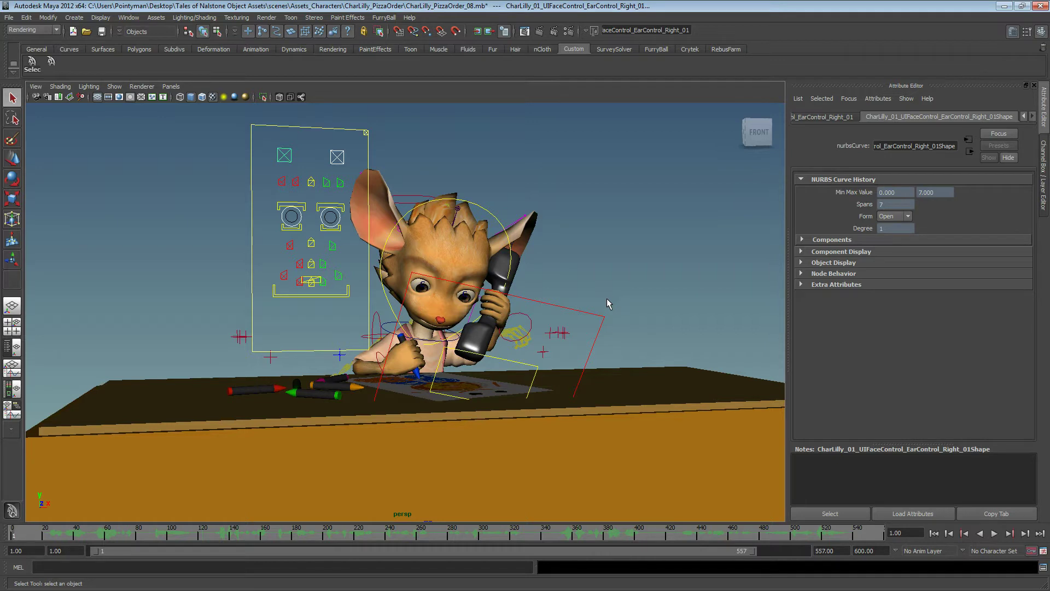
Step: Extend the displayed playback range to frame 600 and frame the character at the desk
left_click_drag(531, 273, 535, 272, "alt")
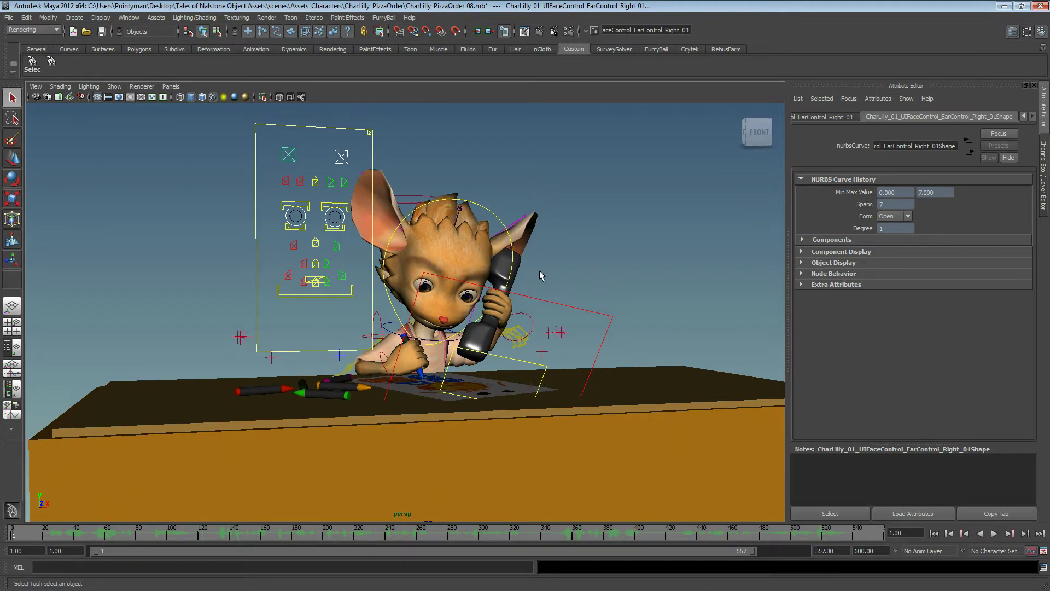
middle_click_drag(462, 295, 466, 306, "alt")
left_click_drag(752, 551, 831, 549)
left_click_drag(457, 331, 452, 317, "alt")
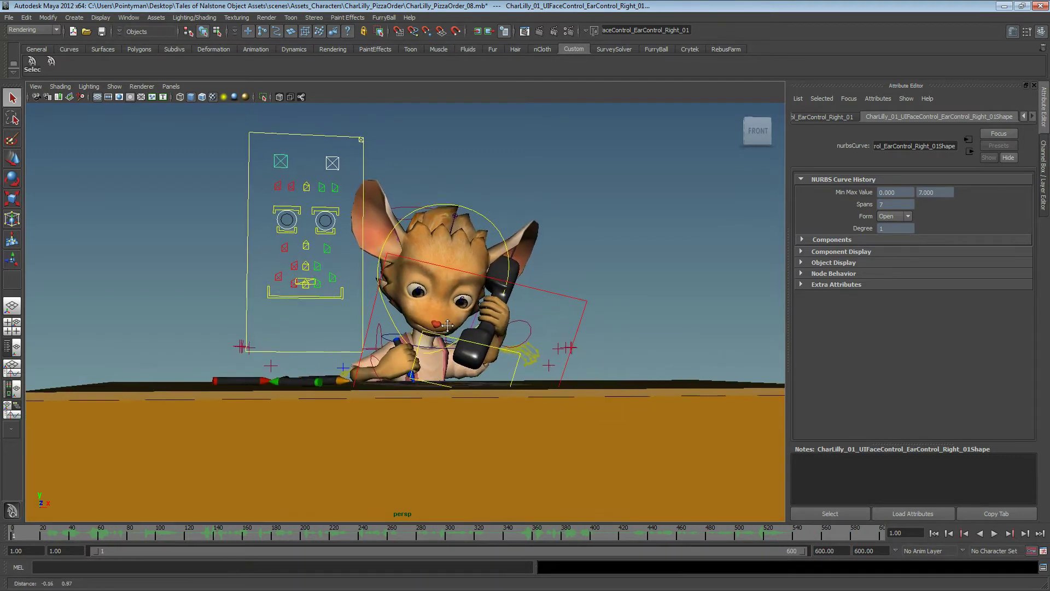
middle_click_drag(453, 319, 459, 345, "alt")
right_click_drag(463, 346, 518, 355, "alt")
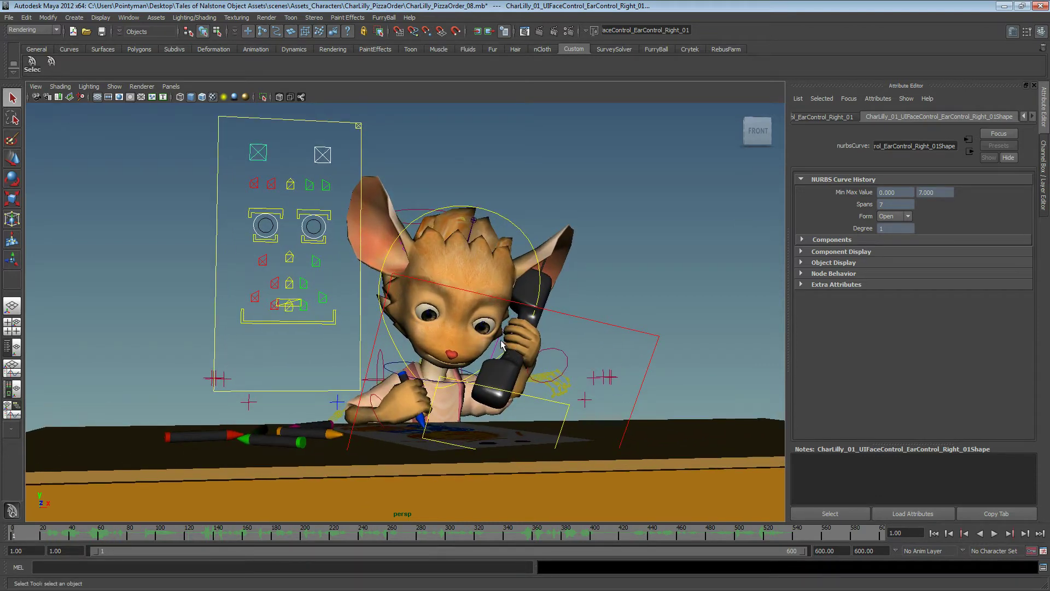
left_click_drag(499, 343, 461, 323, "alt")
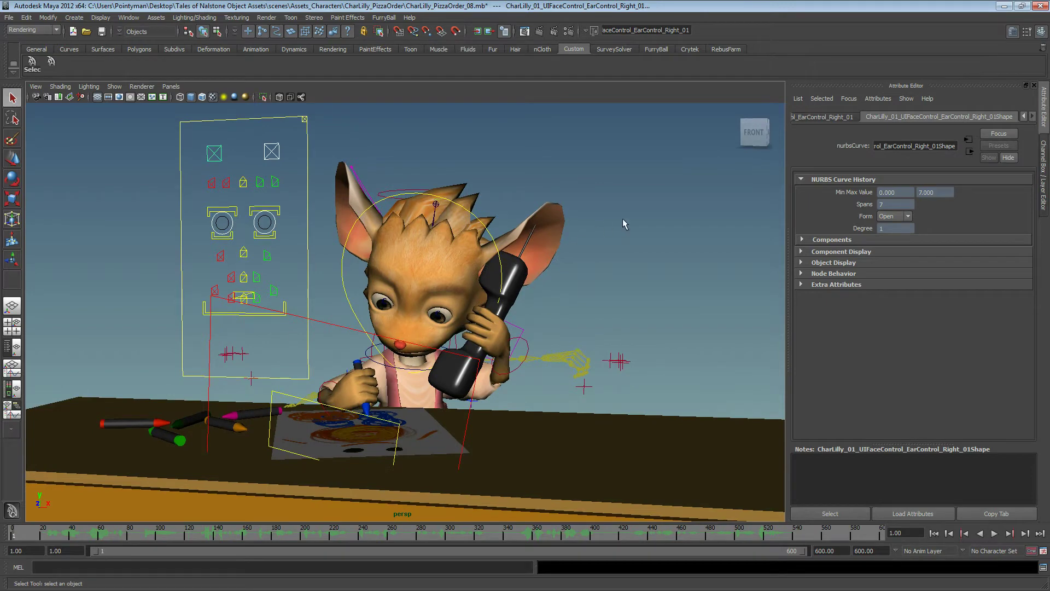
Step: Play the animation and stop it at frame 560
key("alt+v")
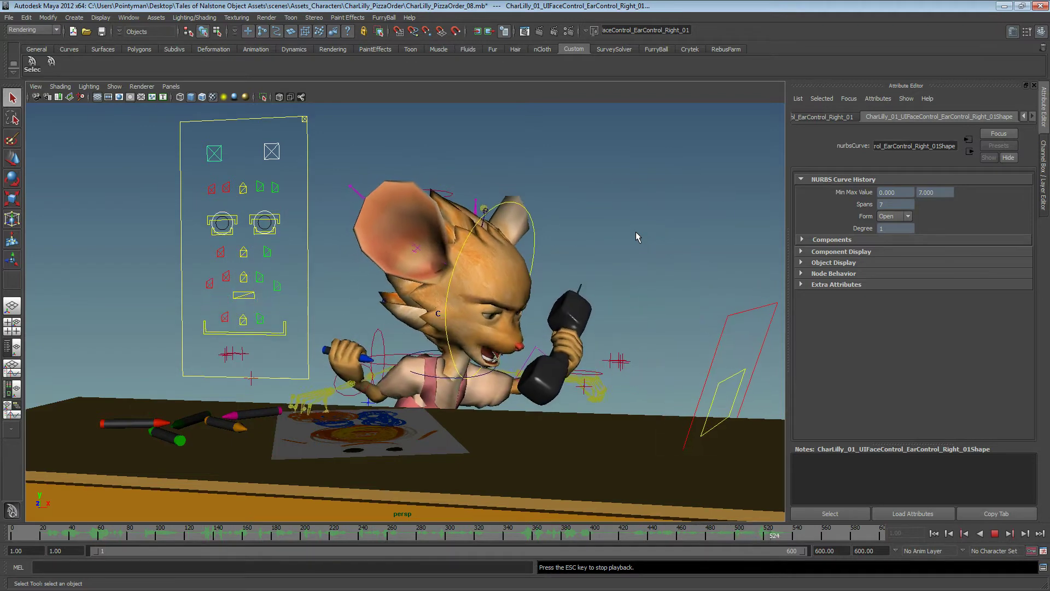
key("Escape")
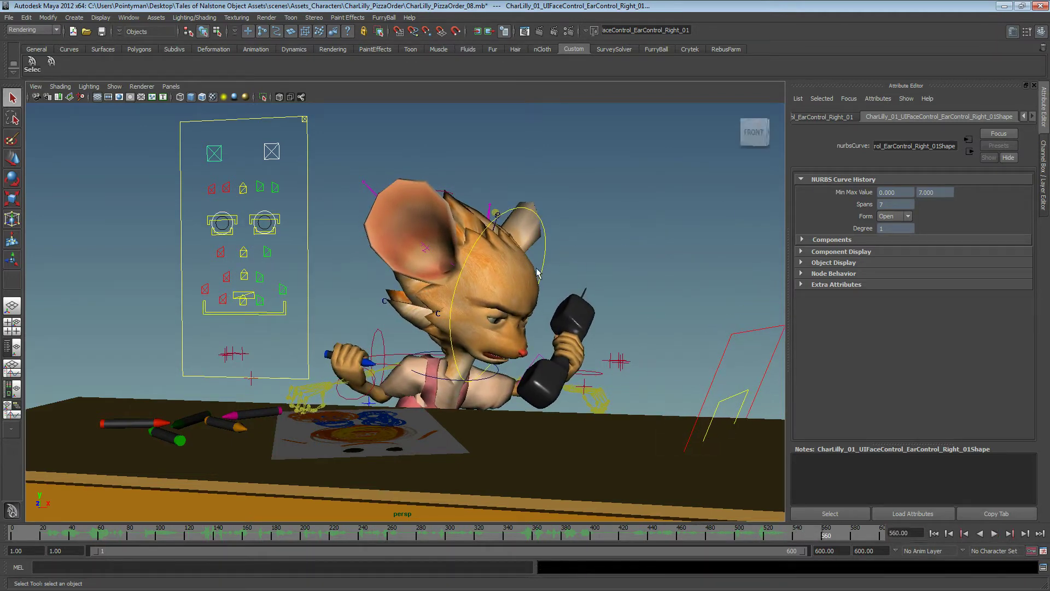
mouse_move(505, 267)
left_mouse_down("alt")
mouse_move(487, 263)
mouse_move(501, 256)
left_mouse_up("alt")
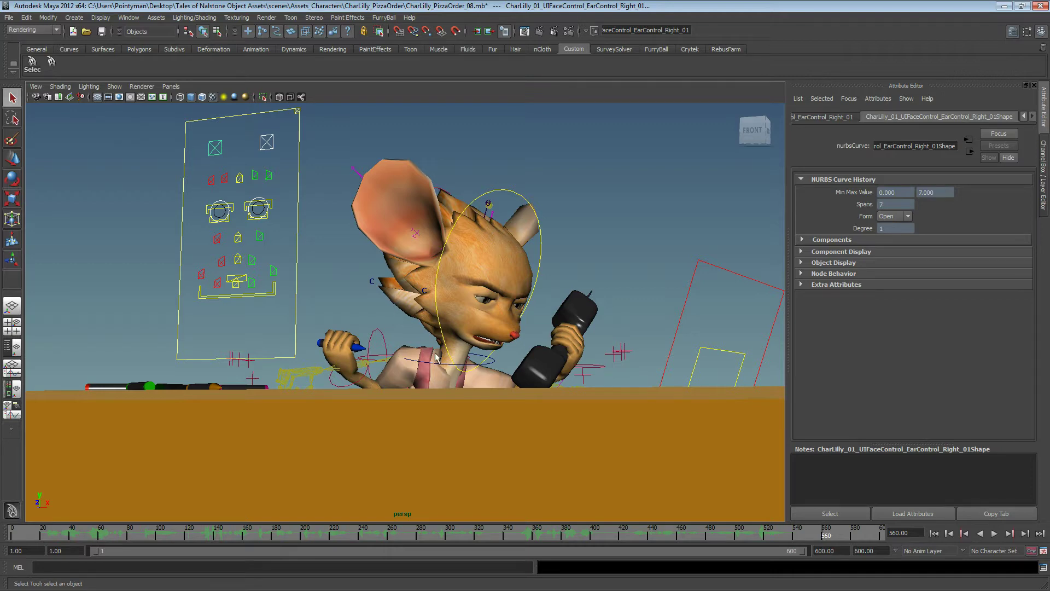
Step: Select the character's torso mesh and inspect how the shirt deforms around the shoulder and neck
left_click_drag(436, 353, 438, 369, "alt")
left_click(470, 374)
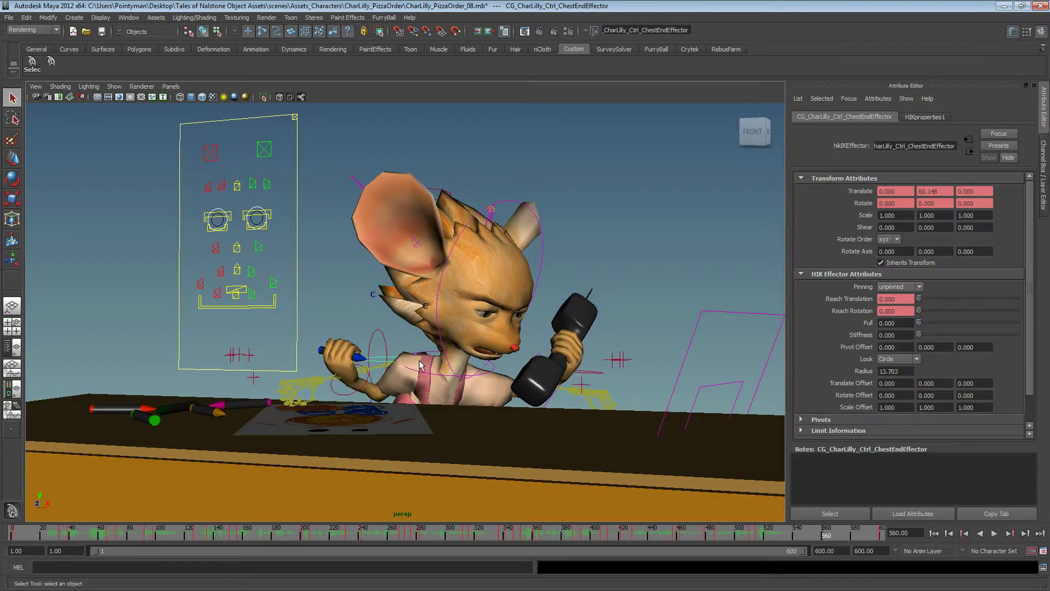
scroll(427, 363, "up", 8)
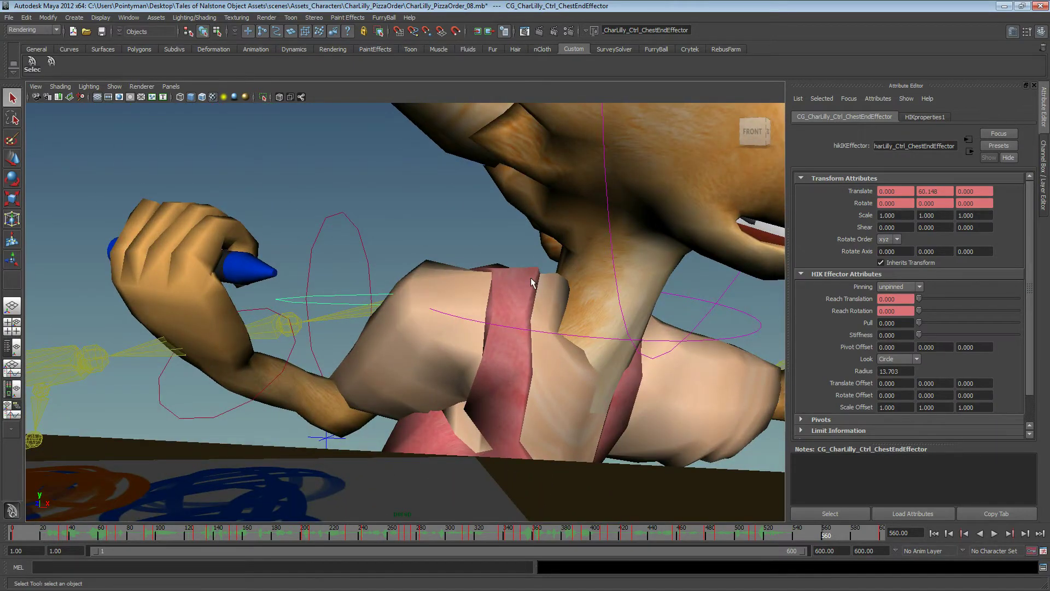
left_click(538, 282)
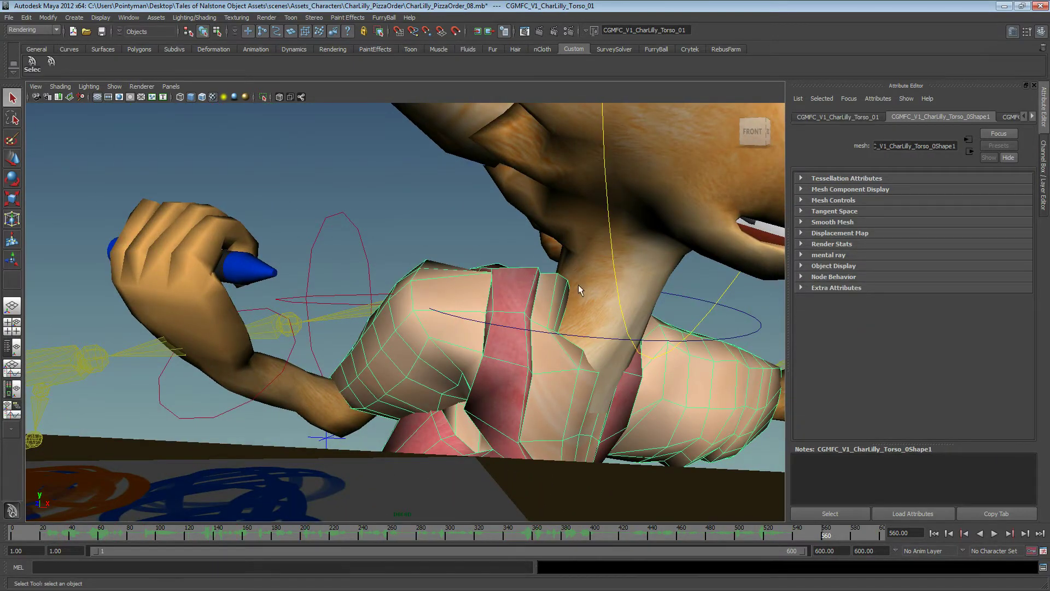
left_click_drag(579, 290, 506, 323, "alt")
scroll(553, 326, "down", 4)
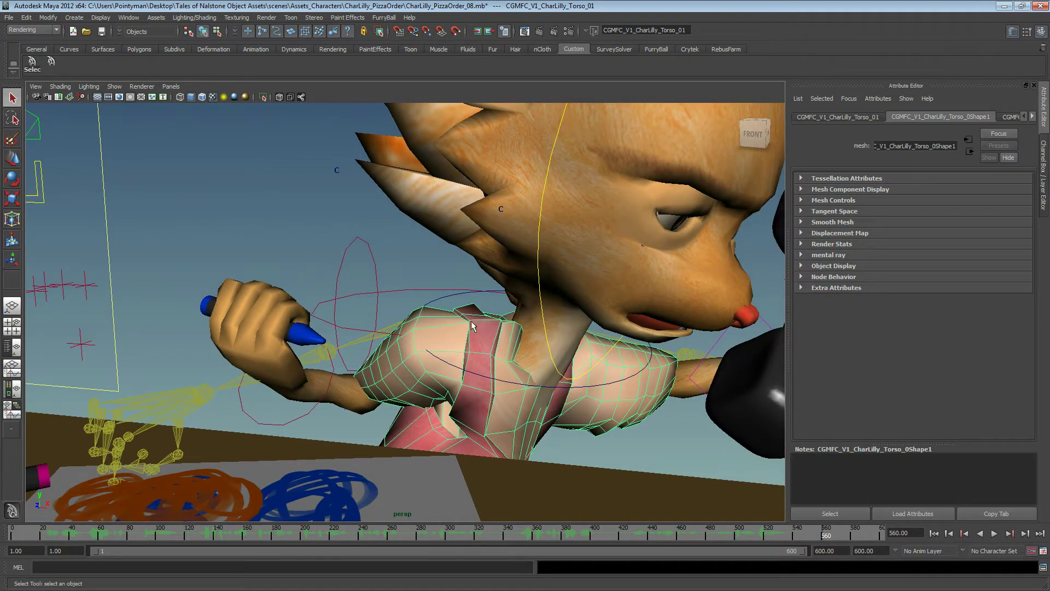
right_click_drag(510, 312, 342, 294, "alt")
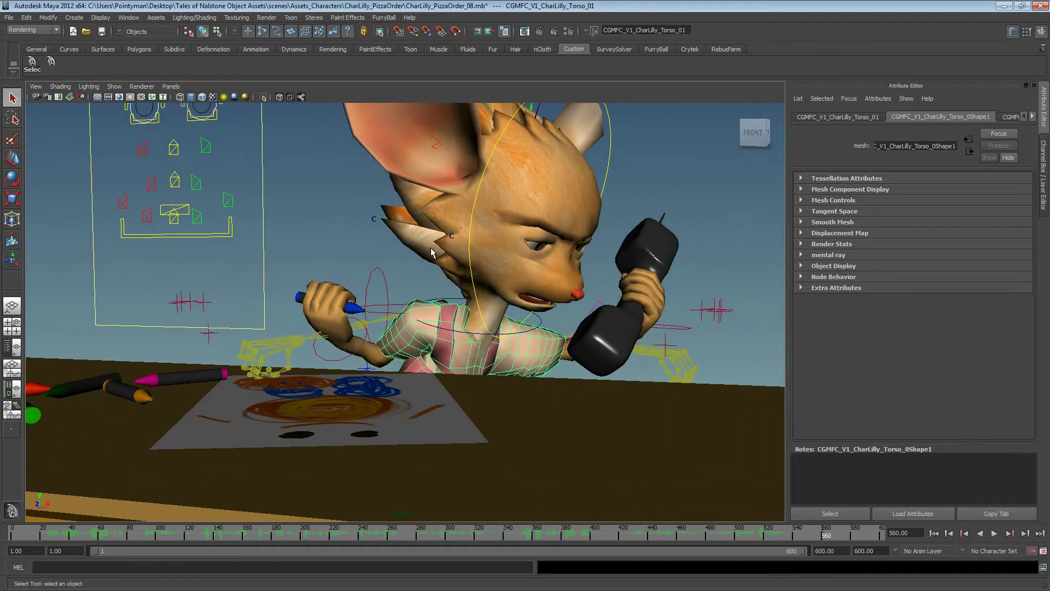
left_click_drag(421, 275, 442, 384, "alt")
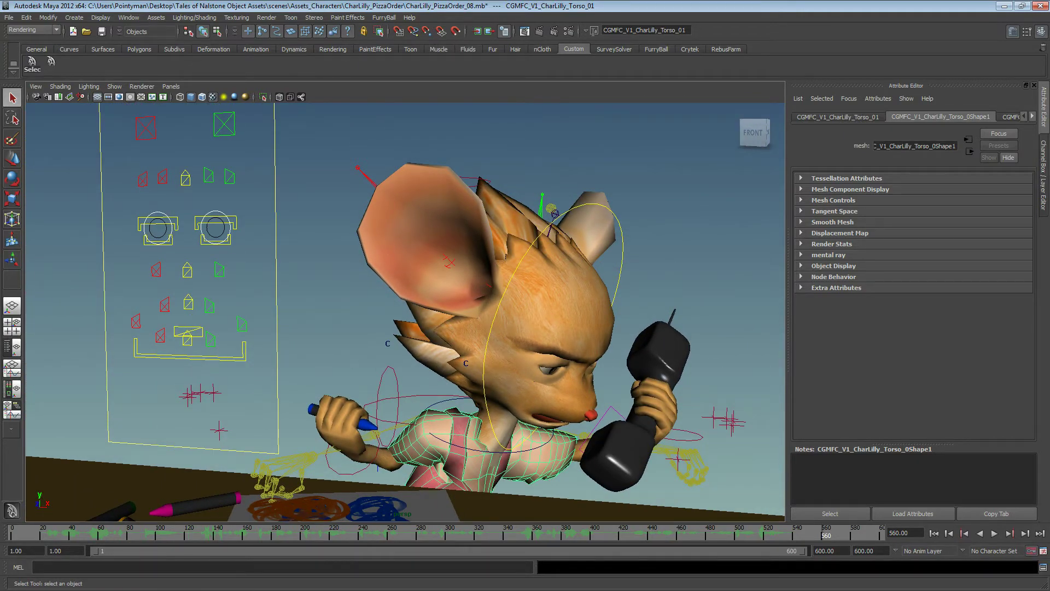
Step: Bring in the browser, play the YouTube video "Out There Cover The Hunchback of Notre Dame", adjust its volume, and move the window away
left_click_drag(1049, 63, 490, 79)
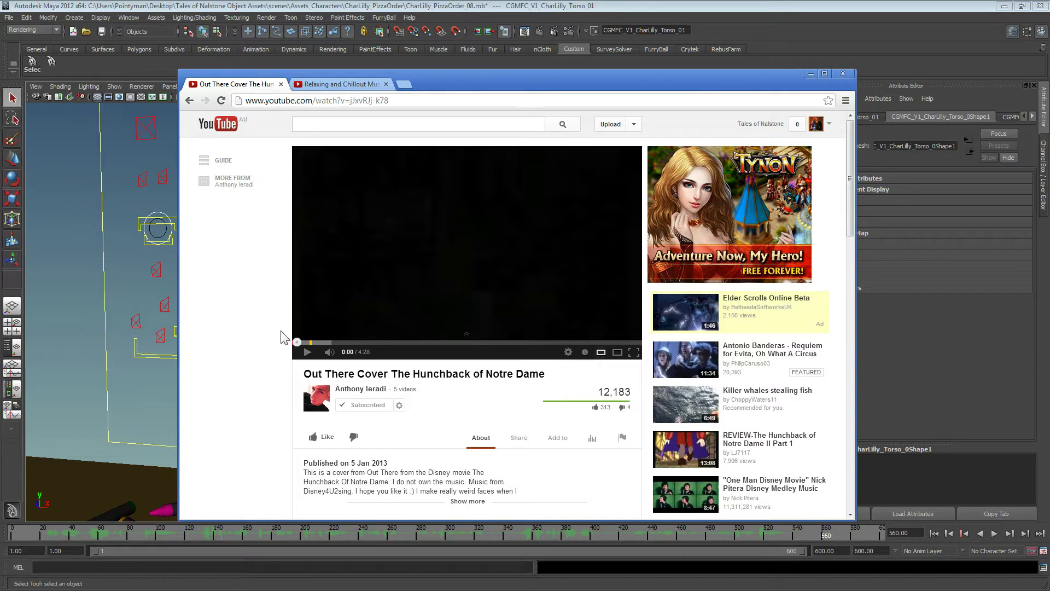
left_click_drag(453, 78, 469, 80)
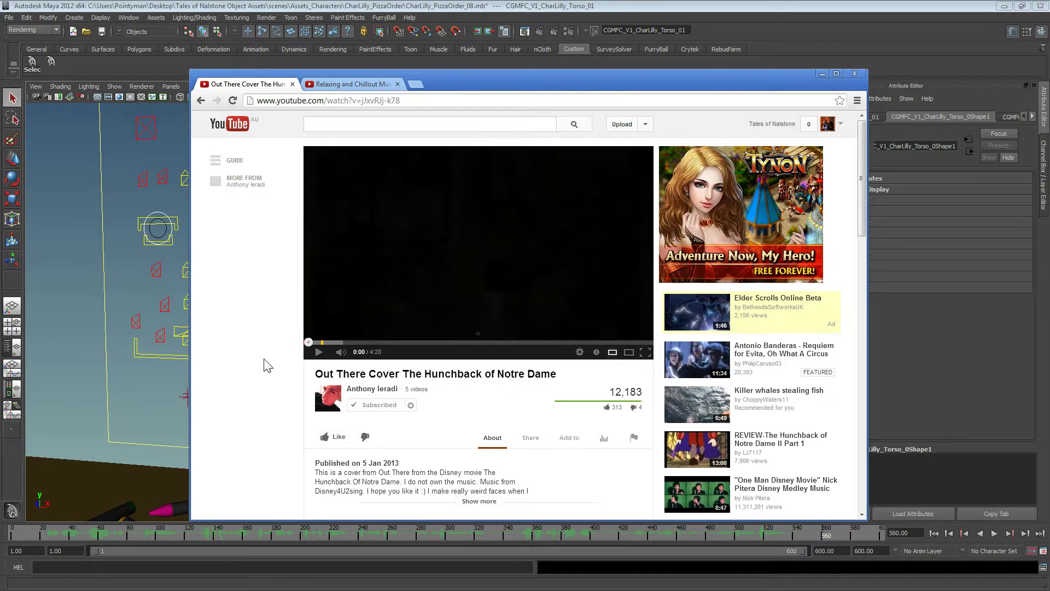
left_click(319, 354)
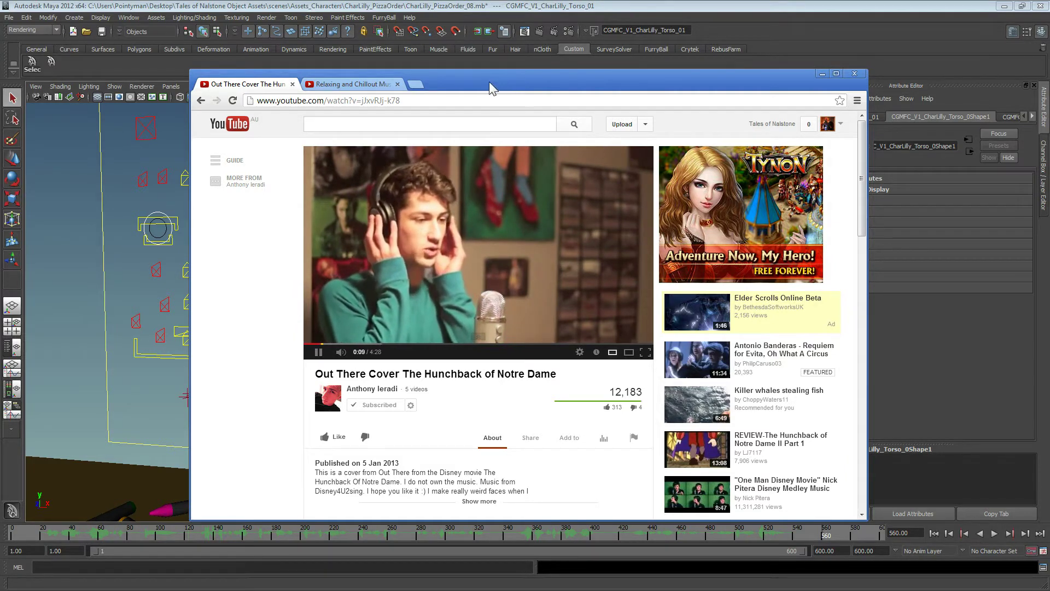
mouse_move(348, 353)
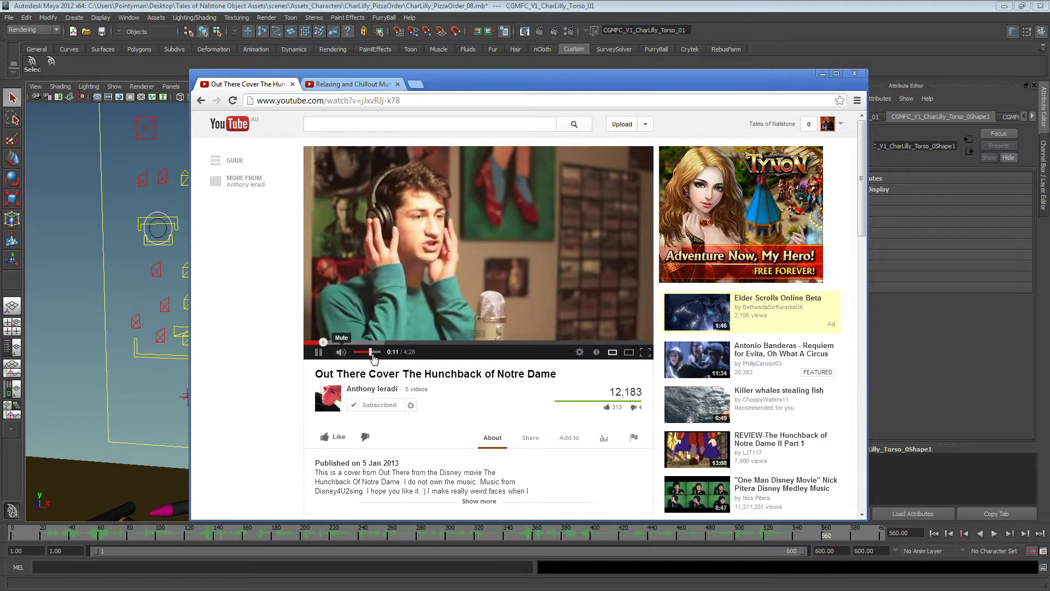
left_click_drag(371, 355, 375, 354)
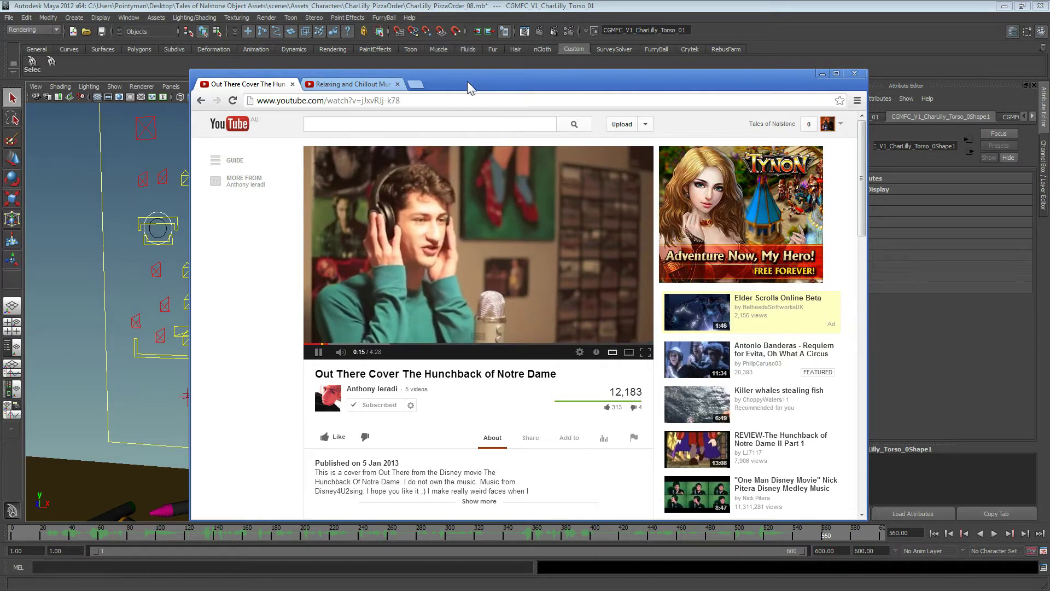
left_click_drag(467, 81, 1049, 80)
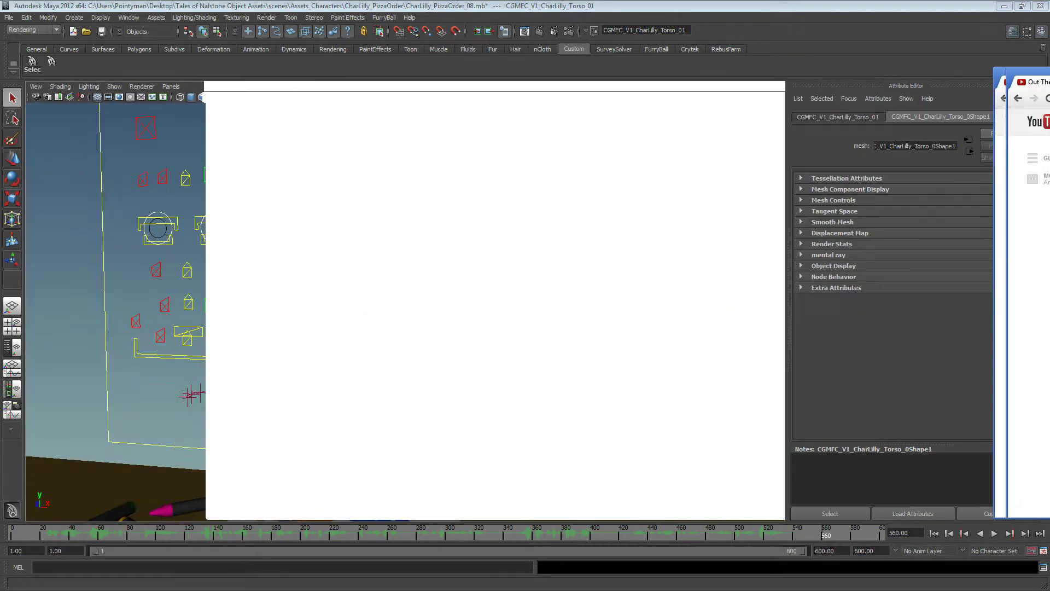
Step: Activate the Paint Skin Weights Tool on the torso mesh with the shoulder and neck area in close view
left_click_drag(425, 301, 426, 310, "alt")
middle_click_drag(426, 311, 422, 242, "alt")
right_click_drag(421, 241, 533, 350, "alt")
right_click_drag(491, 389, 490, 361, "shift")
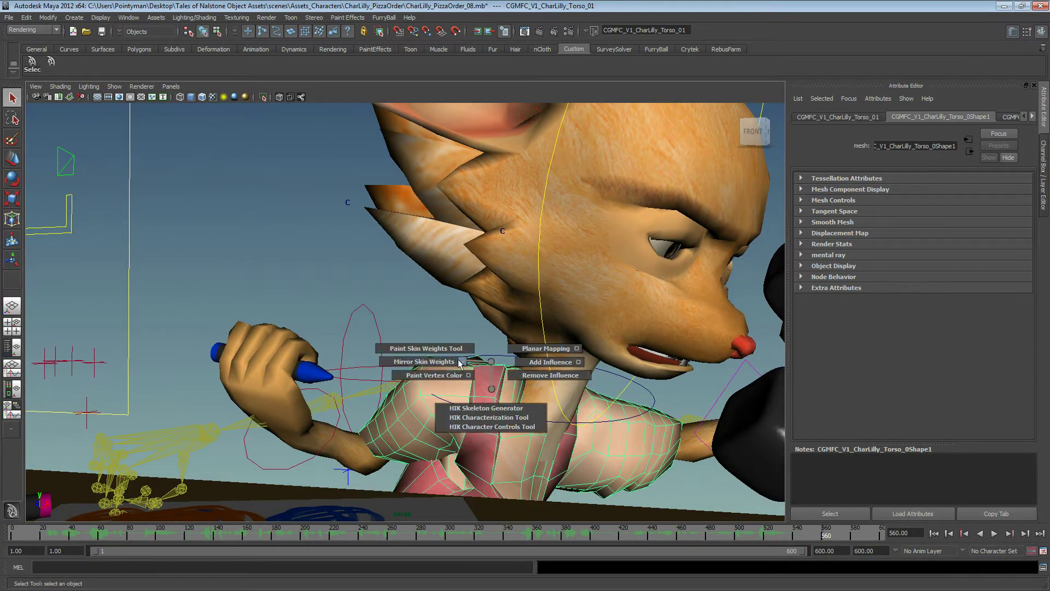
left_click(440, 349)
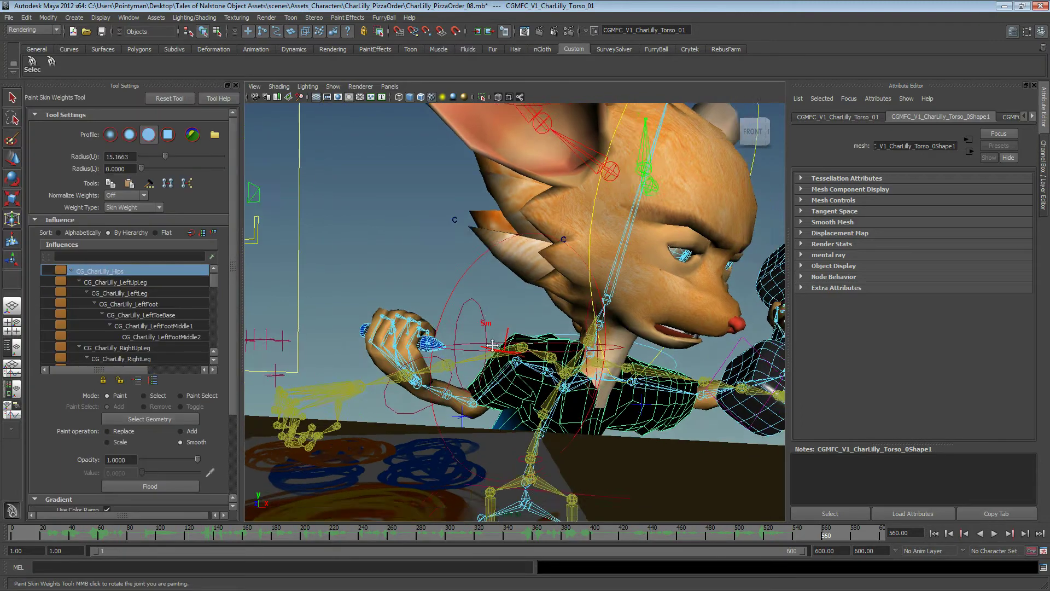
middle_click_drag(493, 345, 432, 317, "alt")
right_click_drag(432, 317, 718, 324, "alt")
Step: Go through the influence joints from the left leg down to CG_CharLilly_Neck1, checking each joint's weights on the torso
left_click(150, 280)
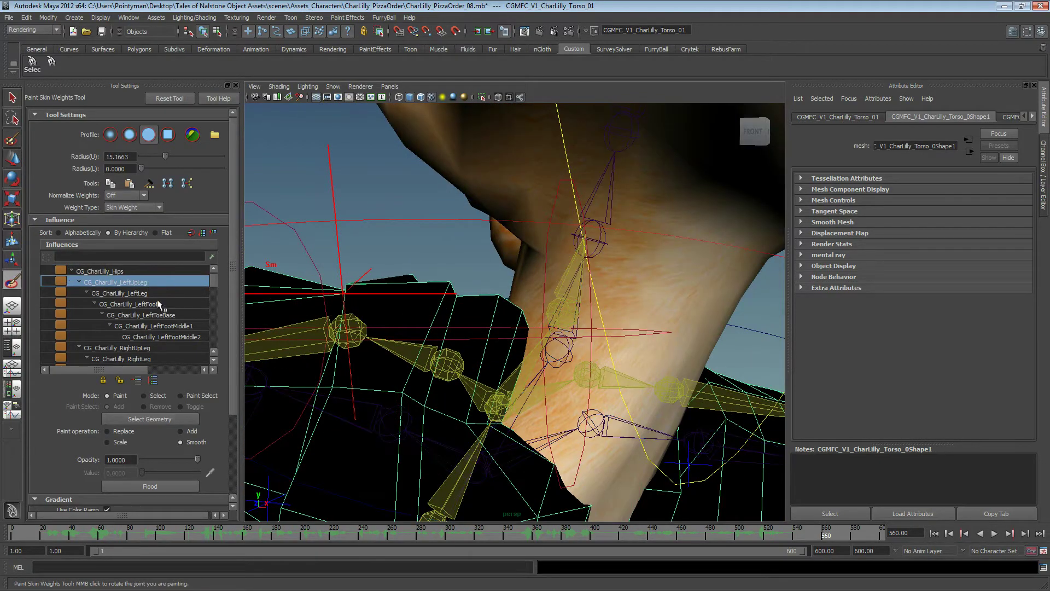
key("Down")
key("Down")
key("Down")
key("Down")
key("Down")
key("Down")
key("Down")
key("Down")
key("Down")
key("Down")
key("Down")
key("Down")
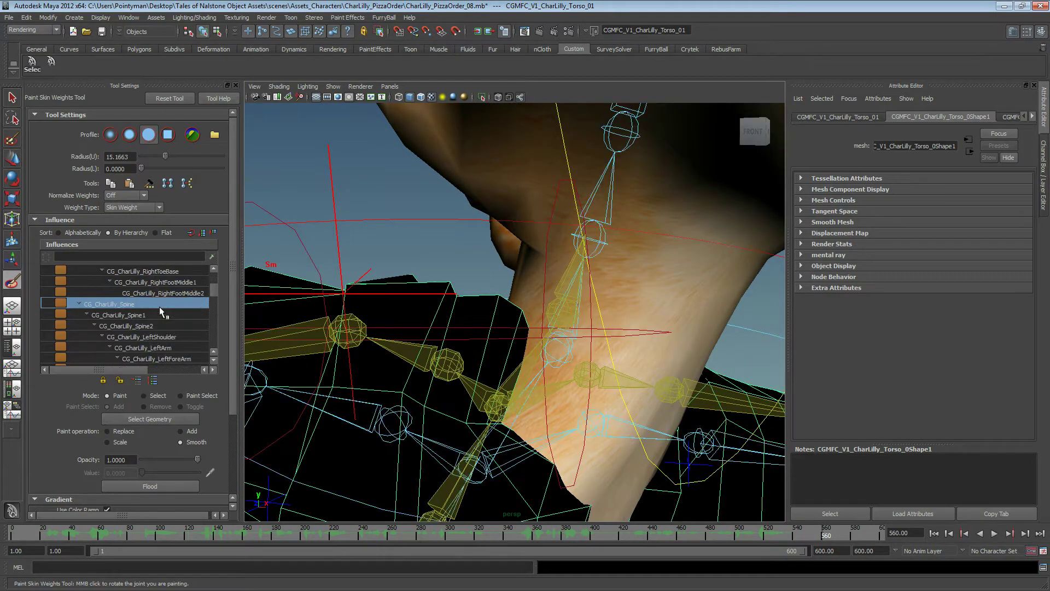
key("Down")
key("Down")
key("Down")
key("Down")
key("Down")
key("Down")
key("Down")
key("Down")
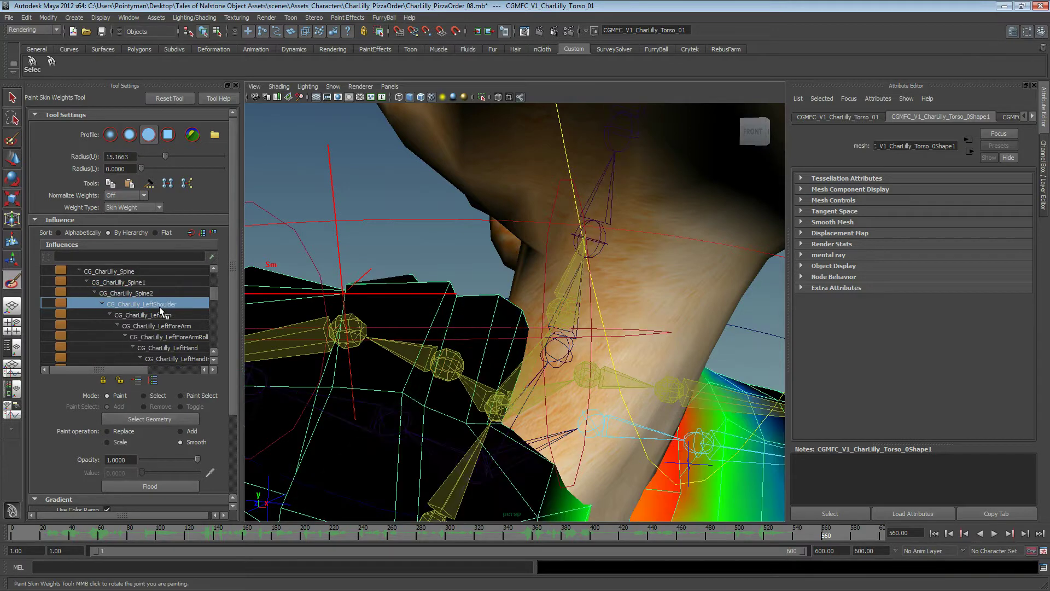
key("Down")
key("Down")
key("Down")
key("Down")
key("Down")
key("Down")
key("Down")
key("Down")
key("Down")
key("Down")
key("Down")
key("Down")
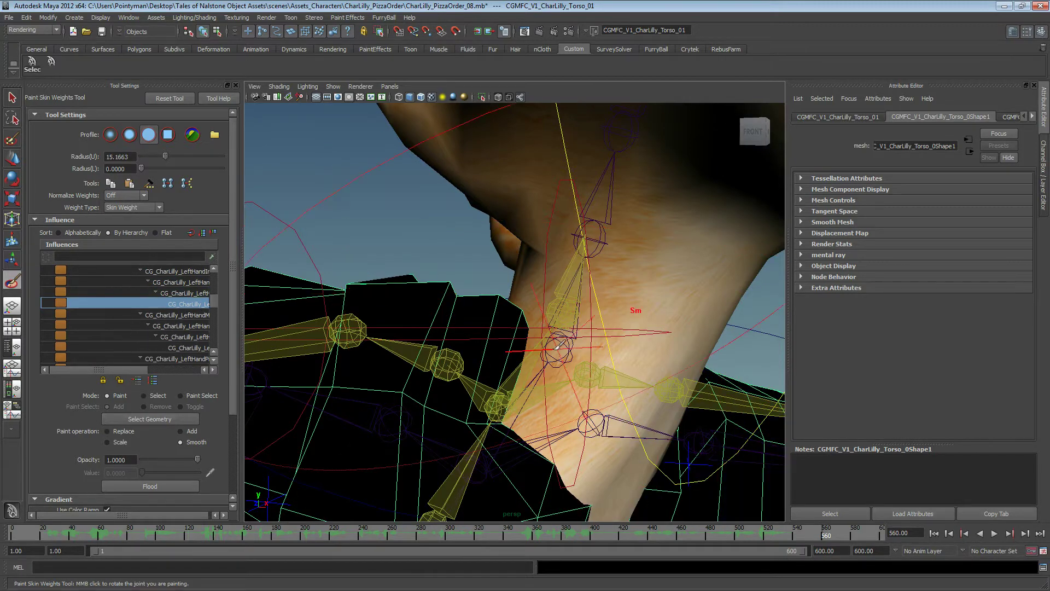
scroll(188, 318, "down", 5)
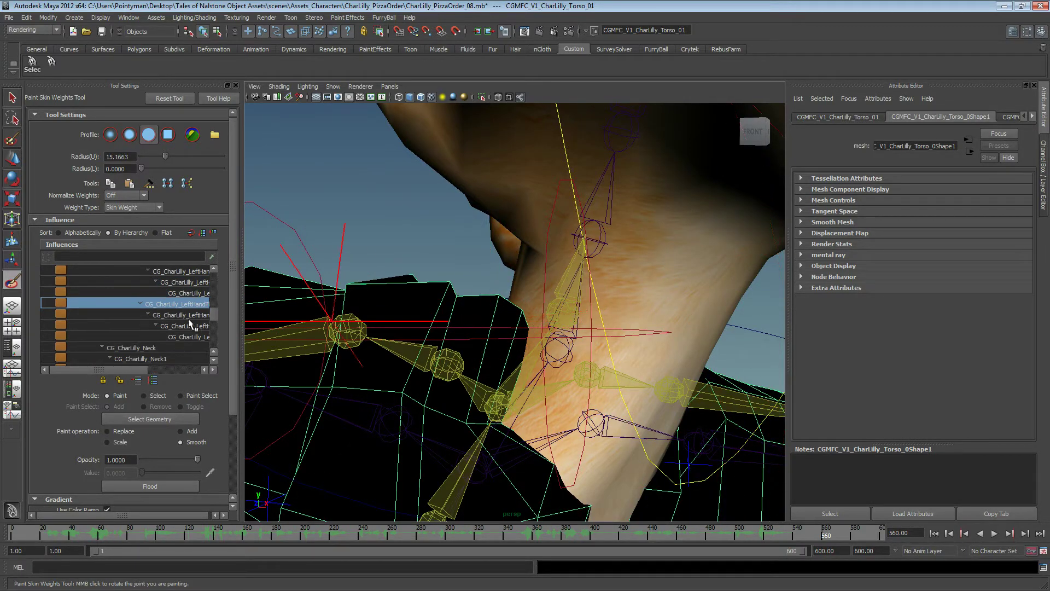
left_click(155, 304)
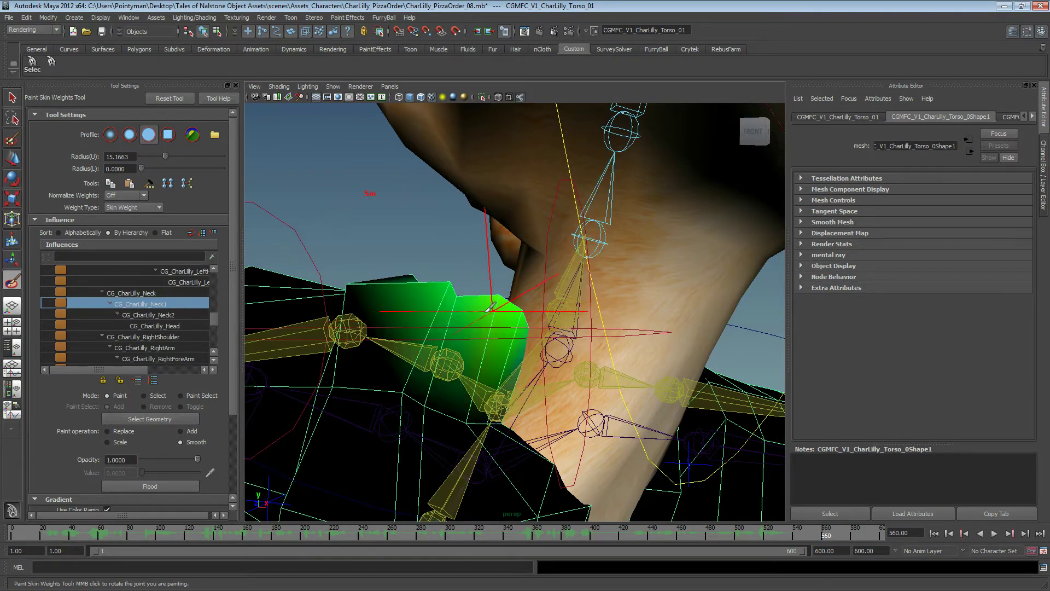
Step: Compare the weights of the Neck1, Neck2 and Neck influences around the shirt collar from several angles
mouse_move(457, 327)
left_mouse_down("alt")
mouse_move(465, 416)
mouse_move(133, 443)
left_mouse_up("alt")
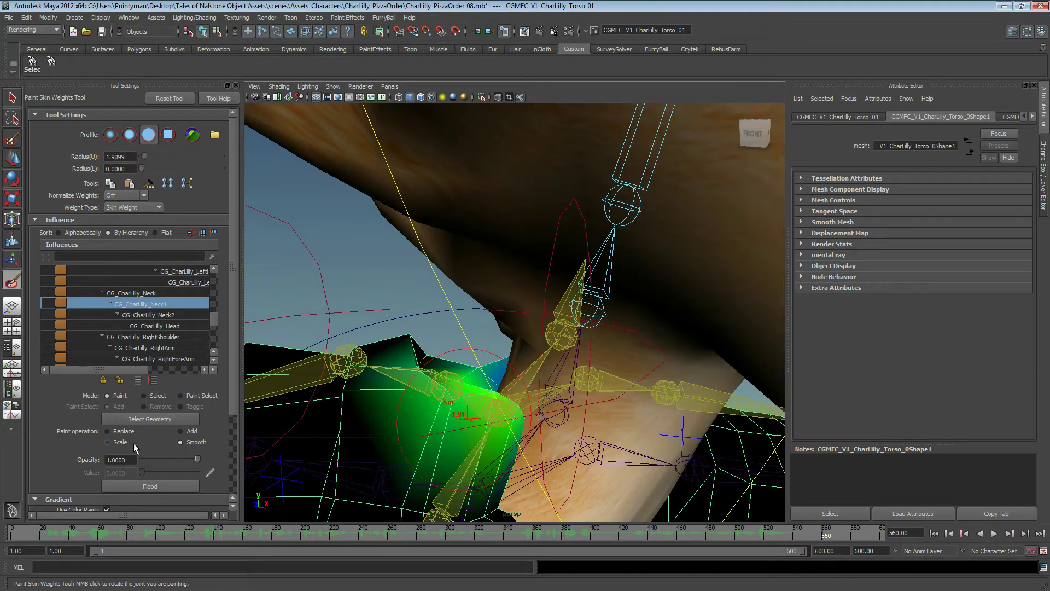
right_click_drag(514, 369, 435, 354, "alt")
mouse_move(453, 329)
left_mouse_down("alt")
mouse_move(456, 368)
mouse_move(477, 355)
mouse_move(372, 338)
mouse_move(352, 350)
mouse_move(498, 346)
left_mouse_up("alt")
right_click_drag(498, 346, 495, 344, "alt")
left_click_drag(495, 344, 543, 313, "alt")
left_click(170, 314)
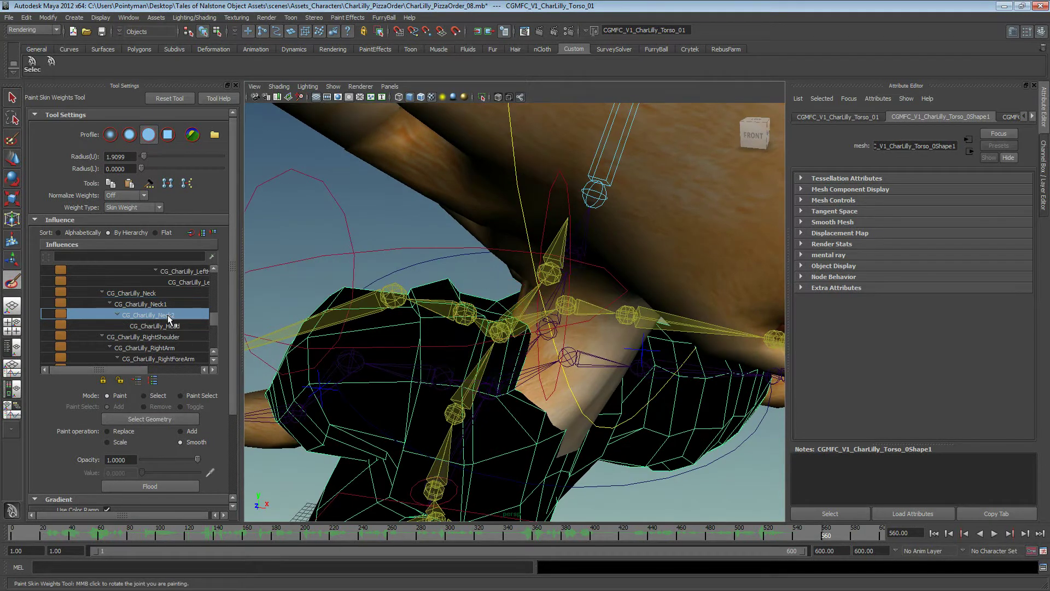
left_click(169, 308)
left_click(170, 308)
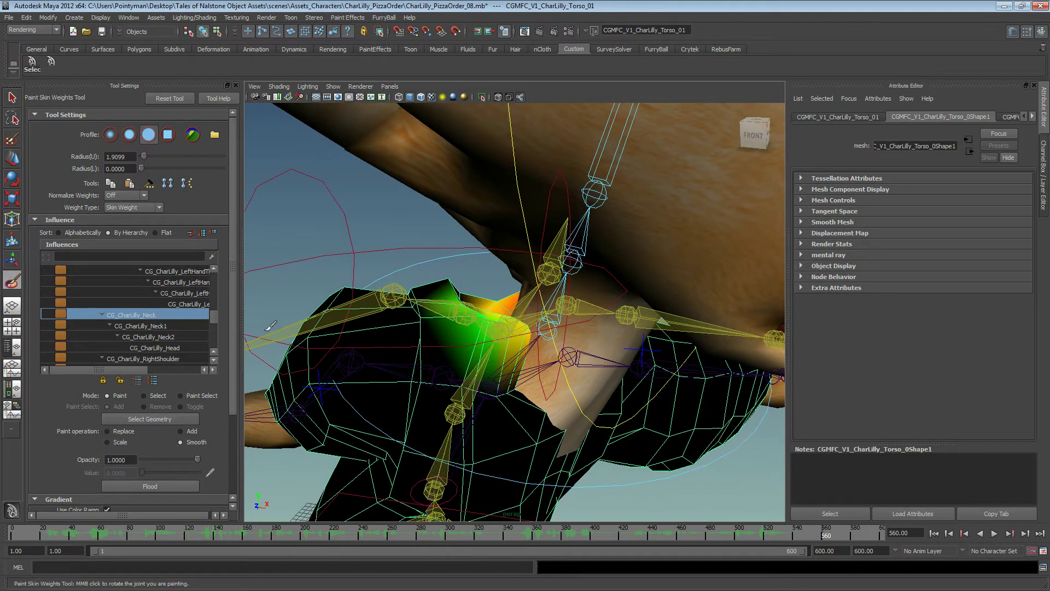
Step: Select the CG_CharLilly_RightShoulder influence and set the brush to smooth weights at 0.3204 opacity
scroll(153, 306, "down", 4)
left_click(150, 314)
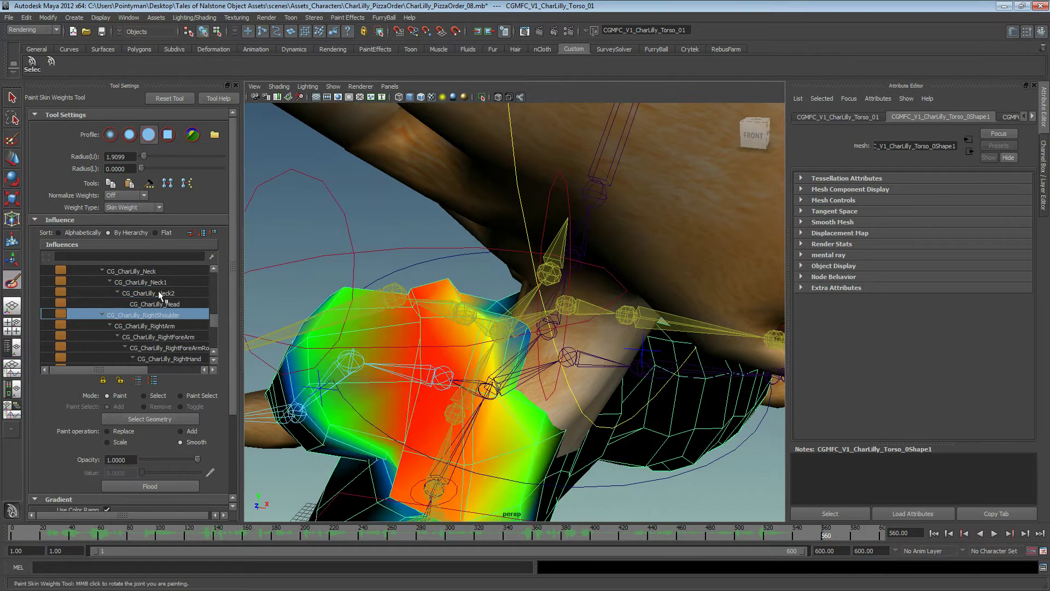
left_click_drag(532, 343, 441, 329, "alt")
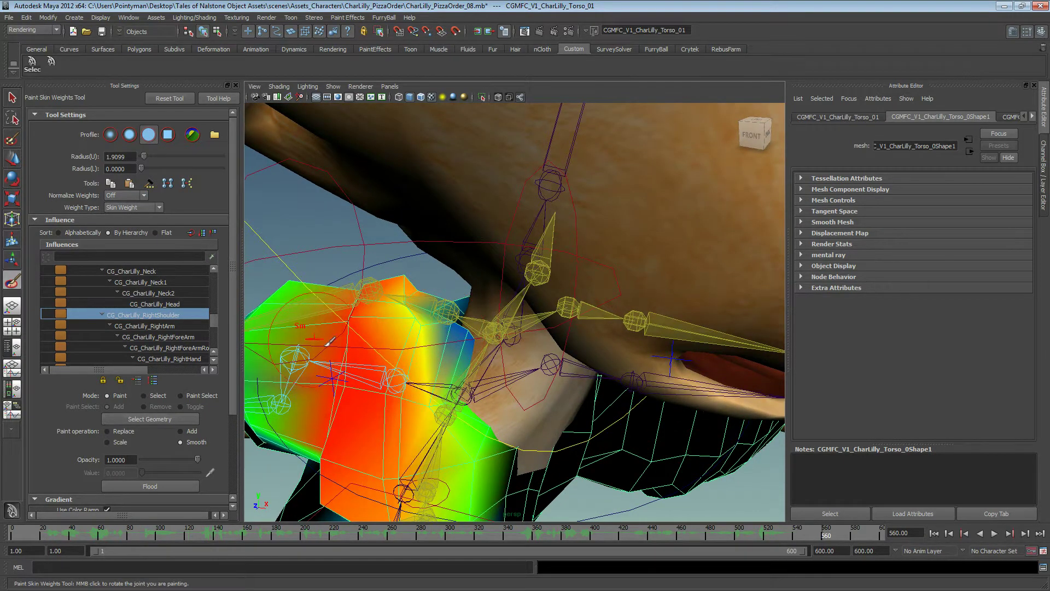
left_click(181, 431)
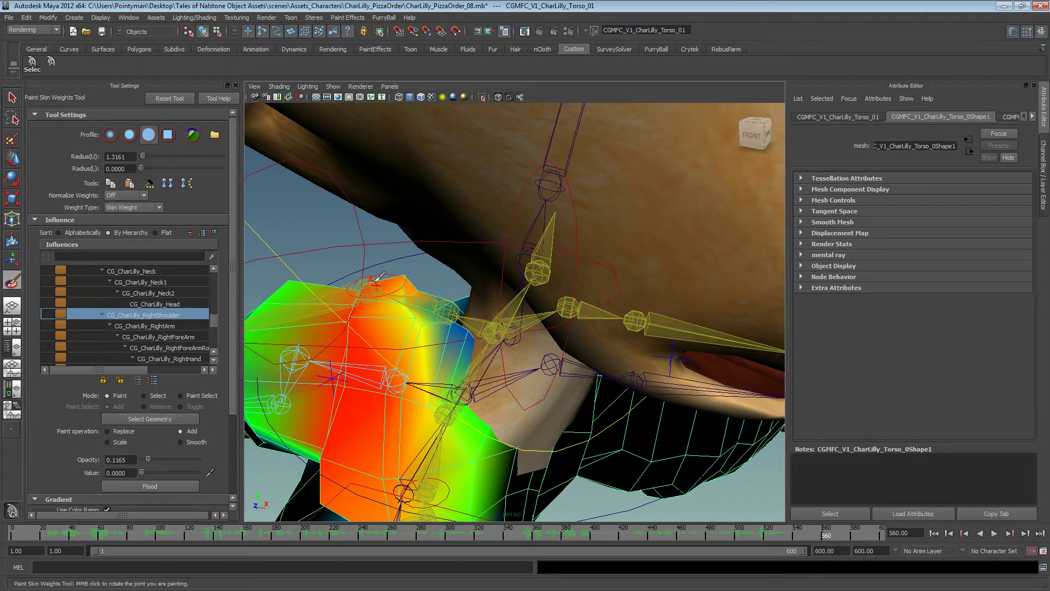
mouse_move(442, 293)
left_mouse_down("alt")
mouse_move(436, 301)
mouse_move(419, 294)
mouse_move(432, 295)
left_mouse_up("alt")
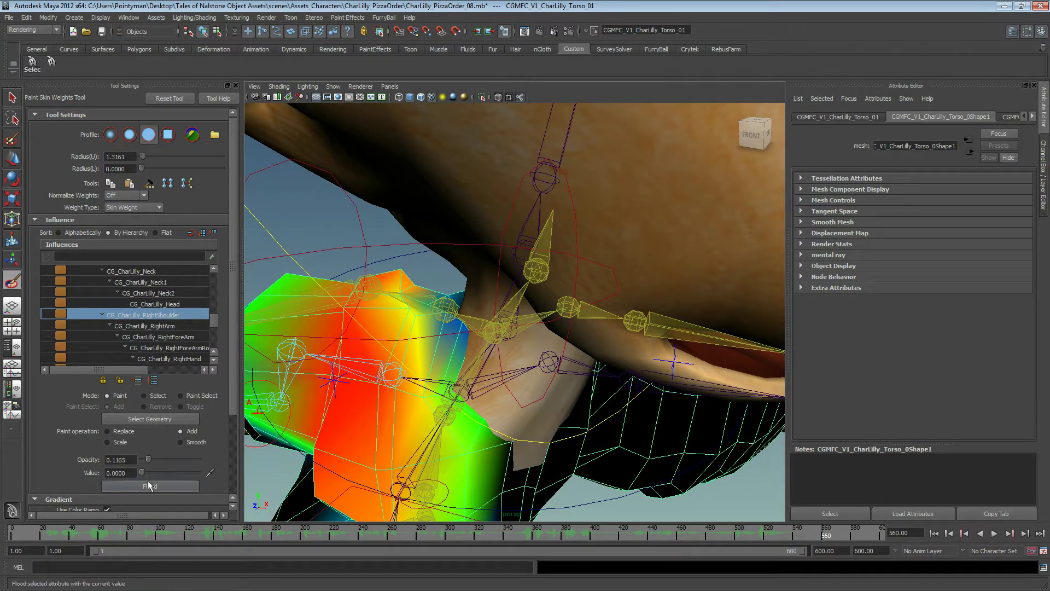
left_click_drag(148, 459, 151, 460)
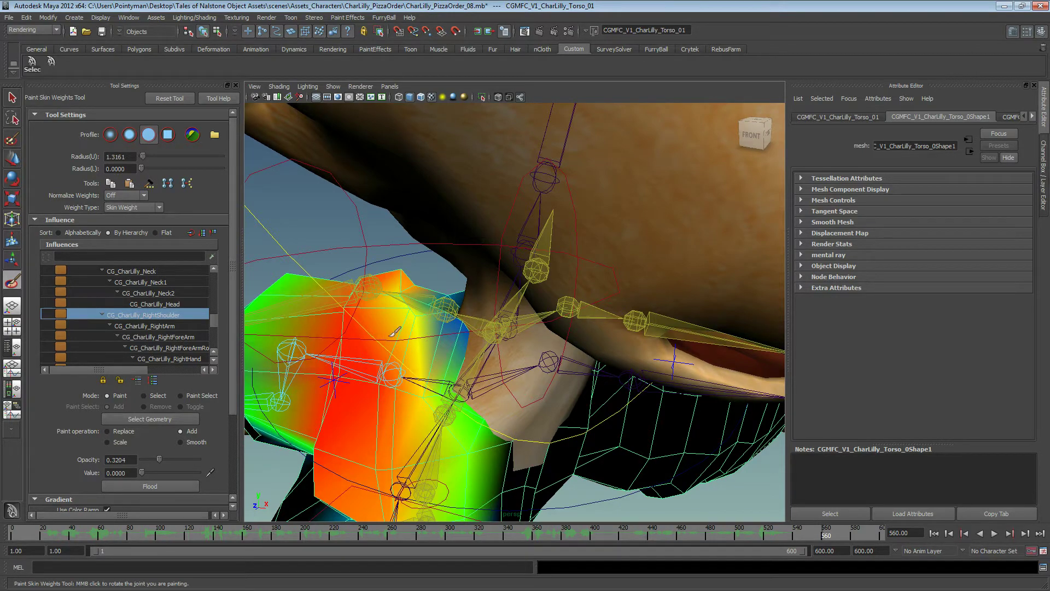
left_click_drag(415, 357, 448, 324, "alt")
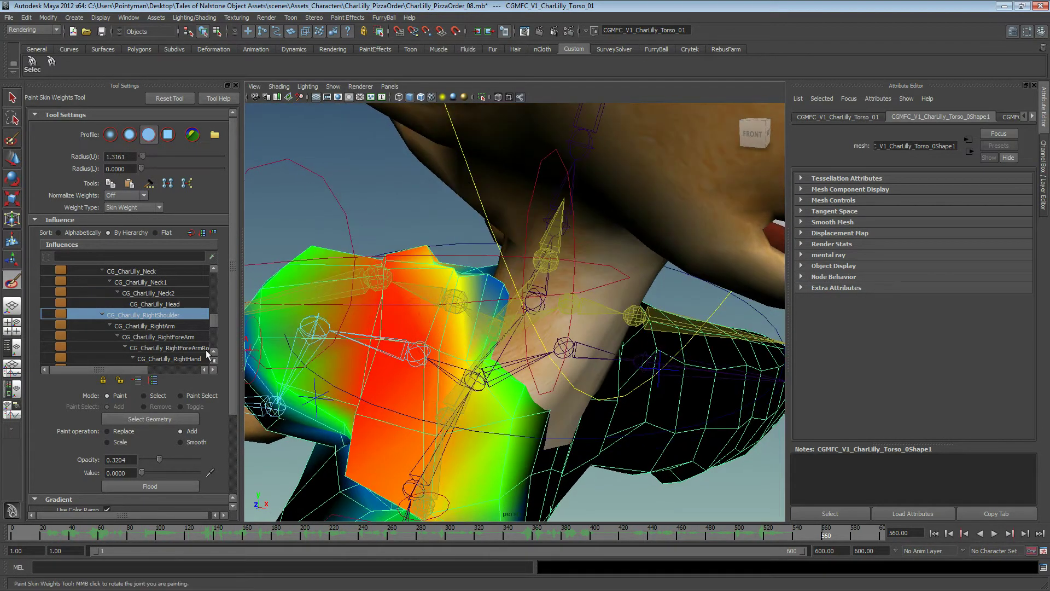
left_click_drag(213, 319, 214, 320)
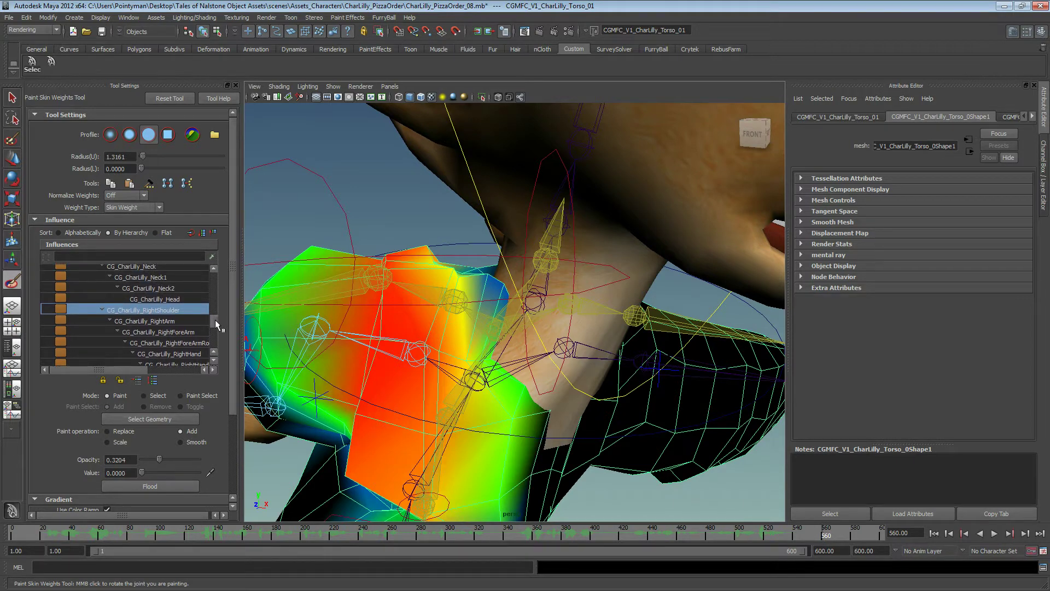
left_click(194, 442)
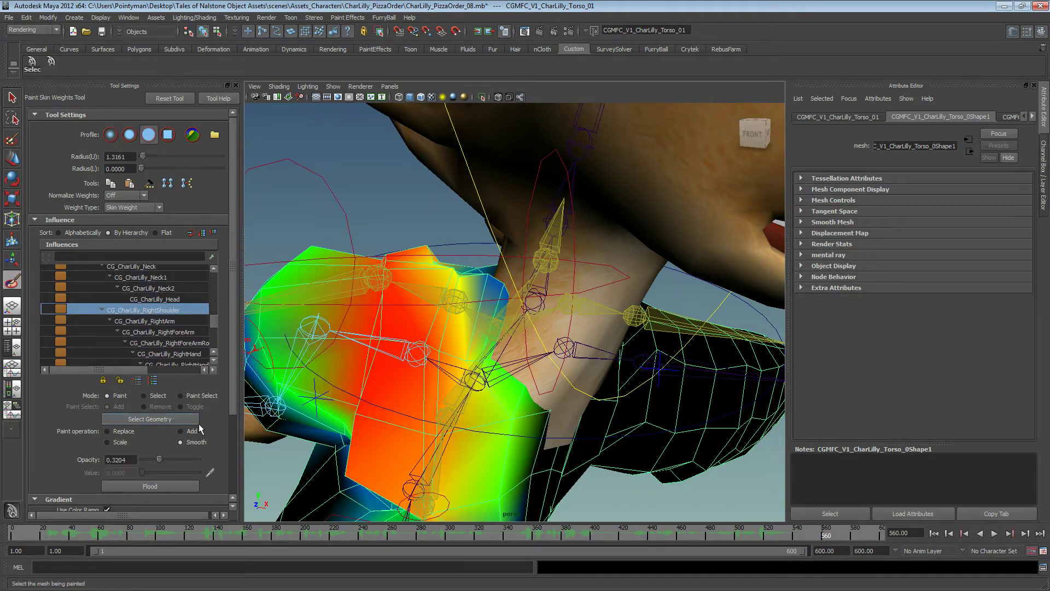
Step: Try smoothing the collar weights of the RightShoulder influence and of the Neck1 influence, undoing each stroke
left_click_drag(465, 294, 486, 296)
key("ctrl+z")
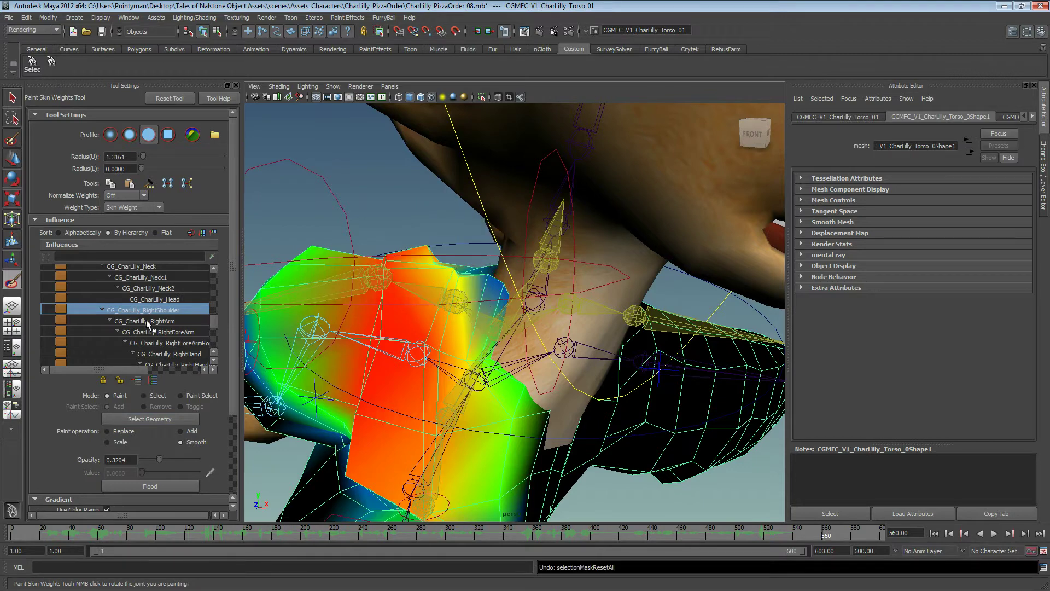
left_click(160, 289)
left_click(168, 278)
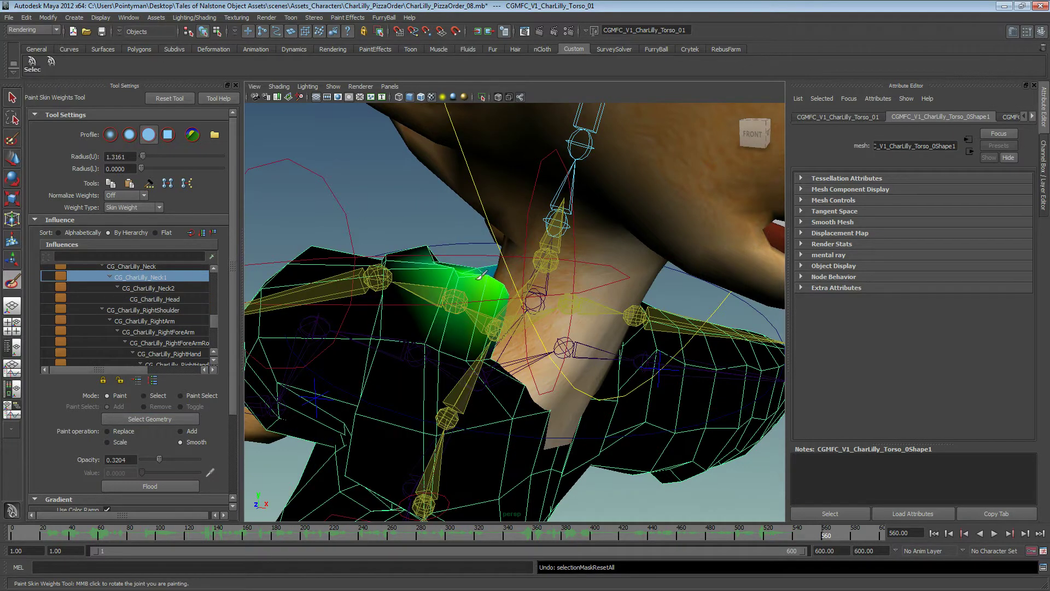
left_click_drag(481, 275, 427, 306, "alt")
mouse_move(419, 310)
left_mouse_down()
mouse_move(430, 342)
mouse_move(427, 305)
mouse_move(444, 303)
left_mouse_up()
key("ctrl+z")
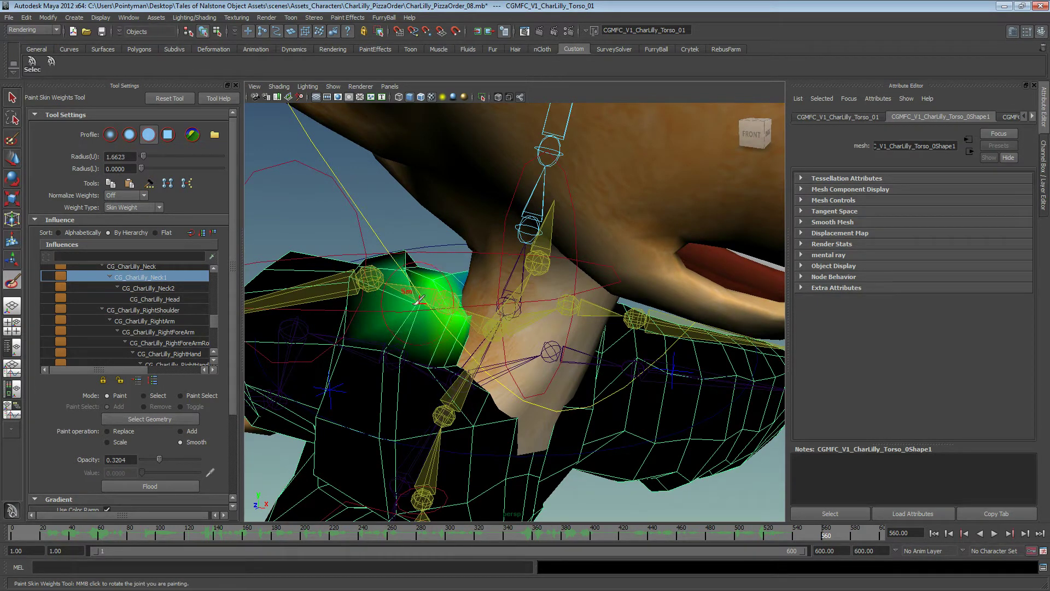
Step: Try smoothing the CG_CharLilly_Neck weights around the shirt collar, and undo the strokes
left_click(151, 266)
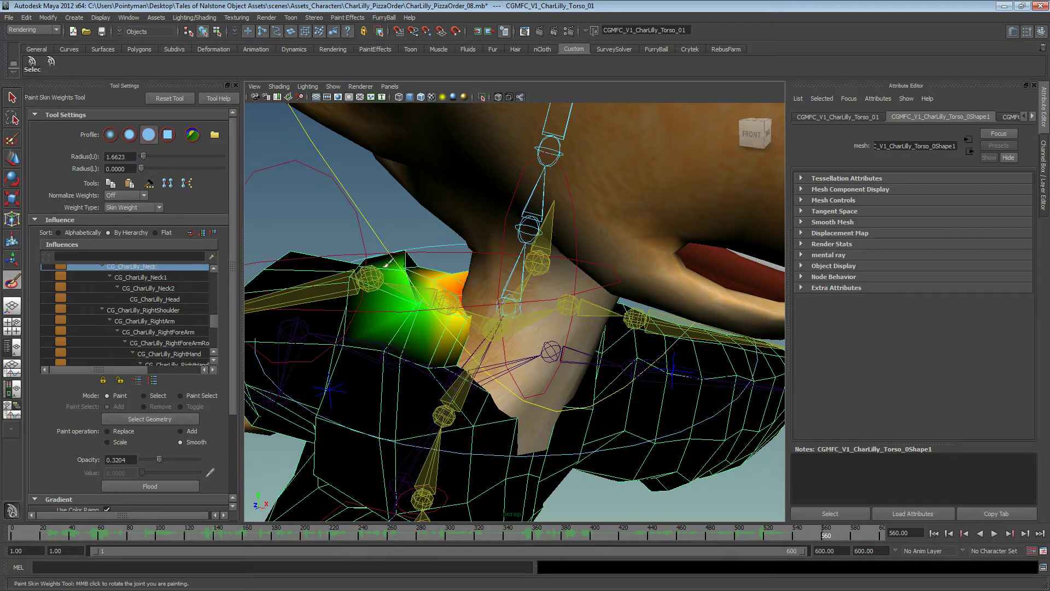
mouse_move(413, 306)
left_mouse_down()
mouse_move(420, 323)
mouse_move(436, 316)
left_mouse_up()
key("ctrl+z")
key("ctrl+z")
key("ctrl+z")
Step: Check the torso weights of the Neck1, Neck2, RightArm and RightForeArm influences around the collar and shoulder
mouse_move(474, 279)
left_mouse_down("alt")
mouse_move(459, 297)
mouse_move(493, 286)
mouse_move(507, 232)
left_mouse_up("alt")
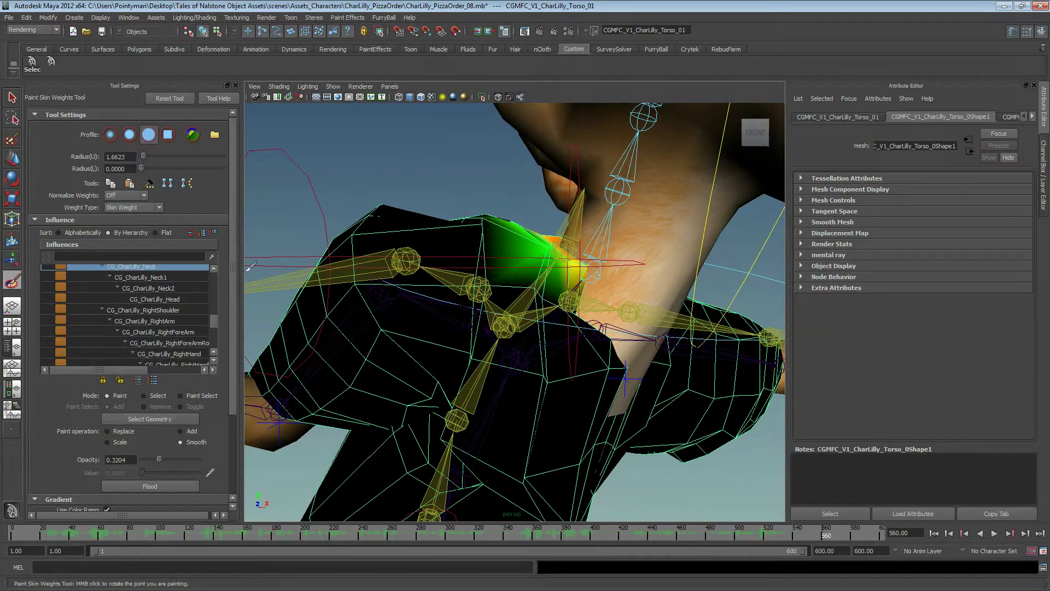
left_click(163, 278)
mouse_move(415, 295)
left_mouse_down("alt")
mouse_move(438, 307)
mouse_move(446, 293)
left_mouse_up("alt")
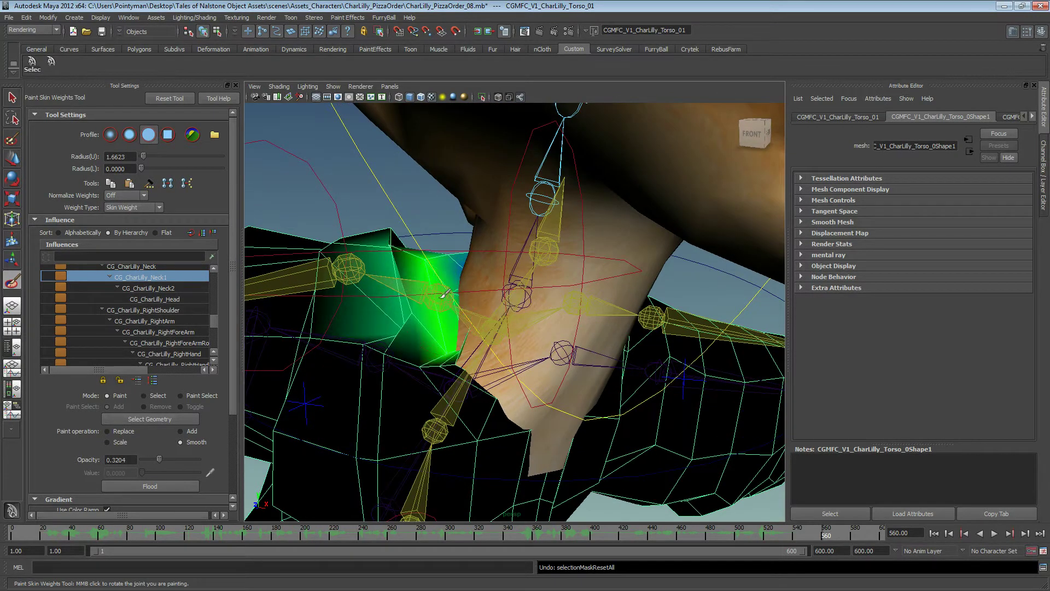
left_click(173, 288)
left_click_drag(264, 258, 486, 323, "alt")
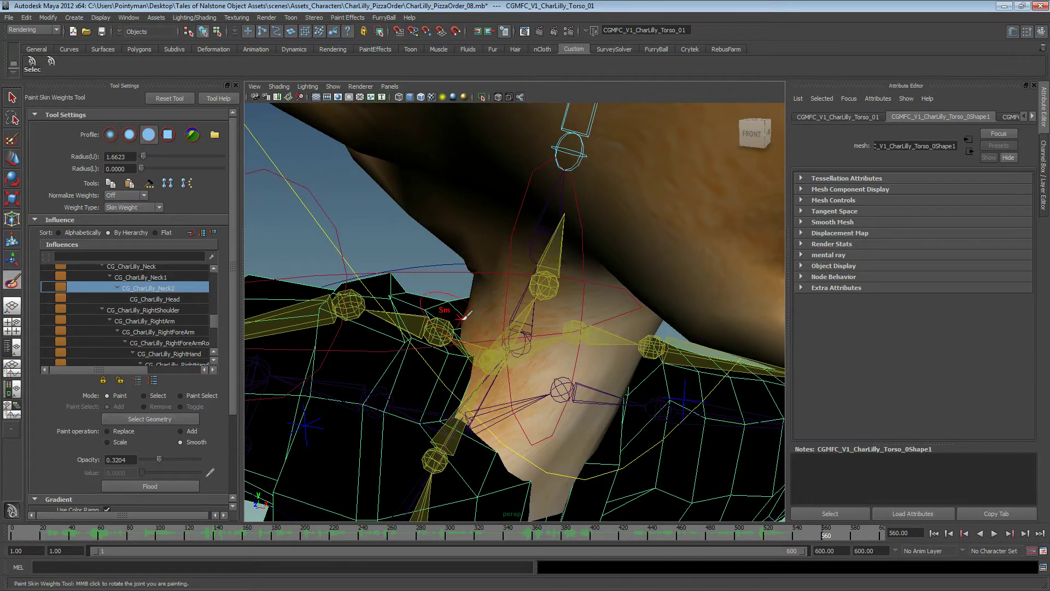
left_click_drag(466, 314, 481, 322, "alt")
scroll(214, 324, "down", 1)
left_click(173, 300)
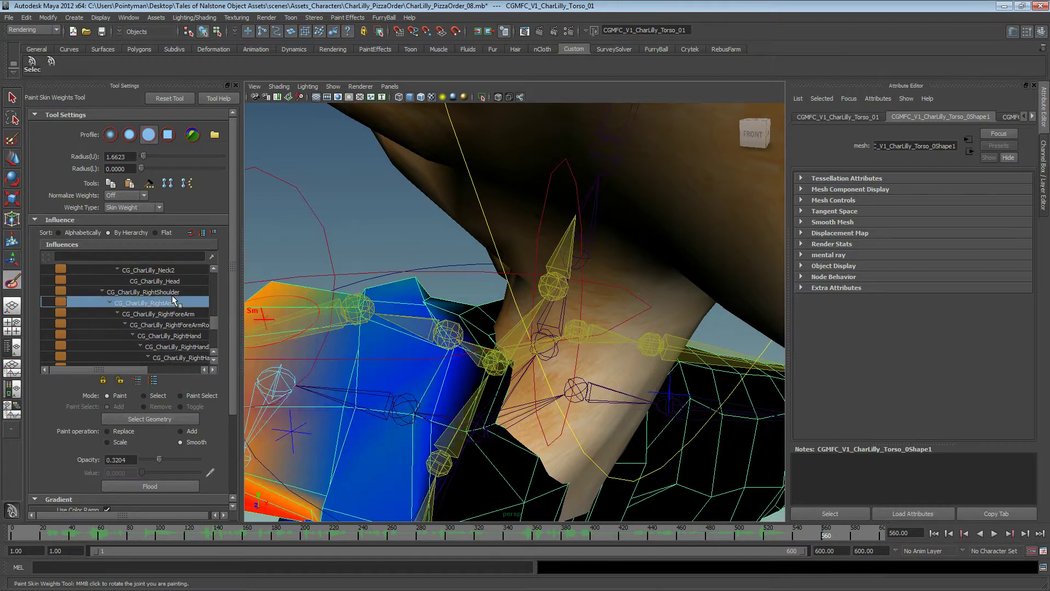
left_click(172, 312)
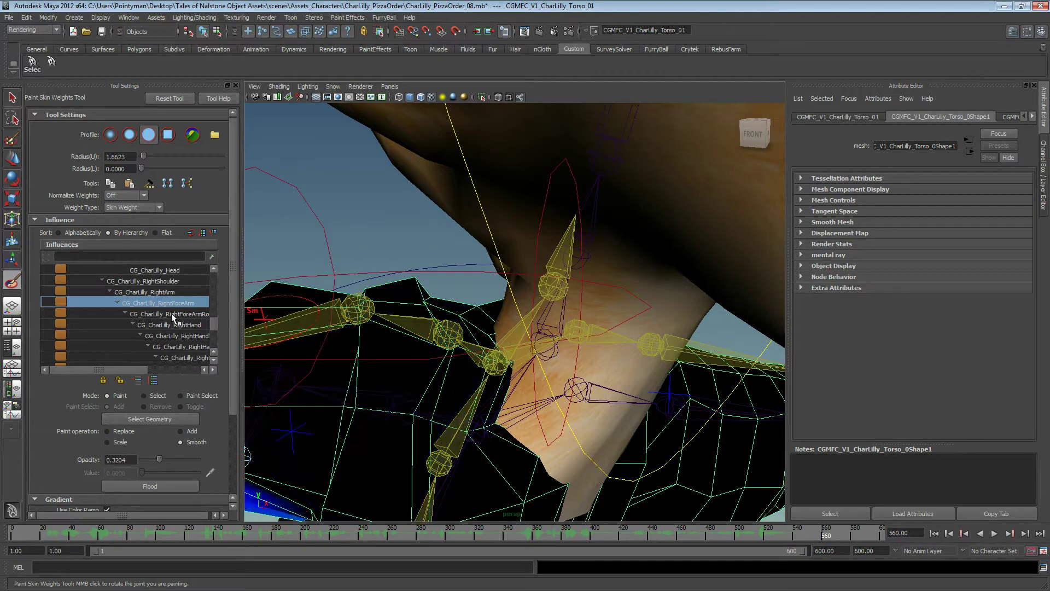
Step: Try a smoothing stroke on the RightShoulder weights near the base of the neck, and undo it
key("Up")
key("Up")
left_click(469, 348)
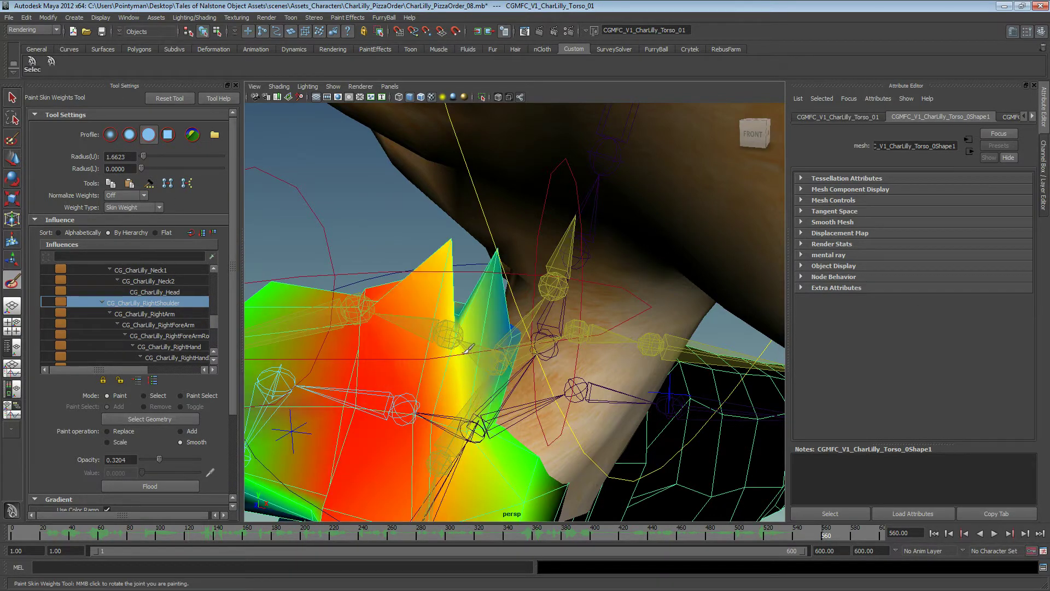
key("ctrl+z")
Step: Go through the neighbouring influences, including RightShoulder, RightArm and RightForeArm, checking each joint's weights on the torso
left_click(173, 292)
left_click(179, 303)
left_click(192, 314)
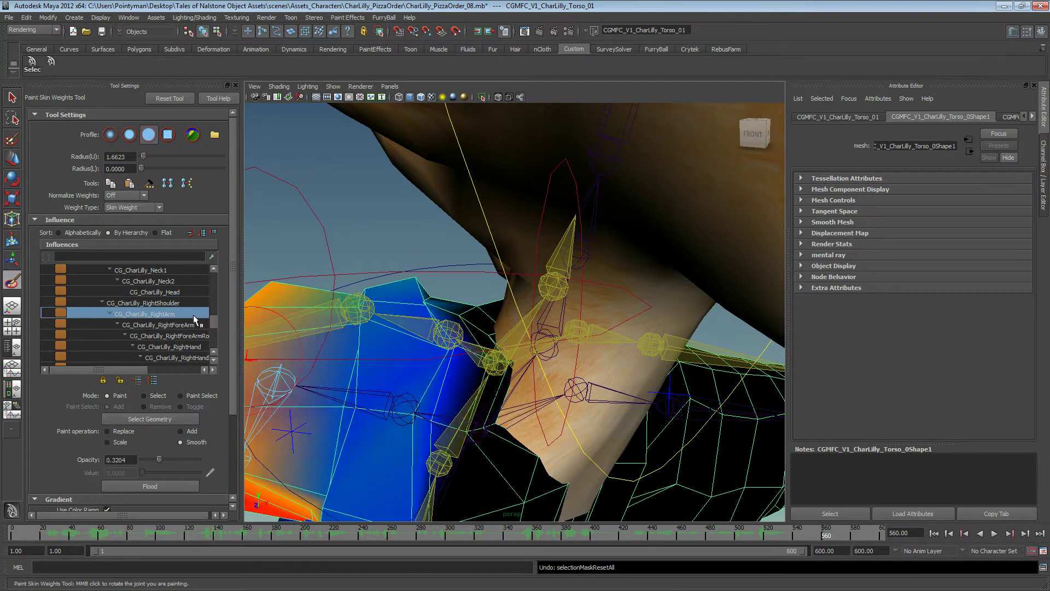
left_click(190, 324)
mouse_move(214, 319)
left_mouse_down()
mouse_move(213, 338)
mouse_move(212, 318)
left_mouse_up()
left_click(198, 317)
left_click(194, 328)
left_click(190, 340)
left_click(191, 305)
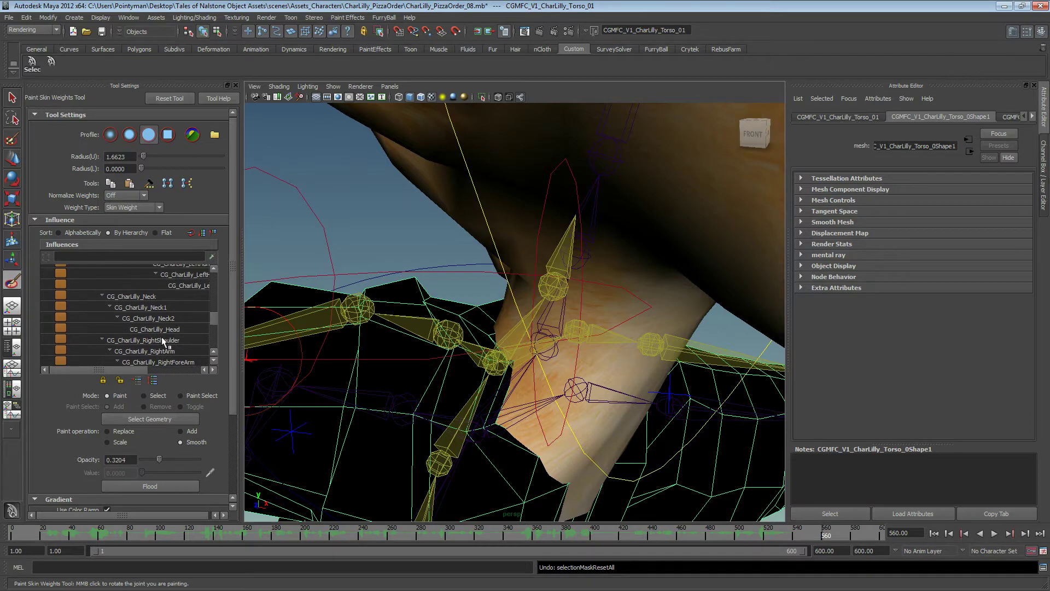
Step: Select the RightShoulder influence again, try smoothing its weights on the collar and undo the stroke
left_click(161, 339)
left_click_drag(473, 353, 456, 364, "alt")
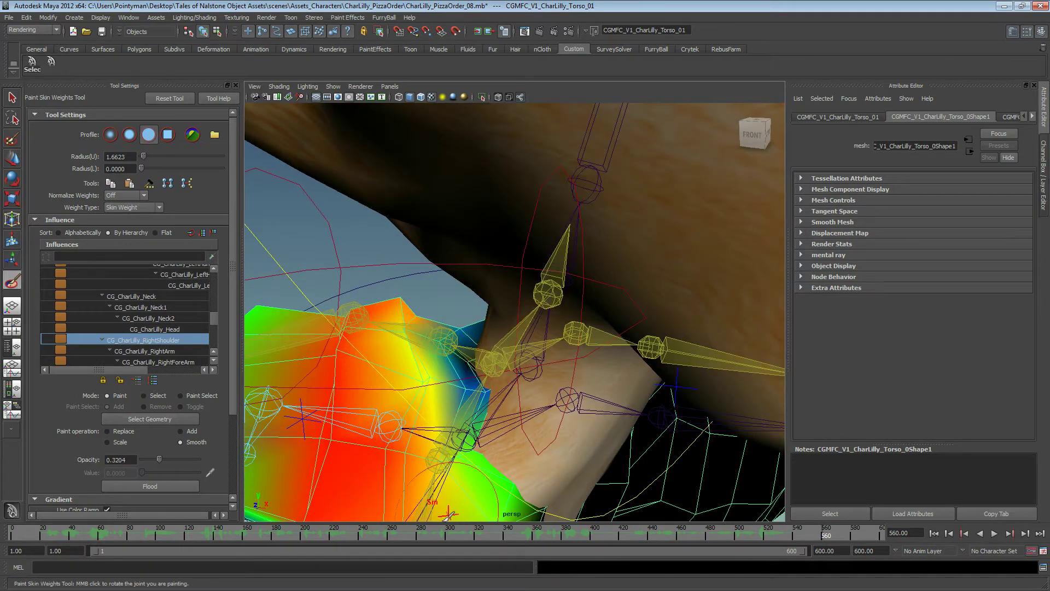
key("ctrl+z")
Step: Move to frame 346 and turn off the timeline's sound
left_click(517, 529)
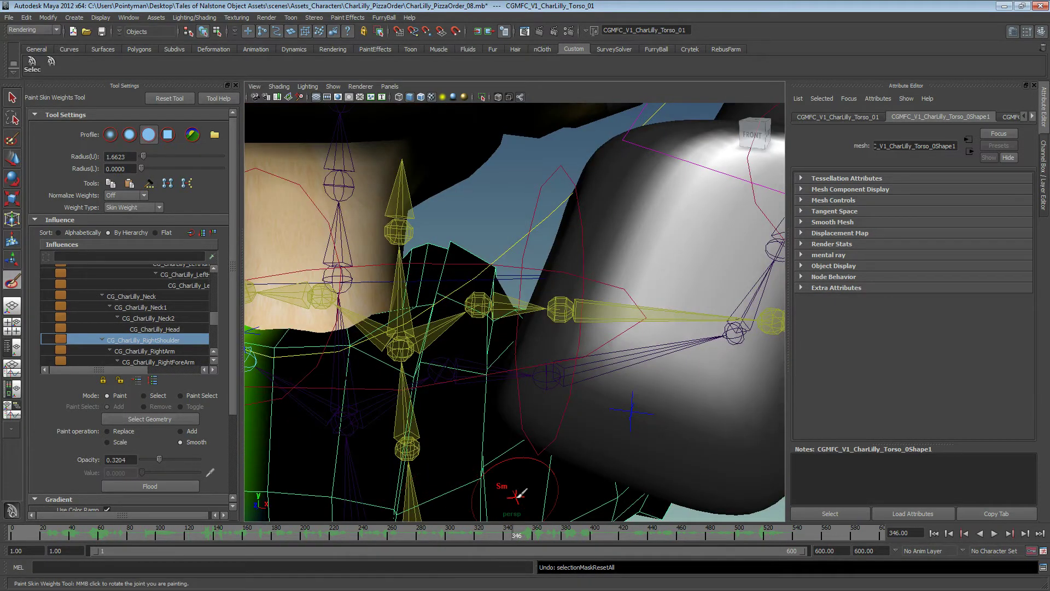
right_click(615, 526)
mouse_move(681, 512)
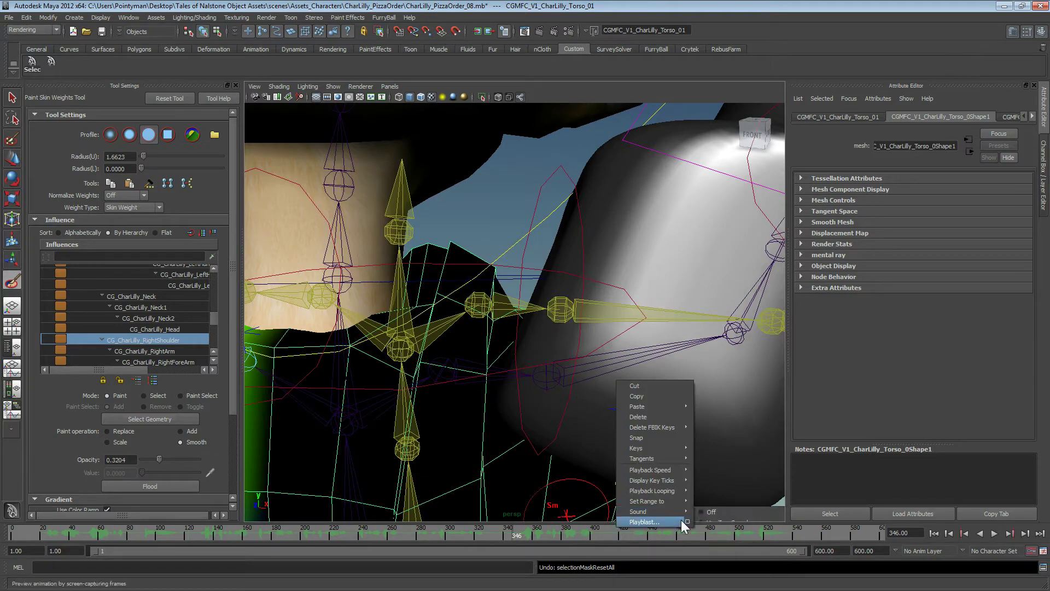
left_click(728, 511)
Step: Scrub the animation to frame 500 with the right shoulder and neck in close view
left_click_drag(485, 339, 607, 360, "alt")
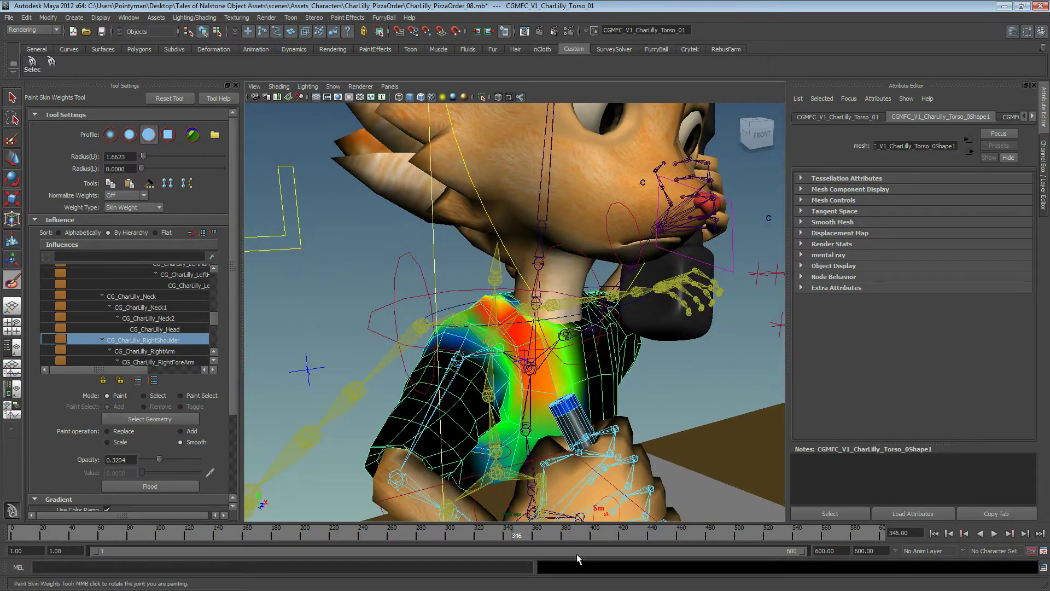
mouse_move(495, 533)
left_mouse_down()
mouse_move(474, 534)
mouse_move(806, 531)
mouse_move(739, 532)
left_mouse_up()
left_click_drag(441, 369, 417, 369, "alt")
right_click_drag(417, 370, 518, 386, "alt")
Step: Try smoothing the RightShoulder and Neck weights with strokes and a flood at frame 500, undoing each attempt
left_click_drag(519, 386, 458, 369)
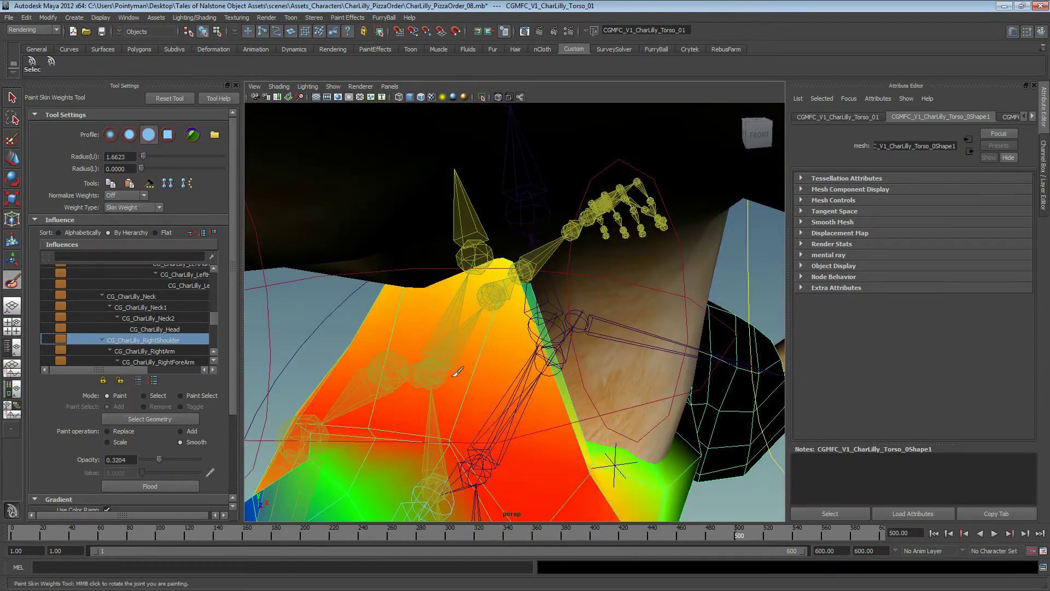
key("ctrl+z")
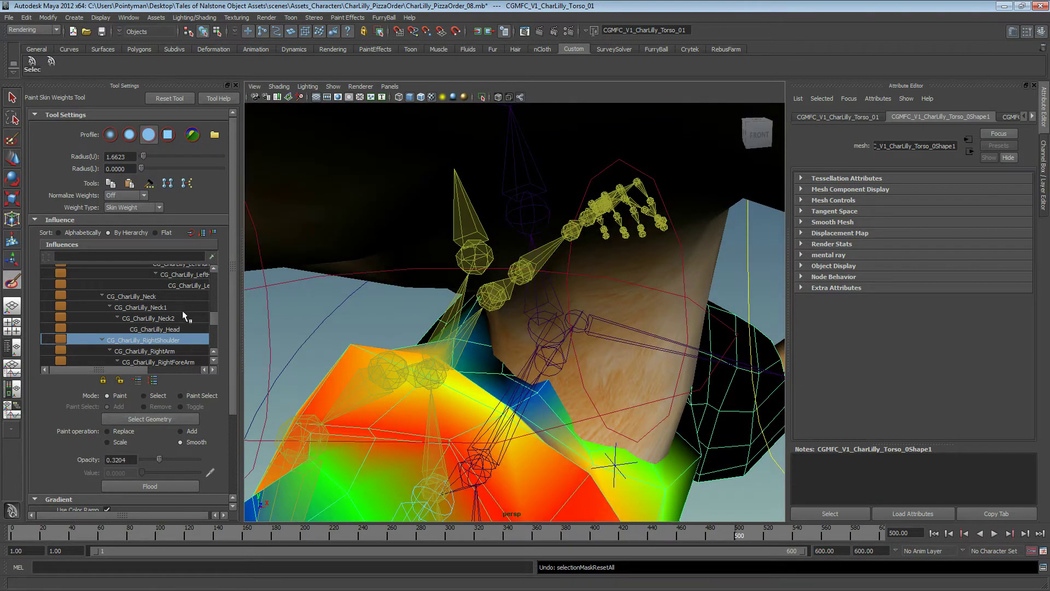
mouse_move(481, 386)
left_mouse_down("alt")
mouse_move(500, 386)
mouse_move(513, 348)
mouse_move(475, 304)
mouse_move(440, 302)
left_mouse_up("alt")
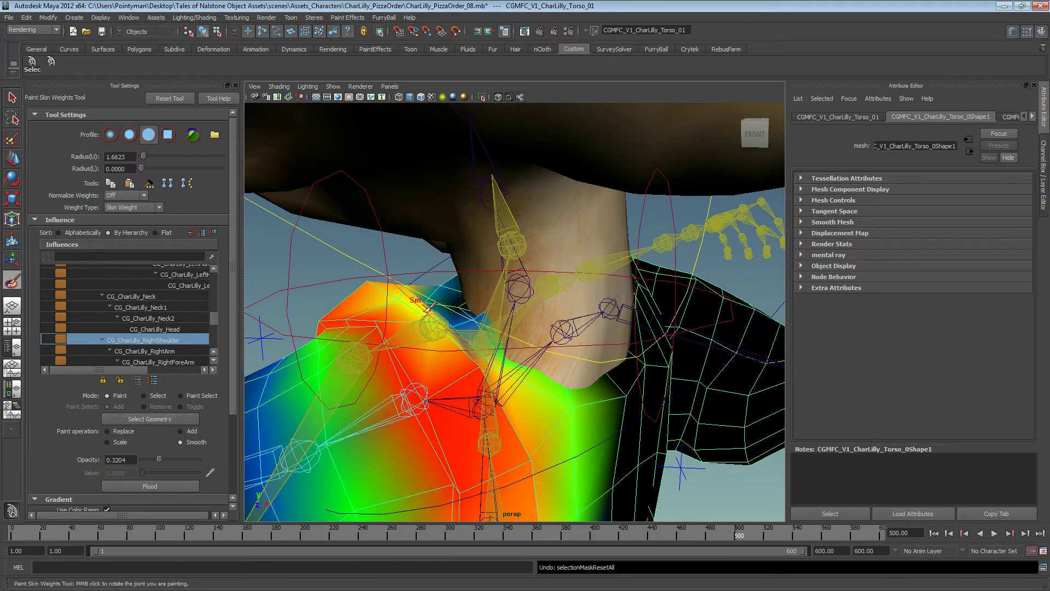
left_click(165, 298)
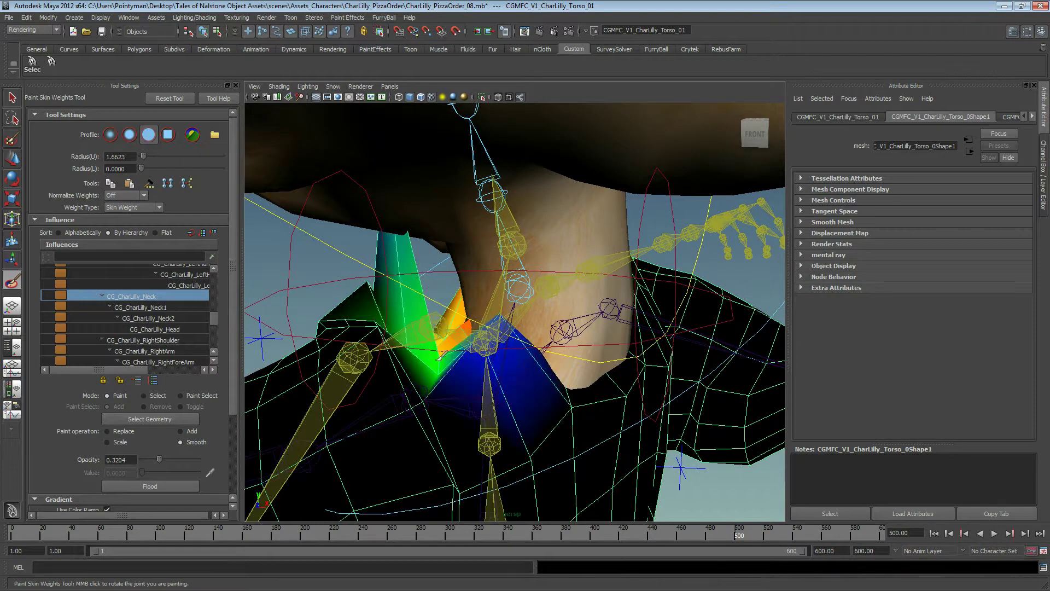
key("ctrl+z")
left_click(185, 482)
key("ctrl+z")
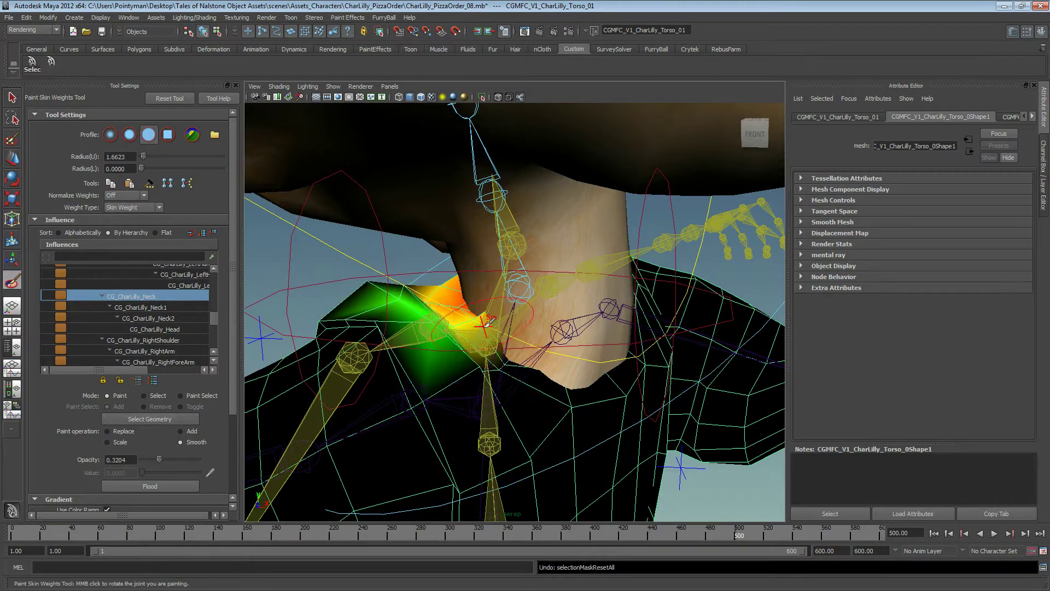
Step: Select the Neck1 influence, set Normalize Weights to Post and have the weights normalized now
left_click(157, 308)
left_click_drag(495, 361, 607, 358, "alt")
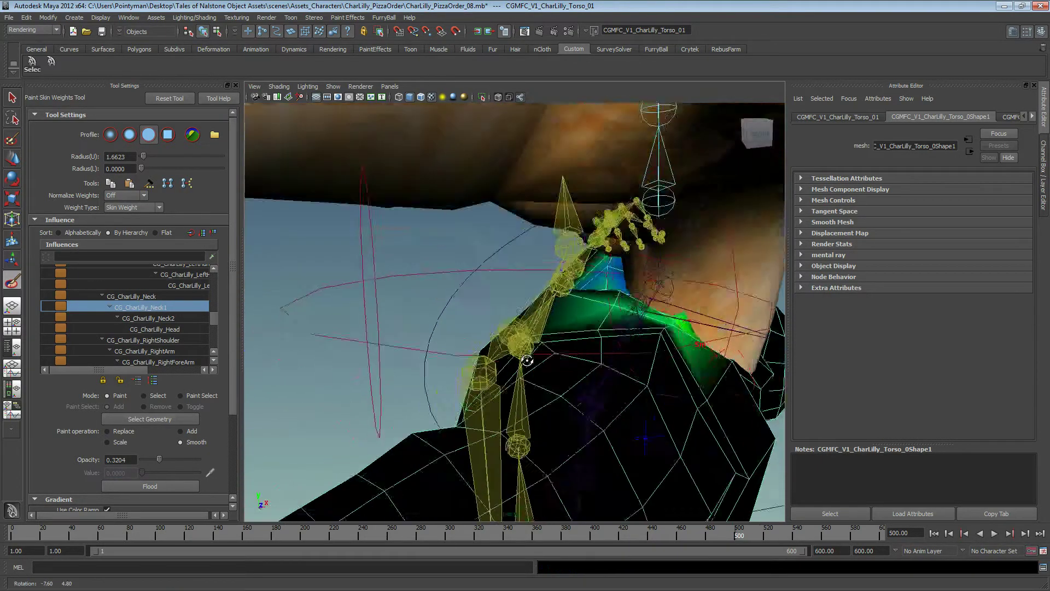
right_click_drag(607, 358, 300, 342, "alt")
left_click_drag(300, 343, 350, 322, "alt")
right_click_drag(350, 323, 426, 331, "alt")
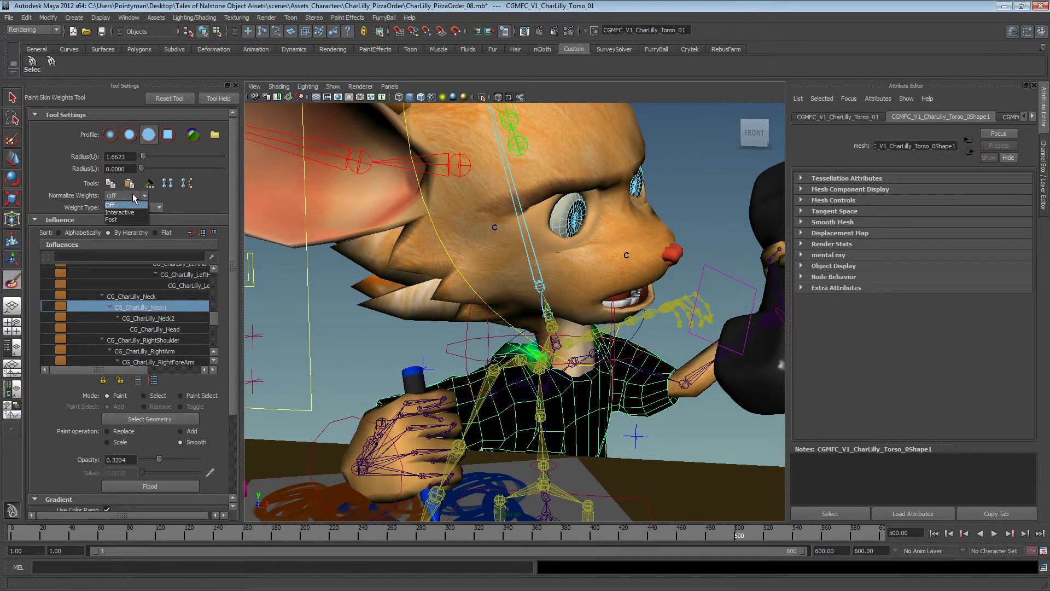
left_click(120, 219)
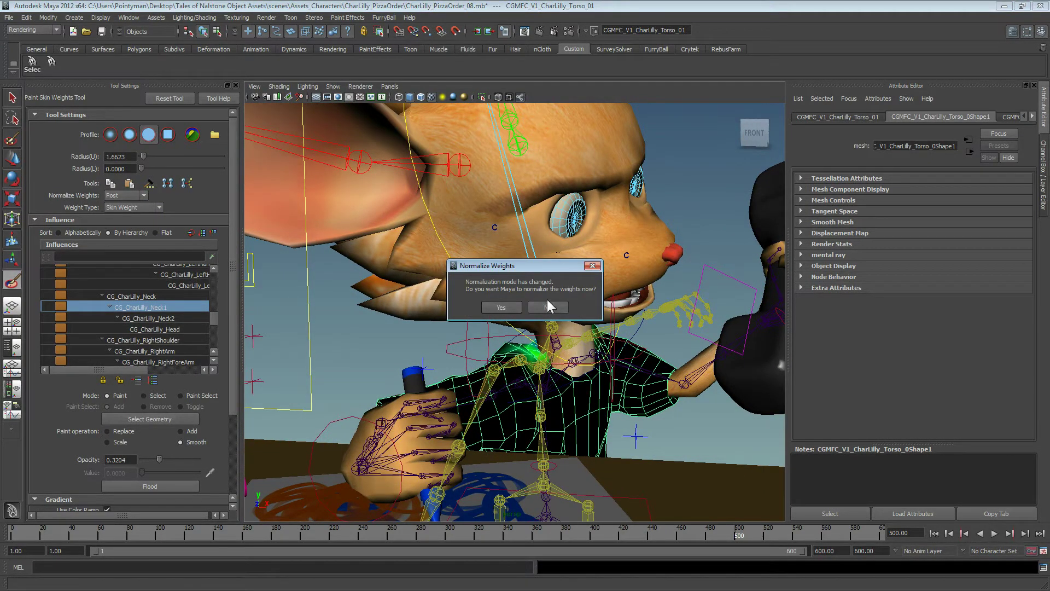
left_click(503, 311)
Step: Try smoothing the Neck1 weights at the collar, undo it, and compare the Neck and Neck1 influences
right_click_drag(517, 380, 671, 375, "alt")
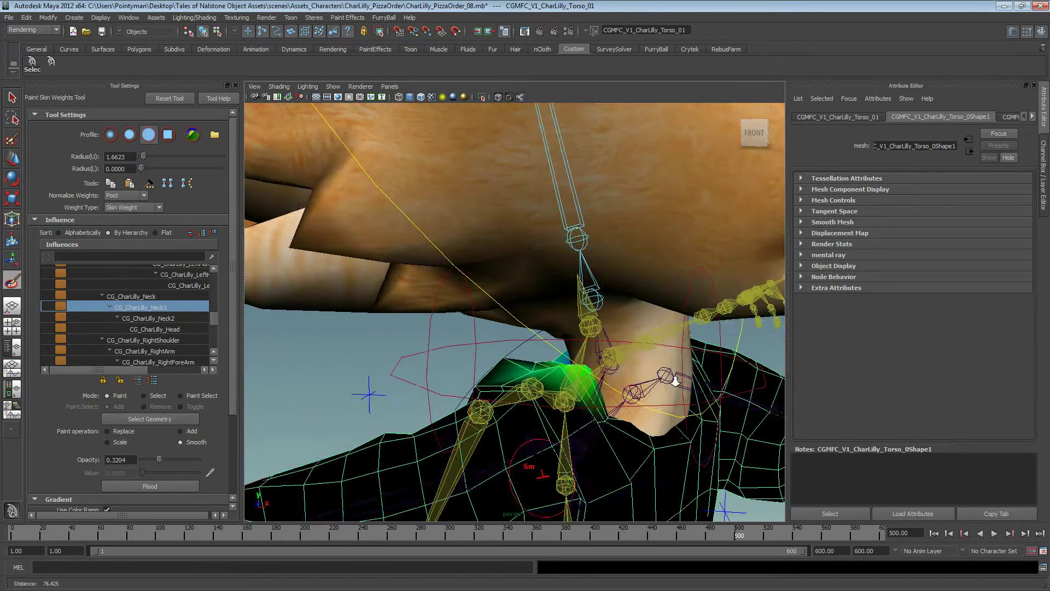
left_click_drag(670, 375, 596, 385, "alt")
key("ctrl+z")
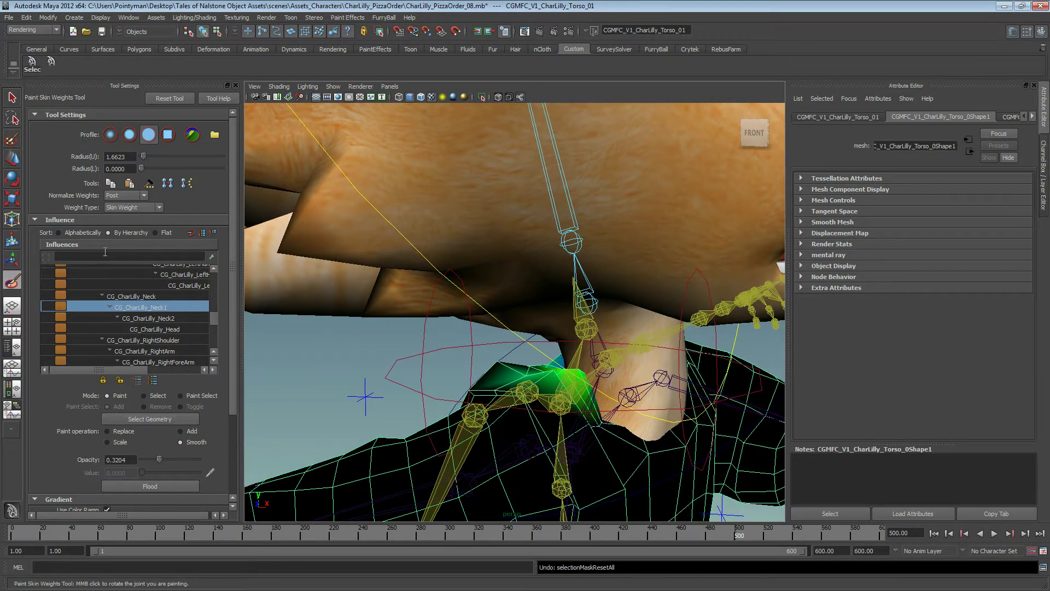
left_click(159, 293)
left_click(154, 310)
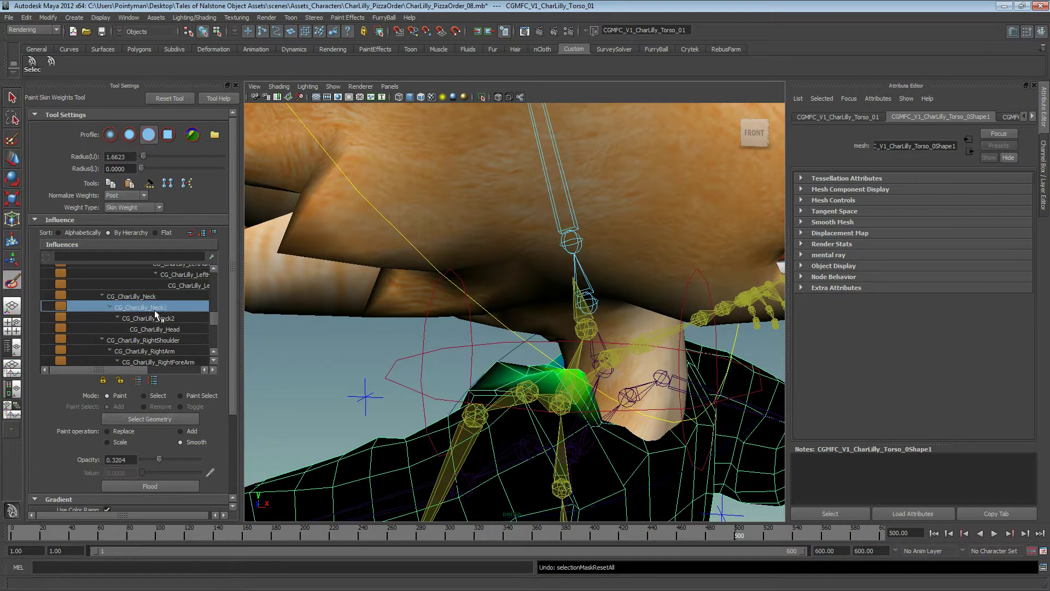
Step: Smooth the Neck1 and Neck weights on the collar beside the right shoulder at frame 500
left_click(158, 324)
left_click(156, 309)
mouse_move(577, 407)
left_mouse_down()
mouse_move(554, 388)
mouse_move(566, 375)
mouse_move(535, 358)
left_mouse_up()
middle_click_drag(535, 359, 552, 339, "alt")
right_click_drag(552, 339, 622, 347, "alt")
left_click_drag(621, 348, 596, 328, "alt")
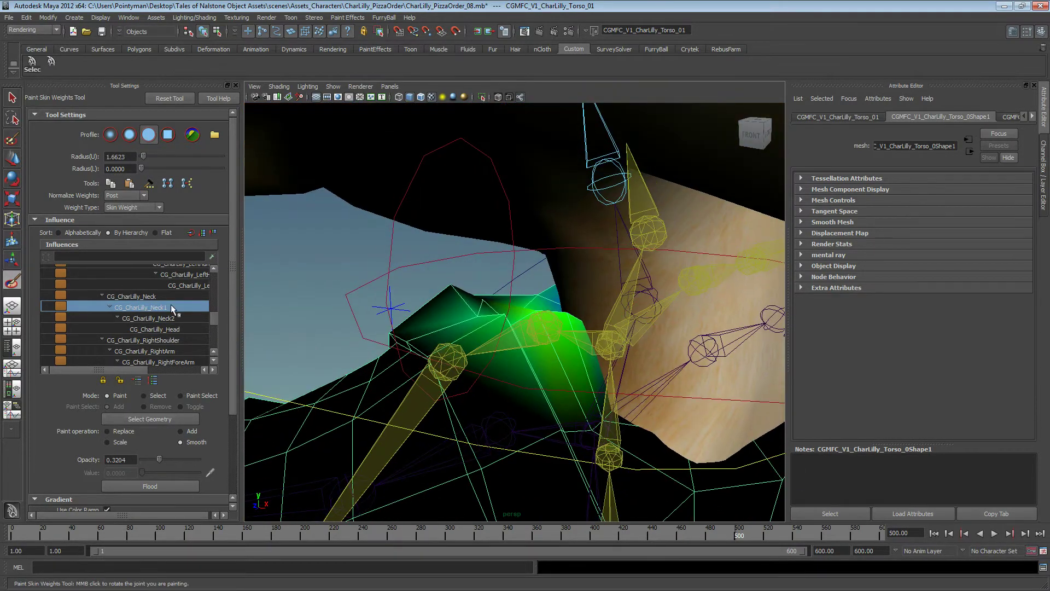
left_click(164, 297)
left_click_drag(530, 296, 530, 318)
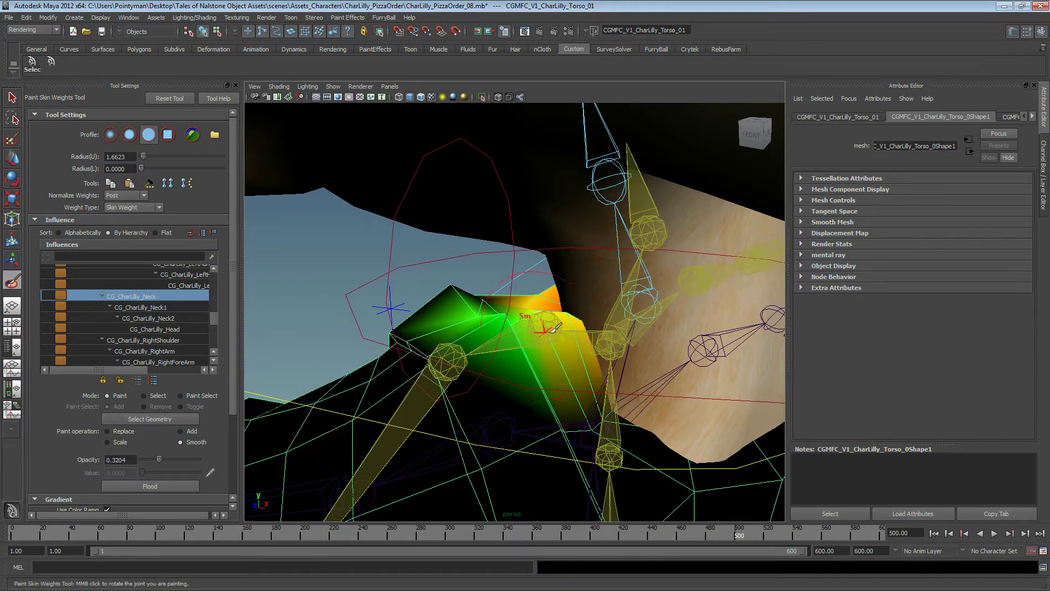
Step: Select the RightShoulder influence, undo the last stroke and reduce the smoothing brush radius to about 1.35
left_click(164, 339)
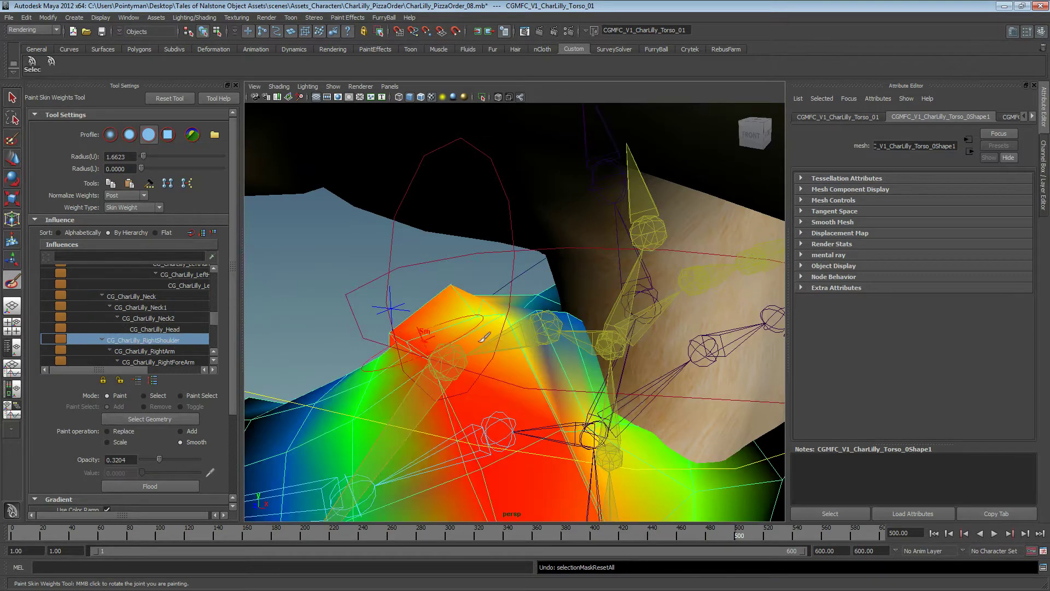
key("ctrl+z")
key("b")
mouse_move(537, 337)
left_mouse_down()
mouse_move(526, 338)
mouse_move(583, 325)
mouse_move(527, 326)
mouse_move(477, 312)
mouse_move(483, 319)
left_mouse_up()
key("b")
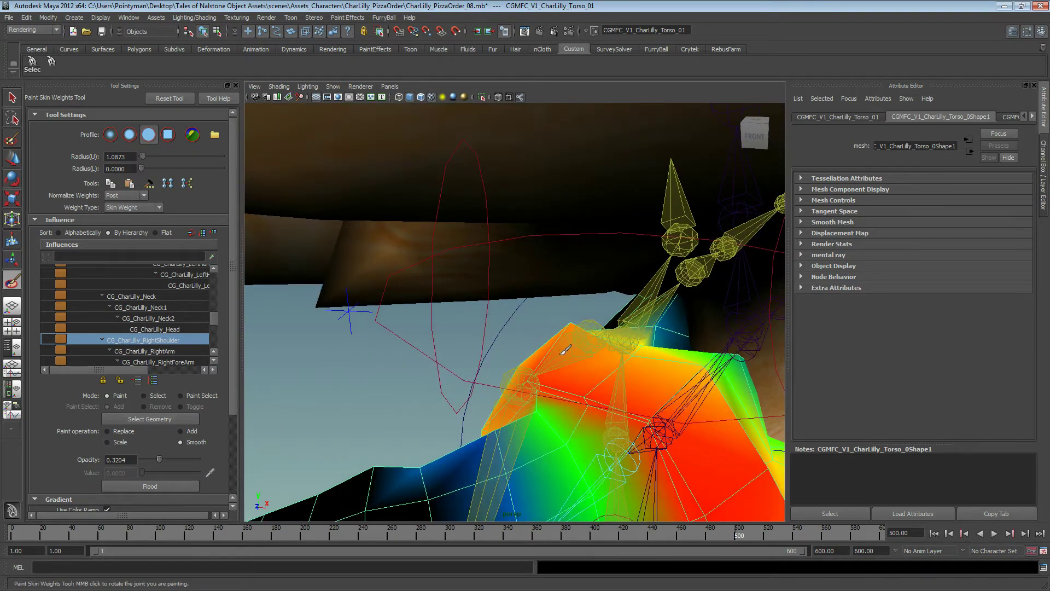
left_click_drag(563, 350, 481, 350, "alt")
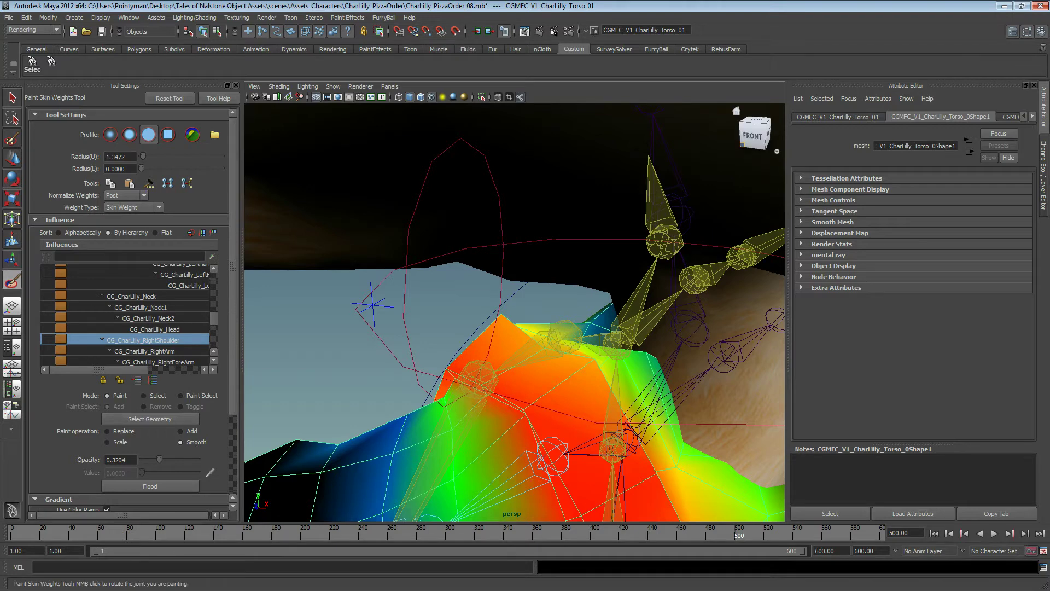
Step: Smooth the Neck1 weights on the collar's peak, undoing the first stroke, and display the Neck influence for comparison
left_click(175, 328)
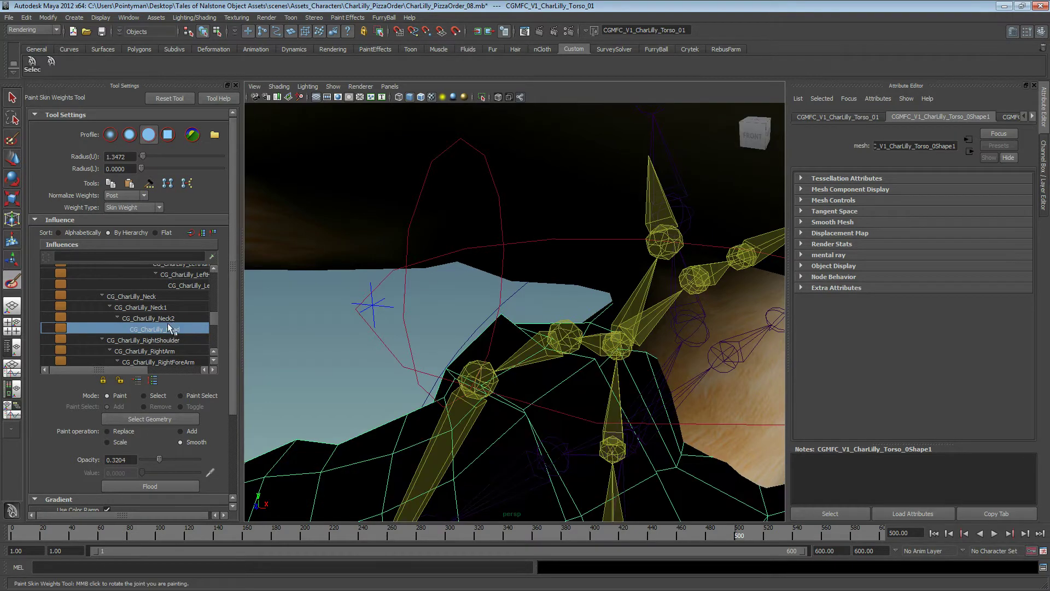
left_click(174, 307)
left_click_drag(609, 409, 596, 408, "alt")
left_click(484, 378)
key("ctrl+z")
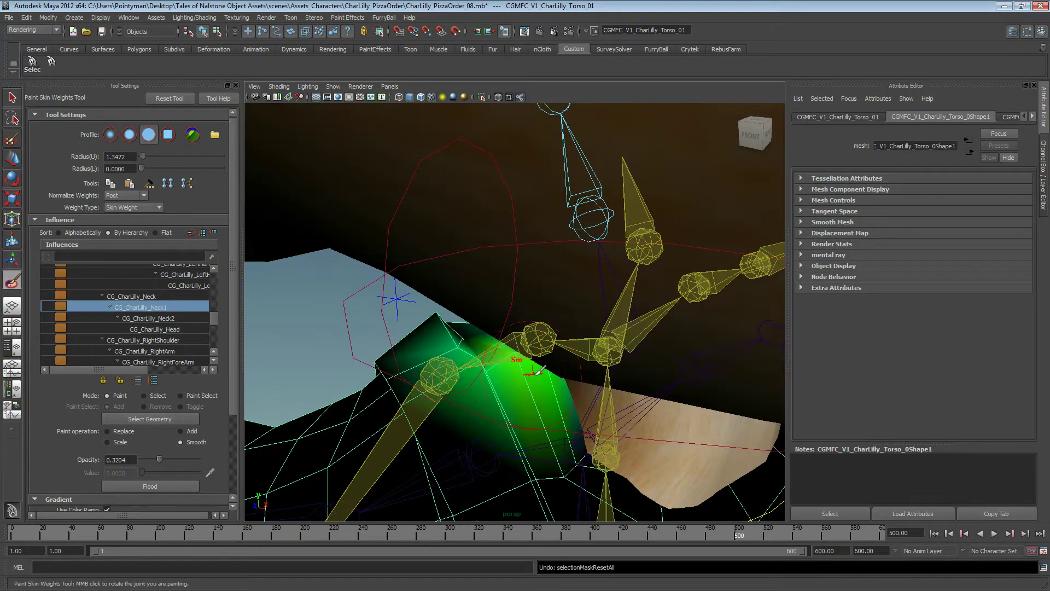
left_click_drag(530, 366, 520, 376, "alt")
mouse_move(465, 316)
left_mouse_down()
mouse_move(502, 312)
mouse_move(495, 328)
mouse_move(507, 337)
left_mouse_up()
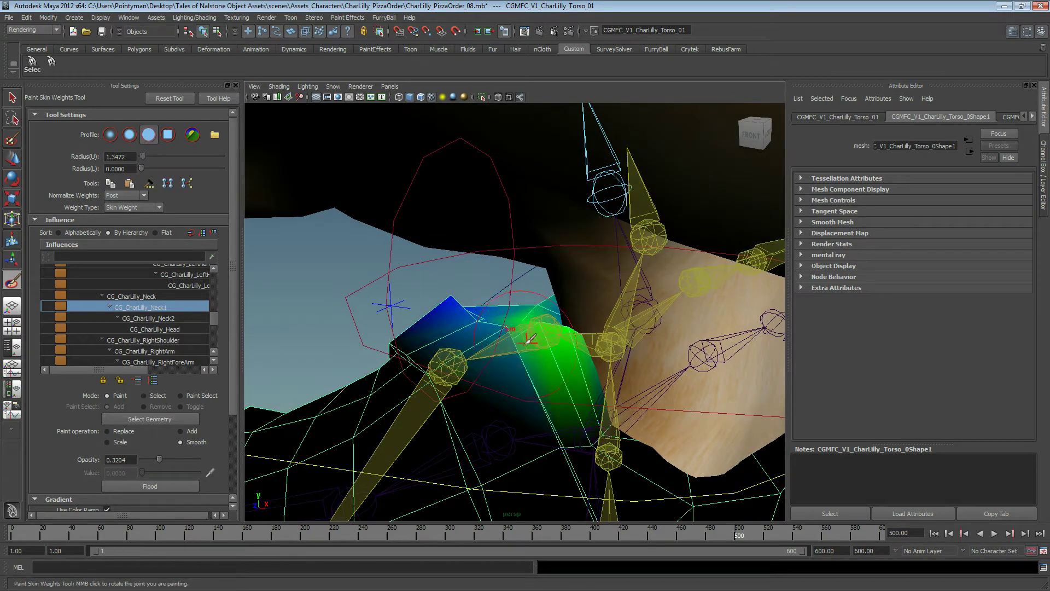
left_click(174, 295)
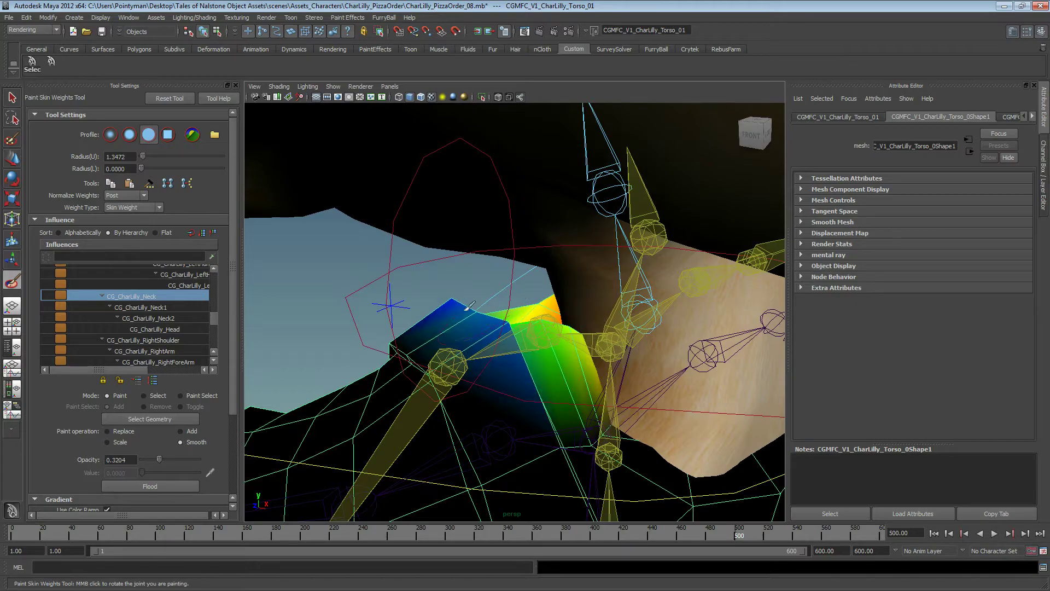
Step: Leave weight painting and review the shoulder and collar deformation through the animation, stopping at frame 524
left_click_drag(458, 313, 402, 377, "alt")
left_click_drag(283, 534, 431, 534)
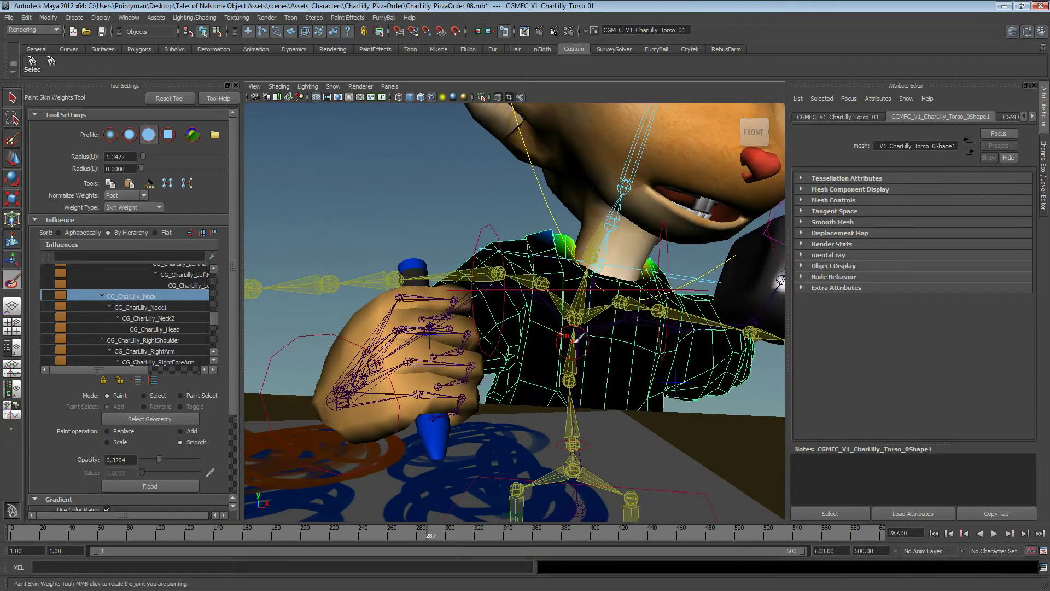
key("w")
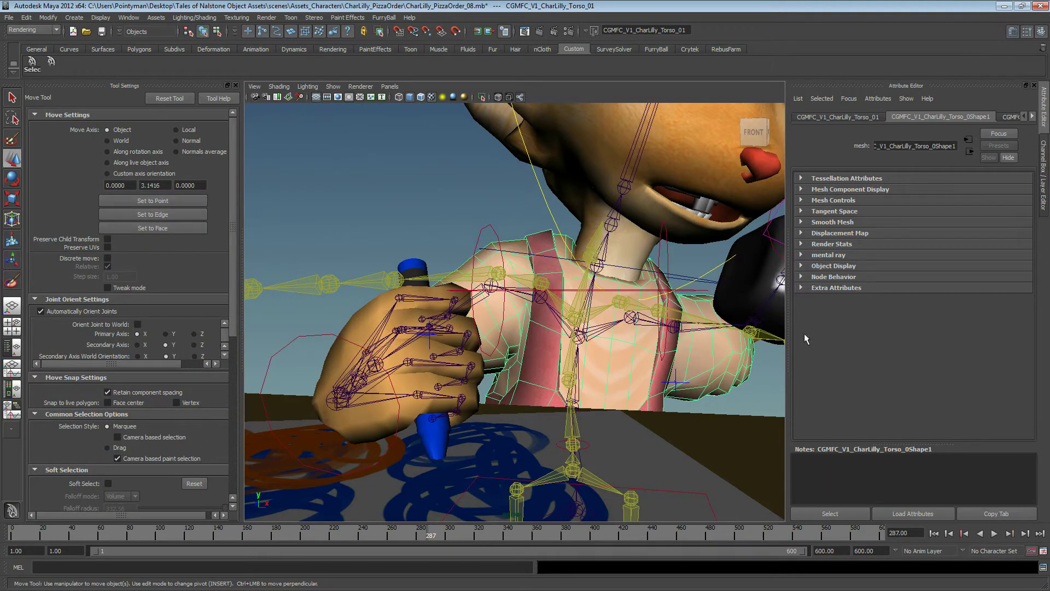
key("alt+v")
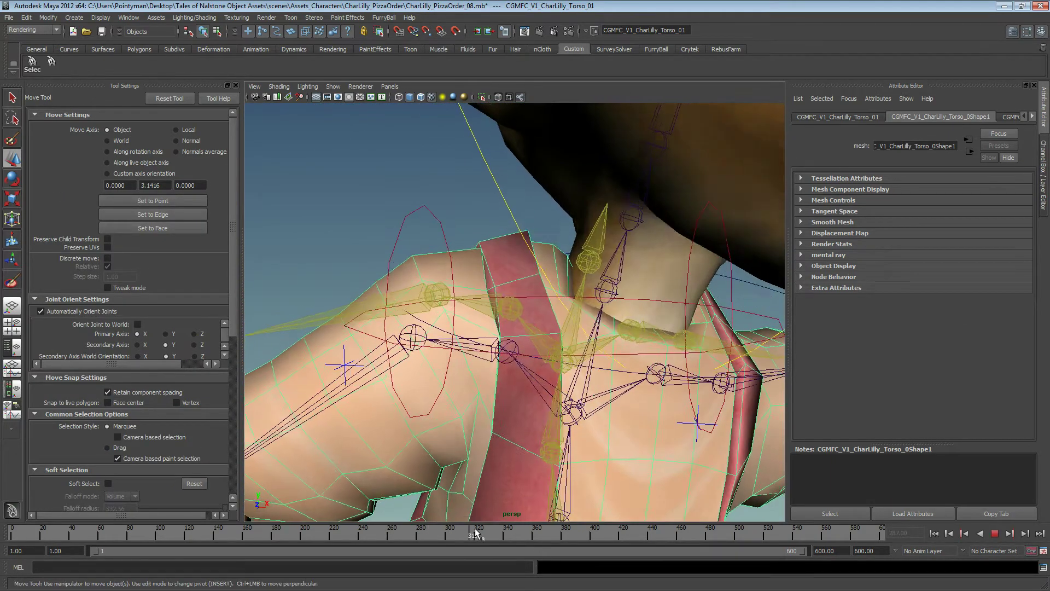
mouse_move(475, 533)
left_mouse_down()
mouse_move(824, 543)
mouse_move(707, 547)
mouse_move(769, 547)
left_mouse_up()
middle_click_drag(490, 372, 474, 349, "alt")
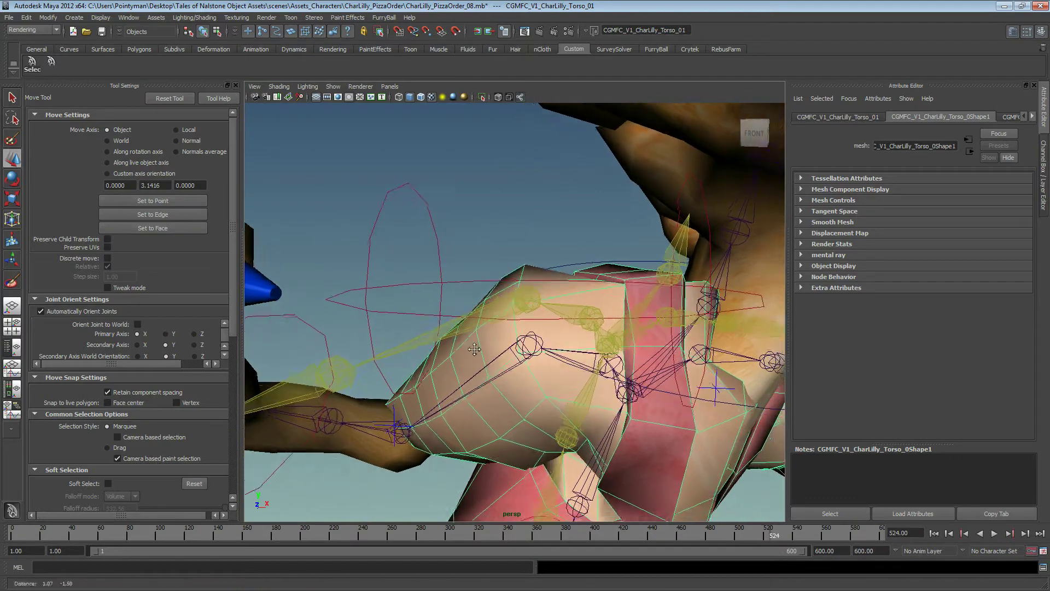
scroll(471, 328, "down", 1)
Step: Reopen the Paint Skin Weights Tool on the torso and select the RightArm influence
left_click_drag(565, 295, 565, 265)
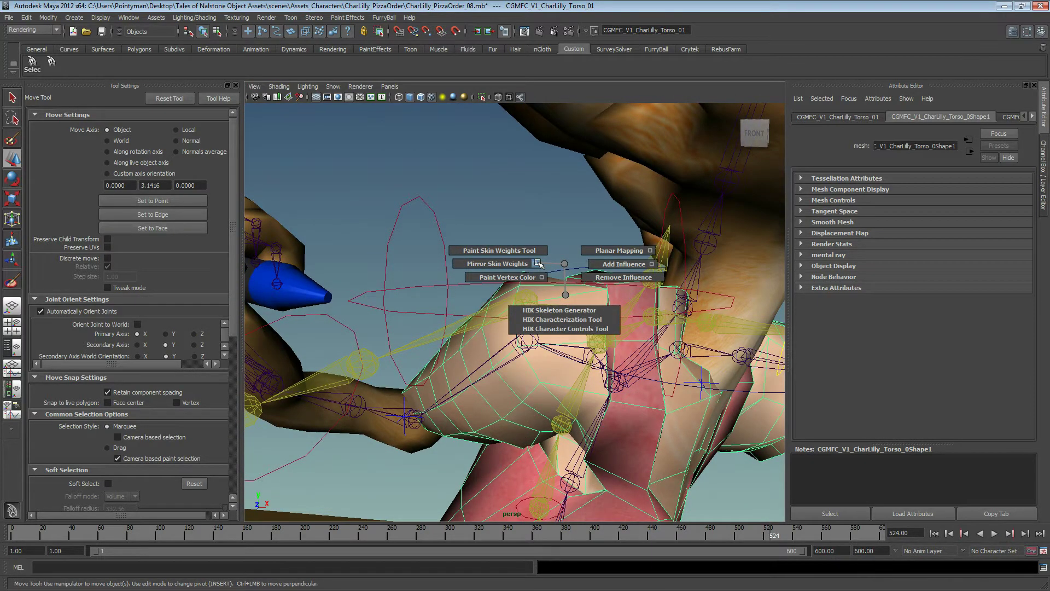
right_click_drag(539, 264, 519, 250)
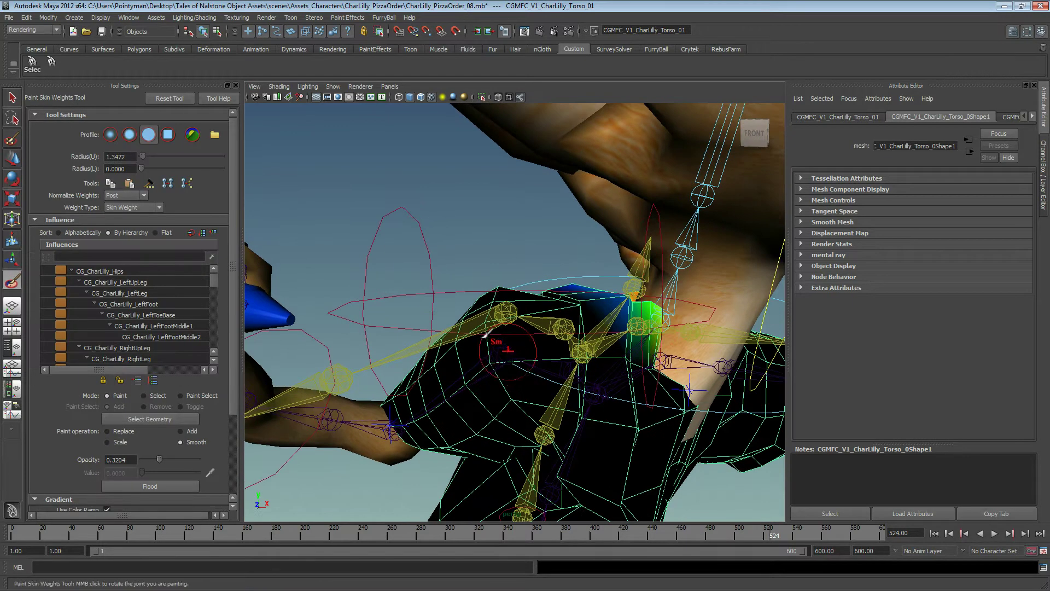
left_click(132, 279)
scroll(158, 317, "down", 4)
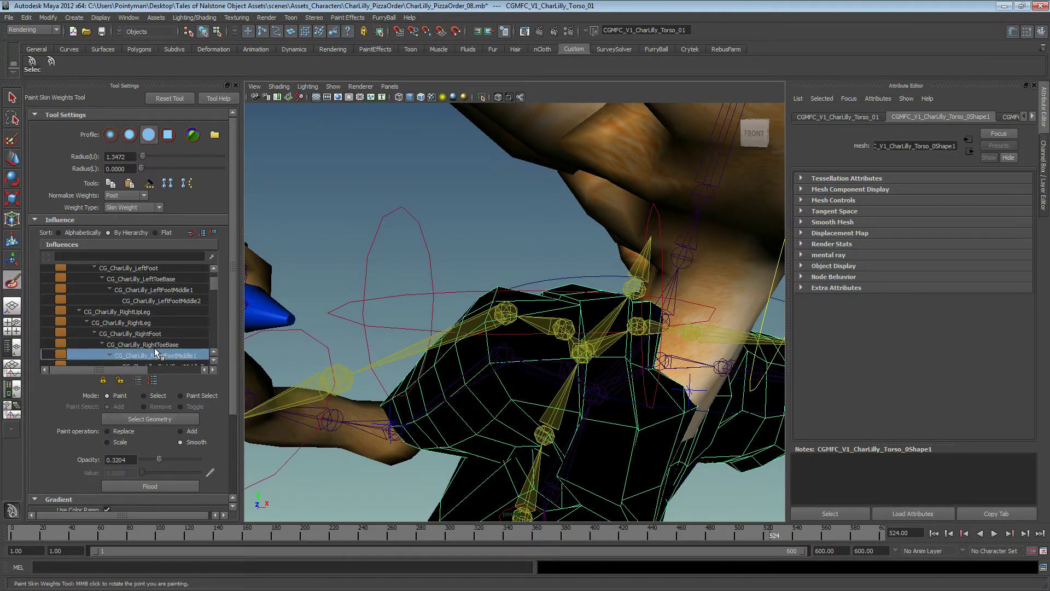
left_click(162, 312)
key("Down")
key("Down")
key("Down")
key("Down")
key("Down")
key("Down")
key("Down")
key("Down")
key("Down")
key("Down")
key("Down")
key("Down")
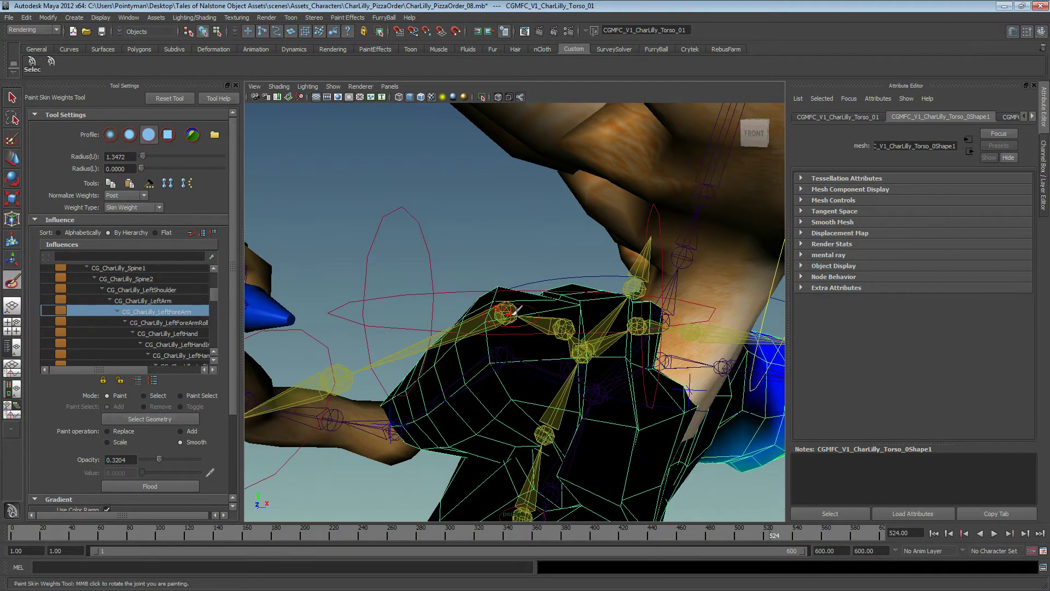
key("Down")
key("Down")
key("Down")
key("Down")
key("Down")
key("Down")
key("Down")
key("Down")
key("Down")
key("Down")
key("Down")
key("Down")
key("Down")
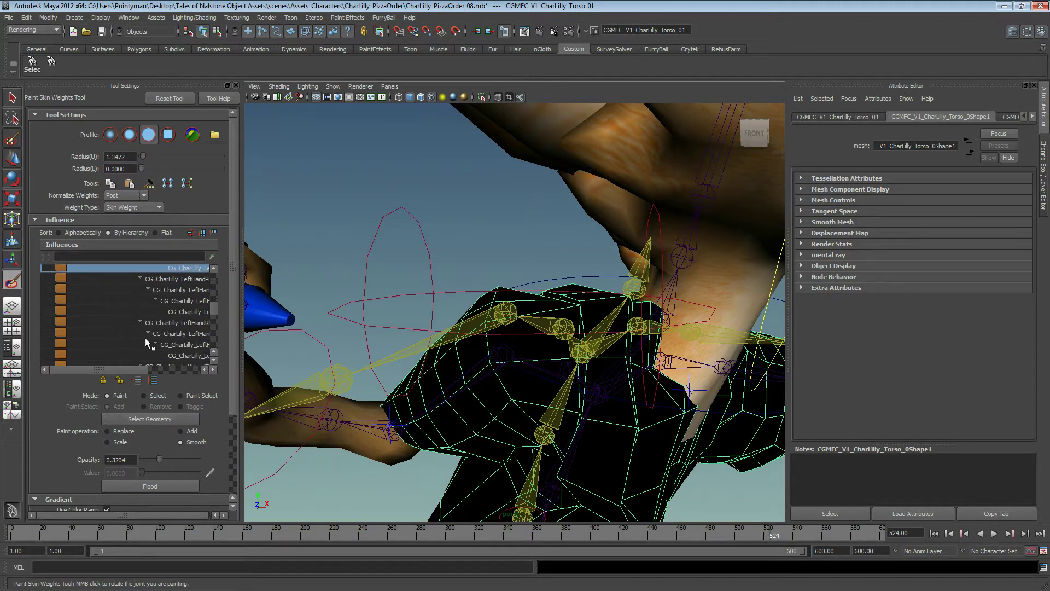
key("Down")
key("Down")
key("Down")
key("Down")
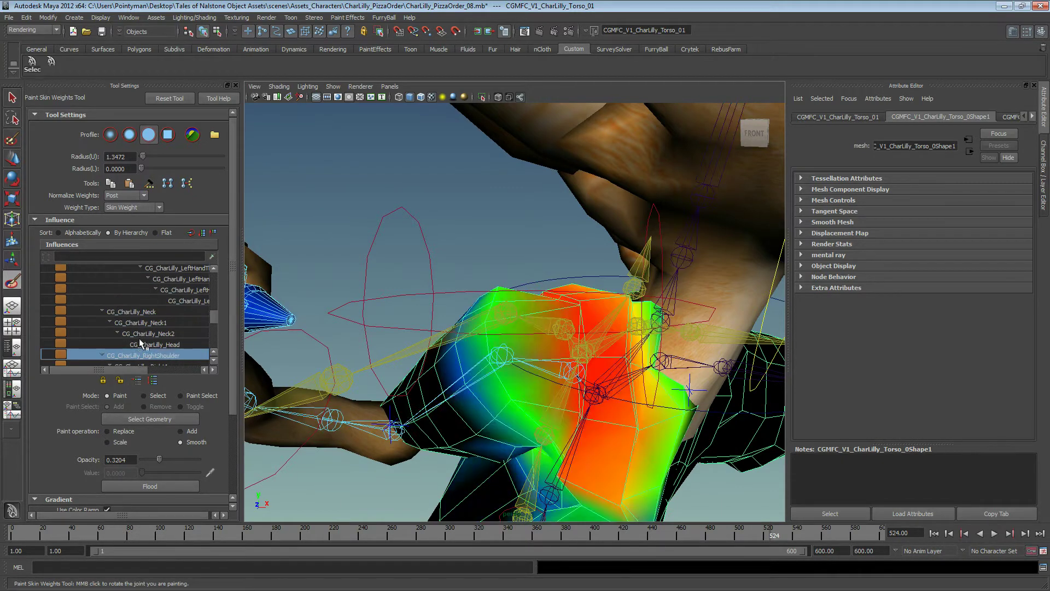
key("ctrl+z")
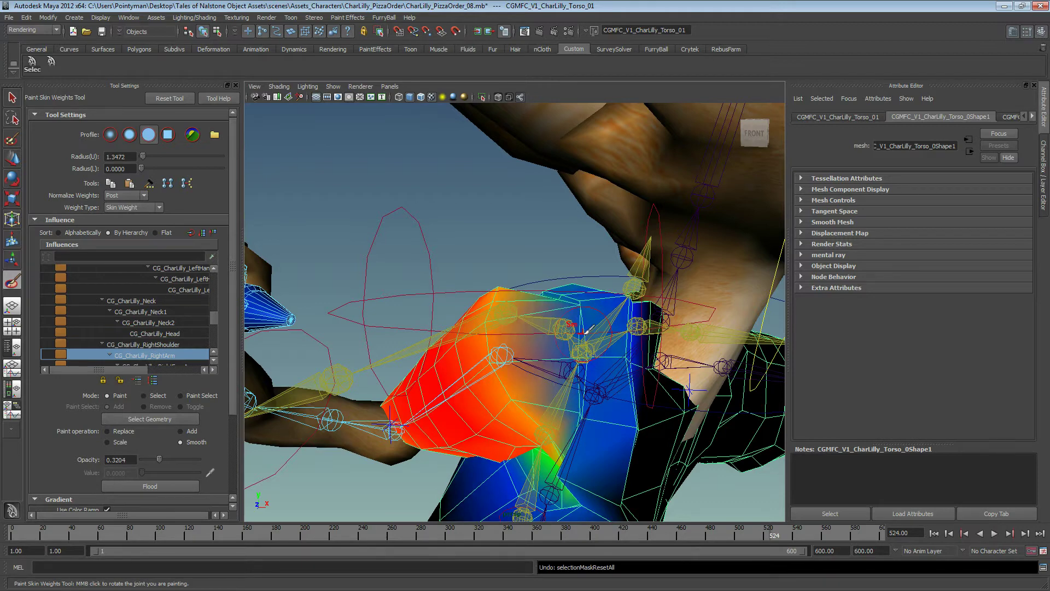
Step: Smooth the RightArm weights across the top of the right shoulder and toward the chest at frame 524
left_click(545, 291)
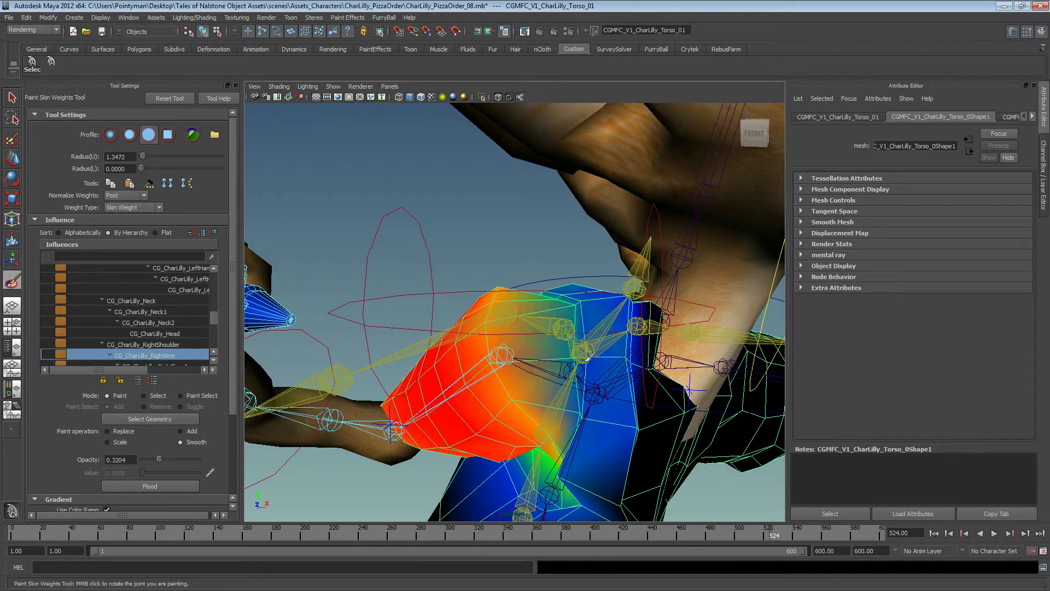
left_click(545, 292)
left_click(546, 291)
left_click(548, 290)
left_click(549, 290)
mouse_move(548, 291)
left_mouse_down()
mouse_move(570, 294)
mouse_move(618, 334)
mouse_move(711, 356)
mouse_move(612, 429)
left_mouse_up()
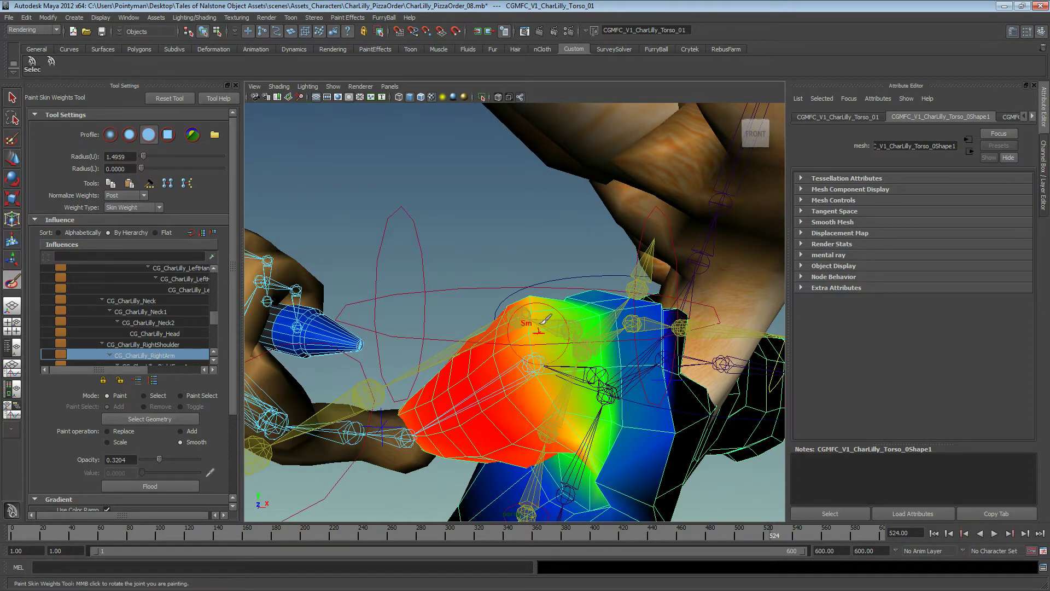
left_click_drag(545, 318, 566, 357, "alt")
left_click_drag(606, 385, 580, 416, "alt")
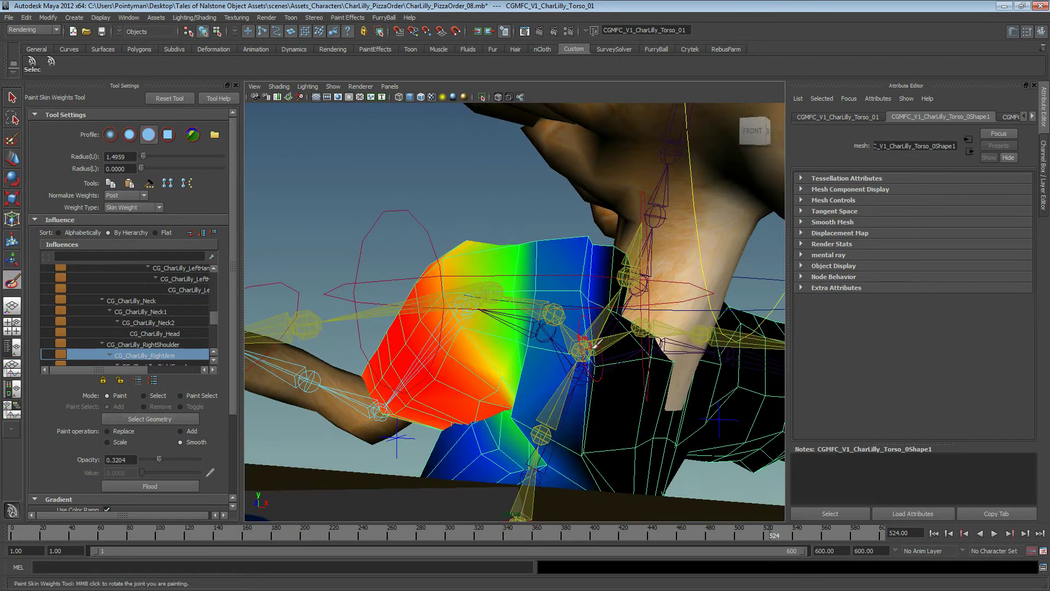
Step: Leave weight painting and review the animation back to frame 270 with the whole character in view
key("w")
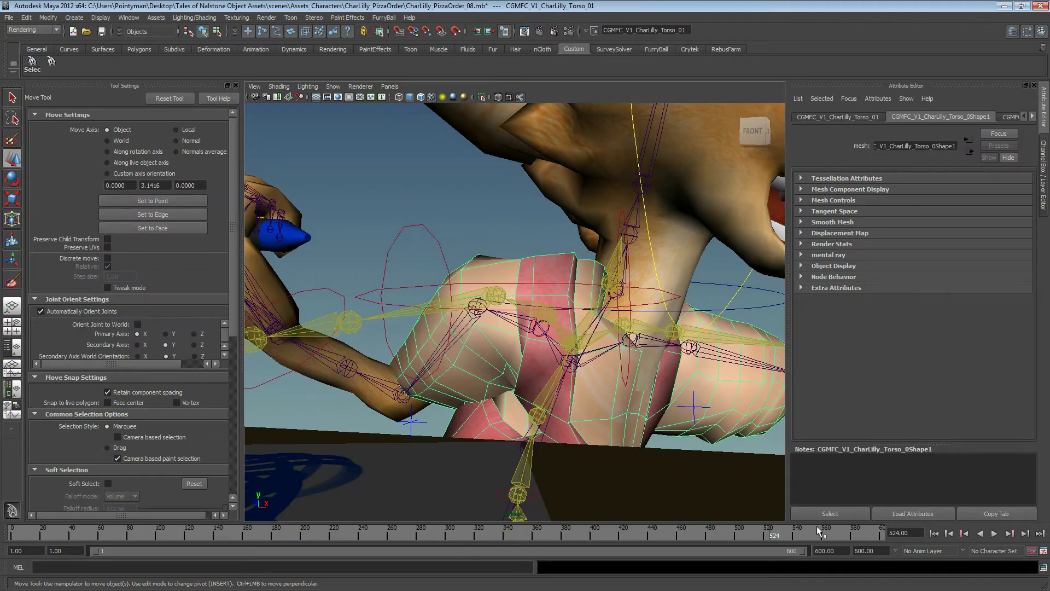
key("alt+v")
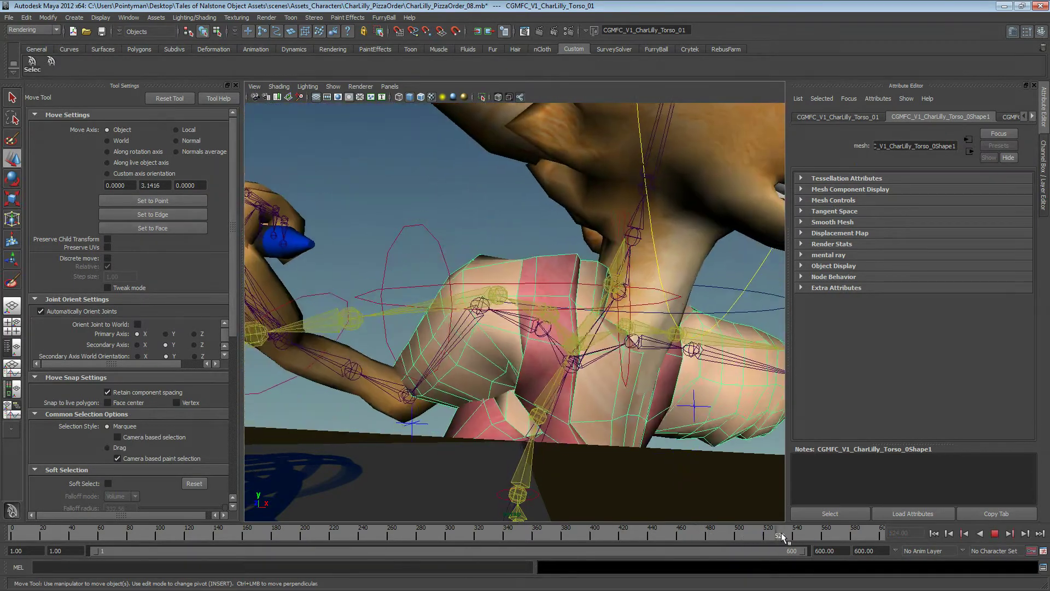
left_click_drag(782, 534, 404, 536)
scroll(420, 362, "down", 8)
left_click_drag(391, 372, 432, 355, "alt")
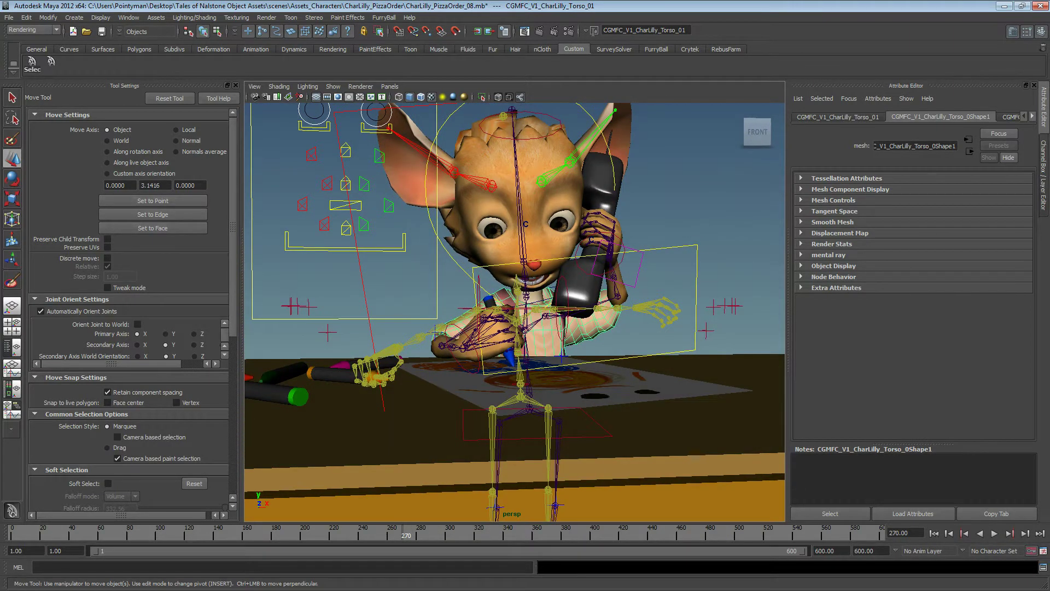
Step: Bring the browser window with the YouTube video over Maya, and move it back off the screen
left_click_drag(1049, 71, 736, 69)
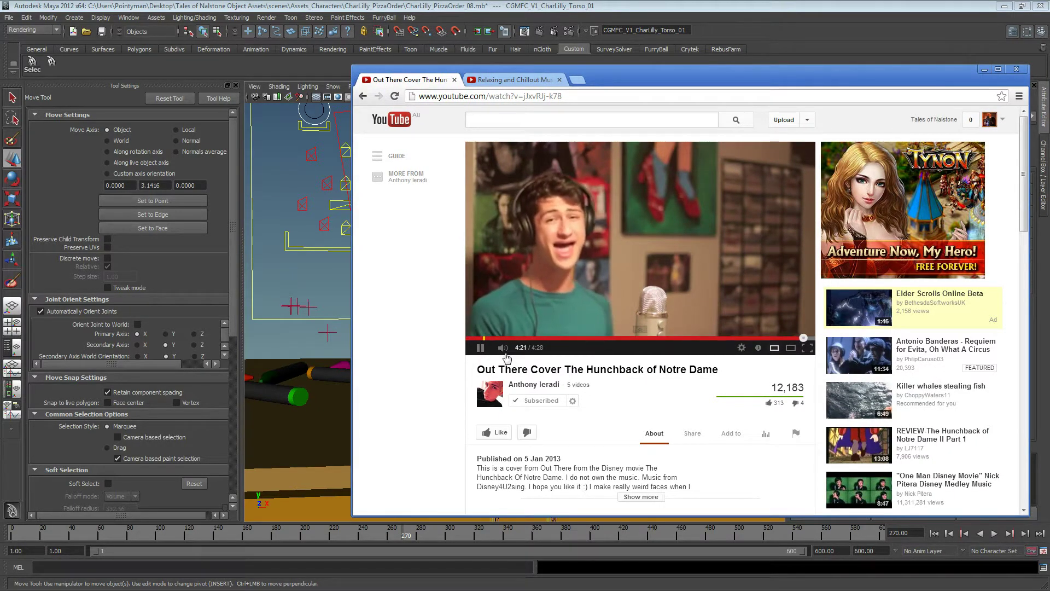
mouse_move(503, 350)
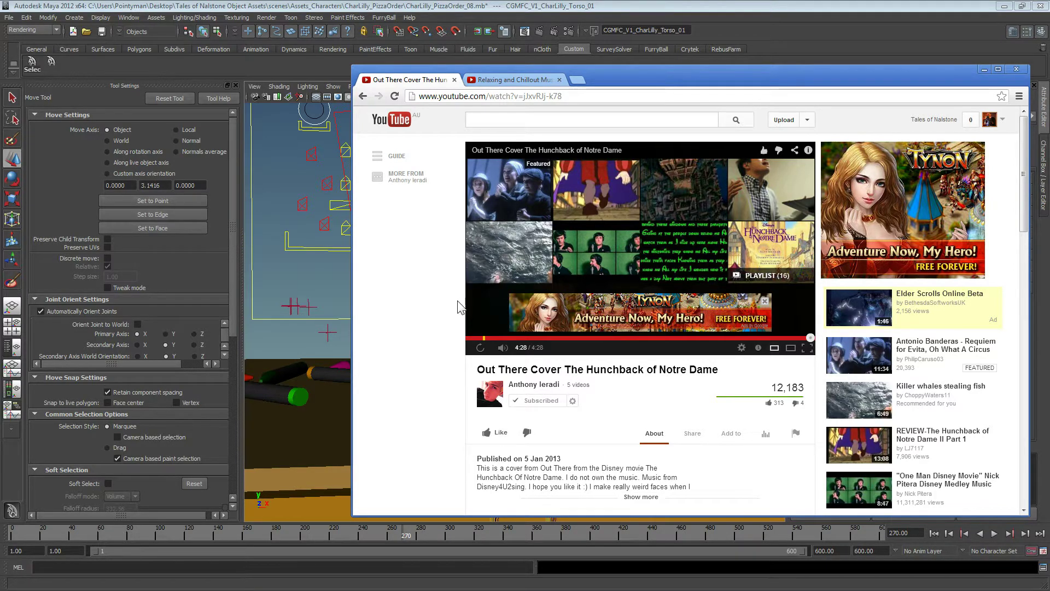
left_click_drag(621, 77, 599, 57)
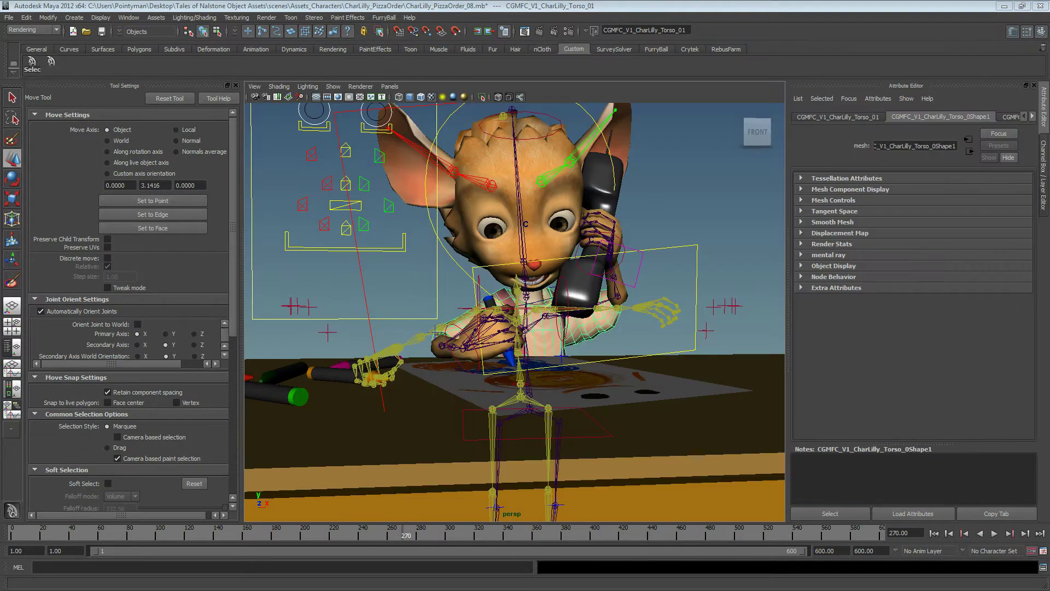
Step: Frame the torso and inspect the right shoulder and collar up close at frame 270
key("f")
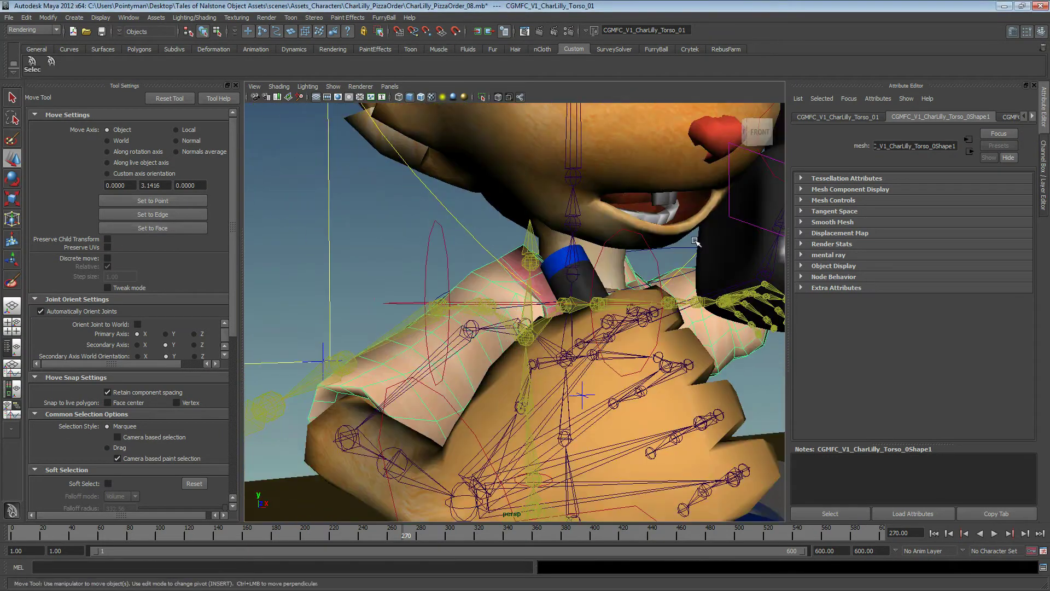
right_click_drag(663, 265, 574, 254, "alt")
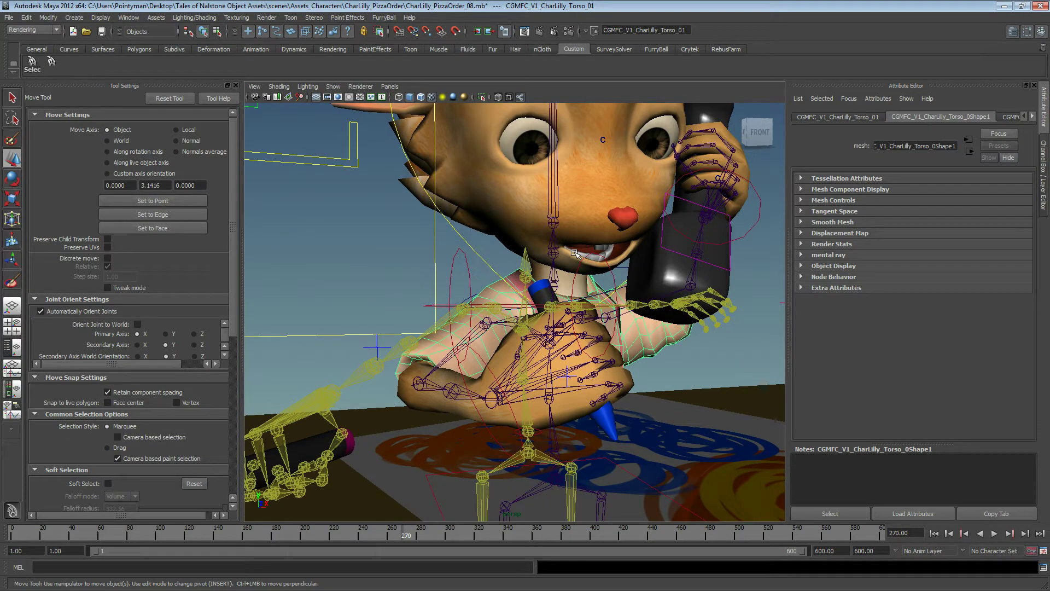
right_click_drag(468, 346, 536, 351, "alt")
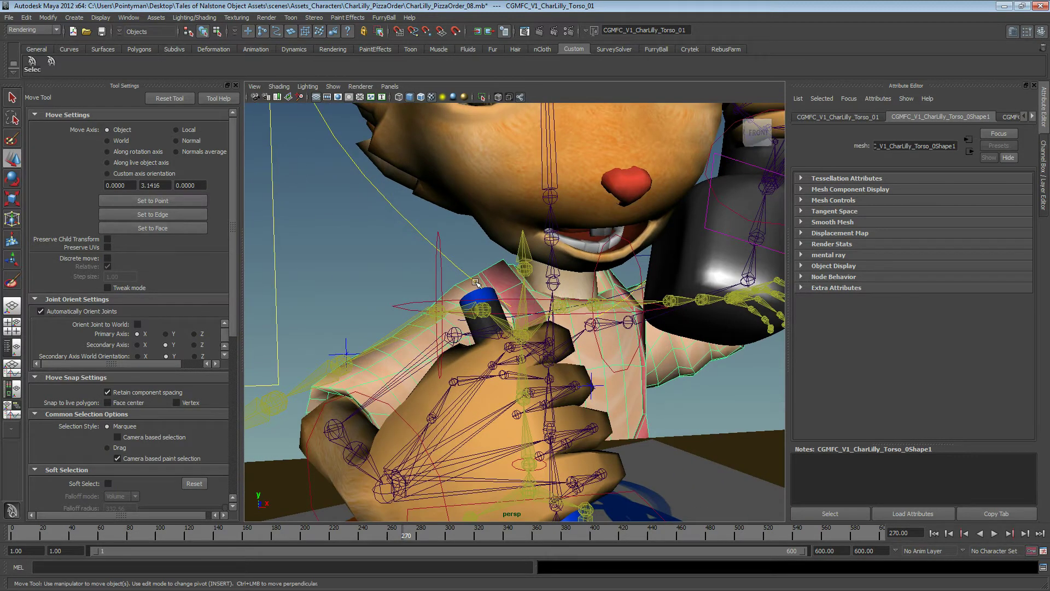
left_click_drag(569, 183, 461, 273, "alt")
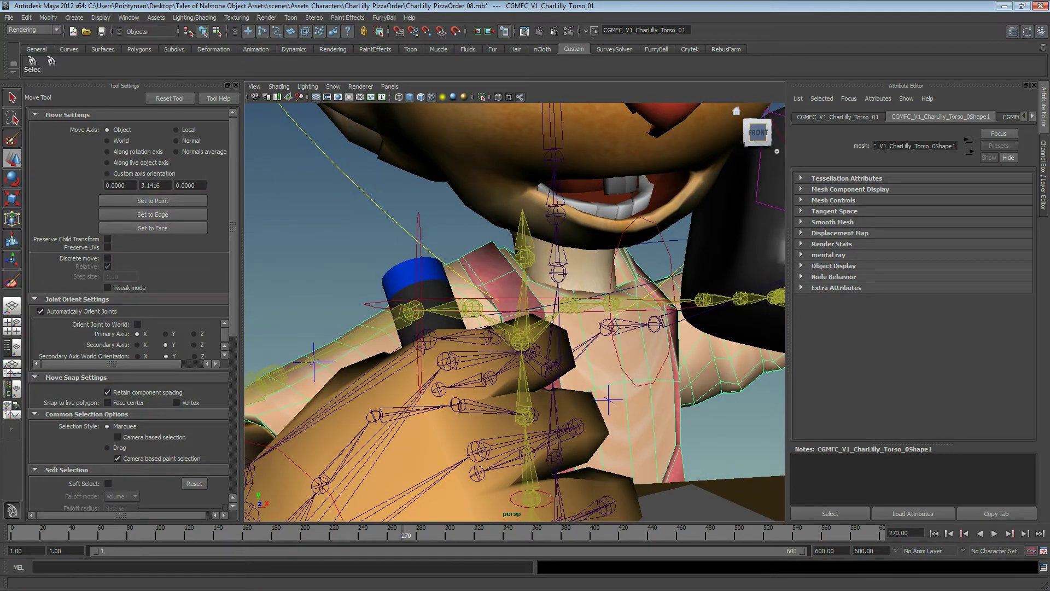
Step: Switch to the browser and show the Relaxing and Chillout Music (1 Hour Playlist) video page
left_click_drag(1049, 59, 725, 89)
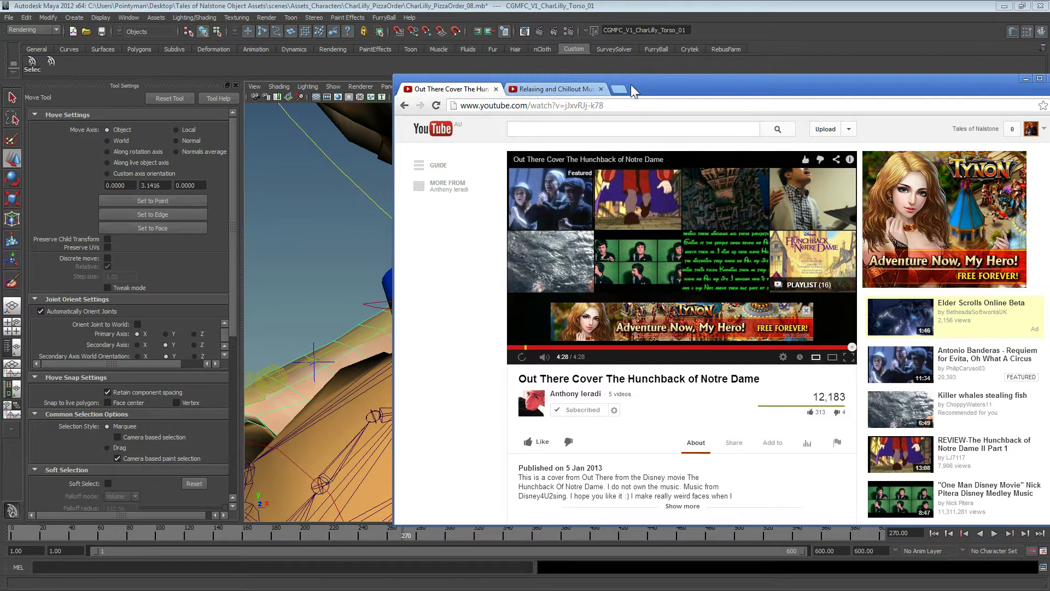
left_click(539, 88)
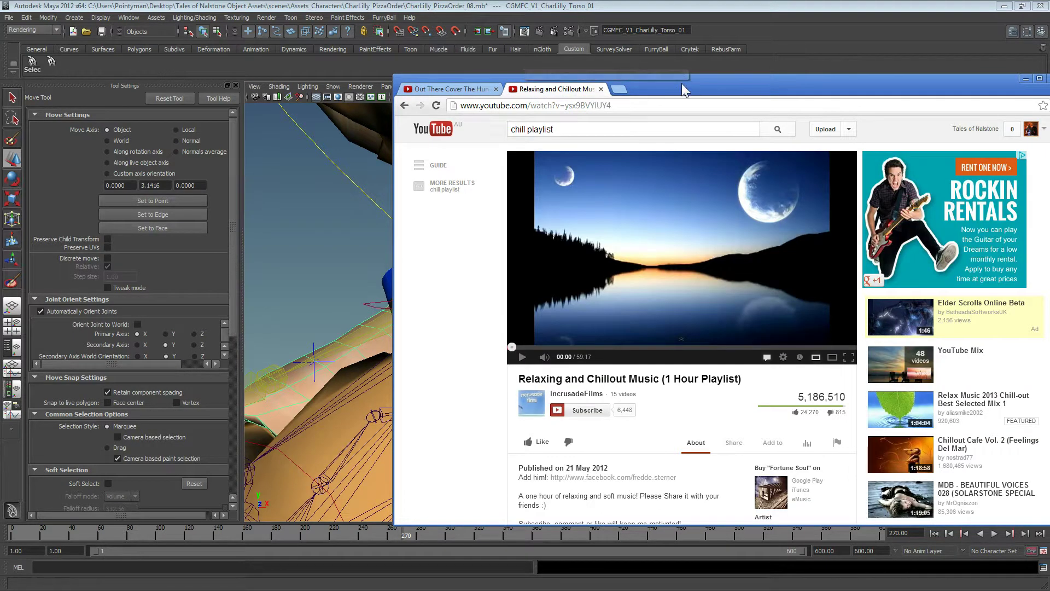
Step: Start playing the Relaxing and Chillout Music video and move the browser window off the Maya screen
left_click_drag(681, 80, 623, 58)
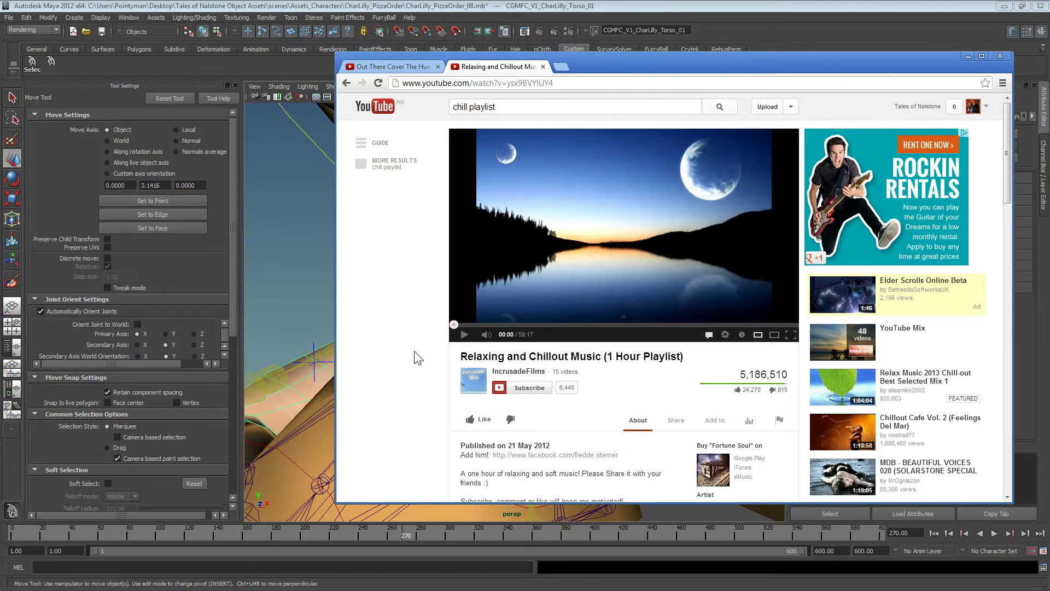
left_click(462, 335)
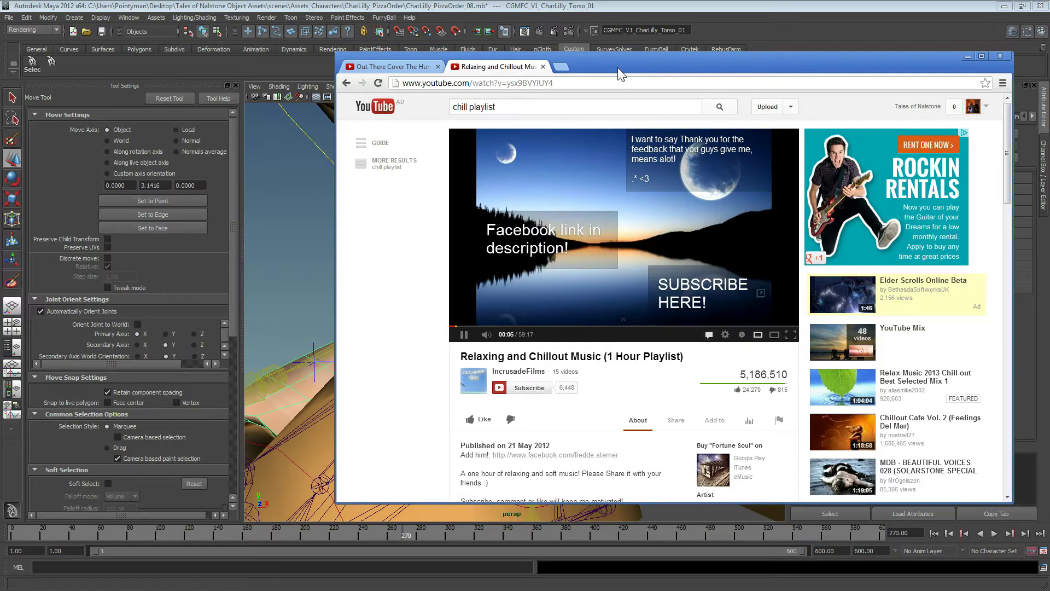
mouse_move(492, 339)
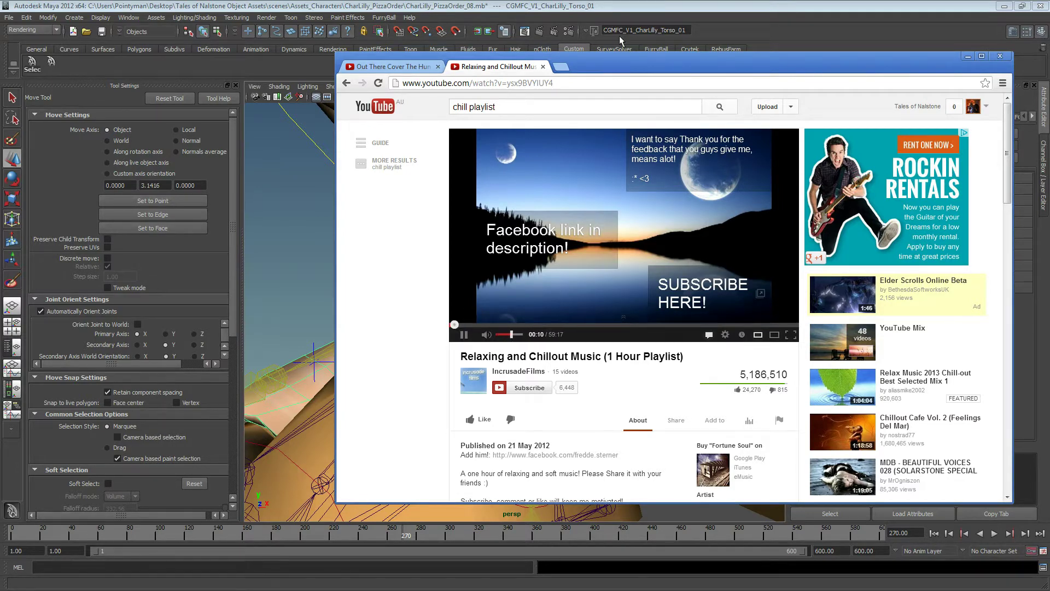
left_click_drag(624, 58, 1049, 55)
Step: Inspect the torso's right shoulder, collar and neck from several angles at frames 270 and 524
left_click_drag(475, 335, 402, 334, "alt")
right_click_drag(402, 333, 449, 297, "alt")
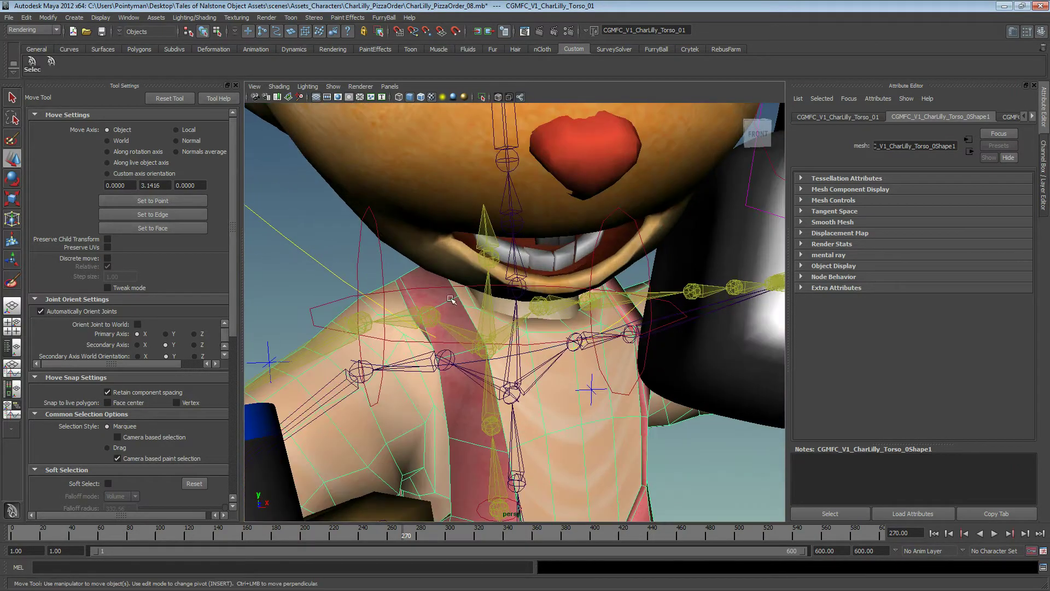
left_click_drag(450, 257, 416, 249, "alt")
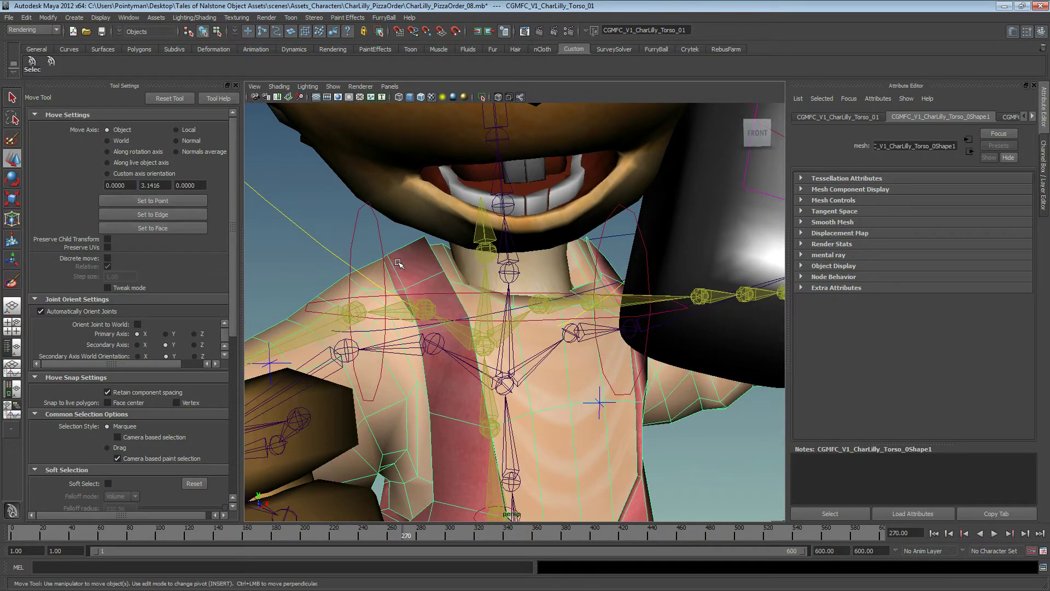
left_click_drag(421, 274, 456, 277, "alt")
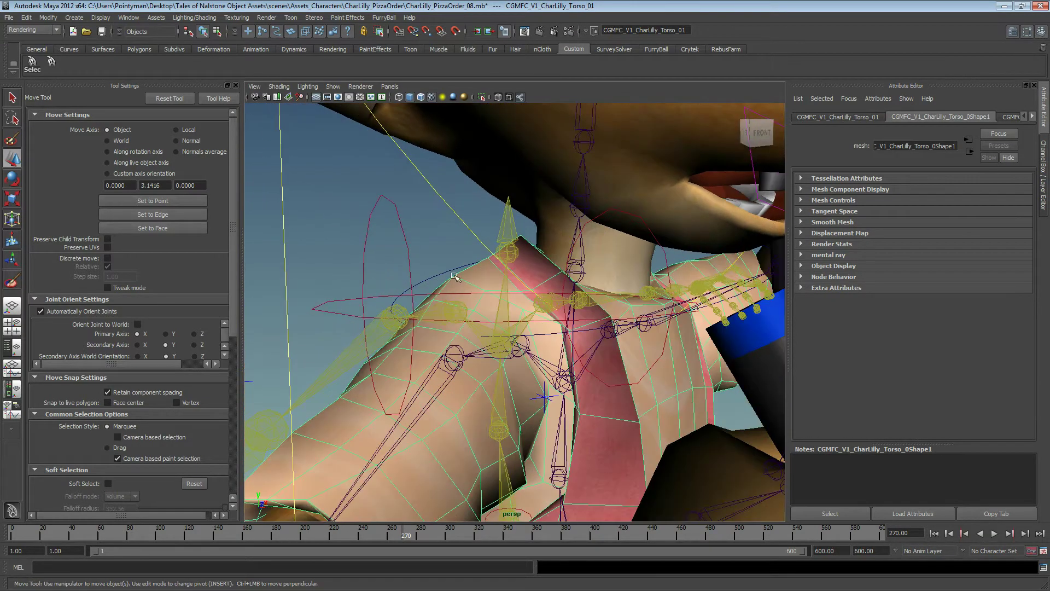
left_click_drag(552, 259, 450, 283, "alt")
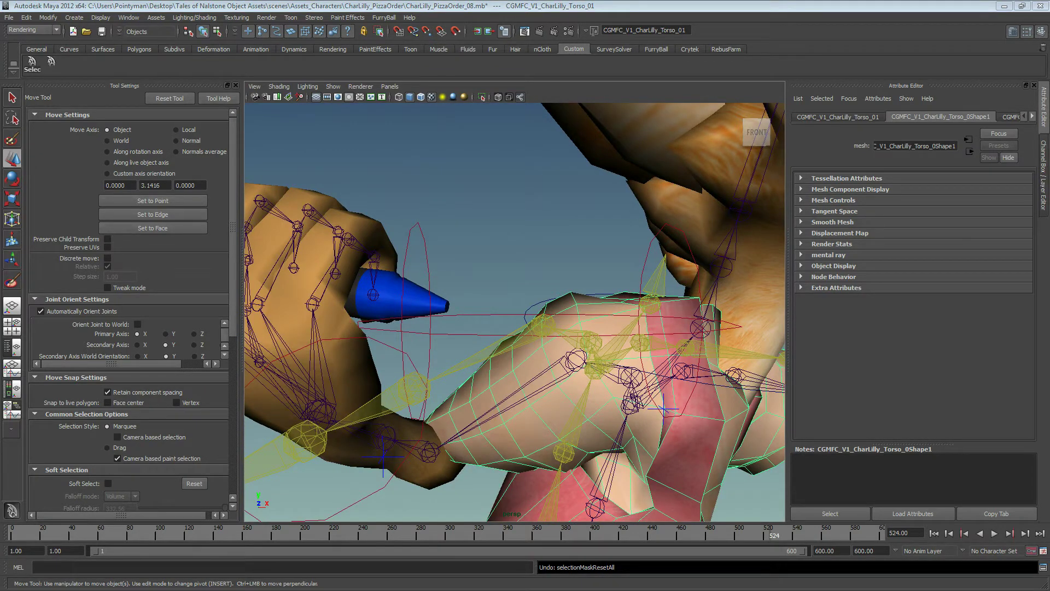
left_click_drag(520, 345, 489, 303, "alt")
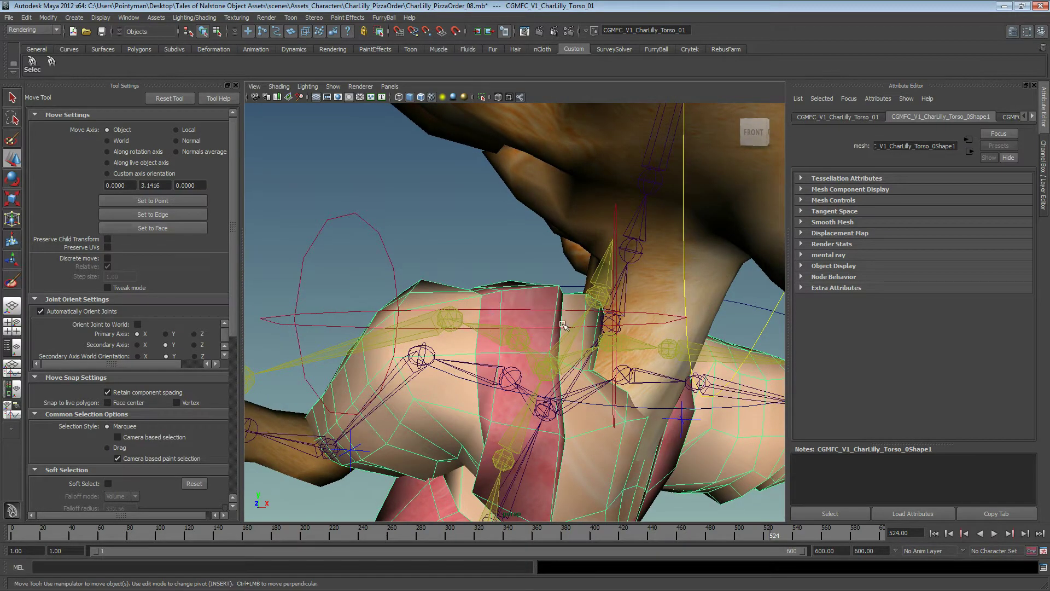
left_click_drag(562, 323, 550, 313, "alt")
right_click_drag(550, 313, 434, 330, "alt")
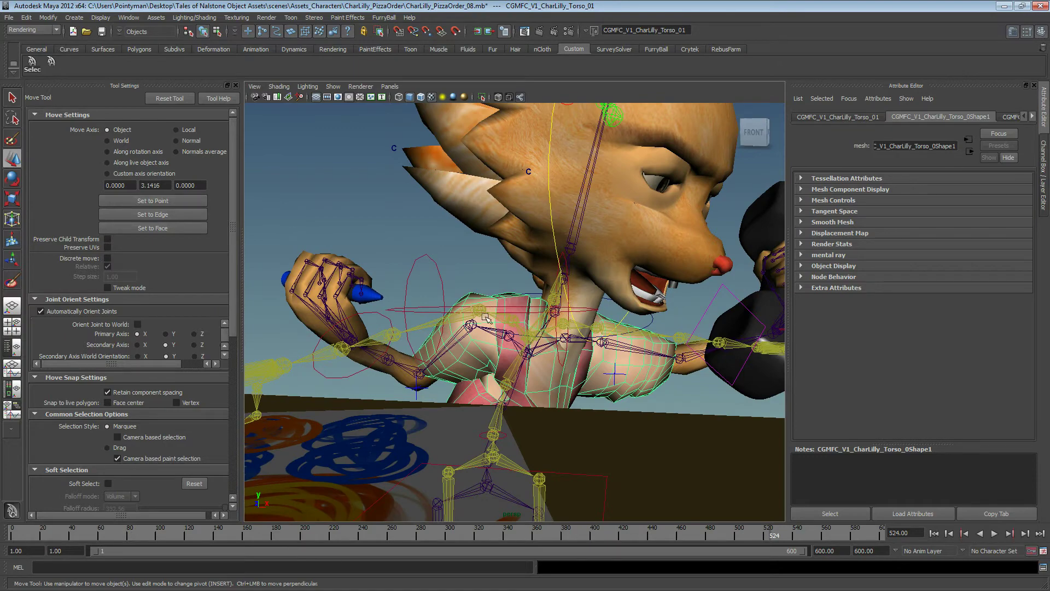
left_click_drag(478, 325, 479, 316, "alt")
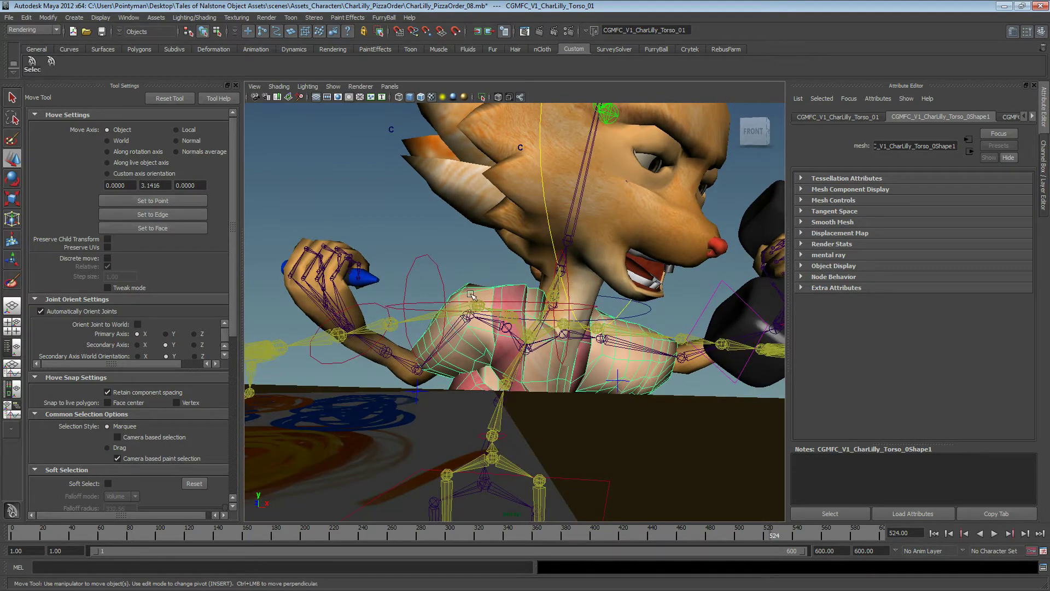
Step: Go to frame 177 and frame the right shoulder strap up close
left_click_drag(50, 530, 272, 536)
right_click_drag(419, 293, 808, 407, "alt")
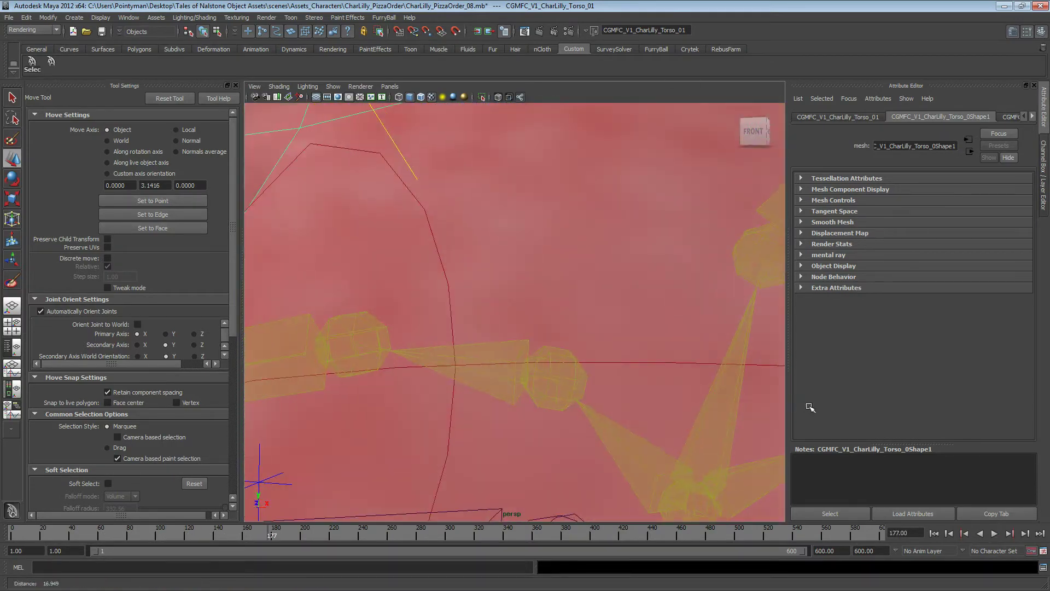
right_click_drag(534, 264, 439, 222, "alt")
left_click_drag(438, 245, 394, 256, "alt")
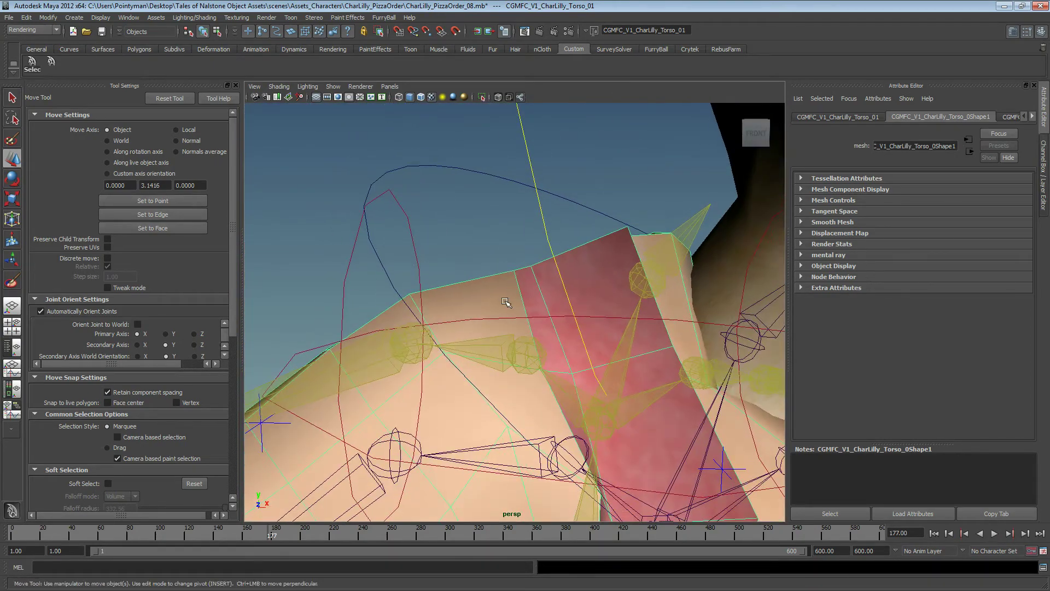
Step: Start painting skin weights on the torso and choose the CG_CharLilly_RightArm influence after comparing it with CG_CharLilly_RightShoulder
mouse_move(507, 292)
right_mouse_down("shift")
mouse_move(508, 245)
mouse_move(493, 236)
mouse_move(475, 256)
mouse_move(481, 234)
right_mouse_up("shift")
mouse_move(495, 297)
left_mouse_down("alt")
mouse_move(516, 347)
mouse_move(495, 340)
mouse_move(457, 356)
left_mouse_up("alt")
key("b")
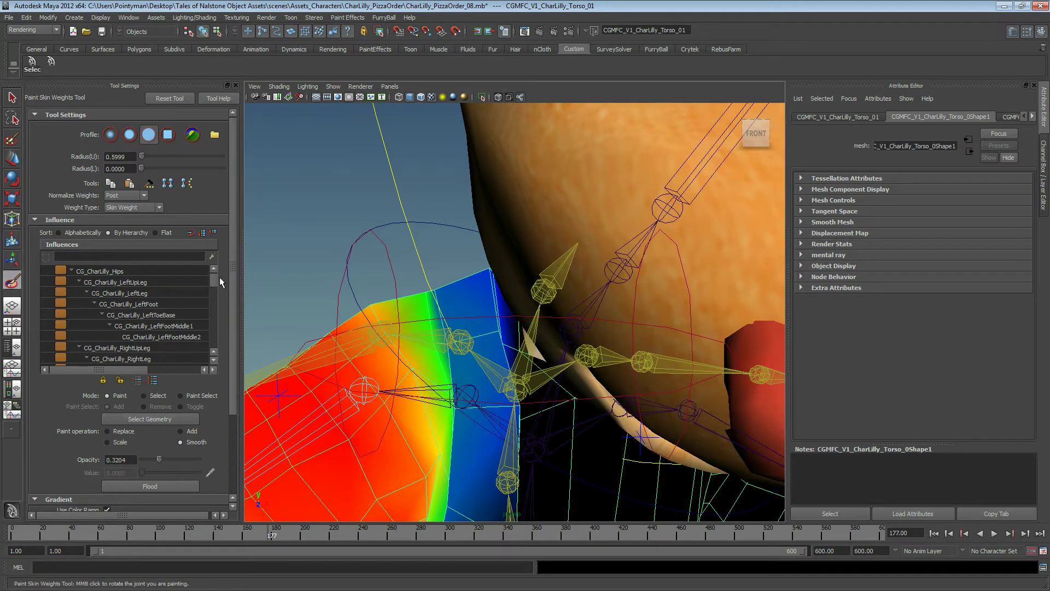
left_click_drag(214, 278, 212, 322)
left_click(159, 310)
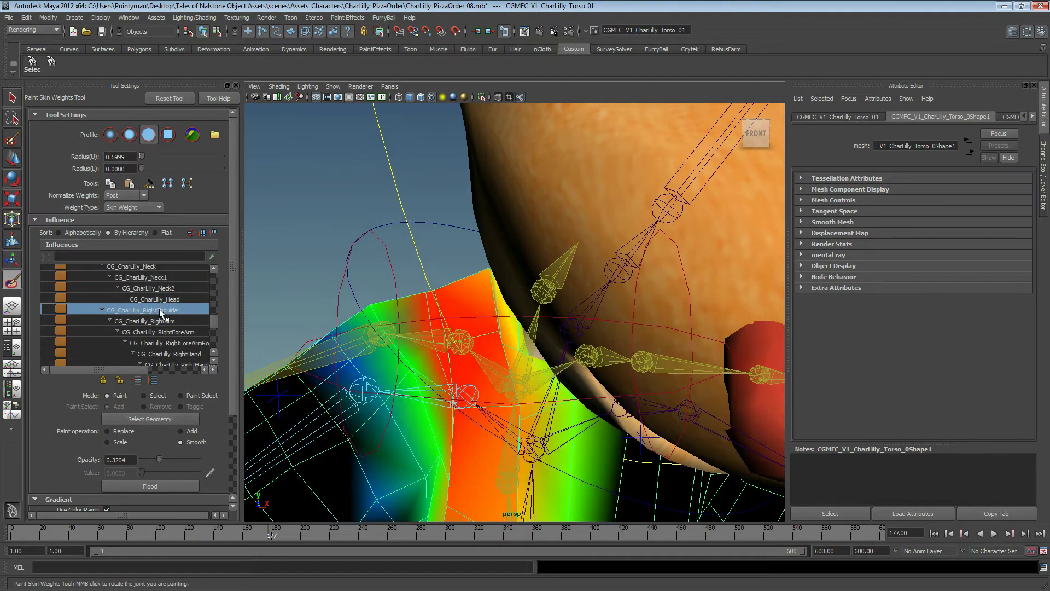
left_click(146, 321)
left_click(160, 309)
left_click(156, 321)
left_click_drag(413, 361, 433, 372, "alt")
middle_click_drag(433, 372, 428, 375, "alt")
right_click_drag(427, 375, 457, 371, "alt")
left_click_drag(457, 371, 463, 372, "alt")
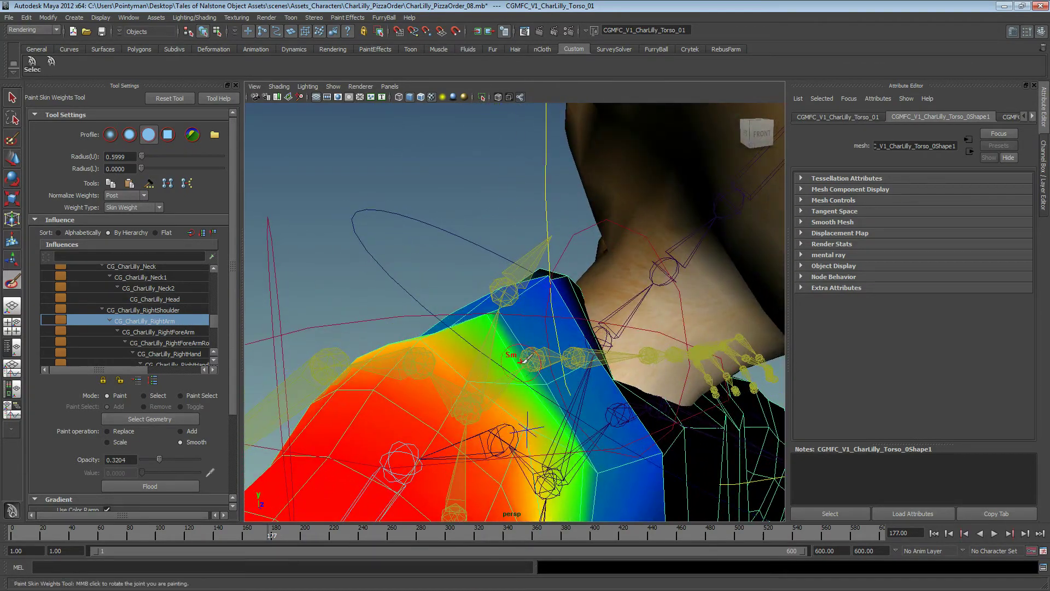
Step: Scale down the RightArm weights along the shoulder strap's outer edge at opacity 1 and value 0.9223, and leave weight painting
left_click(122, 442)
left_click_drag(169, 457, 193, 464)
left_click_drag(490, 324, 503, 332)
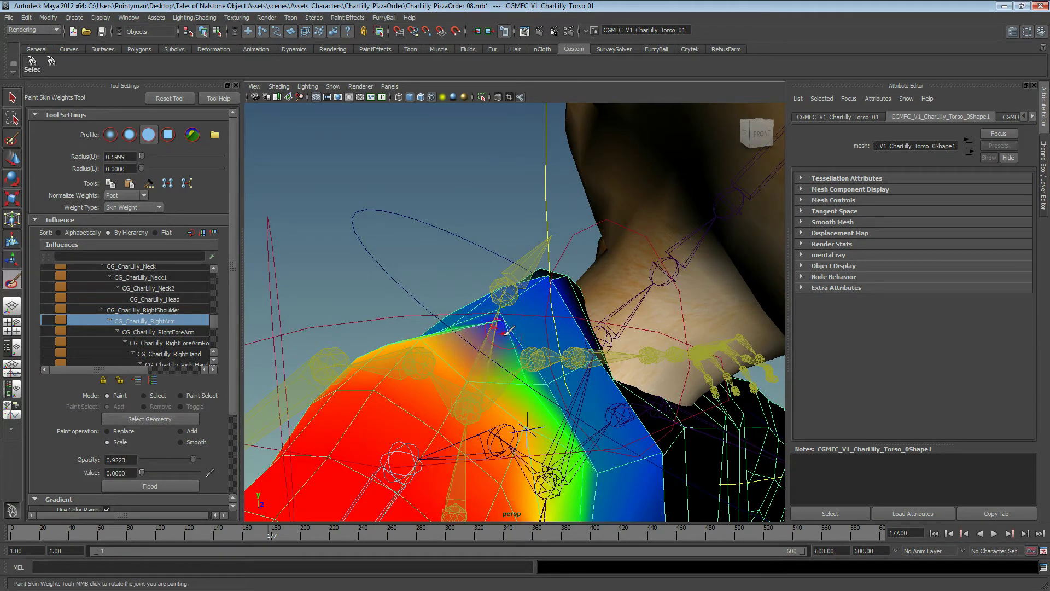
key("ctrl+z")
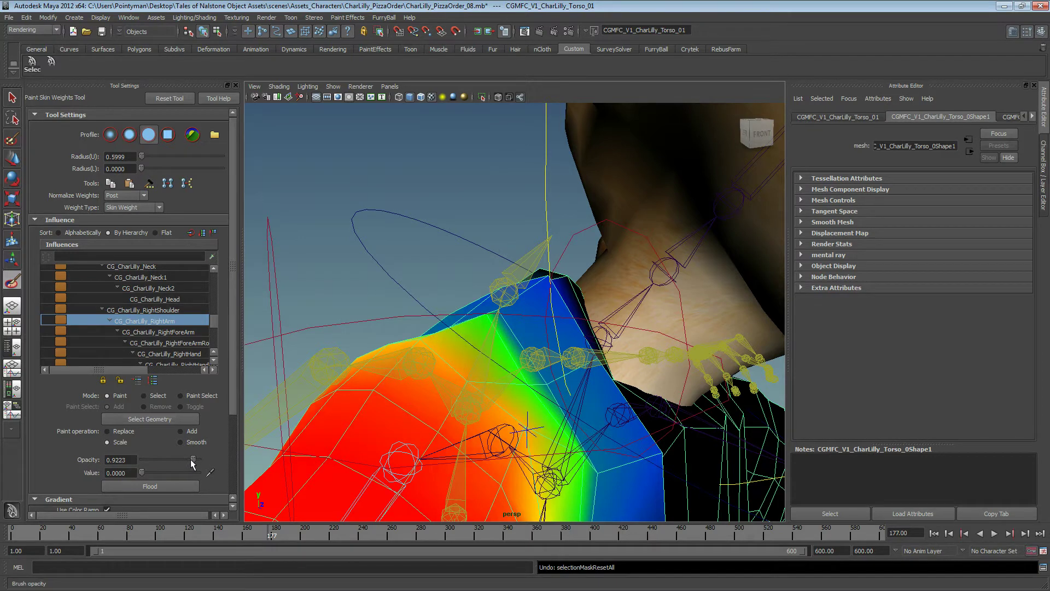
mouse_move(193, 459)
left_mouse_down()
mouse_move(180, 474)
mouse_move(196, 473)
left_mouse_up()
mouse_move(486, 321)
left_mouse_down()
mouse_move(515, 375)
mouse_move(539, 392)
mouse_move(511, 365)
mouse_move(523, 348)
mouse_move(582, 402)
left_mouse_up()
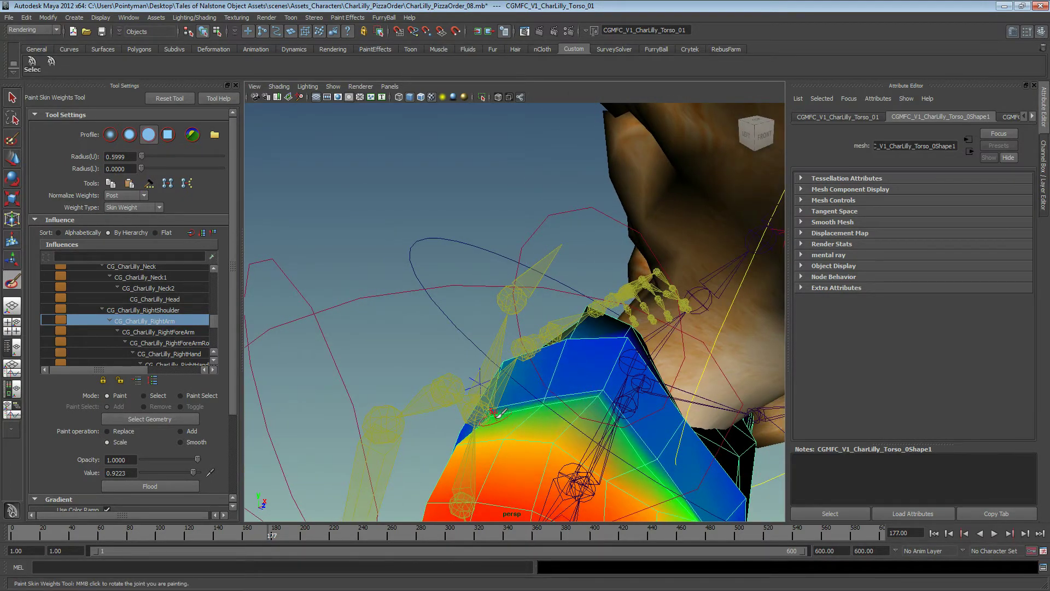
left_click_drag(520, 409, 618, 391, "alt")
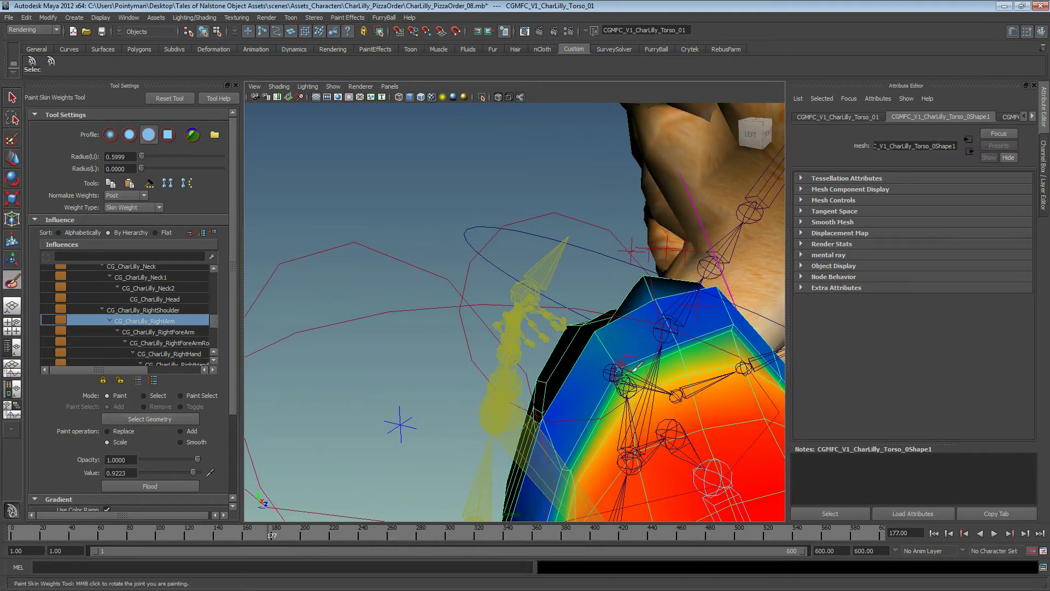
left_click_drag(678, 350, 517, 373, "alt")
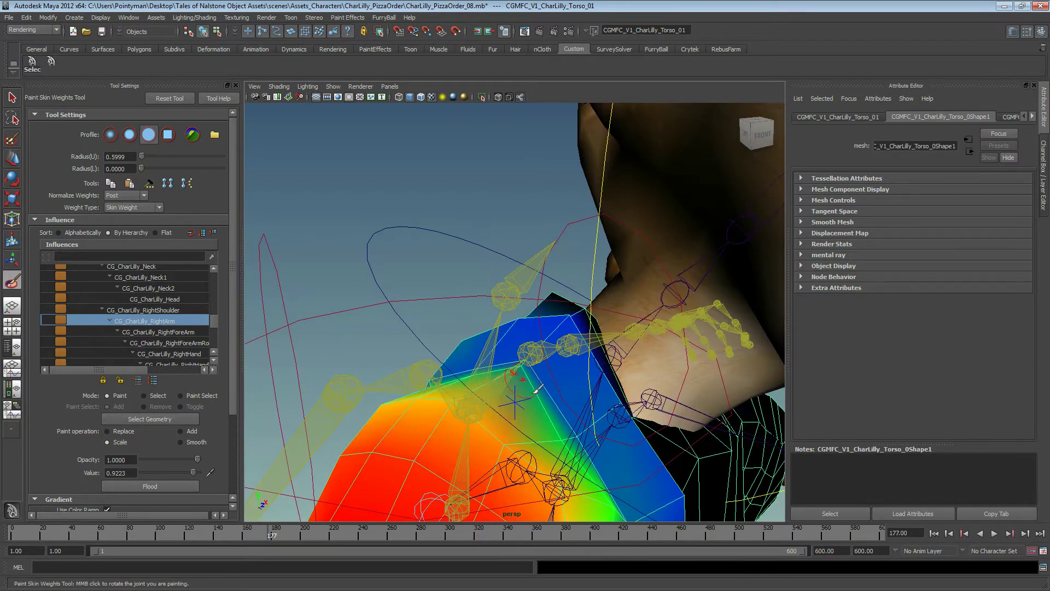
left_click_drag(545, 435, 552, 396, "alt")
key("w")
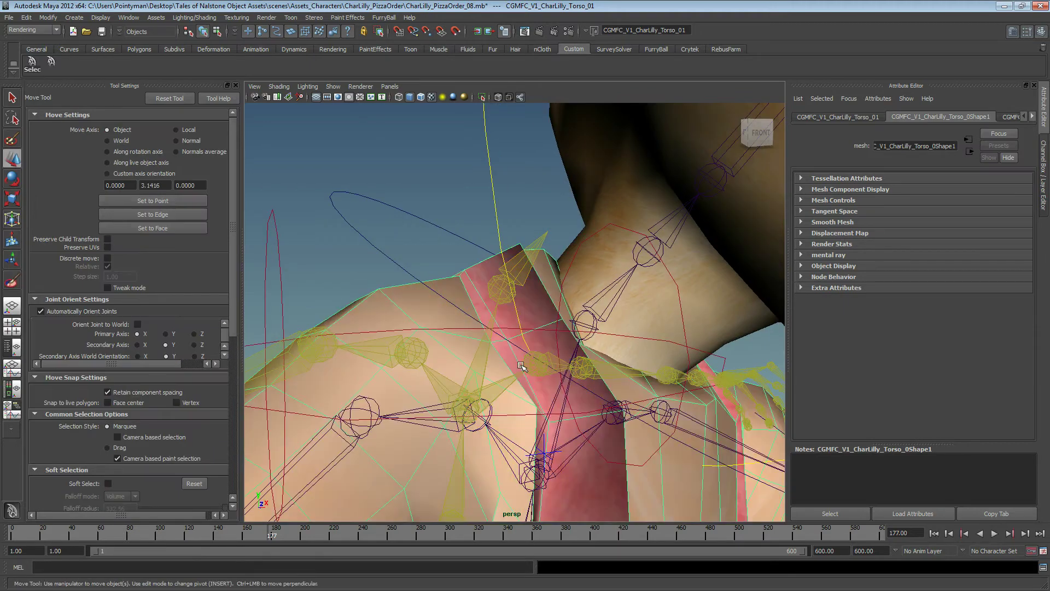
Step: Check the shoulder deformation from the front, play the animation briefly from frame 177, and return to frame 1
left_click_drag(471, 310, 450, 310, "alt")
right_click_drag(451, 310, 372, 295, "alt")
left_click_drag(372, 295, 339, 286, "alt")
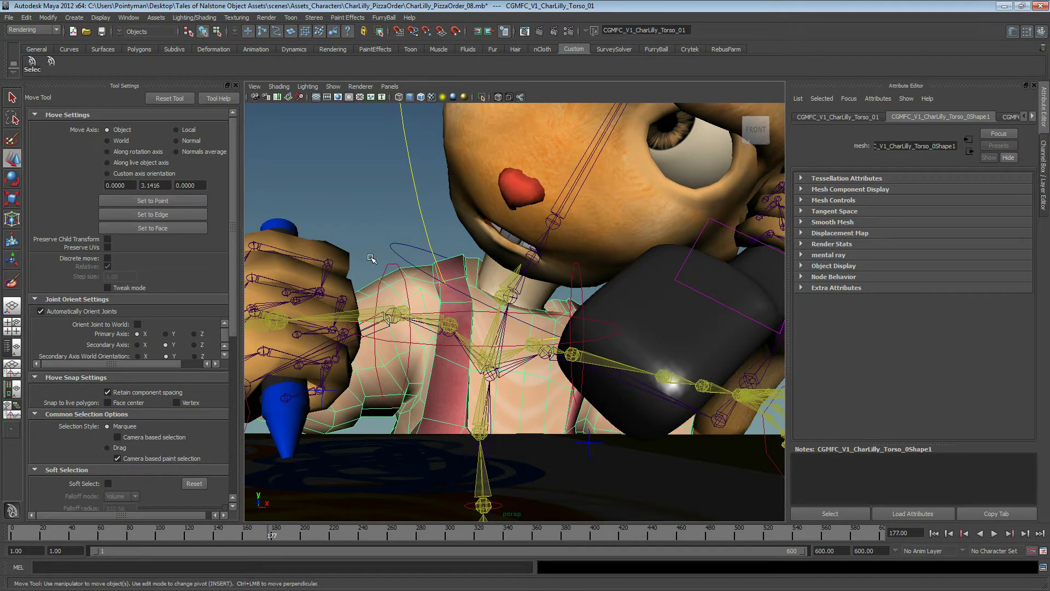
left_click_drag(416, 280, 425, 323, "alt")
key("alt+v")
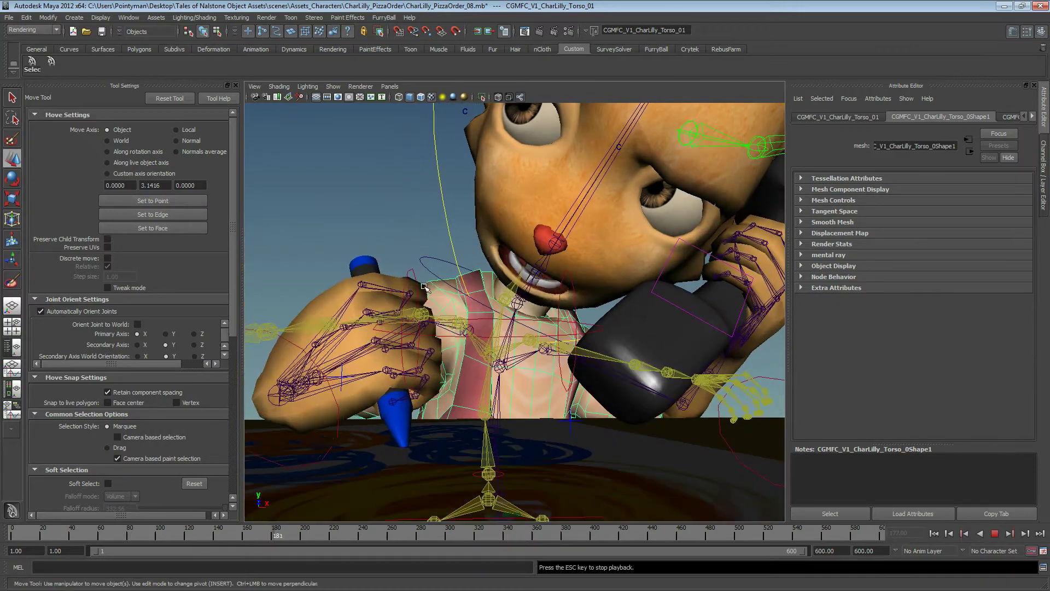
key("Escape")
left_click_drag(264, 536, 8, 533)
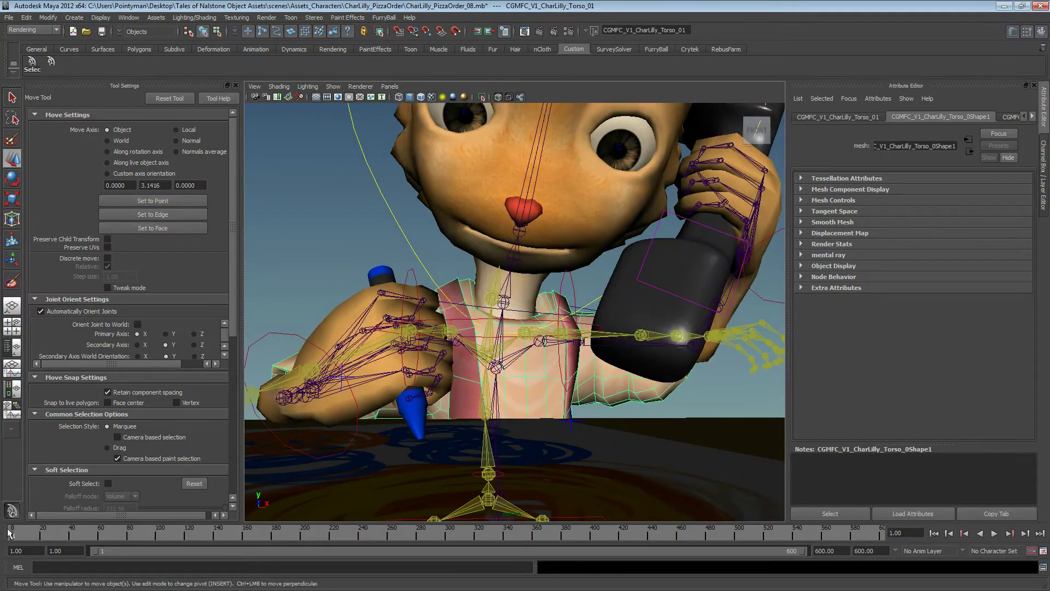
Step: Close the tool settings and bring the whole character with its rig controls into view
right_click_drag(560, 333, 328, 328, "alt")
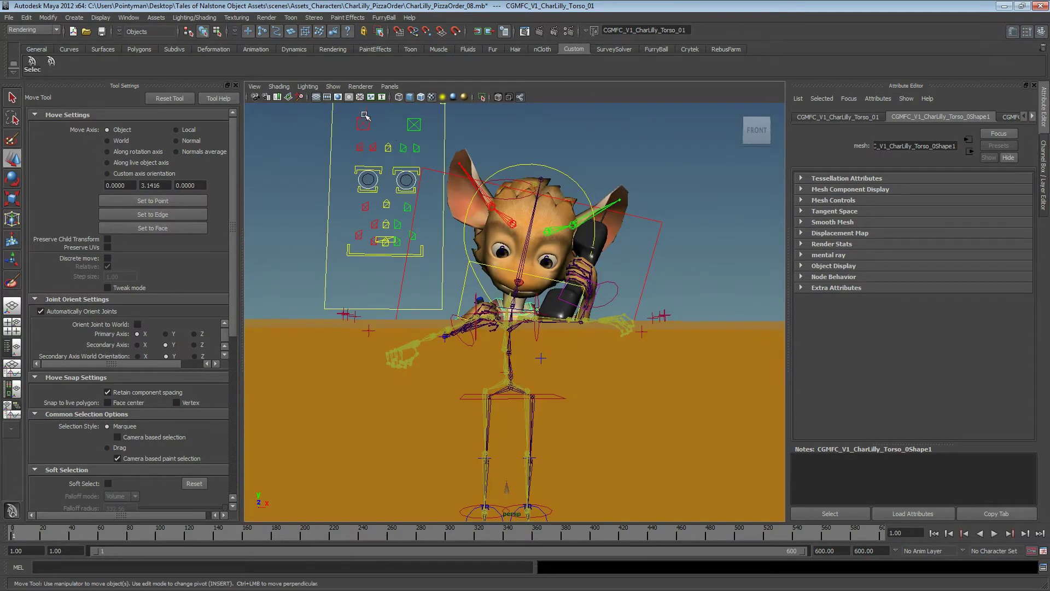
left_click(236, 86)
left_click_drag(445, 340, 444, 360, "alt")
right_click_drag(444, 360, 379, 360, "alt")
Step: Switch to Photoshop and paint a solid orange blob near the middle of the blank canvas
key("alt+Tab")
key("alt+Tab")
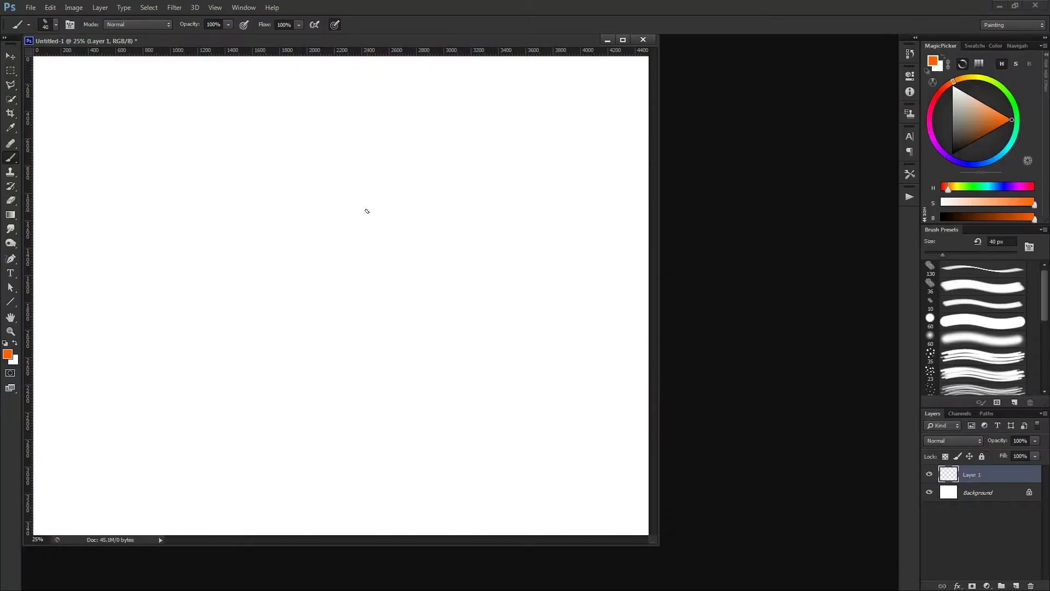
mouse_move(331, 261)
left_mouse_down()
mouse_move(338, 305)
mouse_move(356, 273)
mouse_move(306, 311)
mouse_move(330, 300)
mouse_move(323, 273)
mouse_move(334, 267)
mouse_move(301, 306)
left_mouse_up()
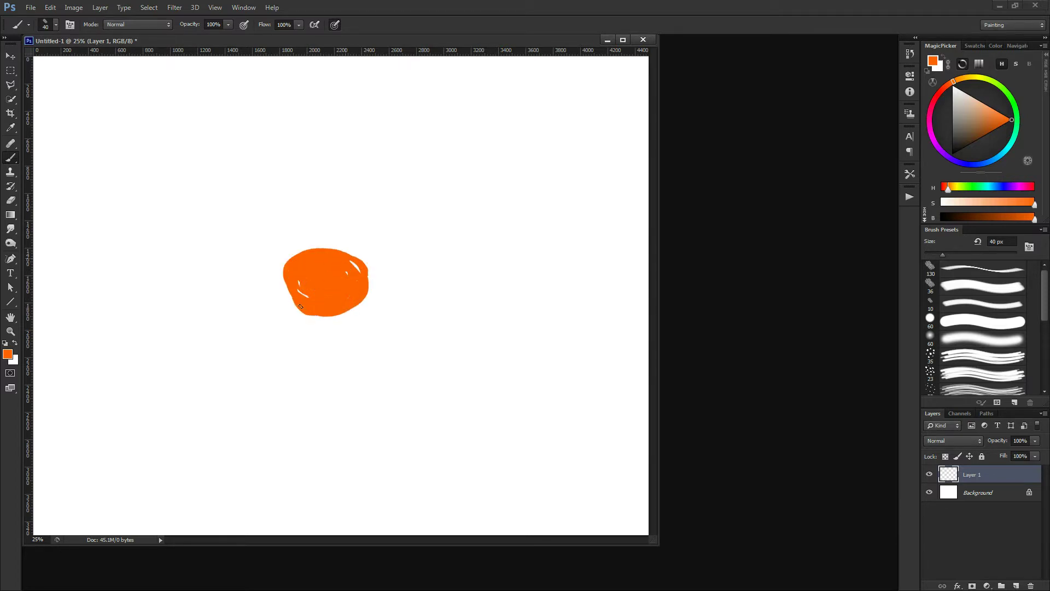
left_click_drag(325, 270, 304, 296)
Step: In light blue, write "key" below and right of the orange blob, with an arrow towards it and two beam lines
left_click(995, 157)
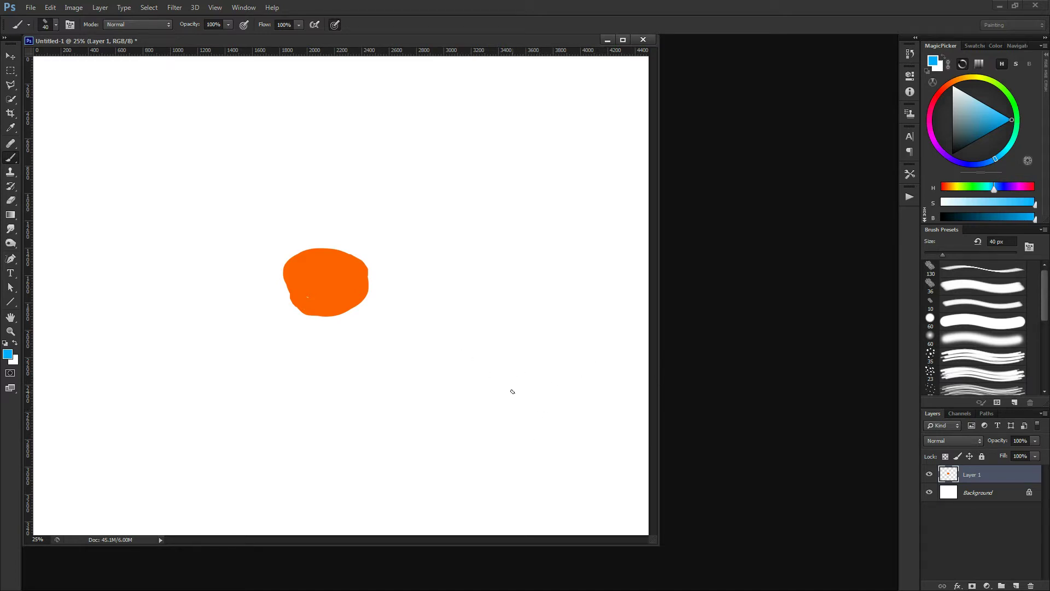
left_click_drag(489, 396, 495, 436)
mouse_move(508, 410)
left_mouse_down()
mouse_move(509, 430)
mouse_move(539, 432)
left_mouse_up()
left_click_drag(548, 414, 540, 449)
mouse_move(440, 336)
left_mouse_down()
mouse_move(495, 386)
mouse_move(456, 324)
mouse_move(444, 360)
left_mouse_up()
left_click_drag(414, 222, 546, 403)
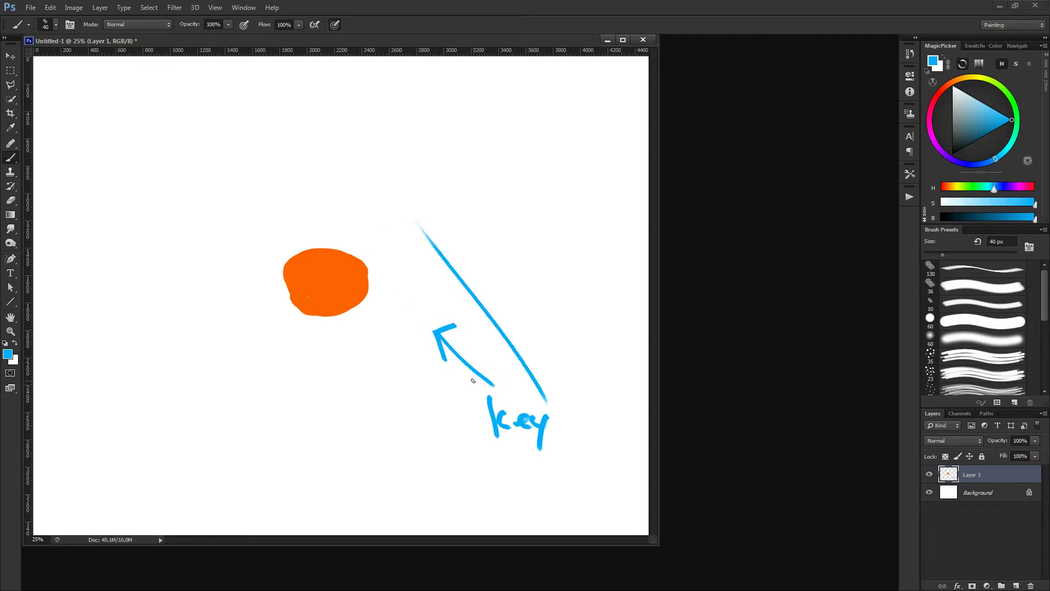
left_click_drag(297, 372, 503, 438)
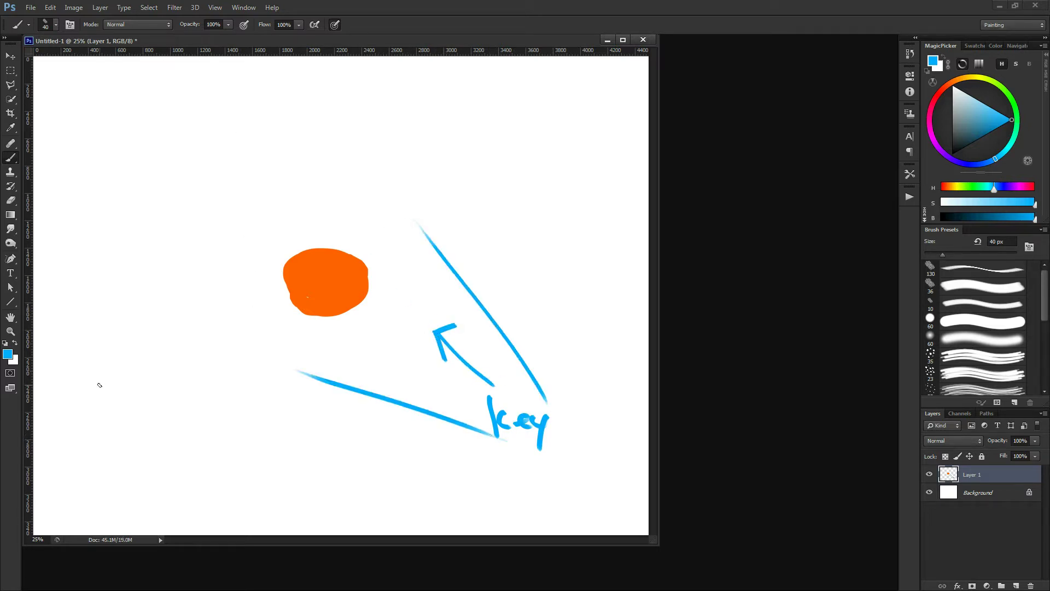
Step: Write "Fill" in blue in the lower-left area of the canvas
mouse_move(98, 391)
left_mouse_down()
mouse_move(106, 433)
mouse_move(128, 427)
left_mouse_up()
left_click(127, 396)
left_click_drag(141, 389, 143, 428)
left_click_drag(151, 389, 157, 432)
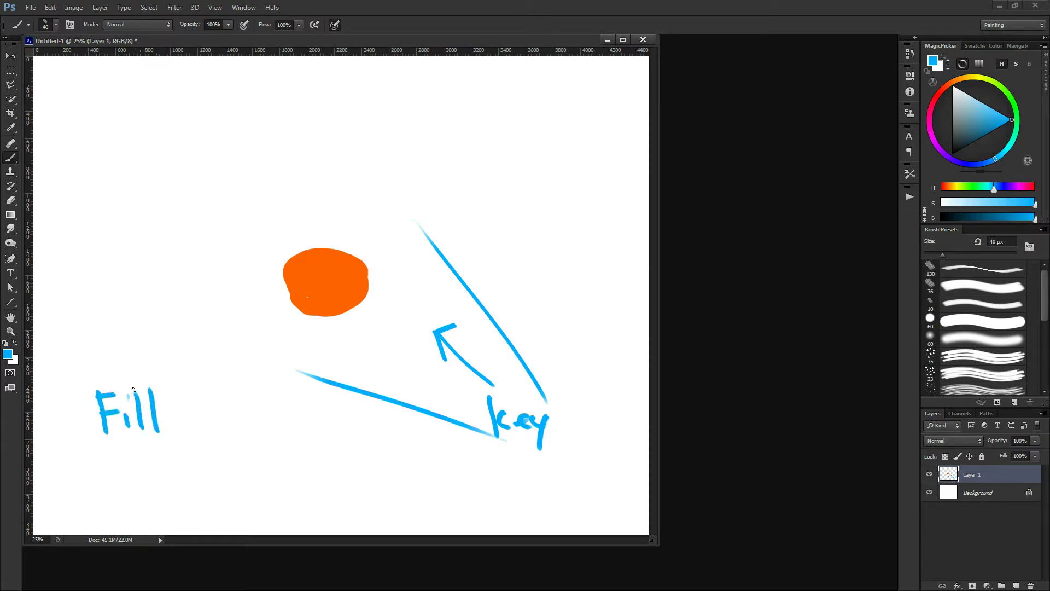
left_click_drag(75, 386, 328, 230)
left_click_drag(183, 459, 322, 463)
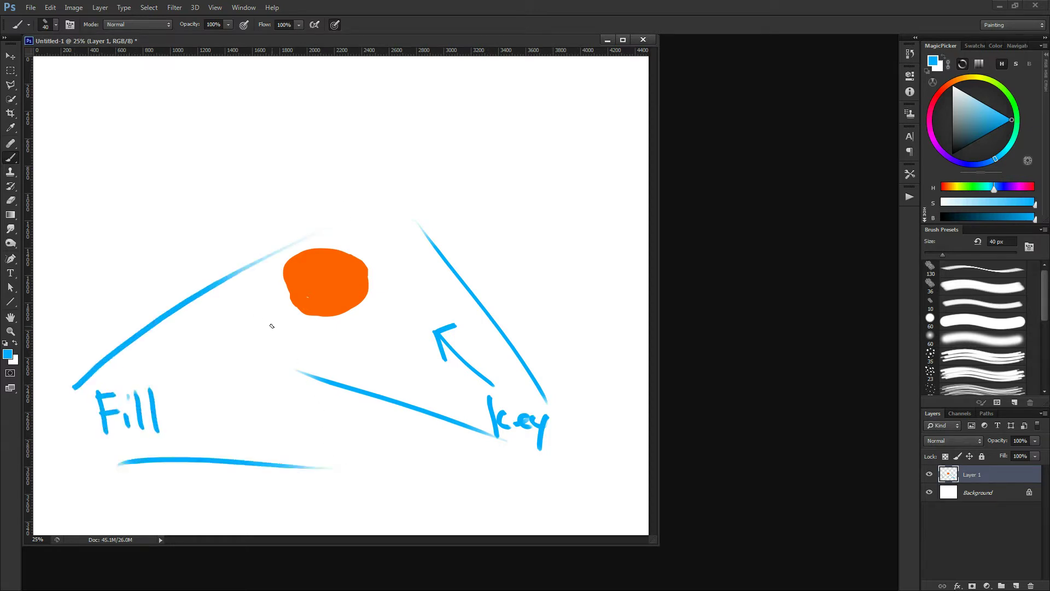
key("ctrl+z")
key("ctrl+alt+z")
Step: Draw two blue beam lines spreading from the "Fill" label, one steeply upward and one nearly horizontal beneath it
left_click_drag(82, 392, 162, 271)
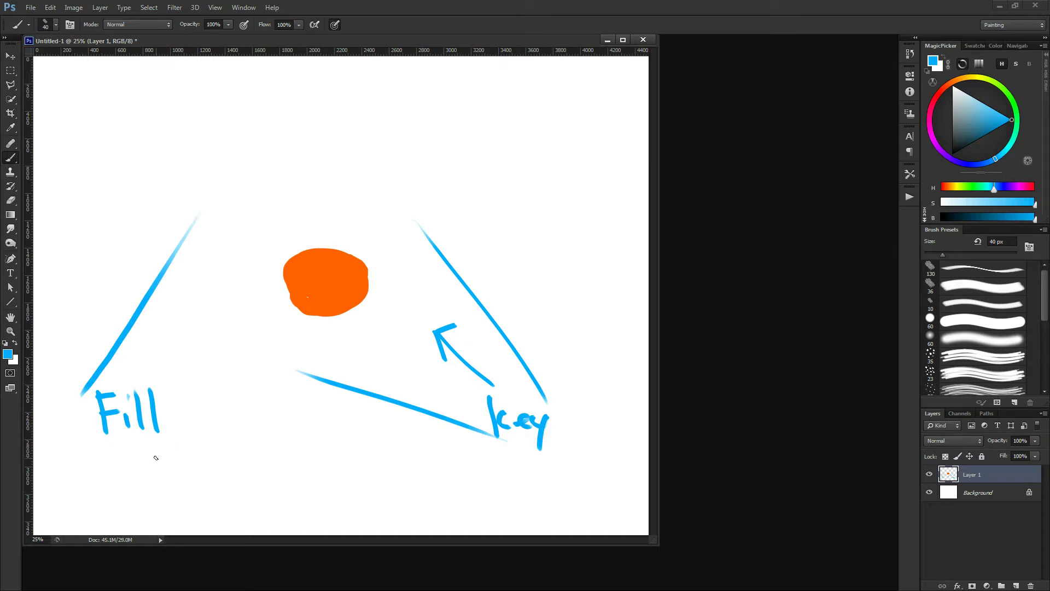
left_click_drag(113, 461, 327, 465)
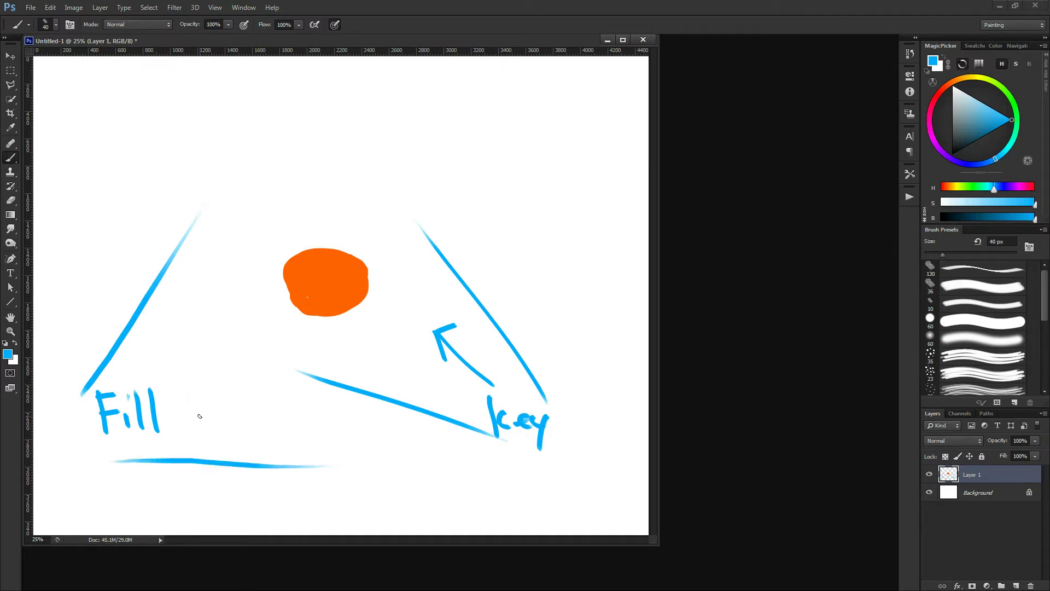
key("alt")
key("Right")
key("Right")
key("Right")
key("Right")
Step: Write "Back" in blue in the upper-left area of the canvas
left_click_drag(120, 101, 122, 132)
left_click_drag(121, 101, 128, 140)
left_click_drag(173, 117, 178, 133)
left_click_drag(198, 116, 193, 132)
left_click_drag(200, 96, 203, 132)
left_click_drag(204, 125, 234, 128)
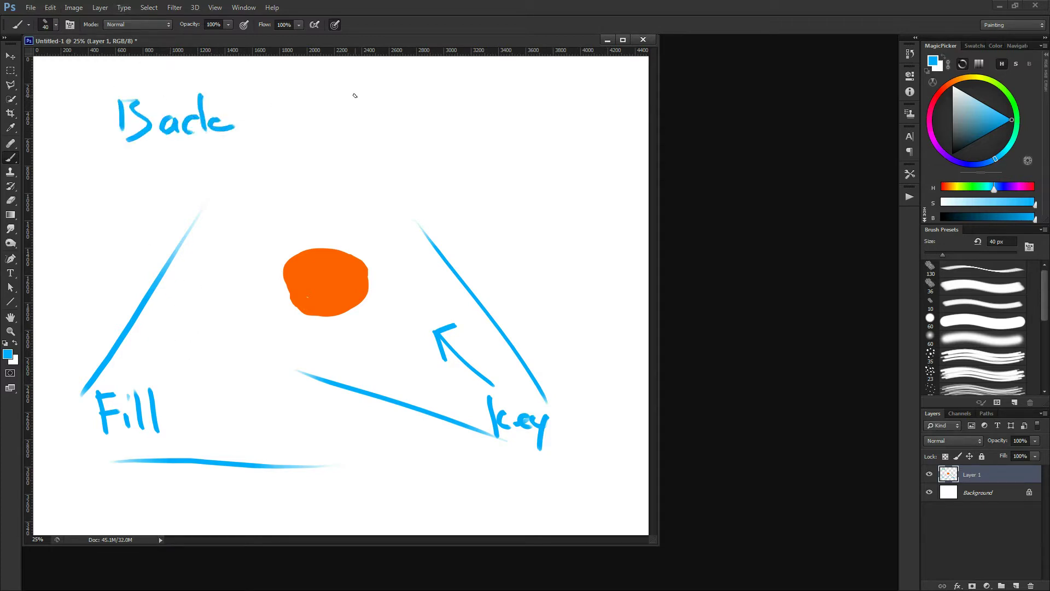
Step: Draw two blue beam lines spreading from the "Back" label, one diagonally above the orange blob and one steeply downward
left_click_drag(247, 73, 397, 178)
left_click_drag(98, 93, 149, 312)
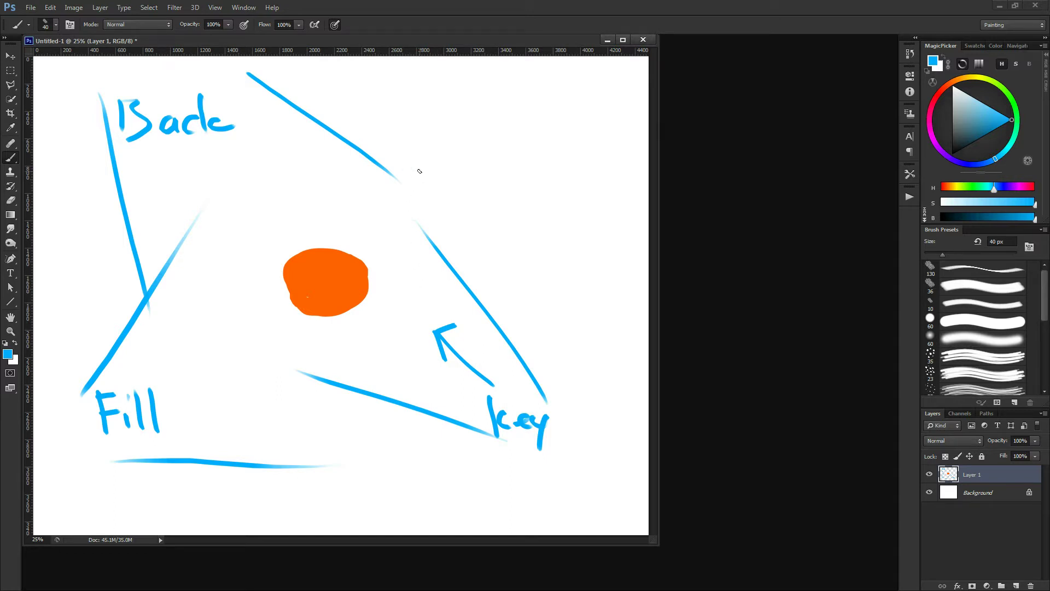
left_click_drag(389, 41, 402, 52)
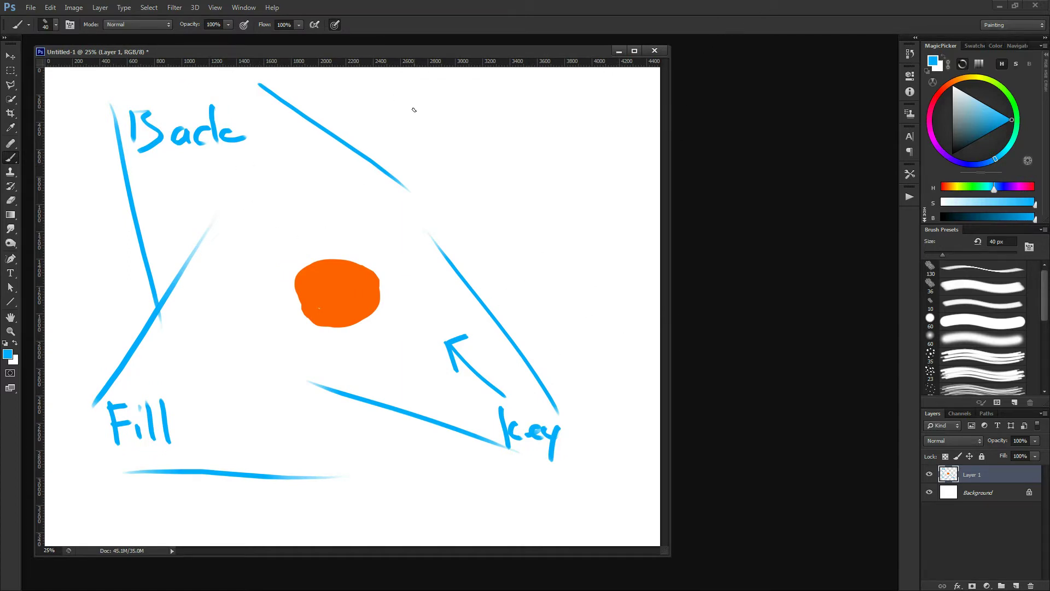
mouse_move(368, 53)
left_mouse_down()
mouse_move(387, 41)
mouse_move(378, 58)
left_mouse_up()
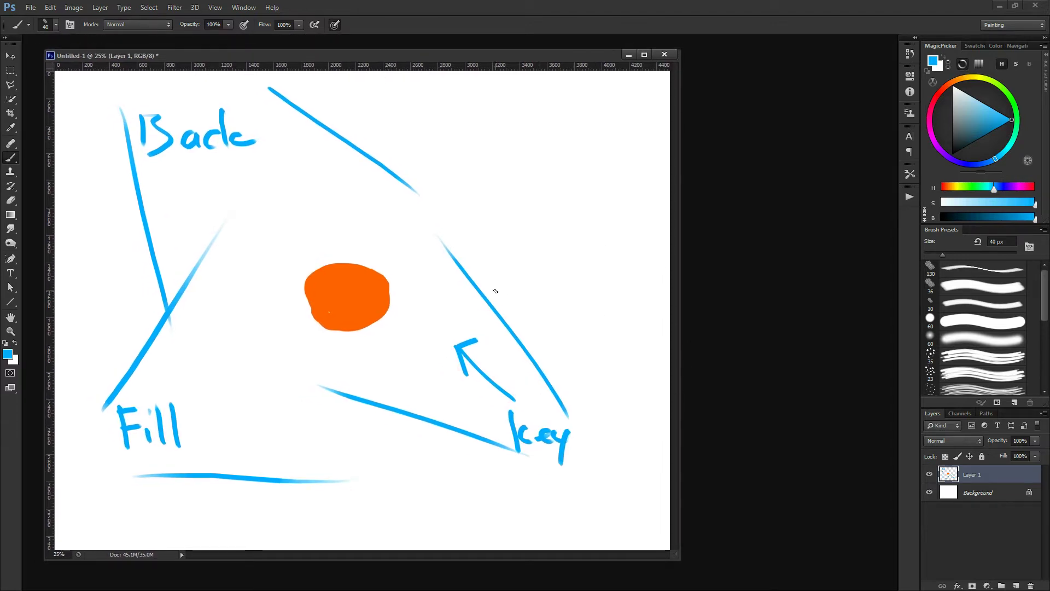
Step: Switch to Maya, frame the character at the desk and clear the torso selection
key("alt+Tab")
key("alt+Tab")
key("alt+Tab")
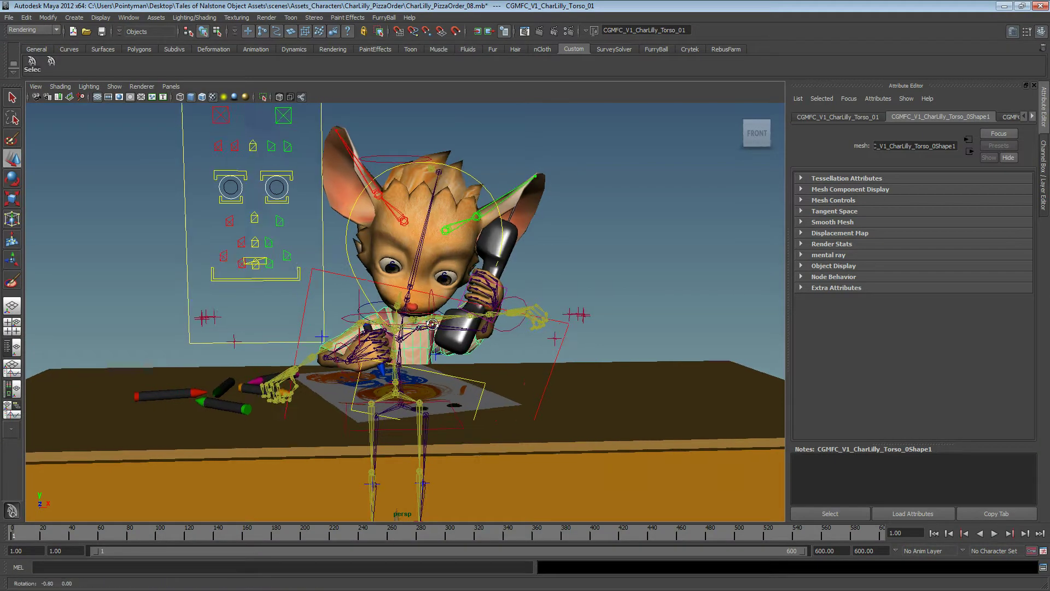
left_click_drag(433, 324, 440, 322, "alt")
right_click_drag(440, 323, 481, 299, "alt")
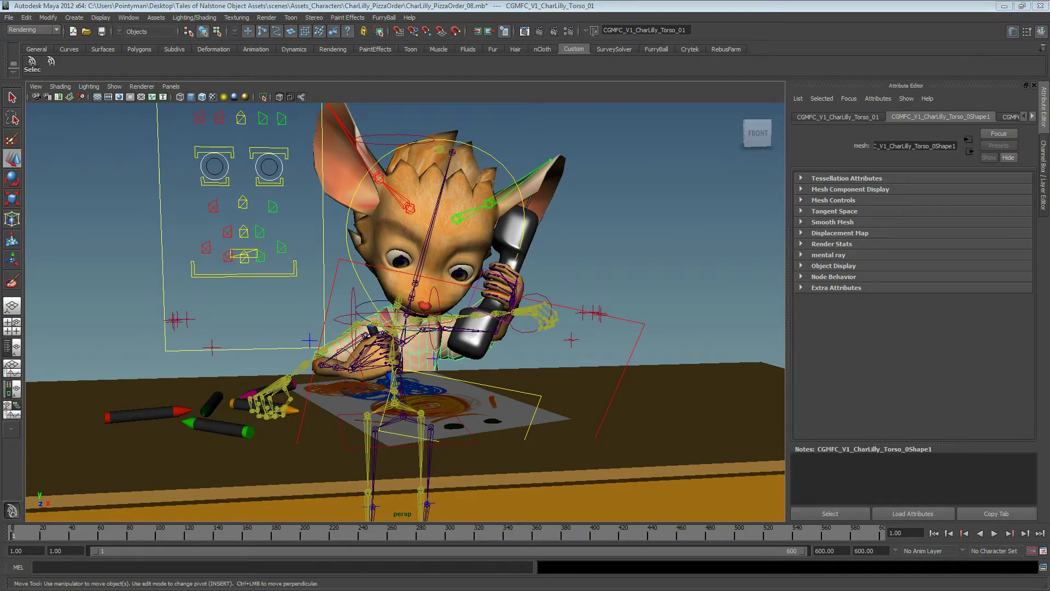
left_click_drag(423, 311, 459, 311, "alt")
right_click_drag(459, 311, 486, 258, "alt")
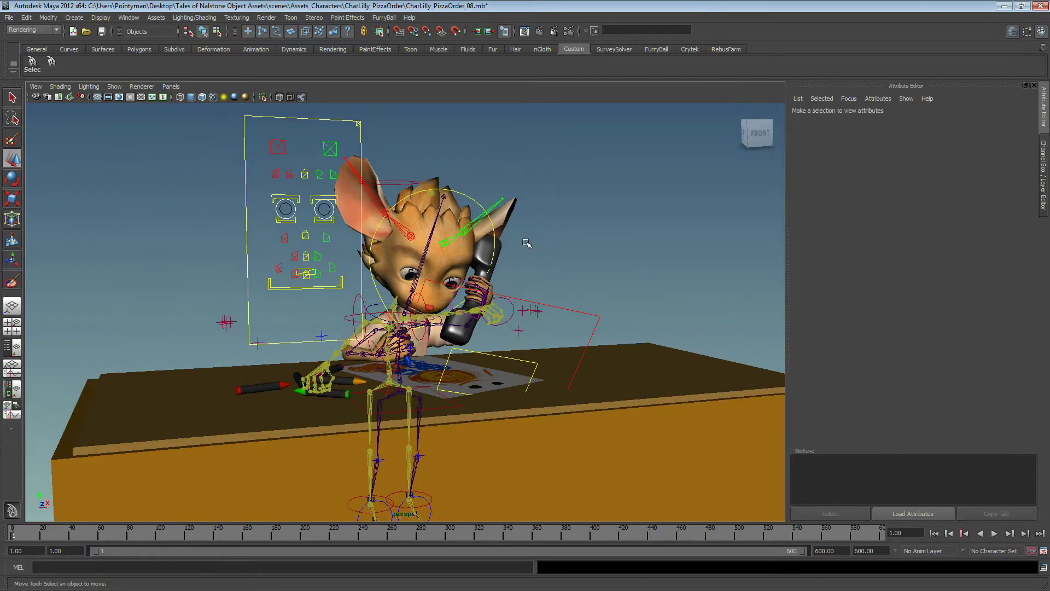
Step: Preview the scene with the default FurryBall renderer, and return the viewport to Default Quality Rendering
left_click(142, 86)
mouse_move(167, 132)
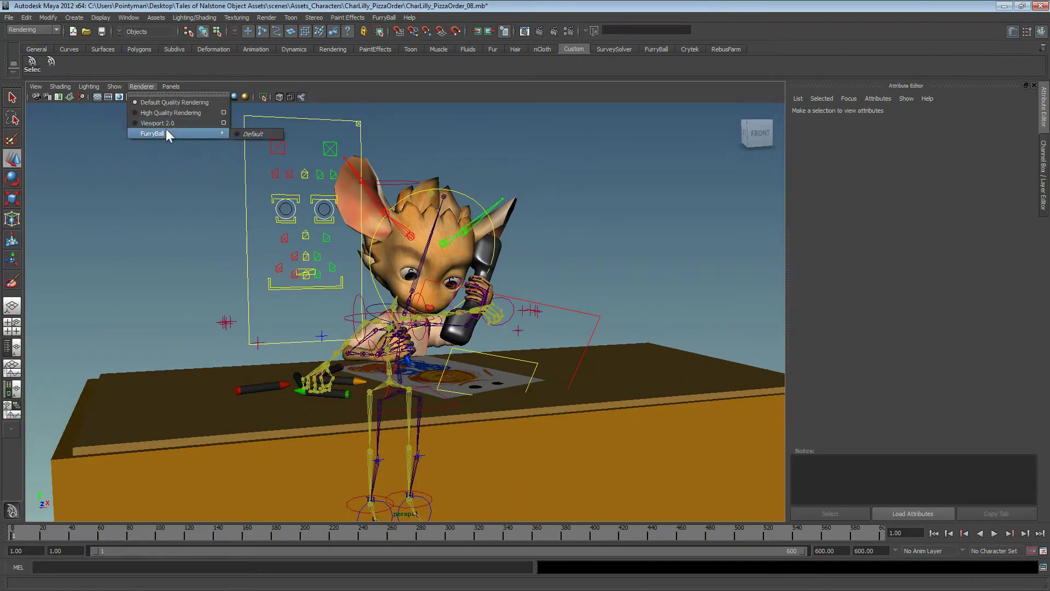
left_click(254, 133)
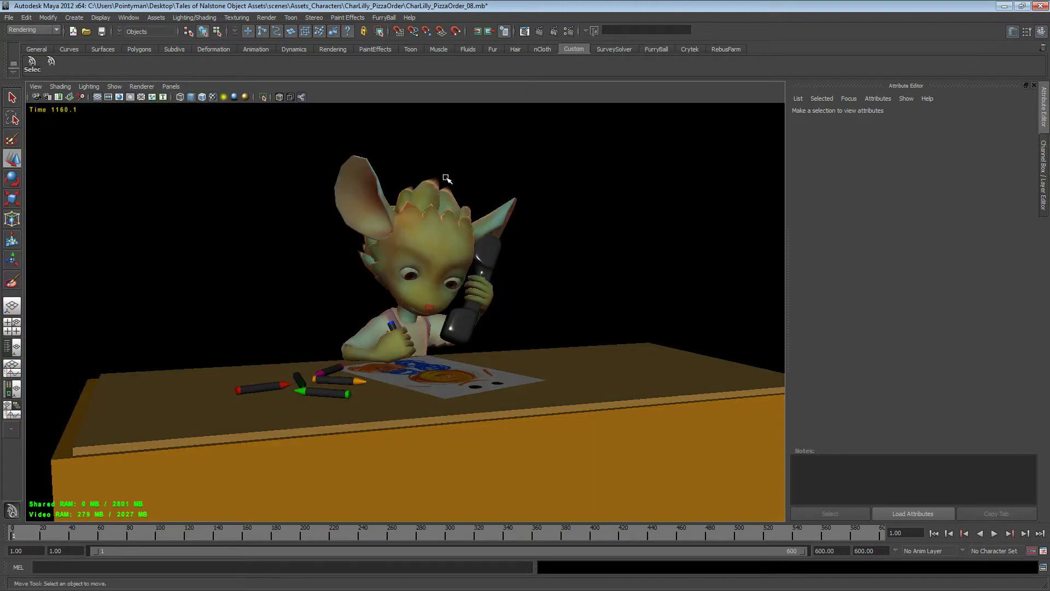
left_click(142, 87)
left_click(164, 101)
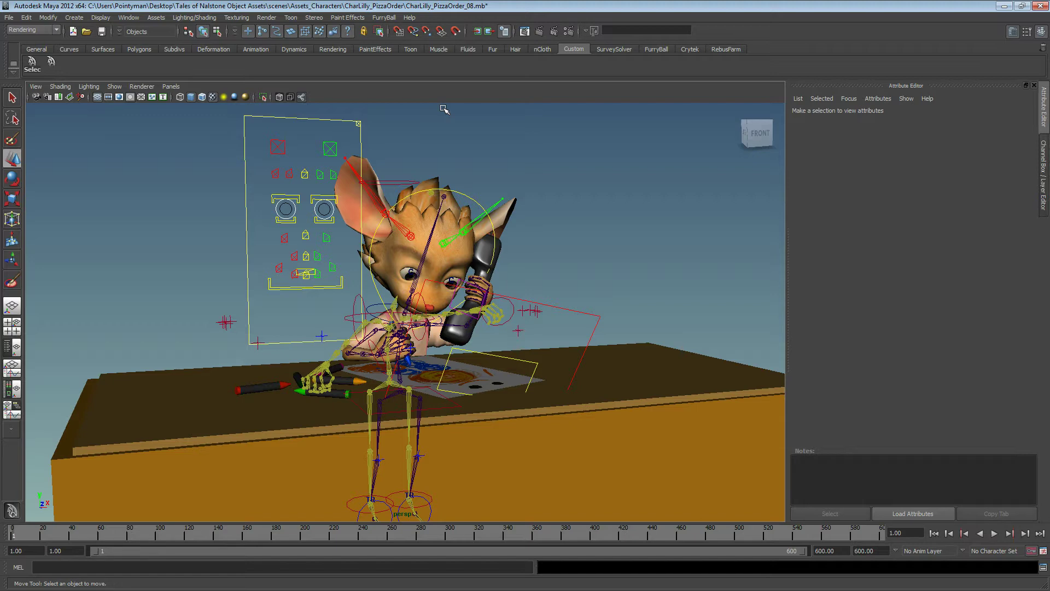
Step: Reframe the character and replace the Attribute Editor with the Channel Box
left_click_drag(409, 268, 396, 287, "alt")
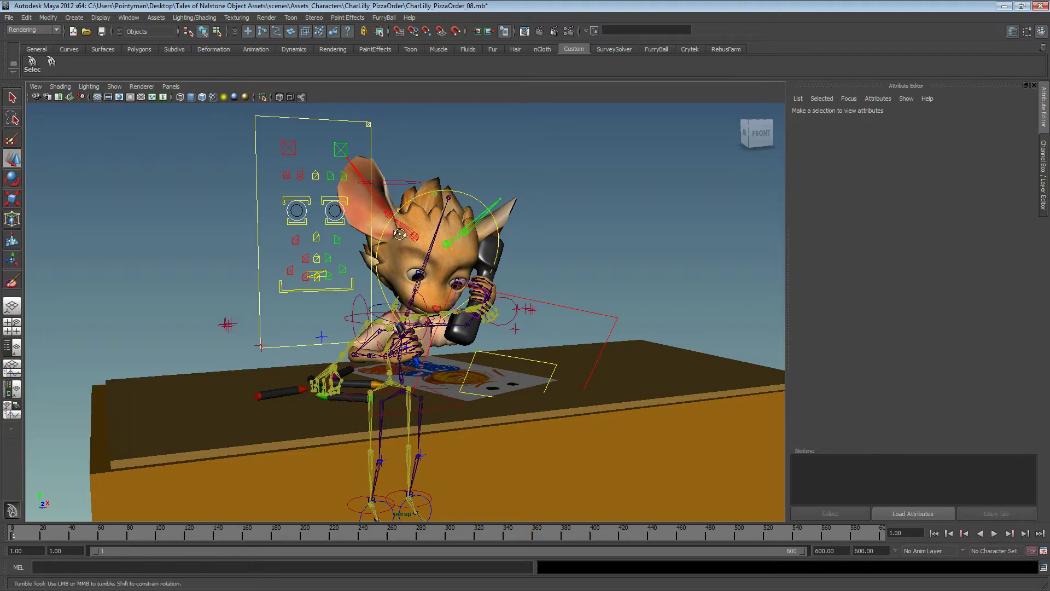
left_click_drag(406, 221, 481, 272, "alt")
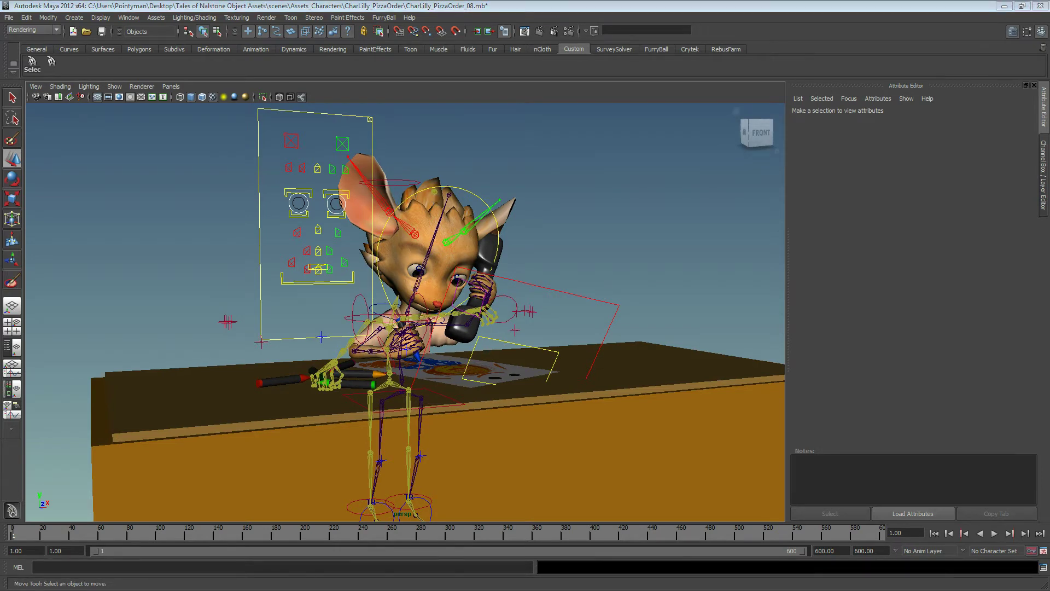
middle_click_drag(561, 287, 568, 302, "alt")
right_click_drag(567, 302, 659, 300, "alt")
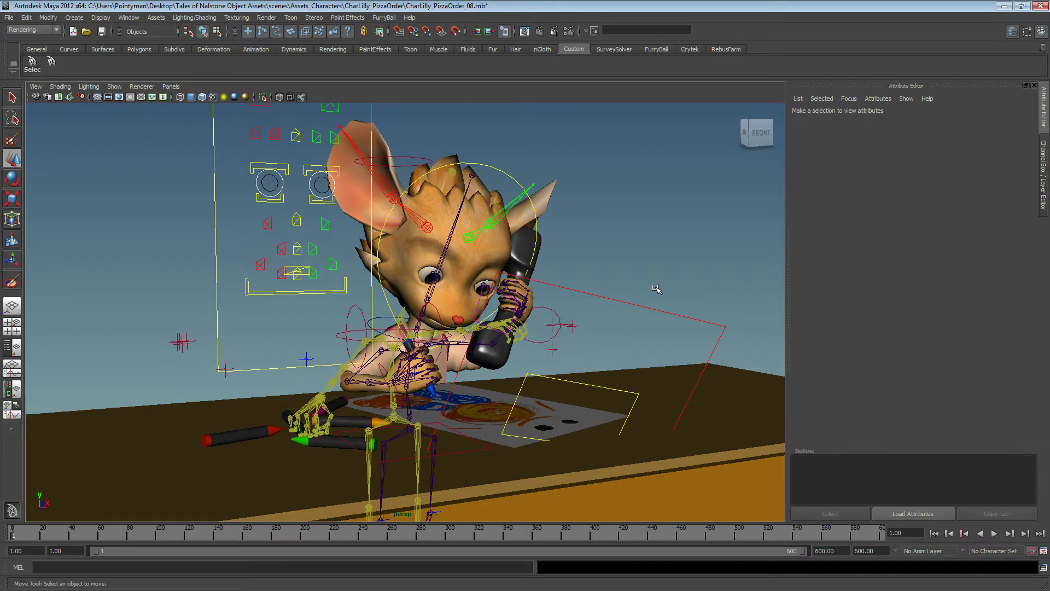
middle_click_drag(515, 240, 511, 247, "alt")
right_click_drag(511, 247, 482, 244, "alt")
key("ctrl+a")
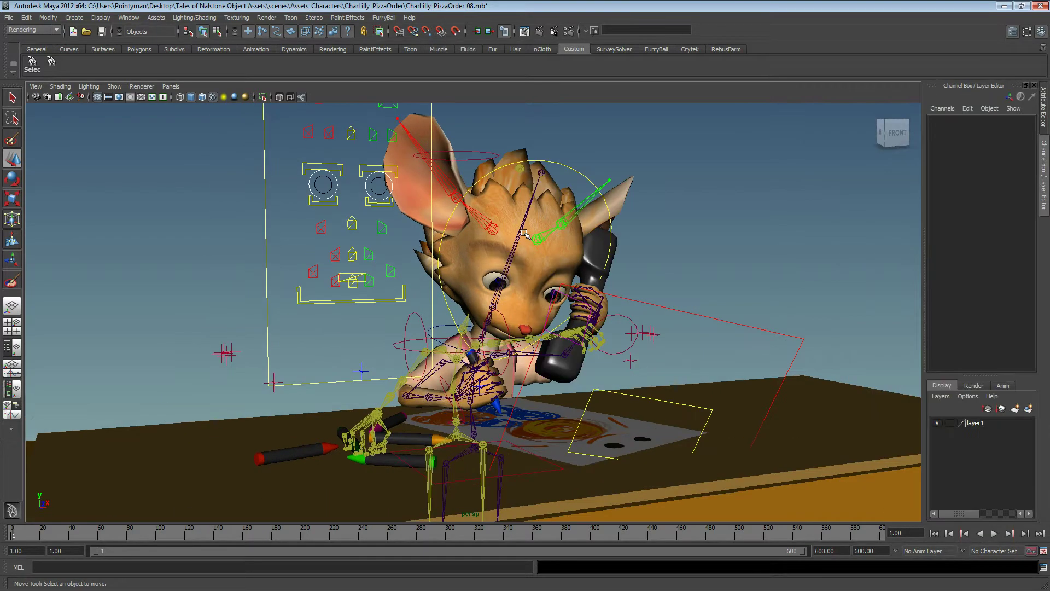
left_click_drag(527, 235, 524, 237, "alt")
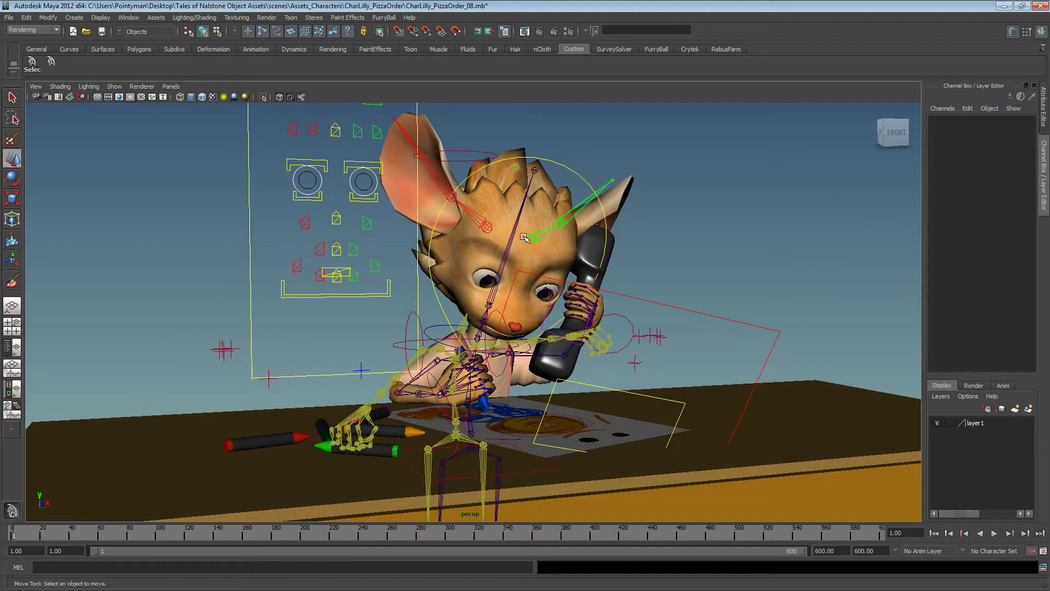
left_click(142, 87)
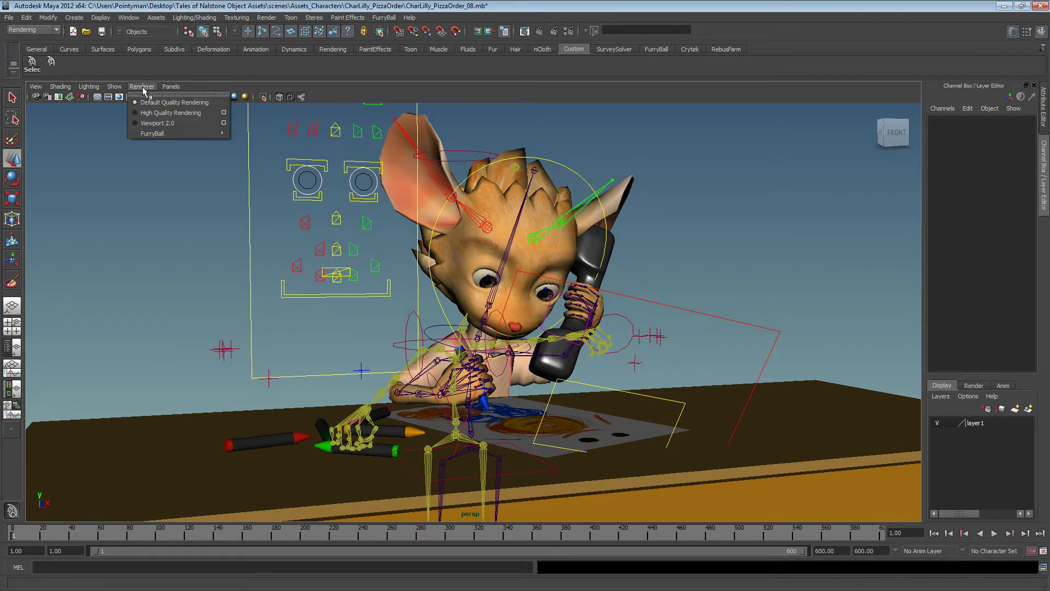
mouse_move(165, 134)
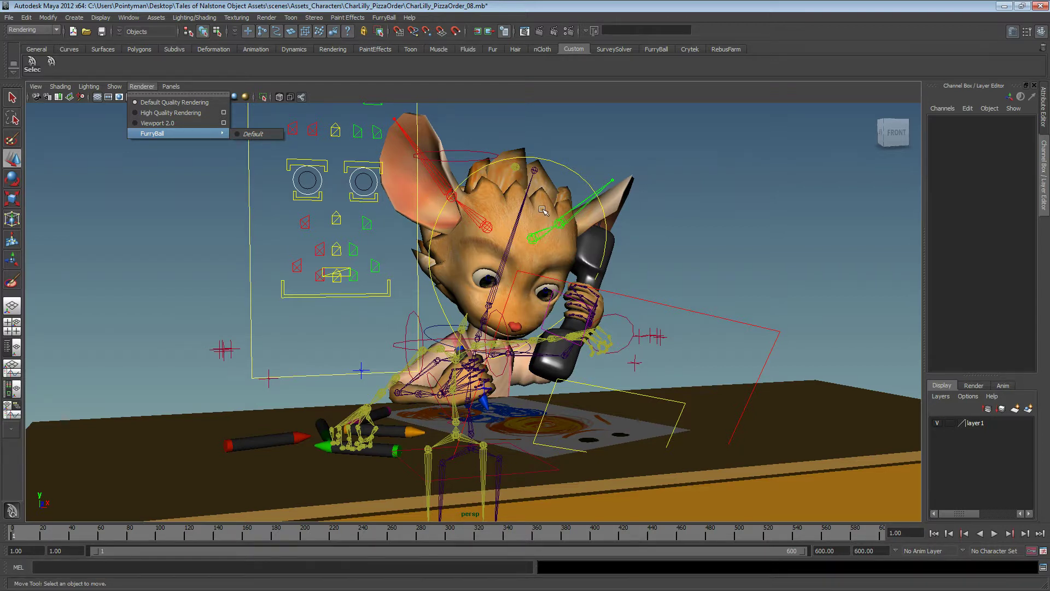
left_click(661, 206)
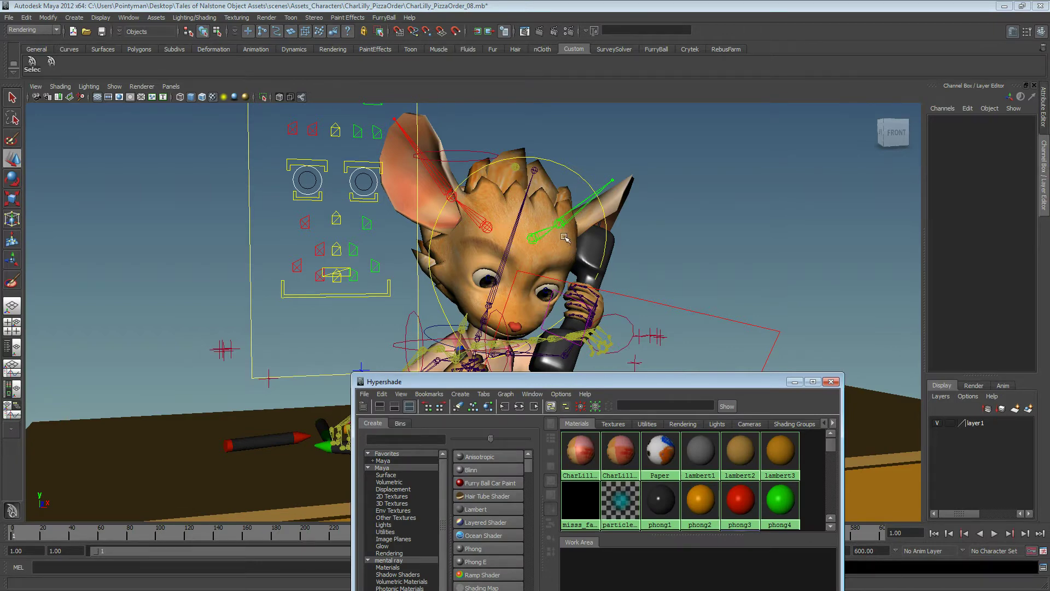
left_click(830, 381)
left_click_drag(610, 266, 596, 257, "alt")
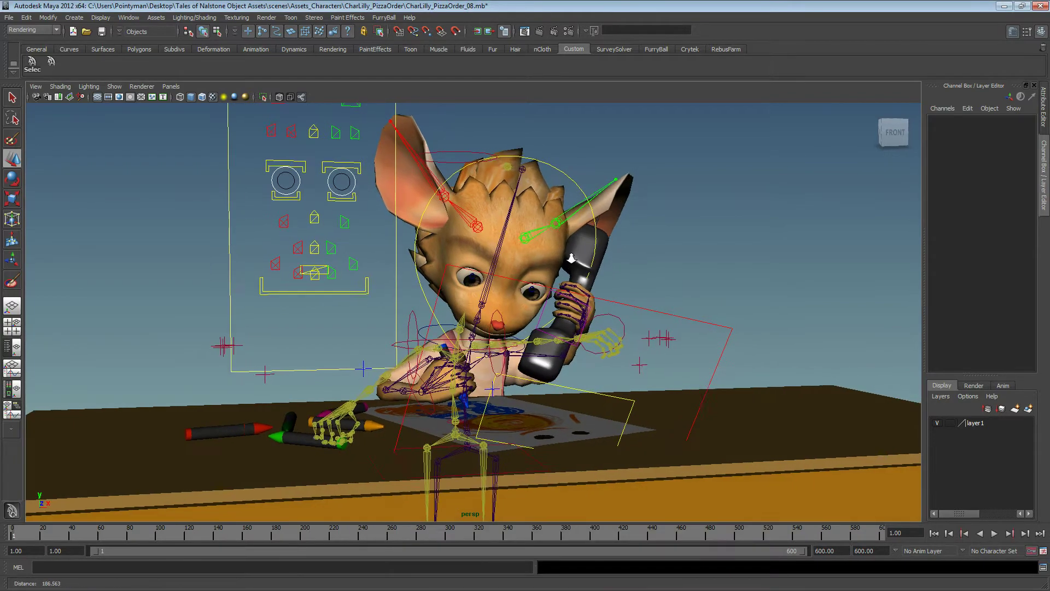
scroll(596, 257, "down", 3)
left_click_drag(520, 251, 563, 256, "alt")
scroll(569, 256, "up", 2)
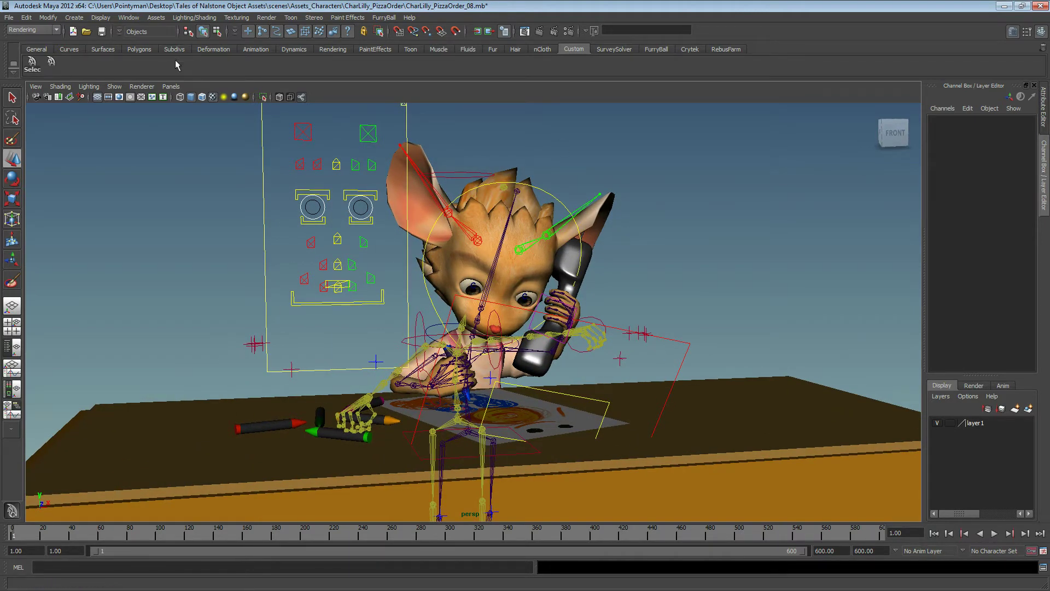
Step: Inspect the character from several angles with the default FurryBall renderer, and restore Default Quality Rendering
left_click(141, 87)
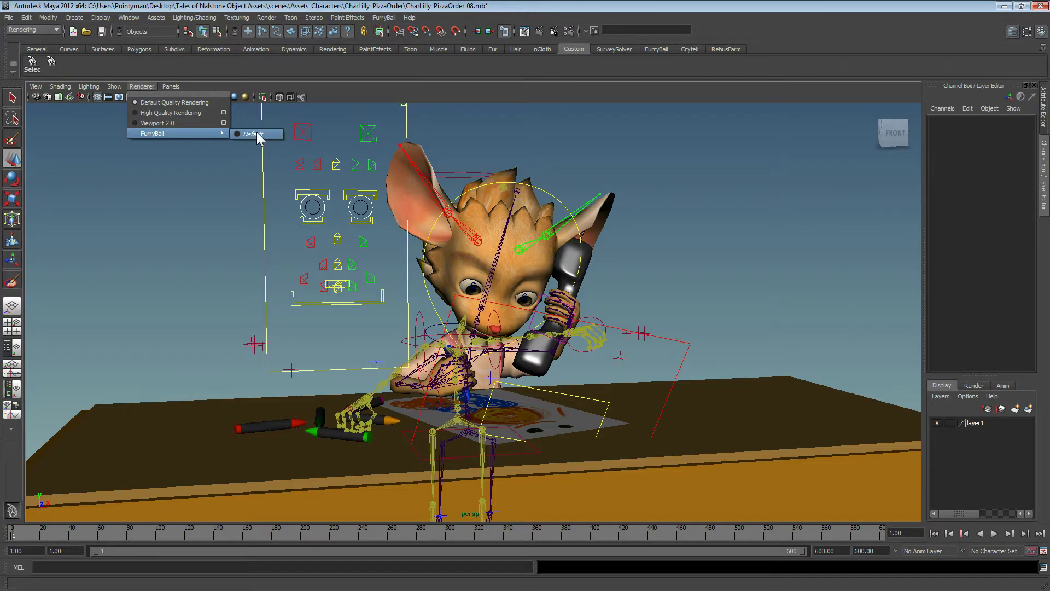
left_click(255, 134)
mouse_move(486, 257)
left_mouse_down("alt")
mouse_move(317, 257)
mouse_move(485, 273)
mouse_move(595, 317)
left_mouse_up("alt")
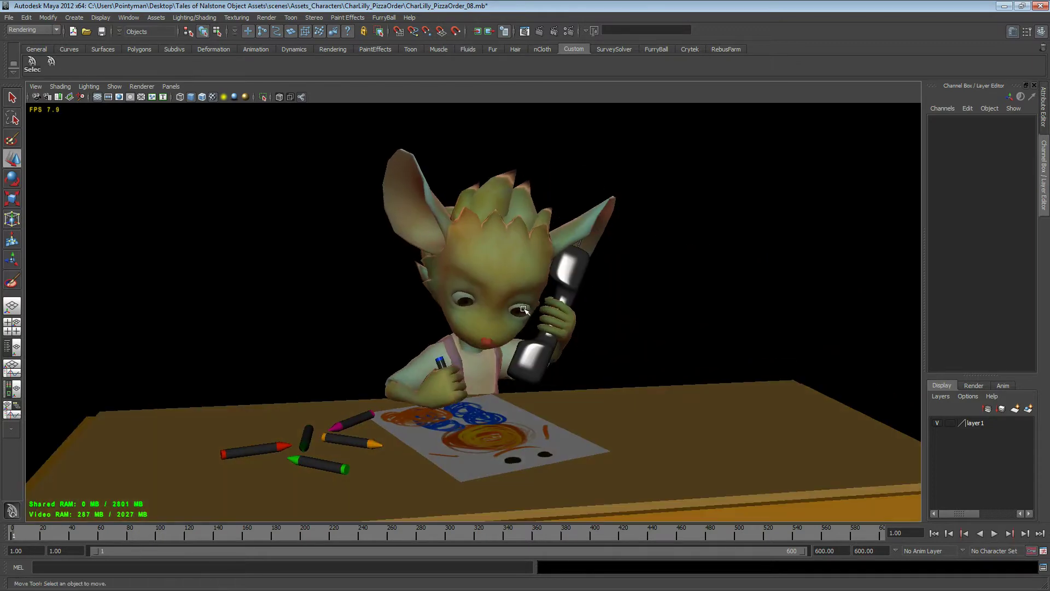
left_click_drag(523, 309, 554, 266, "alt")
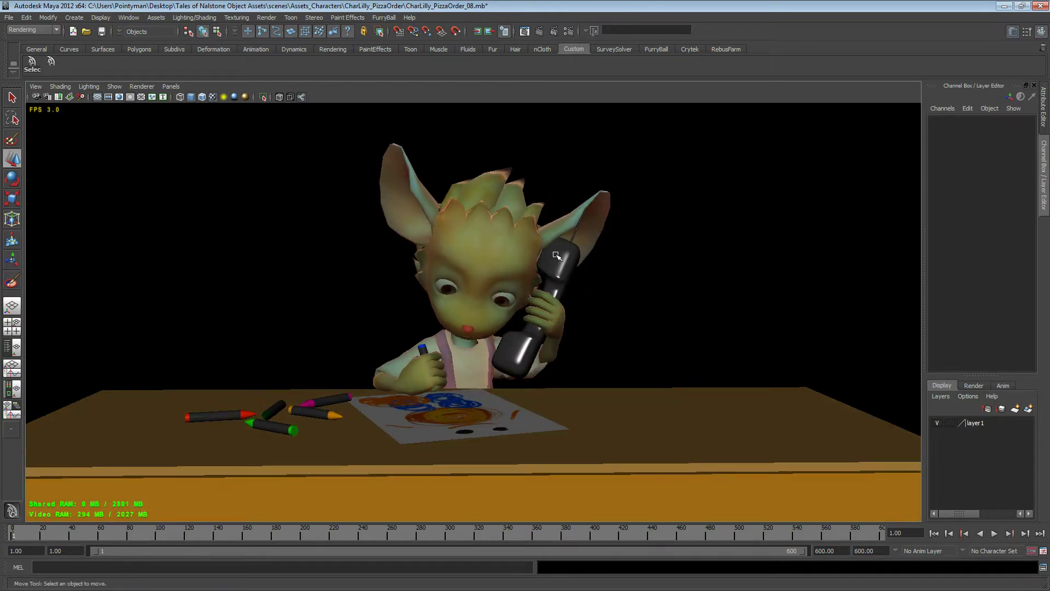
mouse_move(469, 253)
left_mouse_down("alt")
mouse_move(432, 250)
mouse_move(497, 235)
mouse_move(502, 270)
mouse_move(493, 268)
left_mouse_up("alt")
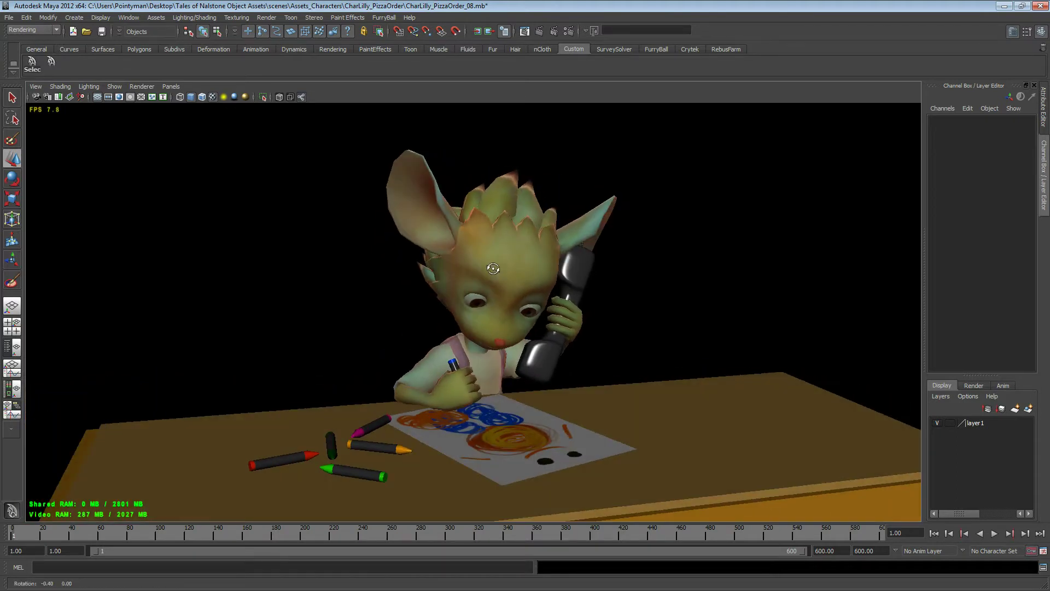
left_click(150, 87)
left_click(150, 102)
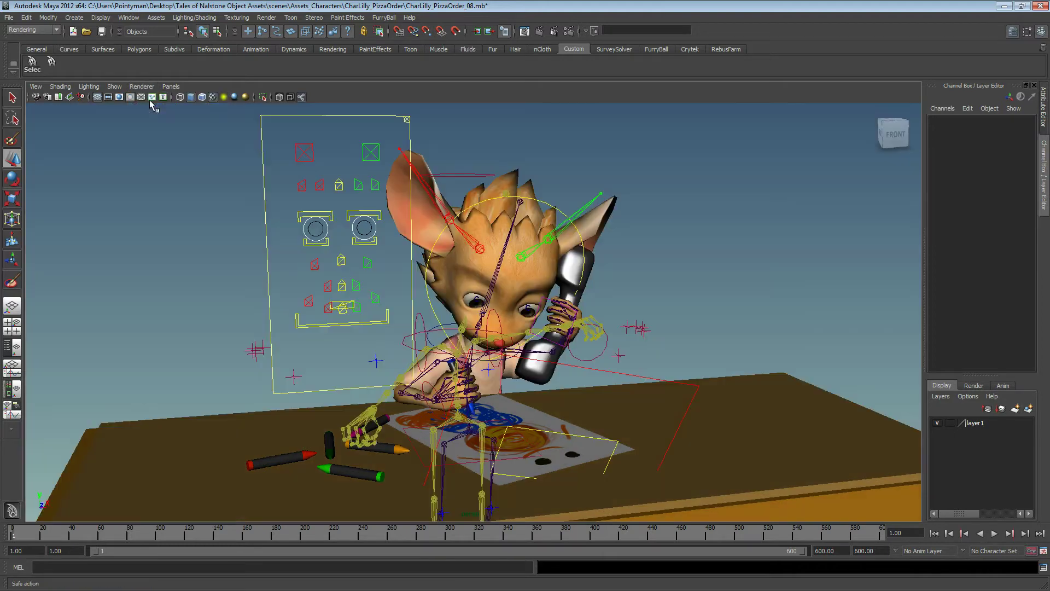
Step: Add the 3 Point Lighting Default rig to the scene and light the viewport with the scene lights
right_click_drag(552, 292, 486, 304, "alt")
middle_click_drag(487, 303, 483, 213, "alt")
left_click_drag(482, 213, 419, 331, "alt")
right_click(311, 258)
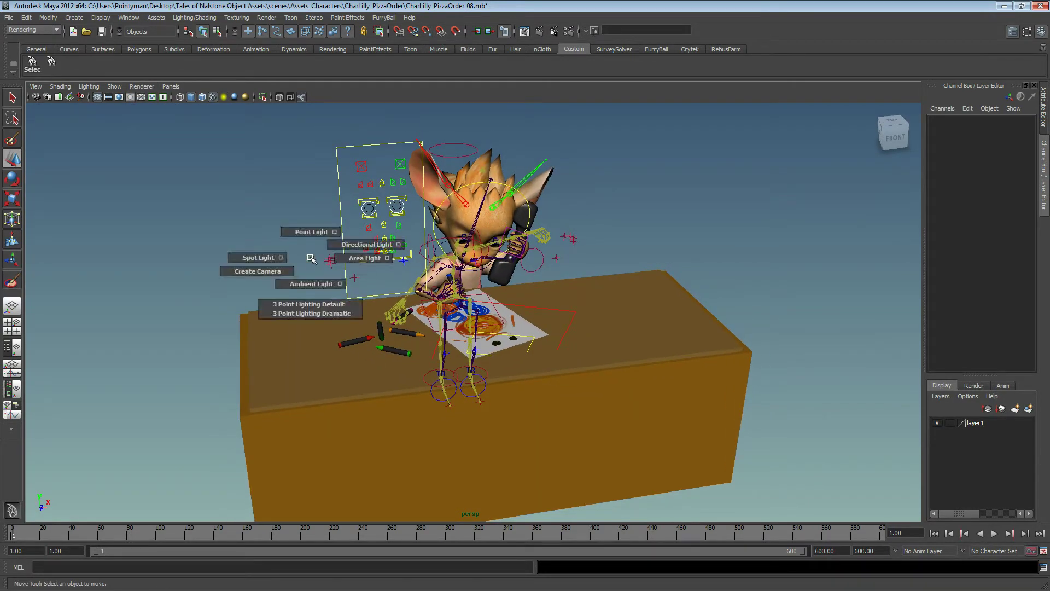
left_click(351, 304)
left_click_drag(351, 304, 470, 251, "alt")
key("7")
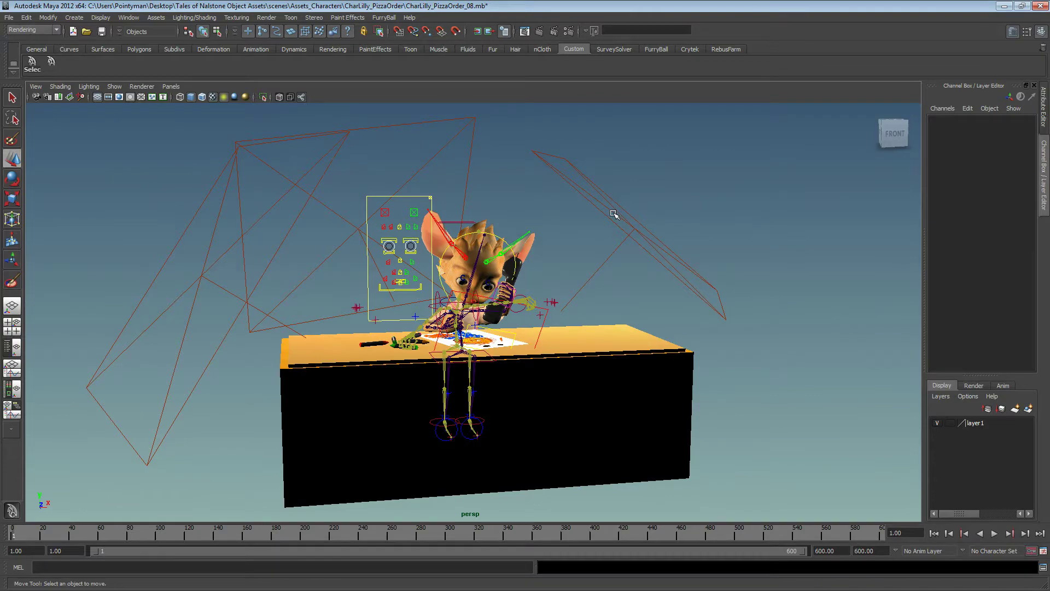
Step: Move the key light farther from the character, to about X 126.7, Y 110.4, Z 63.8
mouse_move(606, 211)
left_mouse_down("alt")
mouse_move(589, 229)
mouse_move(615, 217)
left_mouse_up("alt")
left_click(616, 218)
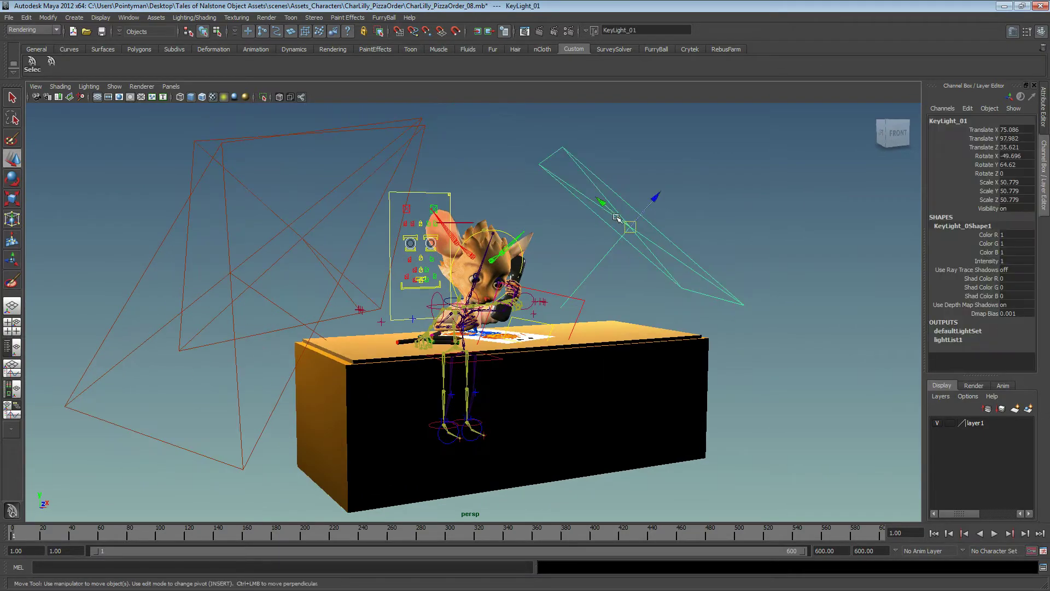
left_click_drag(328, 229, 601, 315, "alt")
middle_click_drag(596, 316, 658, 295)
Step: Move the fill light outward from the character, to about X -151.6, Y 104.7, Z 92.6
left_click_drag(592, 309, 768, 291, "alt")
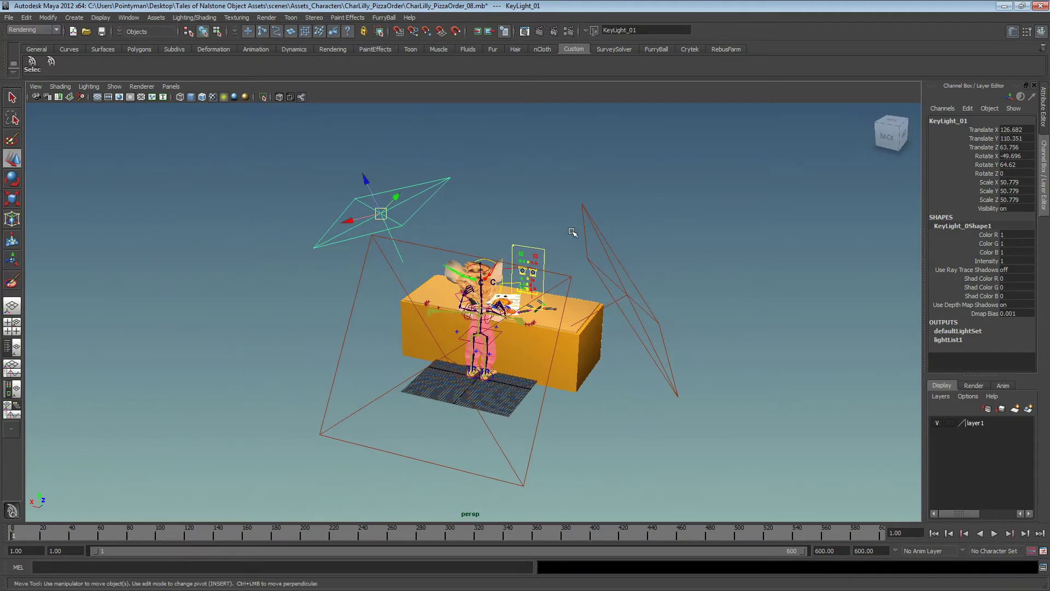
left_click(588, 236)
middle_click_drag(612, 342, 660, 317)
left_click_drag(658, 316, 495, 306, "alt")
middle_click_drag(495, 307, 553, 330)
left_click_drag(555, 328, 478, 322, "alt")
middle_click_drag(479, 321, 435, 312)
right_click_drag(438, 311, 691, 255, "alt")
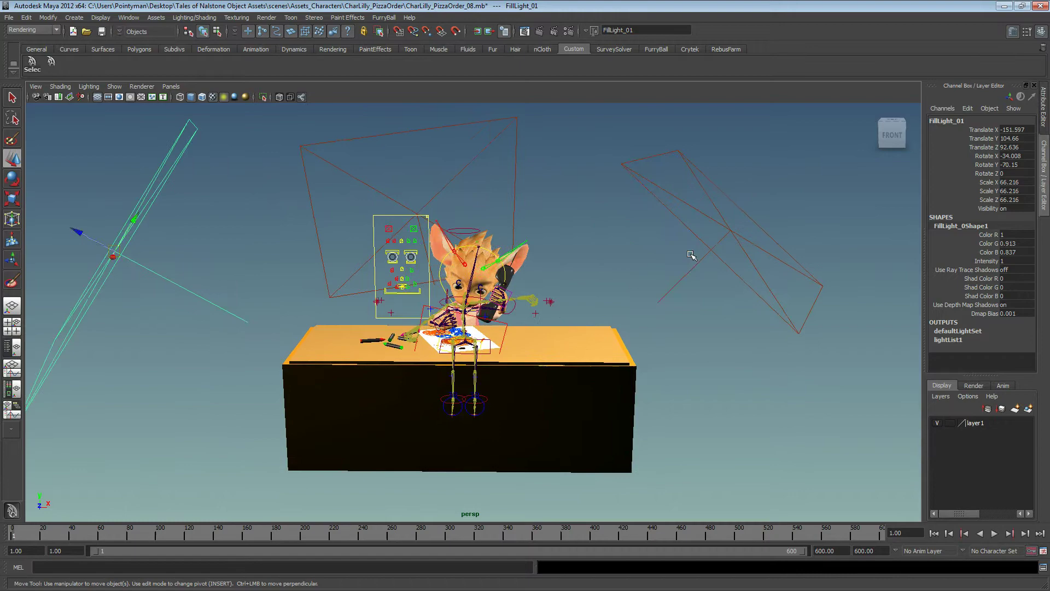
Step: Rotate the key light to about -47.6 degrees around X
left_click(702, 223)
key("e")
left_click_drag(772, 200, 627, 203)
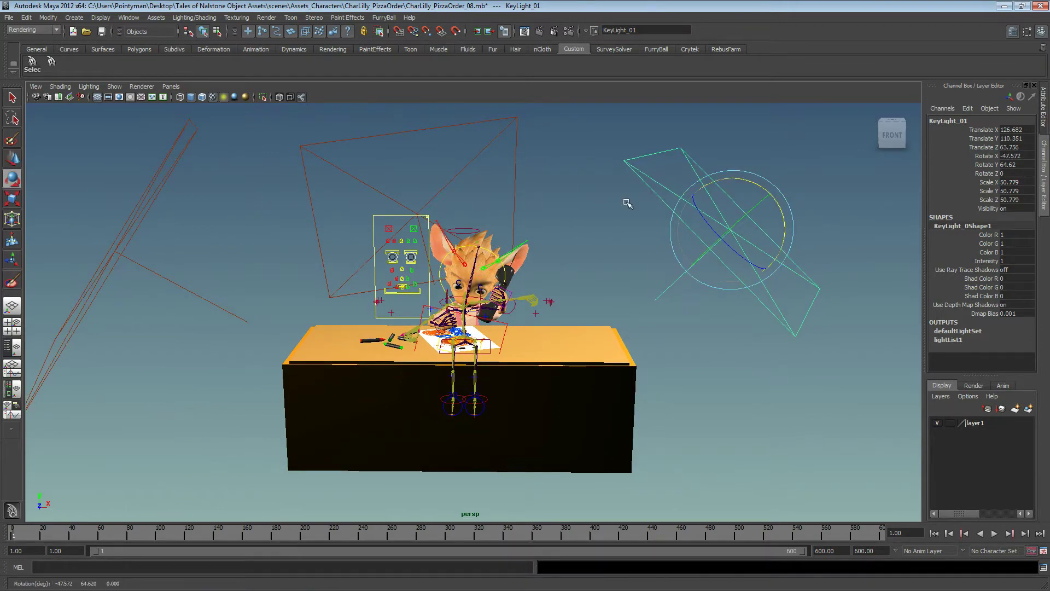
Step: Select the back light behind the character and show its area light settings in the Attribute Editor
left_click(155, 191)
left_click_drag(434, 247, 298, 163, "alt")
left_click(378, 179)
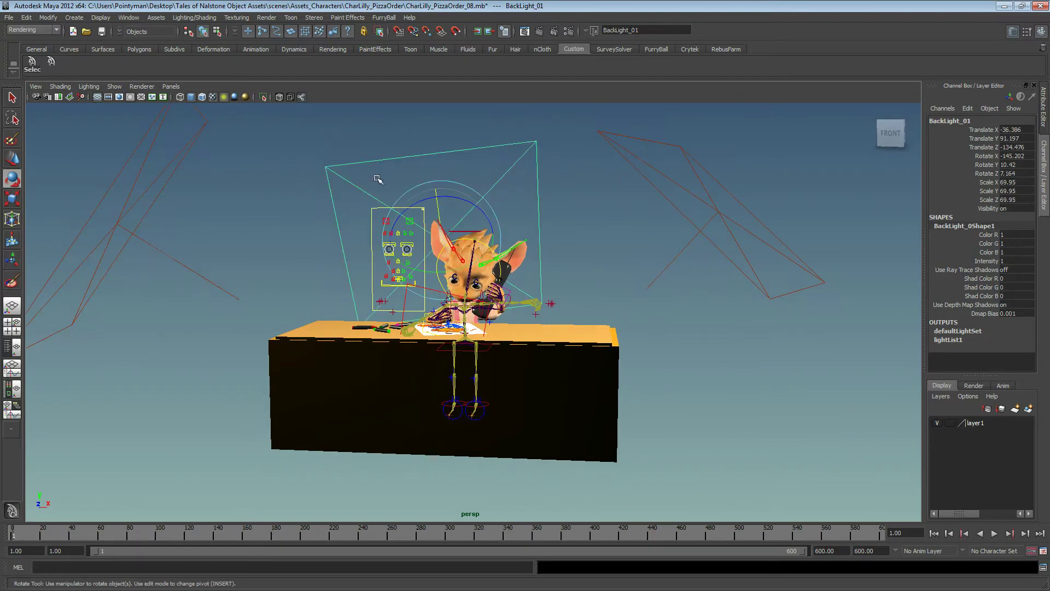
mouse_move(377, 179)
left_mouse_down("alt")
mouse_move(364, 211)
mouse_move(381, 181)
left_mouse_up("alt")
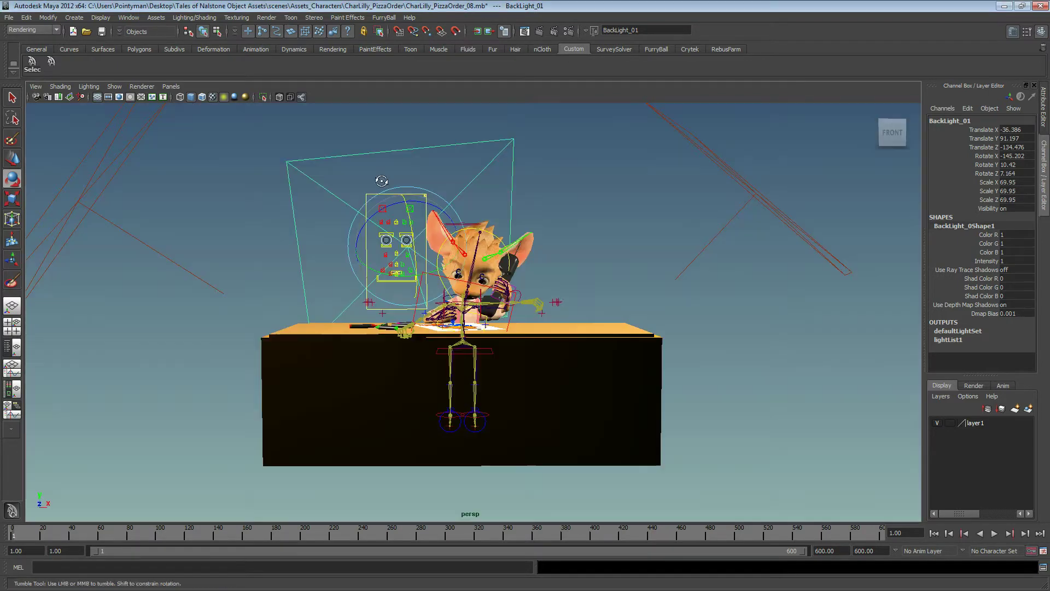
key("ctrl+a")
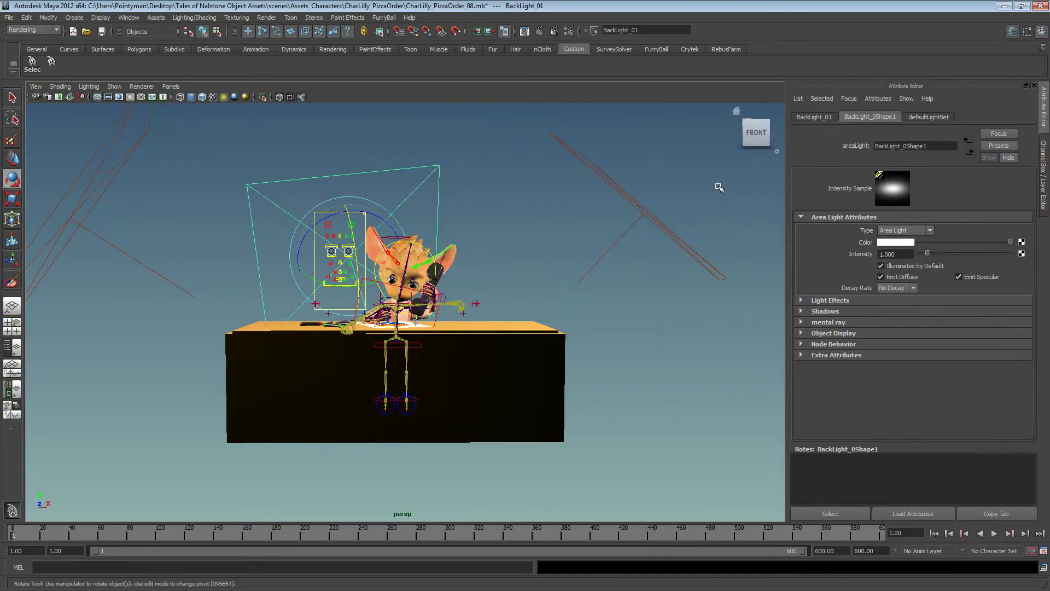
Step: Show the key light's area light settings, frame the character and clear the selection
left_click(624, 204)
middle_click_drag(455, 223, 467, 252, "alt")
right_click_drag(467, 251, 462, 180, "alt")
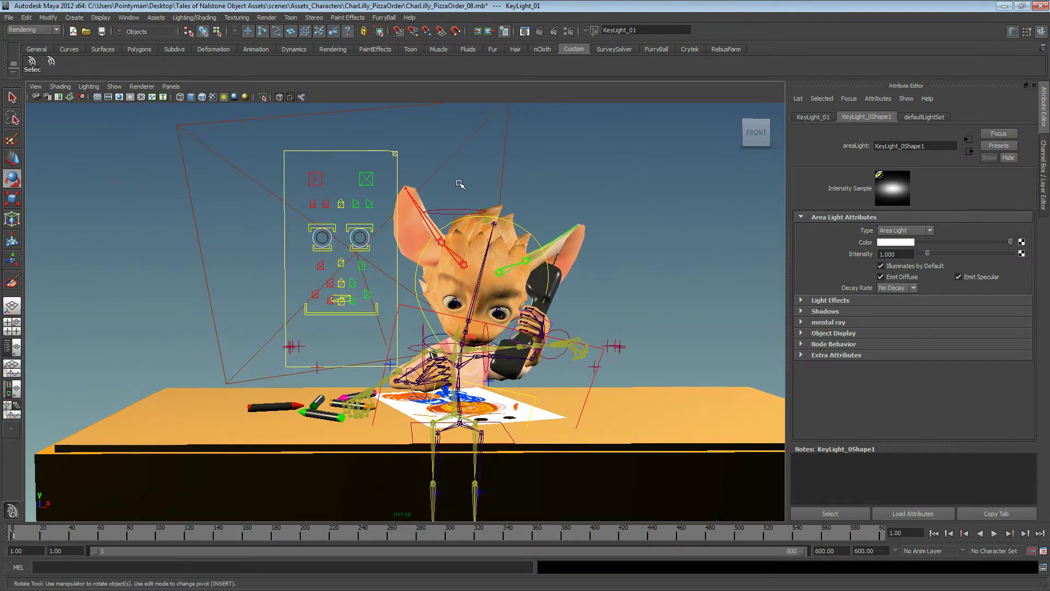
left_click(142, 87)
left_click(439, 128)
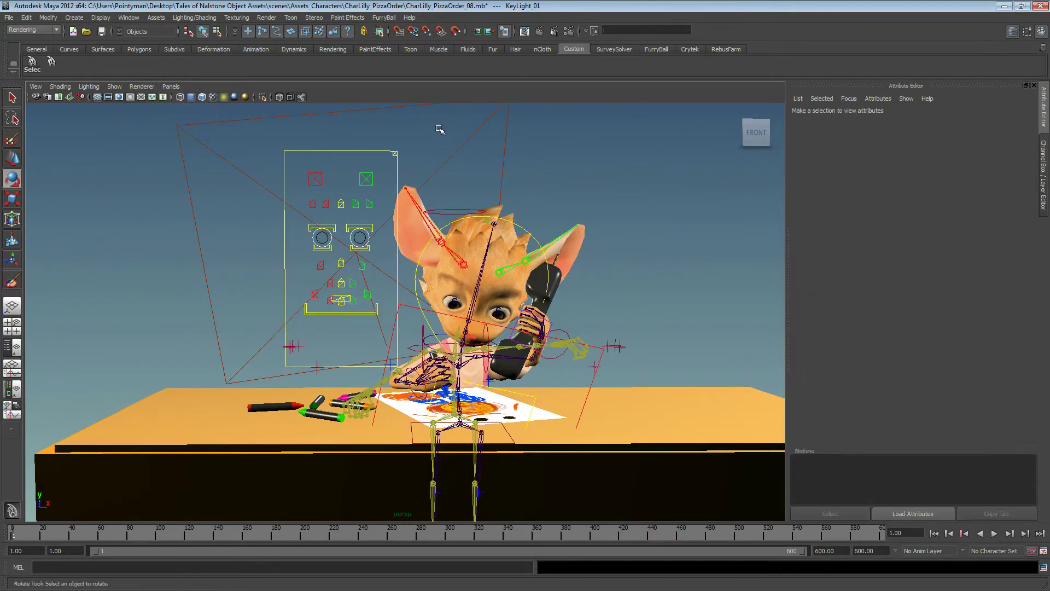
Step: Show the Outliner, narrow it to uncover the scene, and select the key light in its list
key("shift+o")
left_click_drag(120, 165, 155, 145)
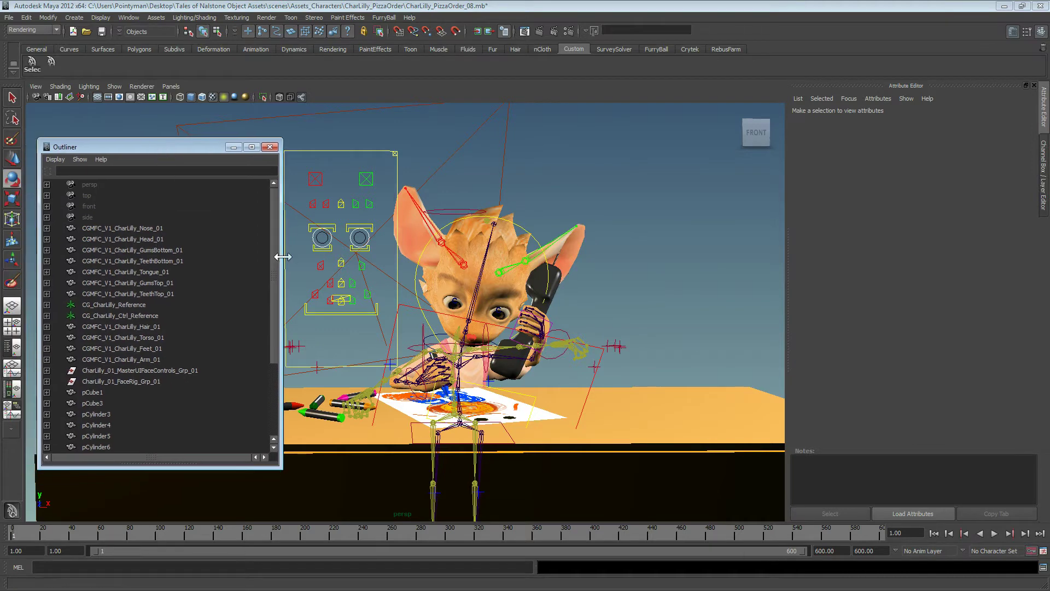
left_click_drag(281, 247, 234, 247)
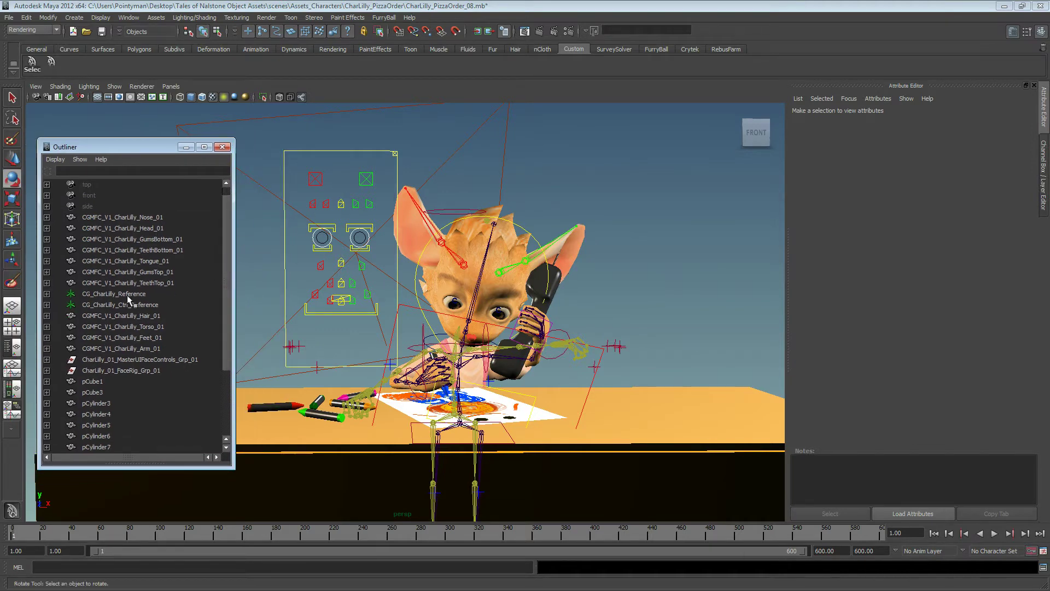
scroll(131, 297, "down", 3)
left_click(110, 392)
left_click(104, 404)
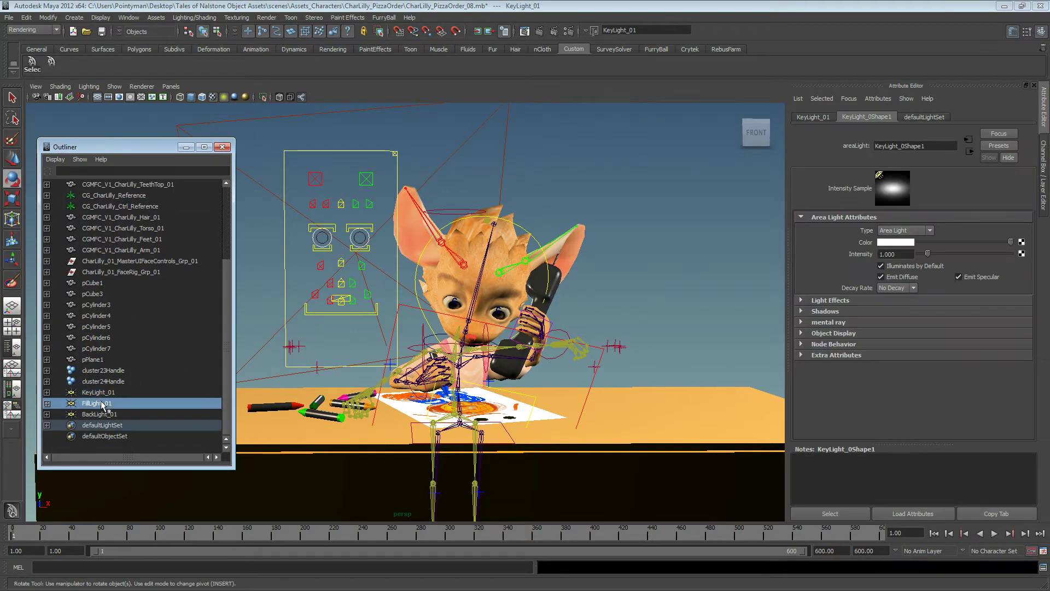
left_click(99, 415)
left_click(109, 393)
Step: Rotate the key light to about X -44.3, Y 64.6 degrees
right_click_drag(517, 206, 382, 197, "alt")
key("e")
left_click_drag(694, 229, 690, 236)
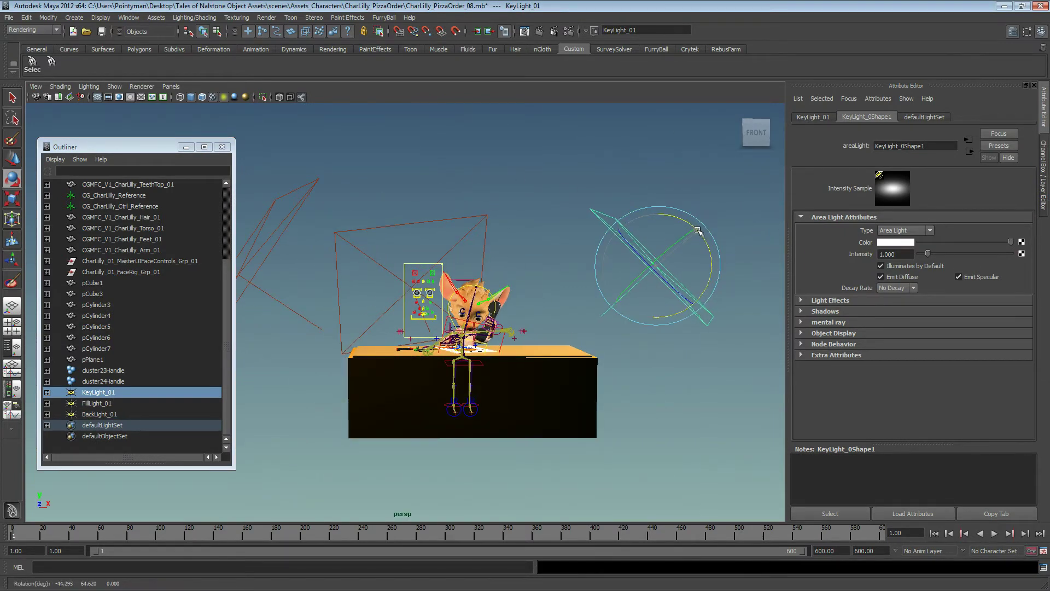
Step: Preview the scene with the FurryBall viewport renderer, return to default quality rendering, and reframe the desk with nothing selected
left_click(143, 87)
mouse_move(165, 133)
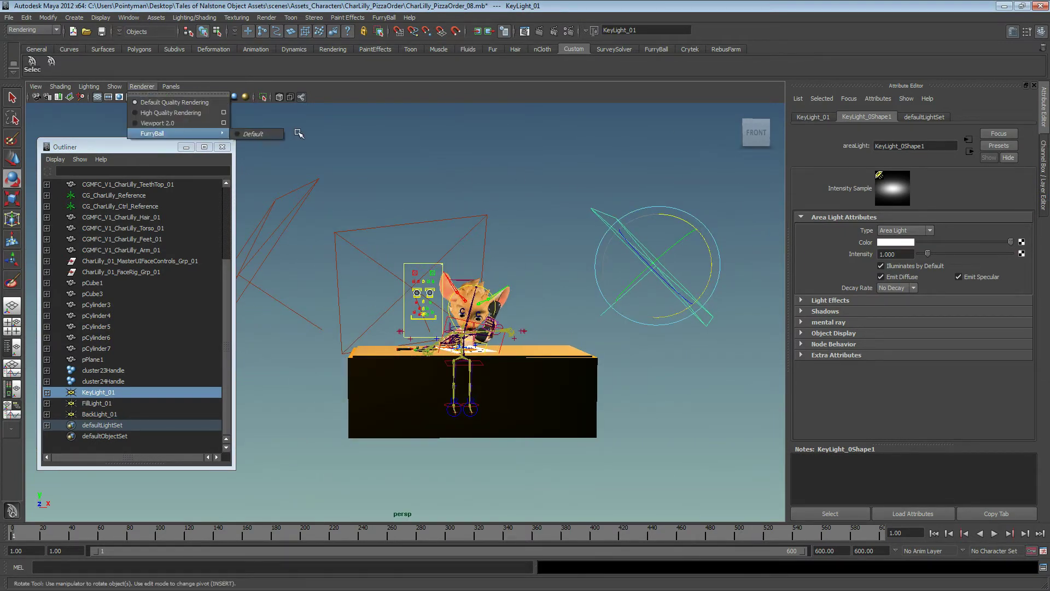
left_click(251, 136)
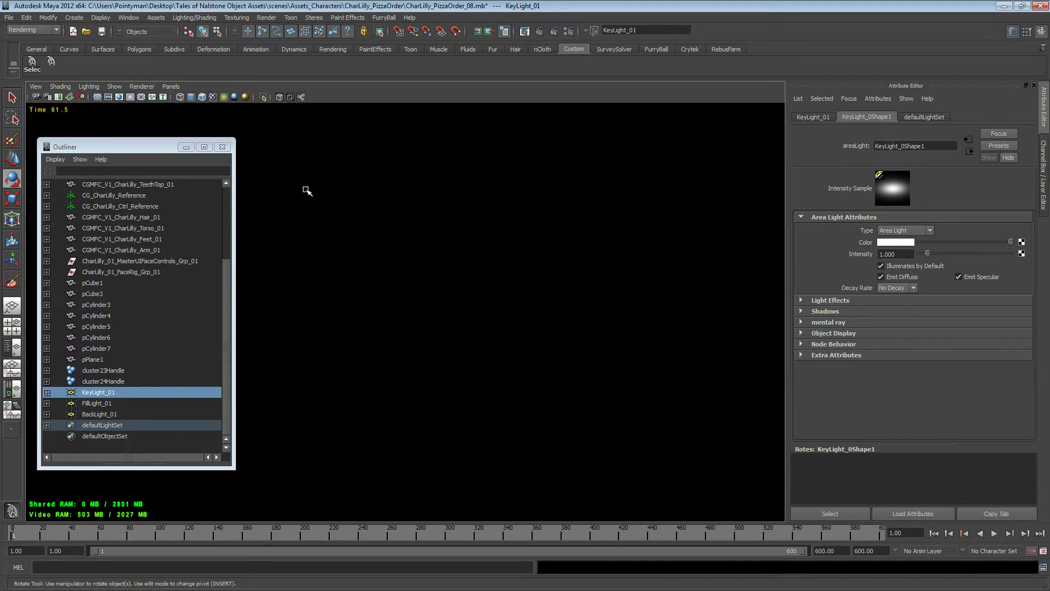
middle_click_drag(384, 205, 372, 198, "alt")
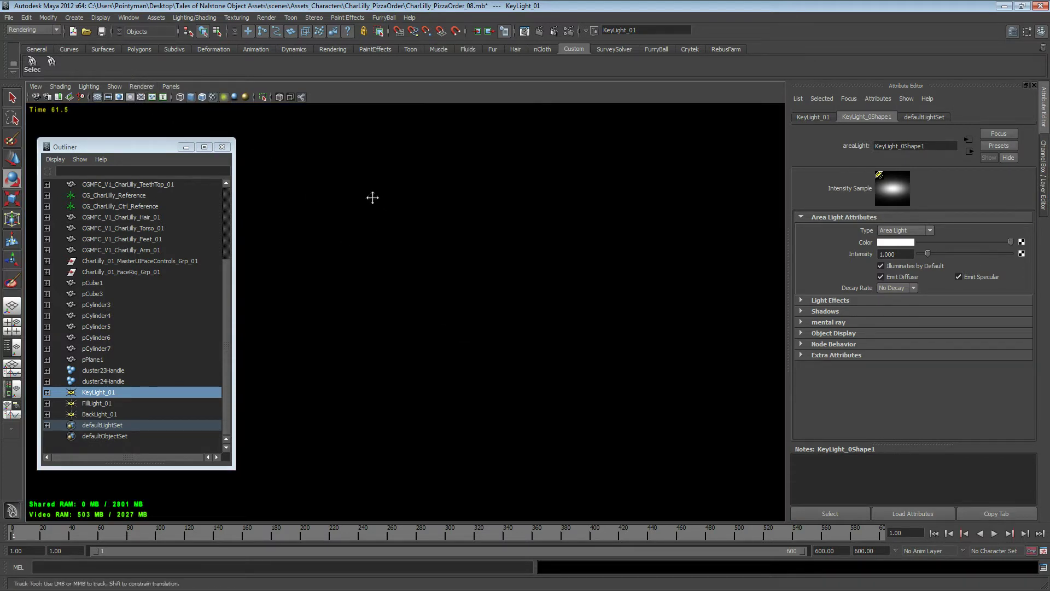
right_click_drag(372, 197, 528, 208, "alt")
left_click(141, 87)
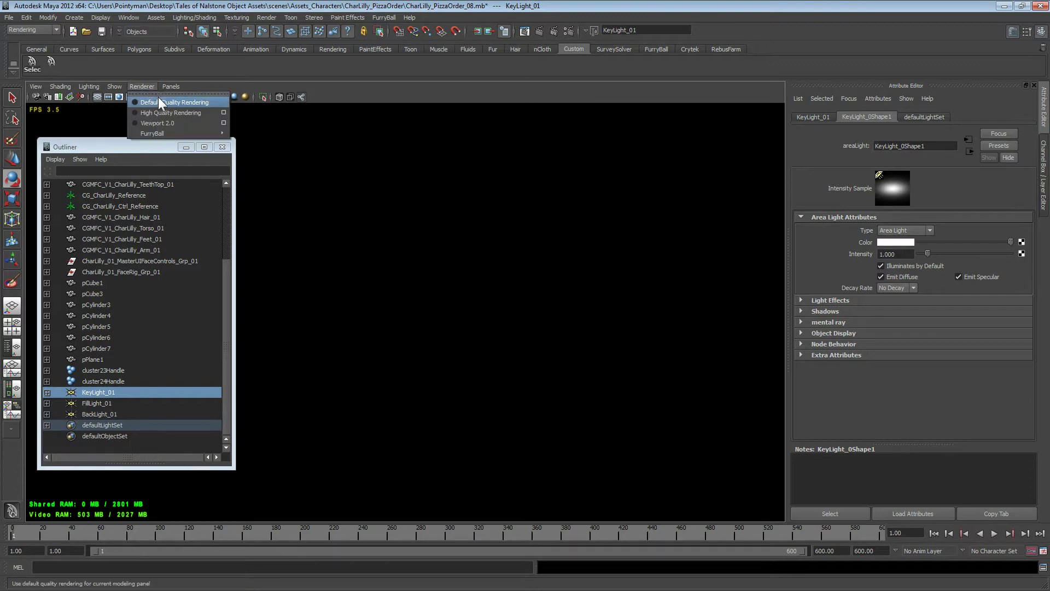
left_click(161, 100)
left_click(581, 193)
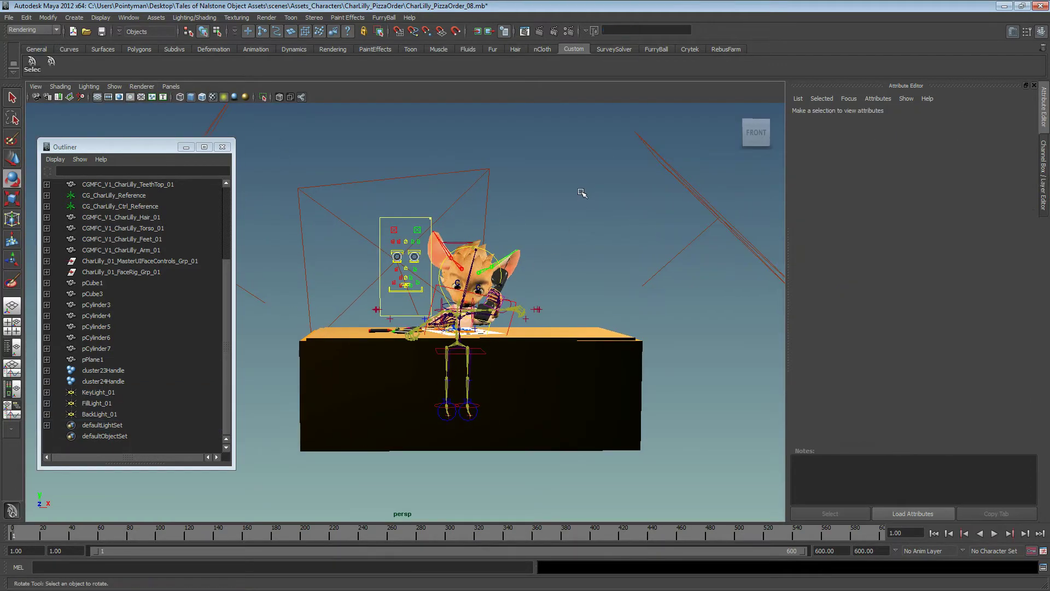
key("q")
key("ctrl+s")
middle_click_drag(569, 191, 559, 216, "alt")
right_click_drag(559, 216, 592, 215, "alt")
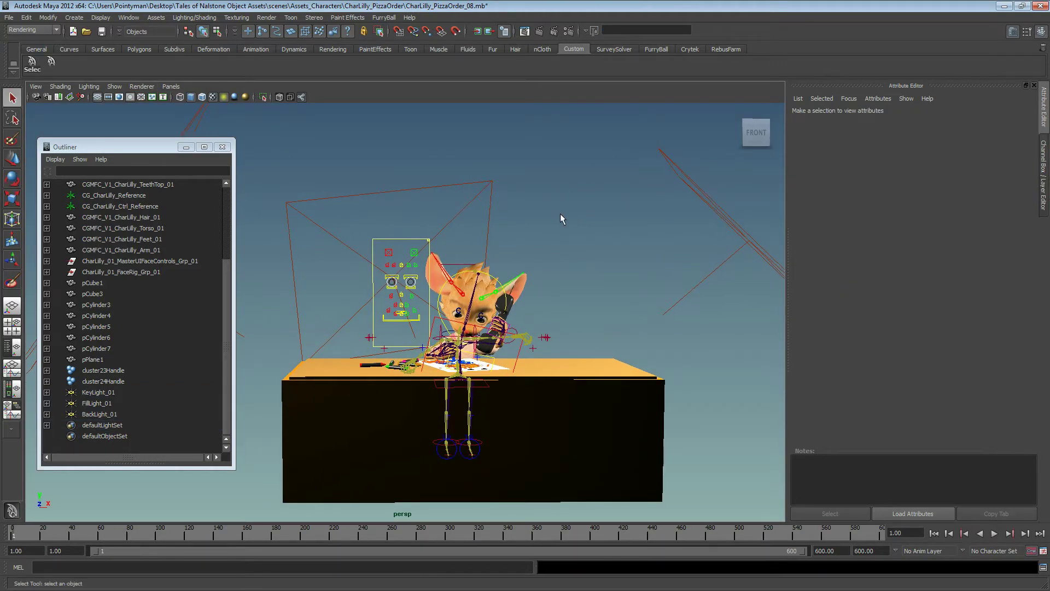
Step: Select the key light and nudge its position slightly while viewing the desk from the side
left_click(694, 188)
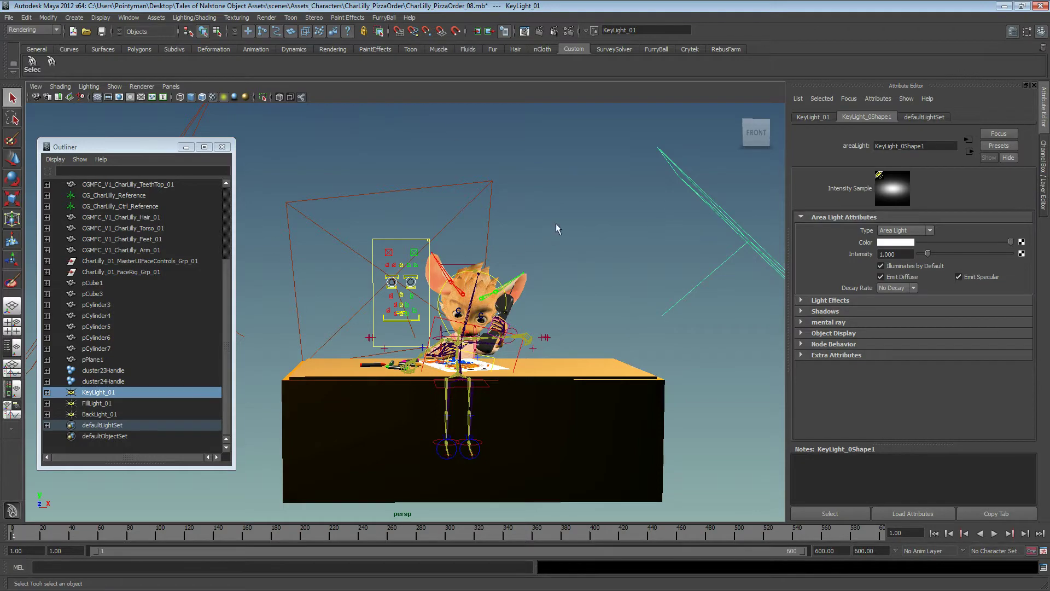
left_click_drag(556, 223, 708, 224, "alt")
key("w")
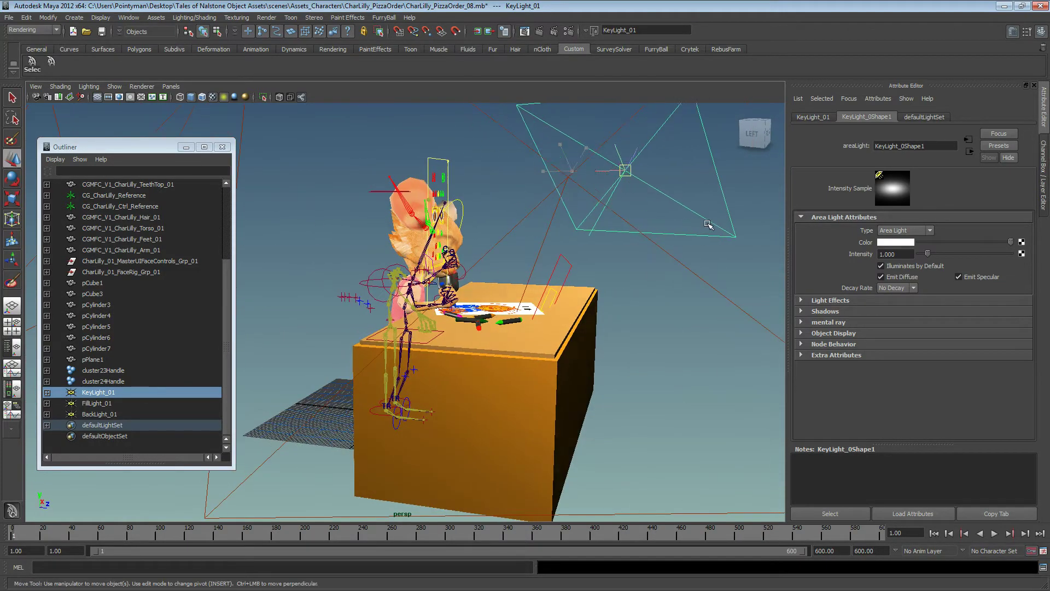
middle_click_drag(708, 224, 720, 224)
left_click_drag(721, 224, 526, 217, "alt")
middle_click_drag(526, 216, 525, 247, "alt")
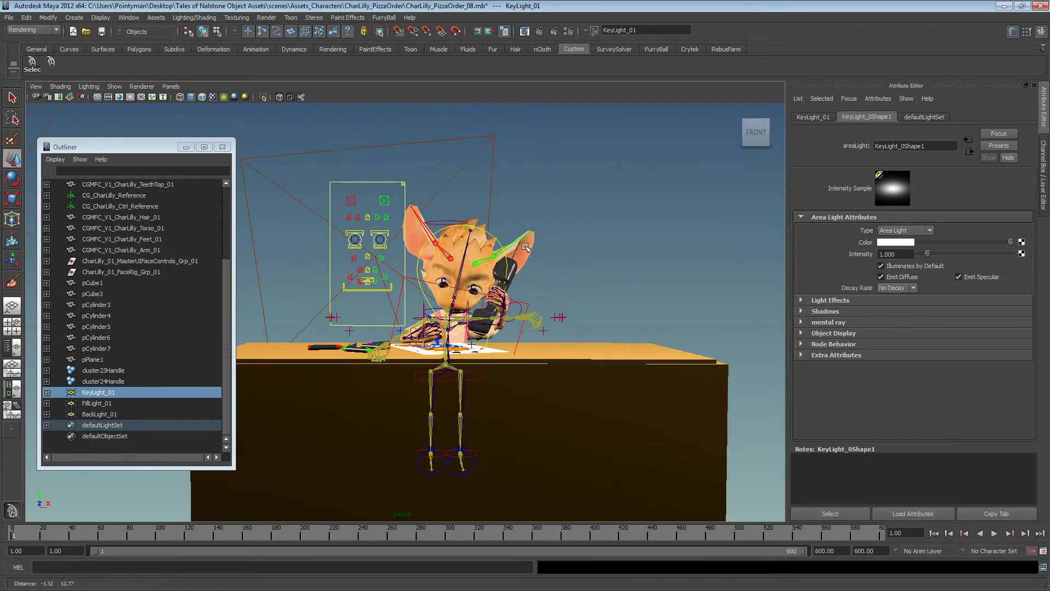
Step: Check the repositioned key light in the FurryBall viewport, then switch back to default quality rendering
left_click(142, 87)
left_click(253, 132)
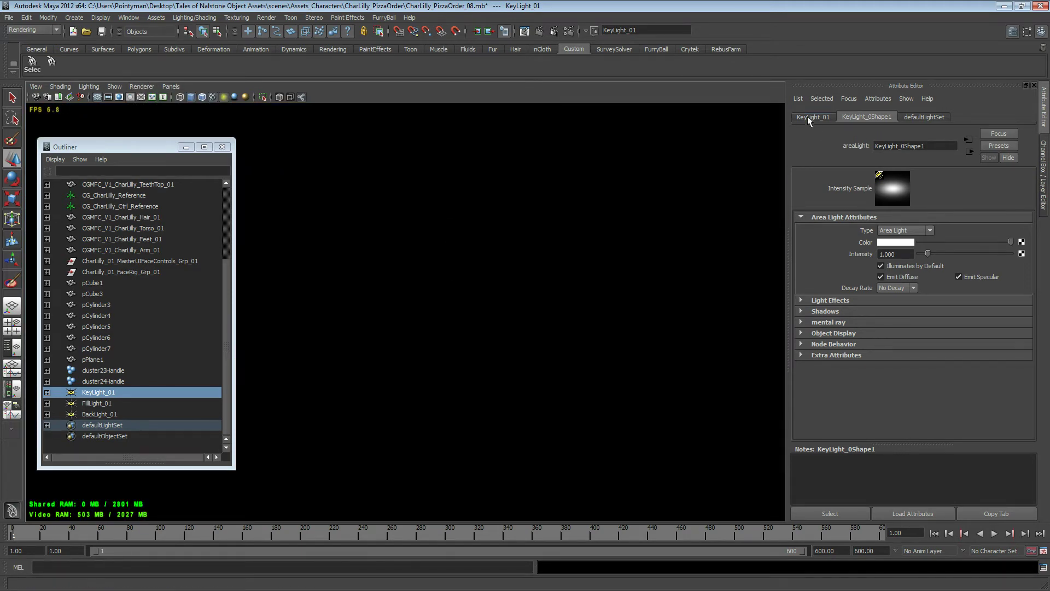
left_click(142, 86)
left_click(164, 99)
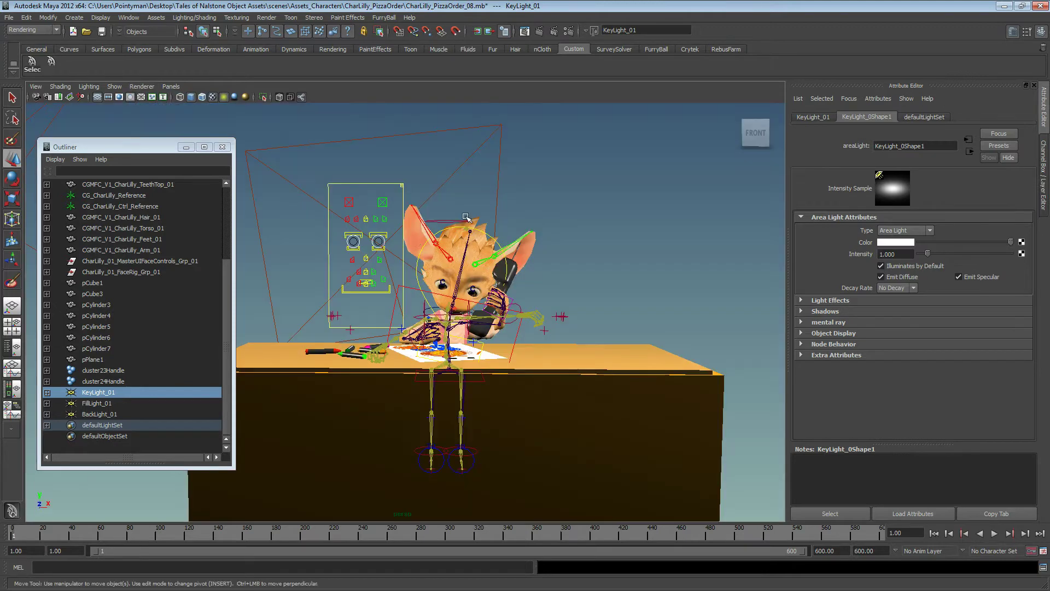
left_click_drag(425, 237, 437, 249, "alt")
right_click_drag(437, 249, 491, 234, "alt")
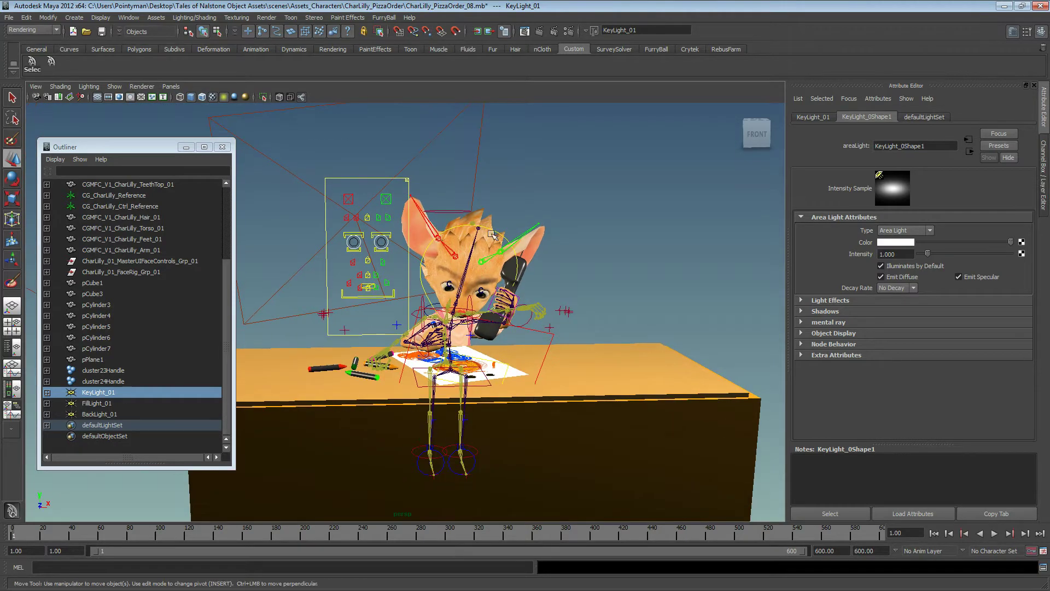
Step: Create a point light and place it beside the character's head, on the phone side
left_click(430, 246)
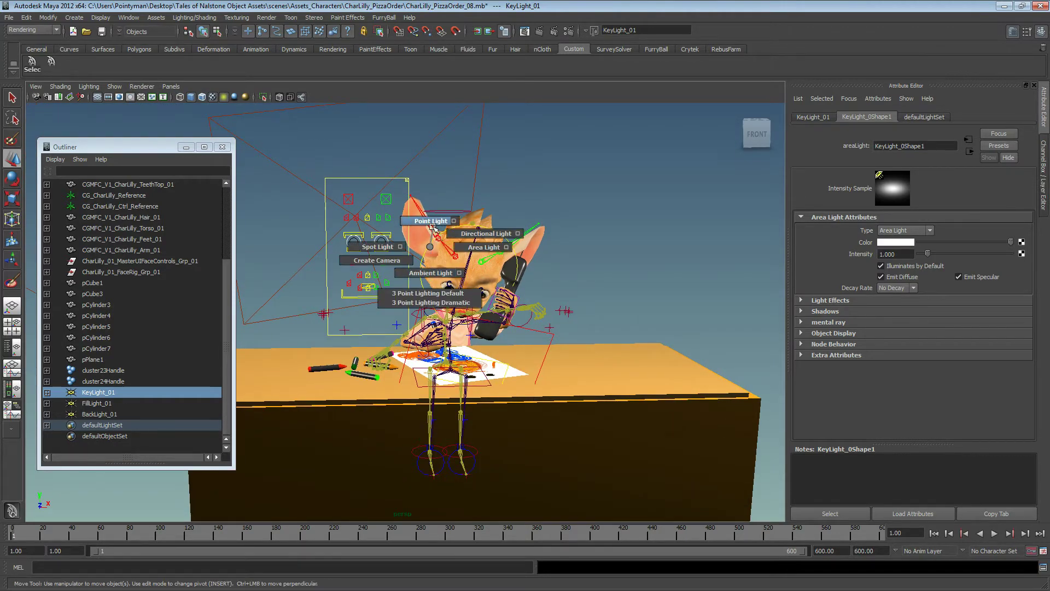
left_click(430, 221)
left_click_drag(430, 221, 459, 279, "alt")
left_click(765, 132)
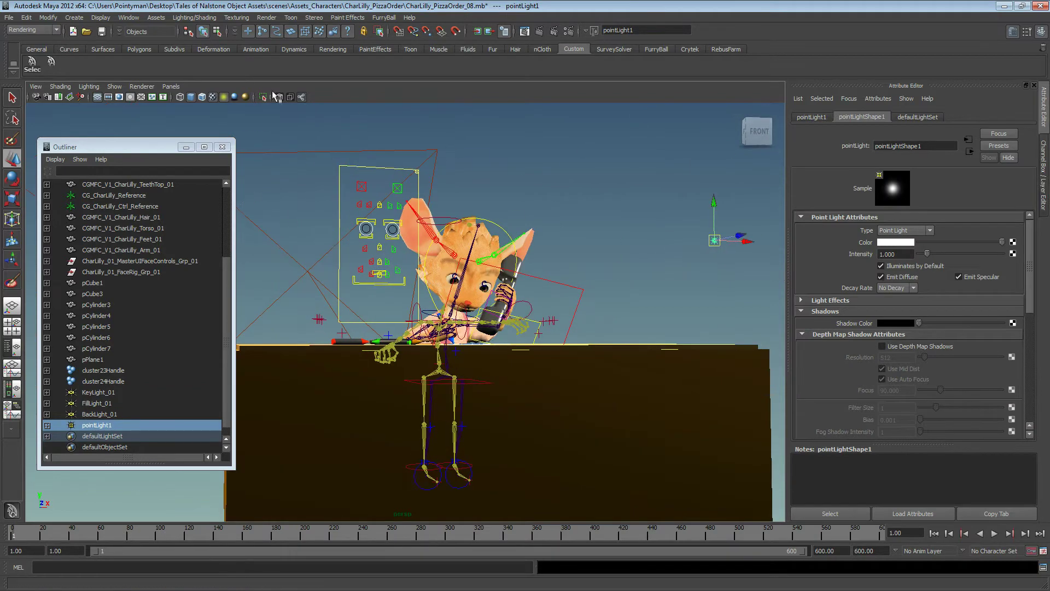
Step: Preview the point light's effect on the character with the FurryBall viewport renderer
left_click(142, 86)
mouse_move(164, 134)
left_click(254, 134)
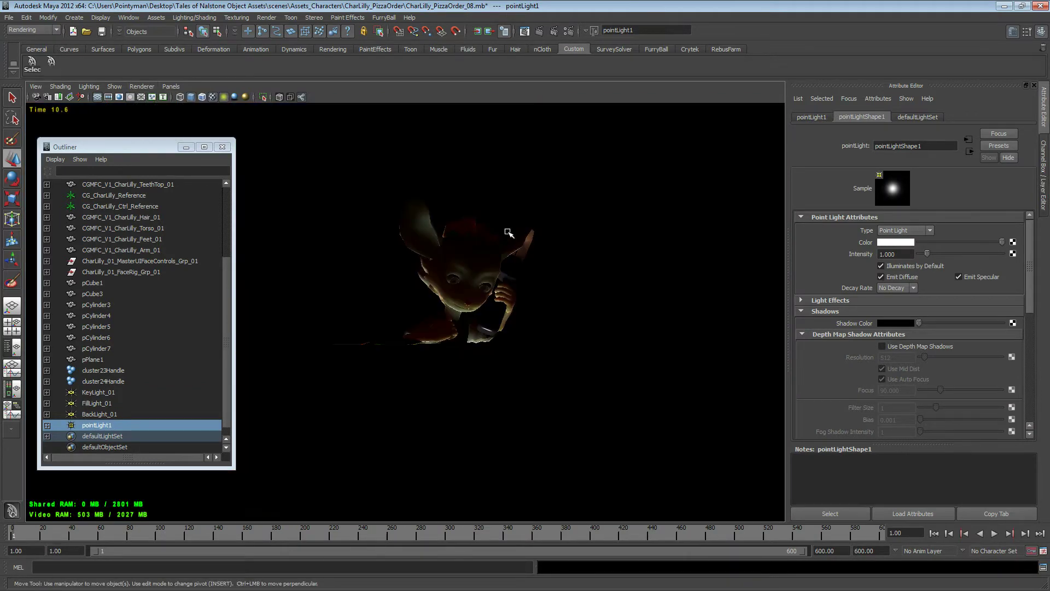
mouse_move(453, 264)
left_mouse_down("alt")
mouse_move(415, 263)
mouse_move(438, 260)
mouse_move(458, 274)
mouse_move(457, 148)
mouse_move(621, 218)
mouse_move(375, 279)
mouse_move(439, 277)
left_mouse_up("alt")
left_click(142, 86)
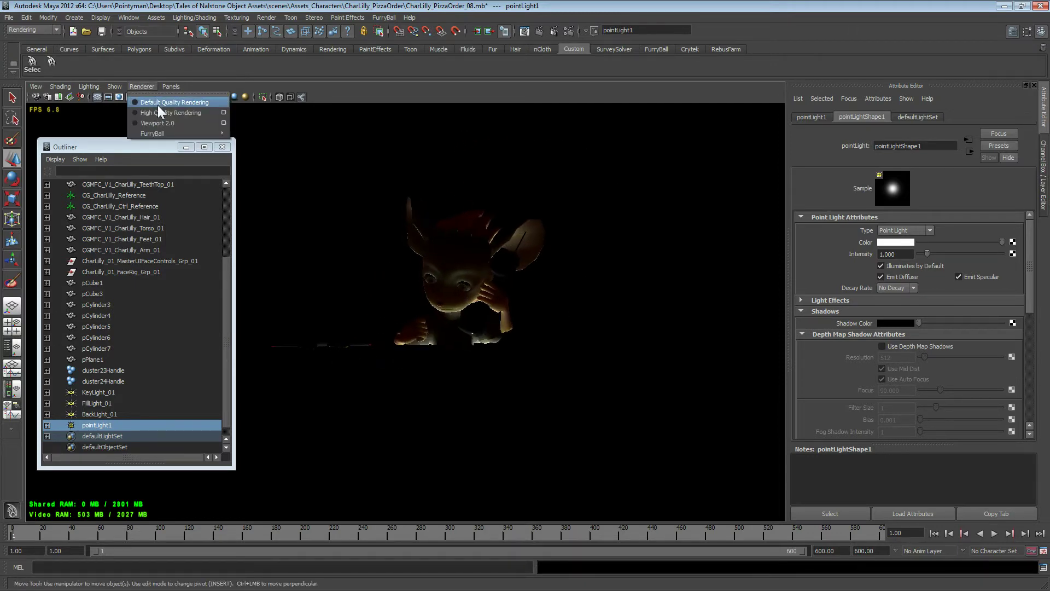
left_click(174, 109)
key("q")
key("ctrl+s")
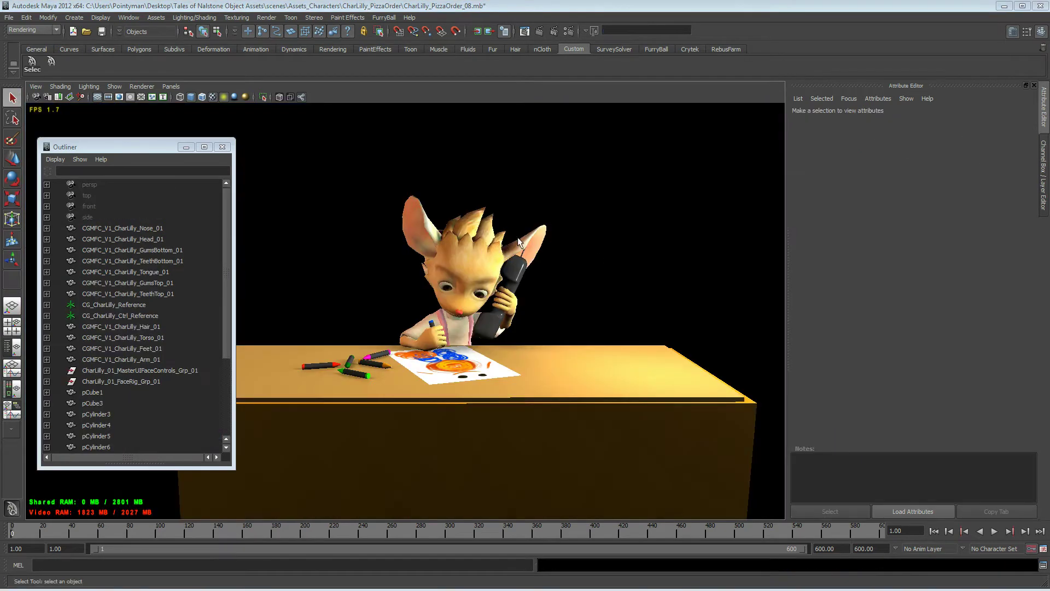
Step: Delete the test point light, keeping the key, fill and back lights
left_click_drag(503, 247, 489, 239, "alt")
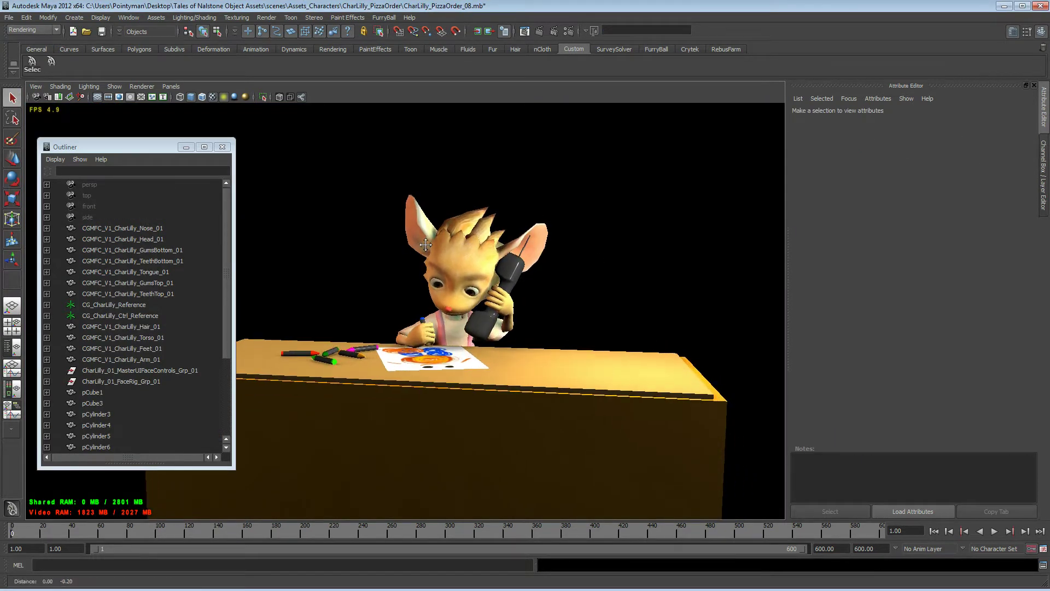
middle_click_drag(489, 240, 459, 240, "alt")
right_click_drag(460, 241, 483, 242, "alt")
left_click_drag(226, 333, 223, 419)
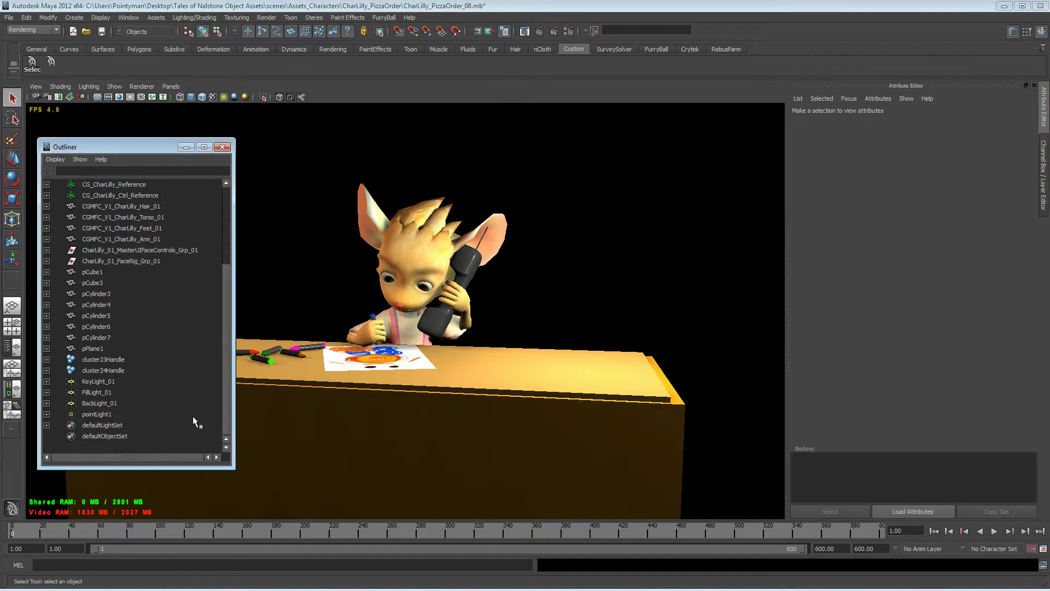
left_click(97, 414)
middle_click_drag(111, 406, 119, 392)
Step: Tint the key light's color a pale warm yellow
left_click_drag(490, 277, 509, 270, "alt")
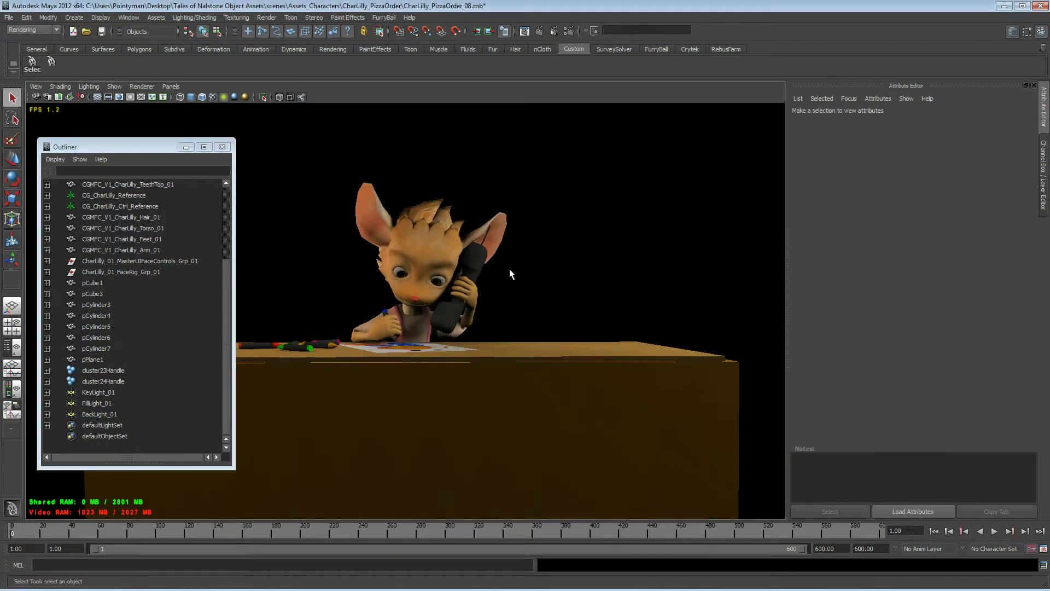
left_click_drag(436, 261, 436, 267, "alt")
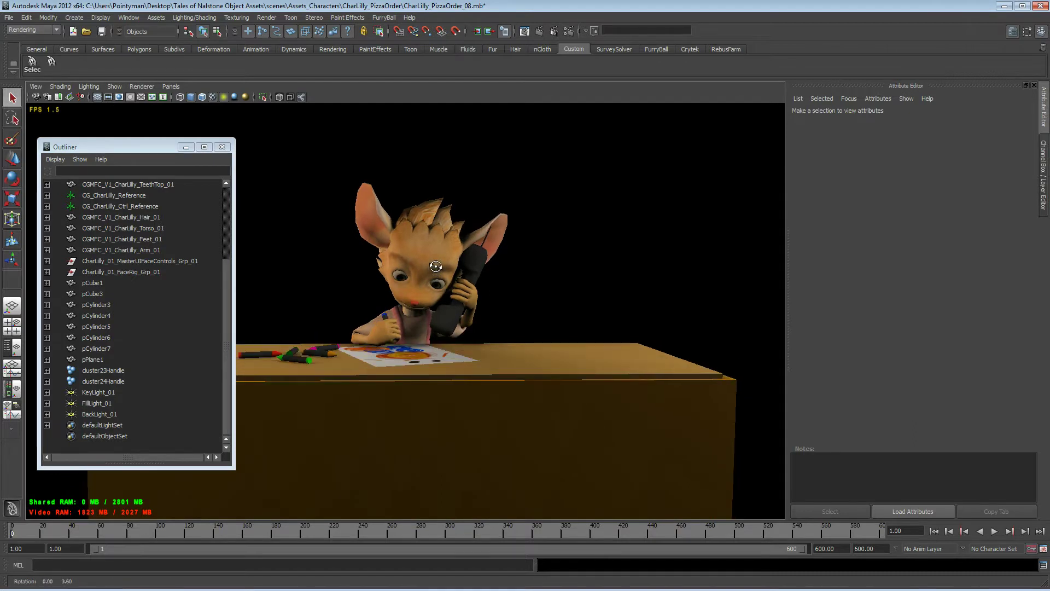
right_click_drag(516, 267, 526, 268, "alt")
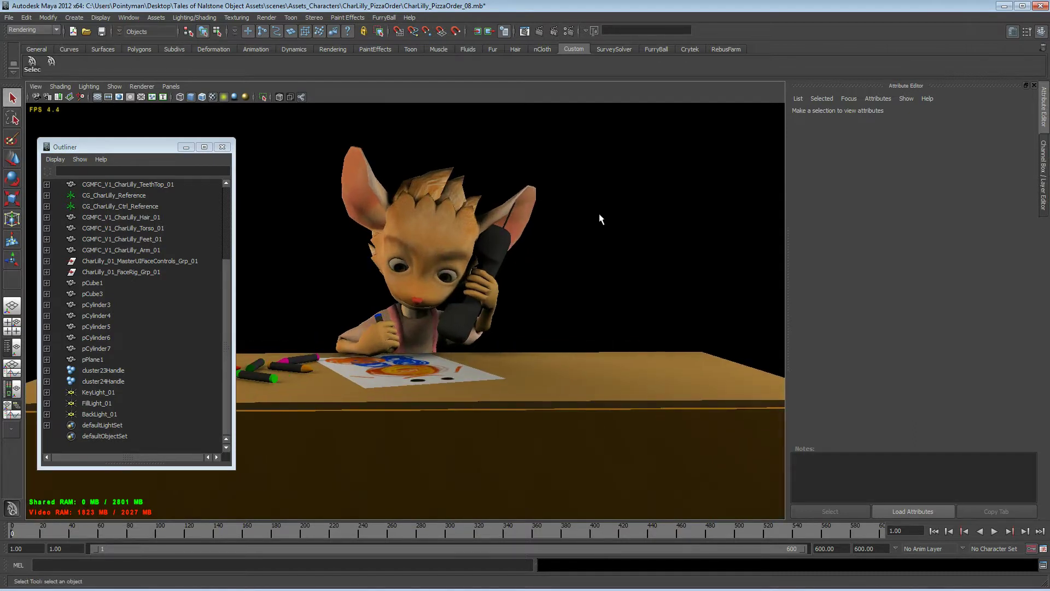
left_click(147, 88)
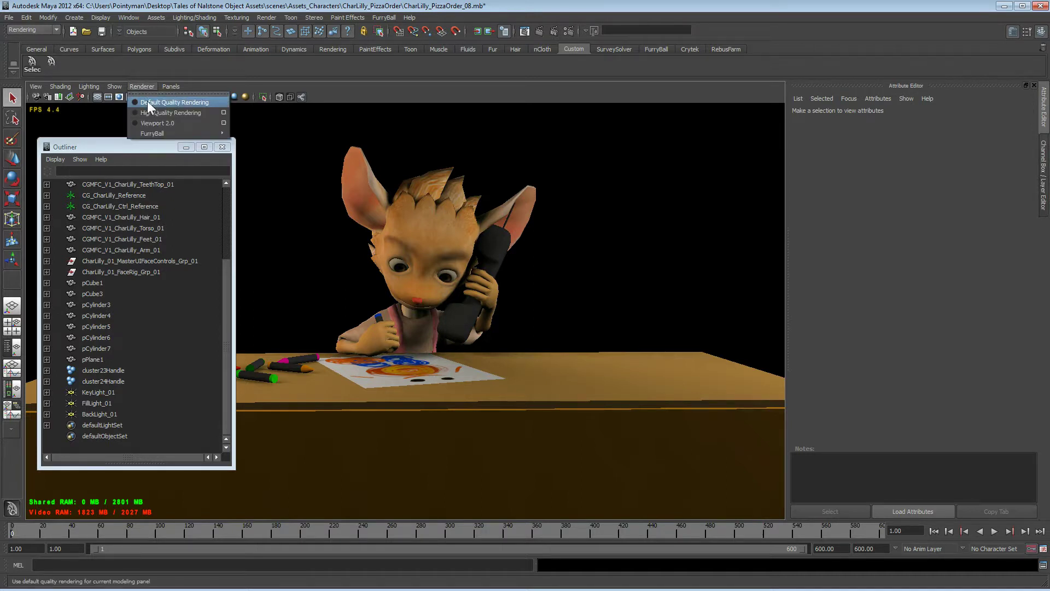
left_click(97, 391)
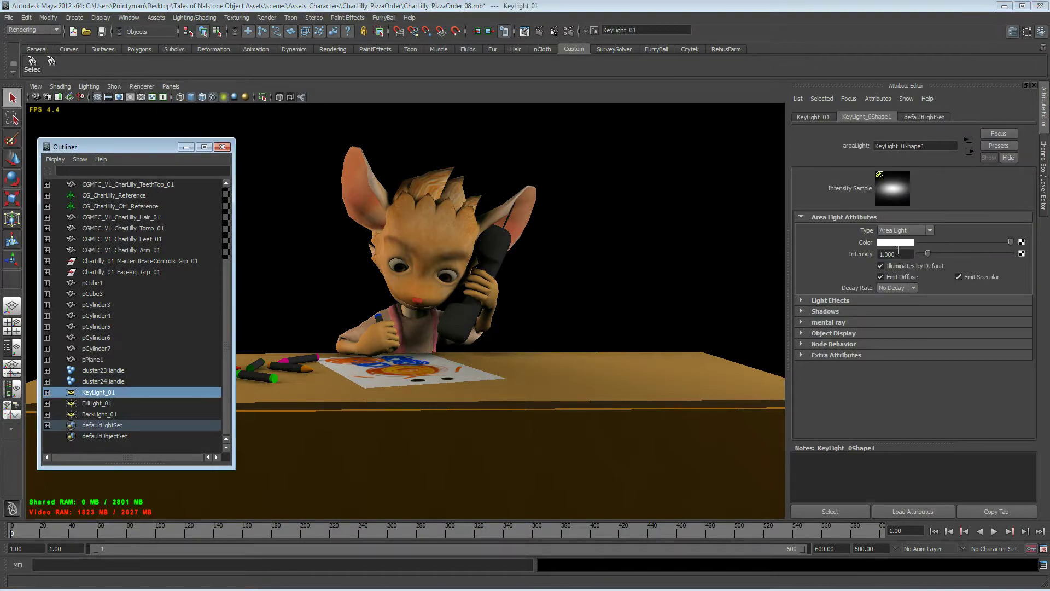
left_click_drag(438, 266, 435, 259, "alt")
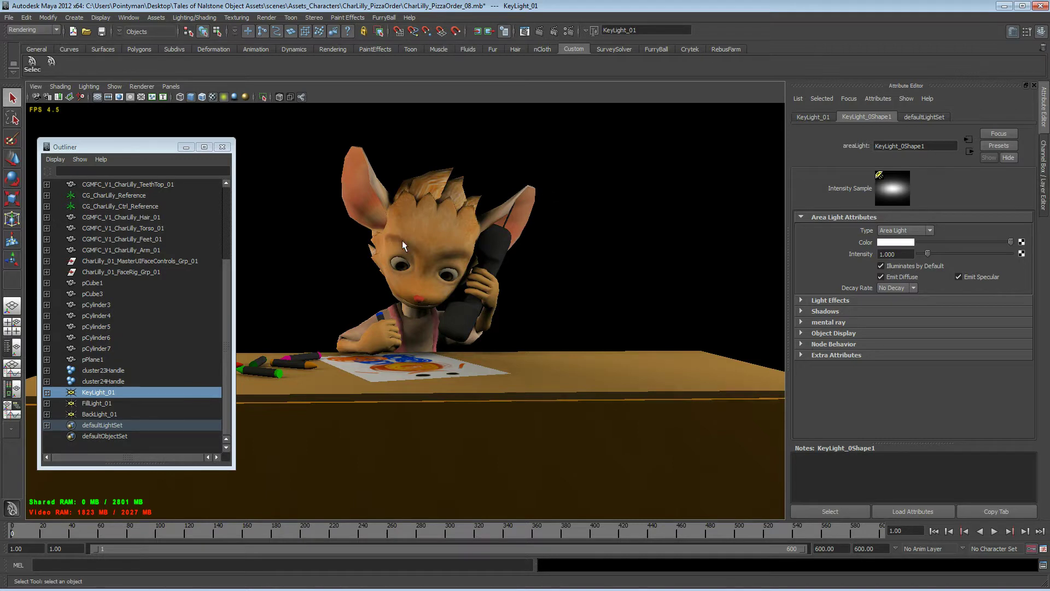
left_click_drag(402, 241, 420, 253, "alt")
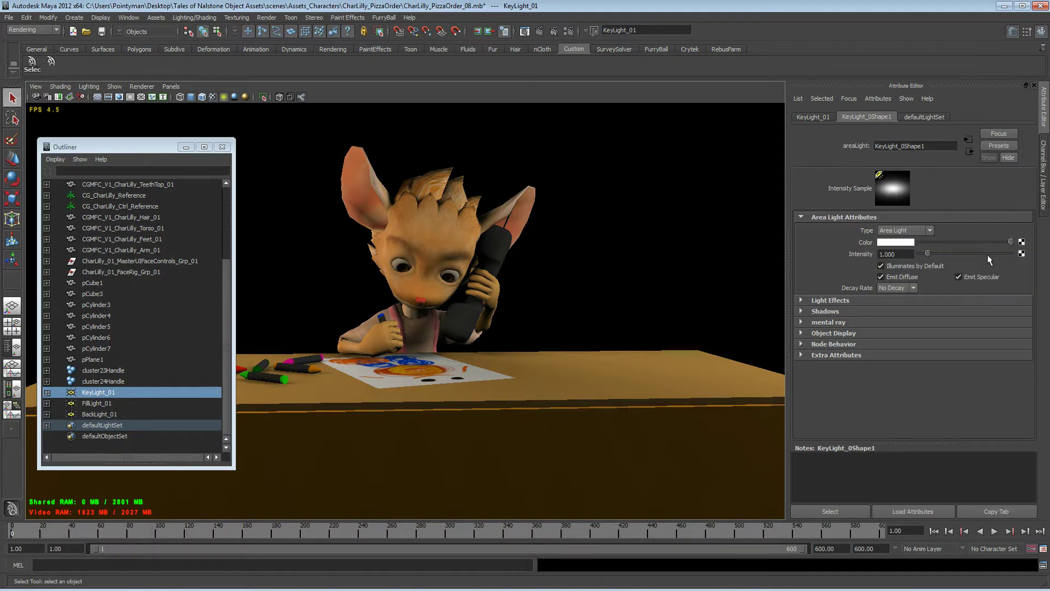
left_click(891, 242)
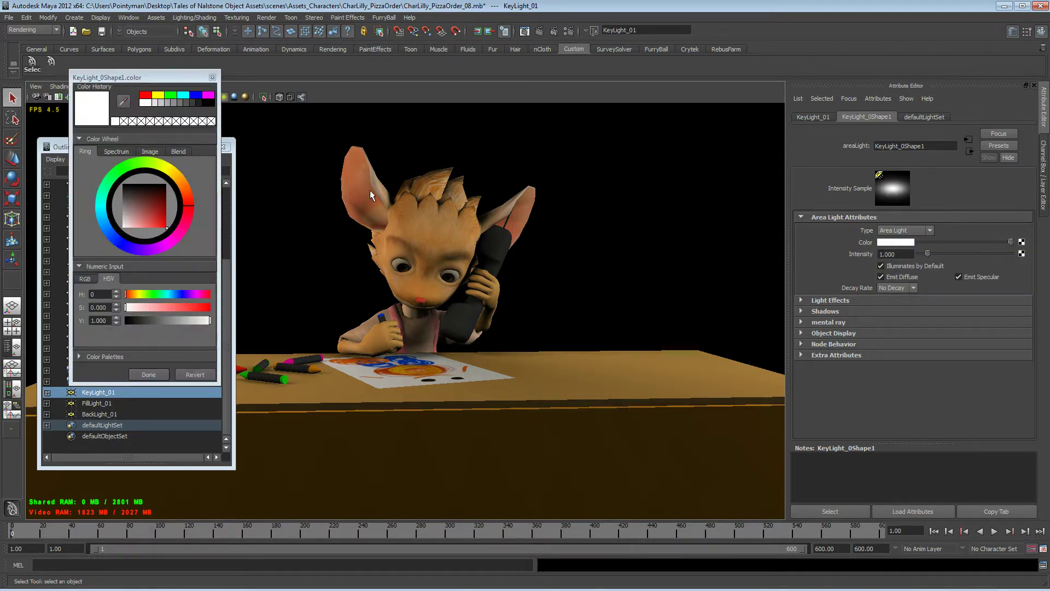
left_click(181, 176)
left_click_drag(144, 223, 129, 228)
left_click(147, 374)
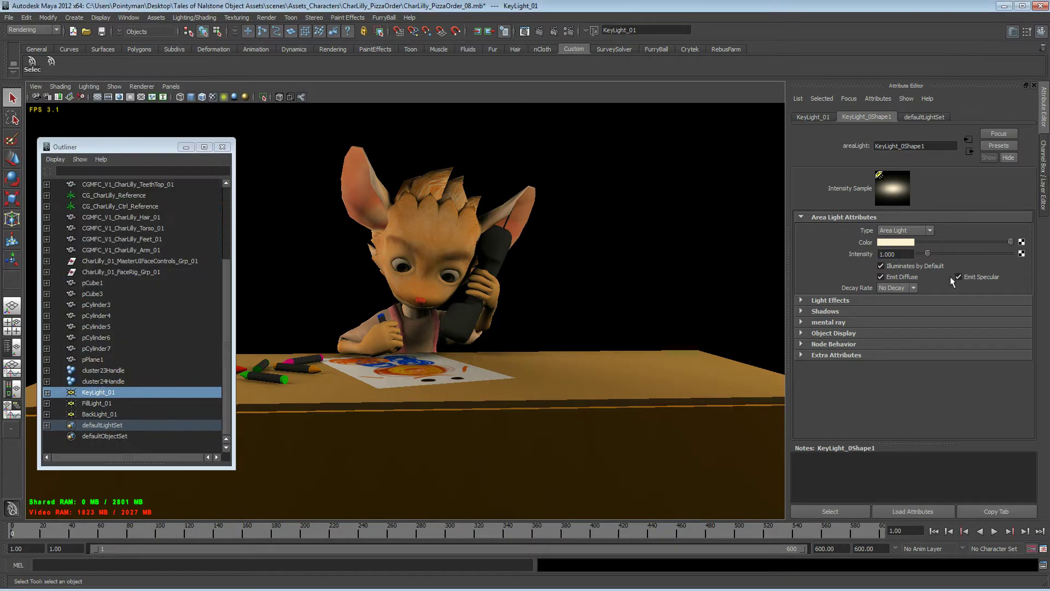
Step: Set the key light's intensity to 1.190 and check the character's face up close
left_click_drag(928, 252, 931, 253)
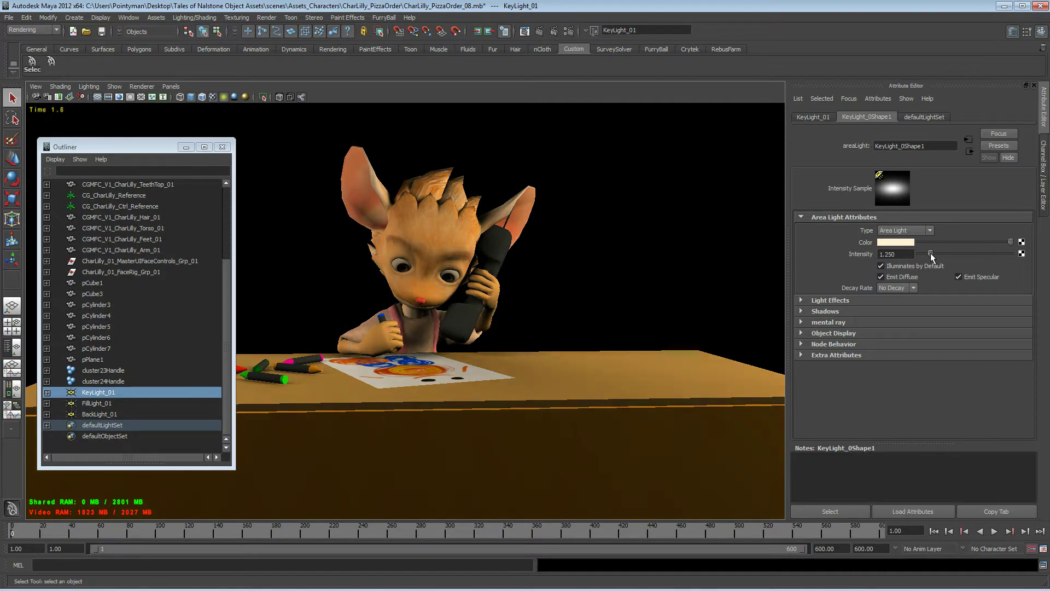
left_click_drag(474, 278, 445, 243, "alt")
right_click_drag(586, 268, 620, 272, "alt")
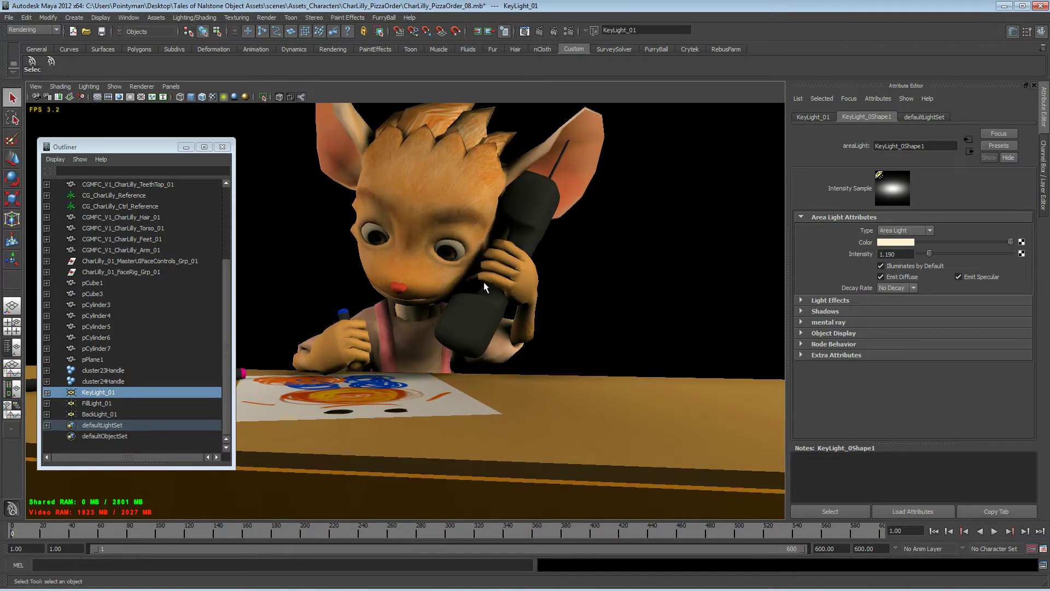
Step: Turn the key light's depth map shadows off and back on to compare their effect on the character
left_click(827, 311)
left_click(912, 348)
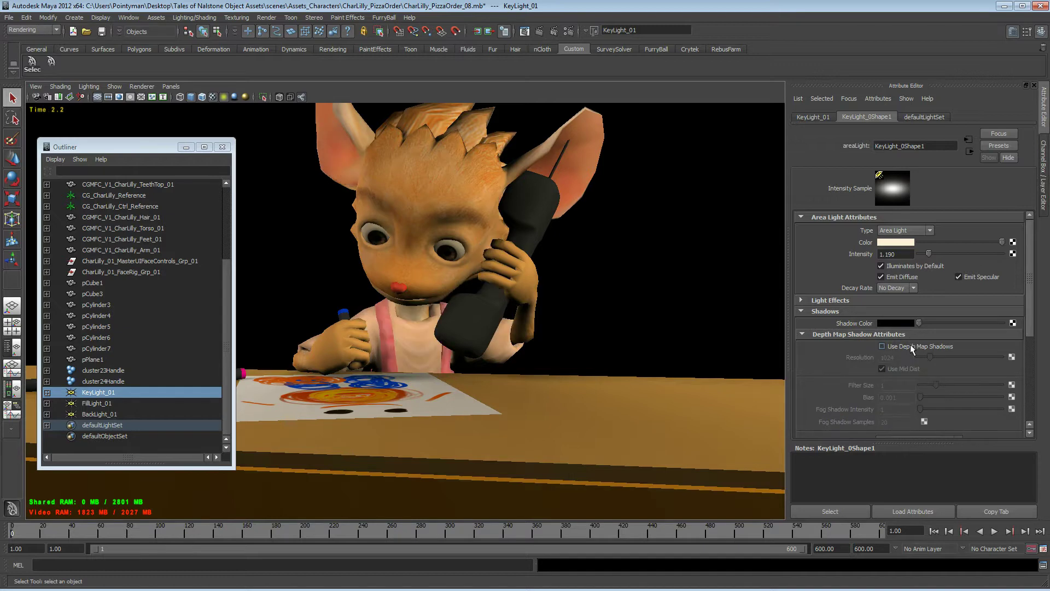
left_click(911, 347)
left_click_drag(484, 234, 506, 227, "alt")
Step: Shift the fill light's color hue slightly to a pale warm yellow
left_click(97, 403)
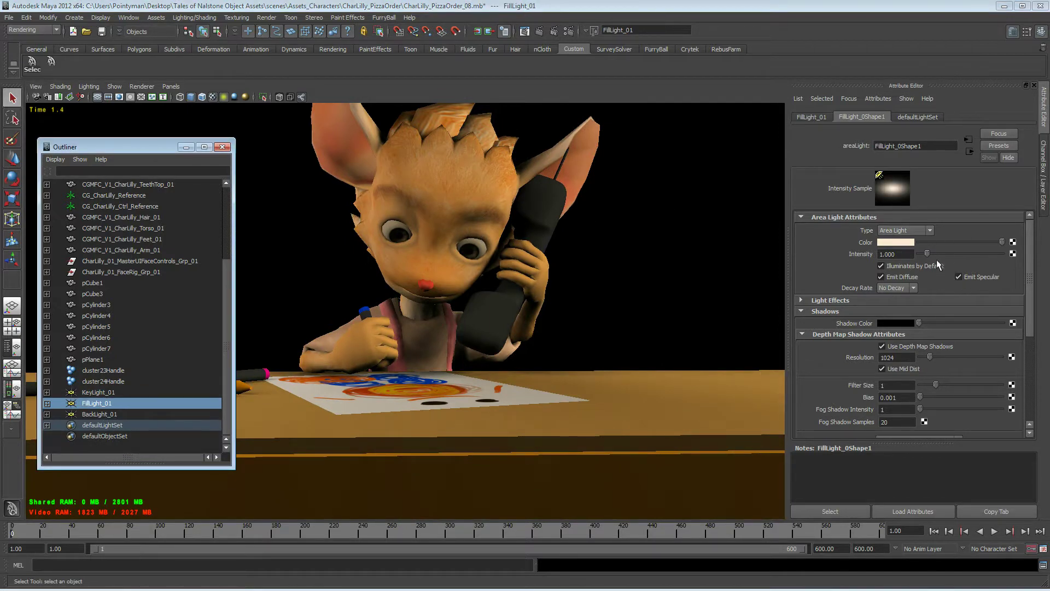
left_click(902, 241)
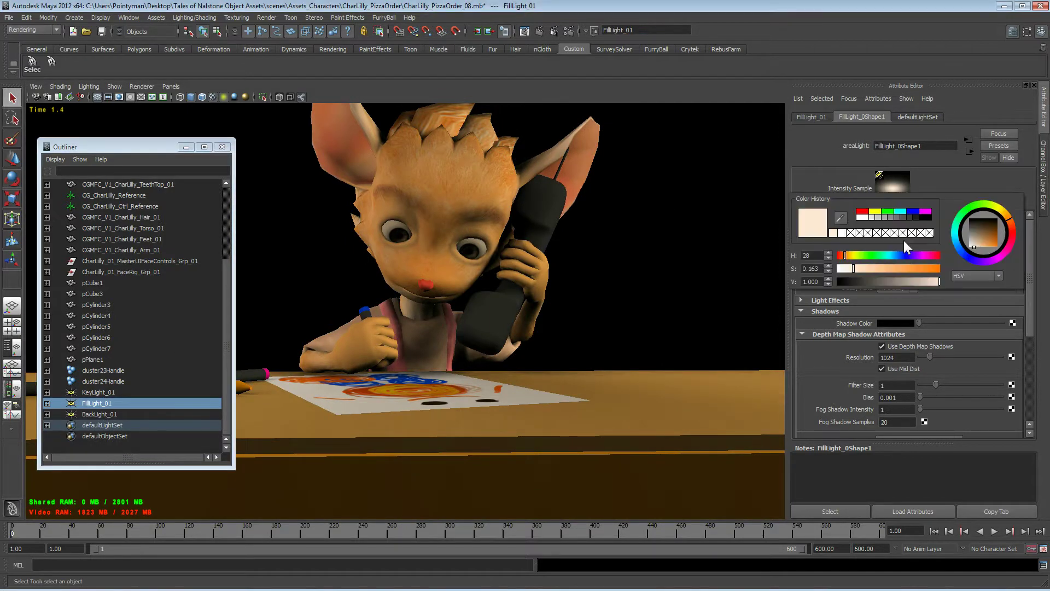
left_click(1009, 219)
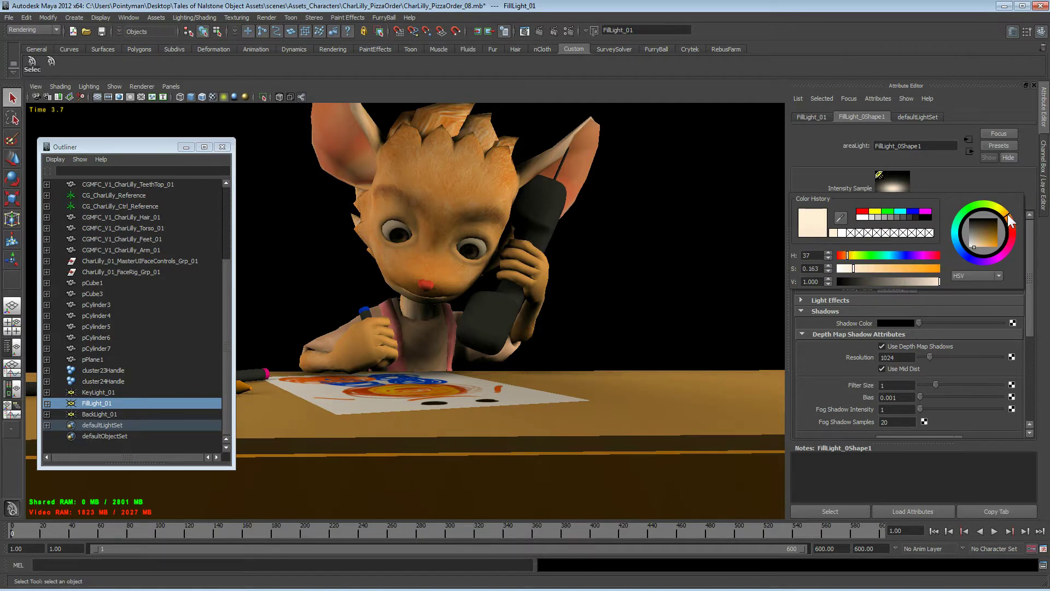
left_click_drag(1009, 219, 1011, 223)
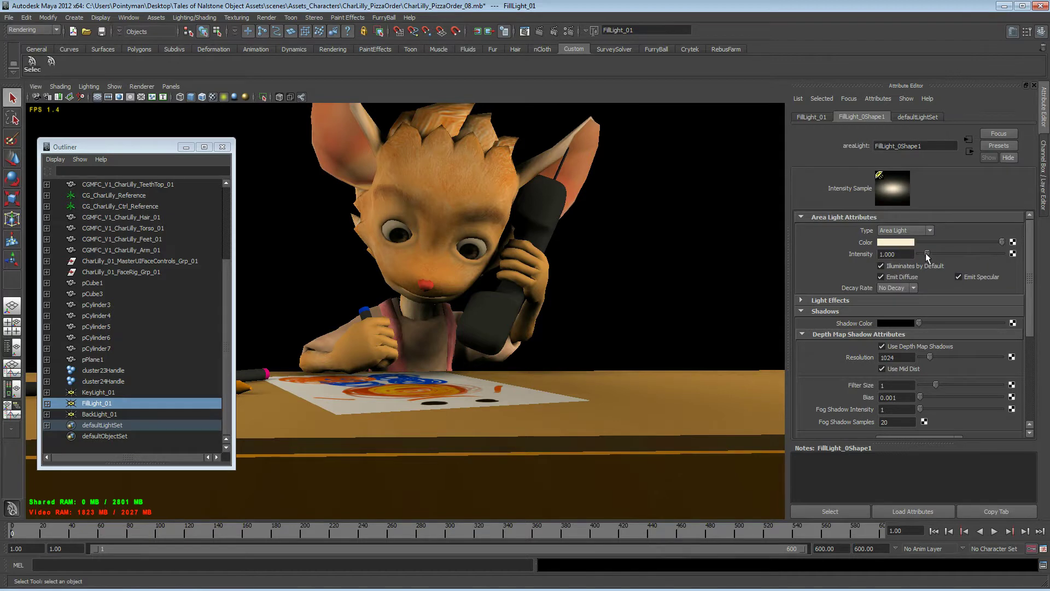
Step: Test the fill light at zero intensity and set its intensity to 0.789
left_click_drag(926, 253, 911, 253)
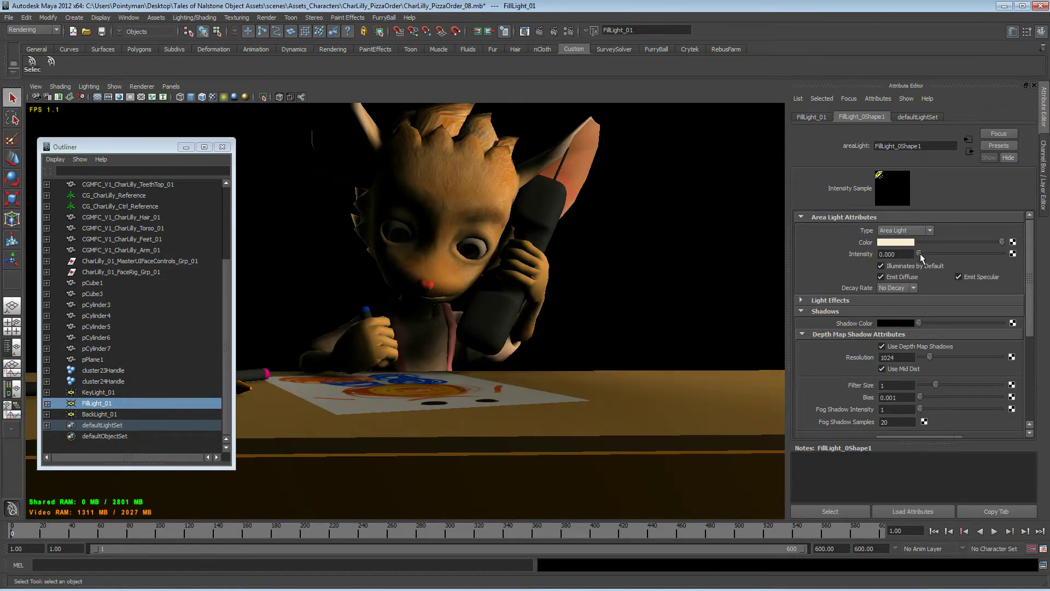
left_click_drag(920, 254, 924, 254)
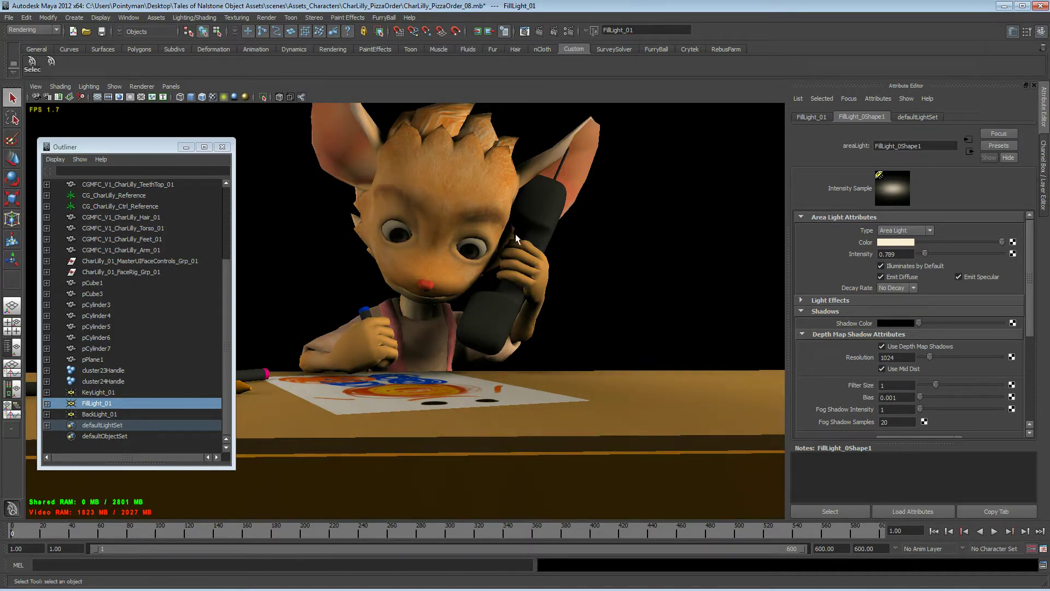
left_click_drag(517, 239, 576, 236, "alt")
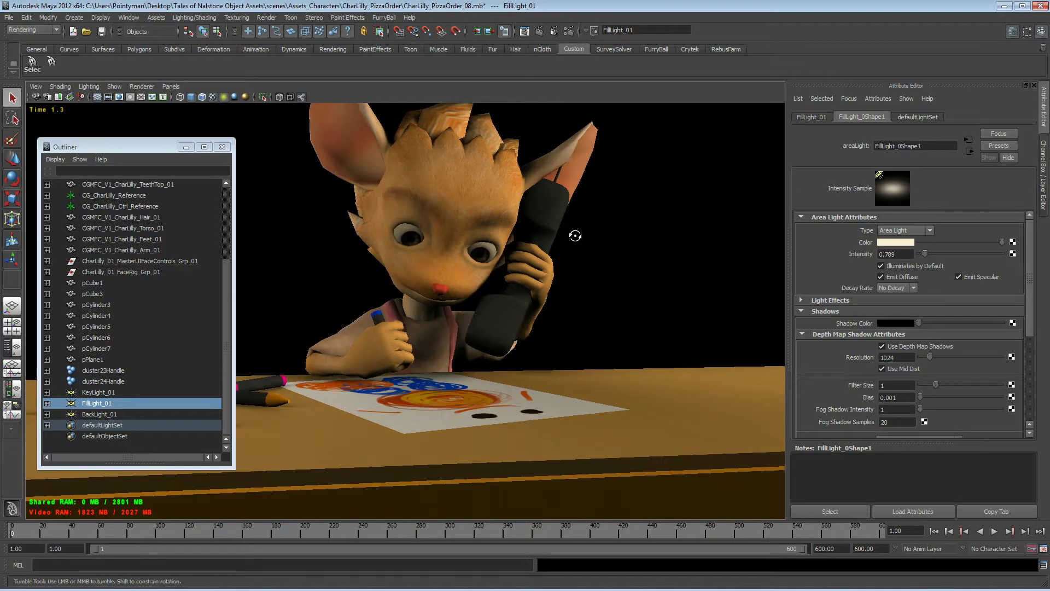
Step: Try raising the back light's intensity to 6.711 and inspect the rim highlights on the character
left_click(109, 415)
left_click(893, 241)
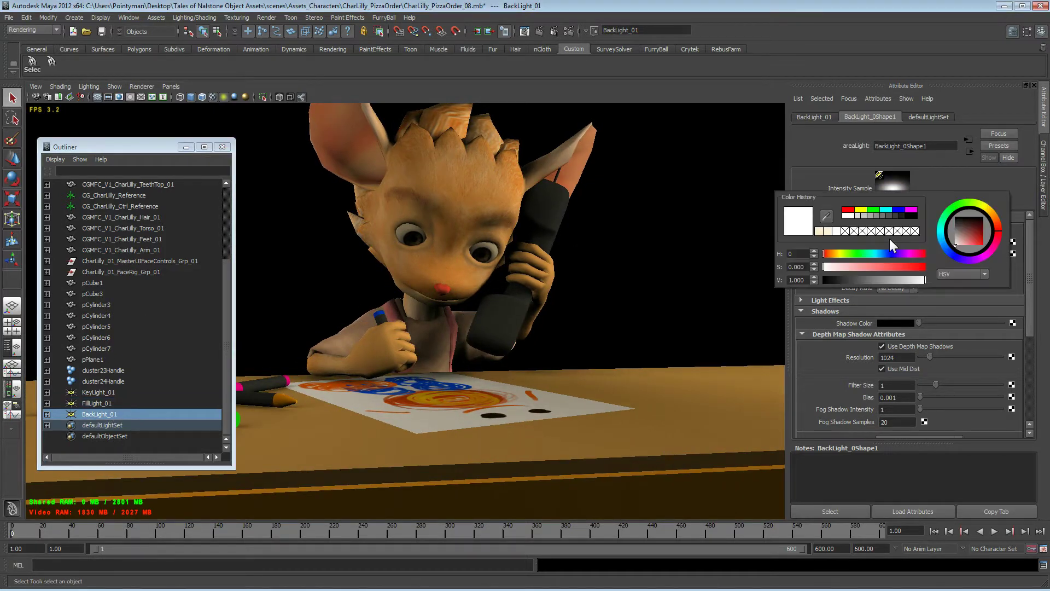
left_click_drag(476, 188, 402, 185, "alt")
right_click_drag(402, 185, 293, 185, "alt")
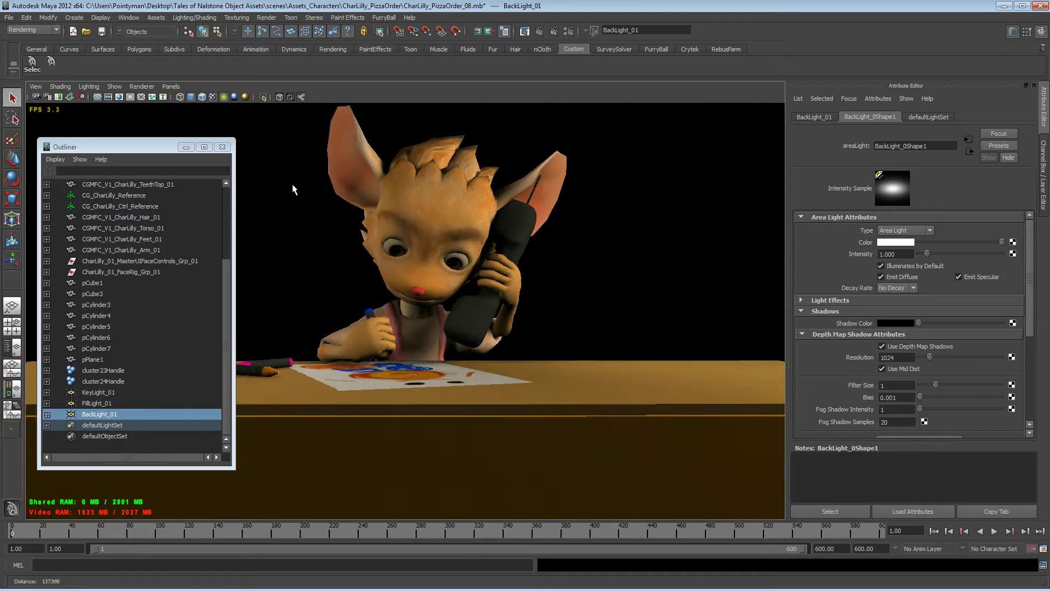
left_click_drag(928, 251, 973, 252)
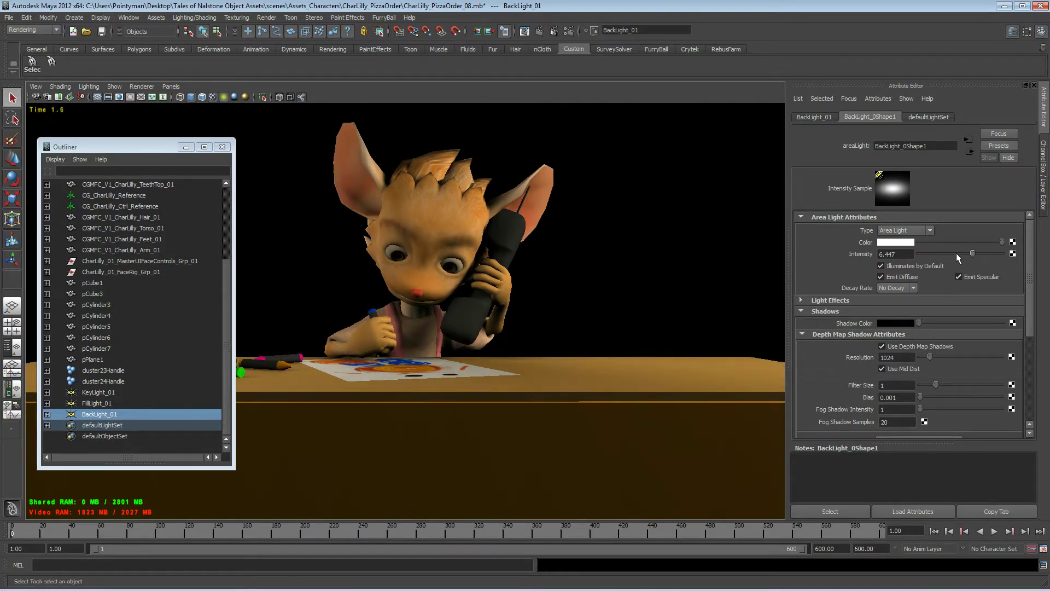
left_click(956, 253)
left_click_drag(956, 252, 974, 252)
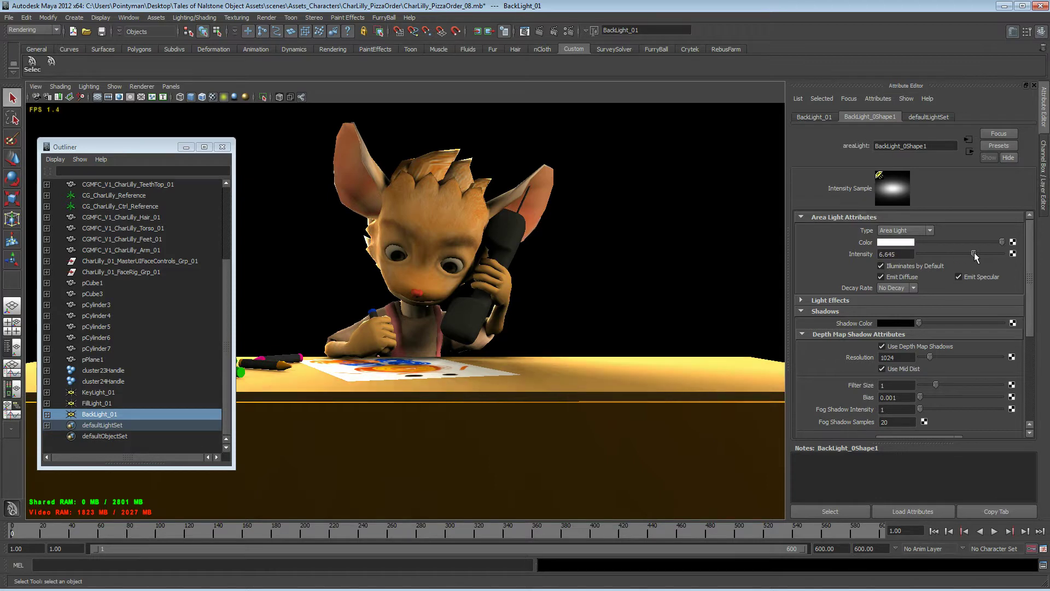
right_click_drag(333, 330, 489, 327, "alt")
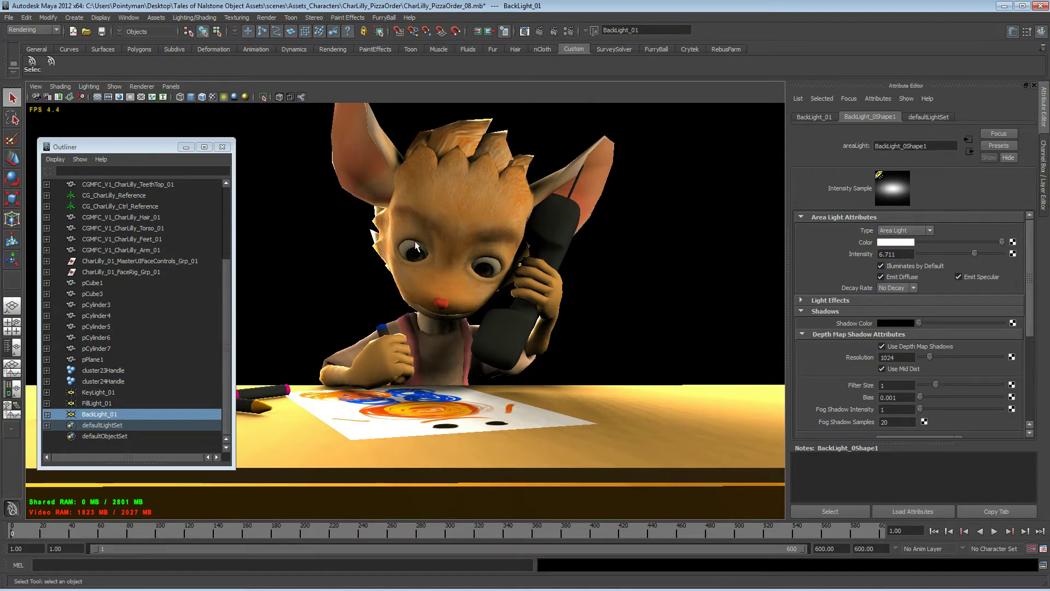
right_click_drag(440, 250, 456, 205, "alt")
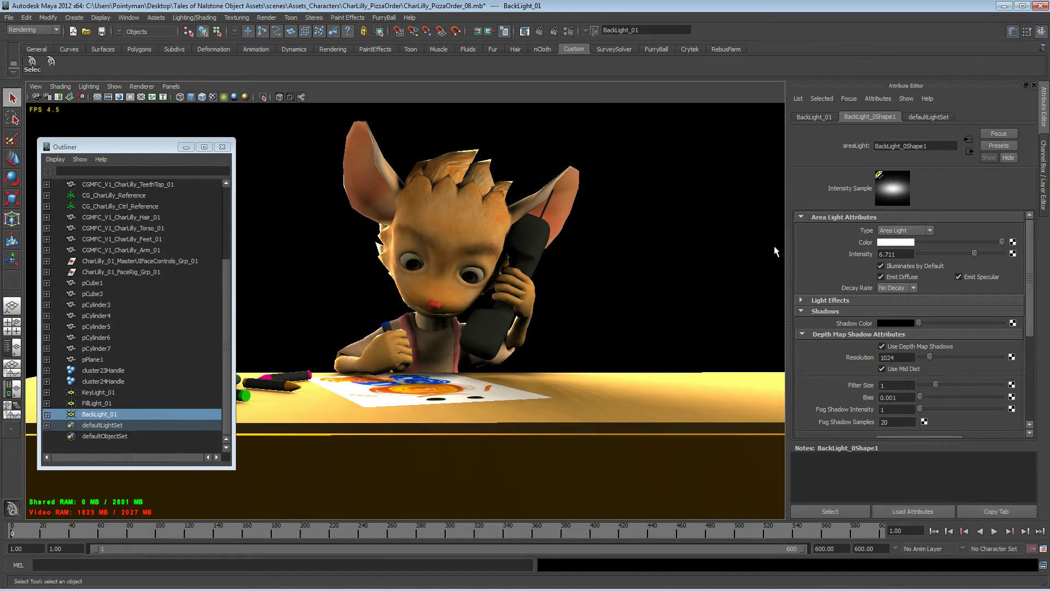
Step: Set the back light's intensity to 1.000, tint its color orange and check the character from behind
left_click_drag(934, 257, 928, 257)
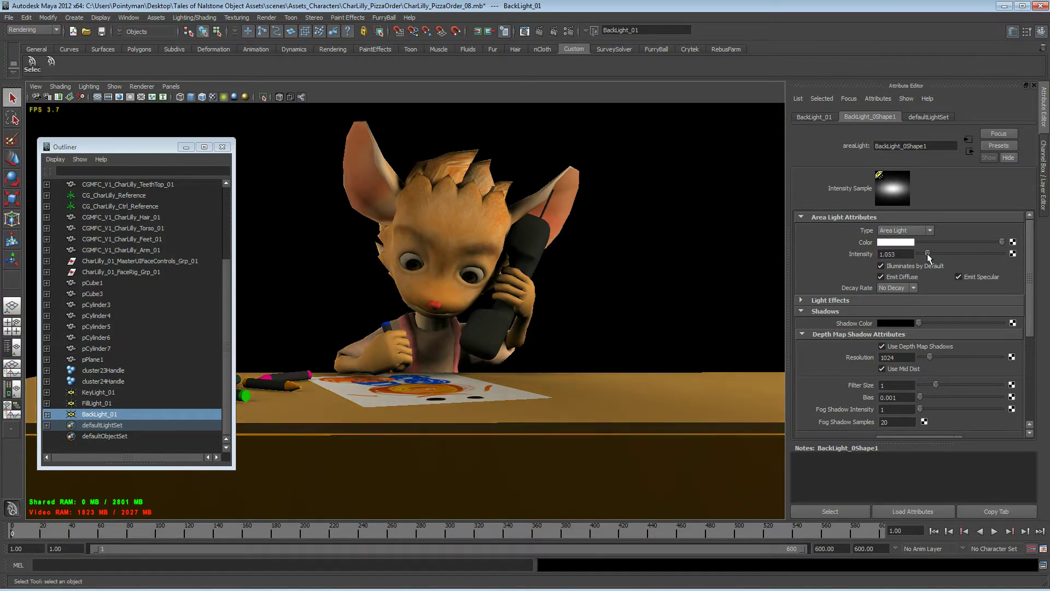
left_click(895, 242)
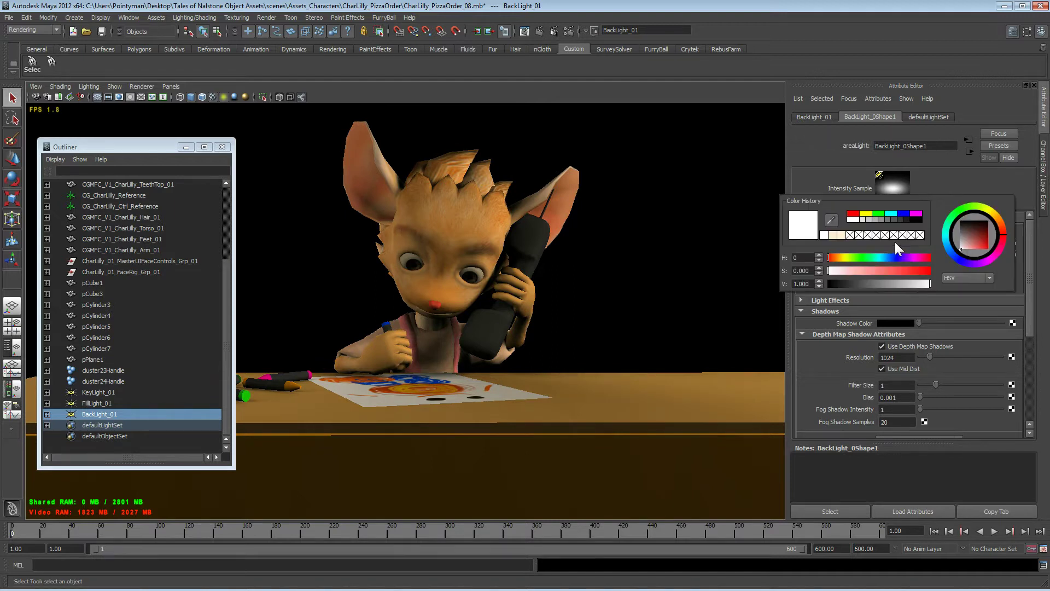
left_click(904, 269)
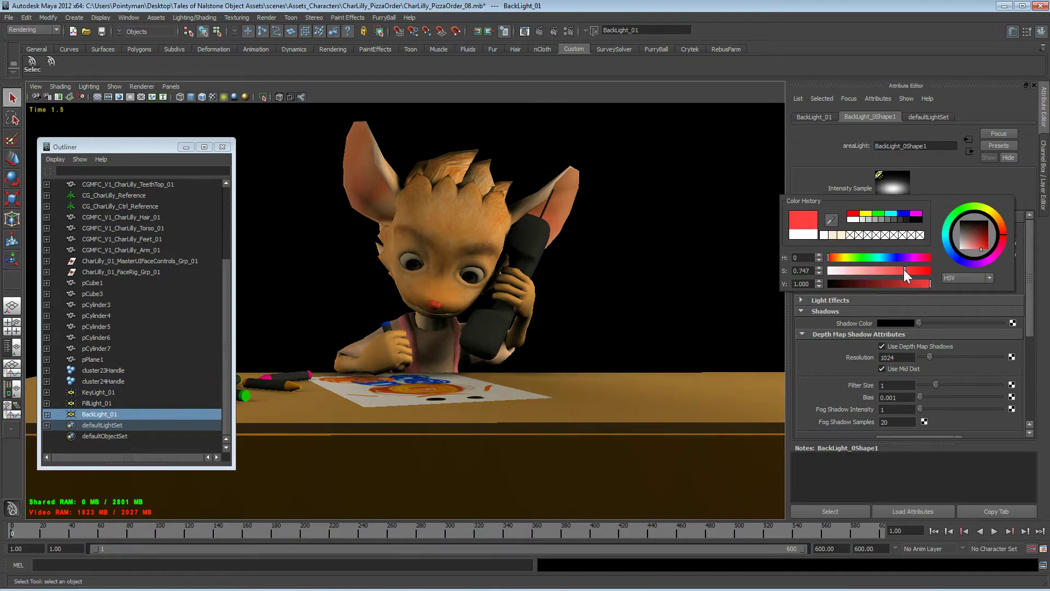
left_click(1001, 222)
left_click_drag(1002, 225, 1001, 223)
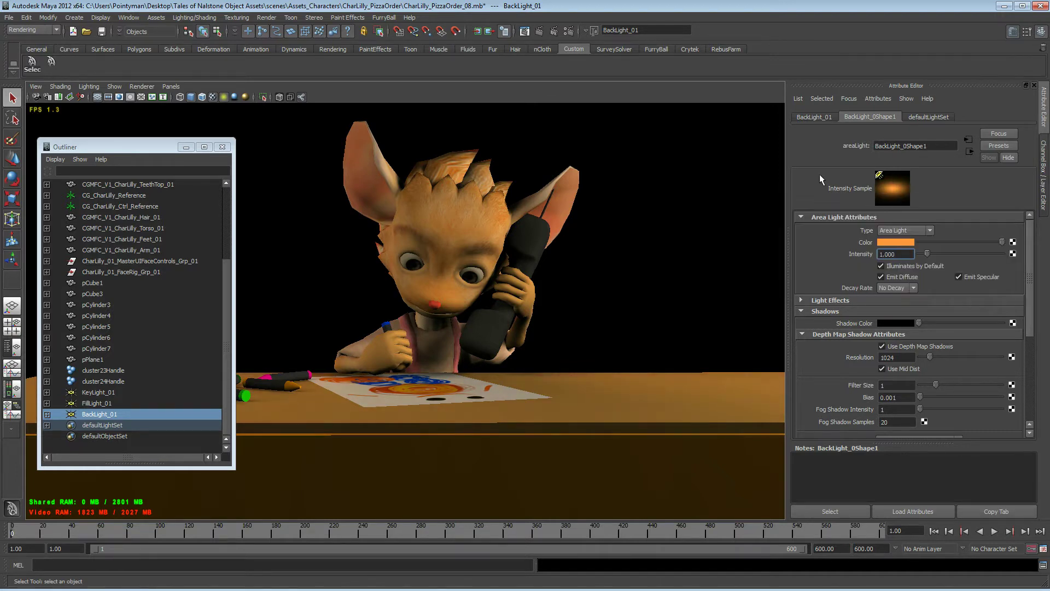
left_click_drag(520, 300, 666, 304, "alt")
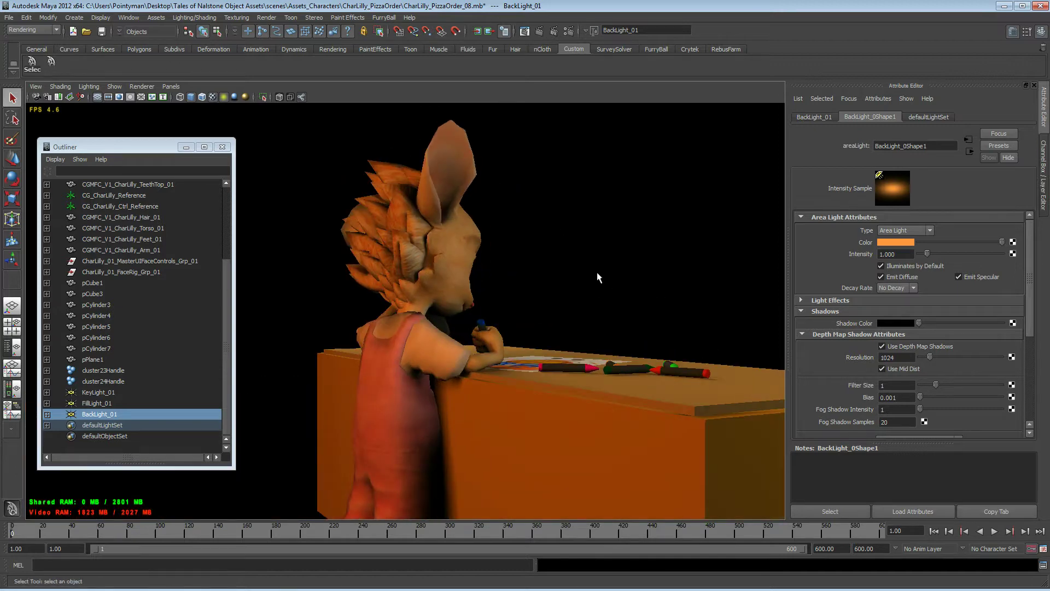
left_click_drag(598, 278, 500, 273, "alt")
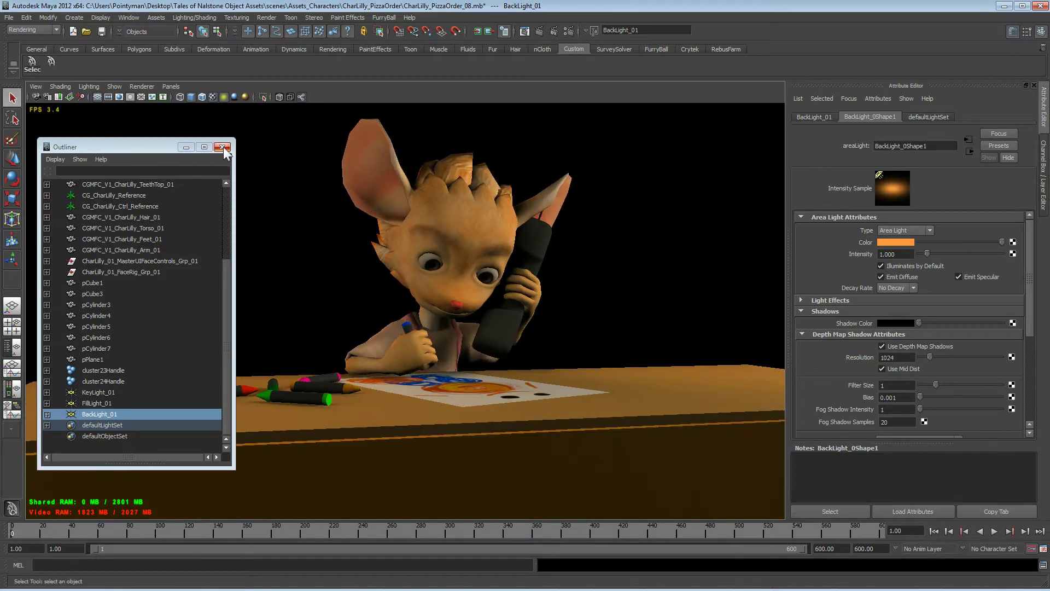
Step: Return the viewport to its default renderer and create a point light in the scene
left_click(138, 85)
left_click(156, 101)
left_click_drag(565, 290, 563, 306, "alt")
right_click_drag(563, 306, 472, 260, "alt")
right_click(518, 258)
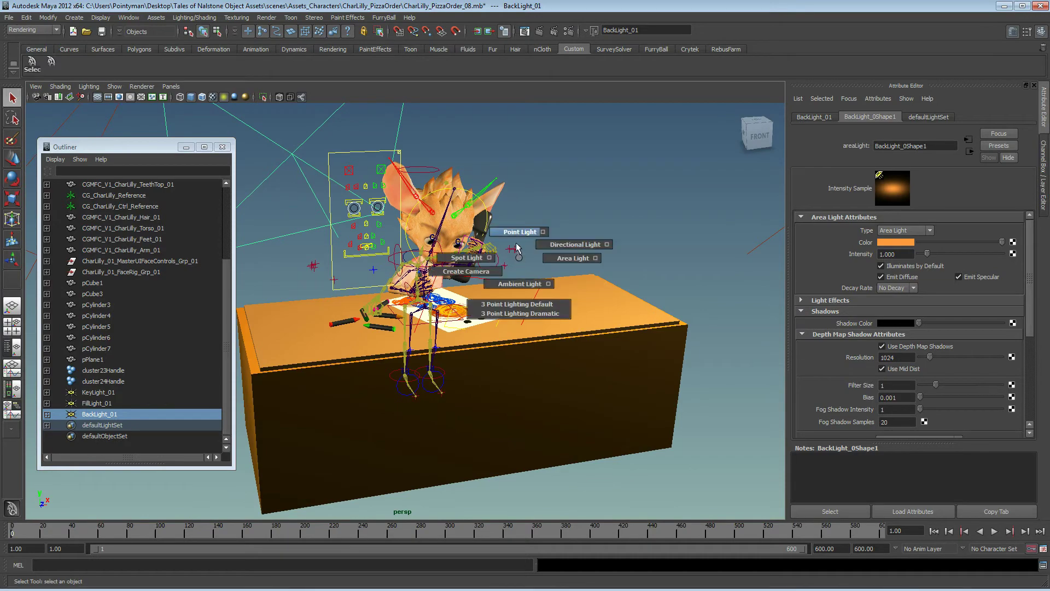
left_click(518, 232)
Step: Move the point light behind and above the character, to about -36, 91, -134 cm, checking its placement from the side
left_click_drag(519, 235, 235, 229, "alt")
key("w")
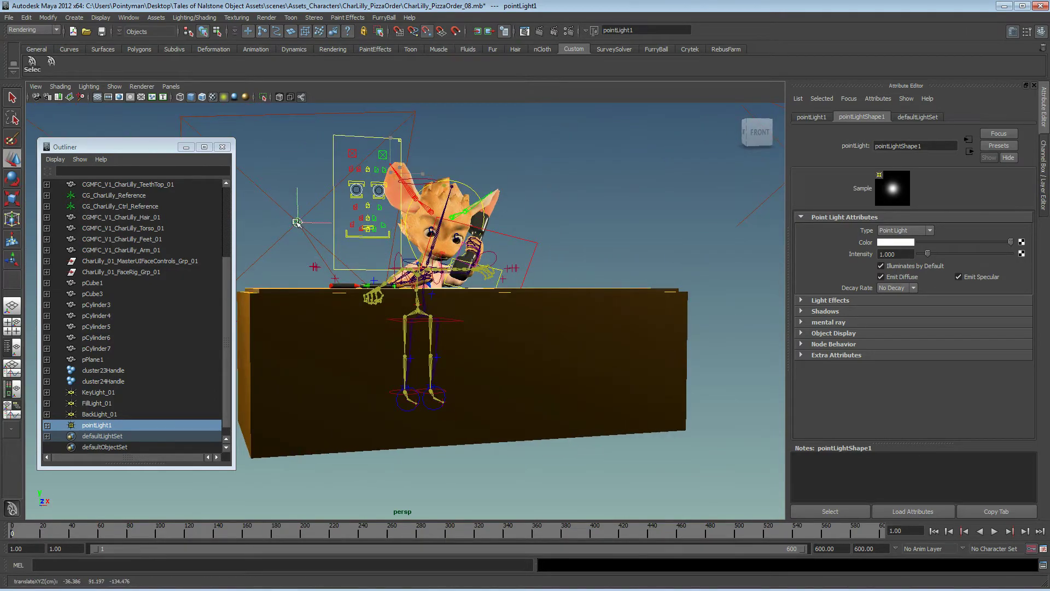
left_click_drag(301, 222, 484, 232, "alt")
middle_click_drag(484, 232, 539, 225, "alt")
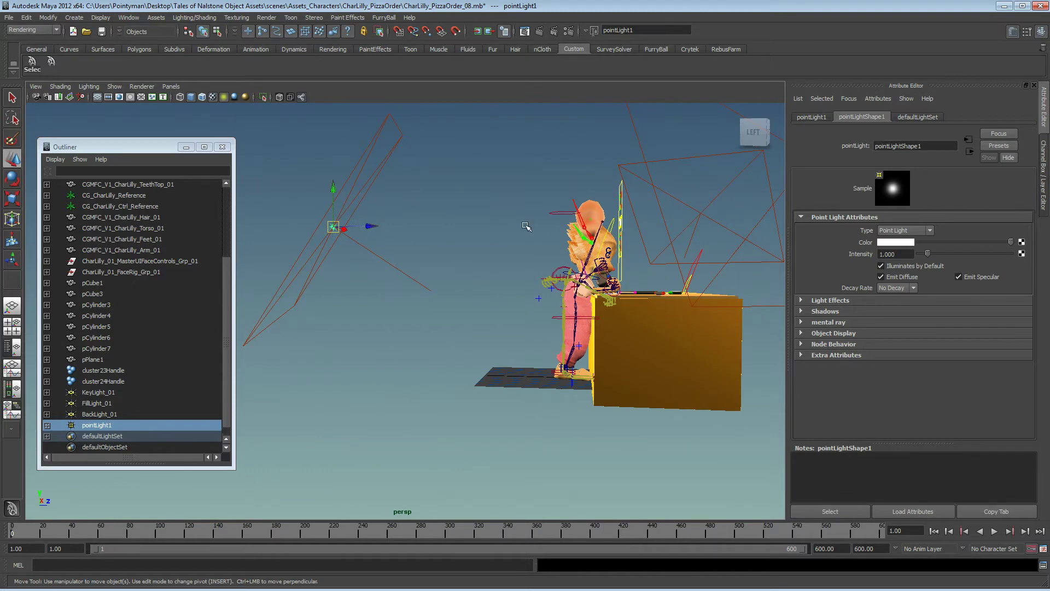
left_click_drag(527, 226, 449, 247, "alt")
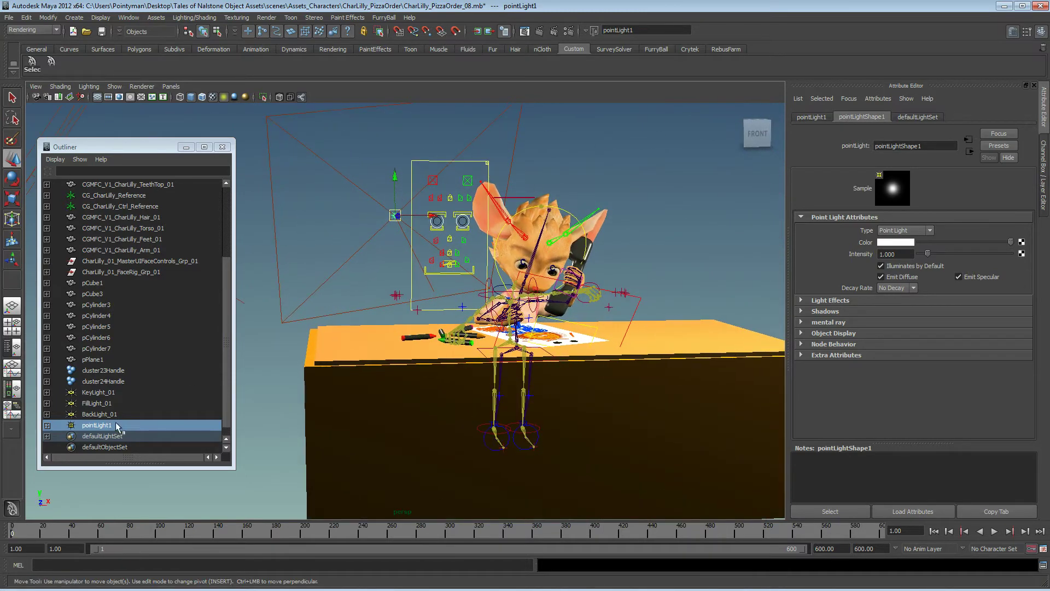
Step: Rename the new point light as BackPoint
double_click(110, 426)
type("BackPoint")
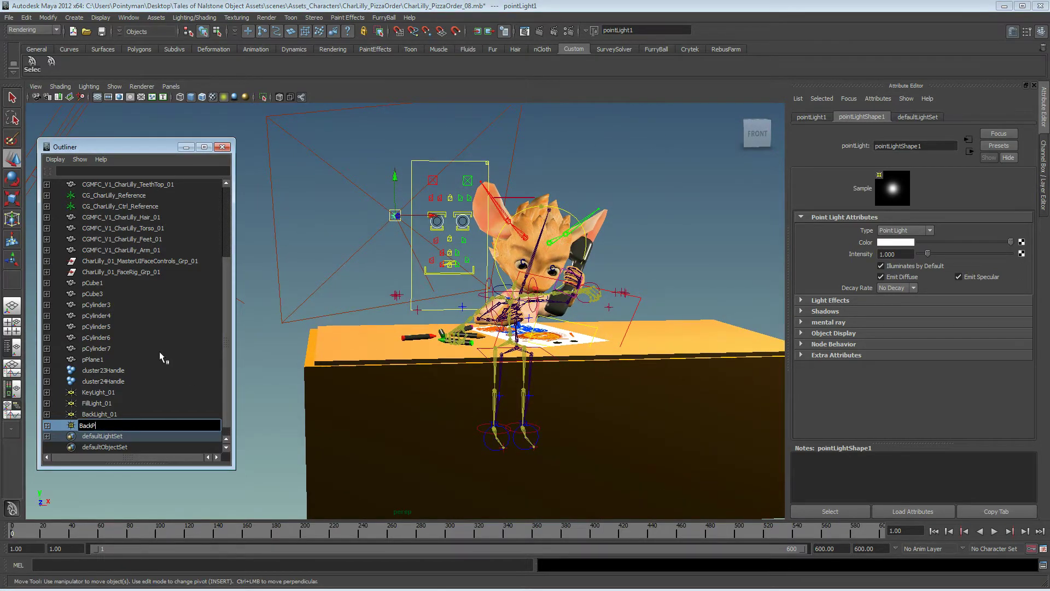
key("Return")
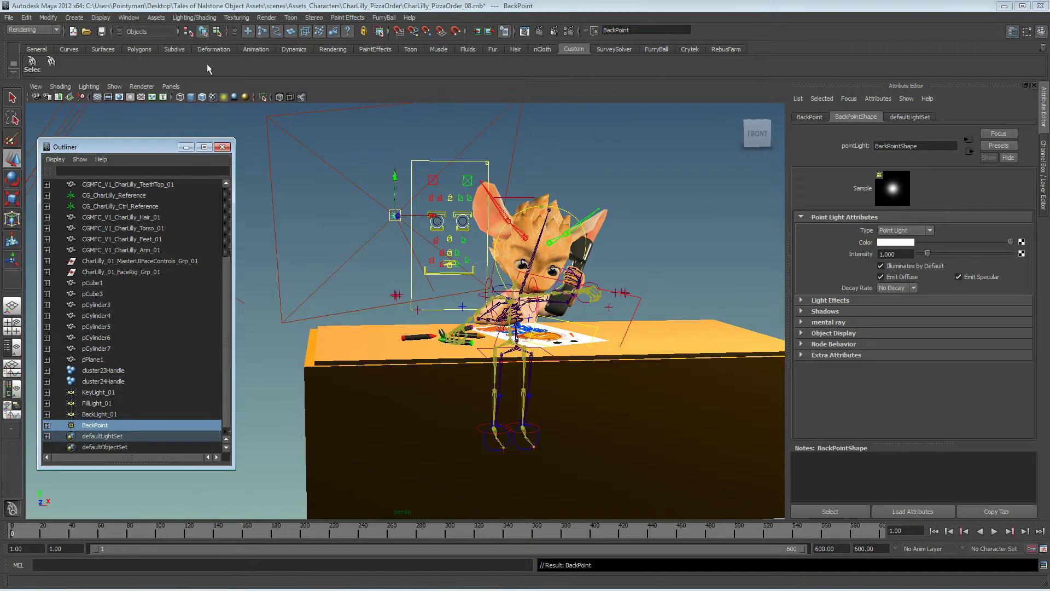
Step: Preview the BackPoint light on the character up close with the FurryBall viewport renderer and undo the last move
left_click(142, 86)
mouse_move(210, 135)
left_click(253, 133)
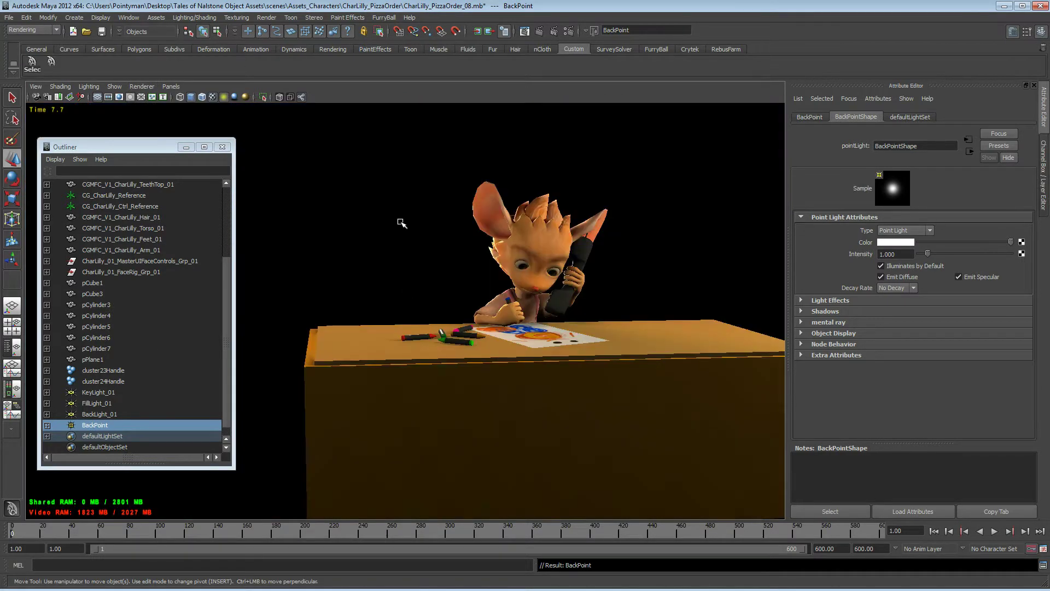
middle_click_drag(403, 277, 418, 275, "alt")
right_click_drag(418, 276, 605, 268, "alt")
middle_click_drag(497, 258, 417, 253, "alt")
left_click_drag(418, 253, 417, 251, "alt")
middle_click_drag(414, 306, 411, 251, "alt")
left_click_drag(411, 250, 467, 270, "alt")
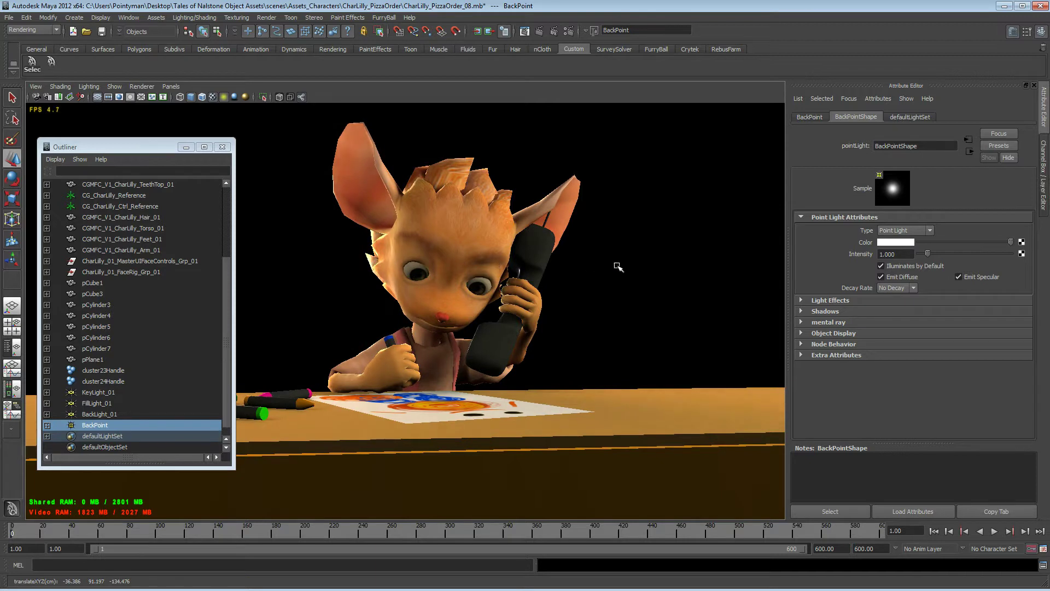
key("ctrl+z")
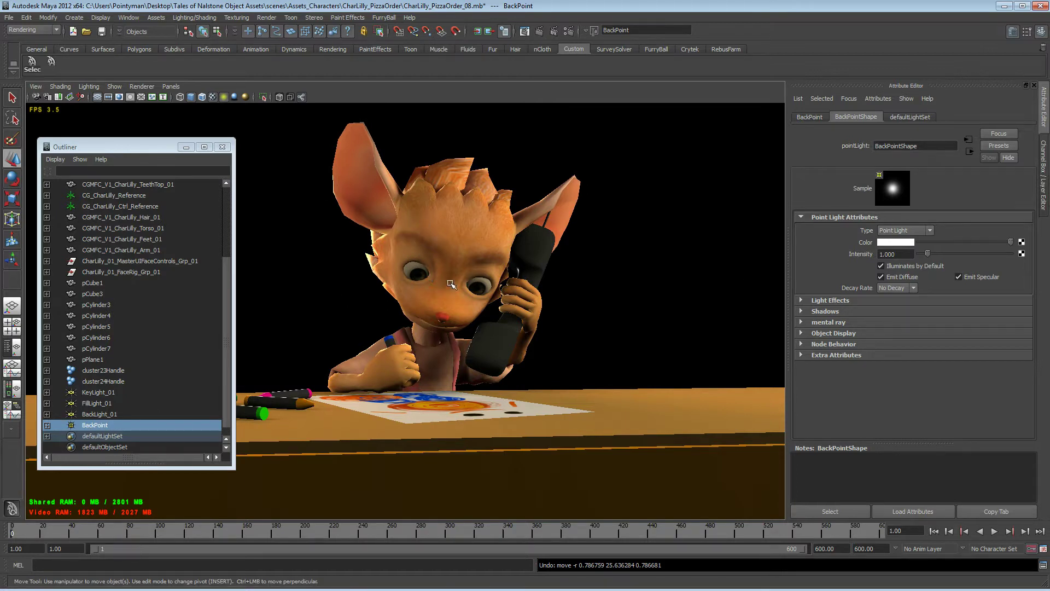
Step: Try a BackPoint intensity of 3.036, view its effect on the character, and undo the intensity change
left_click_drag(928, 253, 952, 253)
left_click_drag(933, 255, 950, 255)
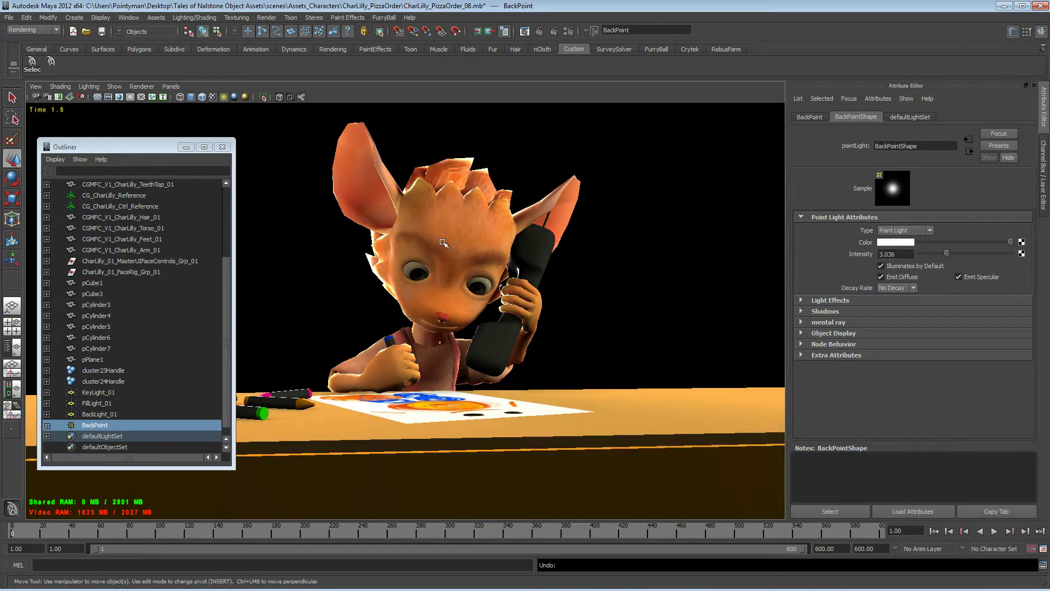
left_click_drag(441, 244, 448, 276, "alt")
key("ctrl+z")
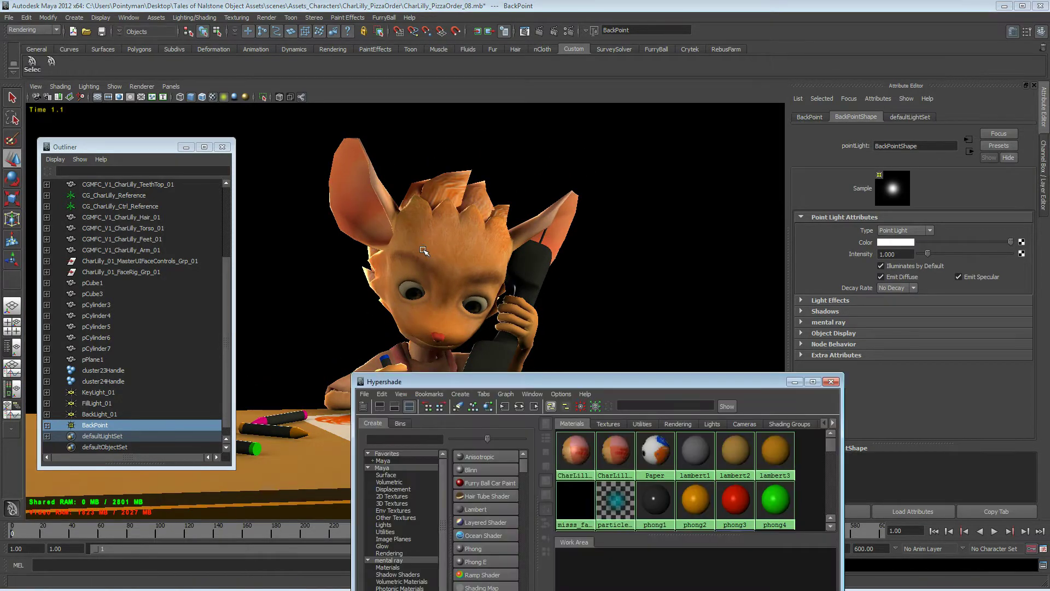
Step: Open the subsurface scattering settings of the Furryball_LillyMaterial node attached to the CharLilly_TextureSkinDiff_01 skin material
left_click(618, 453)
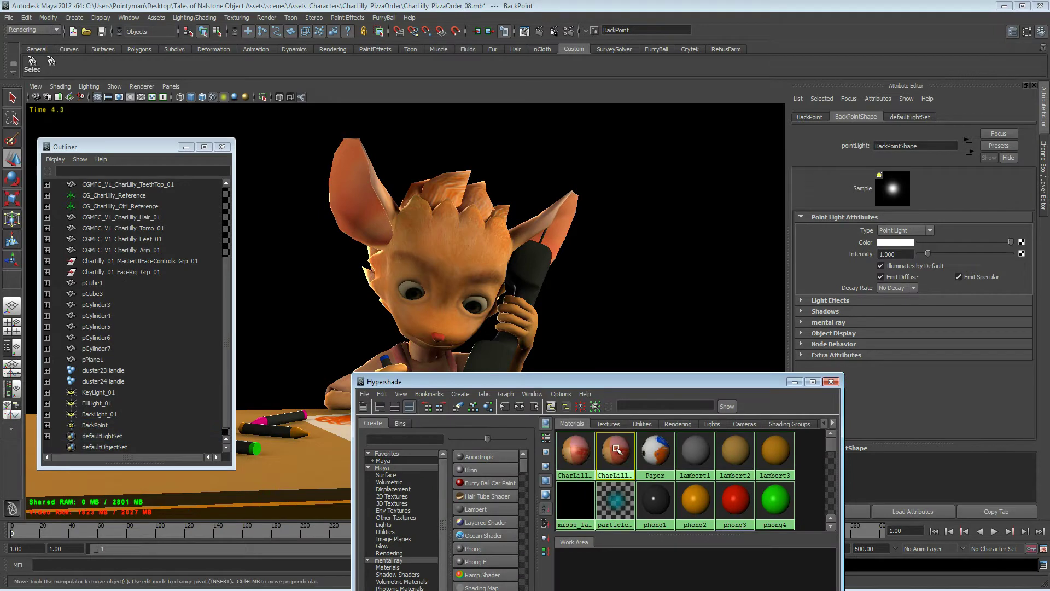
left_click(1033, 116)
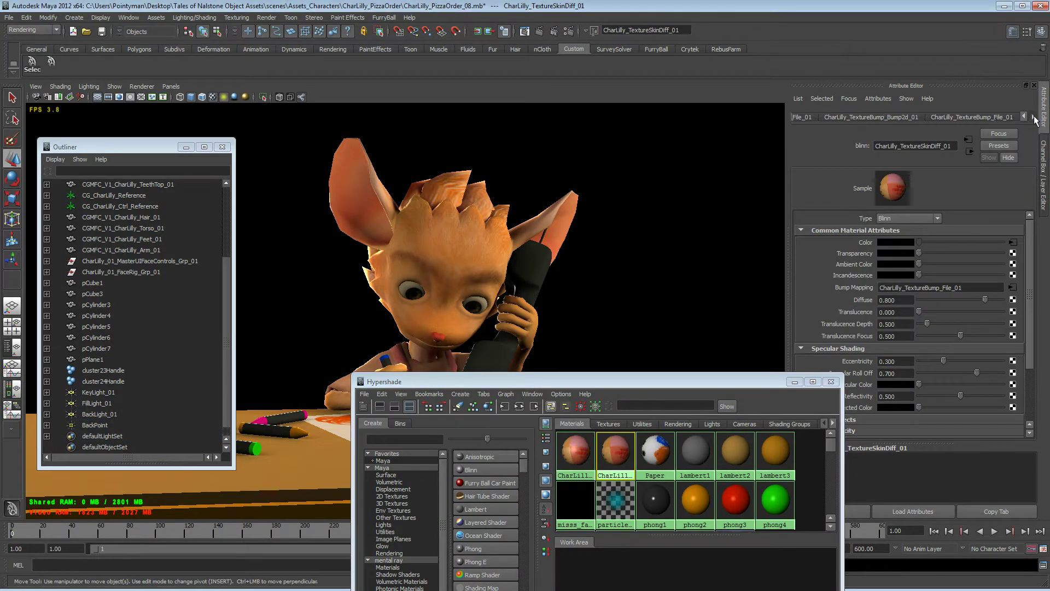
left_click(1032, 116)
left_click(971, 117)
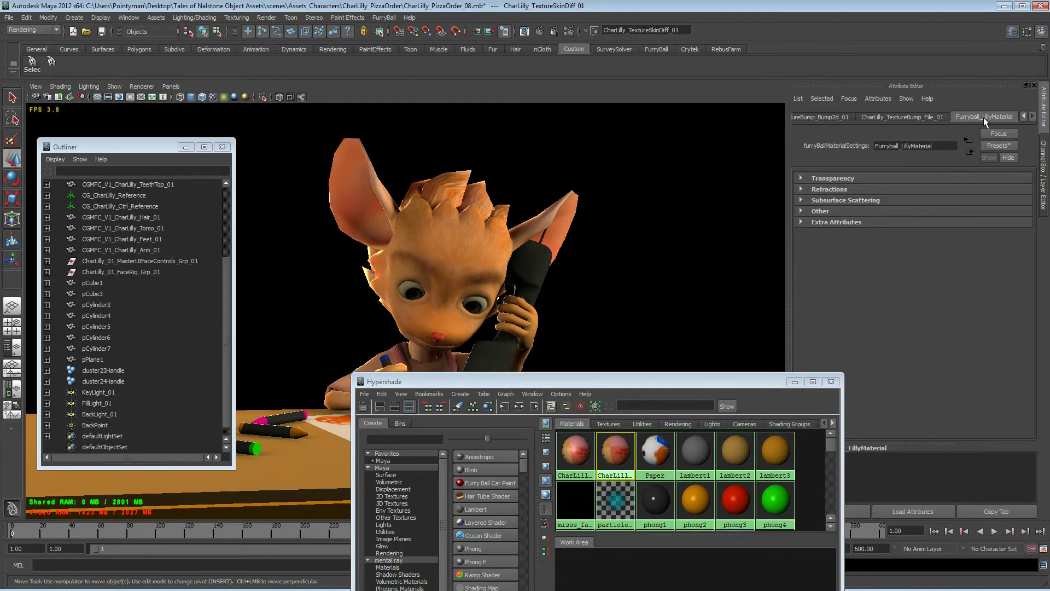
left_click(997, 146)
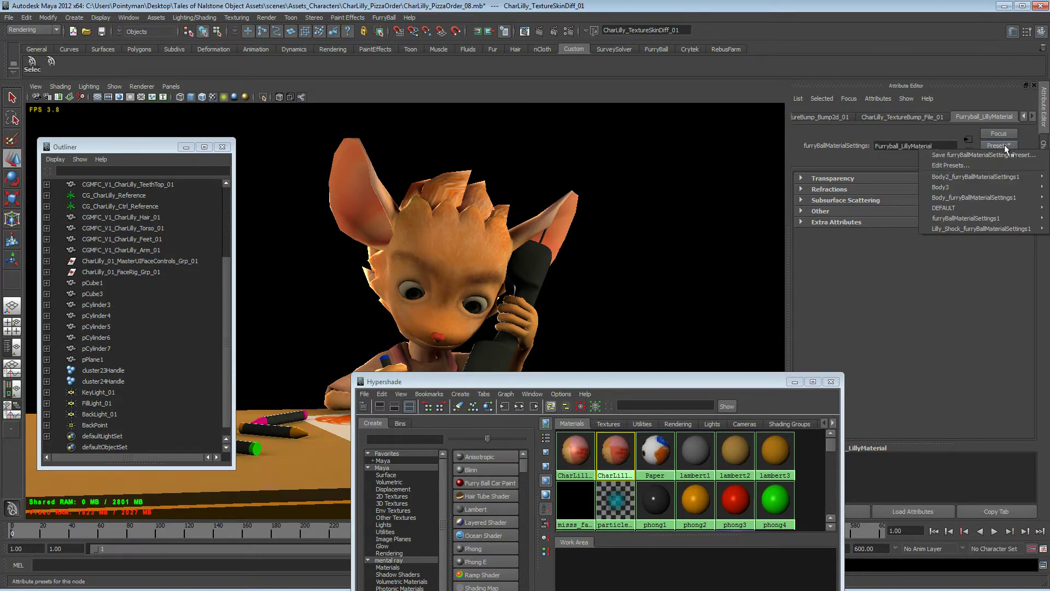
left_click(842, 200)
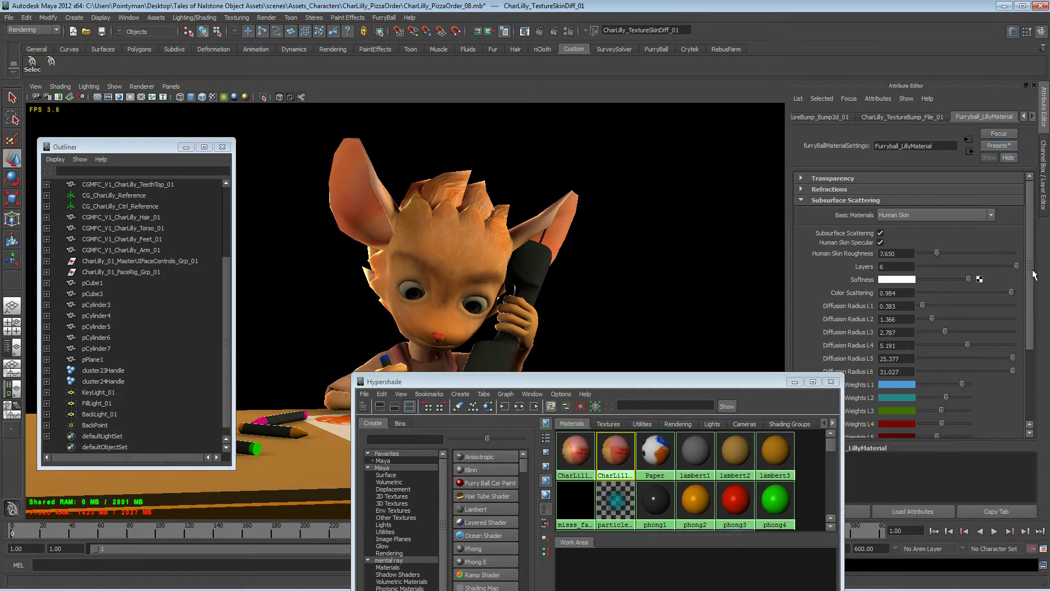
left_click_drag(694, 383, 687, 381)
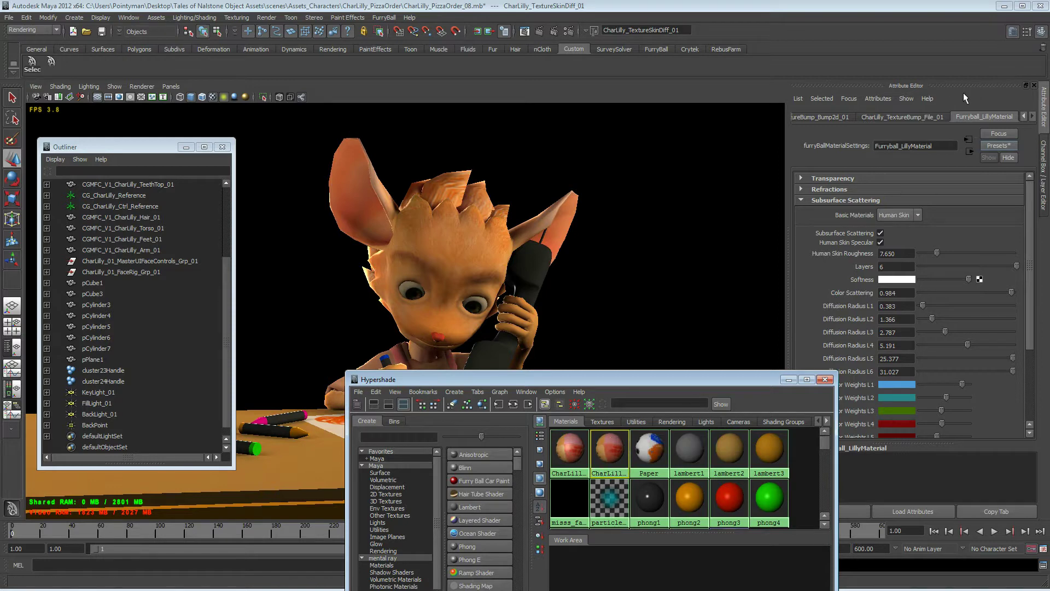
Step: Graph the CharLilly_TextureSkinDiff_01 shader network in the Hypershade and select its Furryball_LillyMaterial node, keeping the character in view
left_click(835, 117)
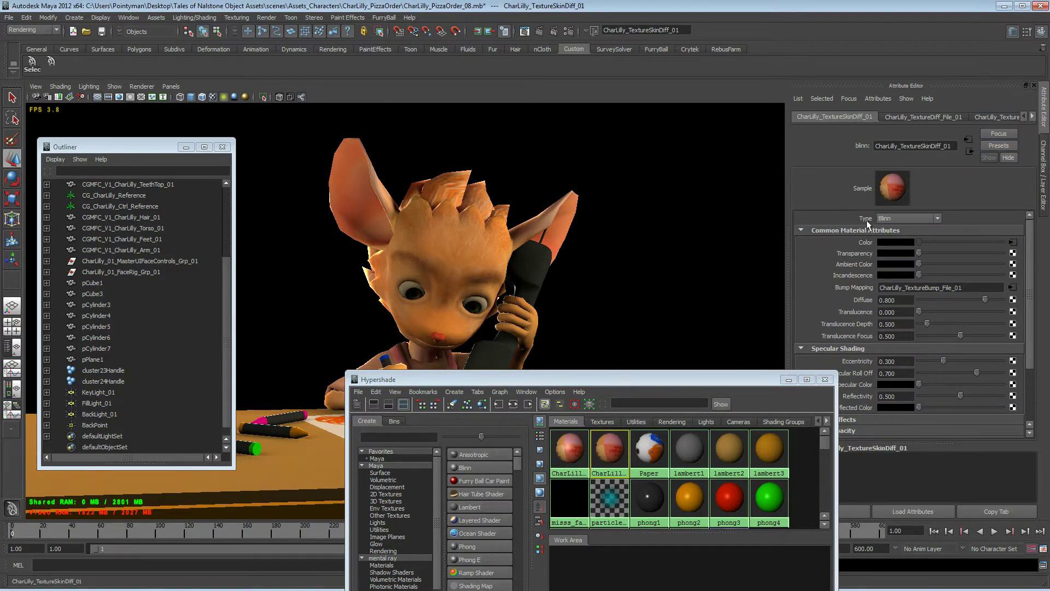
left_click_drag(612, 376, 670, 183)
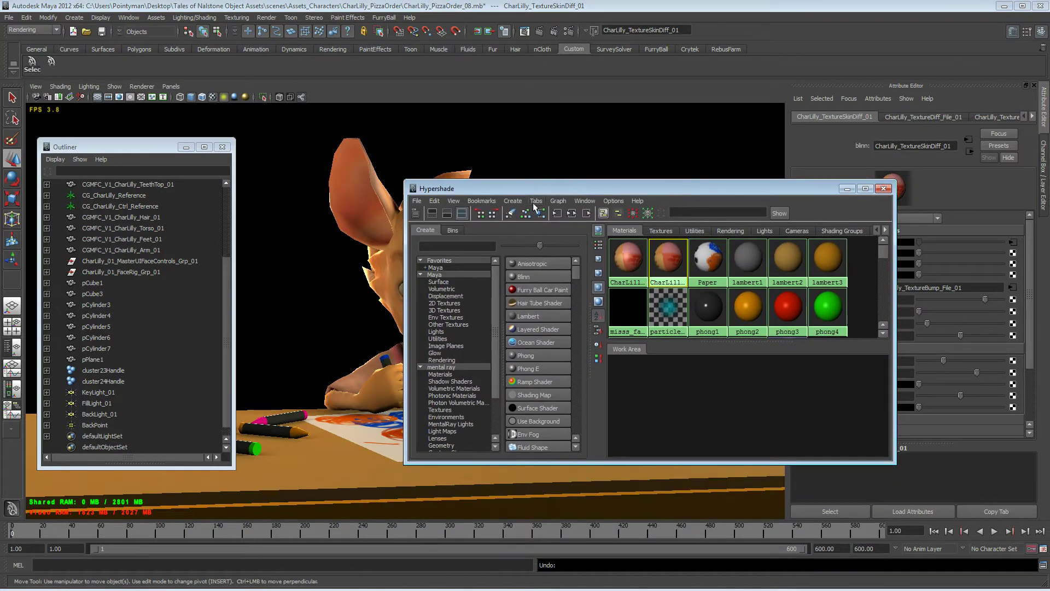
left_click(572, 212)
middle_click_drag(744, 396, 740, 422, "alt")
scroll(768, 386, "up", 4)
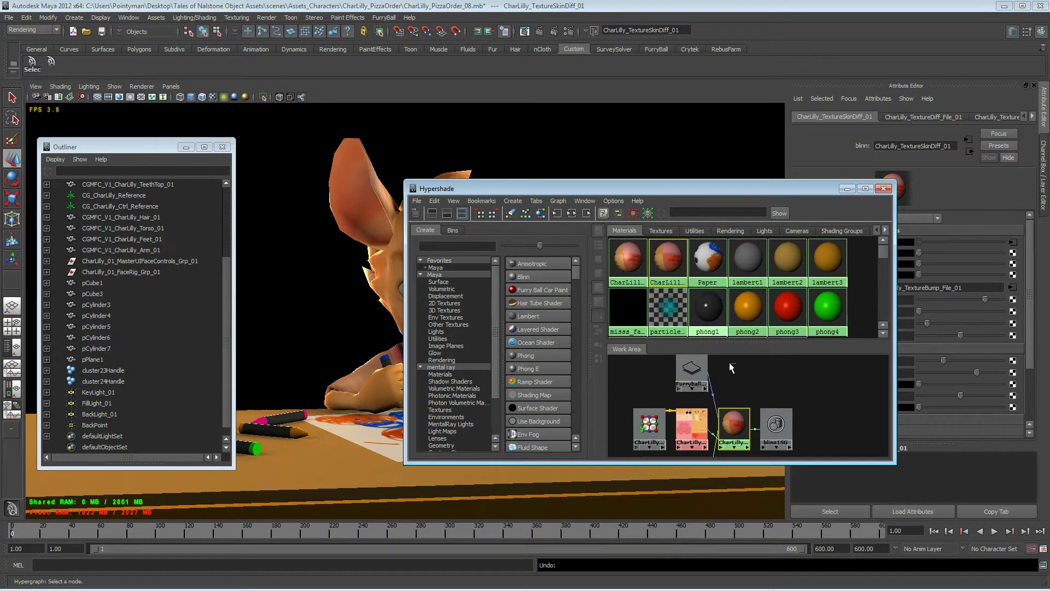
left_click(690, 369)
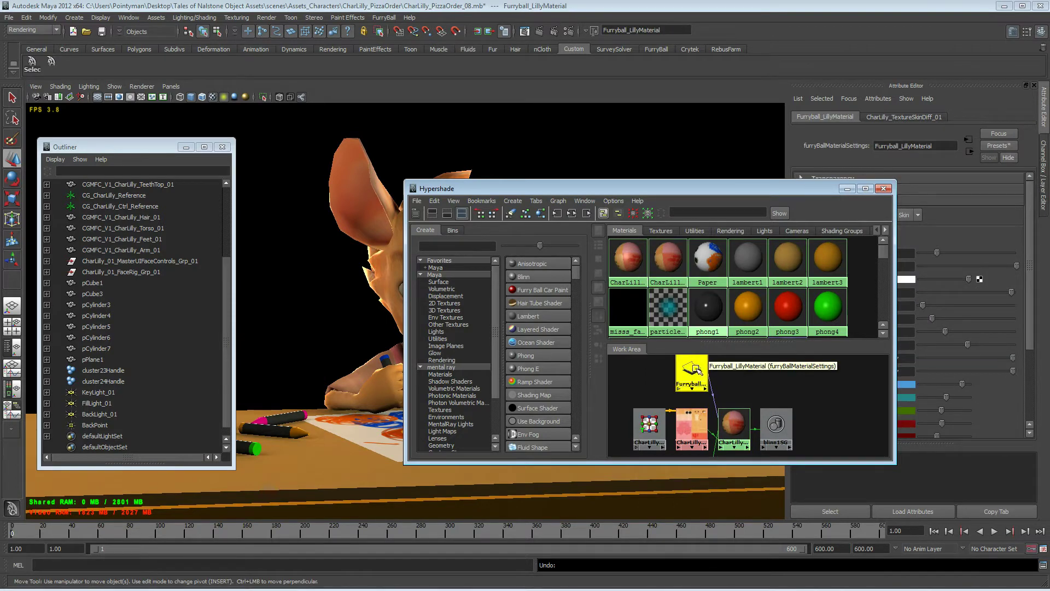
left_click_drag(722, 186, 583, 434)
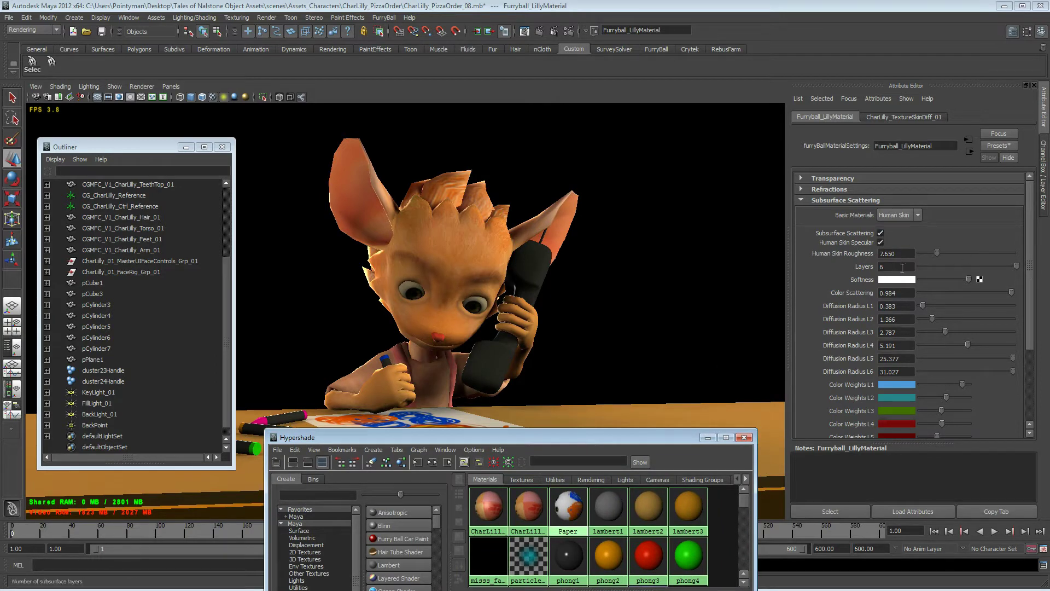
Step: Try a darker subsurface Softness on the skin material and restore it to white
left_click(931, 279)
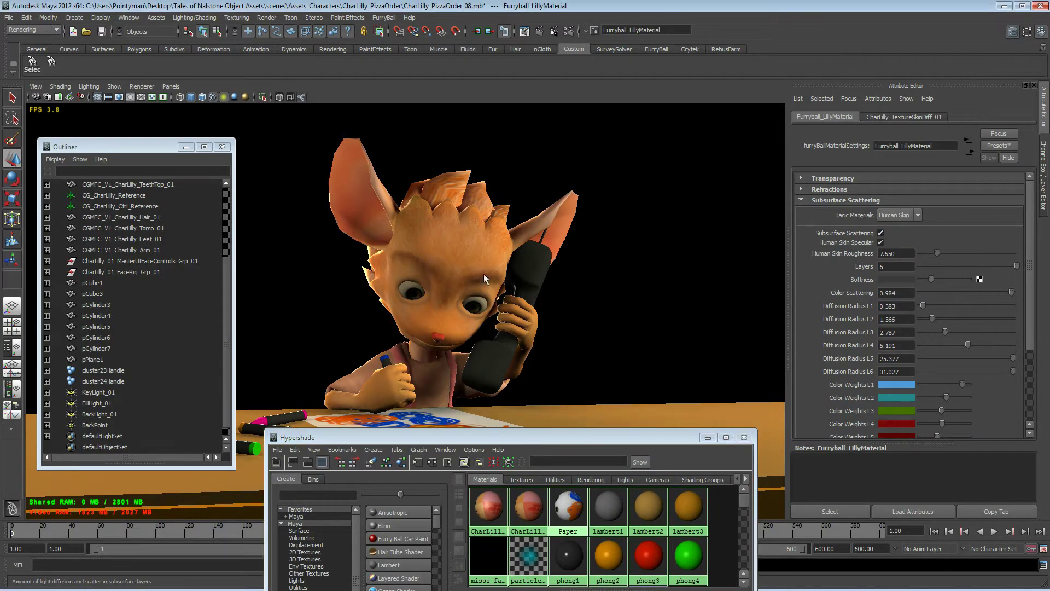
left_click(969, 279)
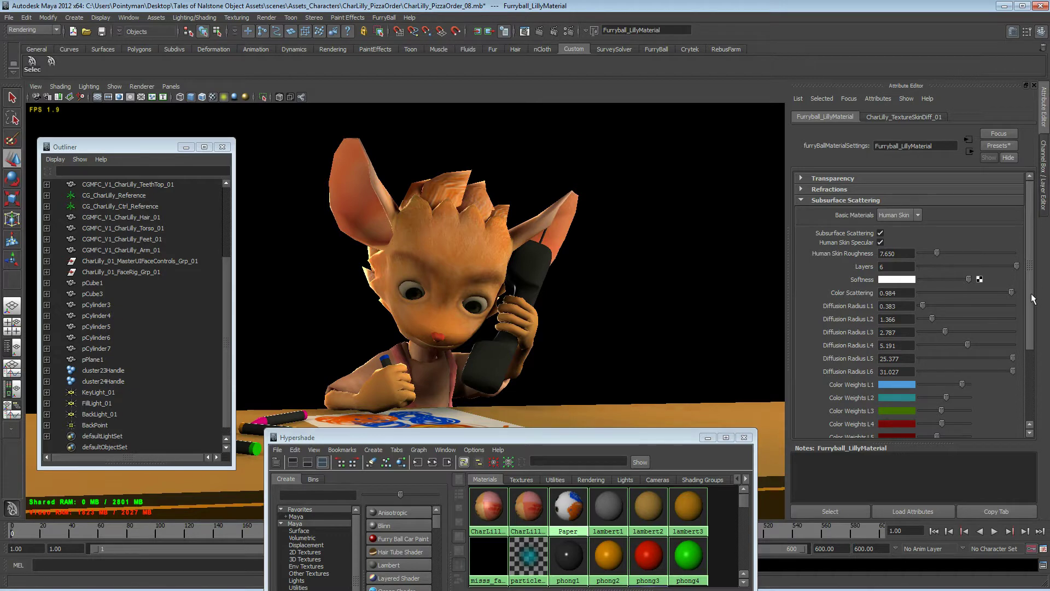
Step: Set the skin material's Velvet Strength to 0.526 and Velvet Bias to 0.596, checking the rim effect on the character
scroll(1030, 317, "down", 5)
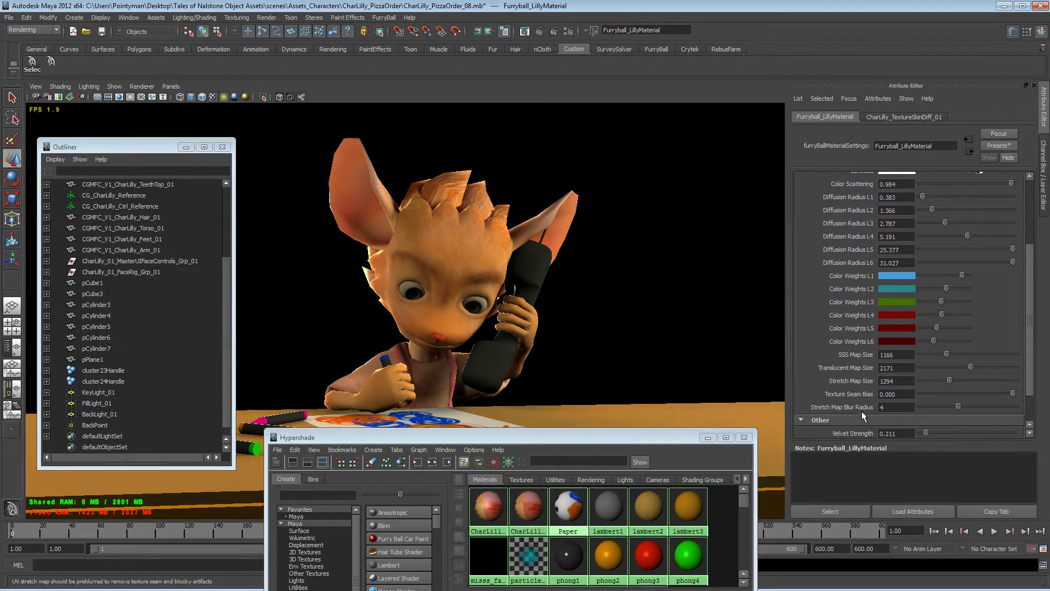
scroll(1033, 367, "down", 2)
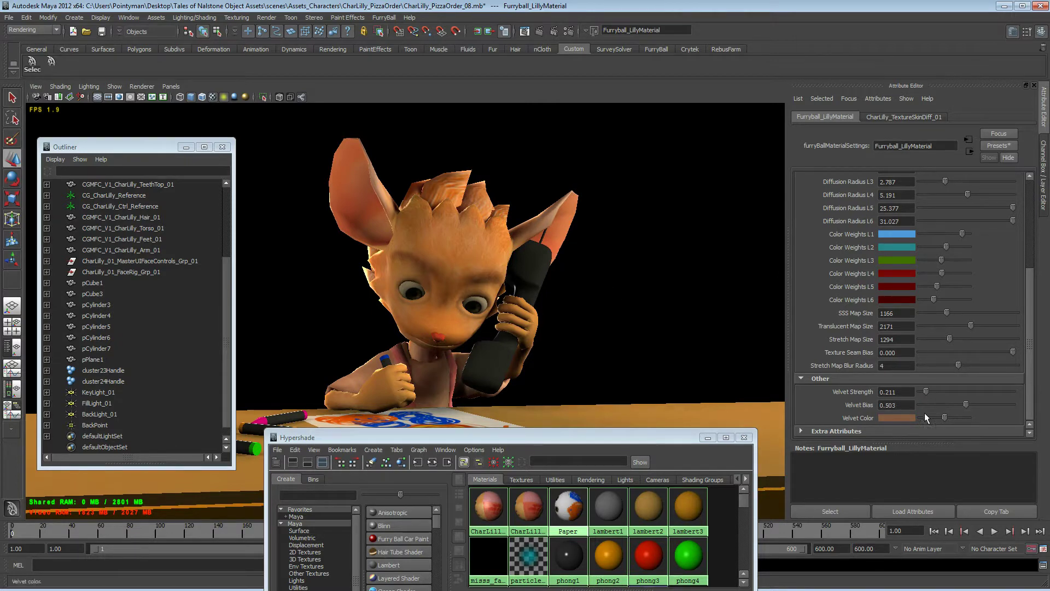
left_click(951, 390)
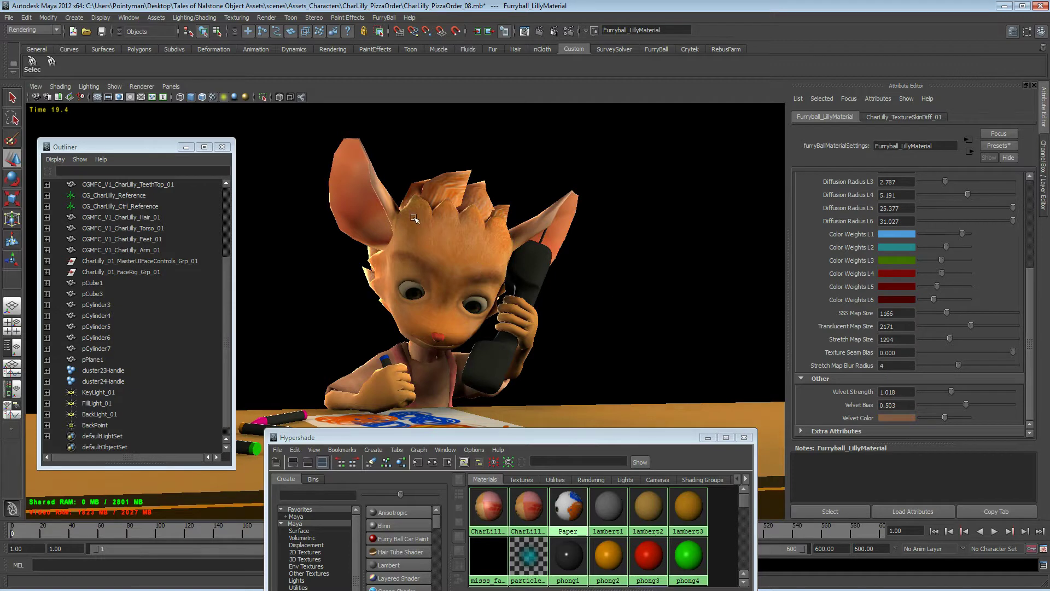
left_click(936, 392)
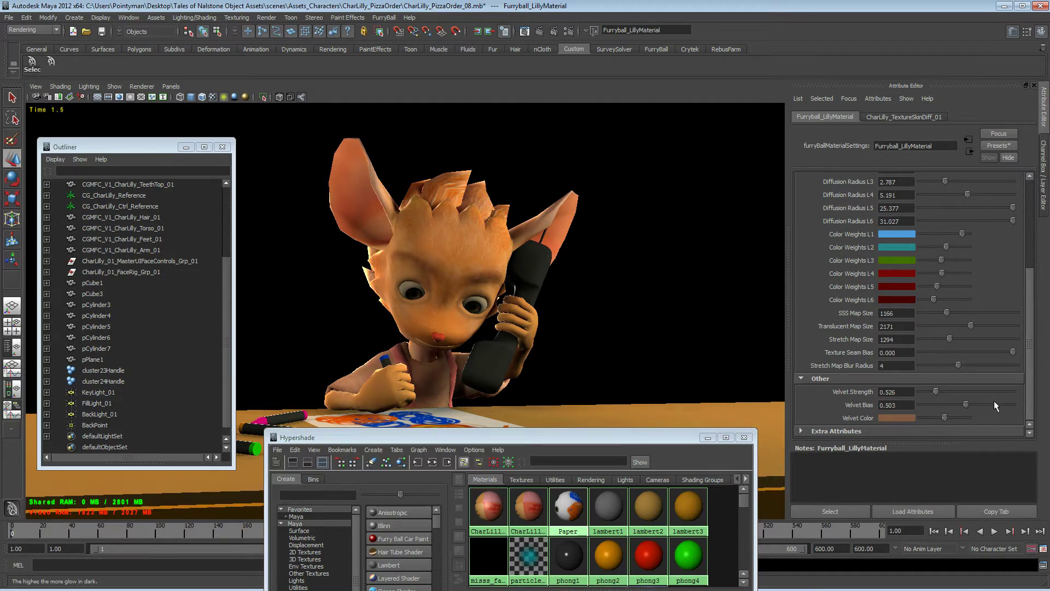
left_click(929, 405)
left_click(966, 405)
left_click_drag(466, 292, 455, 292, "alt")
middle_click_drag(454, 292, 424, 294, "alt")
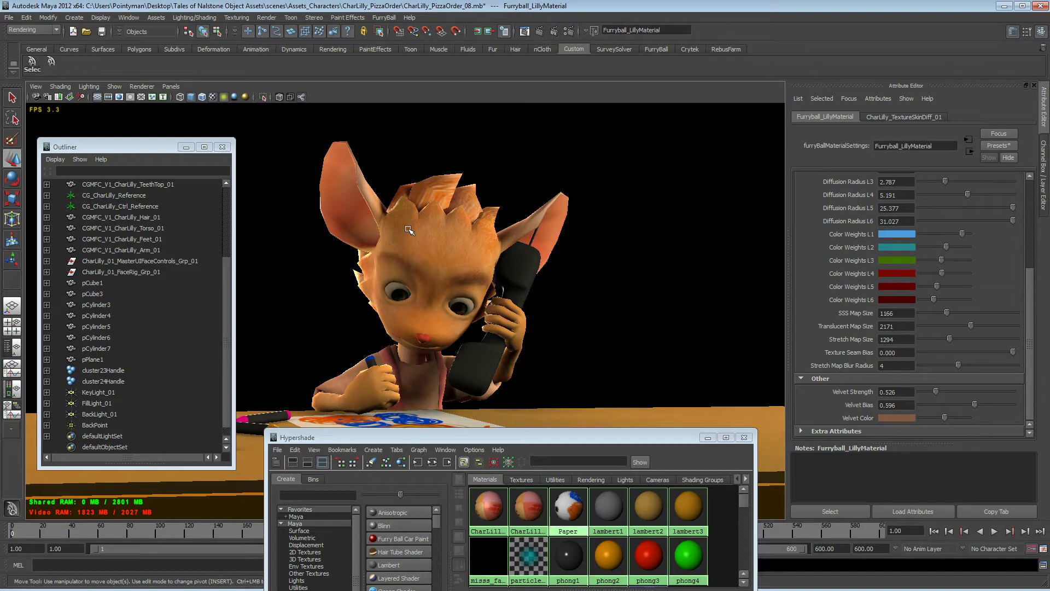
Step: Close the Hypershade, switch the viewport to Default Quality Rendering, and duplicate the BackPoint light
left_click(87, 426)
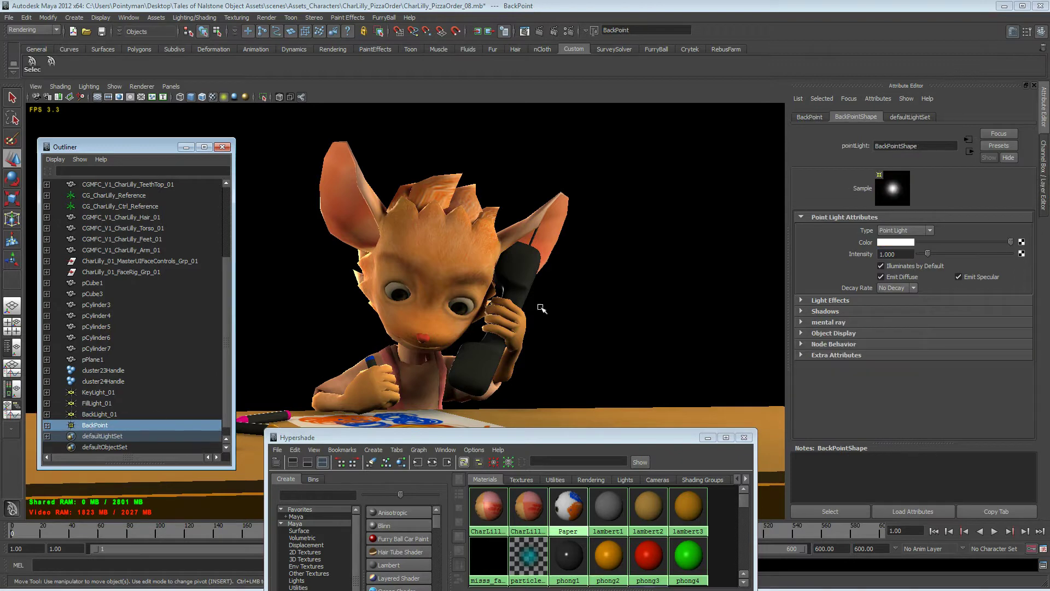
left_click(744, 437)
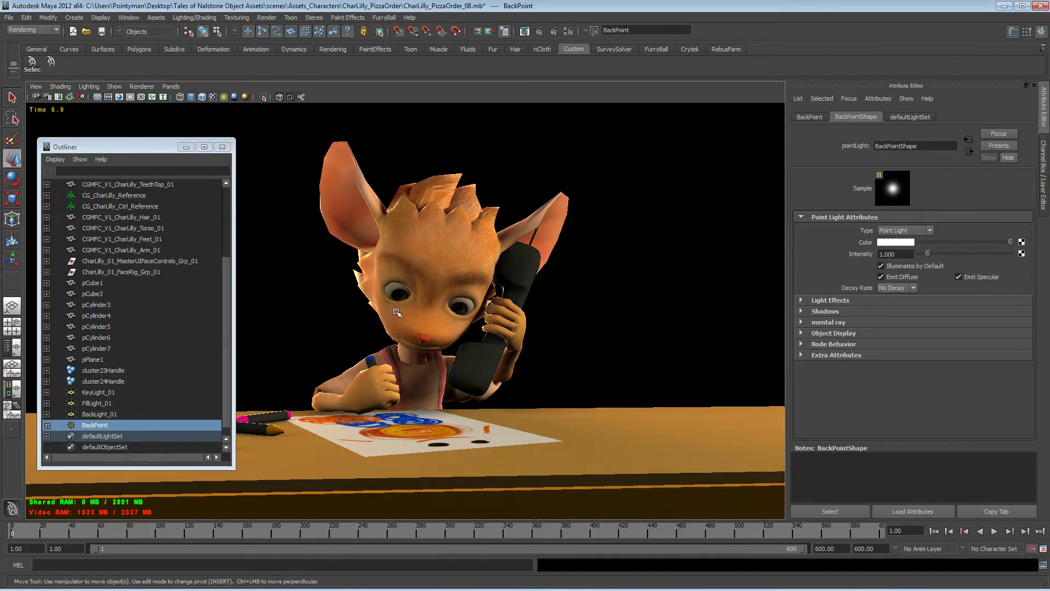
left_click(142, 86)
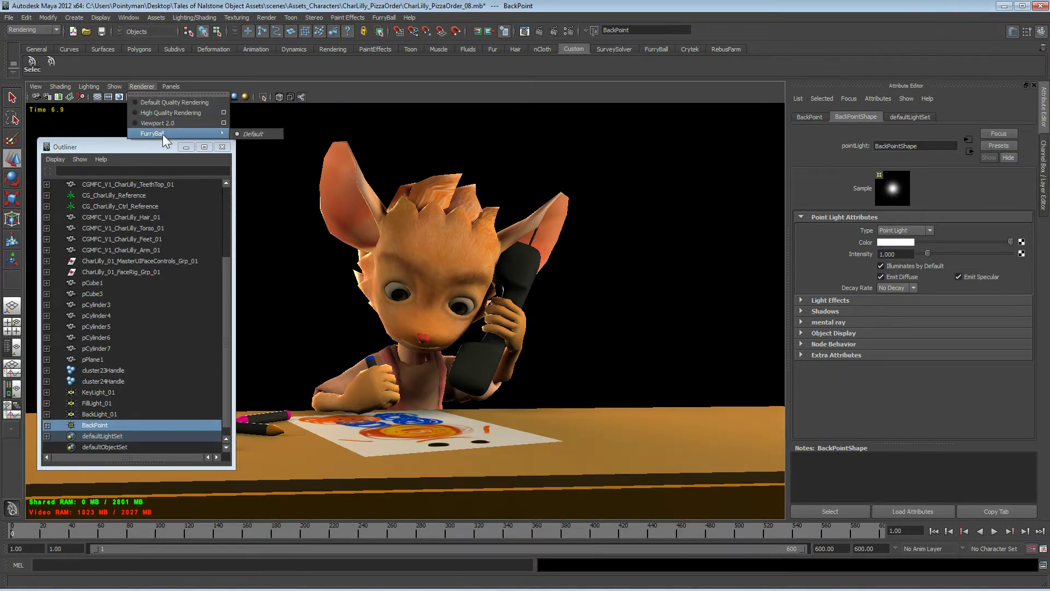
left_click(157, 101)
left_click(105, 415)
left_click(105, 425)
key("ctrl+d")
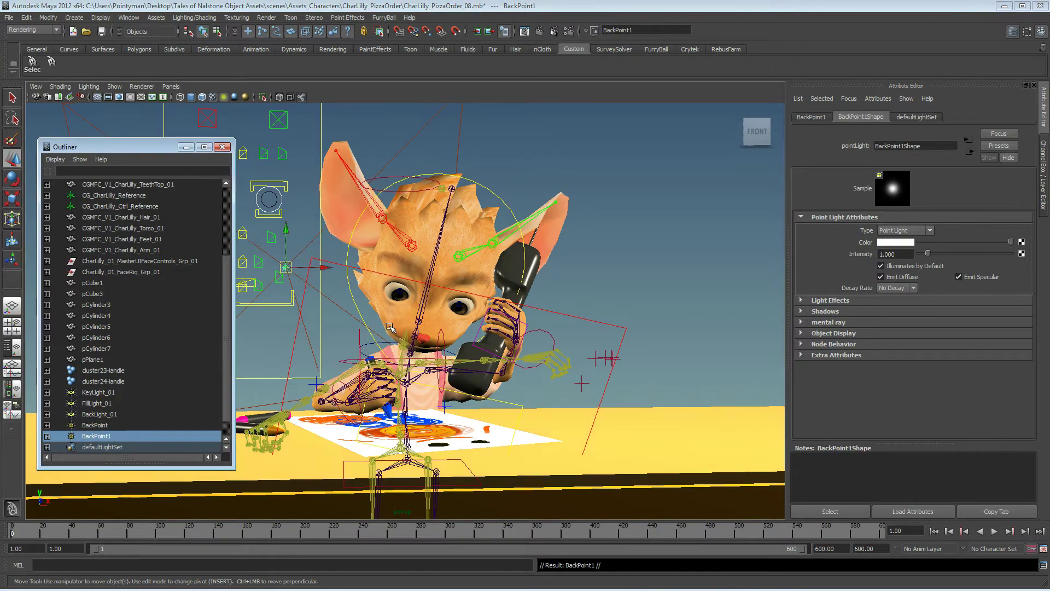
Step: Move the duplicated point light in front of the character and snap it to the key area light's position
scroll(263, 350, "down", 5)
left_click_drag(263, 350, 314, 323, "alt")
middle_click_drag(314, 322, 633, 266)
left_click_drag(636, 268, 726, 245, "alt")
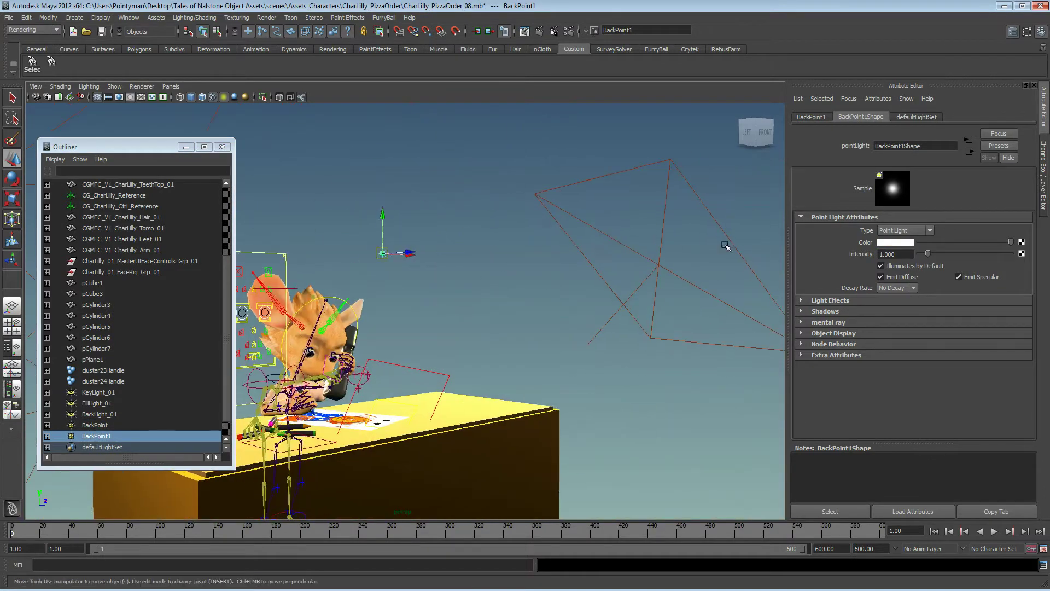
key("c")
mouse_move(644, 262)
middle_mouse_down()
mouse_move(661, 268)
mouse_move(650, 268)
middle_mouse_up()
key("v")
left_click_drag(649, 267, 588, 268, "alt")
right_click_drag(588, 267, 618, 268, "alt")
middle_click_drag(618, 268, 673, 232, "alt")
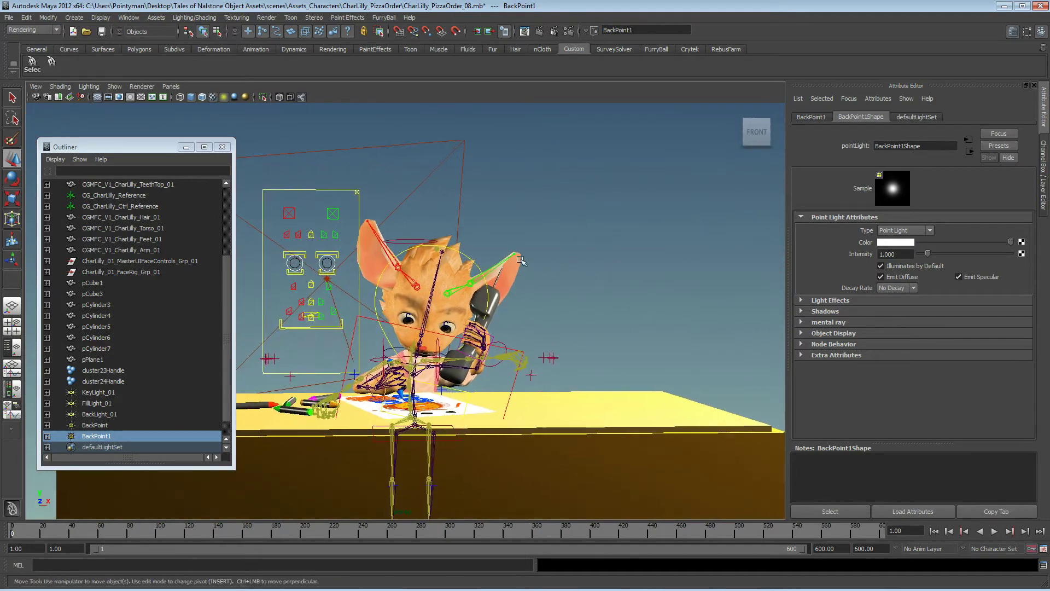
Step: Rename the duplicated point light as KeyPoint
double_click(105, 437)
type("KeyPoint")
key("Return")
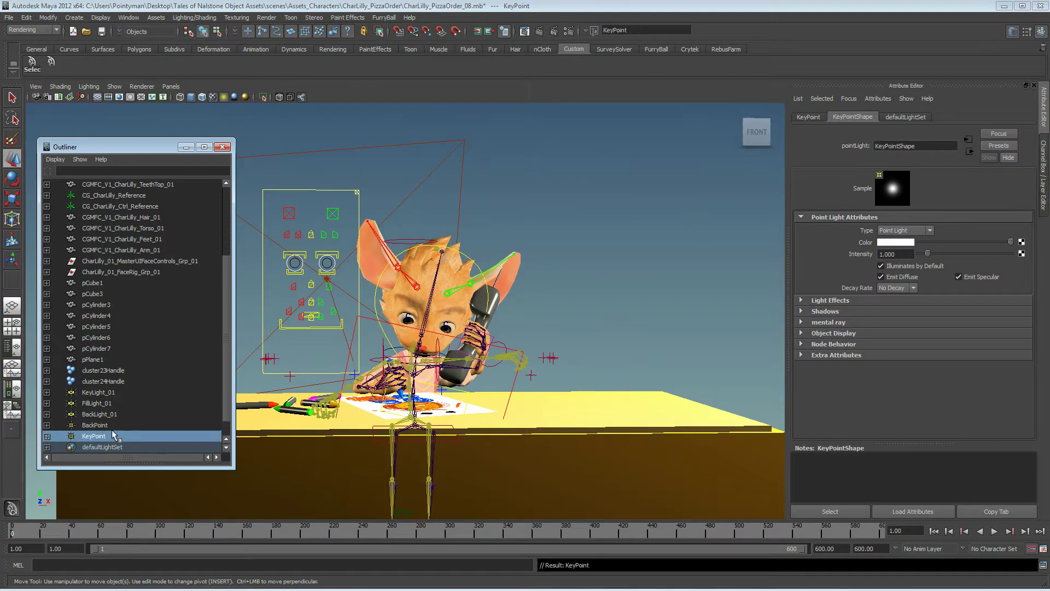
Step: Switch the viewport renderer to FurryBall Default and view the KeyPoint light's effect on the character up close
left_click(142, 86)
mouse_move(175, 133)
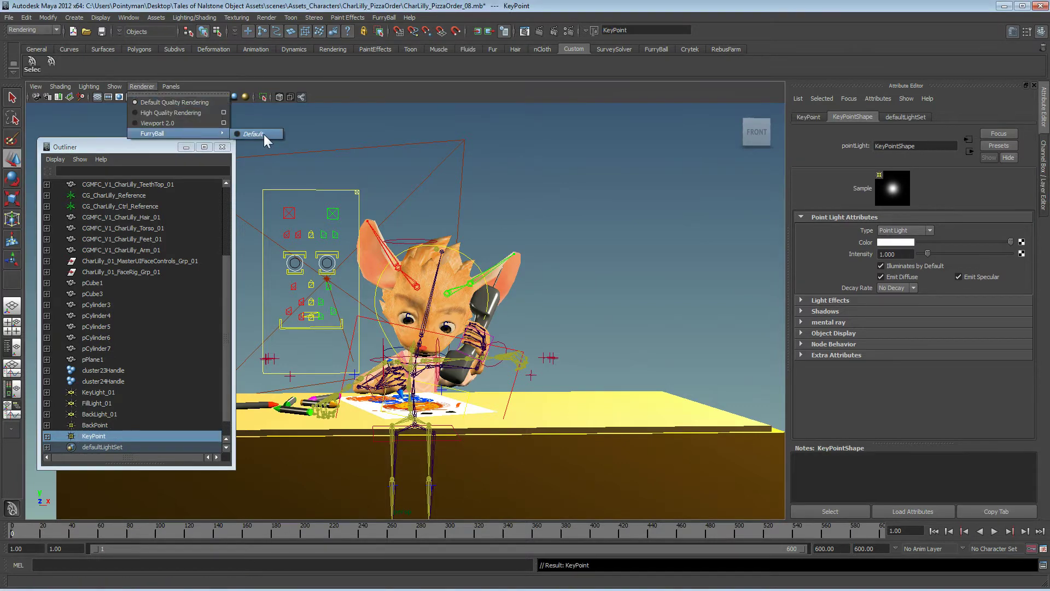
left_click(263, 134)
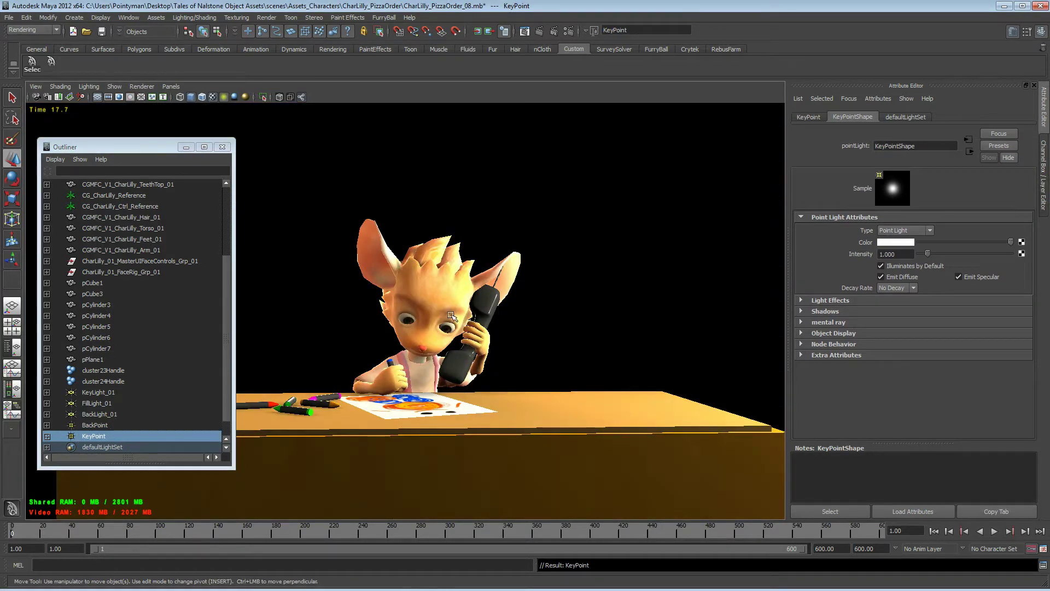
right_click_drag(473, 277, 520, 276, "alt")
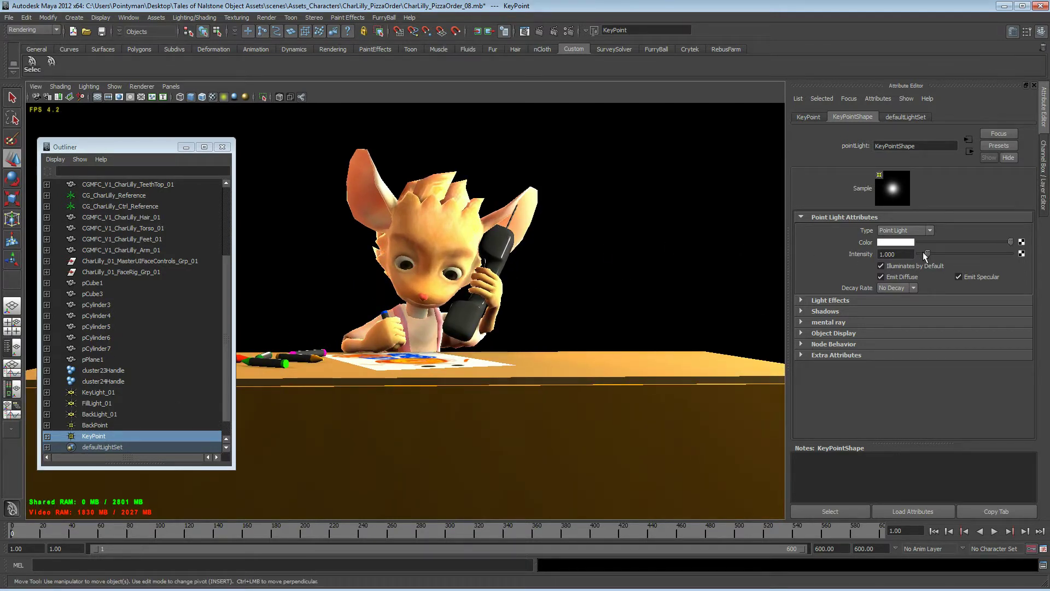
Step: Lower the KeyLight_01 area light's intensity to about 0.592
left_click(109, 393)
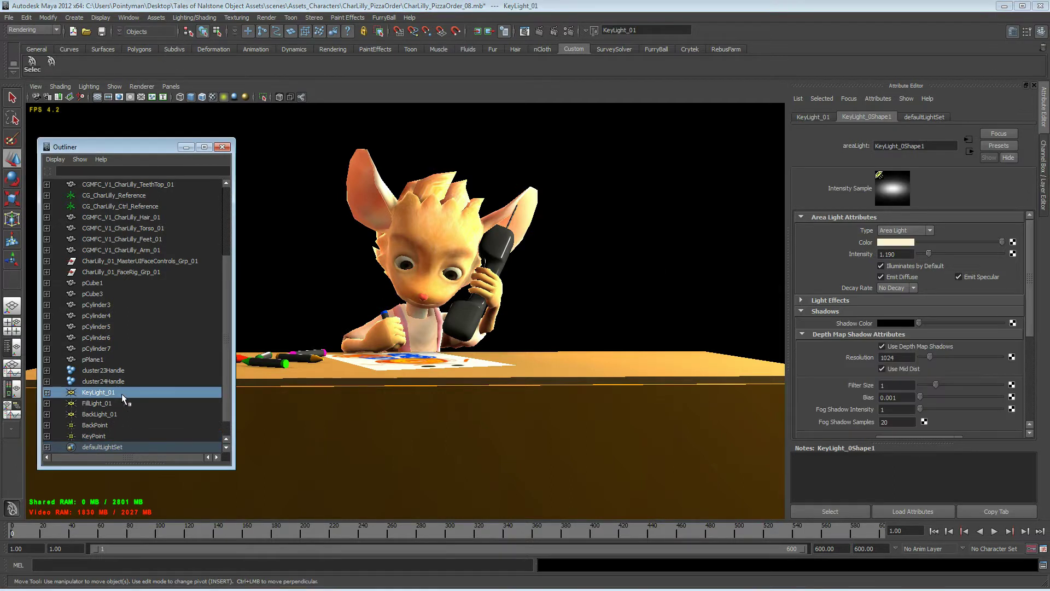
left_click(921, 254)
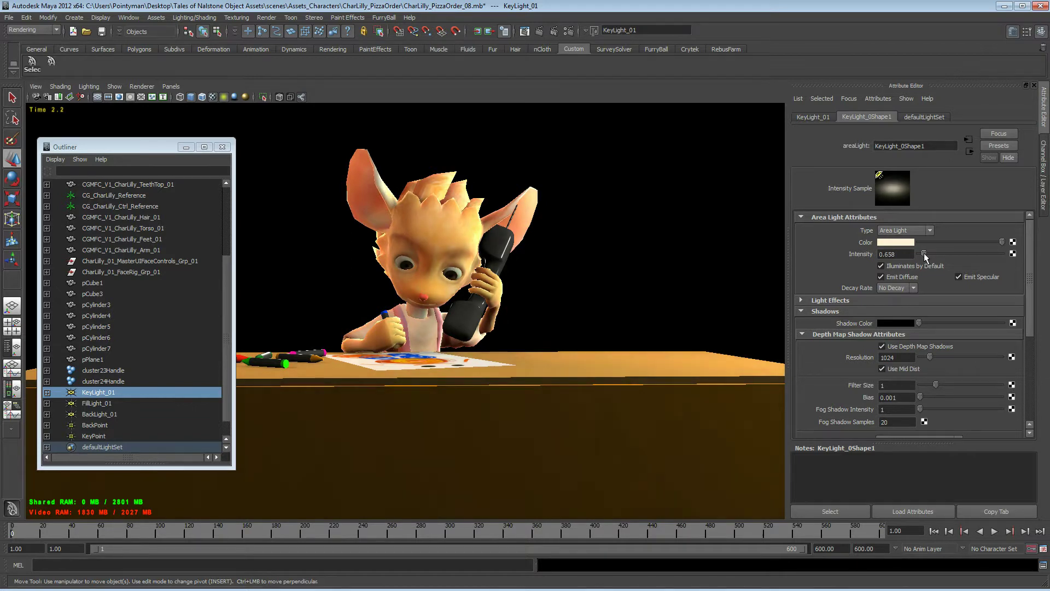
double_click(894, 253)
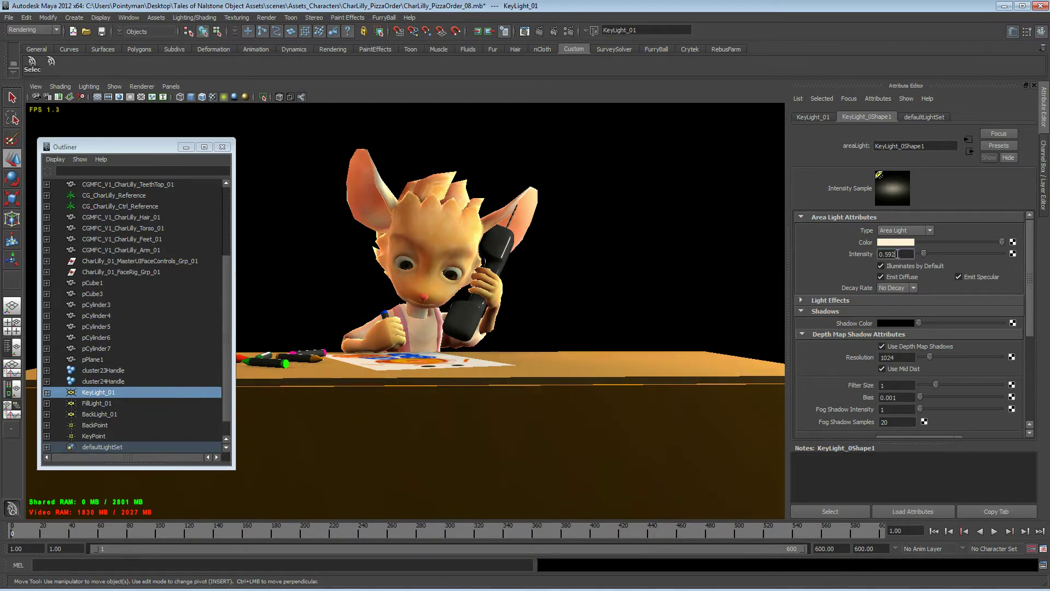
left_click(898, 254)
Step: Set the KeyPoint light's intensity to 0.600
left_click(93, 436)
left_click_drag(901, 253, 866, 254)
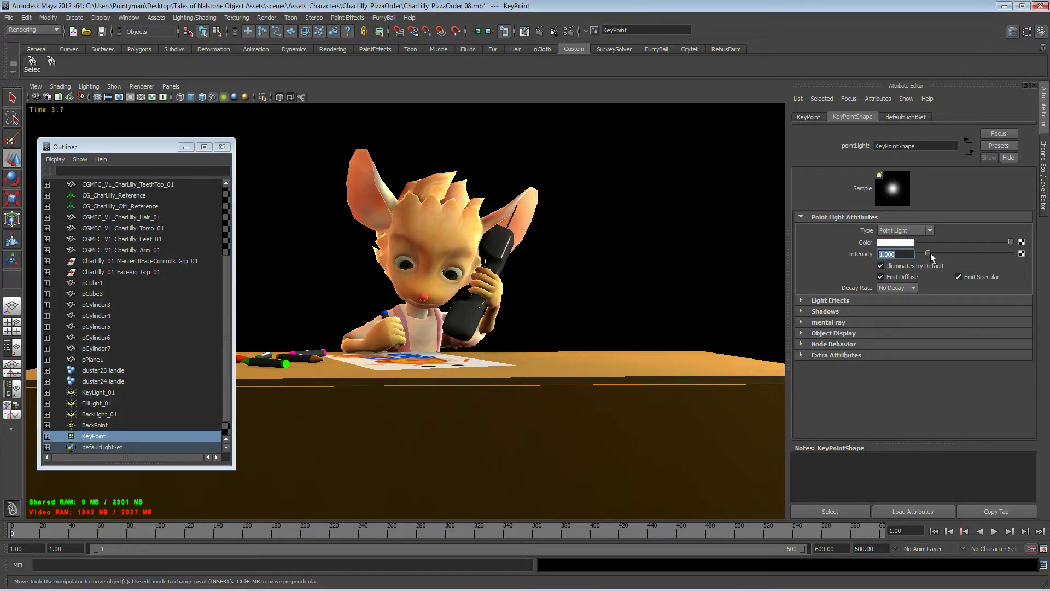
left_click_drag(929, 254, 924, 254)
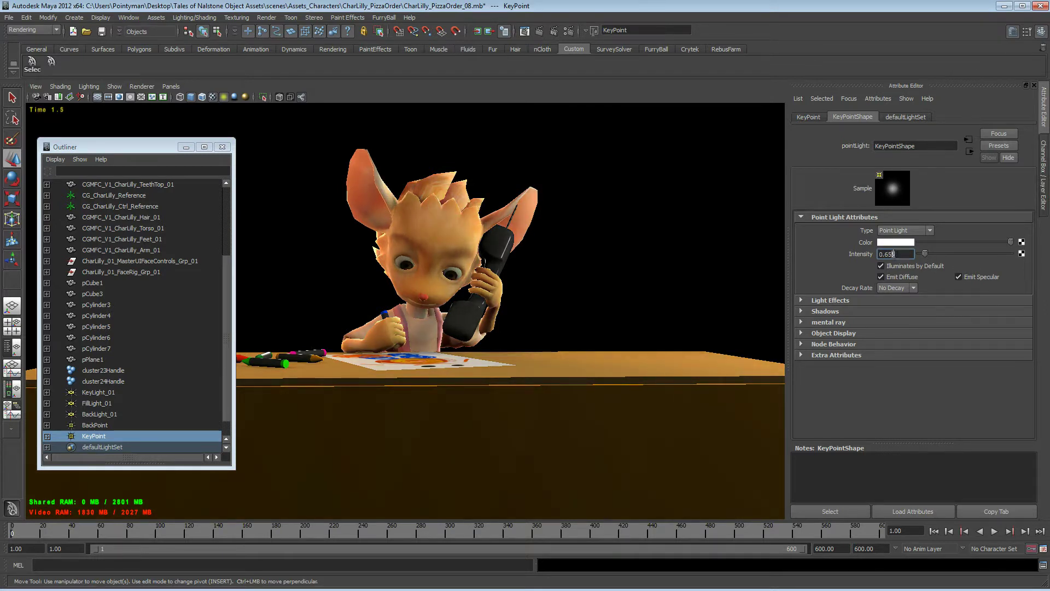
type("600")
Step: Tint the KeyPoint light's color a pale warm orange, leaving its decay rate at No Decay
left_click(895, 290)
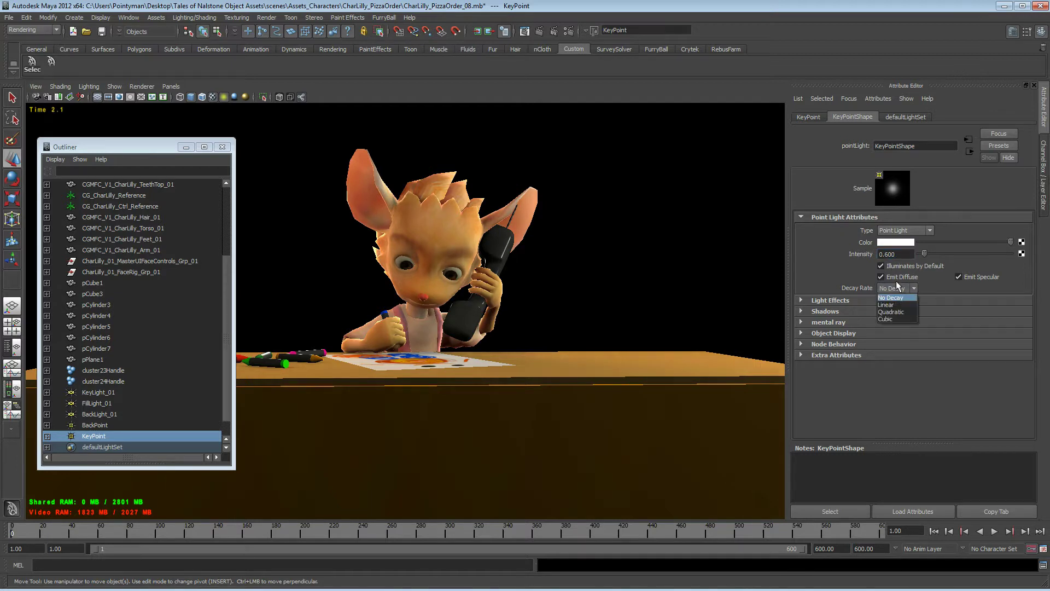
left_click(896, 281)
left_click(907, 243)
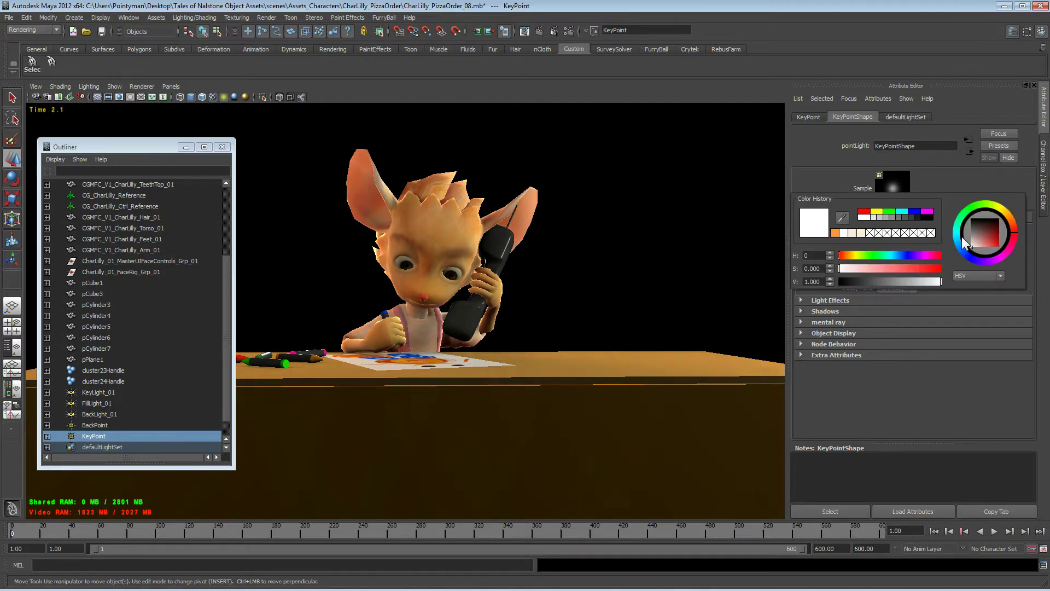
left_click(1009, 218)
mouse_move(971, 251)
left_mouse_down()
mouse_move(993, 247)
mouse_move(979, 251)
left_mouse_up()
left_click_drag(444, 227, 450, 278, "alt")
right_click_drag(534, 263, 662, 265, "alt")
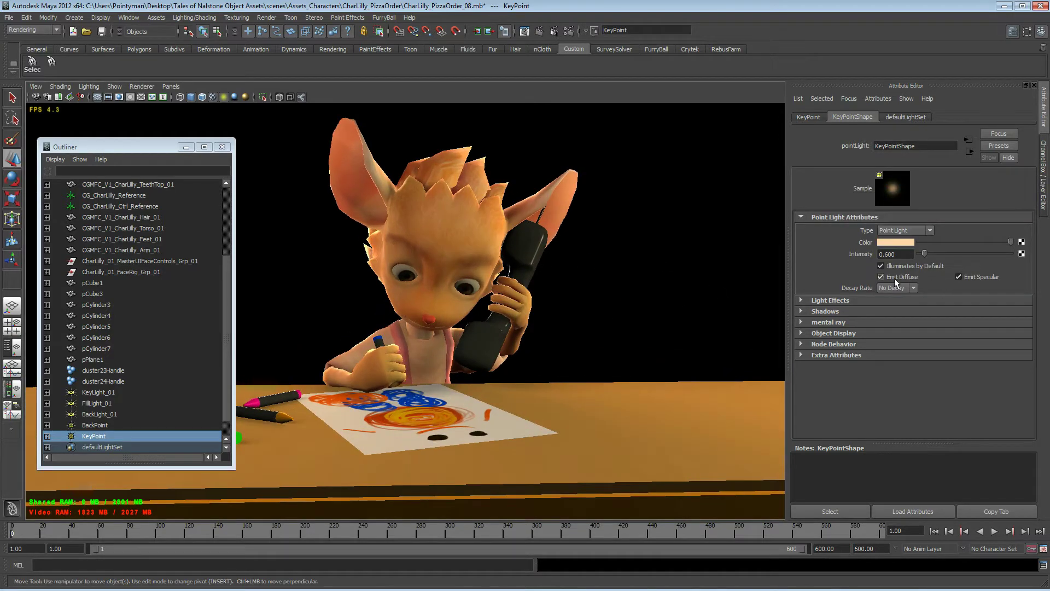
left_click_drag(540, 284, 536, 257, "alt")
middle_click_drag(536, 258, 545, 280, "alt")
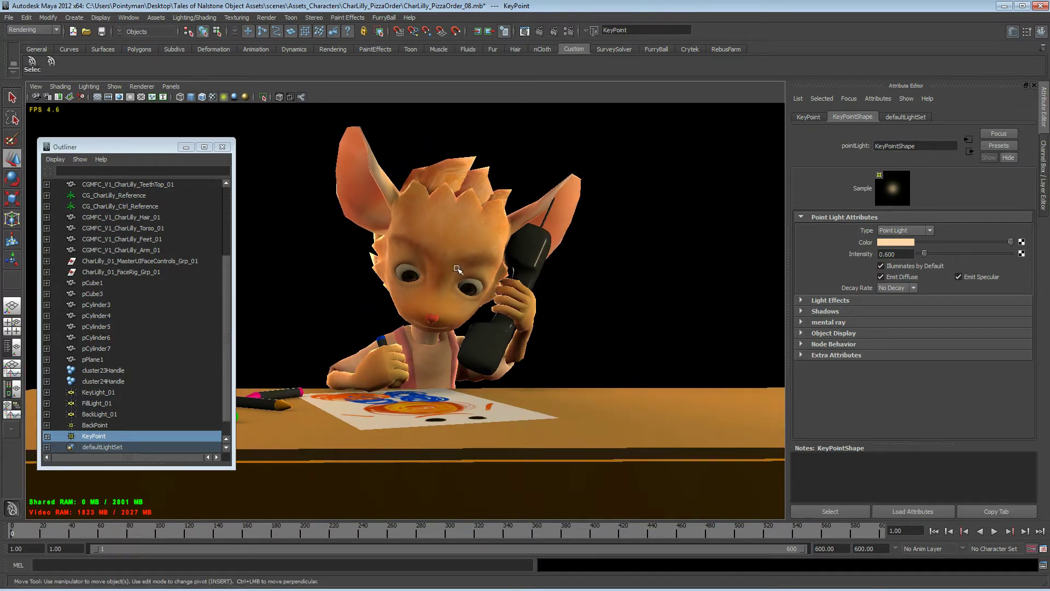
Step: Try depth map shadows on the KeyPoint light with the resolution raised to about 4214
left_click(825, 311)
left_click(834, 299)
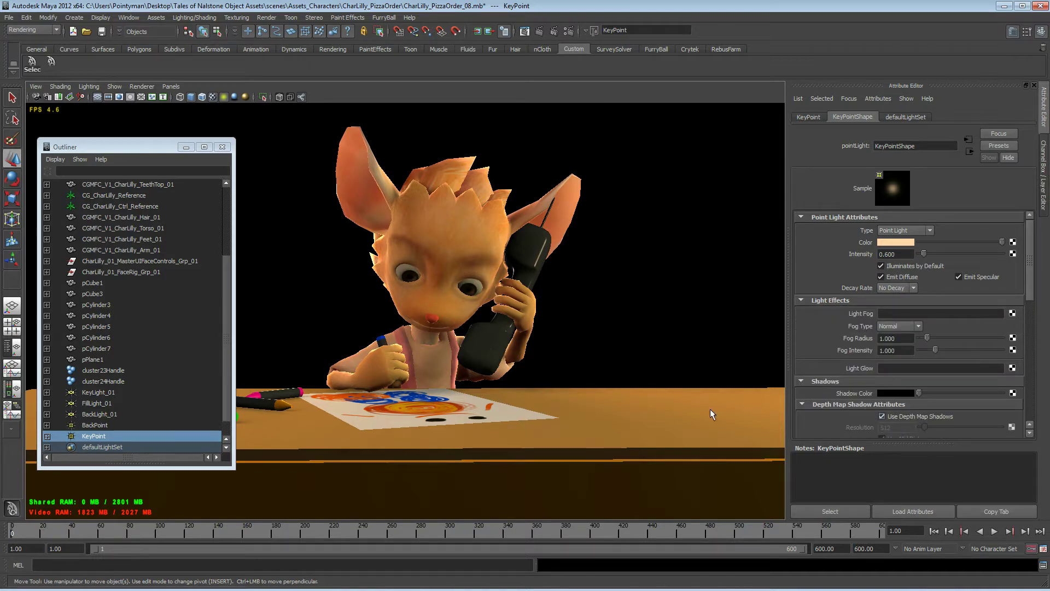
left_click(936, 417)
left_click(961, 426)
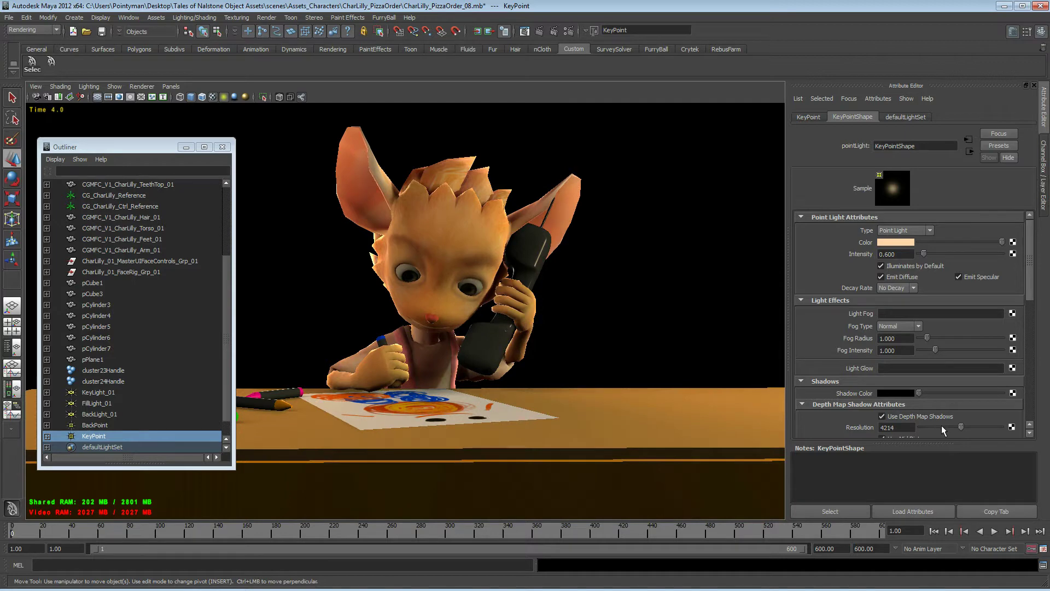
left_click(941, 428)
left_click(882, 416)
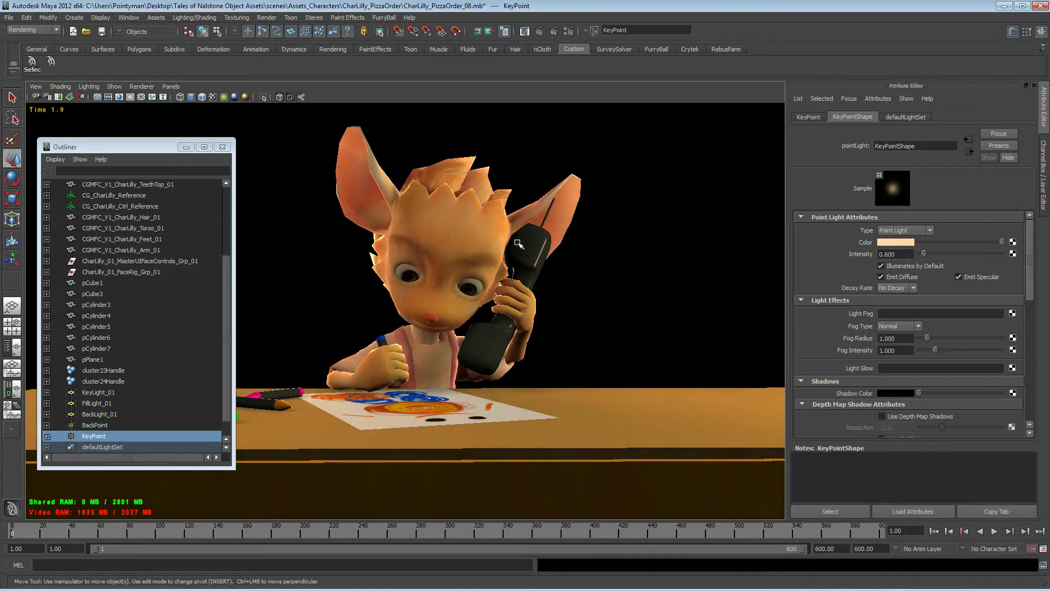
left_click_drag(528, 250, 530, 250, "alt")
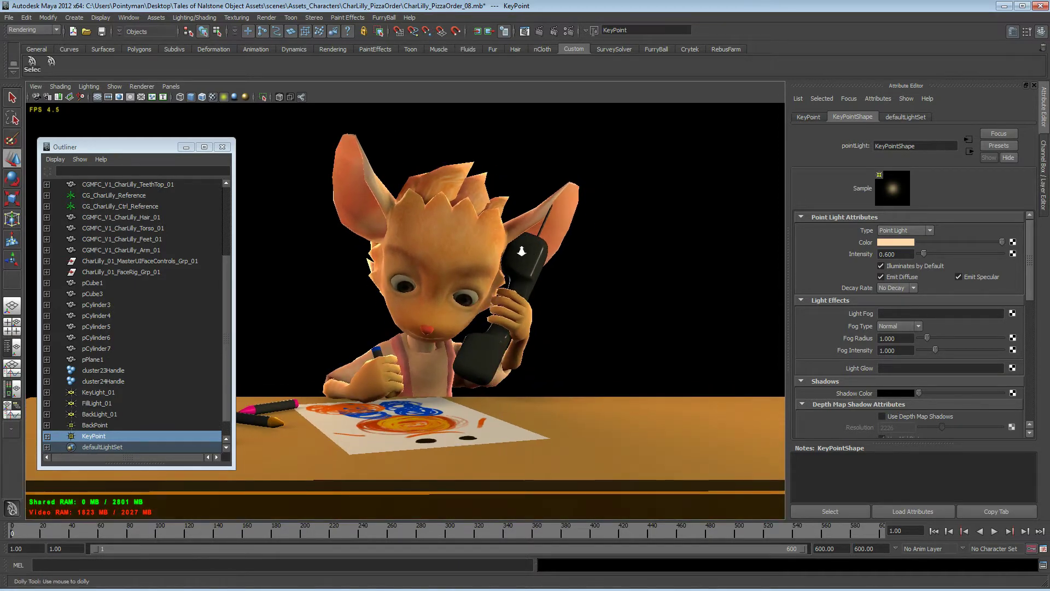
right_click_drag(452, 359, 489, 380, "alt")
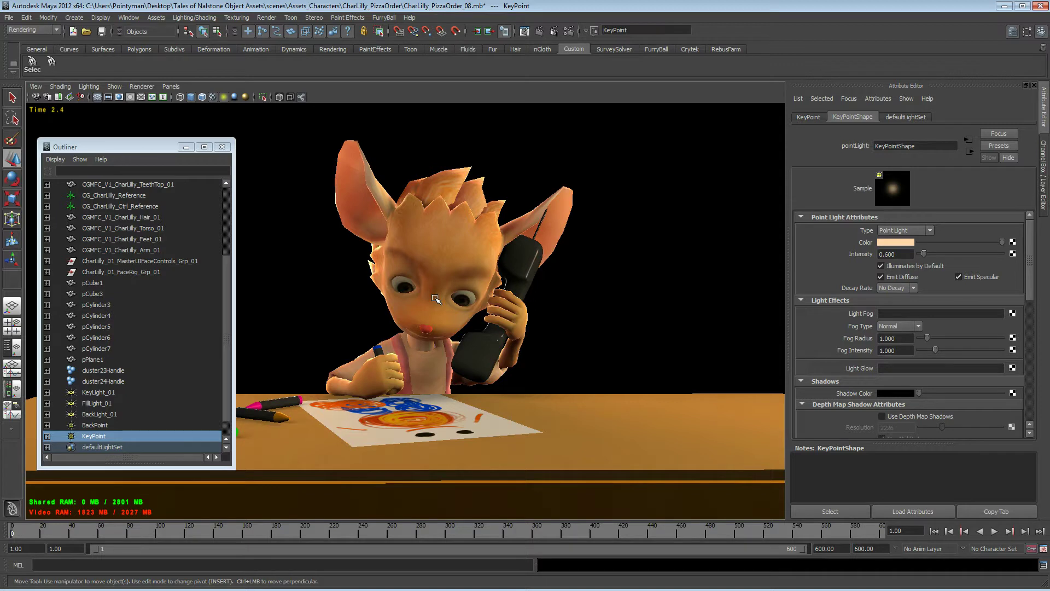
Step: Select the BackLight_01 area light and switch the viewport to Default Quality Rendering
left_click_drag(118, 151, 116, 136)
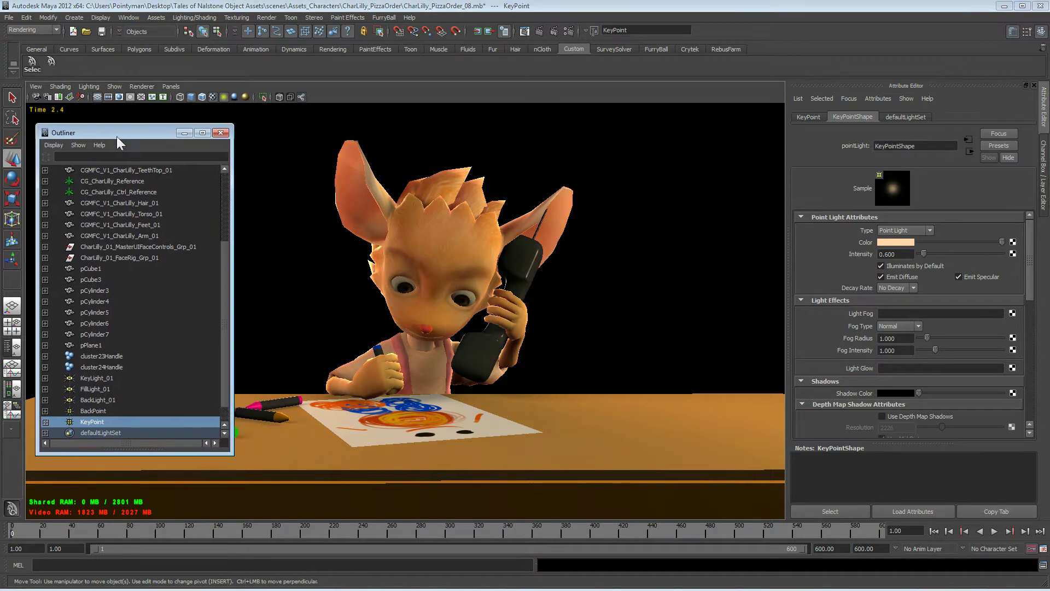
scroll(221, 389, "down", 2)
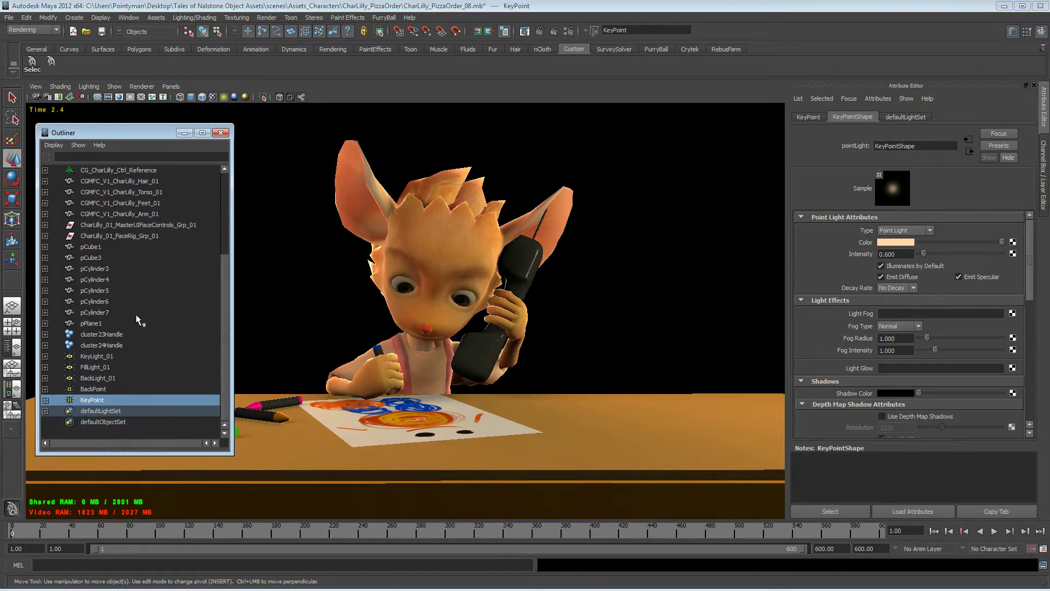
left_click(93, 378)
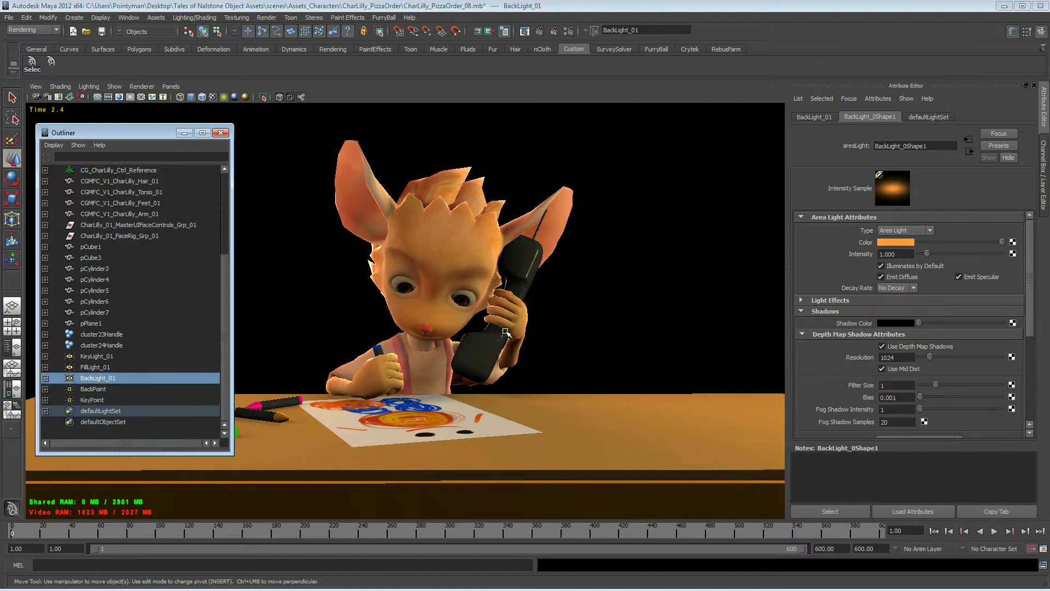
left_click(141, 86)
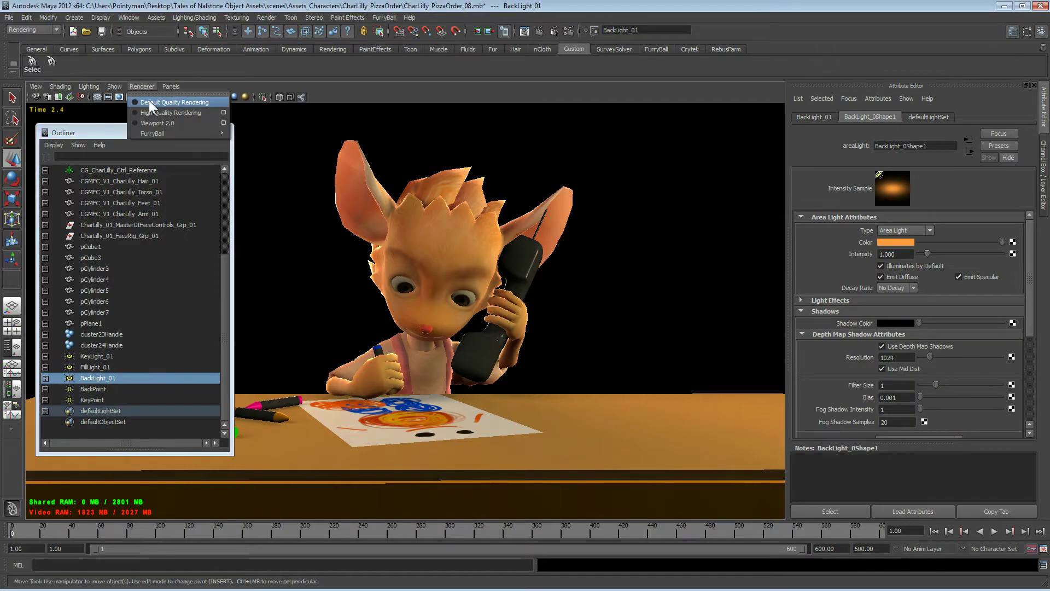
left_click(148, 101)
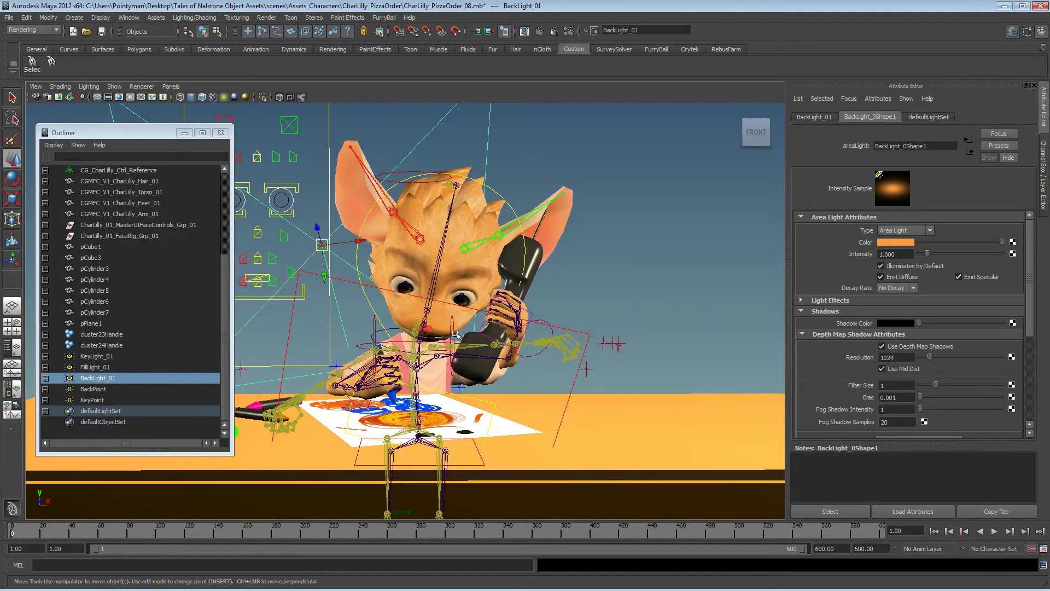
Step: Duplicate the BackLight_01 area light and snap the copy to the floor grid near the desk
right_click_drag(487, 316, 405, 309, "alt")
left_click_drag(405, 309, 429, 334, "alt")
key("ctrl+d")
key("x")
middle_click(465, 409)
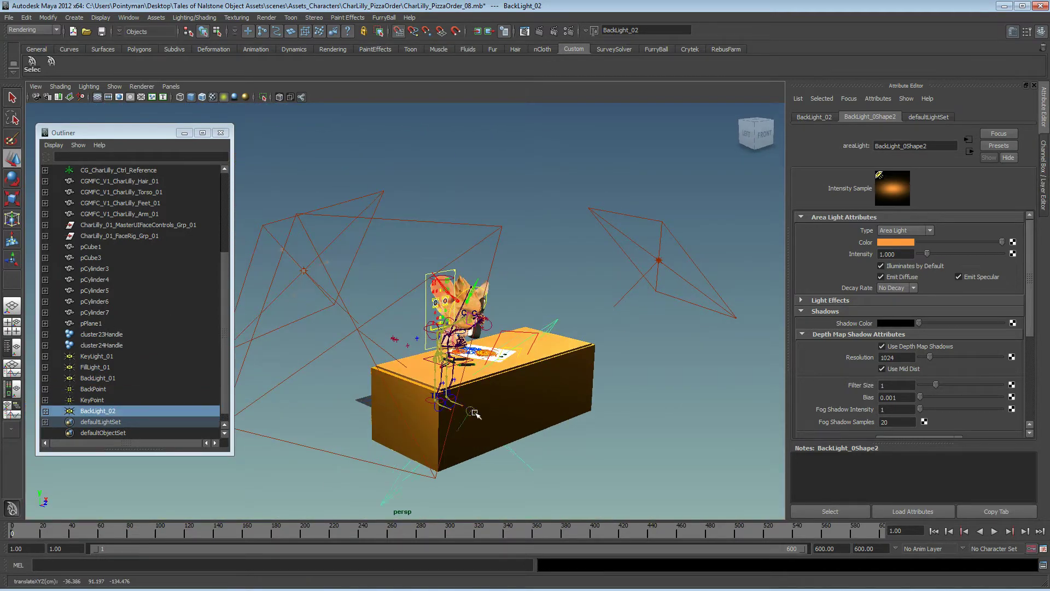
Step: Rotate BackLight_02 toward the horizontal and turn off its depth map shadows
key("e")
left_click_drag(491, 378, 554, 349)
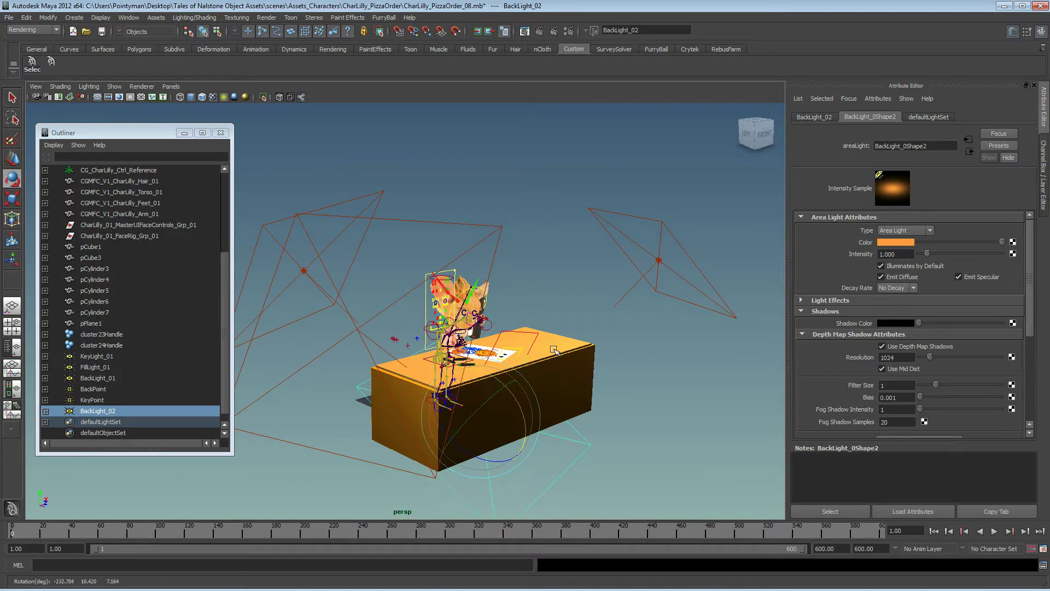
left_click(905, 346)
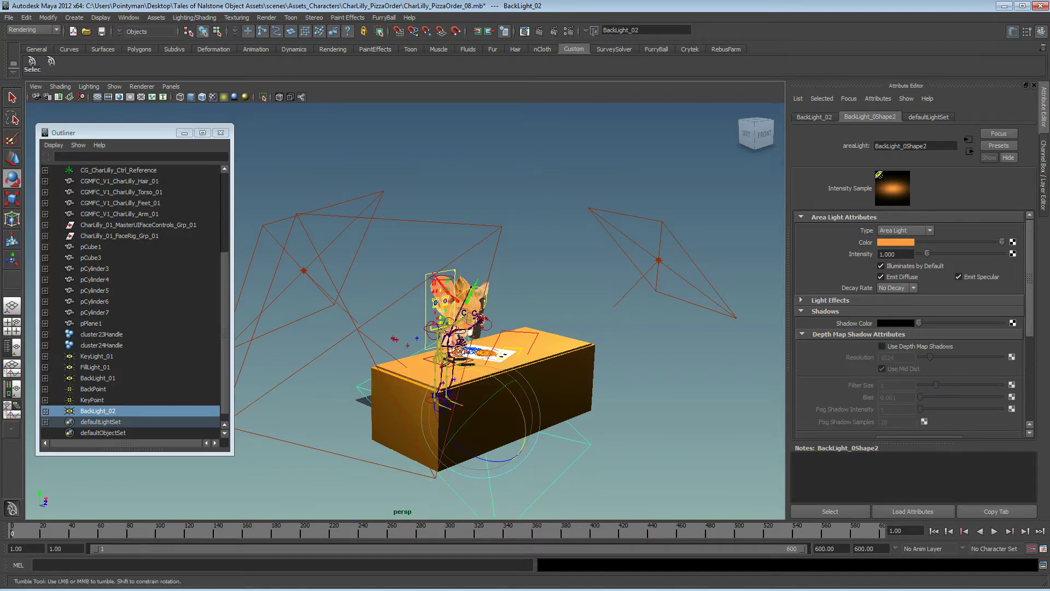
Step: Finish rotating BackLight_02 so it lies flat, and shift it beneath the character and desk
left_click_drag(493, 362, 451, 349, "alt")
left_click_drag(498, 398, 442, 370)
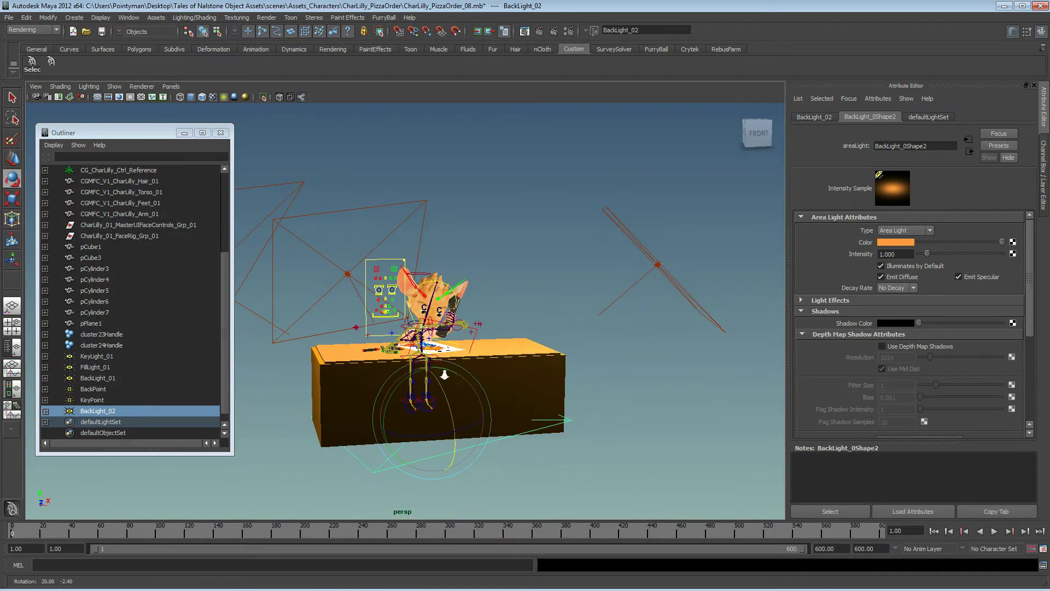
right_click_drag(443, 369, 528, 366, "alt")
left_click_drag(444, 398, 580, 383)
key("w")
middle_click_drag(603, 409, 565, 412)
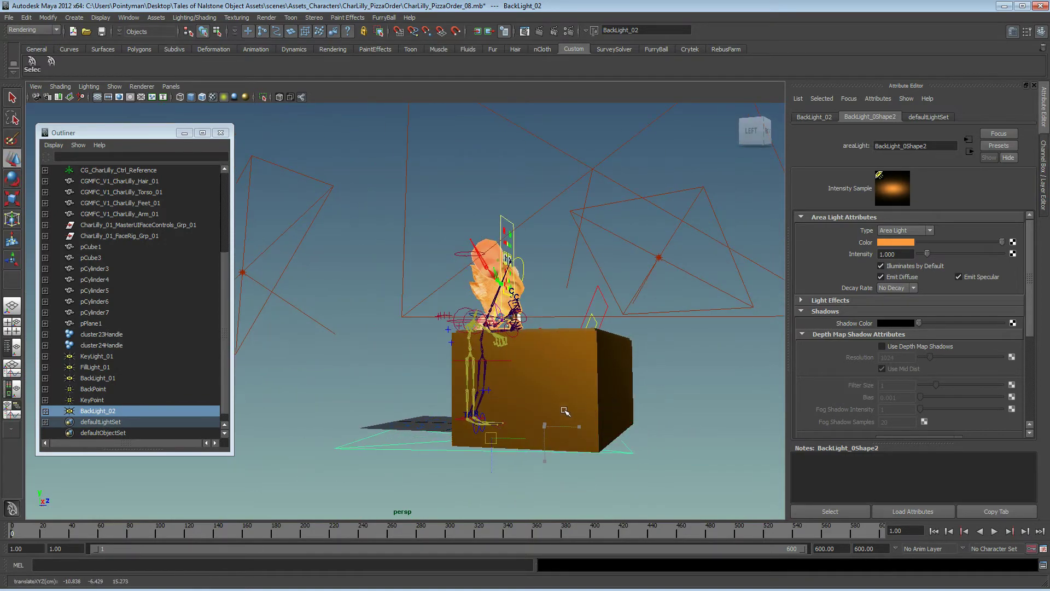
Step: Lower the BackLight_02 area light's intensity to about 0.395
left_click_drag(565, 412, 475, 403, "alt")
right_click_drag(475, 403, 597, 391, "alt")
left_click_drag(597, 390, 597, 400, "alt")
right_click_drag(597, 401, 655, 355, "alt")
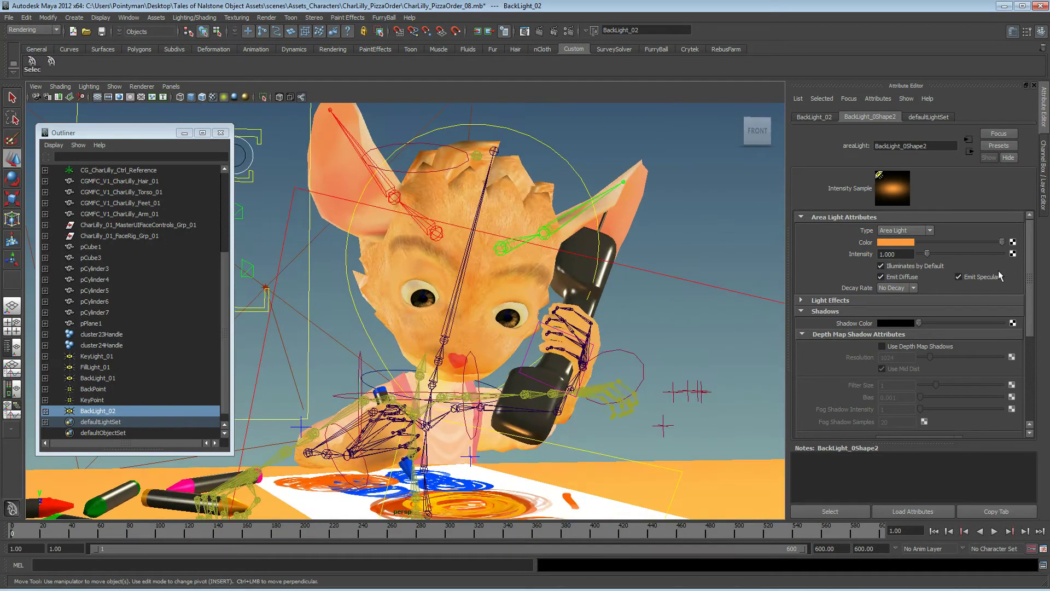
left_click_drag(927, 254, 922, 255)
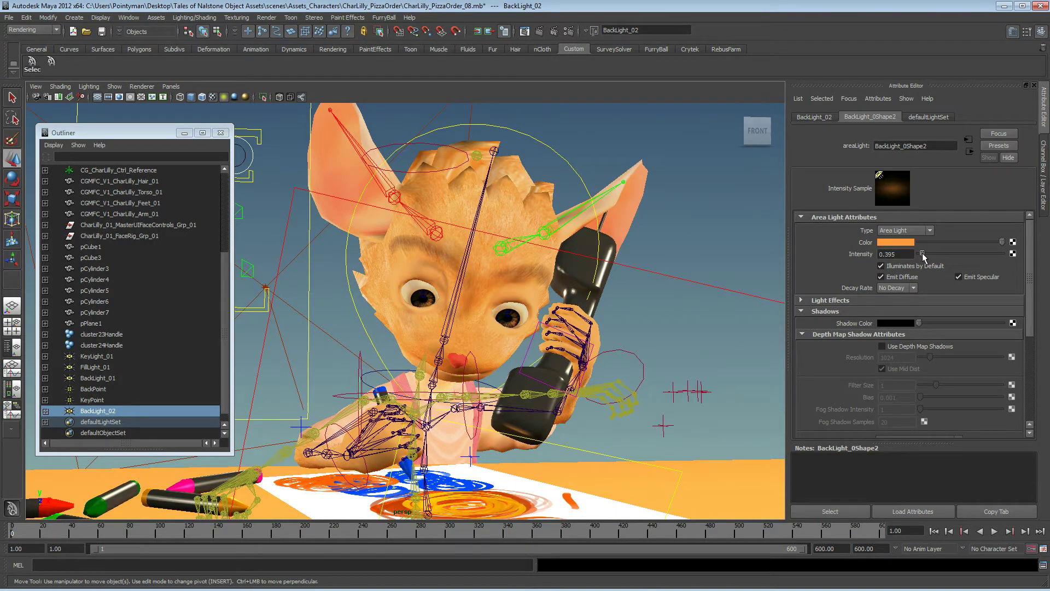
Step: Switch the viewport renderer to FurryBall Default and lower BackLight_02's intensity to about 0.132
left_click(142, 87)
mouse_move(172, 137)
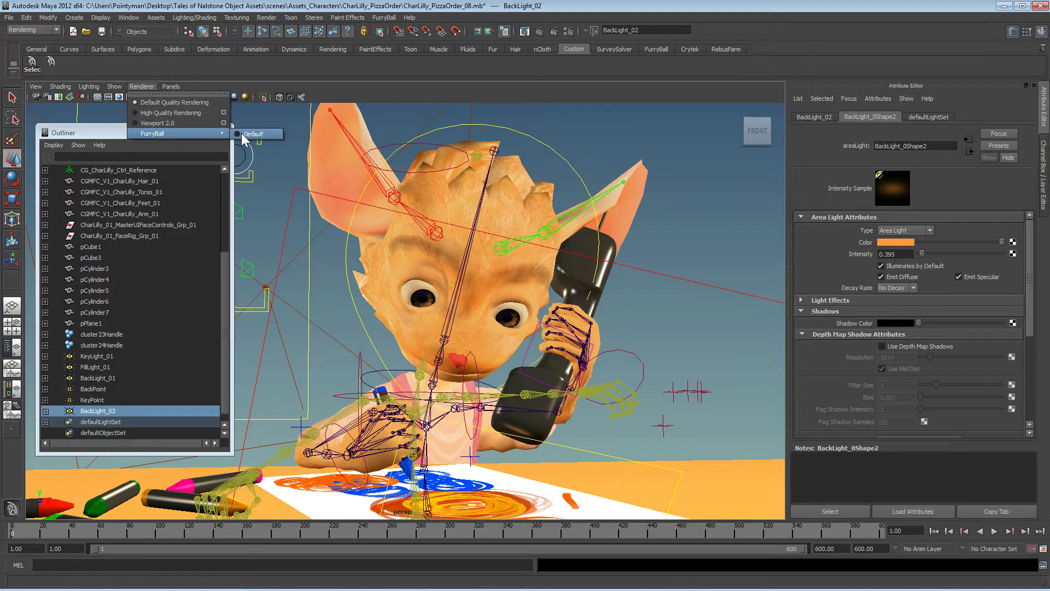
left_click(244, 134)
key("alt")
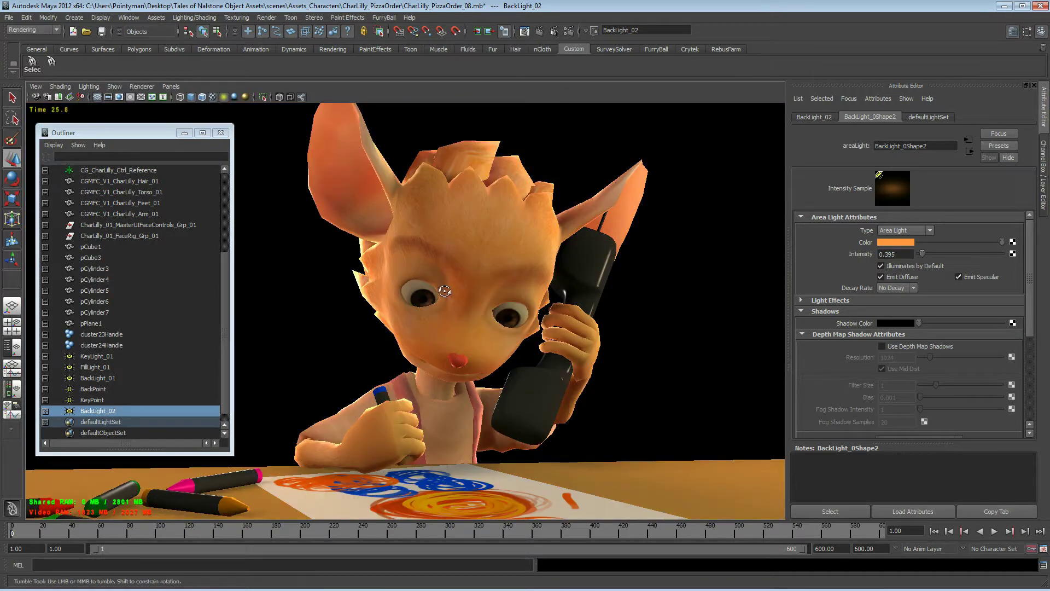
left_click_drag(444, 291, 438, 243, "alt")
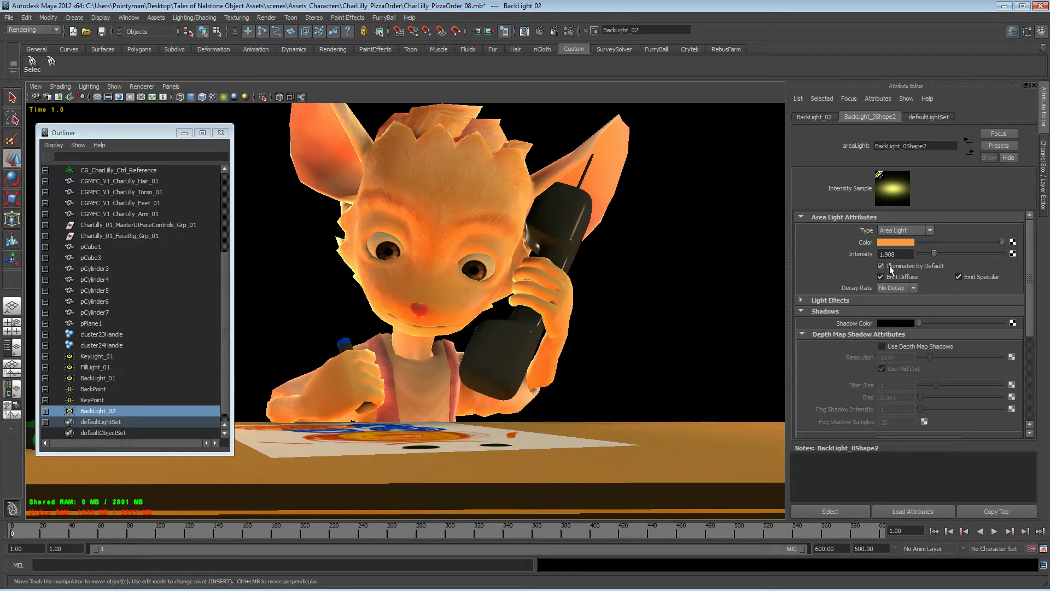
mouse_move(923, 253)
left_mouse_down()
mouse_move(911, 252)
mouse_move(920, 252)
left_mouse_up()
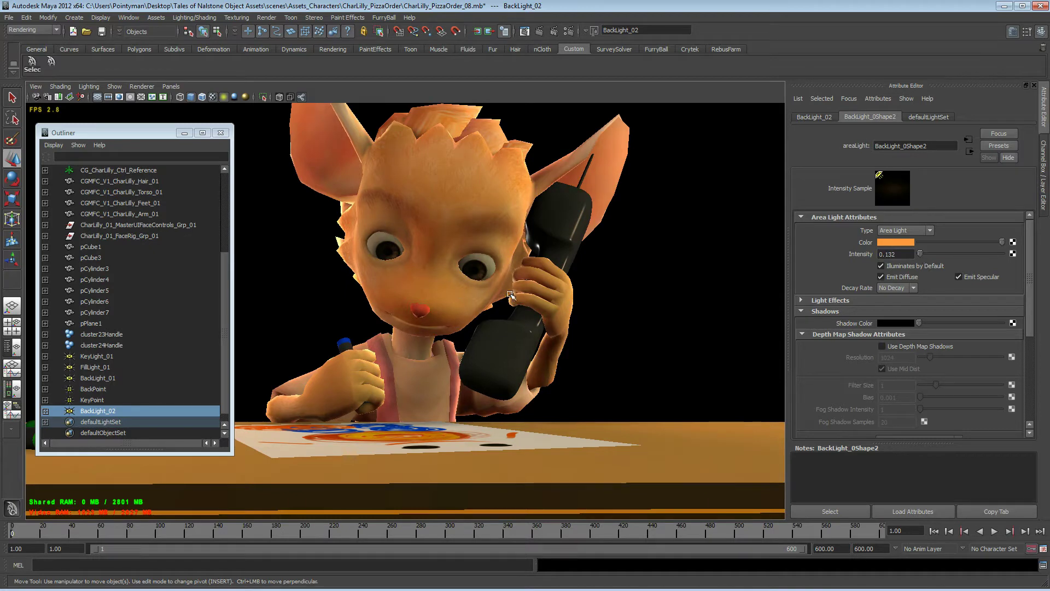
Step: Raise the intensity of the orange area light BackLight_02 to 0.263, checking its effect on the character
mouse_move(539, 298)
left_mouse_down("alt")
mouse_move(557, 304)
mouse_move(563, 273)
mouse_move(533, 279)
left_mouse_up("alt")
middle_click_drag(533, 279, 502, 293, "alt")
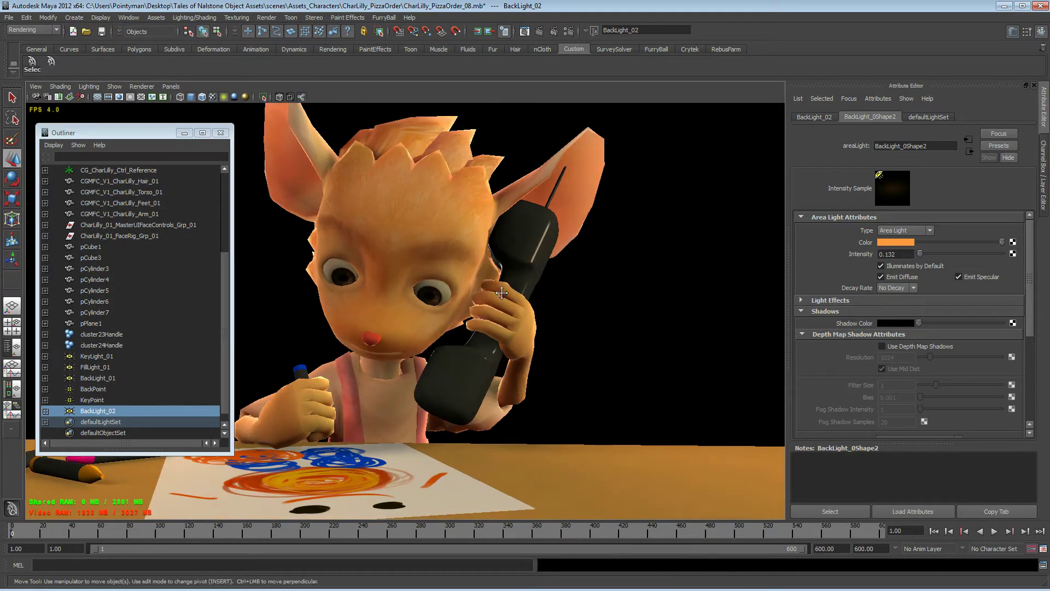
left_click_drag(502, 293, 520, 281, "alt")
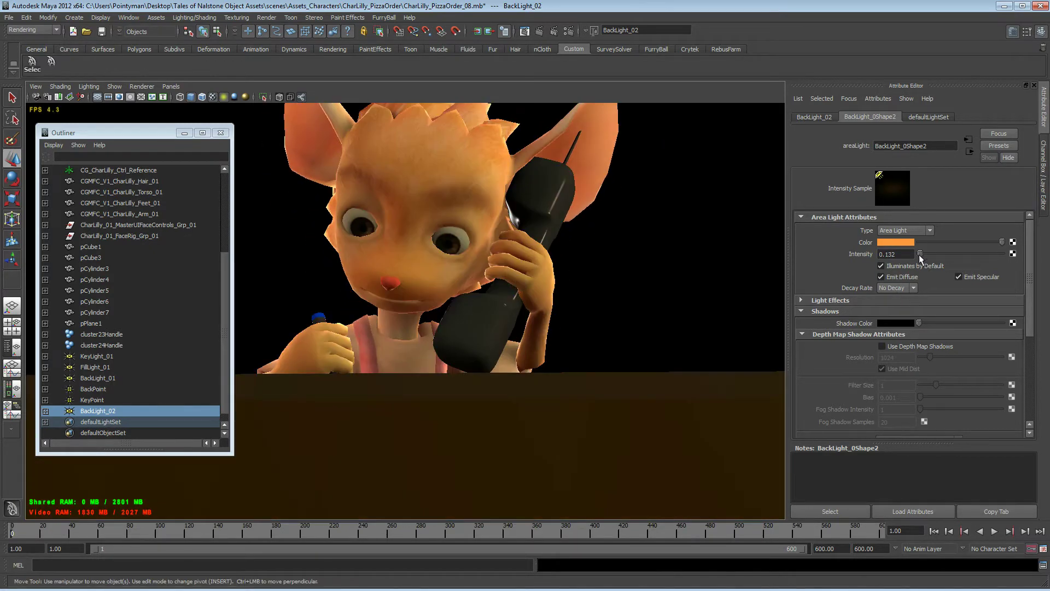
left_click_drag(918, 254, 920, 254)
middle_click_drag(410, 246, 415, 286, "alt")
left_click_drag(415, 286, 423, 300, "alt")
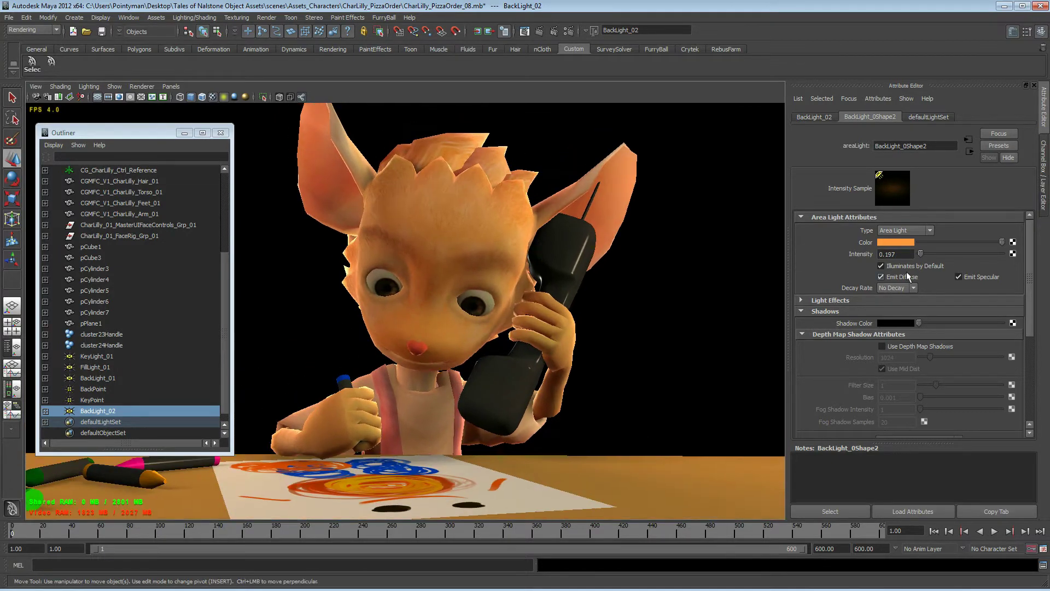
left_click_drag(921, 254, 921, 253)
left_click_drag(418, 269, 414, 261, "alt")
right_click_drag(414, 260, 159, 264, "alt")
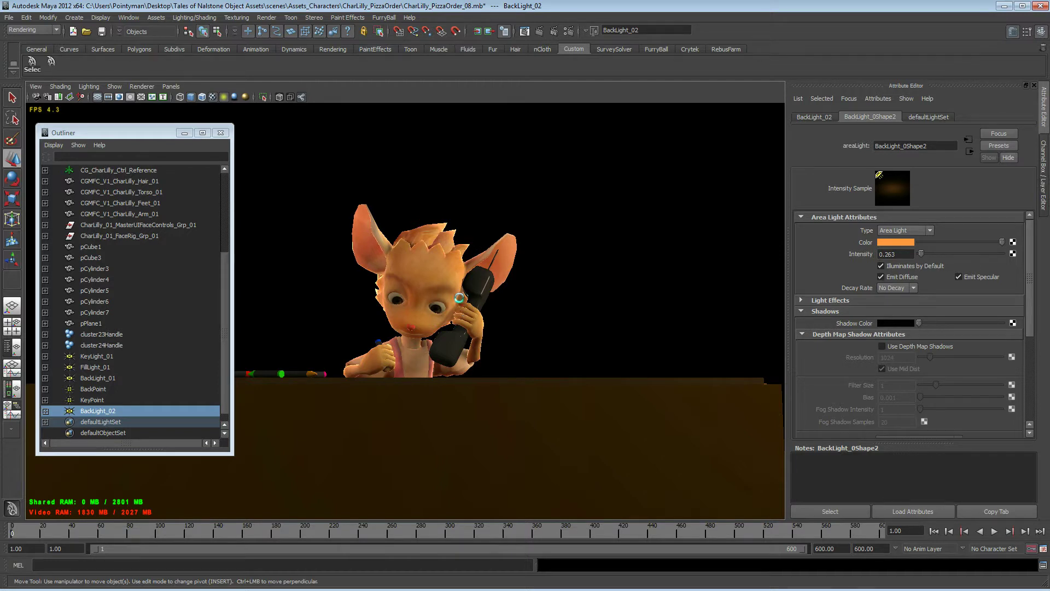
Step: Switch the viewport to default quality rendering and assign the CharLilly_TextureDiff_01 material to both of the character's eyes
left_click(478, 494)
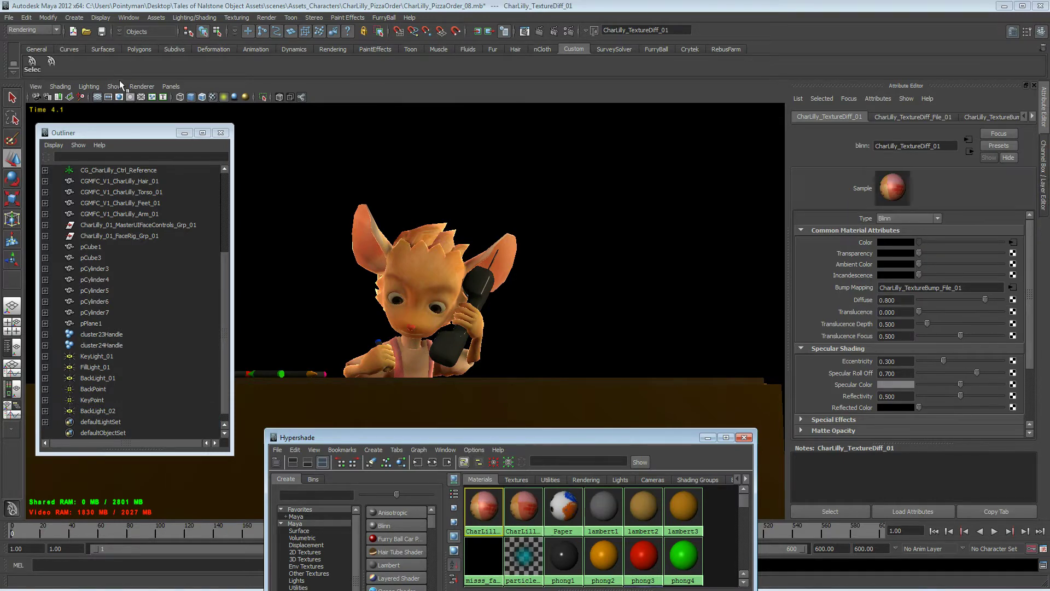
left_click(143, 87)
left_click(153, 102)
right_click_drag(506, 296, 660, 278, "alt")
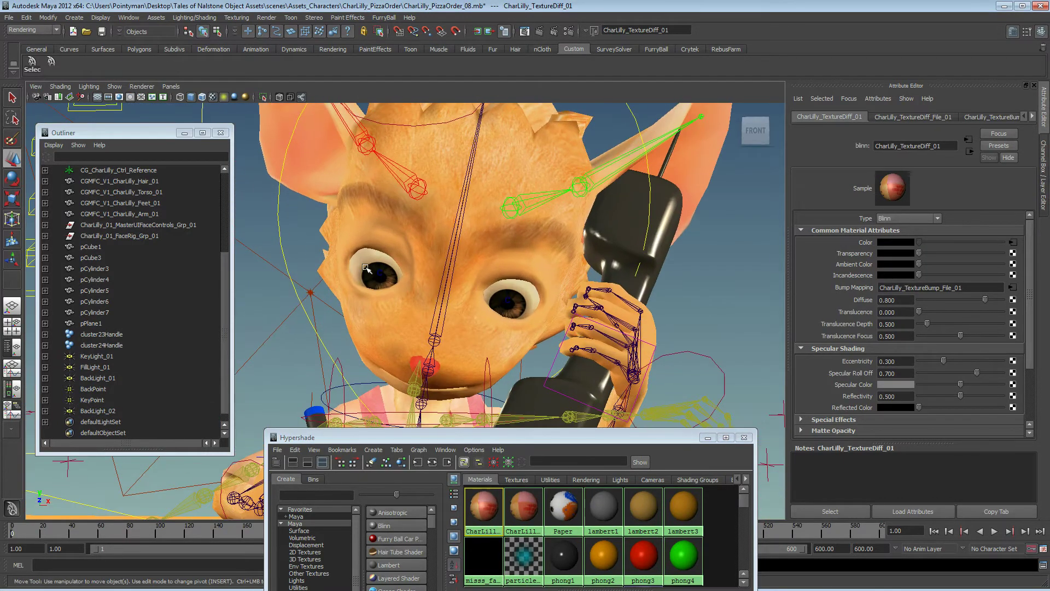
left_click(360, 260)
left_click(530, 296, "shift")
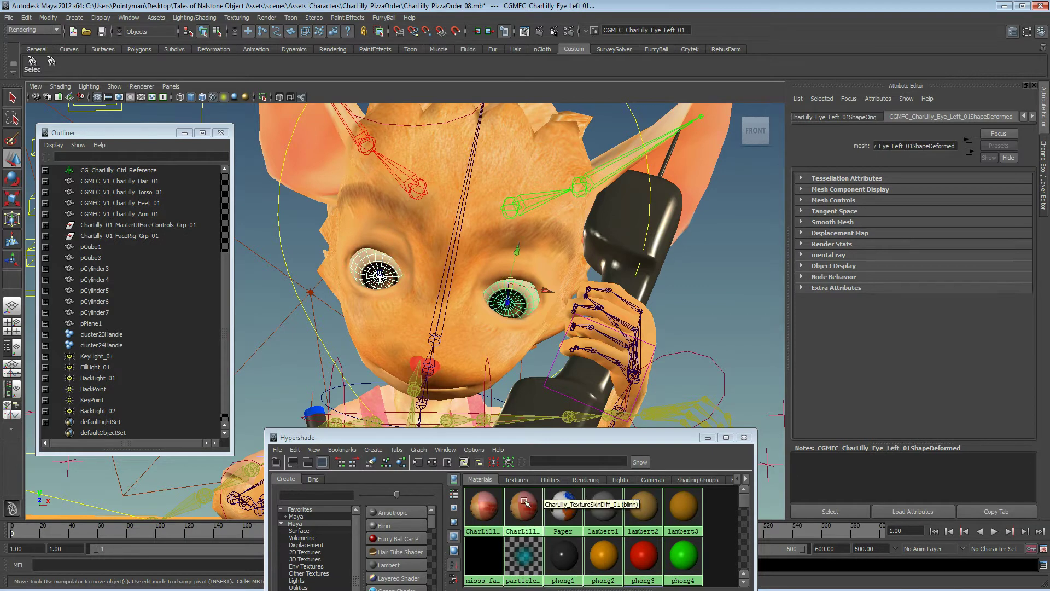
right_click_drag(485, 512, 486, 429)
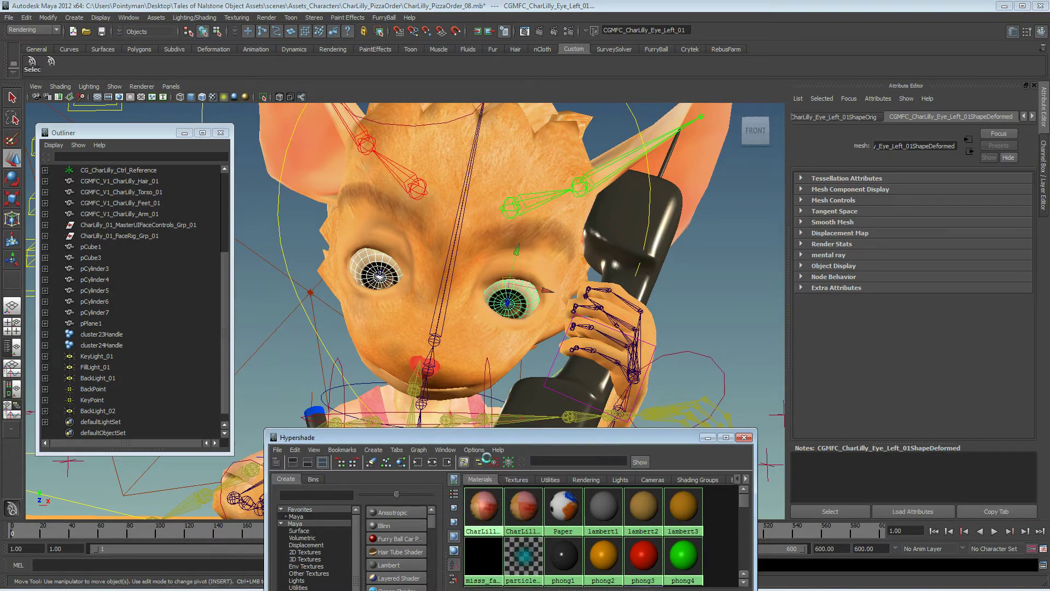
Step: Switch the viewport to the FurryBall default renderer to view the eyes with their assigned material
left_click(142, 87)
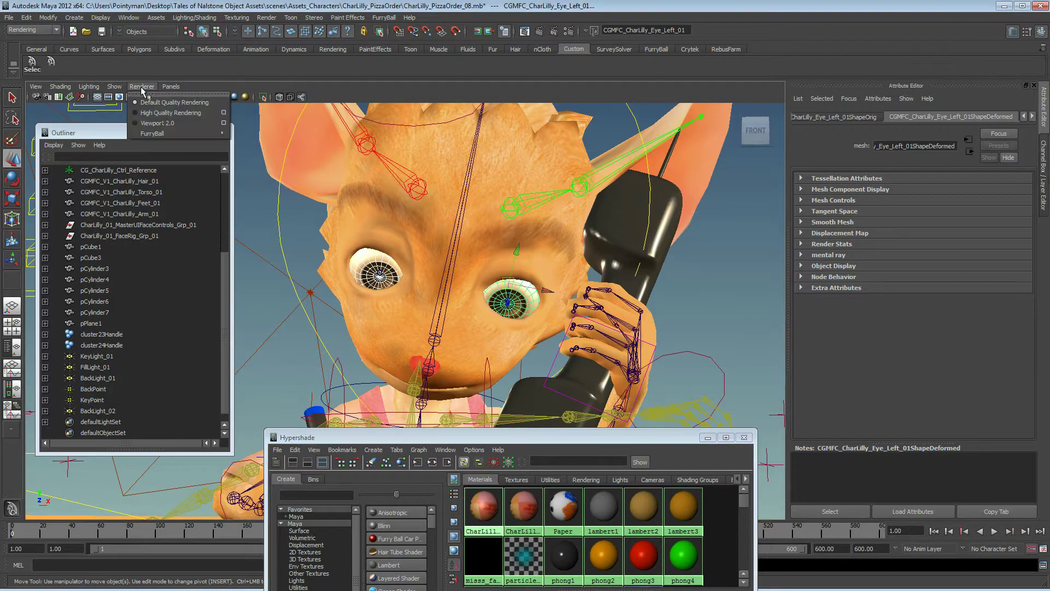
left_click(253, 134)
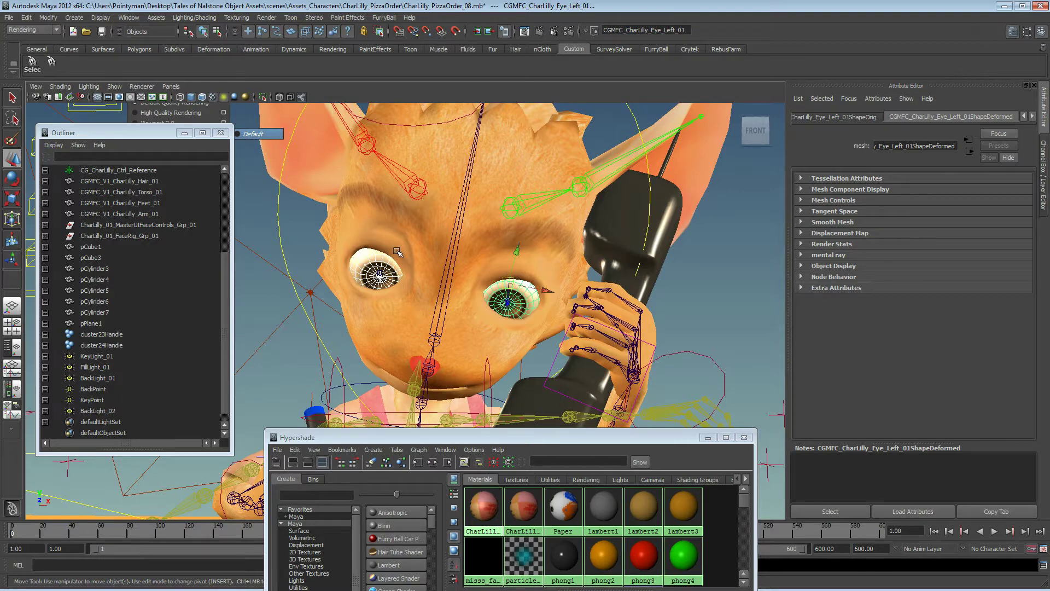
left_click_drag(429, 263, 437, 262, "alt")
Step: Set the CharLilly_TextureDiff_01 material's reflectivity to 0.645 and slightly adjust its specular color
left_click(489, 503)
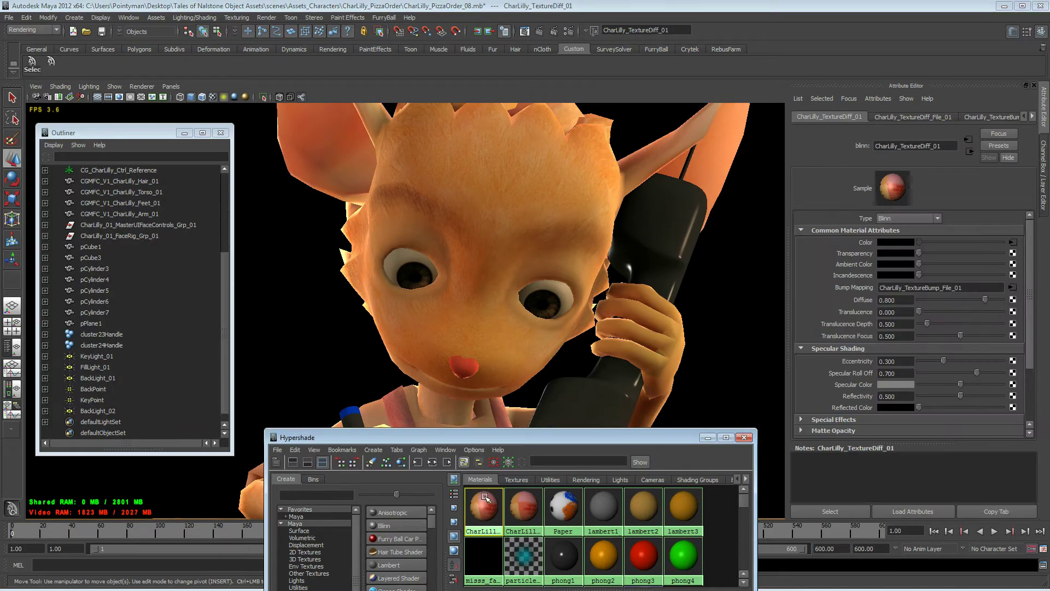
left_click_drag(1027, 294, 1031, 320)
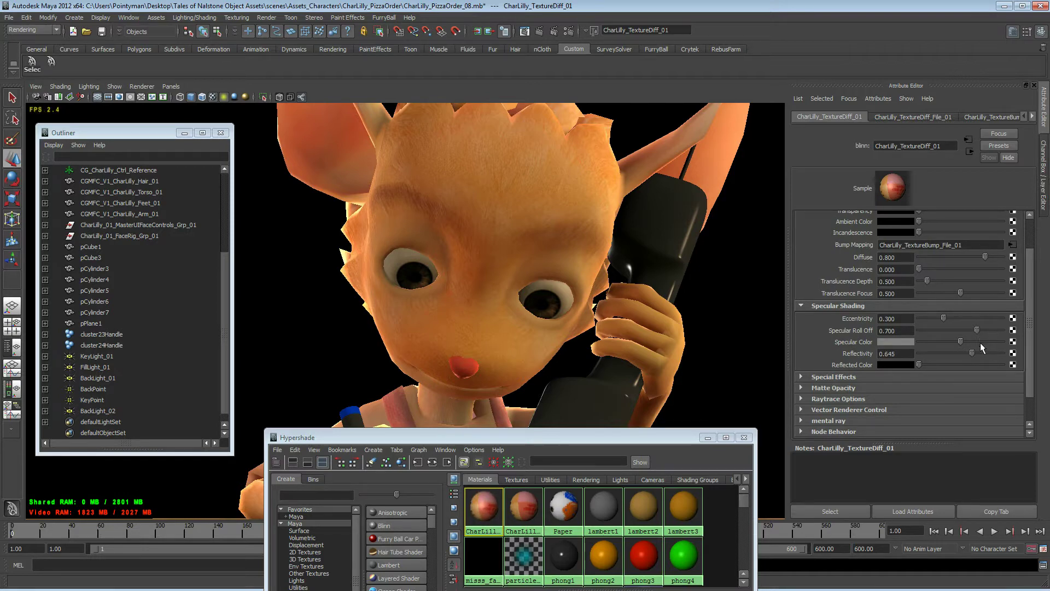
left_click_drag(980, 342, 962, 332)
scroll(830, 260, "up", 3)
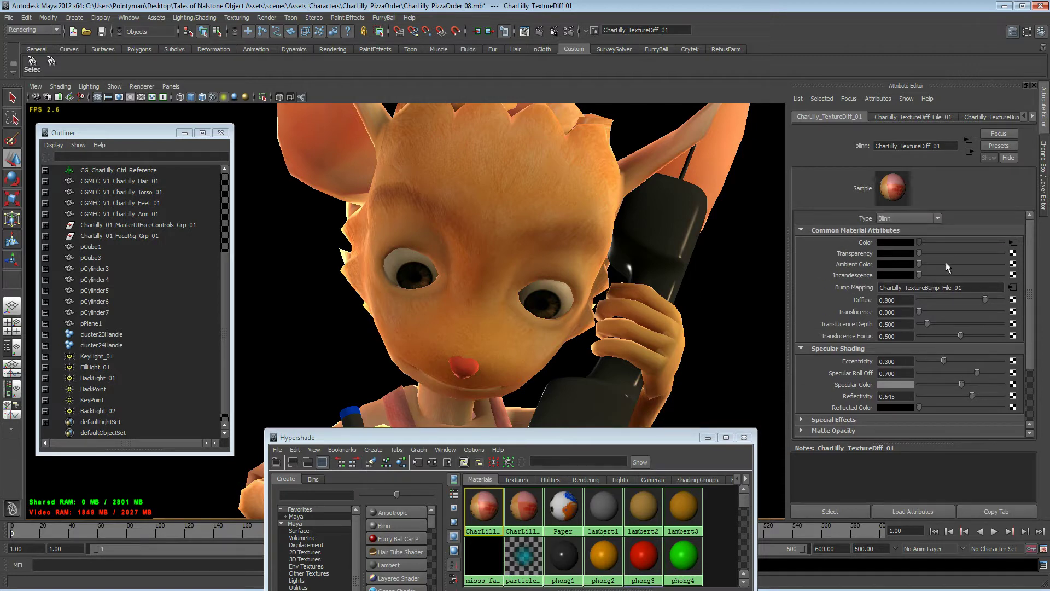
Step: Raise the ambient color of CharLilly_TextureDiff_01 slightly to a dark grey and close the Hypershade
left_click_drag(951, 264, 942, 265)
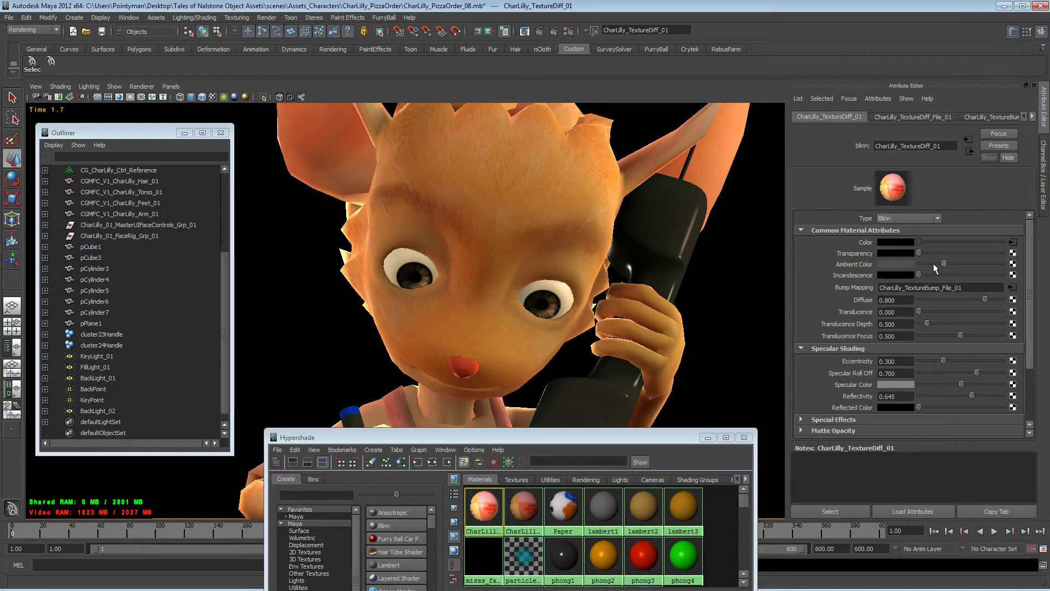
left_click(933, 263)
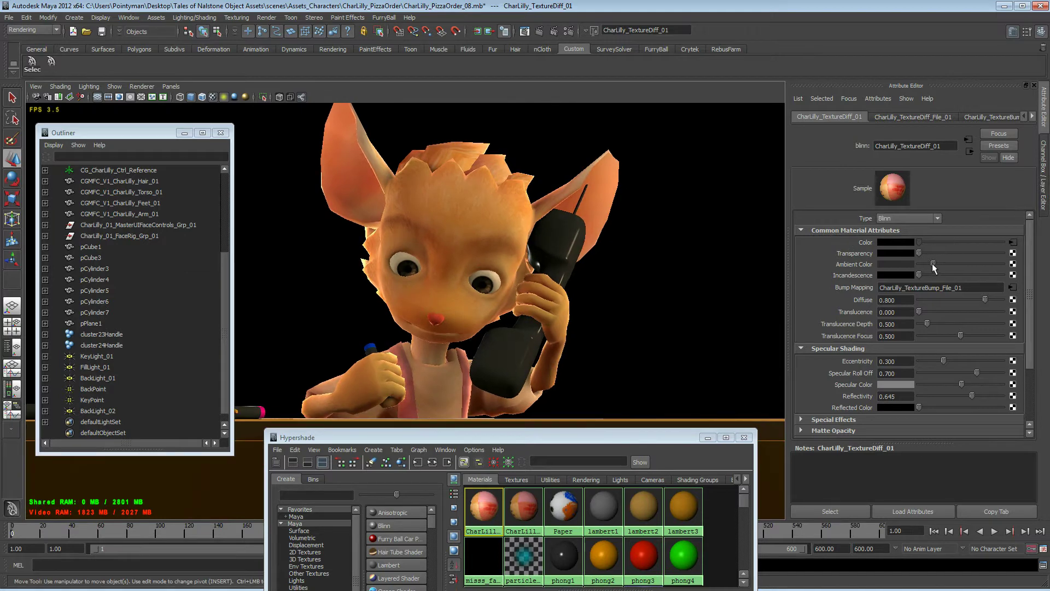
left_click_drag(599, 274, 584, 280, "alt")
right_click_drag(547, 277, 448, 278, "alt")
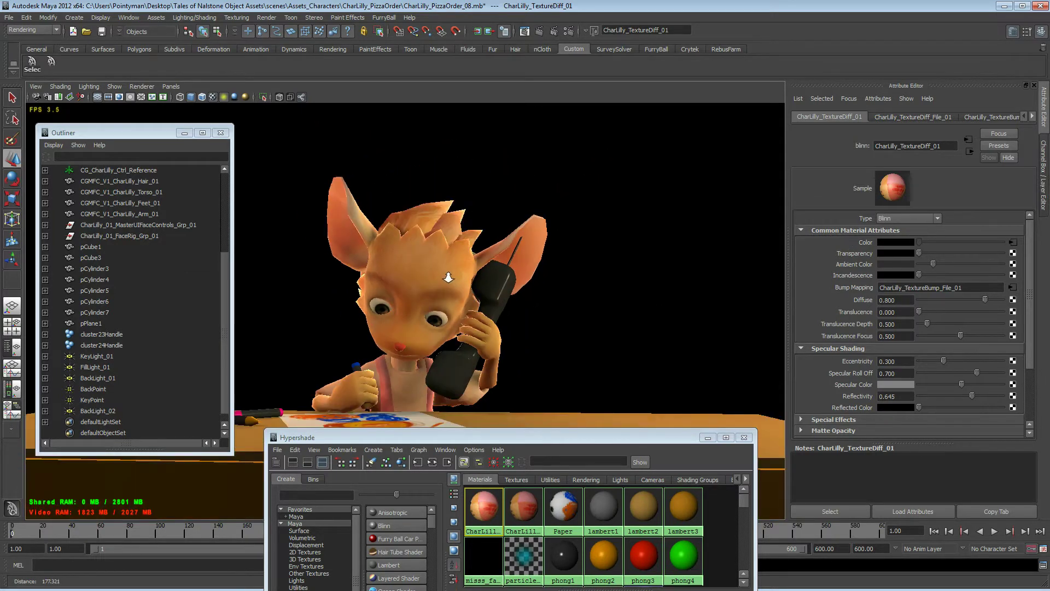
left_click_drag(448, 278, 452, 267, "alt")
right_click_drag(474, 270, 483, 270, "alt")
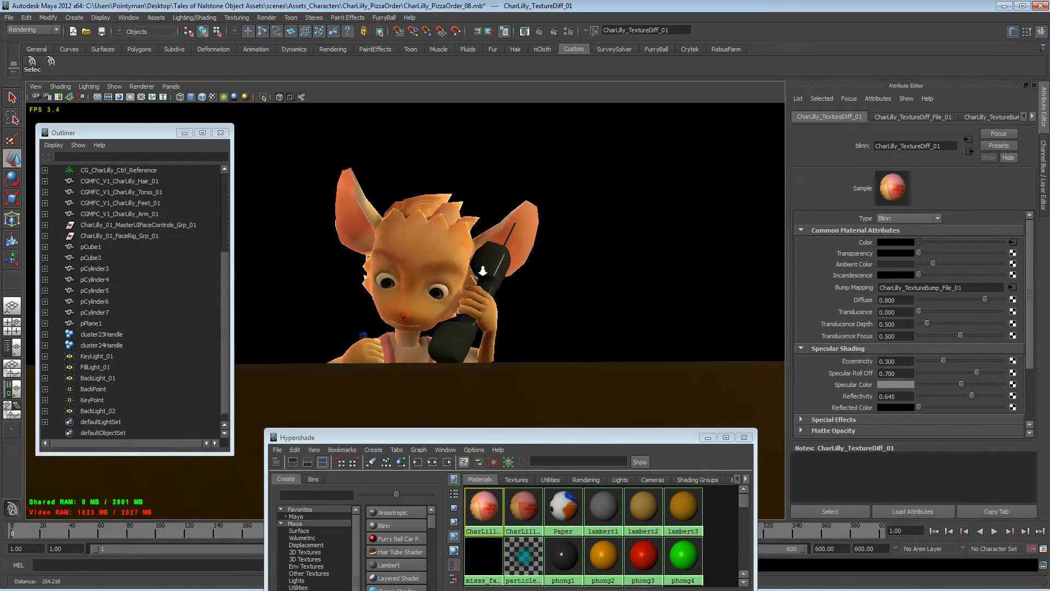
left_click(745, 437)
left_click_drag(385, 270, 392, 275, "alt")
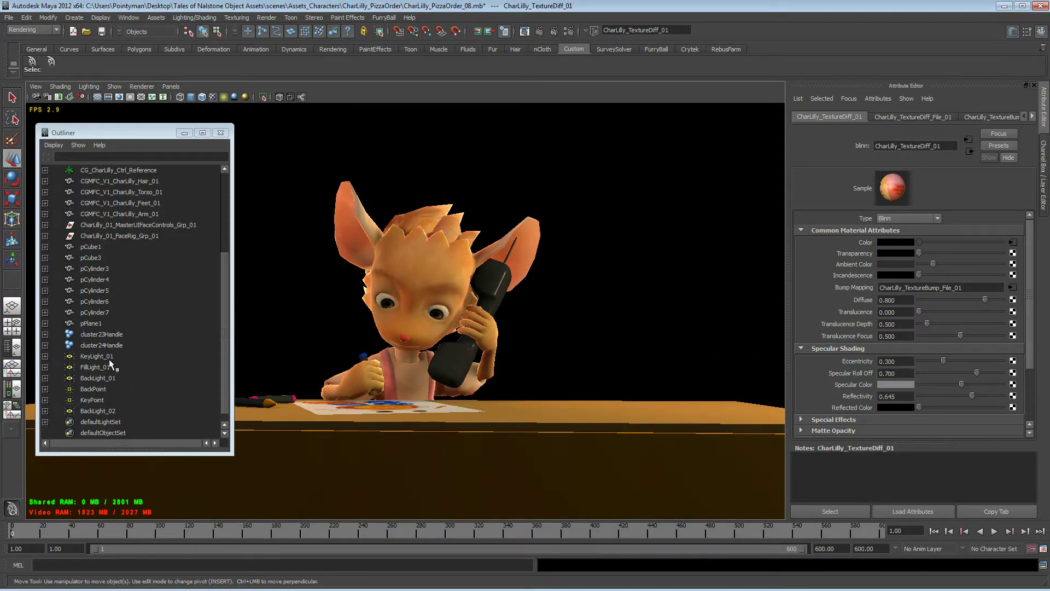
Step: Adjust the KeyPoint light's intensity and lower the intensity of FillLight_01 to 0.724
left_click(93, 400)
left_click_drag(936, 251, 928, 256)
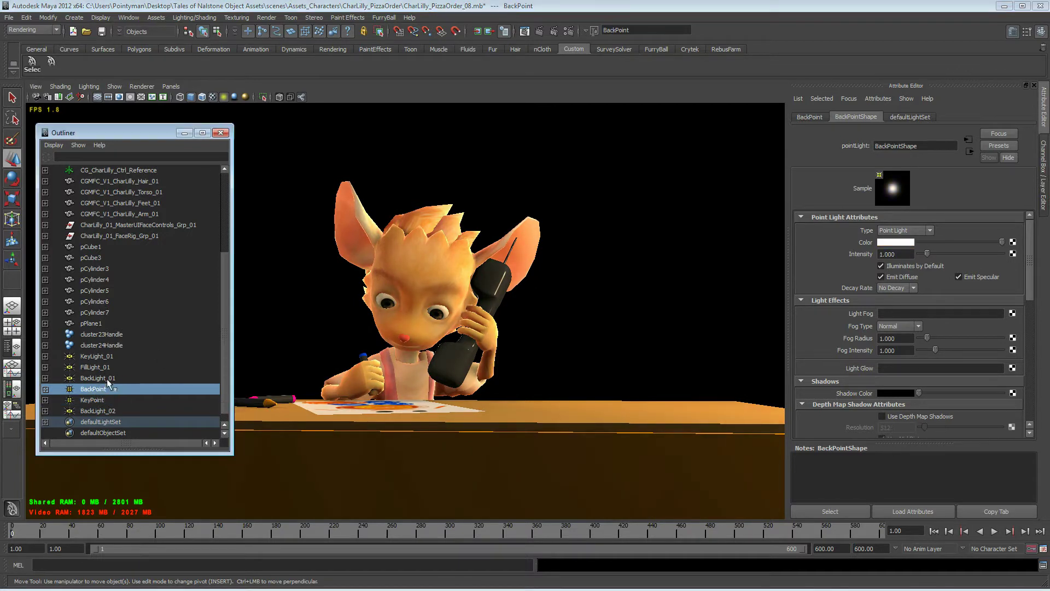
left_click(95, 367)
left_click(864, 300)
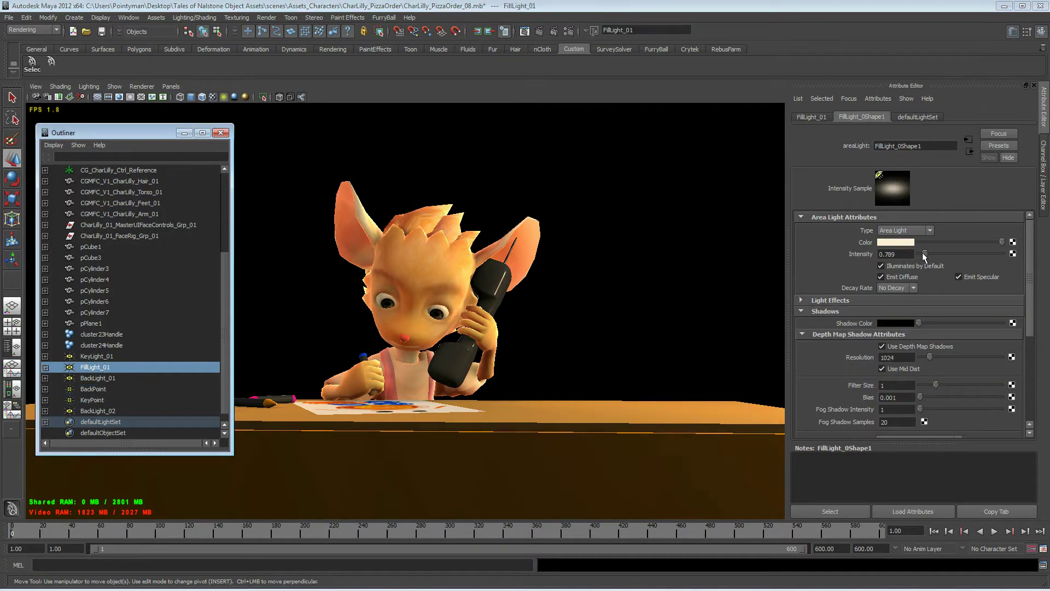
left_click_drag(925, 254, 925, 253)
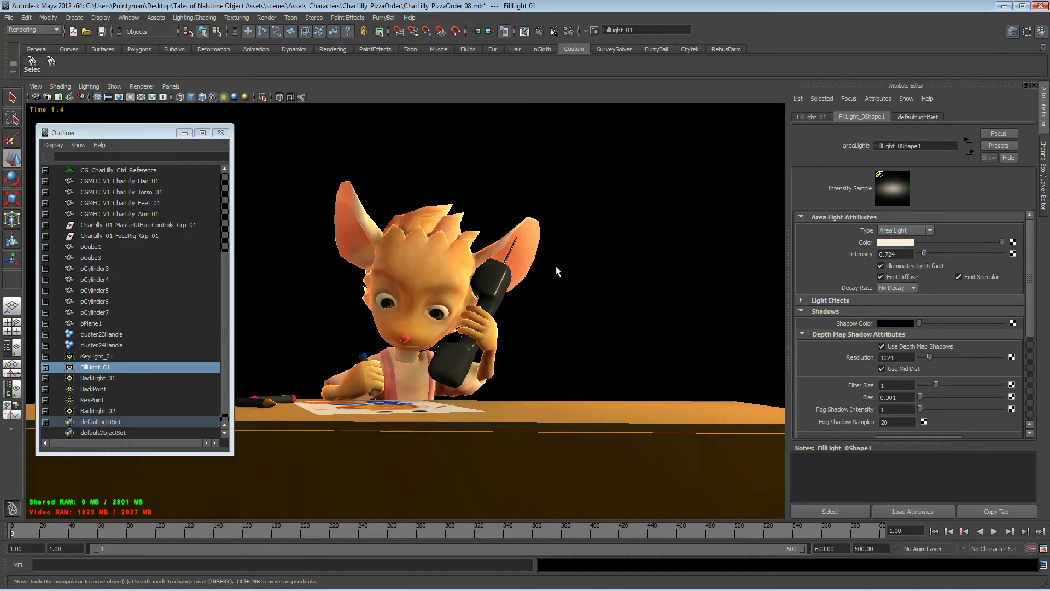
Step: Switch the viewport to default quality rendering and examine the placement of the lights around the character and desk
left_click_drag(469, 335, 465, 358, "alt")
right_click_drag(383, 348, 264, 343, "alt")
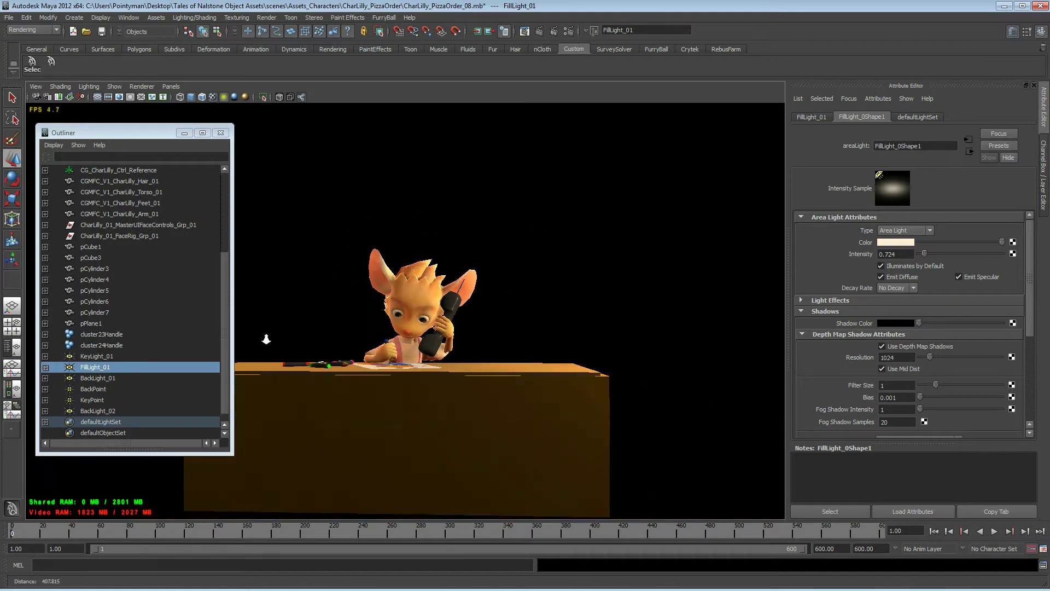
left_click(147, 87)
left_click(158, 100)
left_click_drag(394, 255, 487, 261, "alt")
right_click_drag(487, 261, 428, 244, "alt")
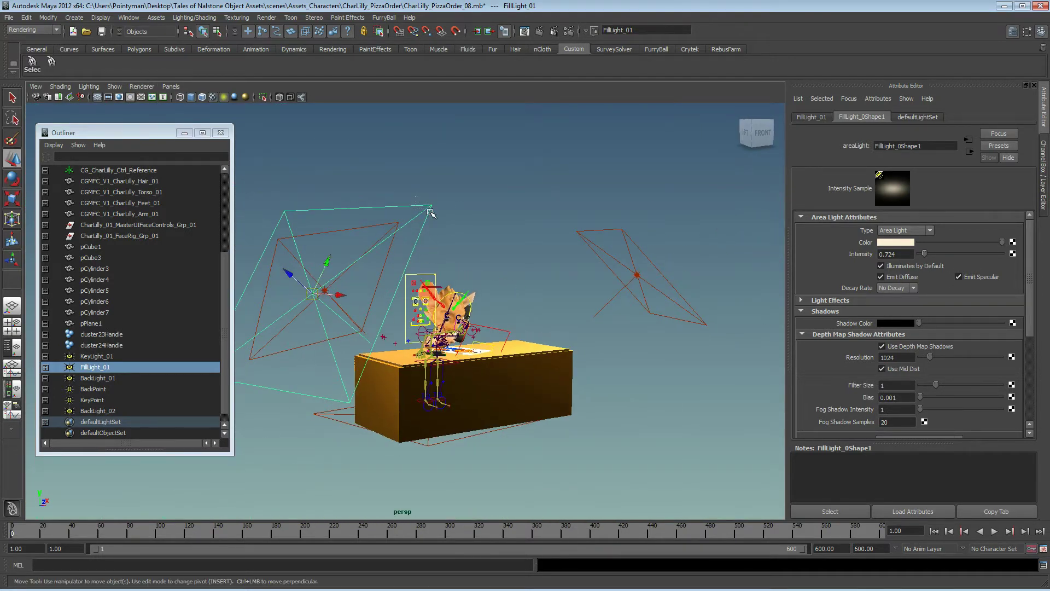
left_click_drag(430, 212, 341, 288, "alt")
right_click_drag(340, 288, 570, 304, "alt")
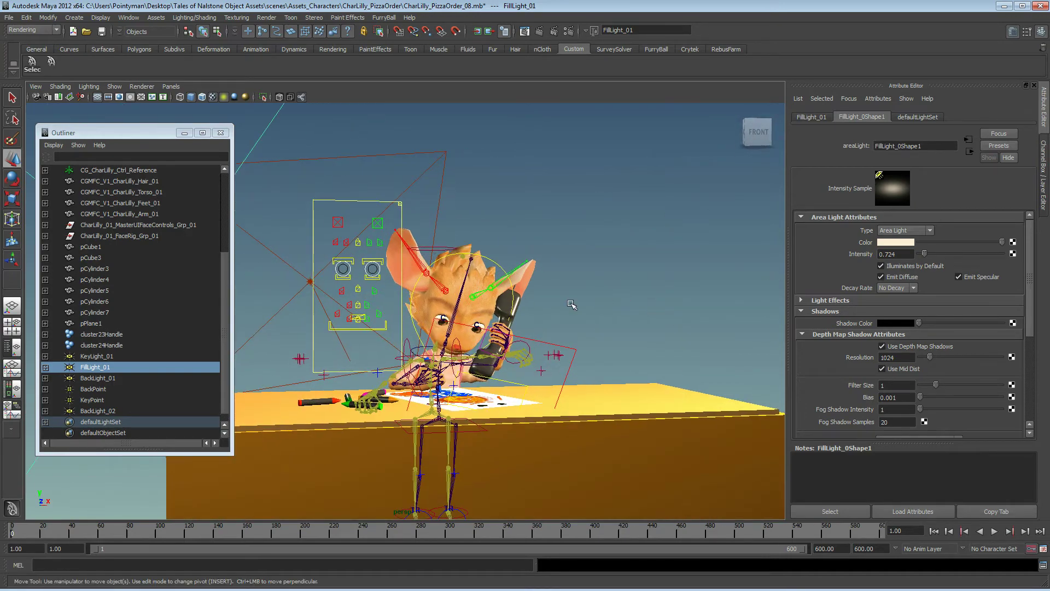
left_click_drag(570, 304, 552, 301, "alt")
right_click_drag(552, 301, 617, 300, "alt")
Step: Return the viewport to the FurryBall default renderer and examine the lighting on the character, drawing and desk from several distances
left_click(146, 86)
mouse_move(147, 132)
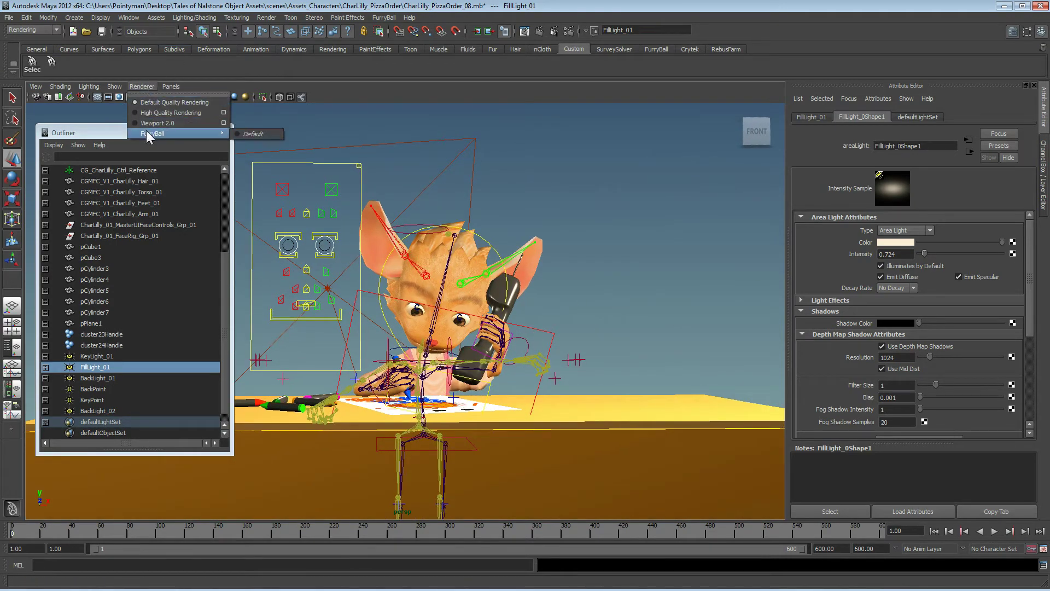
left_click(252, 134)
middle_click_drag(473, 276, 469, 255, "alt")
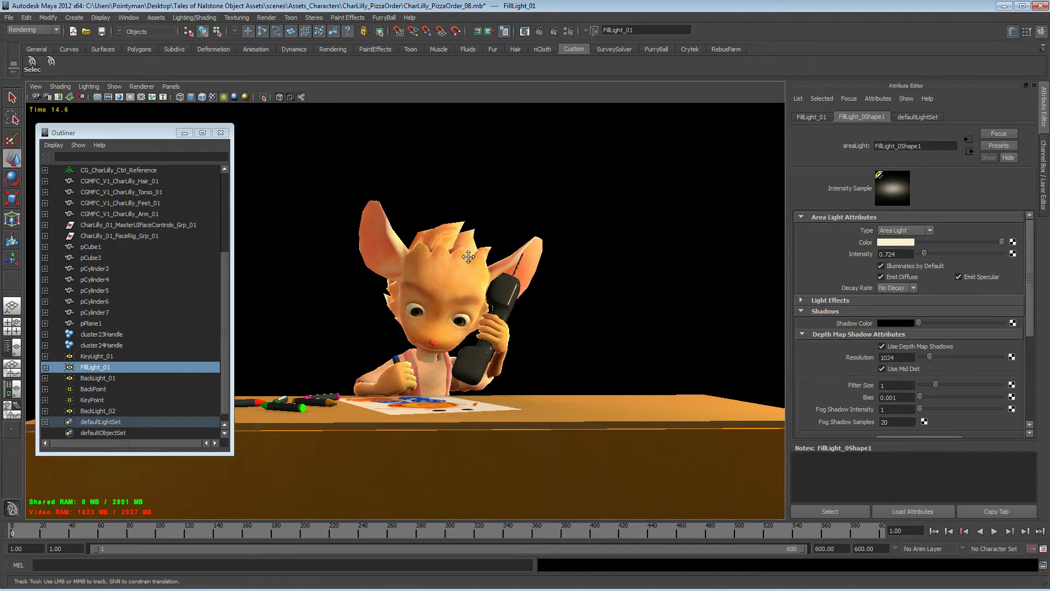
left_click_drag(486, 256, 481, 279, "alt")
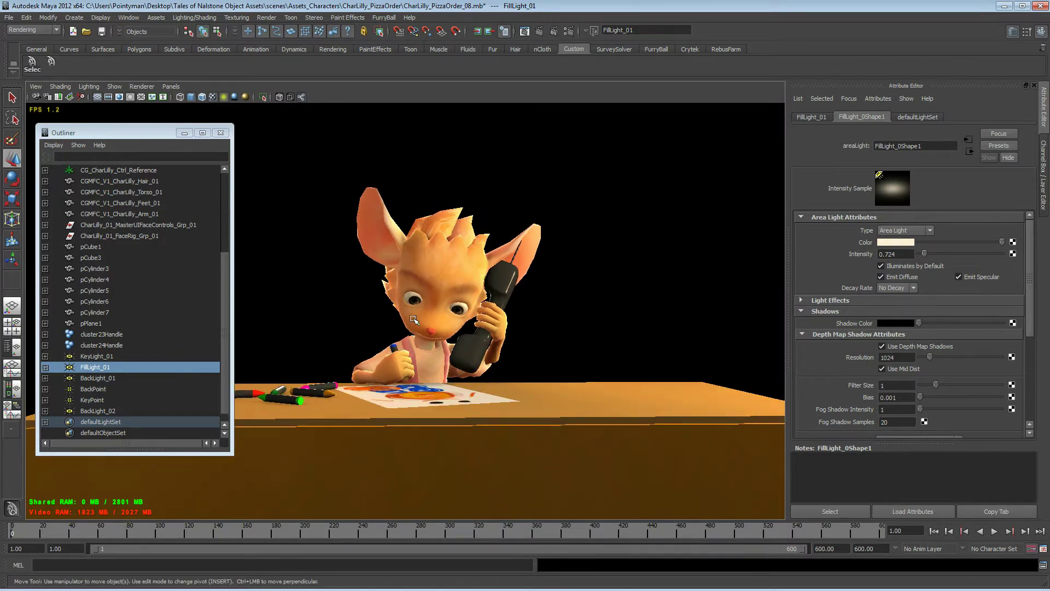
middle_click_drag(481, 279, 462, 283, "alt")
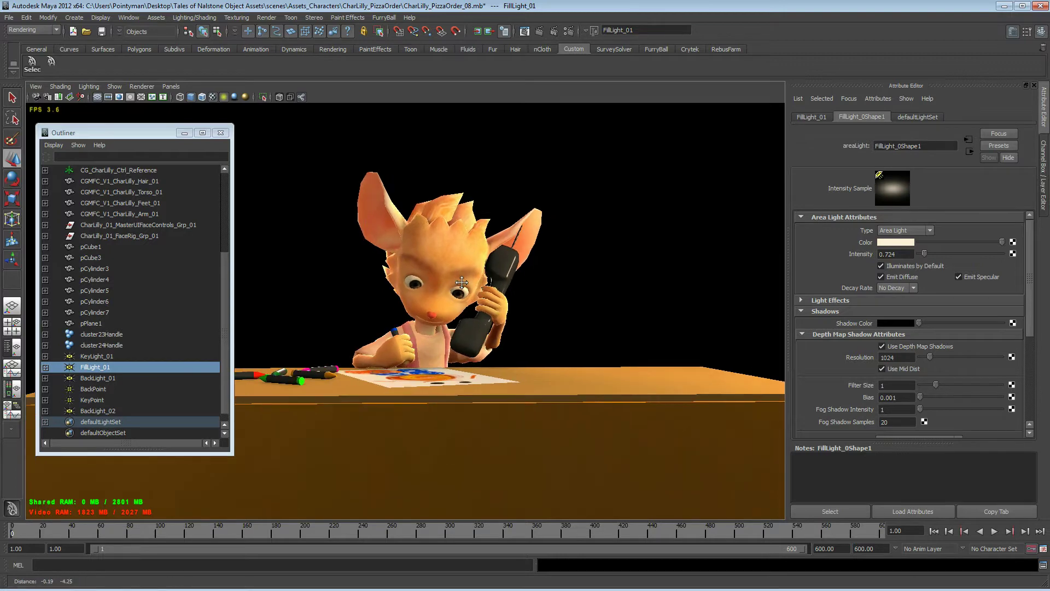
right_click_drag(462, 282, 580, 273, "alt")
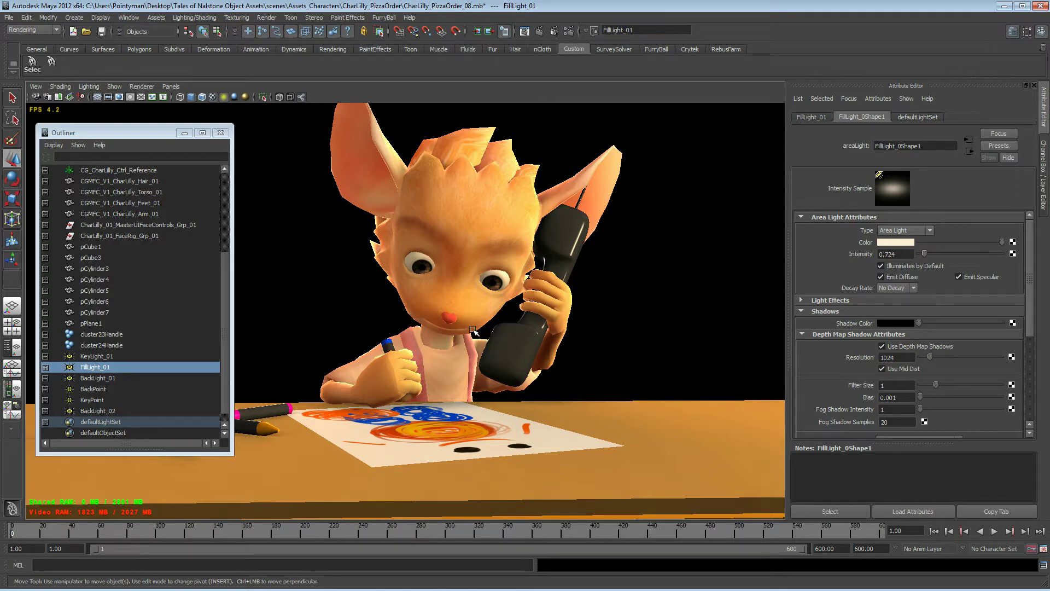
right_click_drag(484, 334, 343, 343, "alt")
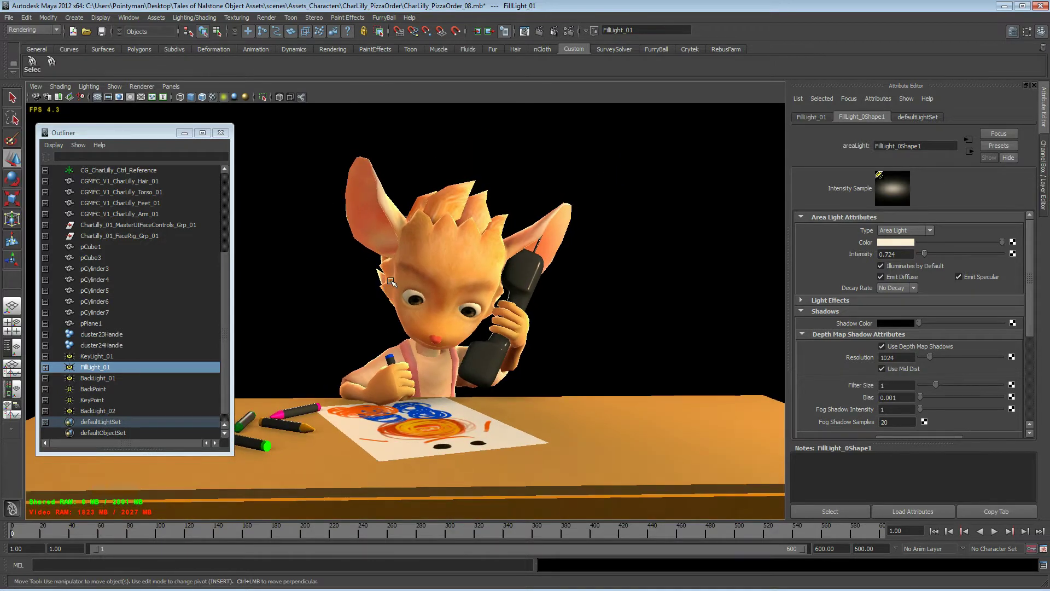
middle_click_drag(382, 296, 389, 315, "alt")
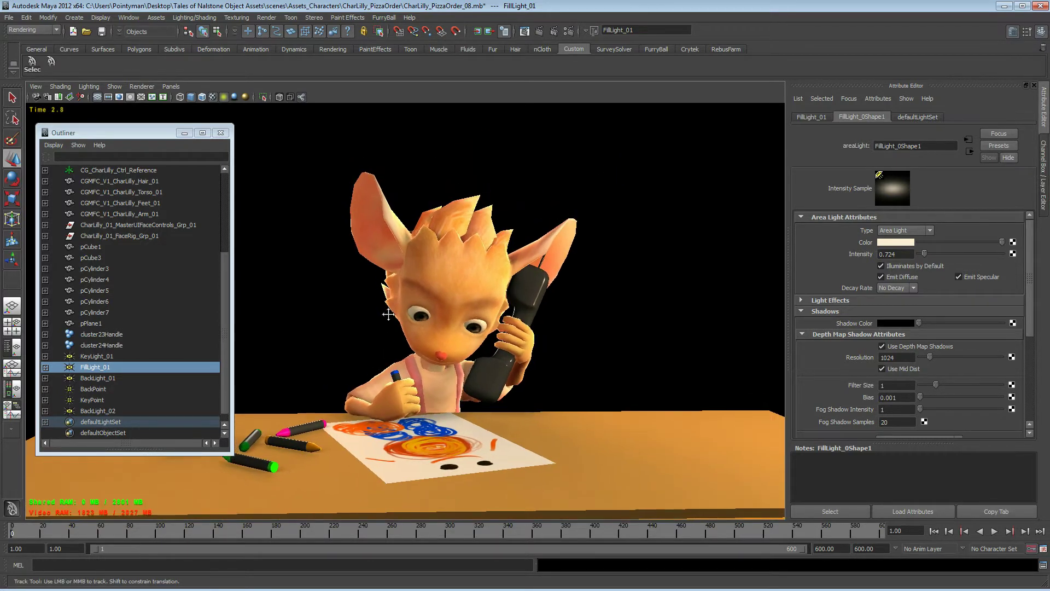
middle_click_drag(504, 295, 503, 255, "alt")
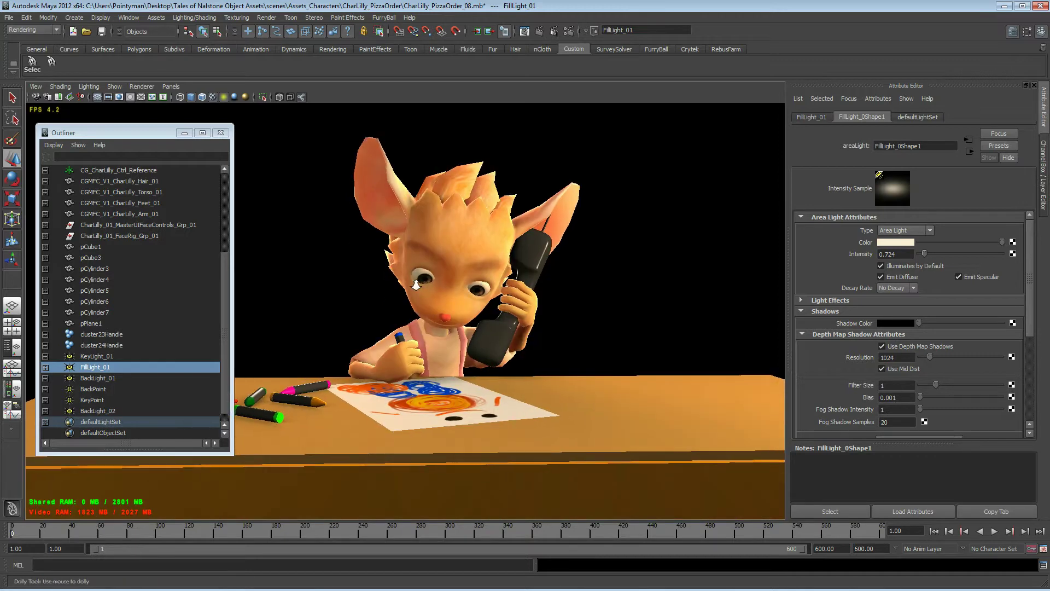
right_click_drag(503, 255, 460, 300, "alt")
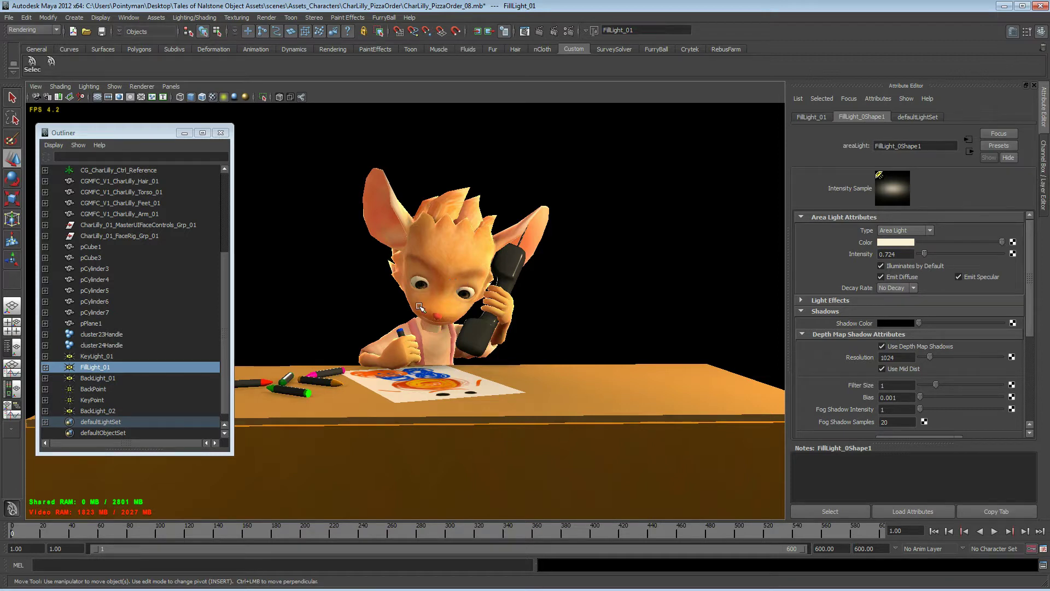
Step: Close the Outliner, activate the Select tool and save the CharLilly_PizzaOrder_08 scene
left_click(225, 133)
key("q")
key("ctrl+s")
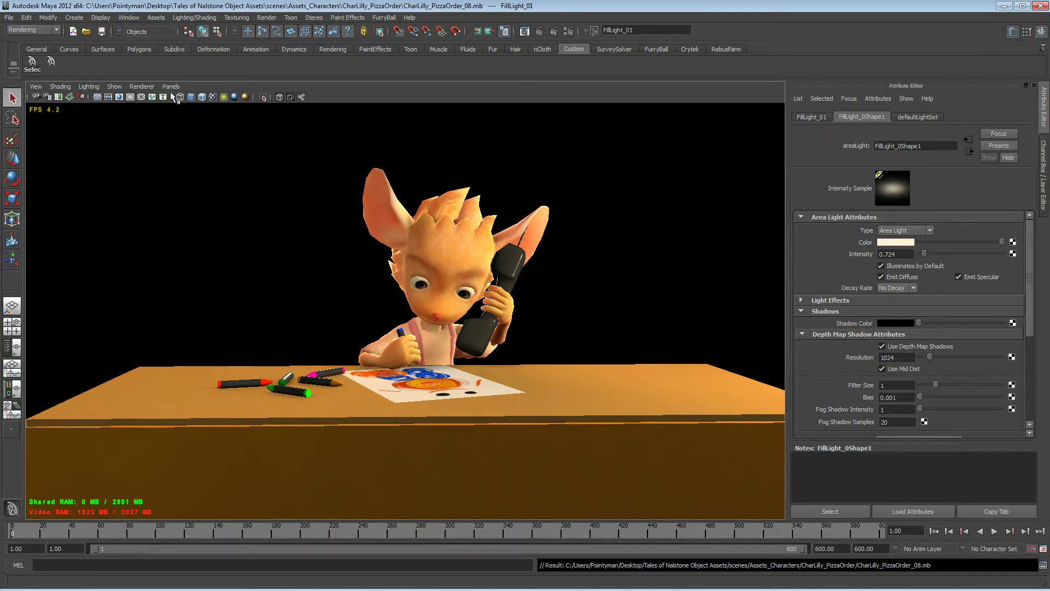
Step: Set the viewport to the FurryBall default renderer and examine the character and drawing at closer range
left_click(141, 87)
mouse_move(171, 133)
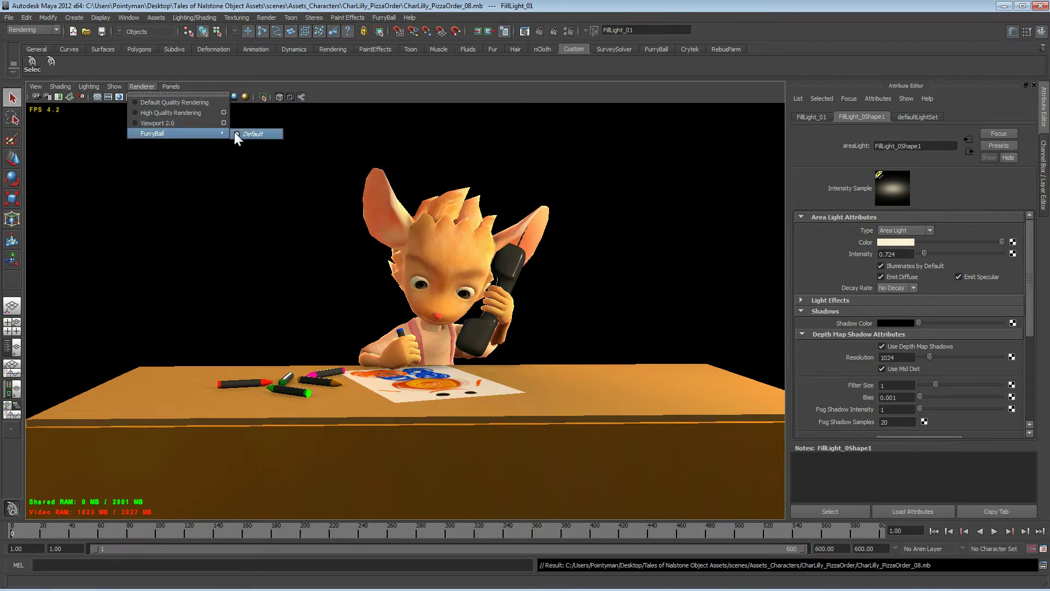
left_click(234, 132)
middle_click_drag(523, 256, 505, 280, "alt")
right_click_drag(504, 280, 534, 279, "alt")
mouse_move(534, 279)
middle_mouse_down("alt")
mouse_move(534, 265)
mouse_move(519, 266)
middle_mouse_up("alt")
right_click_drag(519, 266, 492, 268, "alt")
Step: In the FurryBall GI settings, set AO Post Apply Intensity to 2 and SSAO Blur Sharpness to 32.941
left_click(659, 50)
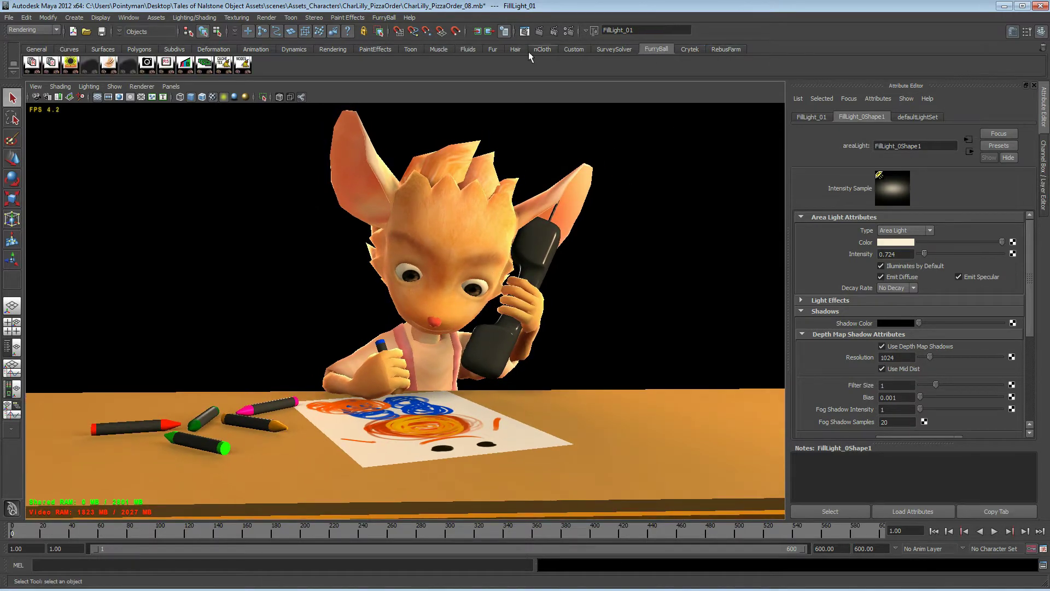
left_click(70, 64)
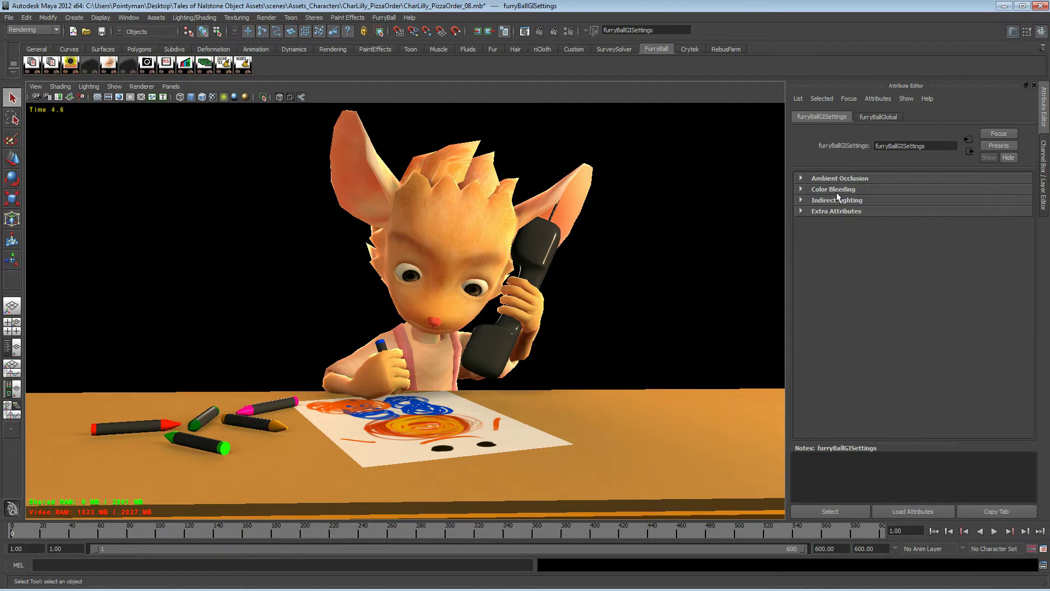
left_click(839, 178)
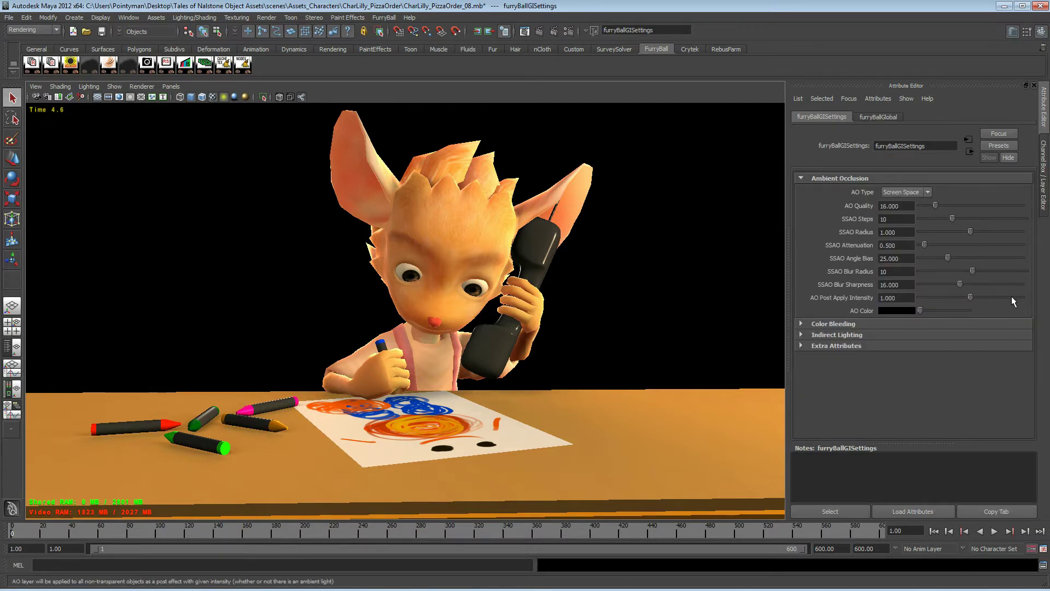
mouse_move(1016, 296)
left_mouse_down()
mouse_move(1042, 288)
mouse_move(1003, 283)
left_mouse_up()
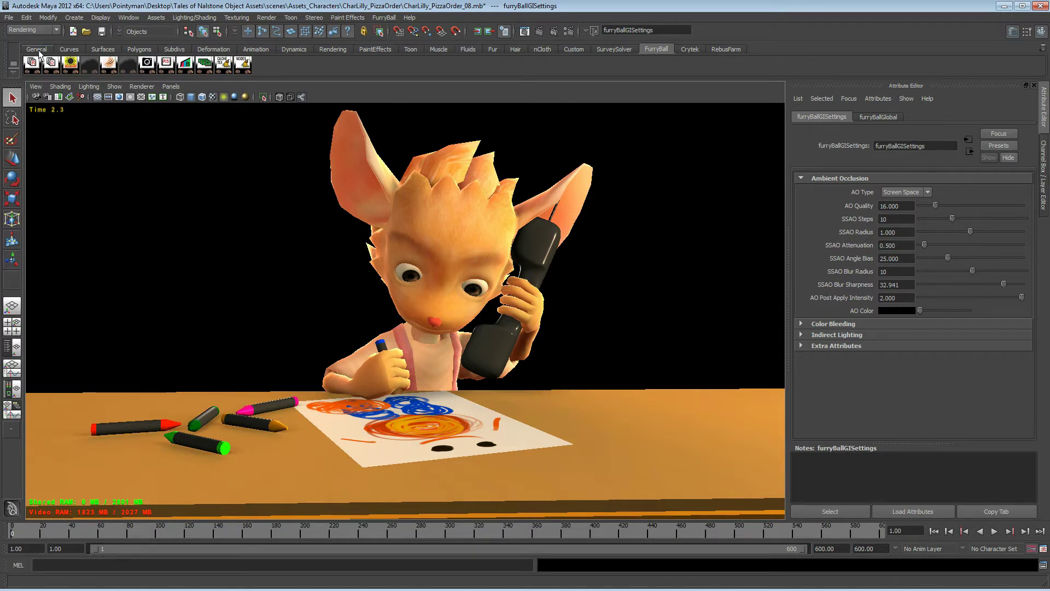
Step: Open the Default render node's settings and toggle its Ambient Occlusion feature to compare the character with and without it
left_click(31, 65)
left_click(65, 266)
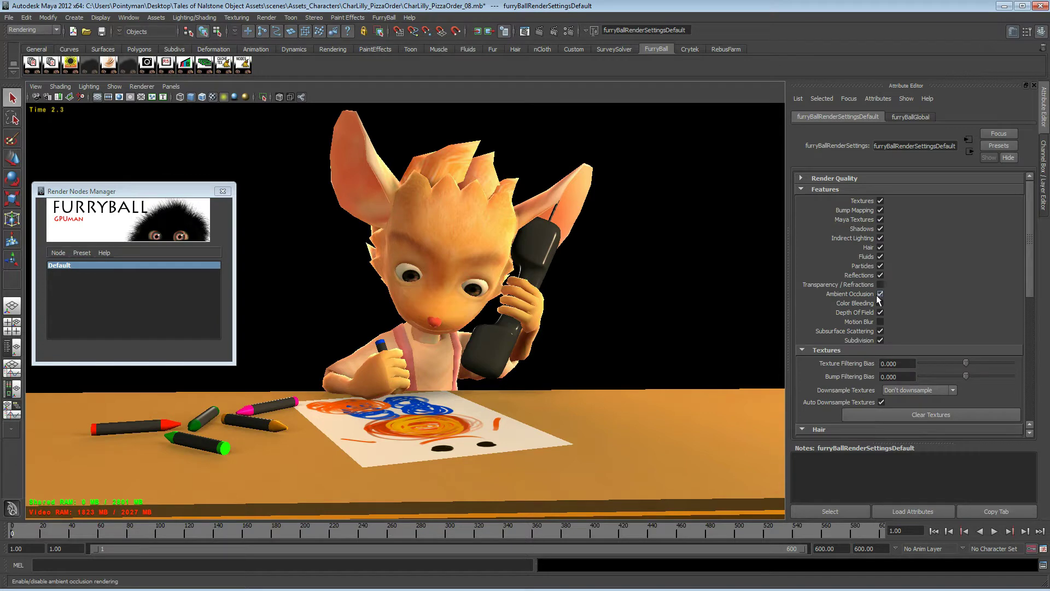
middle_click_drag(491, 243, 492, 244, "alt")
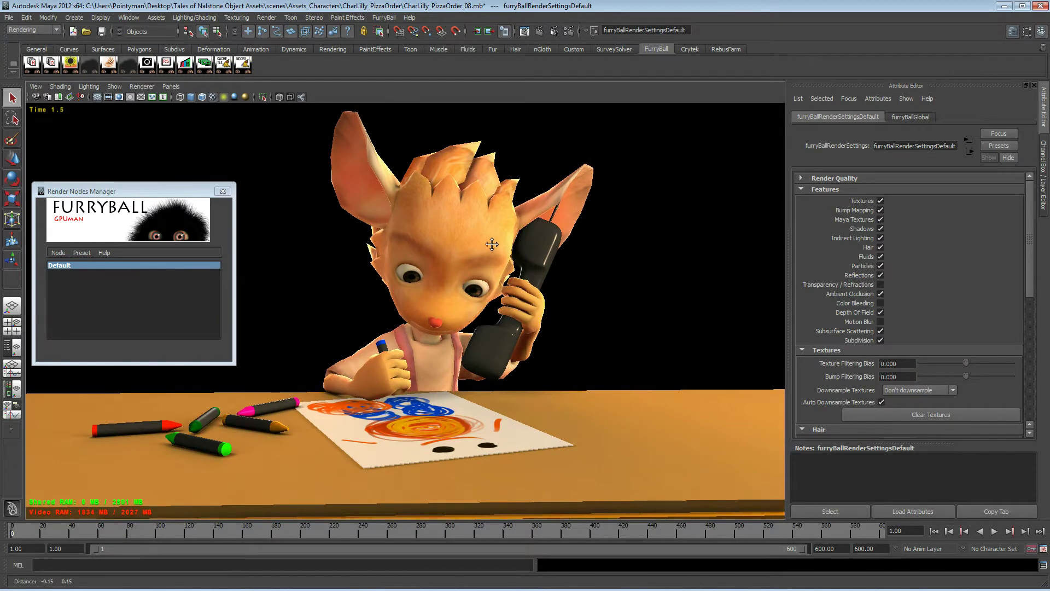
left_click(880, 294)
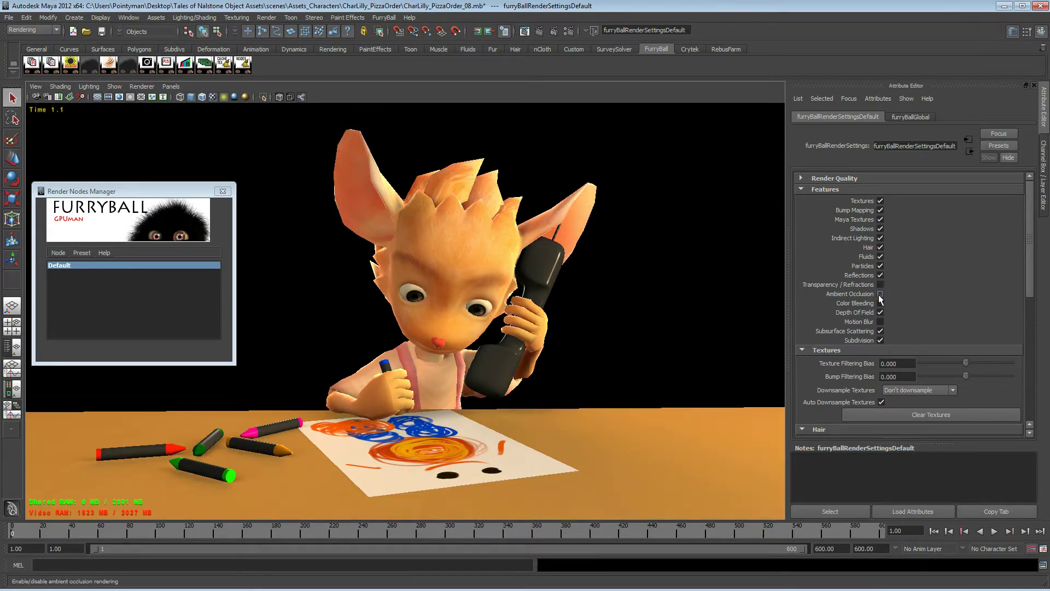
Step: Set the Default render node's Output Pass to Ambient Occlusion
left_click_drag(1030, 256, 1038, 374)
left_click_drag(1032, 338, 1029, 392)
left_click(853, 388)
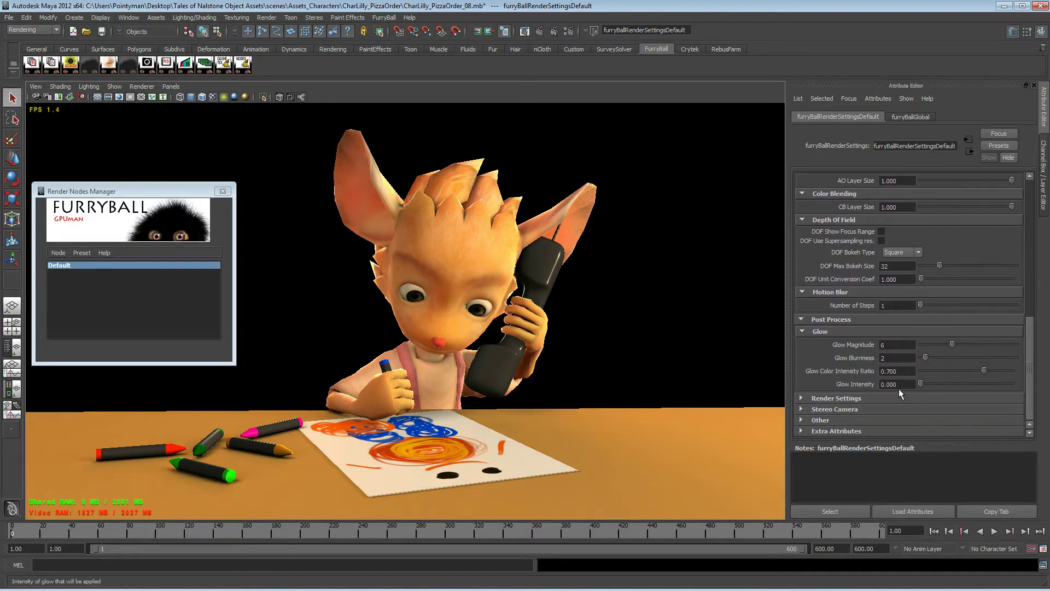
left_click(993, 398)
scroll(1029, 394, "down", 3)
left_click(924, 300)
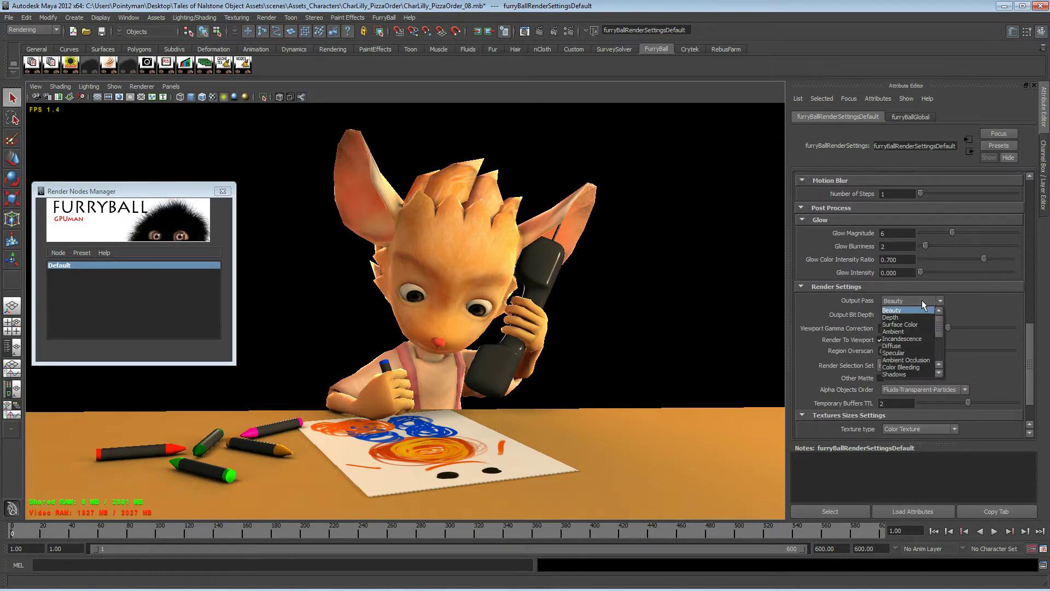
scroll(937, 326, "down", 1)
mouse_move(937, 326)
left_mouse_down()
mouse_move(937, 350)
mouse_move(942, 314)
left_mouse_up()
left_click(923, 360)
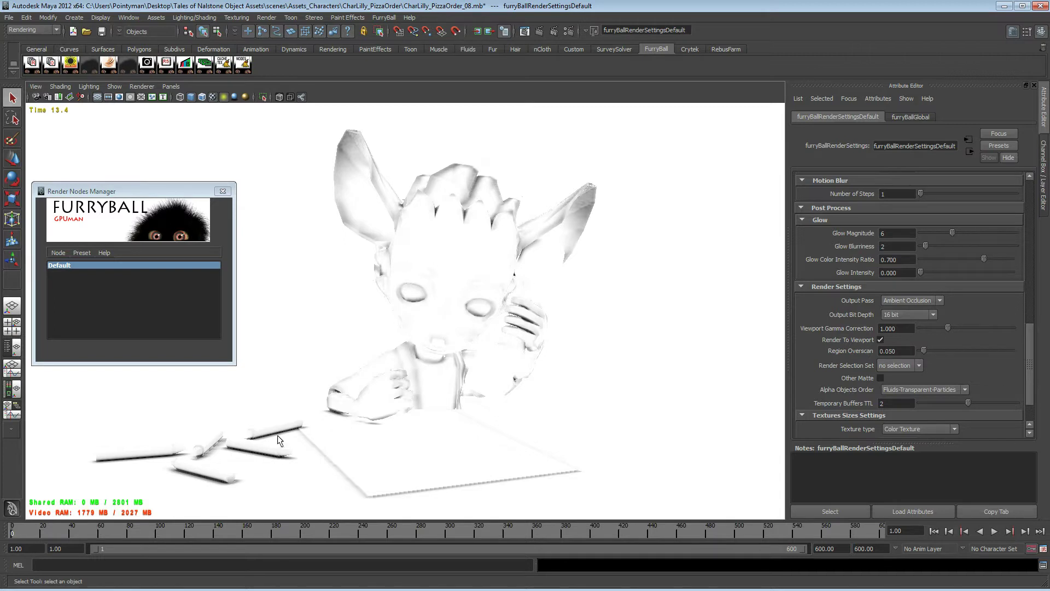
Step: In the FurryBall ambient occlusion settings, set AO Quality to 61.002, SSAO Steps to 19, SSAO Radius to 2 and Blur Sharpness to 31.230
left_click(71, 63)
left_click_drag(953, 295, 999, 284)
left_click_drag(954, 244, 927, 243)
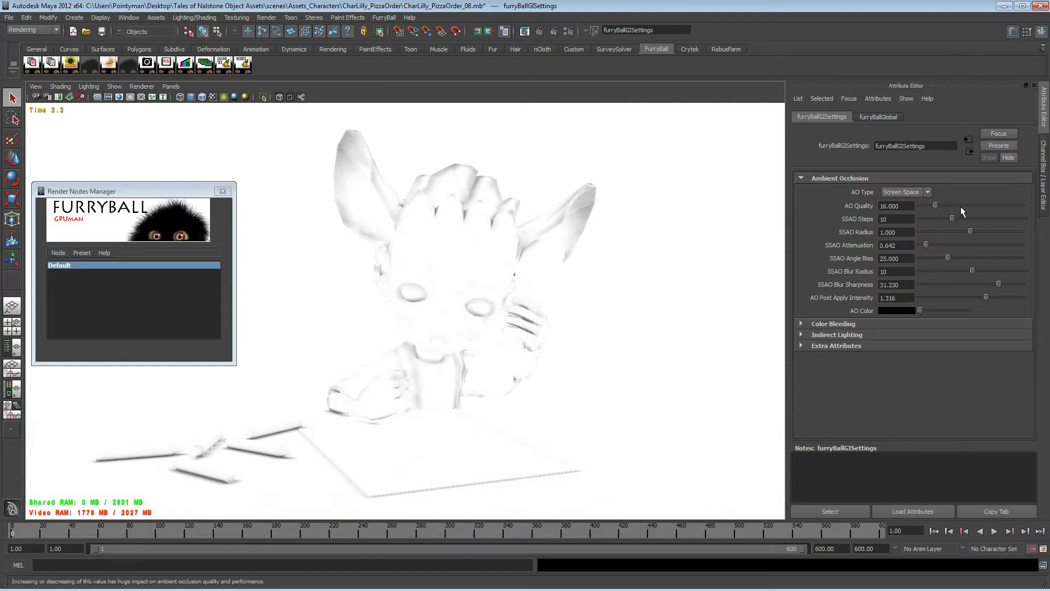
mouse_move(961, 204)
left_mouse_down()
mouse_move(996, 202)
mouse_move(981, 204)
mouse_move(992, 231)
mouse_move(1034, 234)
left_mouse_up()
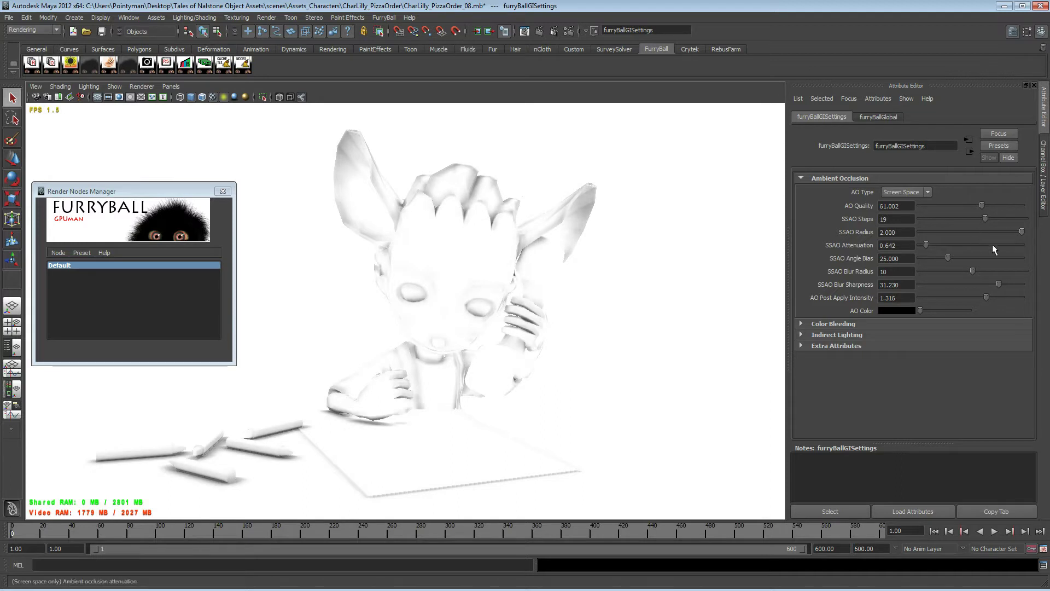
Step: Try the extremes of SSAO Attenuation and settle on 0.535, with SSAO Angle Bias at 30.936
left_click(950, 244)
left_click_drag(993, 243, 874, 243)
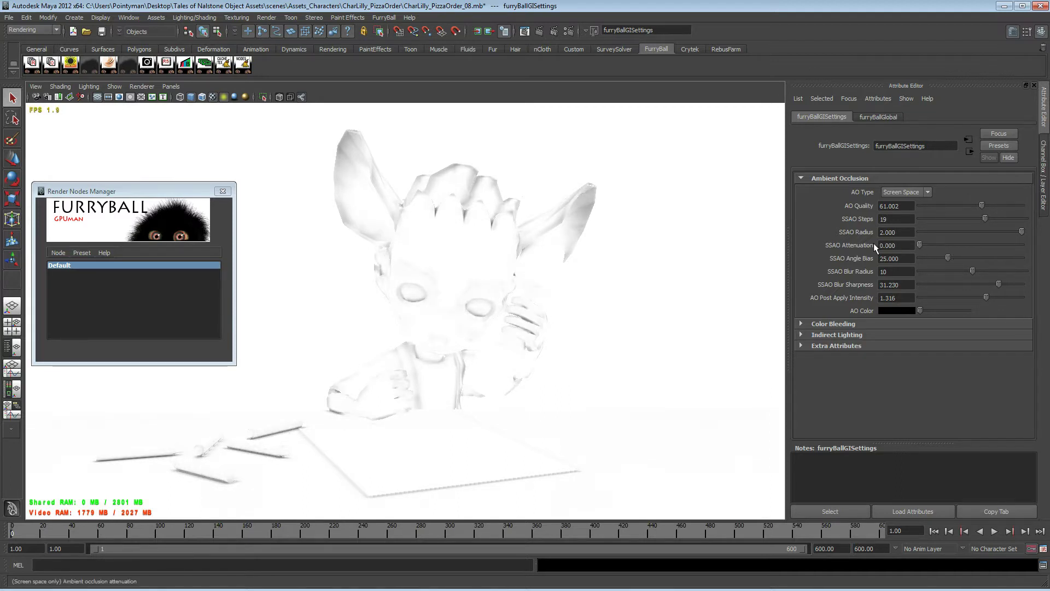
left_click(924, 244)
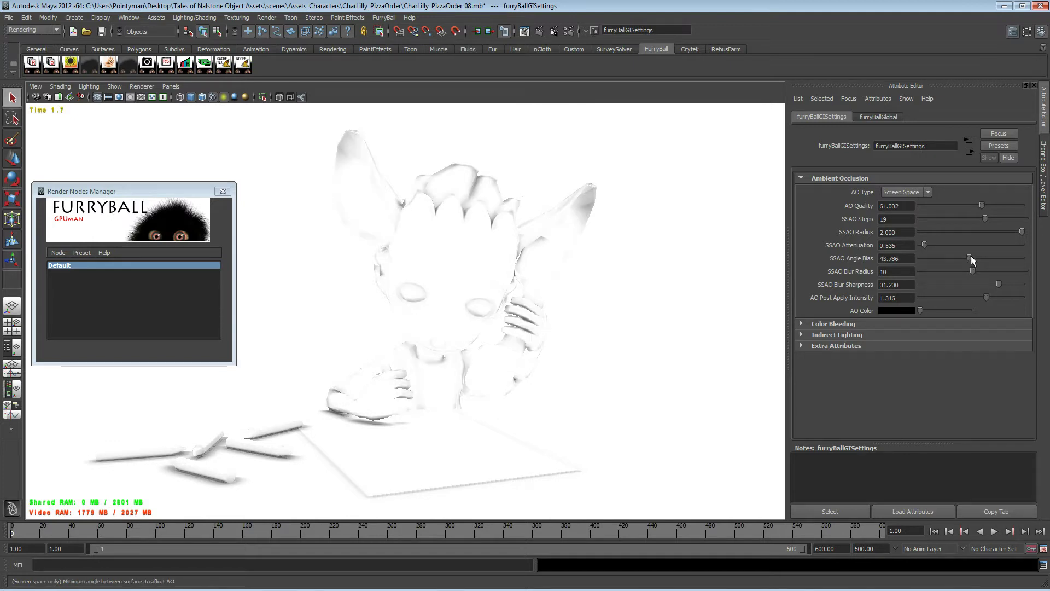
mouse_move(970, 256)
left_mouse_down()
mouse_move(942, 256)
mouse_move(953, 256)
left_mouse_up()
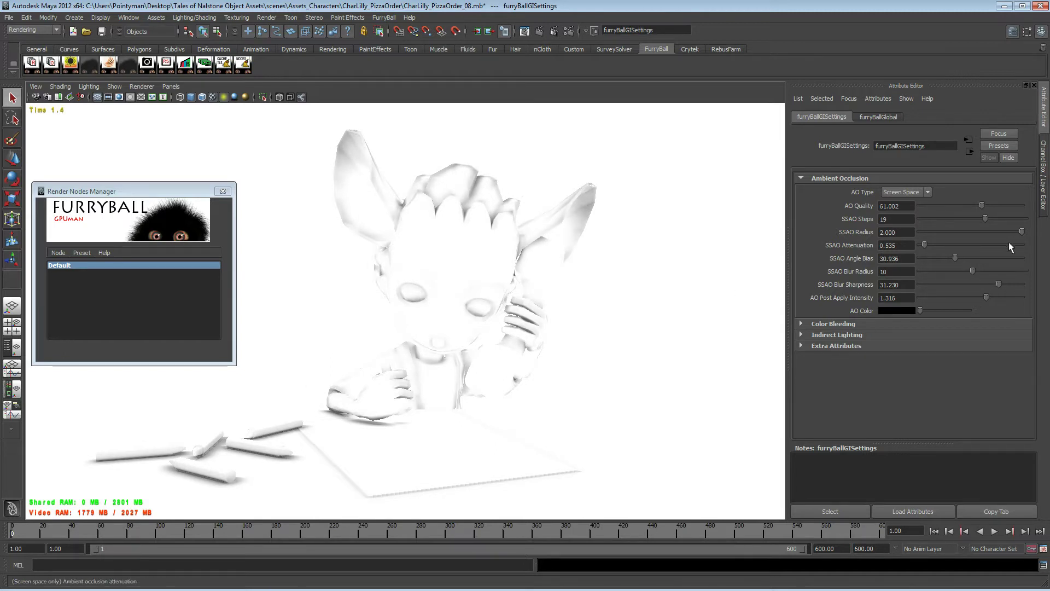
Step: Set SSAO Blur Sharpness to 34.652 and AO Post Apply Intensity to 1.497, and after comparing extremes set SSAO Blur Radius to 7
mouse_move(998, 284)
left_mouse_down()
mouse_move(1016, 283)
mouse_move(983, 298)
mouse_move(1011, 298)
mouse_move(992, 296)
left_mouse_up()
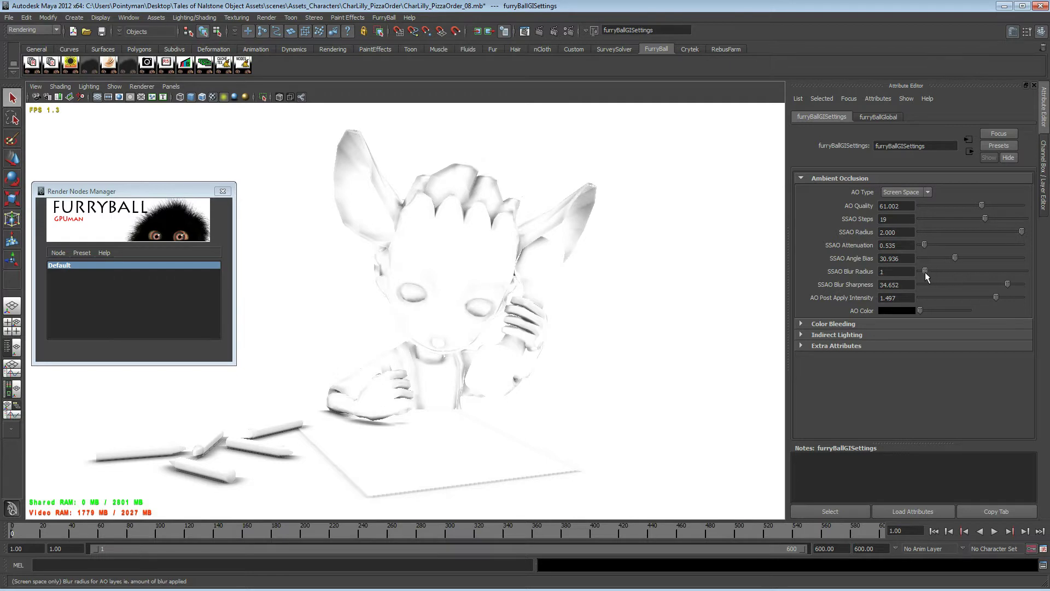
left_click_drag(925, 271, 907, 272)
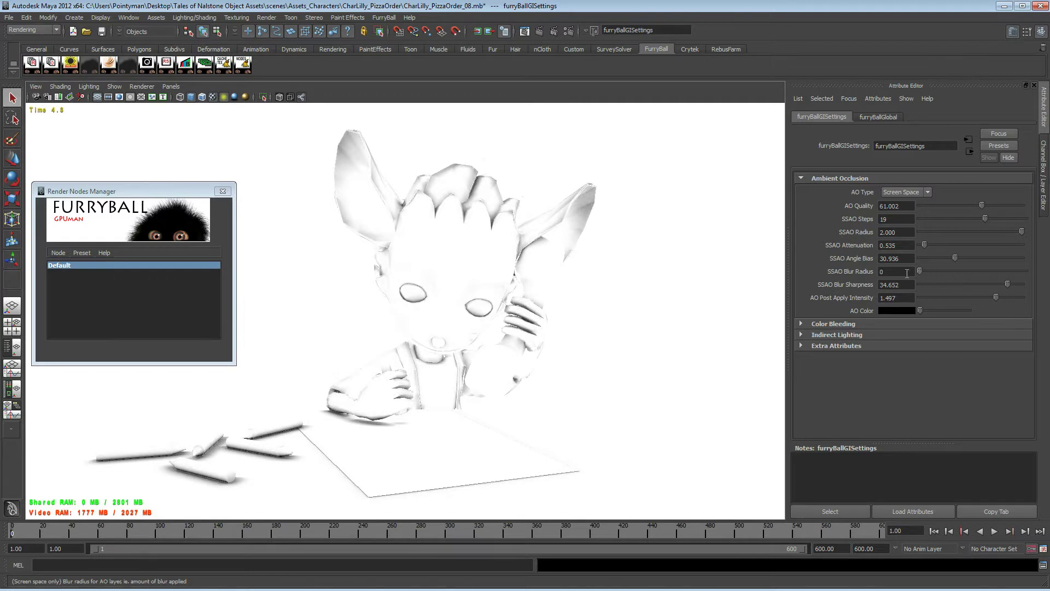
left_click(975, 271)
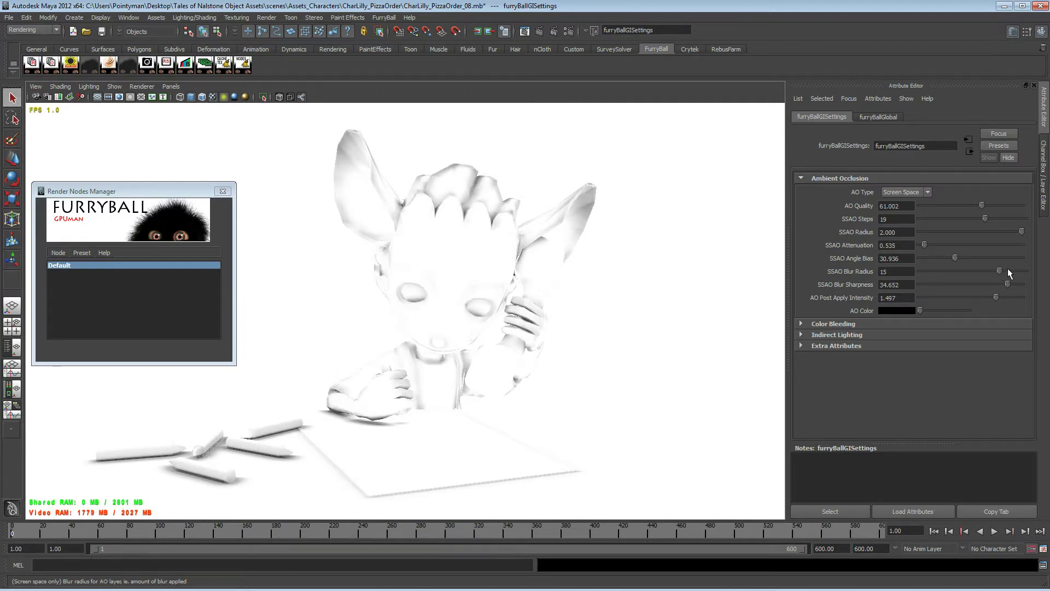
left_click_drag(1021, 272, 1033, 273)
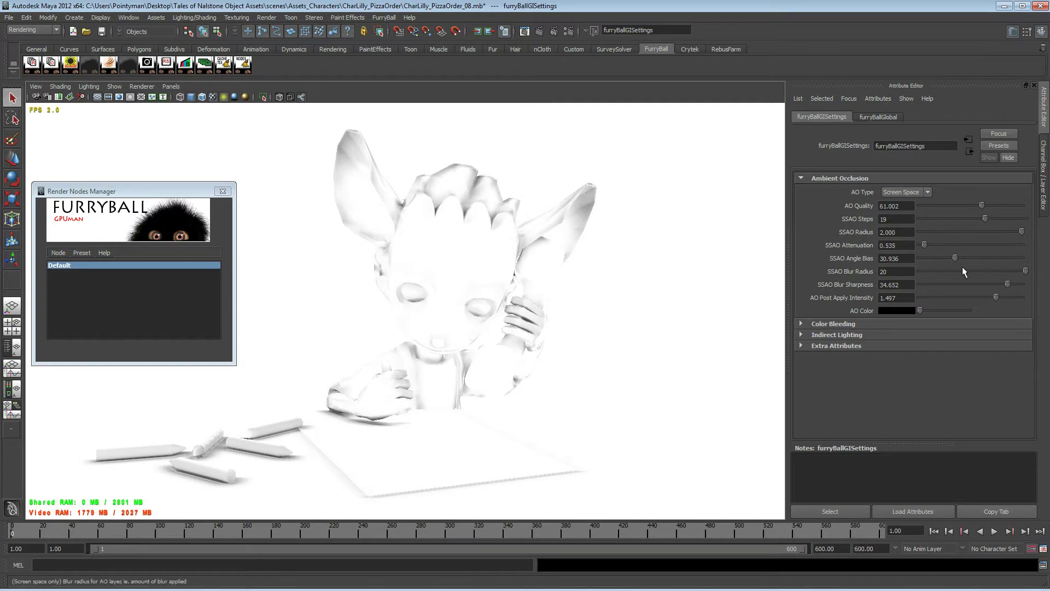
left_click(948, 271)
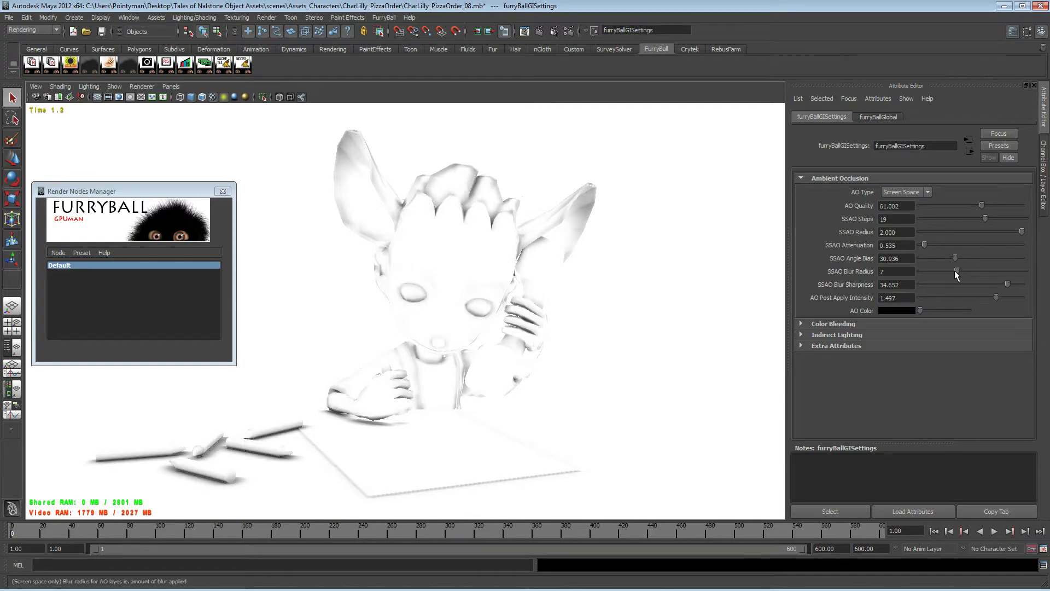
Step: Set SSAO Steps to 17 and AO Quality to 100, and check the occlusion from a slightly different angle
left_click_drag(937, 221, 1026, 219)
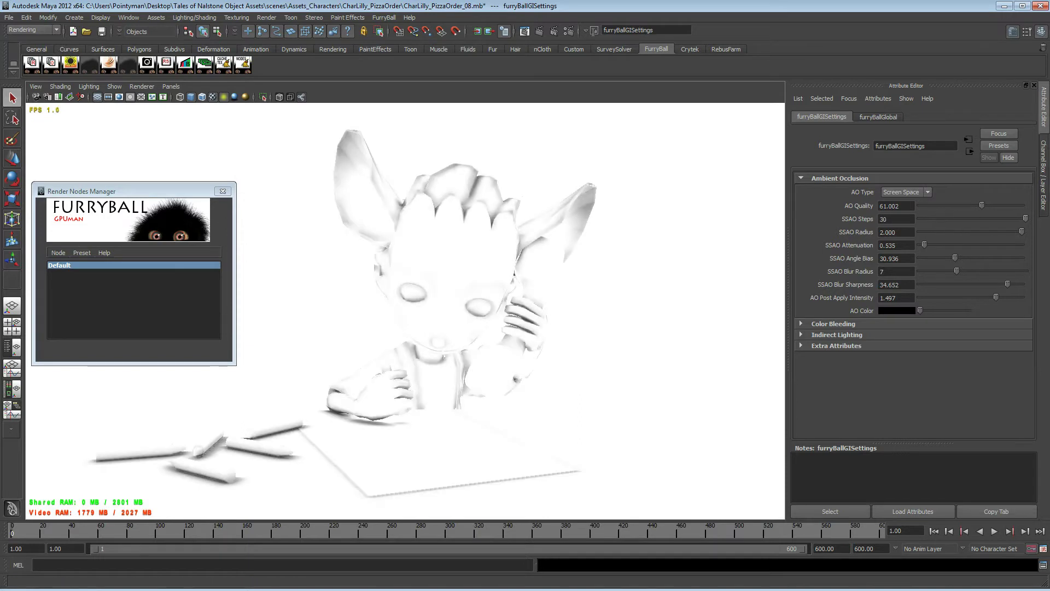
left_click(971, 219)
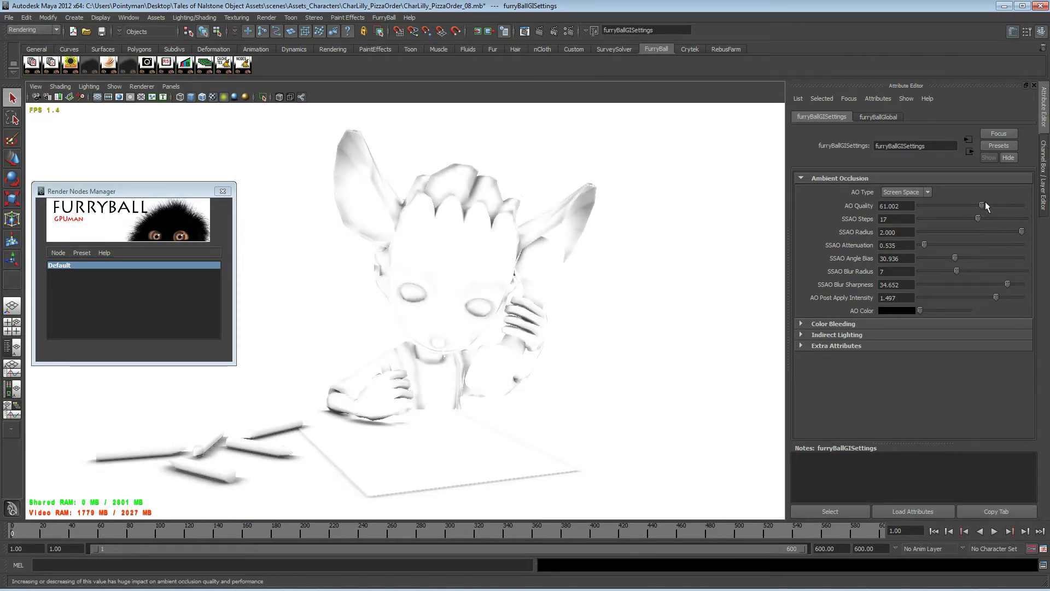
mouse_move(982, 206)
left_mouse_down()
mouse_move(1044, 205)
mouse_move(911, 205)
mouse_move(972, 206)
left_mouse_up()
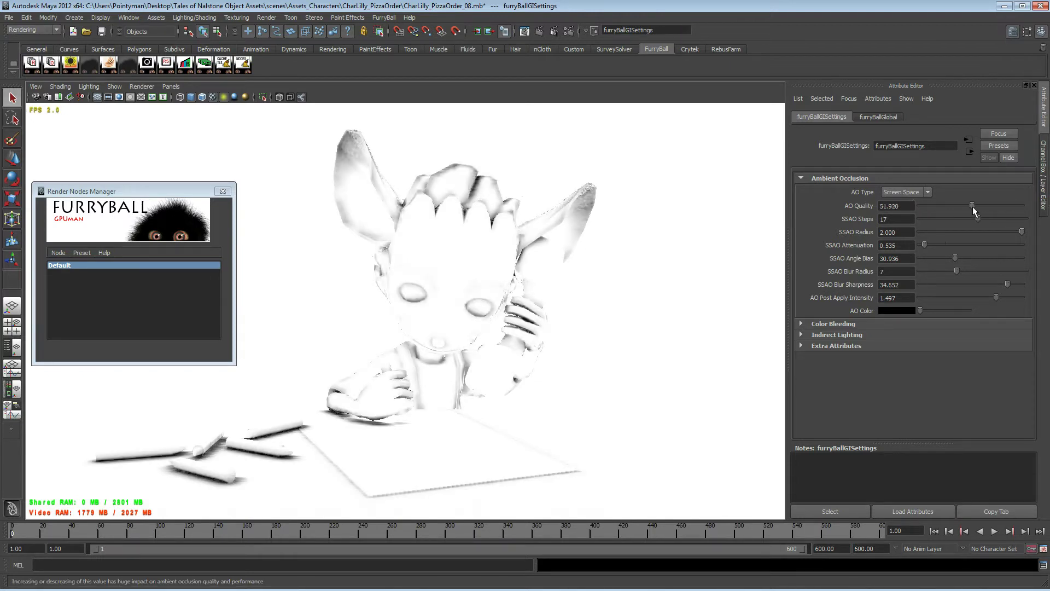
left_click_drag(572, 206, 555, 204, "alt")
mouse_move(558, 209)
middle_mouse_down("alt")
mouse_move(580, 206)
mouse_move(556, 212)
middle_mouse_up("alt")
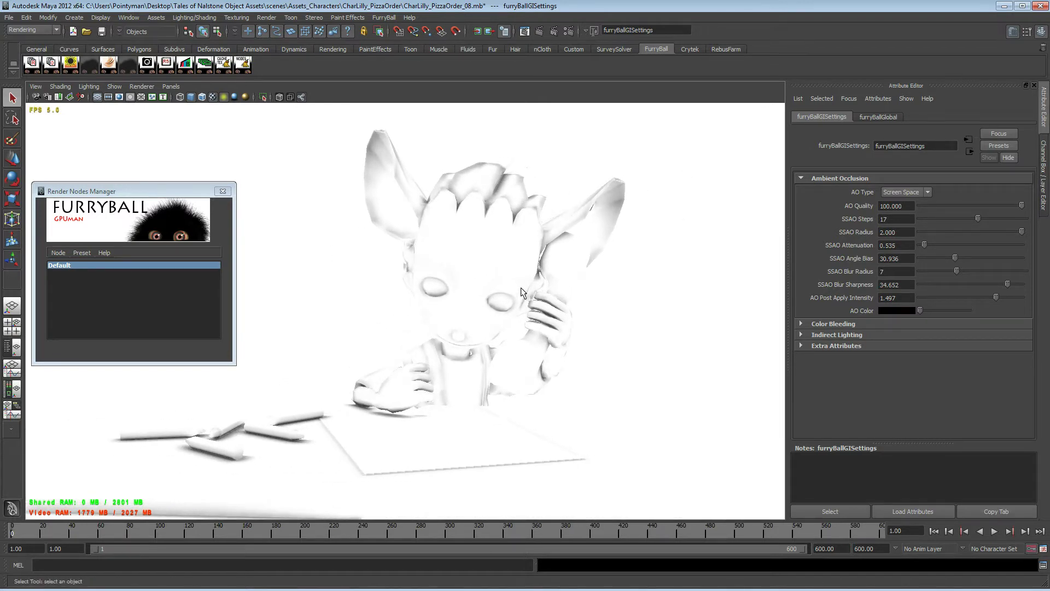
Step: Try to select the character's hair in the occlusion view and raise its display smoothness to 3
left_click(449, 222)
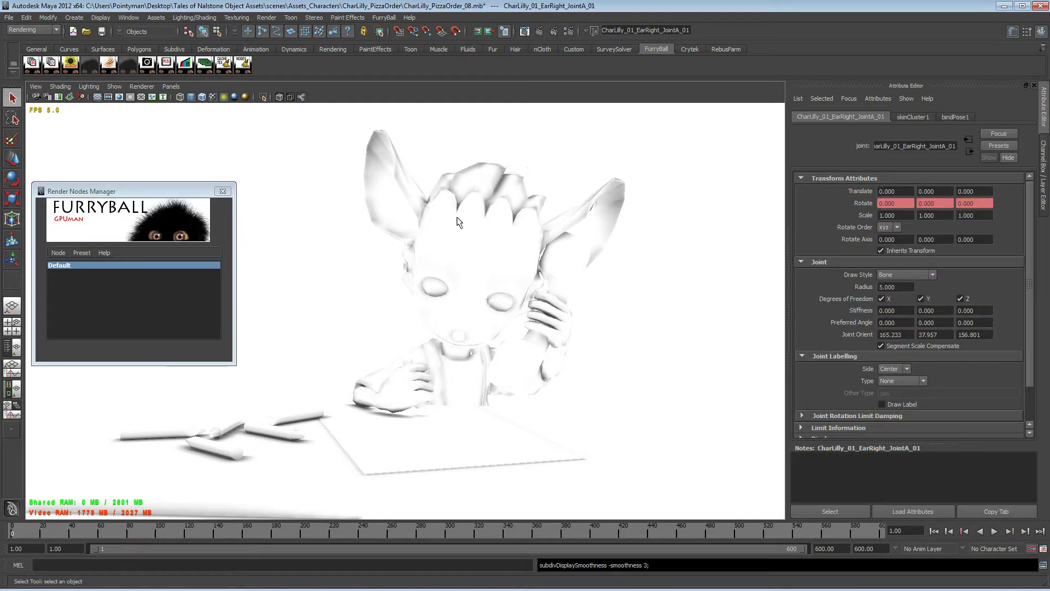
left_click(480, 164)
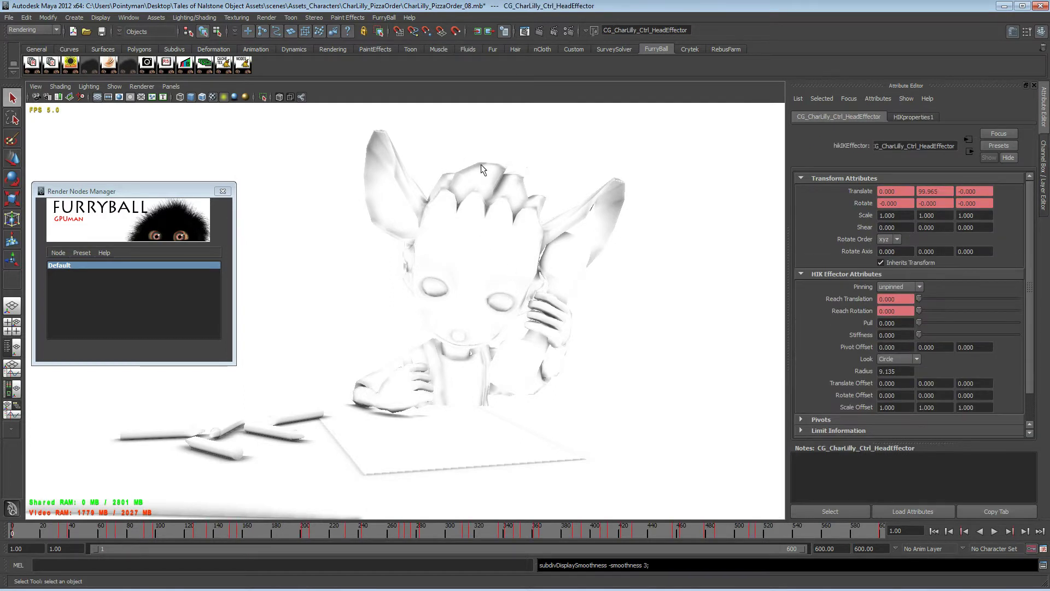
left_click(455, 145)
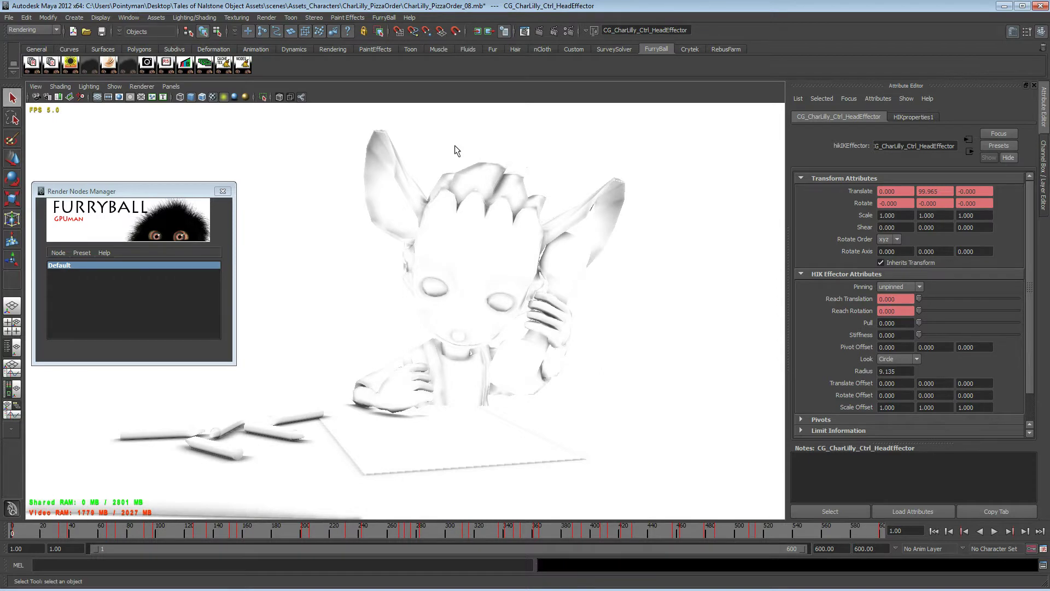
Step: Set the Default render node's Output Pass back to Beauty and view the character from another angle
left_click(61, 265)
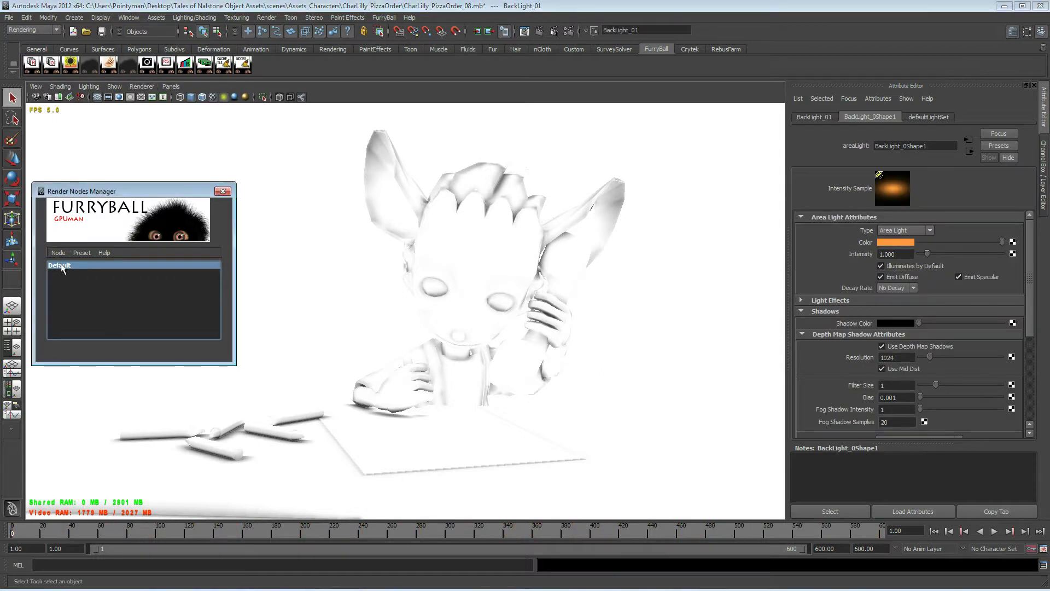
scroll(929, 356, "down", 3)
left_click(920, 382)
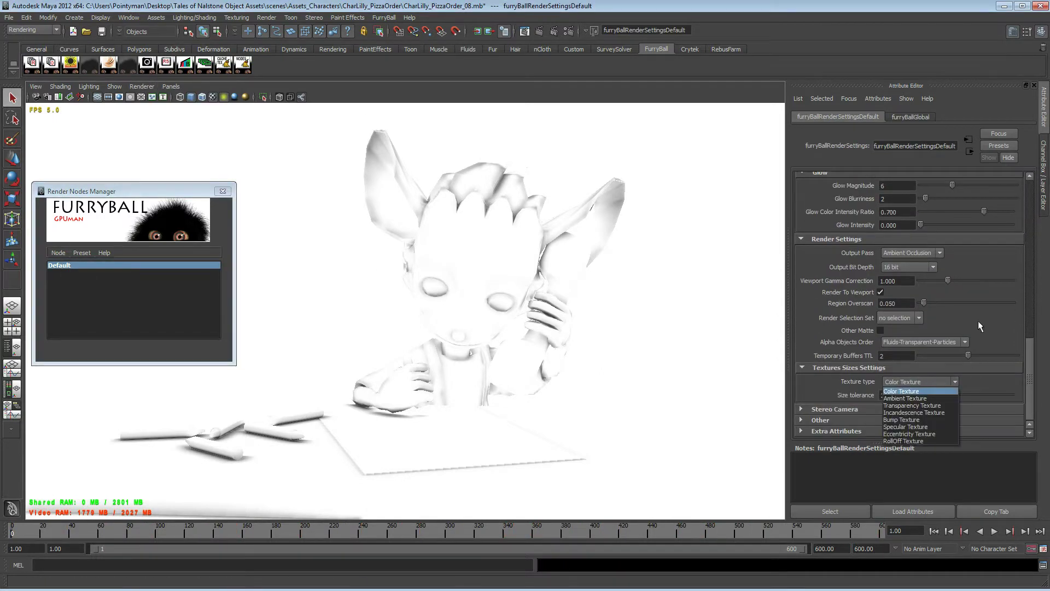
left_click(912, 252)
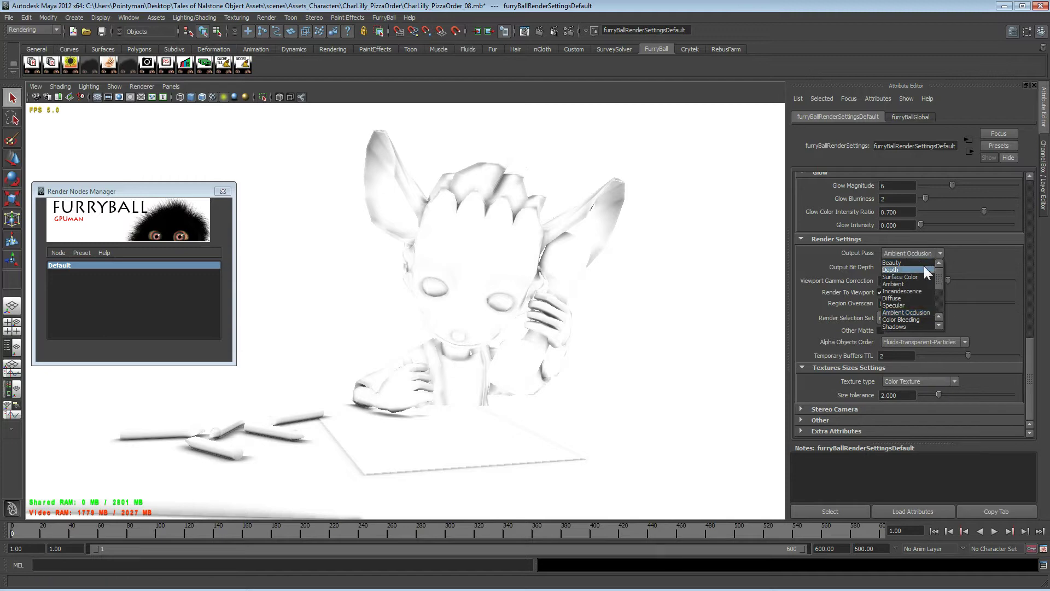
left_click(903, 263)
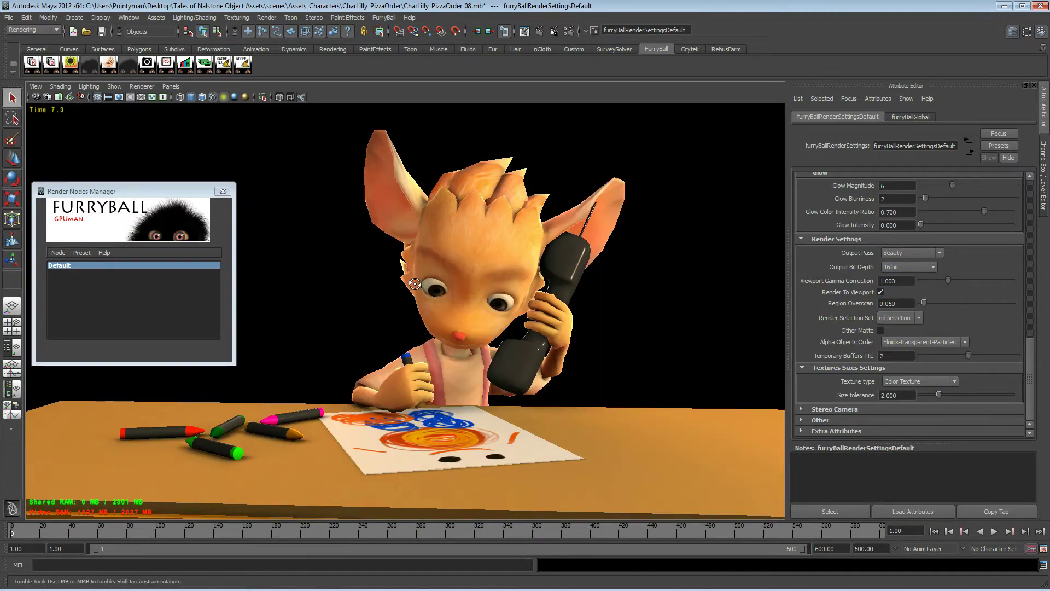
mouse_move(415, 284)
left_mouse_down("alt")
mouse_move(424, 284)
mouse_move(399, 283)
mouse_move(416, 272)
left_mouse_up("alt")
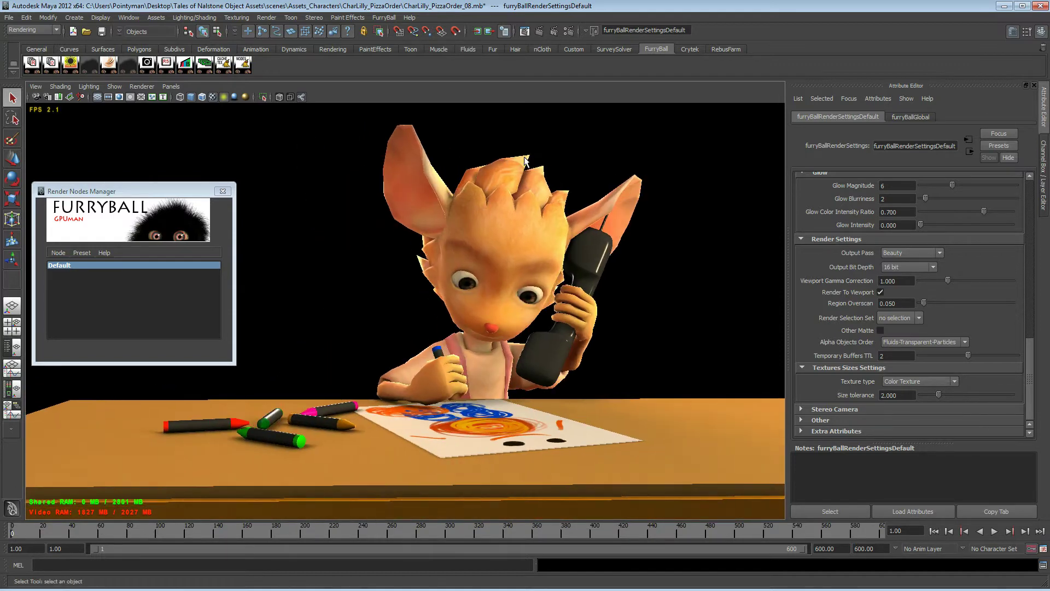
Step: Switch the viewport to Default Quality Rendering and raise the display smoothness of the character's head and hair to 3
left_click(524, 160)
left_click(542, 171)
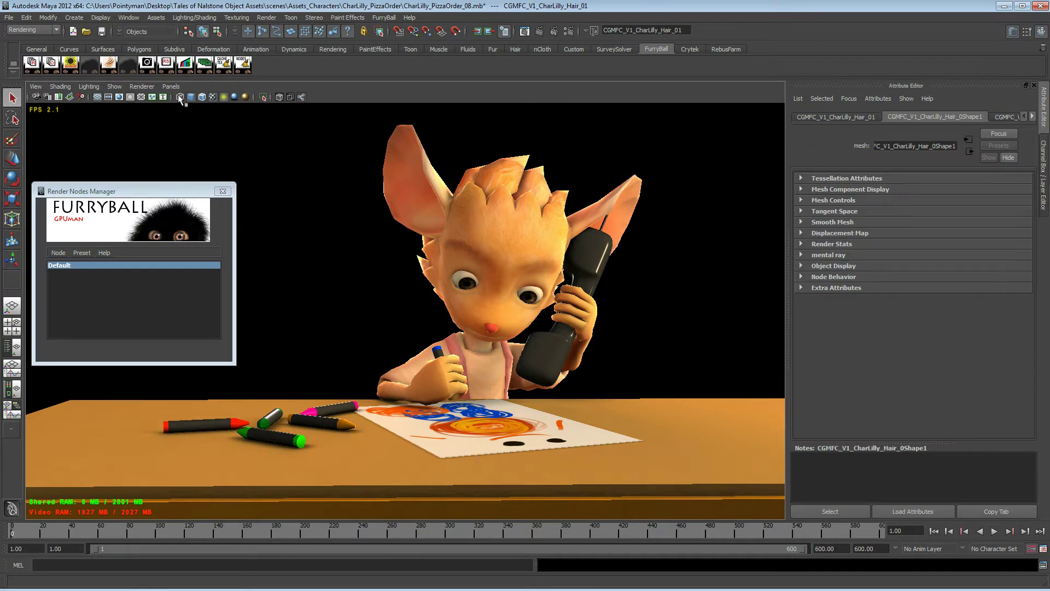
left_click(141, 87)
left_click(162, 102)
left_click(543, 169)
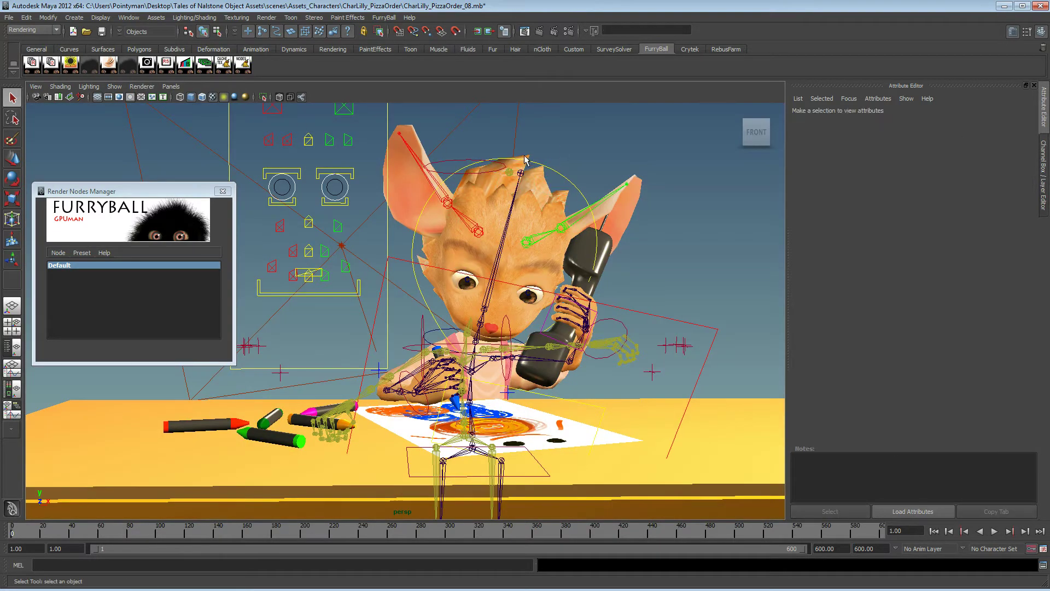
left_click(529, 161)
key("3")
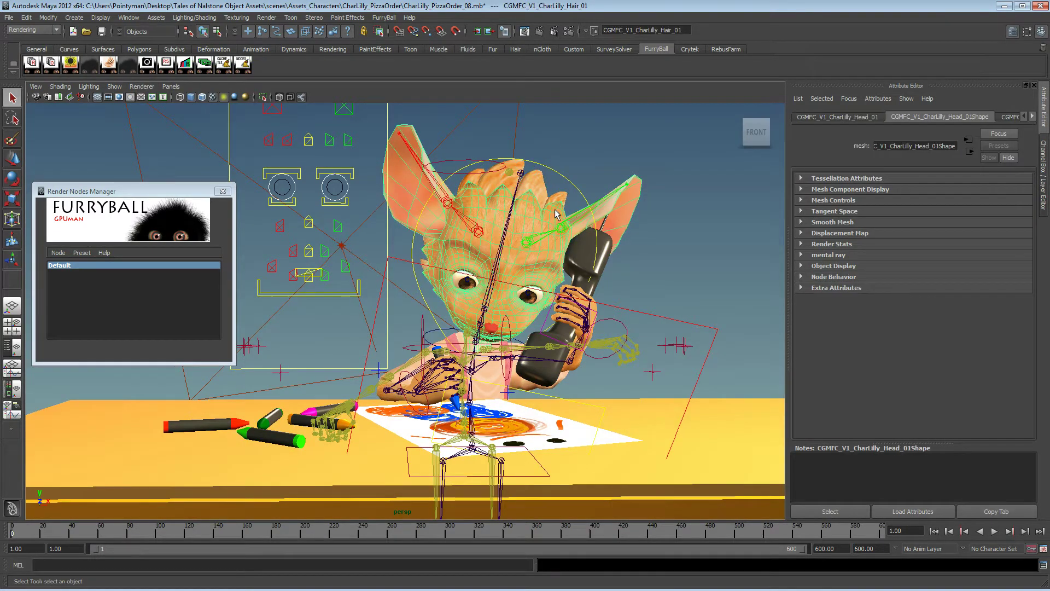
left_click(624, 202)
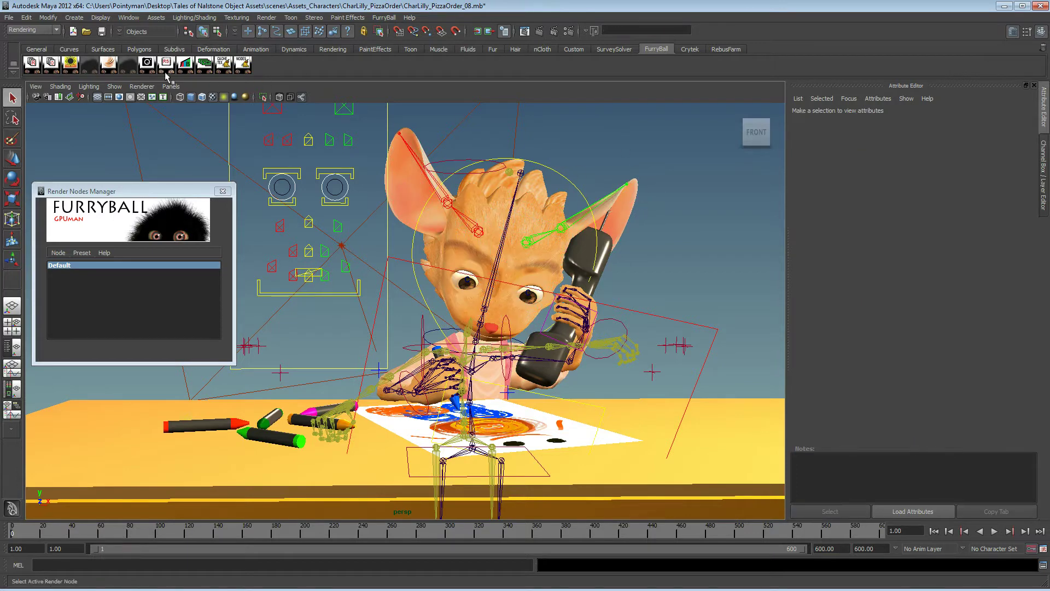
Step: Render the viewport with FurryBall and check the character's smoothed head and hair from a slightly different angle
left_click(142, 86)
mouse_move(158, 134)
left_click(253, 135)
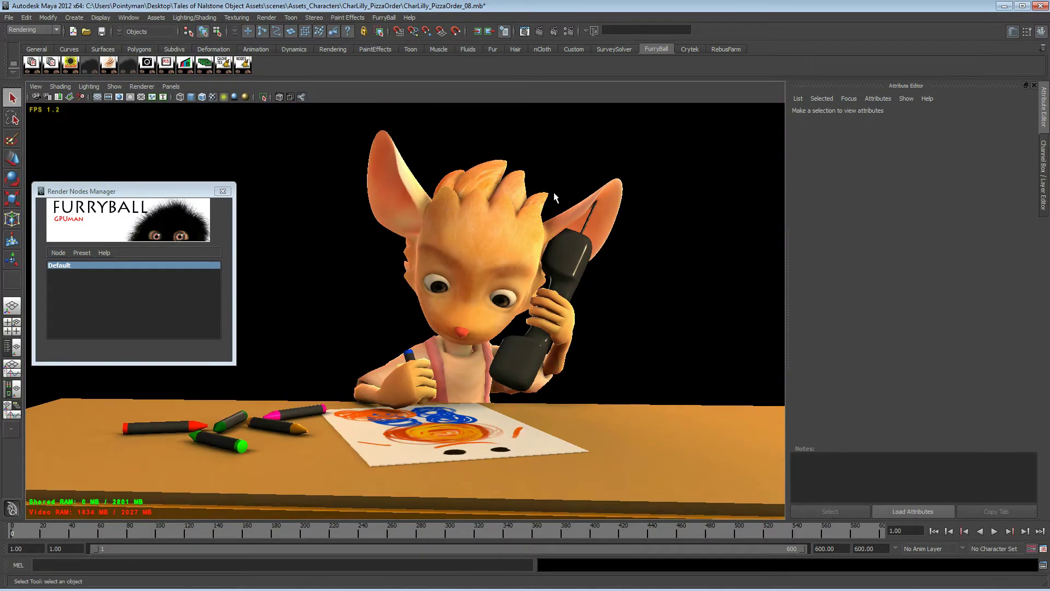
left_click_drag(553, 201, 562, 201, "alt")
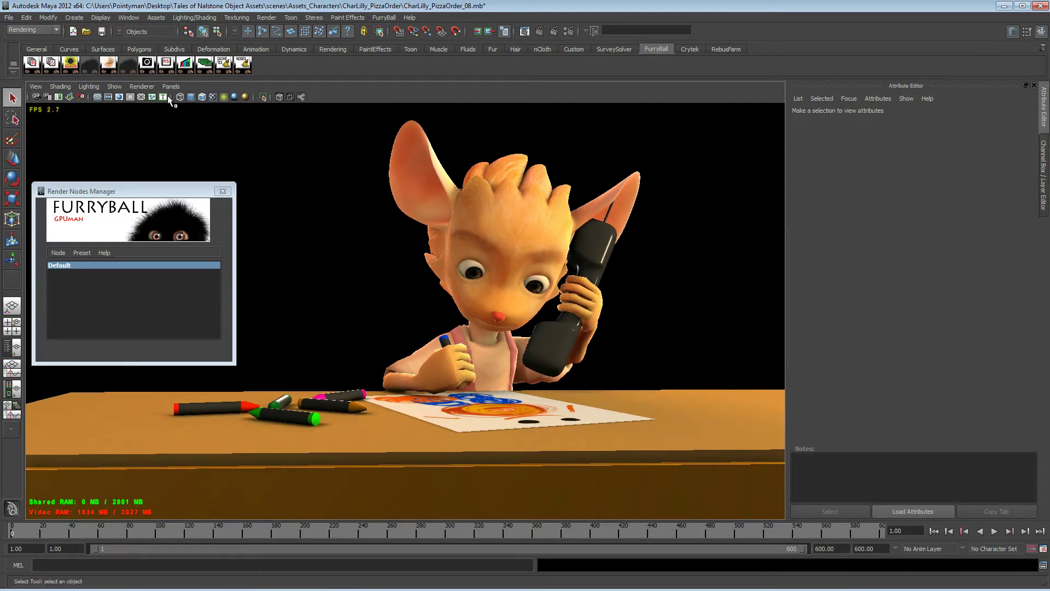
Step: Return the viewport to Default Quality Rendering and set the display smoothness of the head and hair back to 1
left_click(144, 87)
left_click(149, 103)
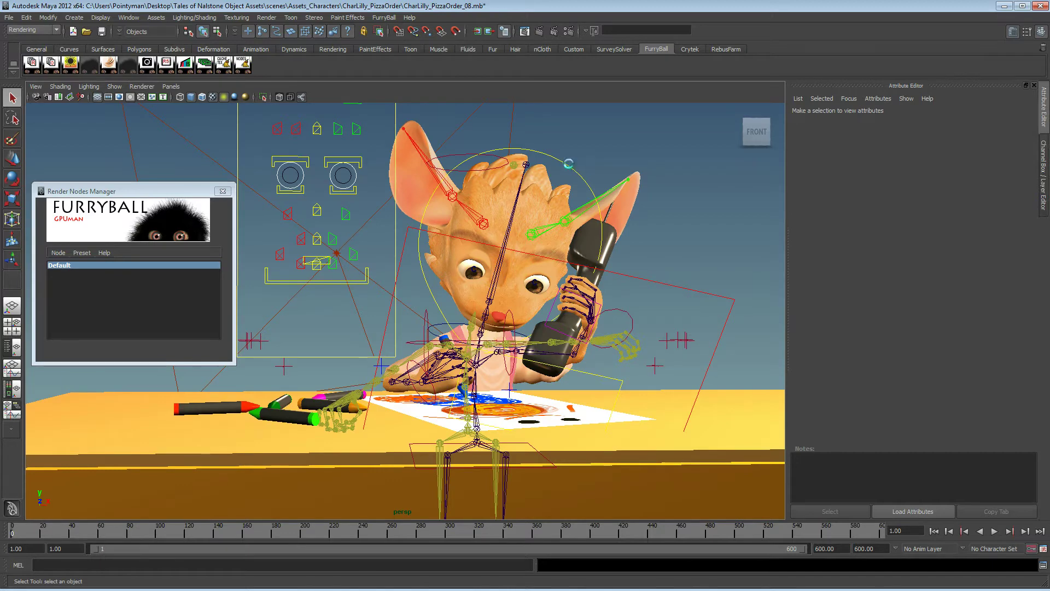
left_click(544, 174)
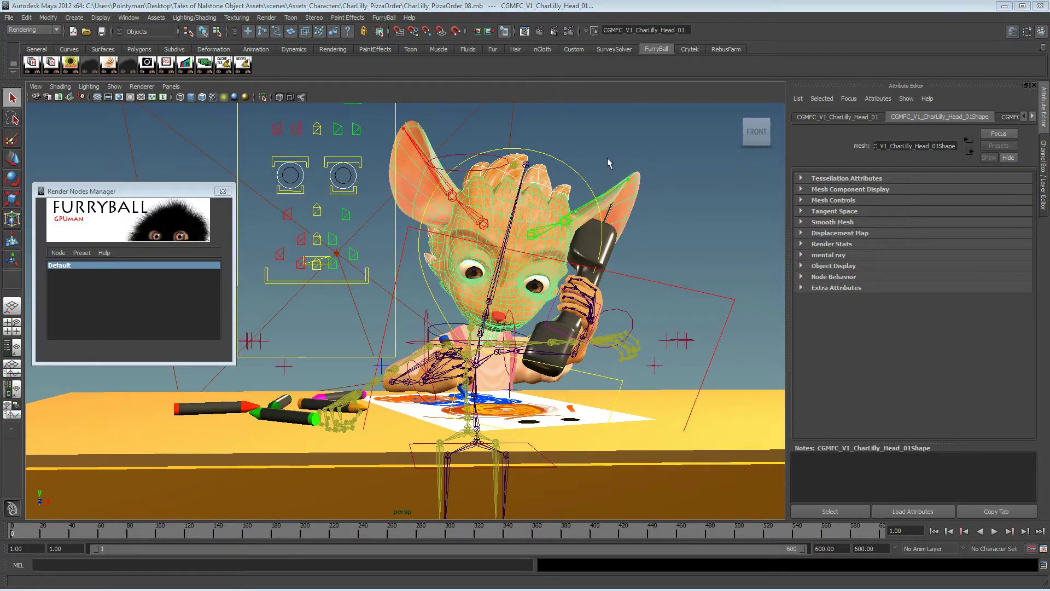
key("1")
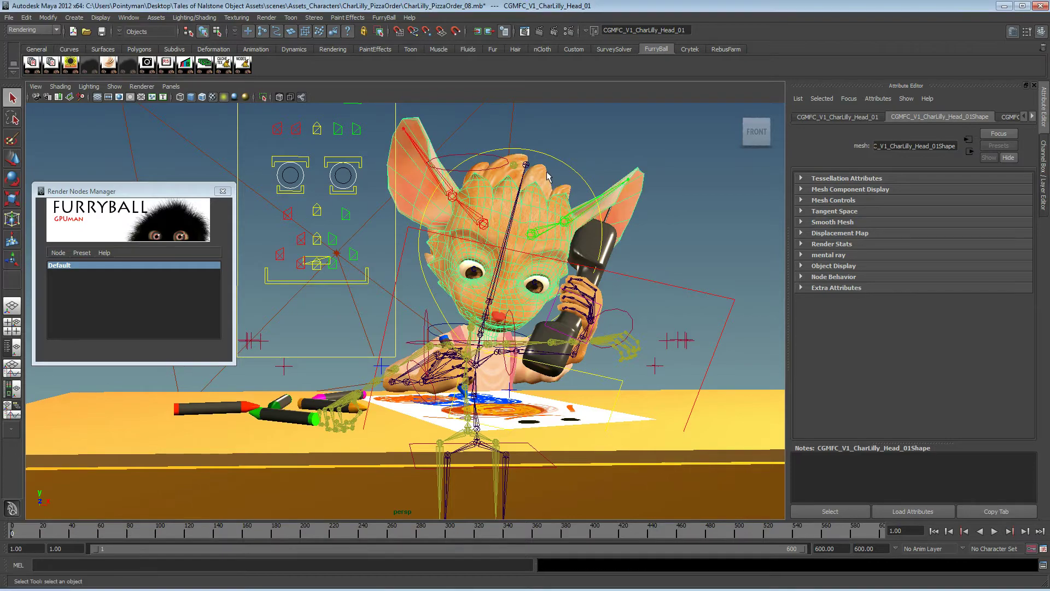
left_click(549, 175)
left_click_drag(547, 173, 517, 180, "alt")
left_click(606, 138)
middle_click_drag(606, 138, 604, 151, "alt")
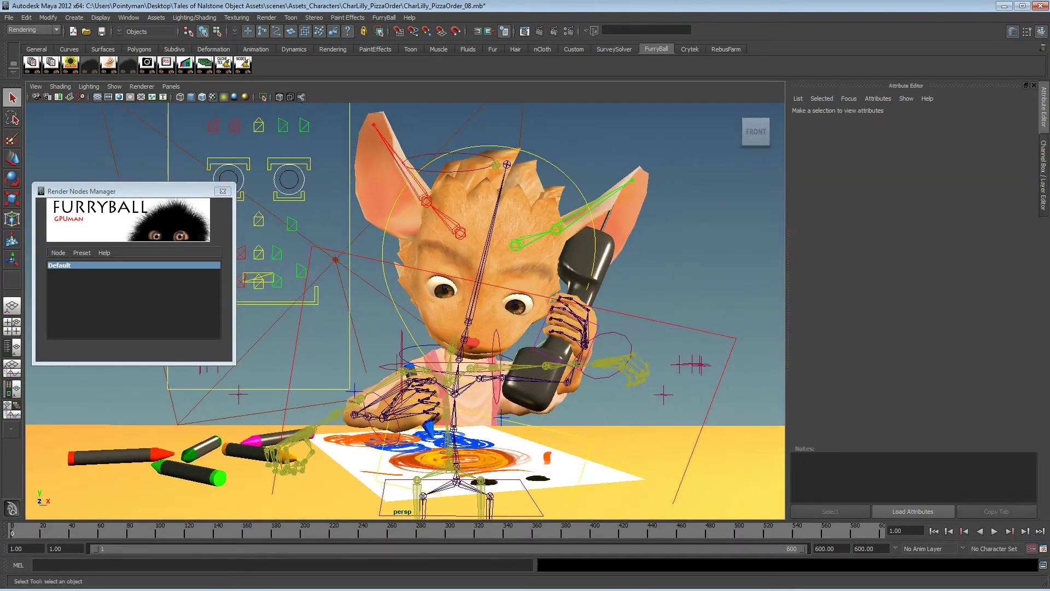
Step: Play the animation briefly, enable the _VA_MS_PizzaOrdering sound on the timeline and return to frame 1
left_click_drag(526, 206, 514, 222, "alt")
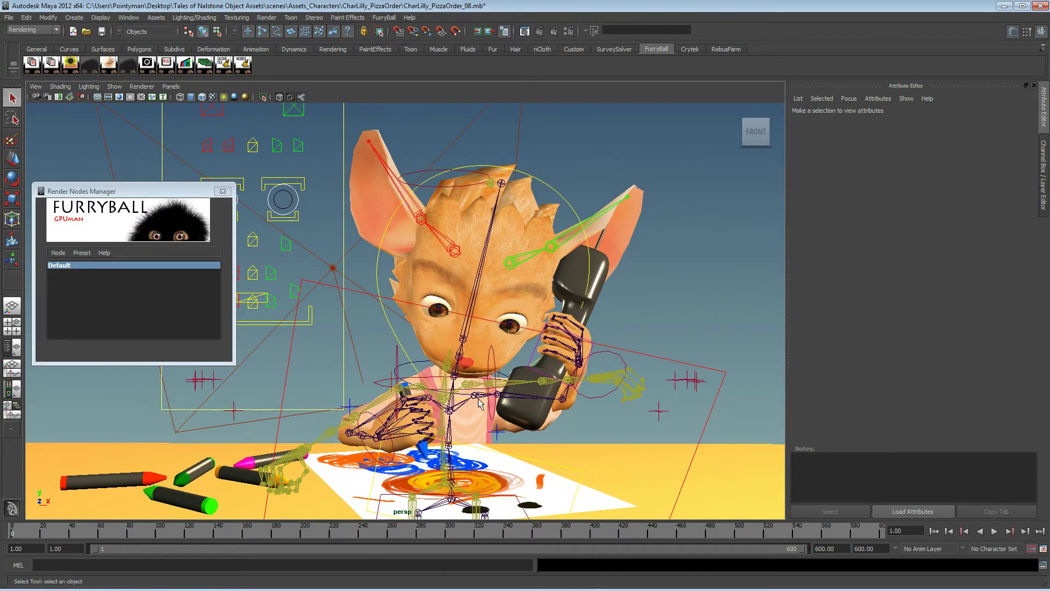
left_click_drag(470, 386, 465, 400, "alt")
right_click_drag(464, 400, 424, 390, "alt")
key("alt+v")
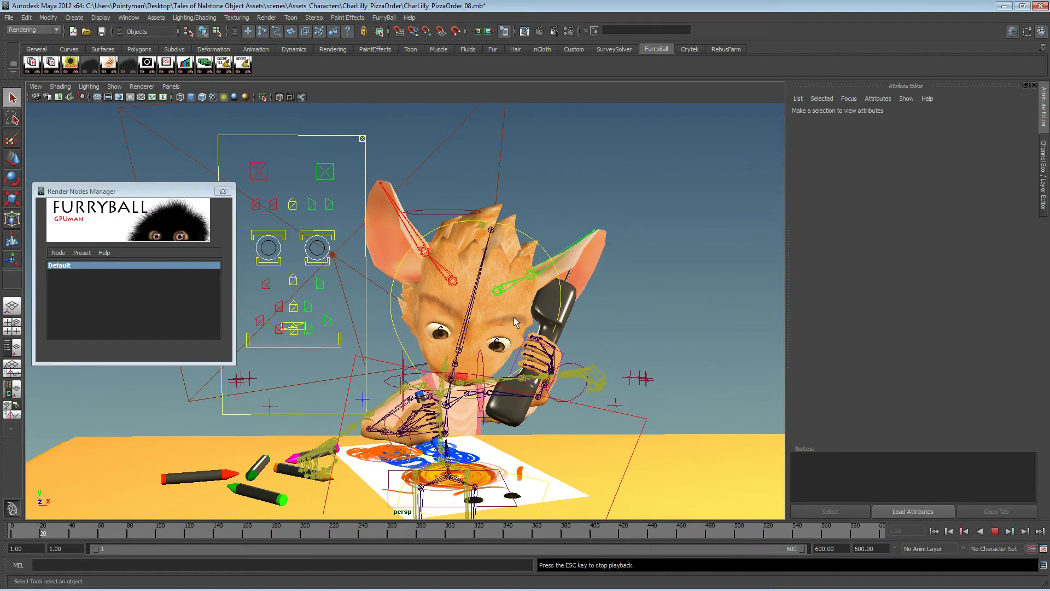
right_click(315, 536)
mouse_move(356, 514)
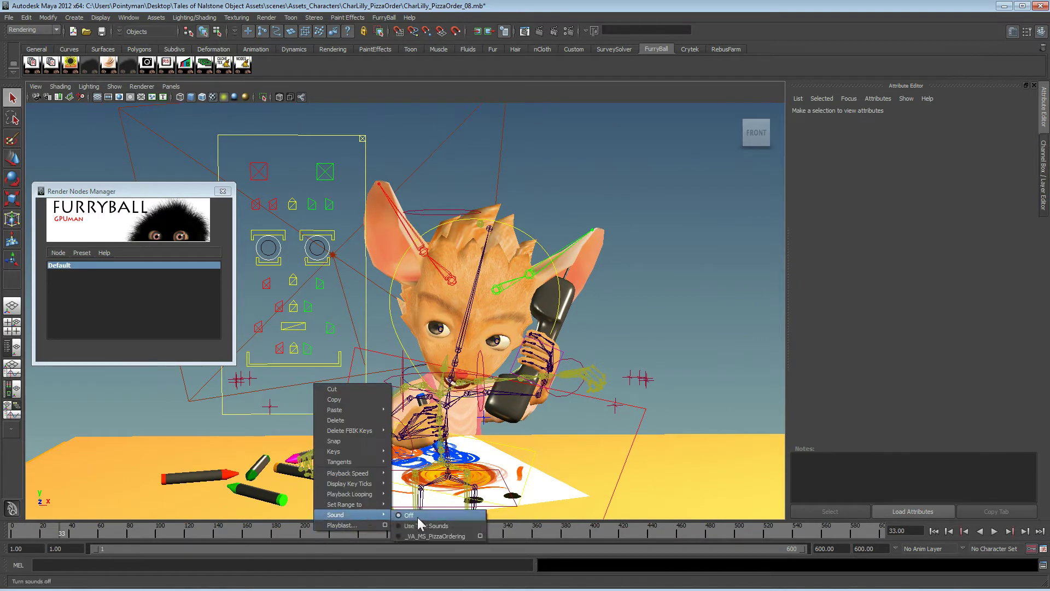
left_click(414, 536)
left_click_drag(383, 536, 10, 542)
Step: Switch the viewport to FurryBall and preview the opening of the animation from a slightly higher angle, stopping at frame 48
left_click_drag(638, 418, 607, 416, "alt")
scroll(638, 395, "down", 4)
scroll(539, 335, "up", 4)
left_click(142, 86)
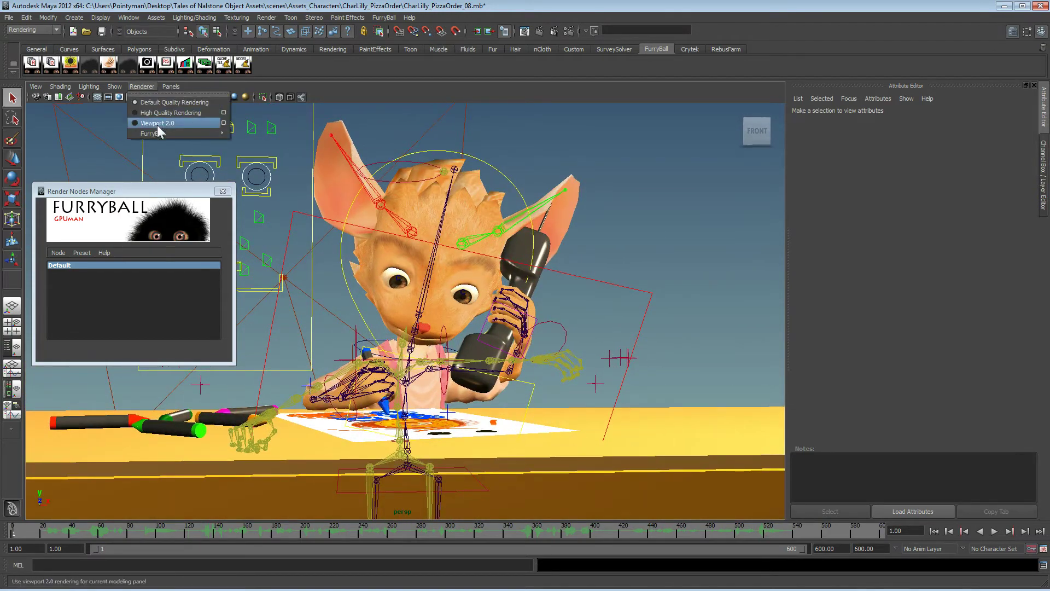
mouse_move(175, 134)
left_click(254, 133)
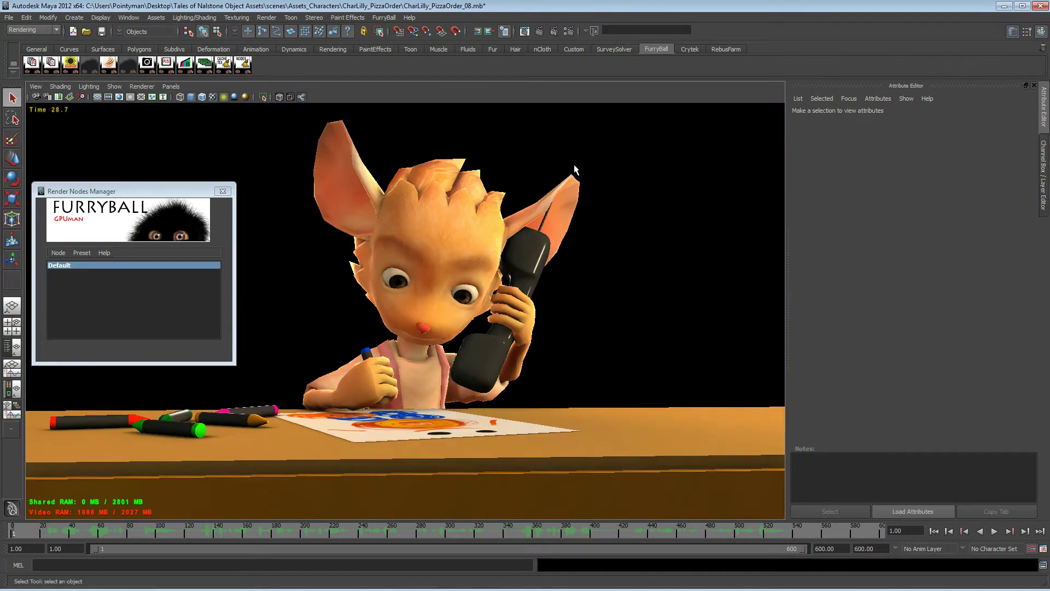
left_click_drag(574, 169, 554, 225, "alt")
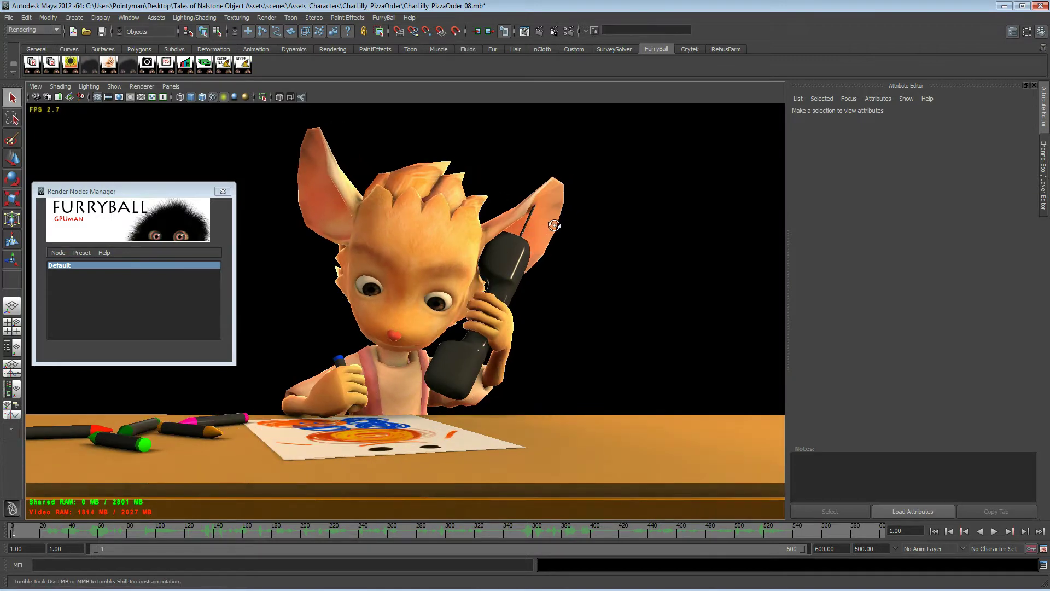
key("alt+v")
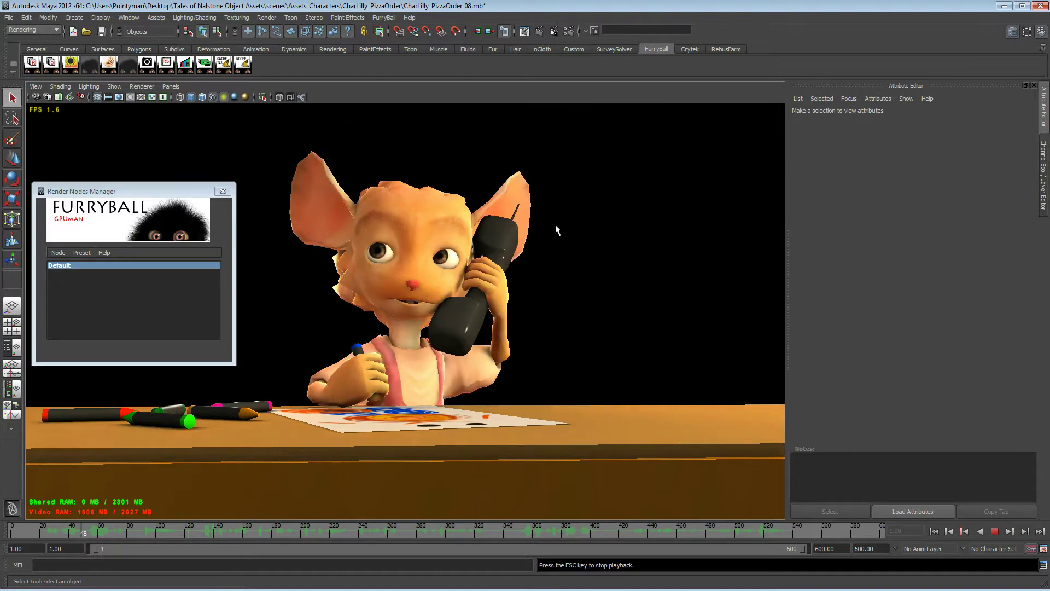
key("Escape")
Step: Switch the viewport to Default Quality Rendering, play the animation through to frame 543 and return to frame 1
left_click(142, 86)
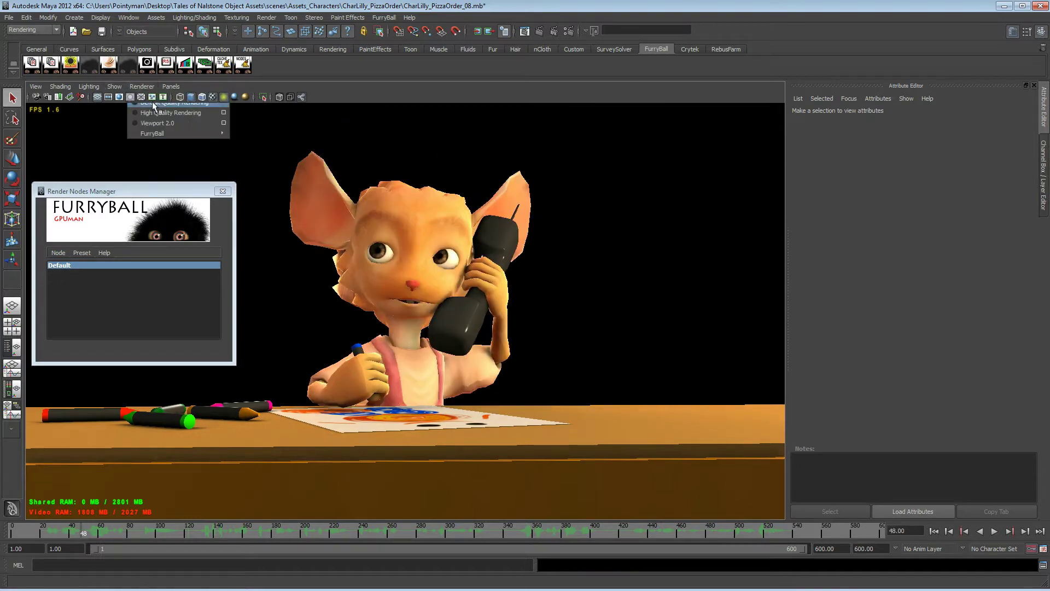
left_click(202, 103)
key("alt+v")
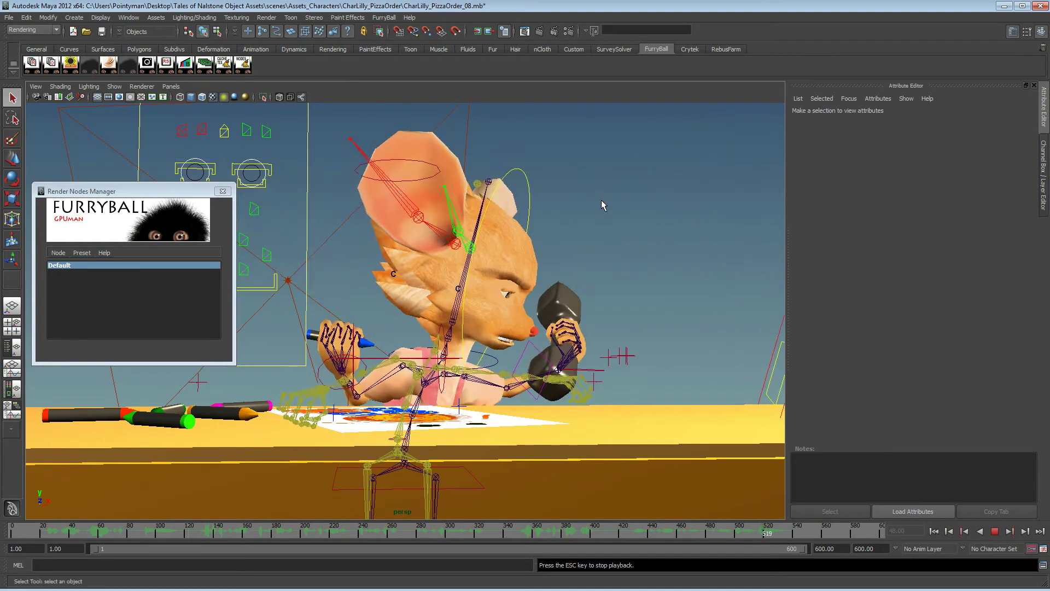
key("Escape")
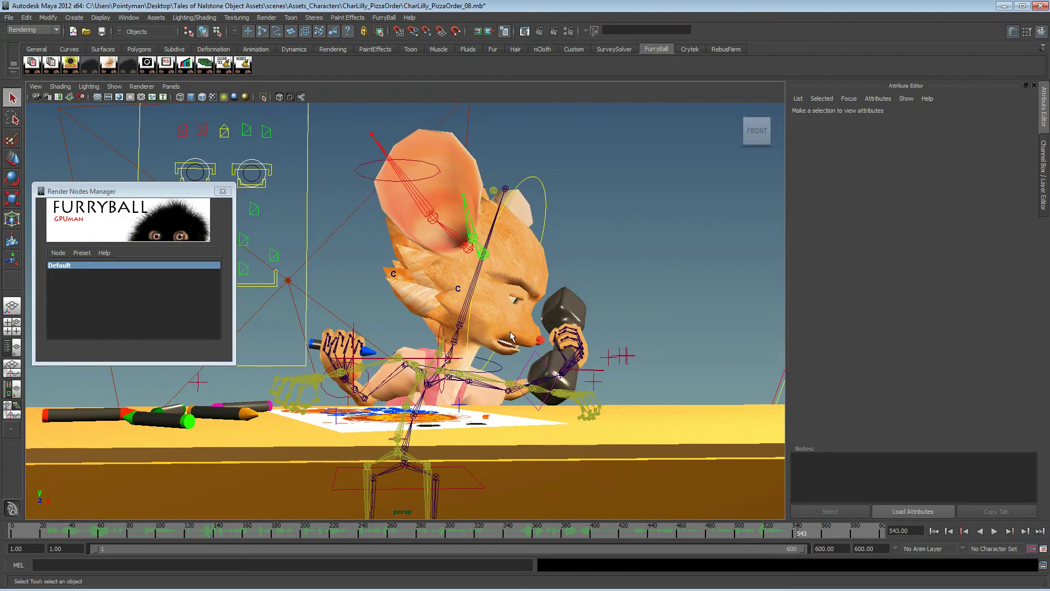
left_click_drag(100, 537, 2, 540)
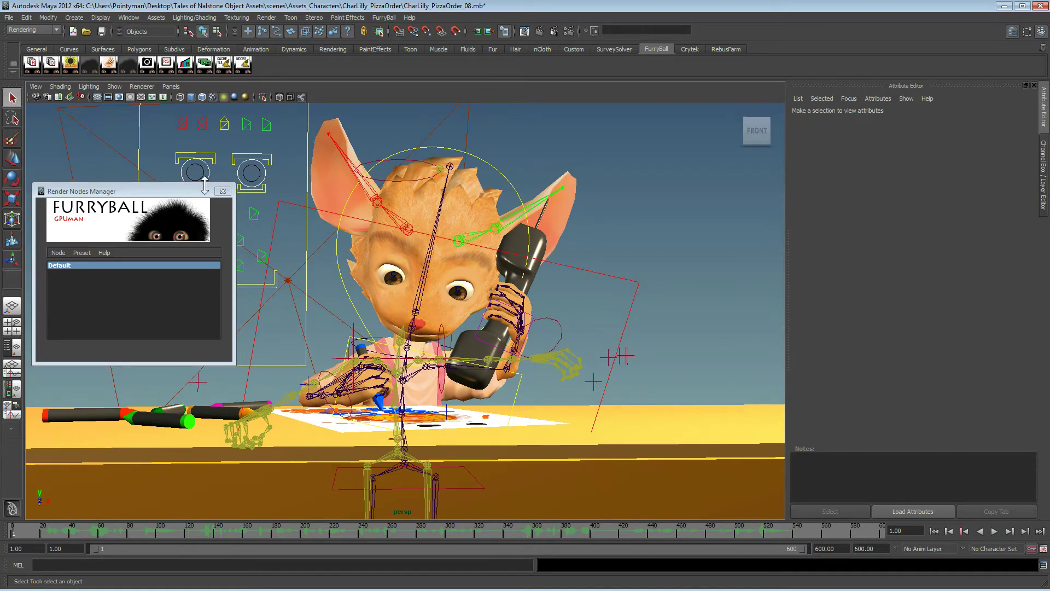
Step: Close the Render Nodes Manager, create a new camera and look through it
left_click(223, 191)
left_click(74, 16)
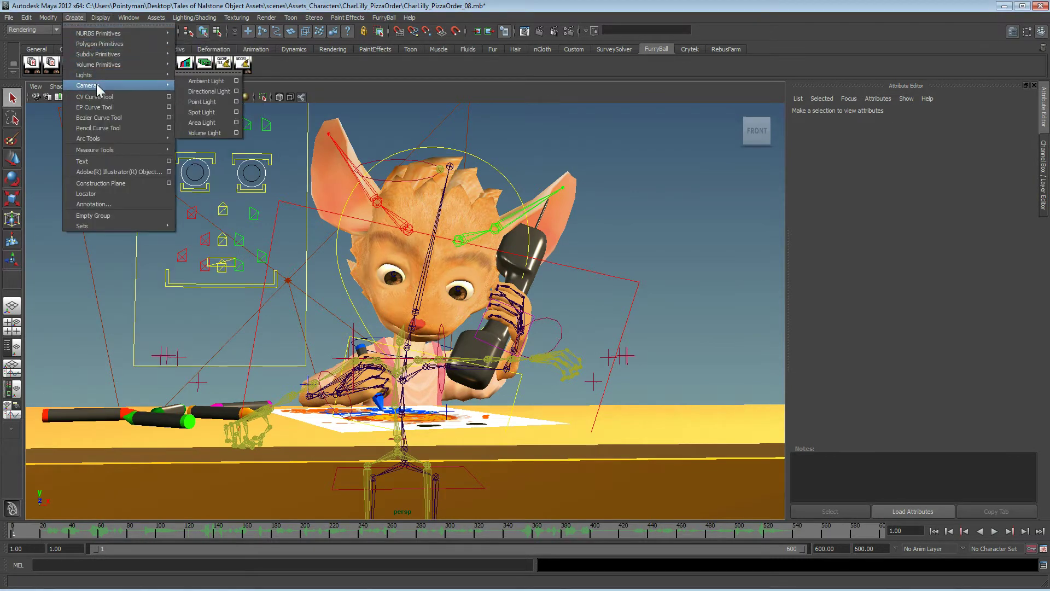
mouse_move(110, 85)
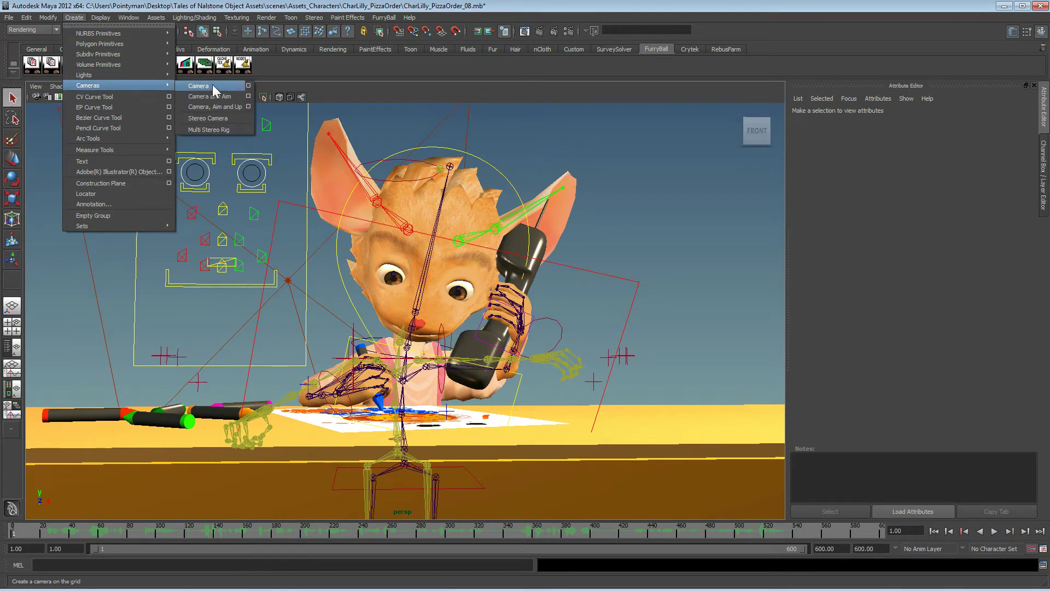
left_click(212, 85)
left_click(179, 86)
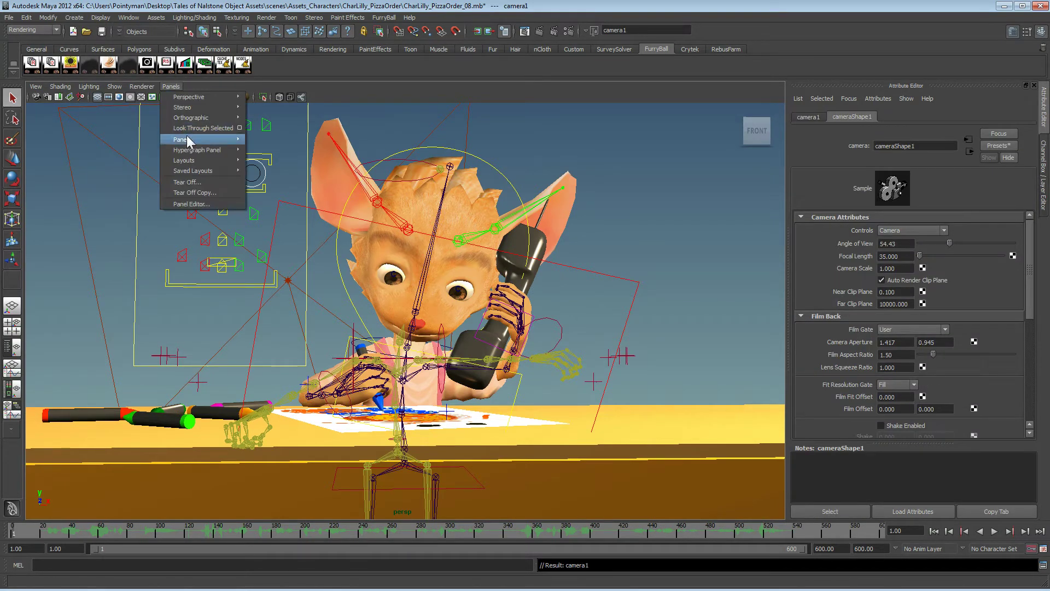
left_click(188, 127)
Step: Frame the character, phone and drawing on the table through the new camera from a slightly raised angle
right_click_drag(507, 257, 119, 232, "alt")
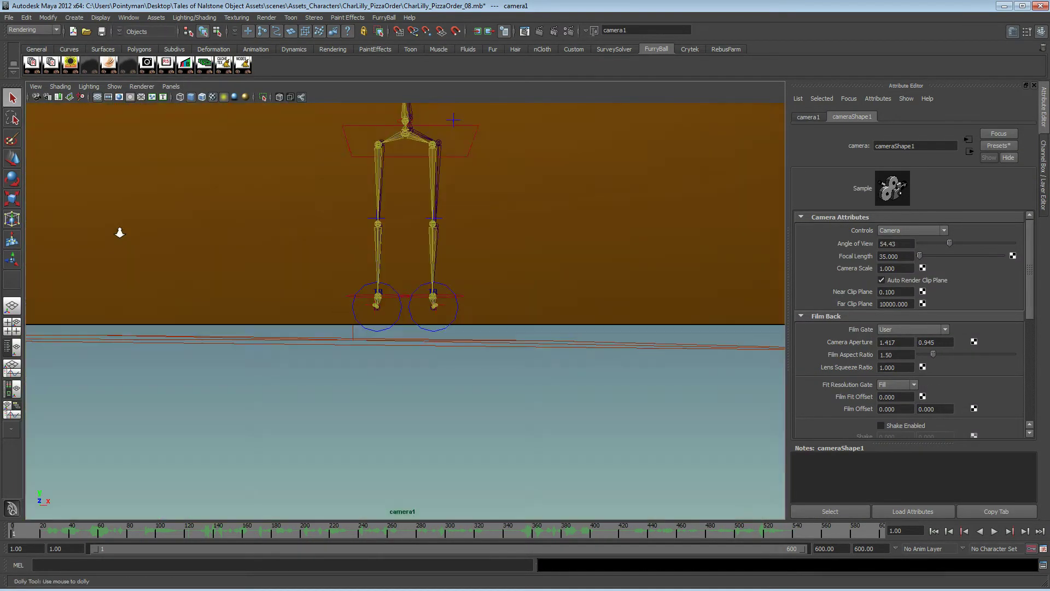
middle_click_drag(306, 203, 301, 432, "alt")
right_click_drag(301, 432, 164, 421, "alt")
left_click_drag(465, 241, 404, 295, "alt")
right_click_drag(415, 284, 626, 267, "alt")
middle_click_drag(392, 218, 424, 268, "alt")
right_click_drag(424, 267, 445, 264, "alt")
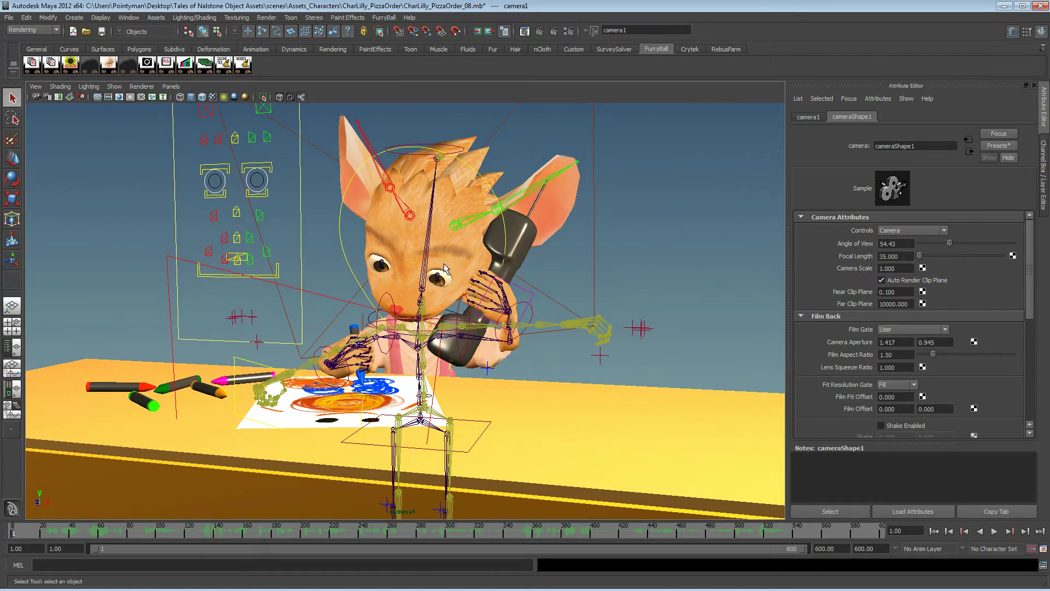
Step: Set the render image size to 1920 x 1080 pixels in the Render Settings
left_click(569, 31)
left_click_drag(656, 75, 652, 77)
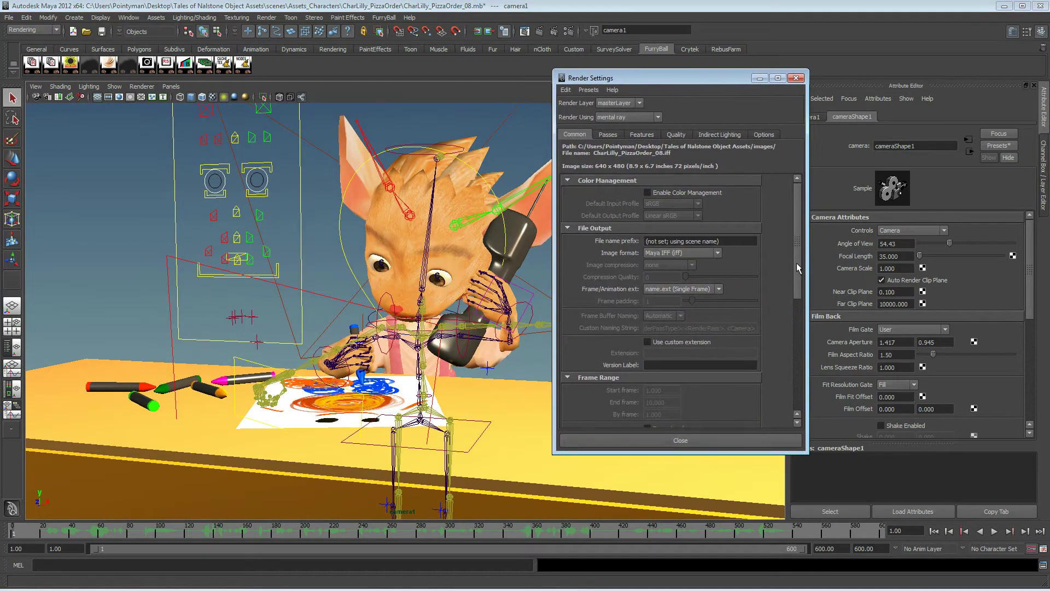
left_click_drag(797, 268, 795, 376)
double_click(662, 343)
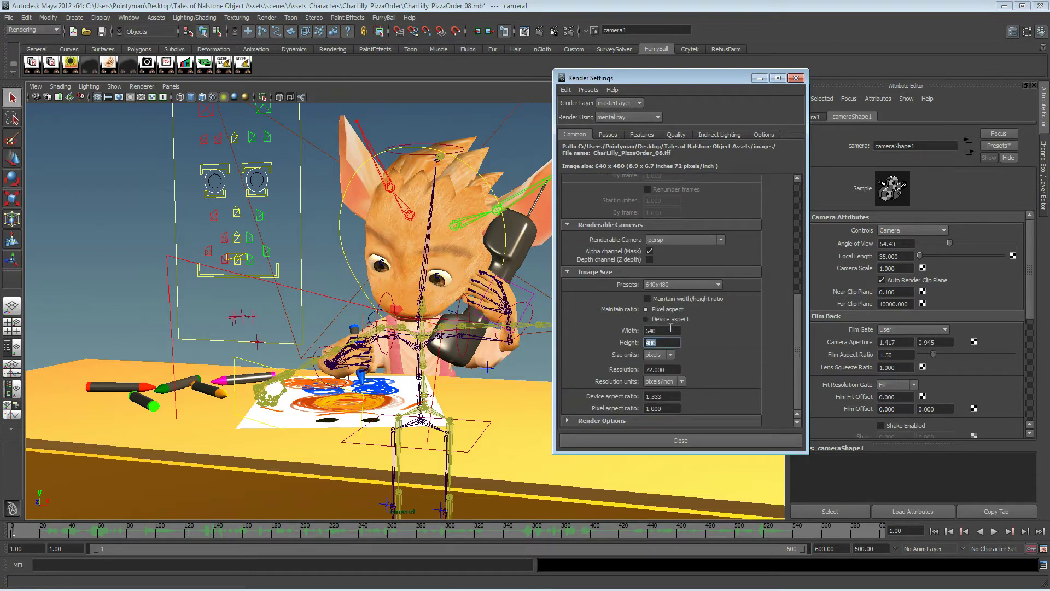
double_click(670, 329)
key("Tab")
type("1080")
key("Tab")
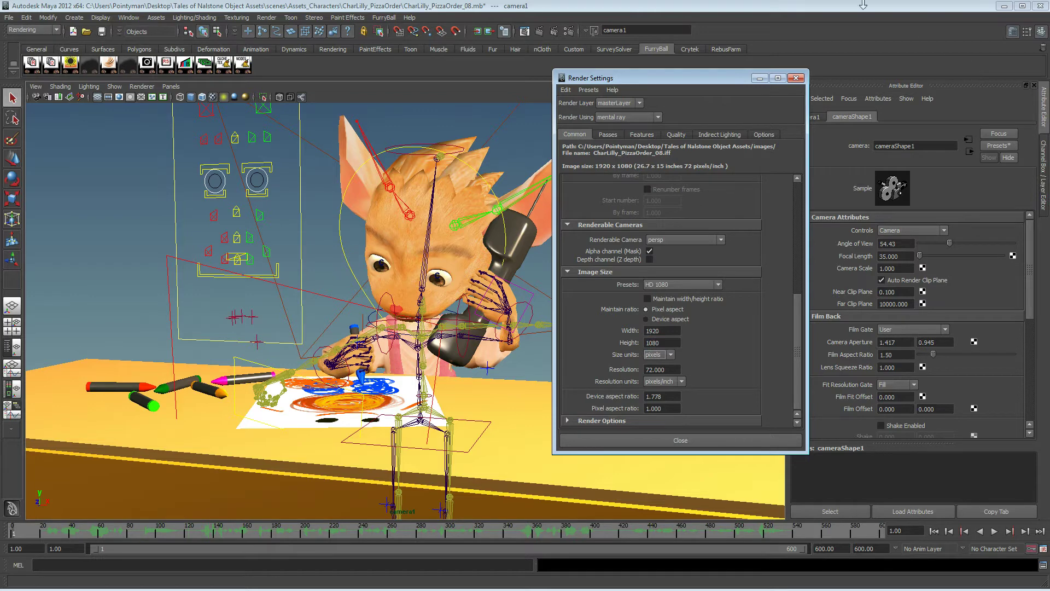
double_click(668, 330)
left_click(670, 441)
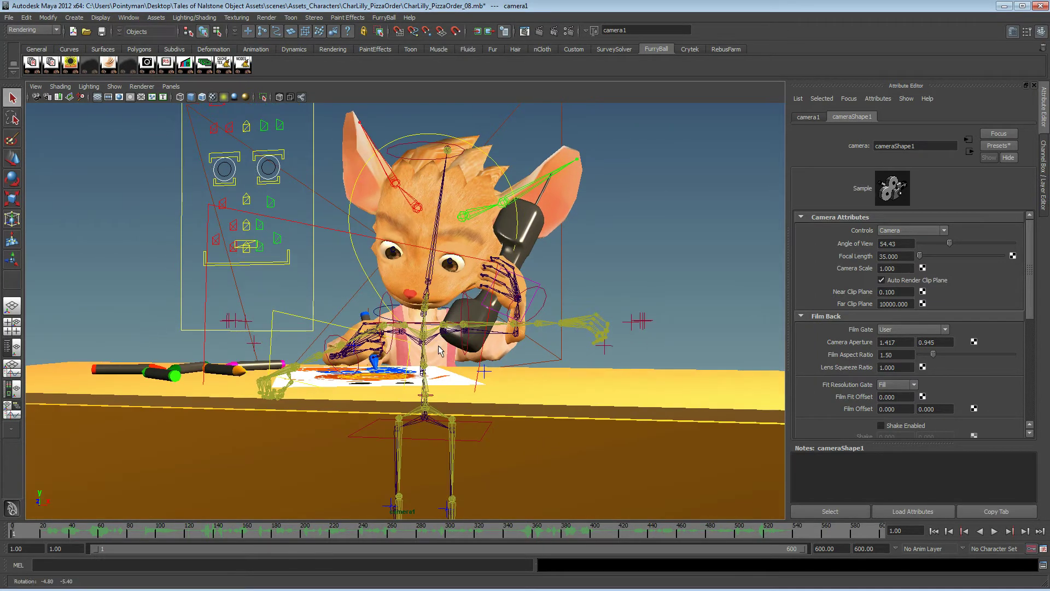
Step: Play the animation to frame 38 and display the camera's 1920 x 1080 resolution gate with the gate mask turned off
key("alt+v")
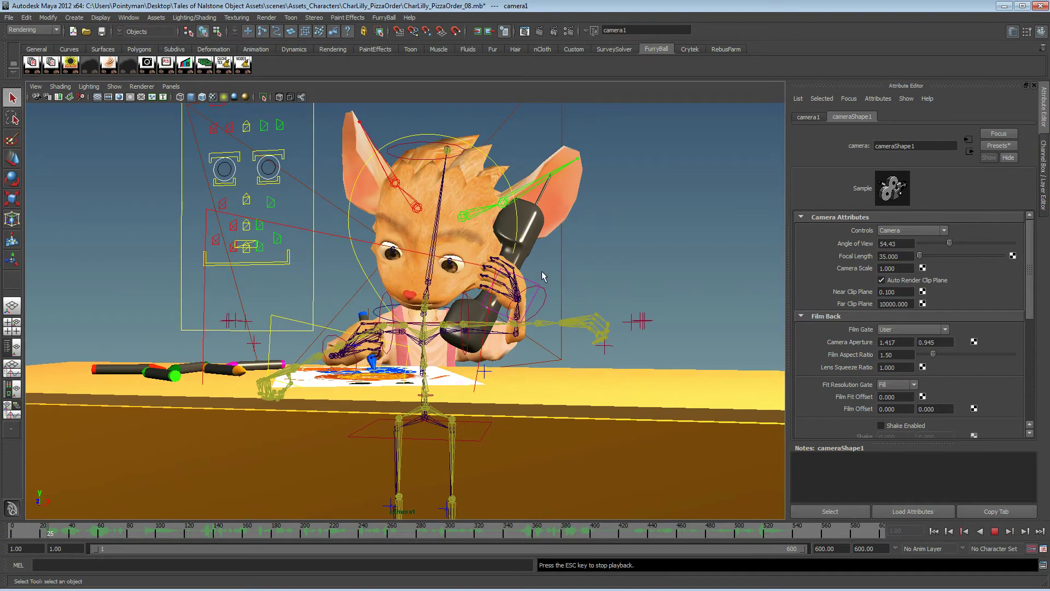
left_click(119, 97)
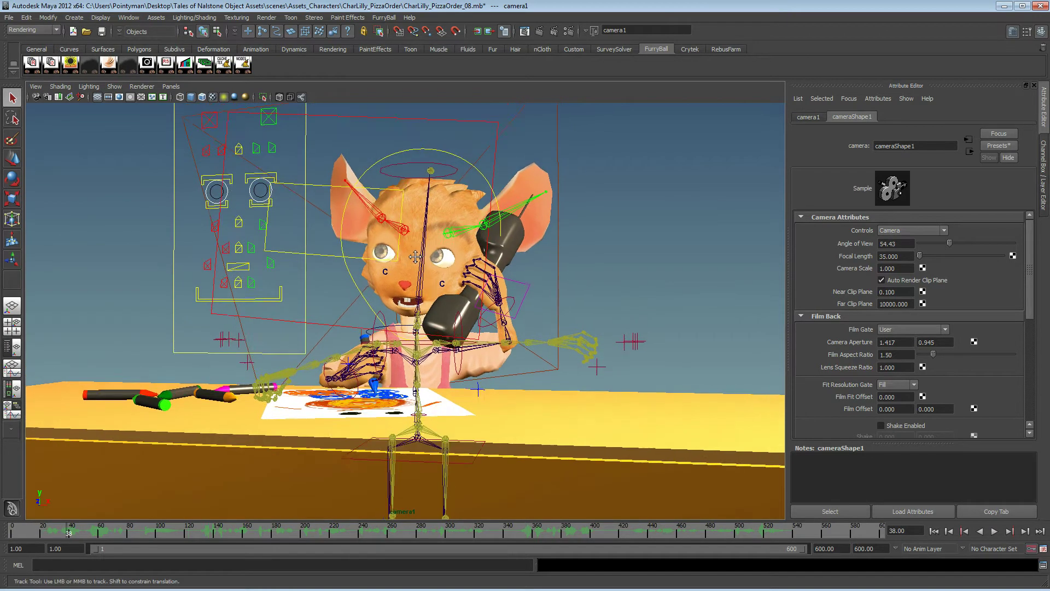
left_click(116, 95)
left_click_drag(454, 236, 461, 242, "alt")
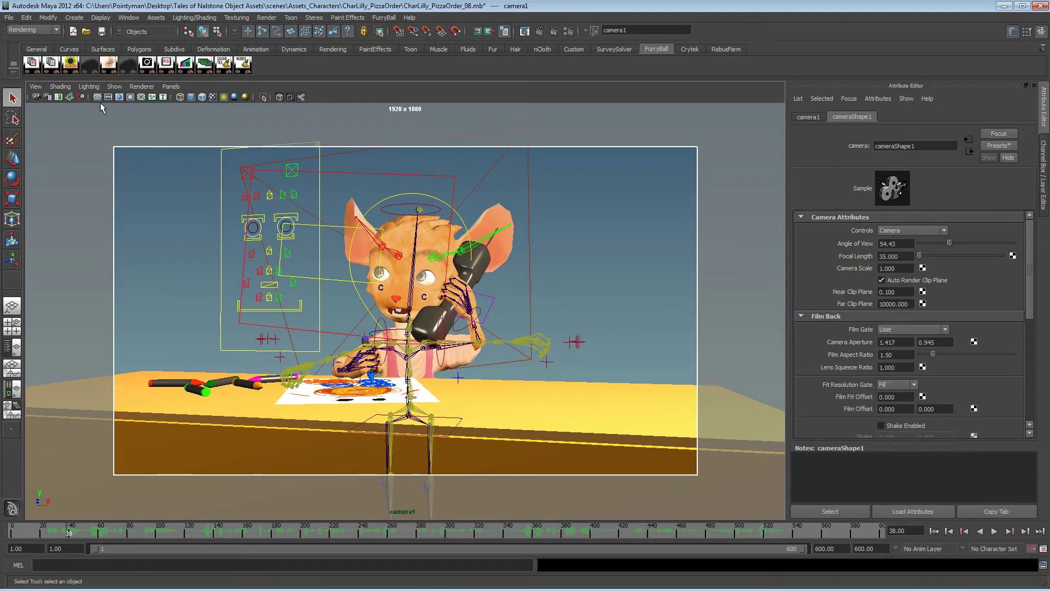
left_click(141, 97)
left_click(123, 95)
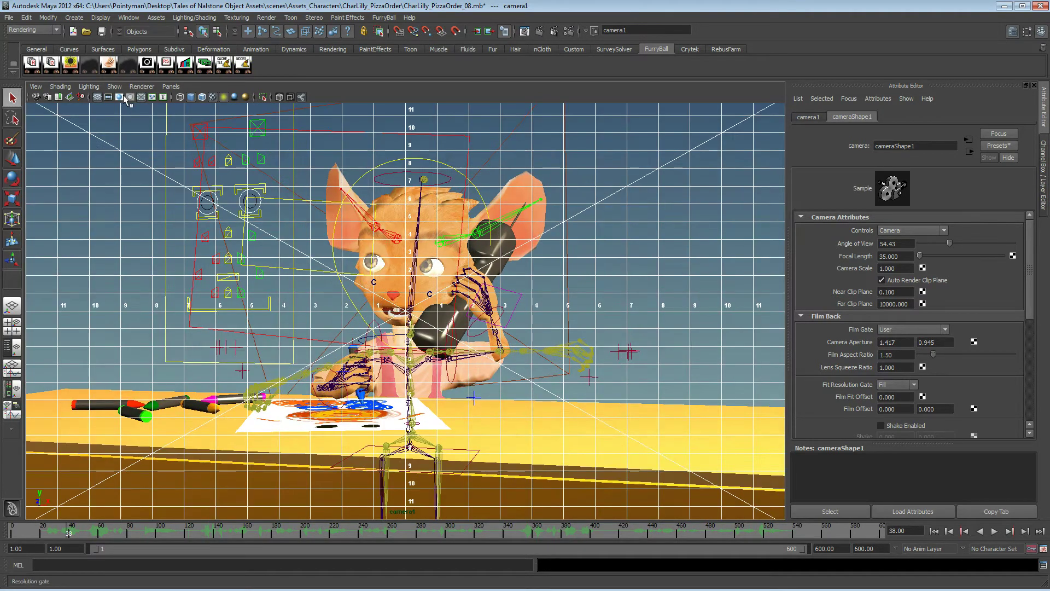
left_click(129, 96)
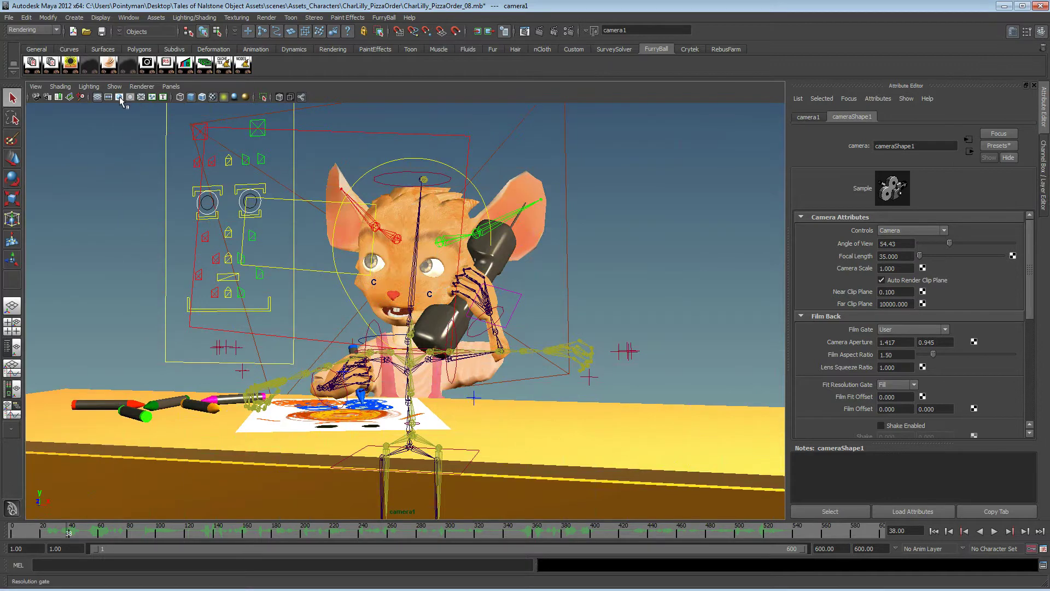
left_click(118, 97)
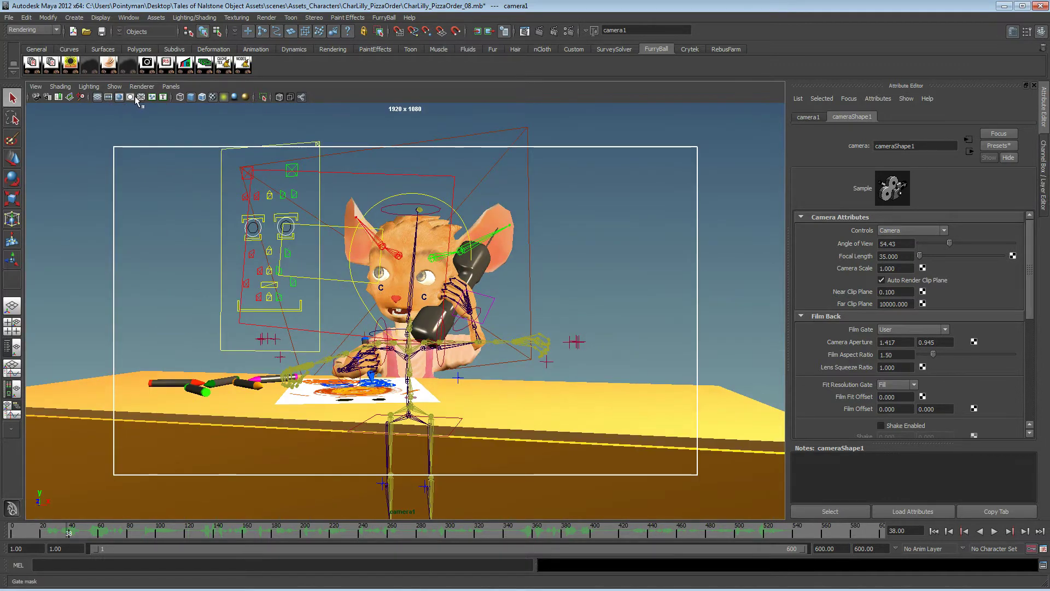
Step: Compare the film gate with the resolution gate and leave only the resolution gate displayed
left_click(107, 97)
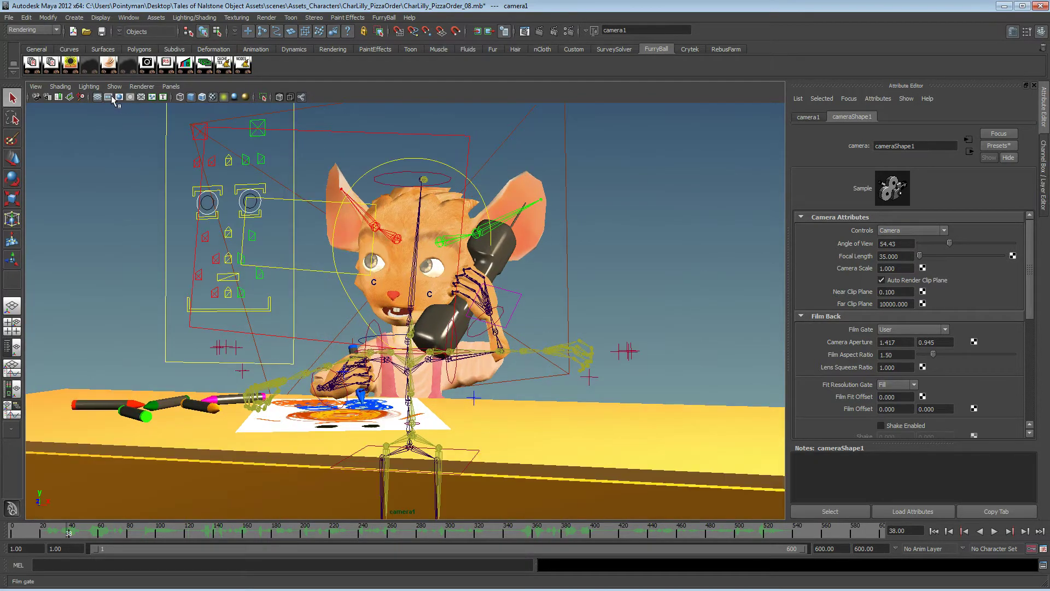
left_click(108, 97)
left_click(108, 97)
left_click(107, 97)
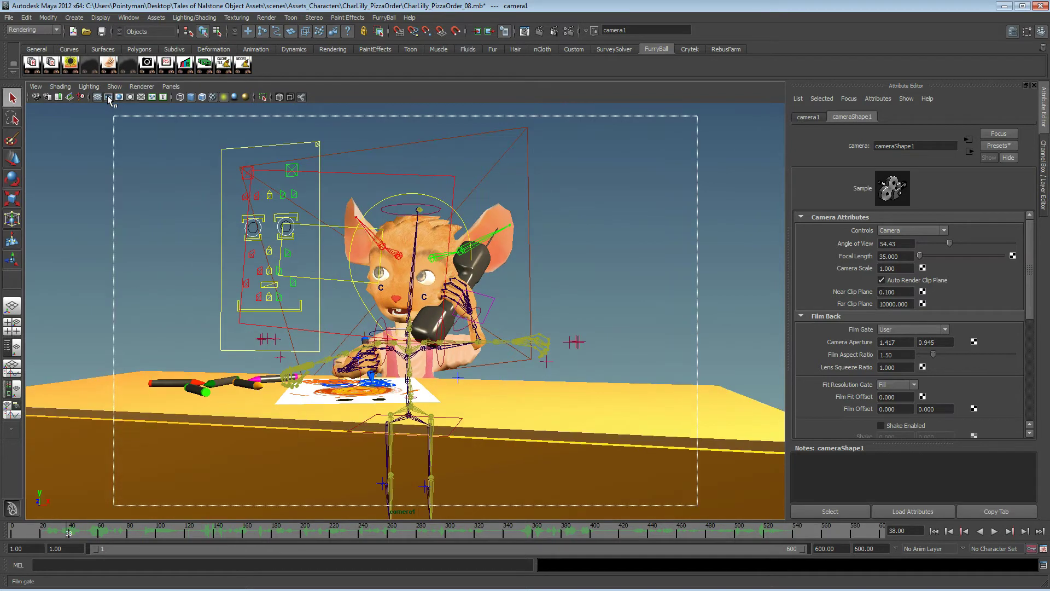
left_click(108, 97)
left_click(107, 97)
left_click(118, 97)
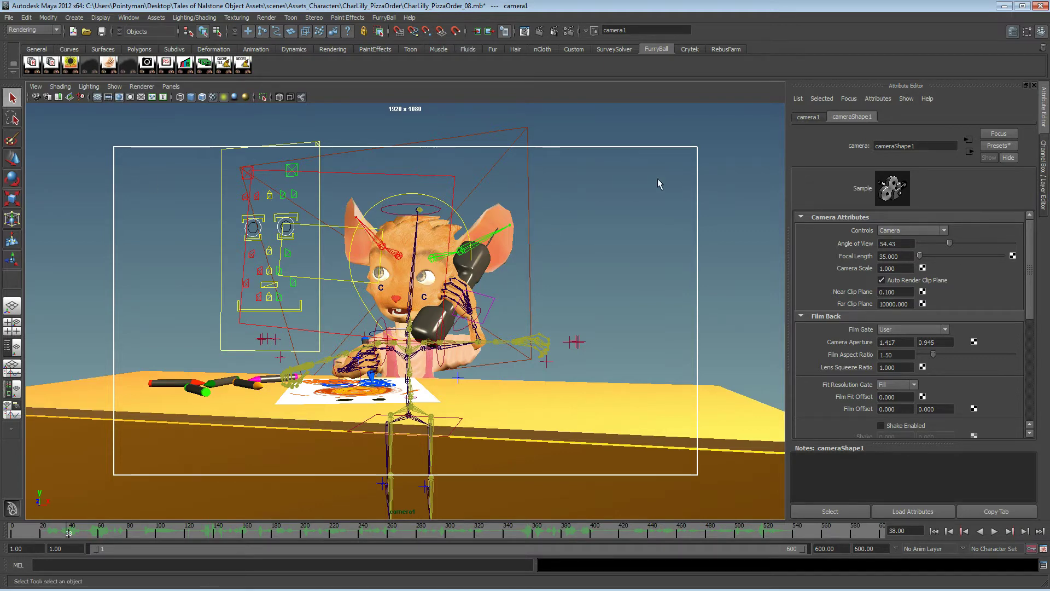
Step: Adjust the character's framing inside the resolution gate and play the animation through to frame 547
middle_click_drag(464, 402, 439, 386, "alt")
key("alt+v")
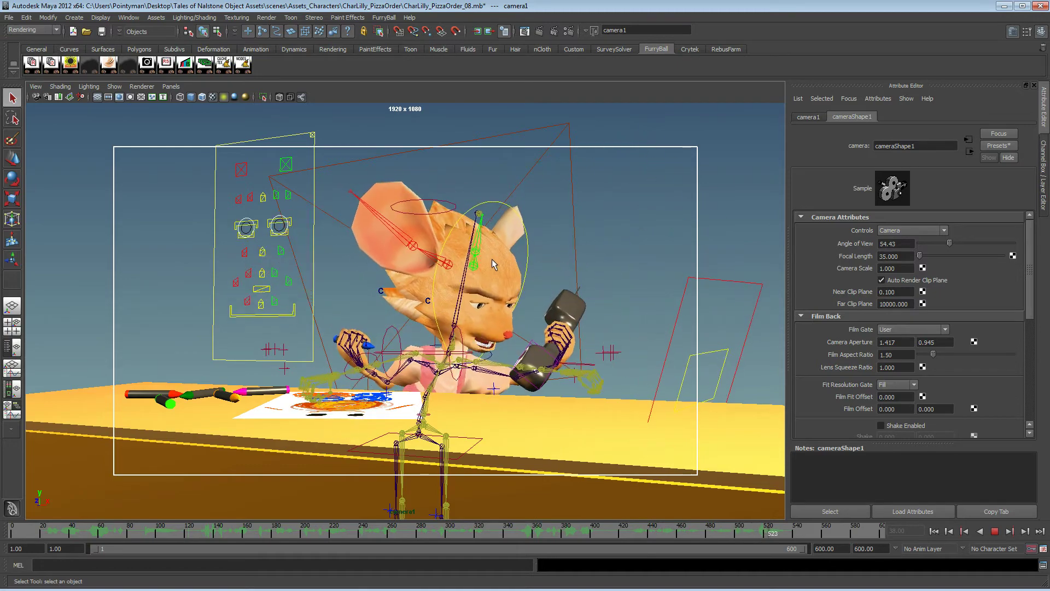
key("Escape")
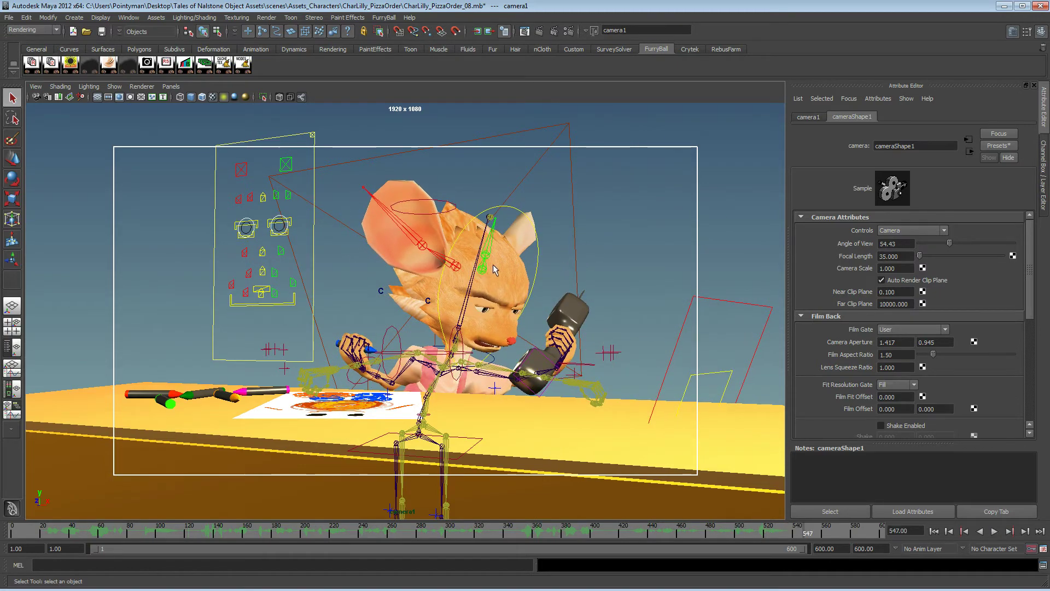
Step: Check the character from a more frontal camera angle, return to the oblique angle and play on to frame 557
left_click_drag(497, 258, 522, 290, "alt")
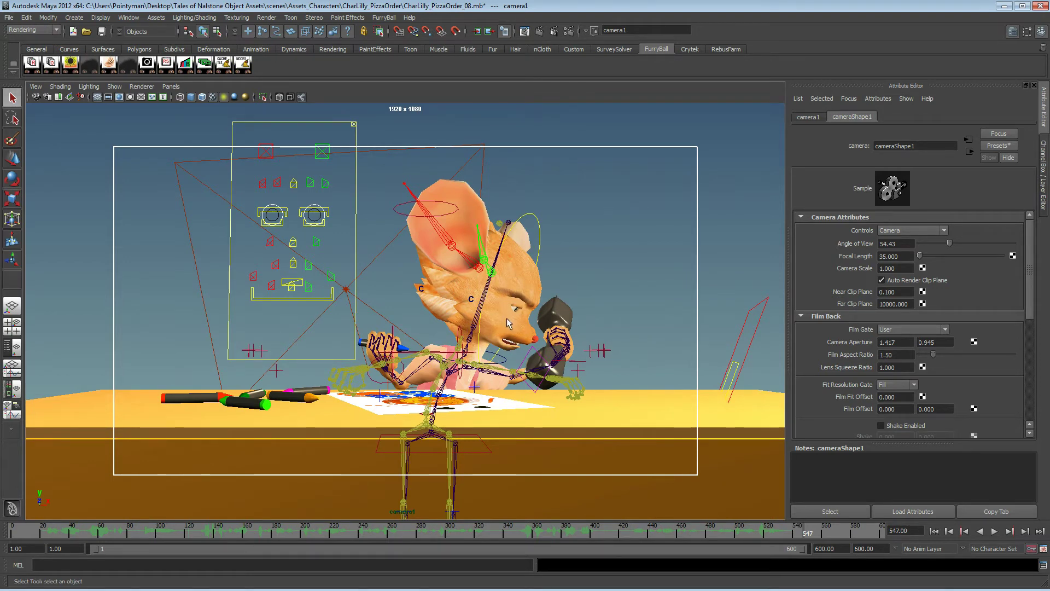
left_click_drag(509, 322, 496, 327, "alt")
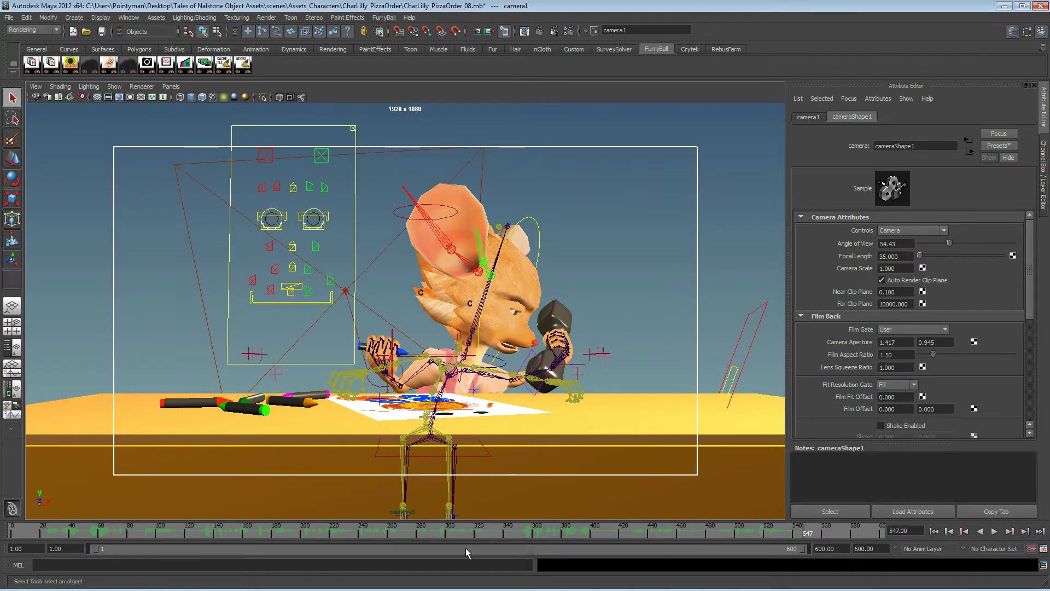
left_click_drag(520, 313, 500, 360, "alt")
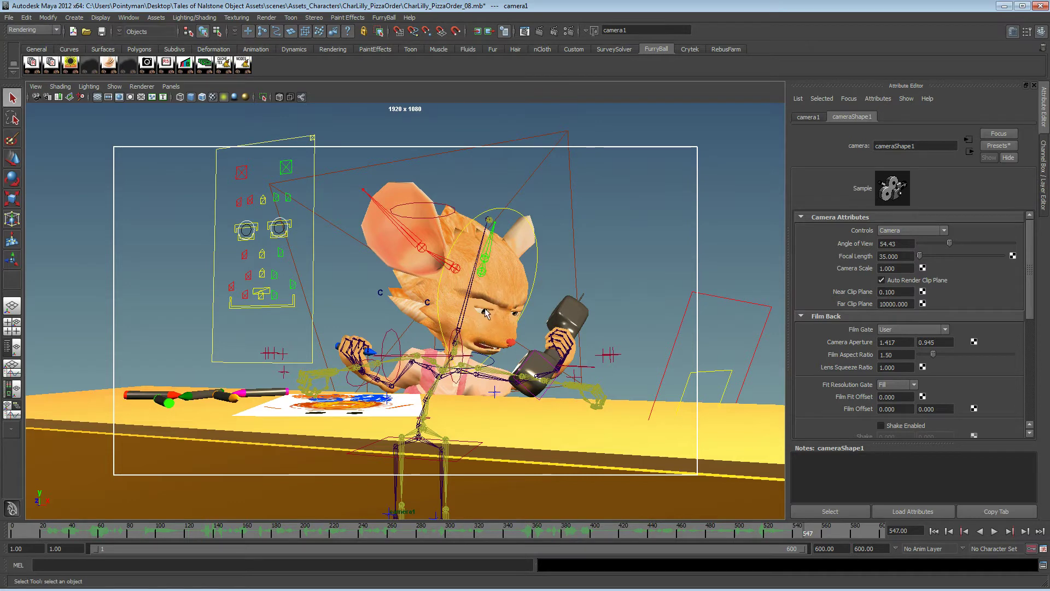
key("alt+v")
key("alt+v")
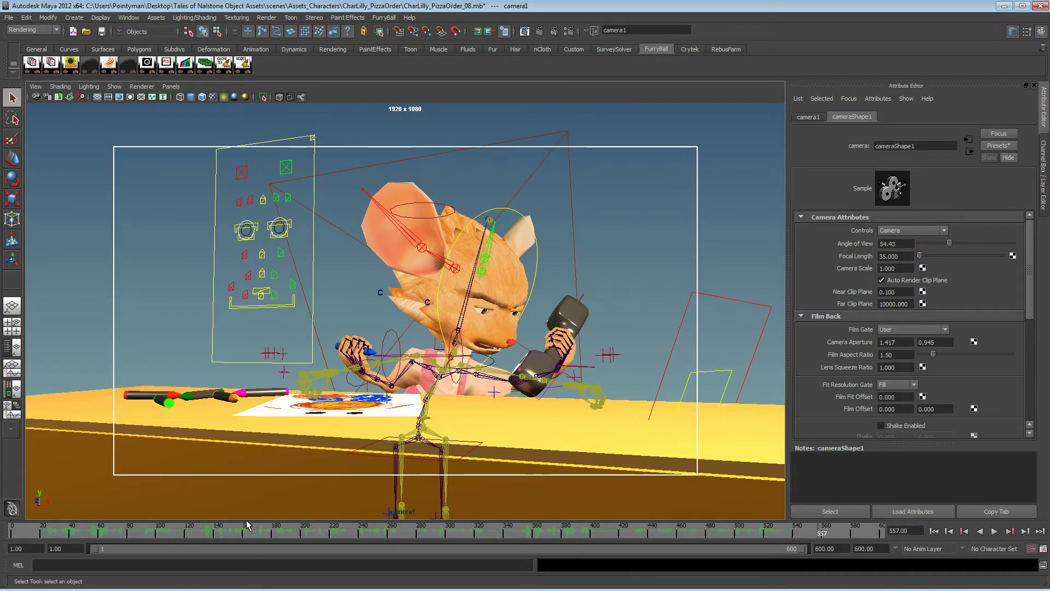
Step: Return to the start of the timeline and play the opening of the animation to frame 32
left_click_drag(37, 535, 14, 533)
key("alt+v")
key("alt+v")
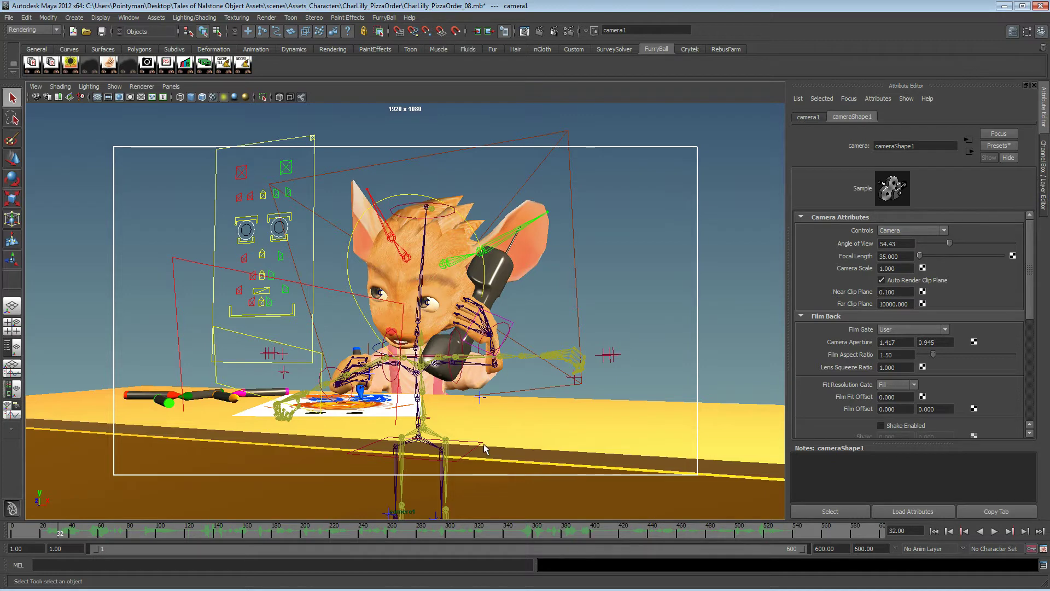
Step: Refine the camera's angle and framing at frame 525, then play the late part of the animation and stop at frame 528
left_click(770, 531)
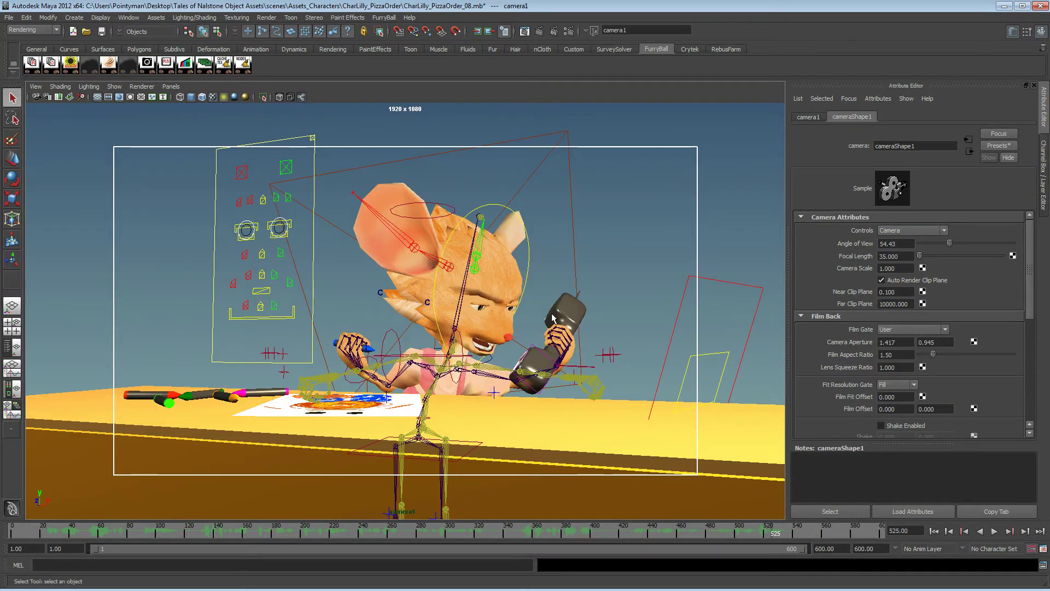
left_click_drag(553, 317, 529, 313, "alt")
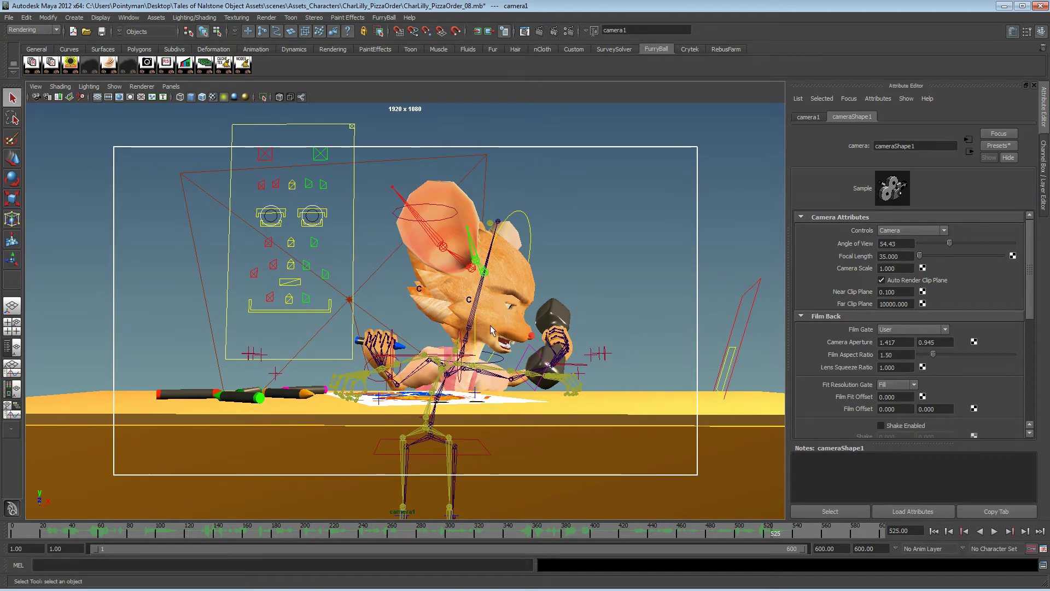
left_click_drag(516, 306, 495, 306, "alt")
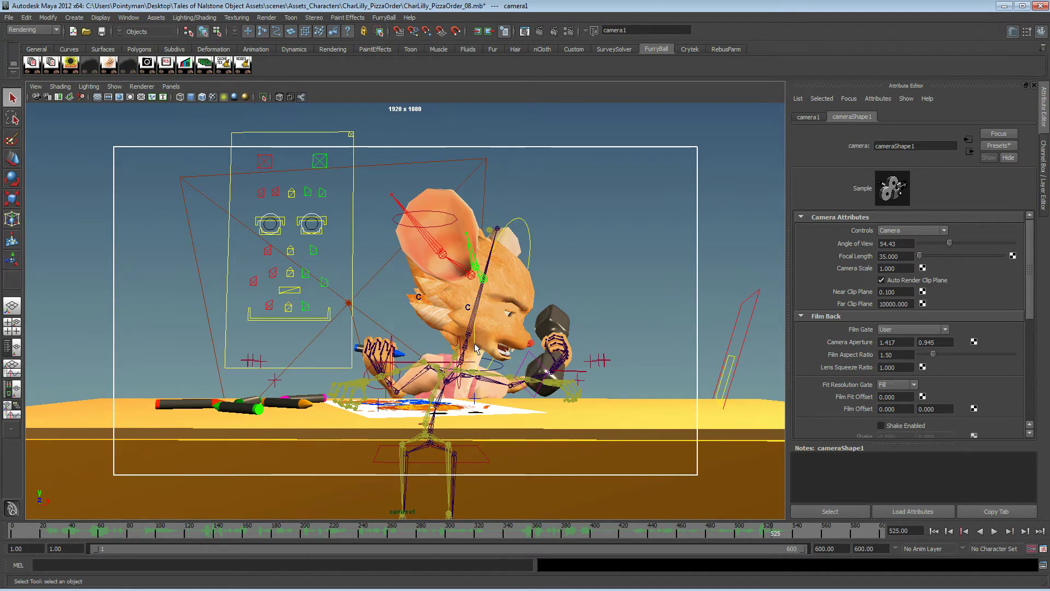
left_click_drag(401, 320, 363, 319, "alt")
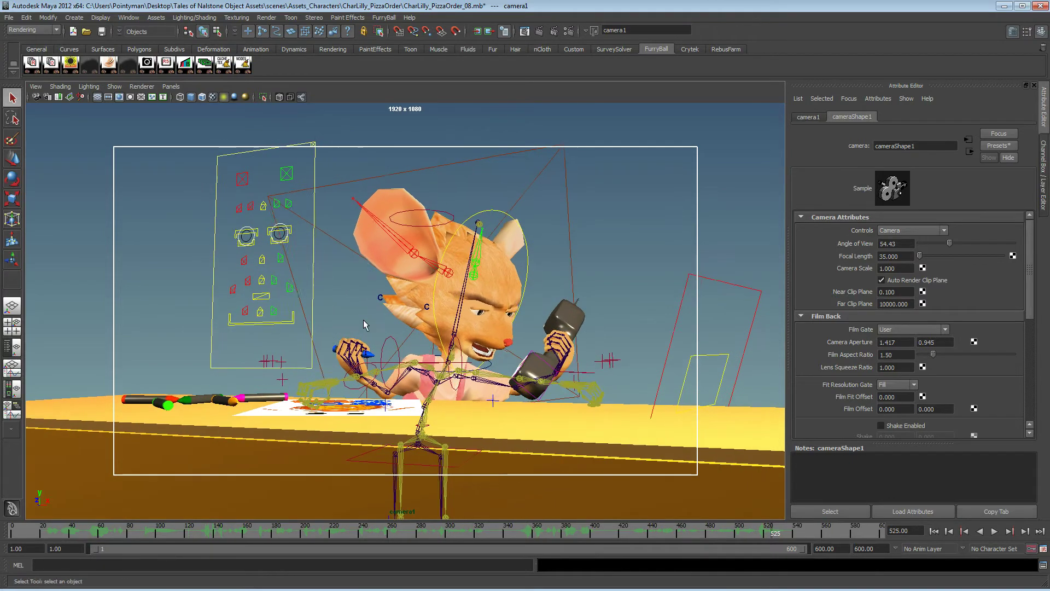
middle_click_drag(363, 319, 373, 321, "alt")
left_click_drag(373, 321, 361, 325, "alt")
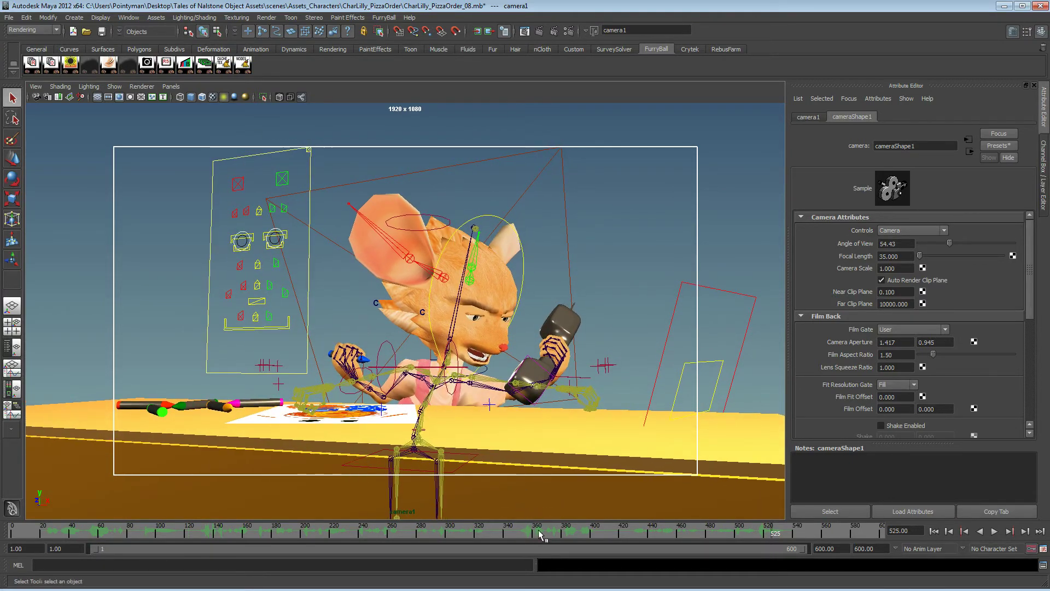
key("alt+v")
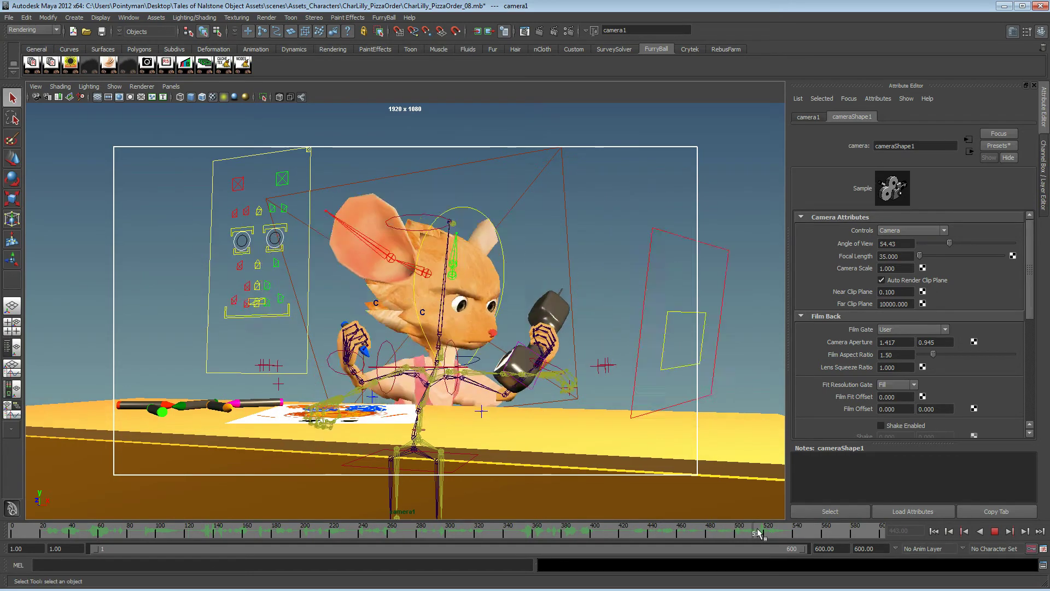
key("Escape")
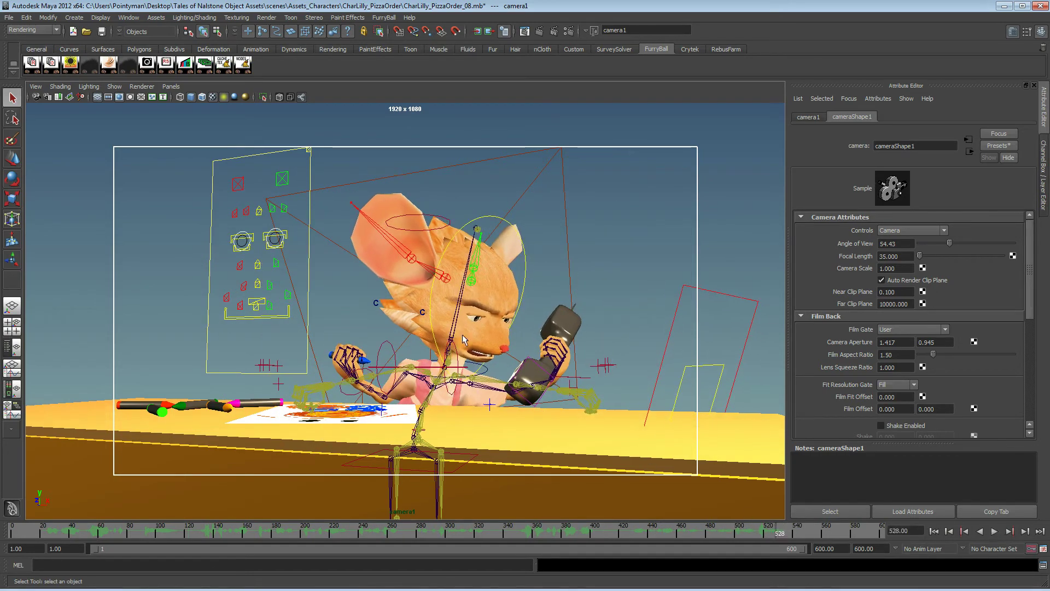
Step: Preview the camera view with the FurryBall renderer, then return the viewport to Default Quality Rendering
left_click(142, 86)
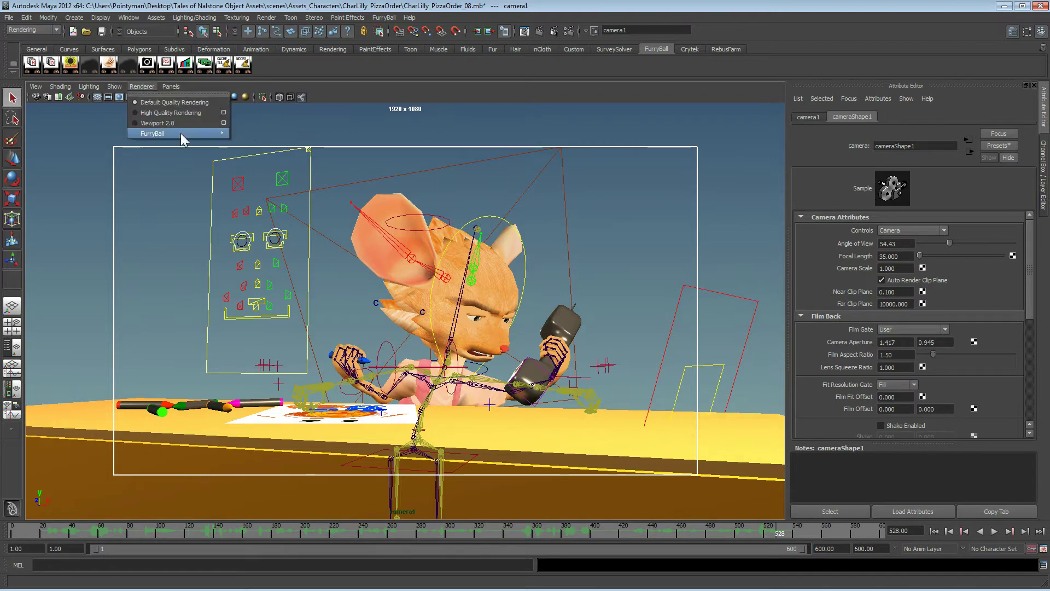
mouse_move(181, 133)
left_click(254, 134)
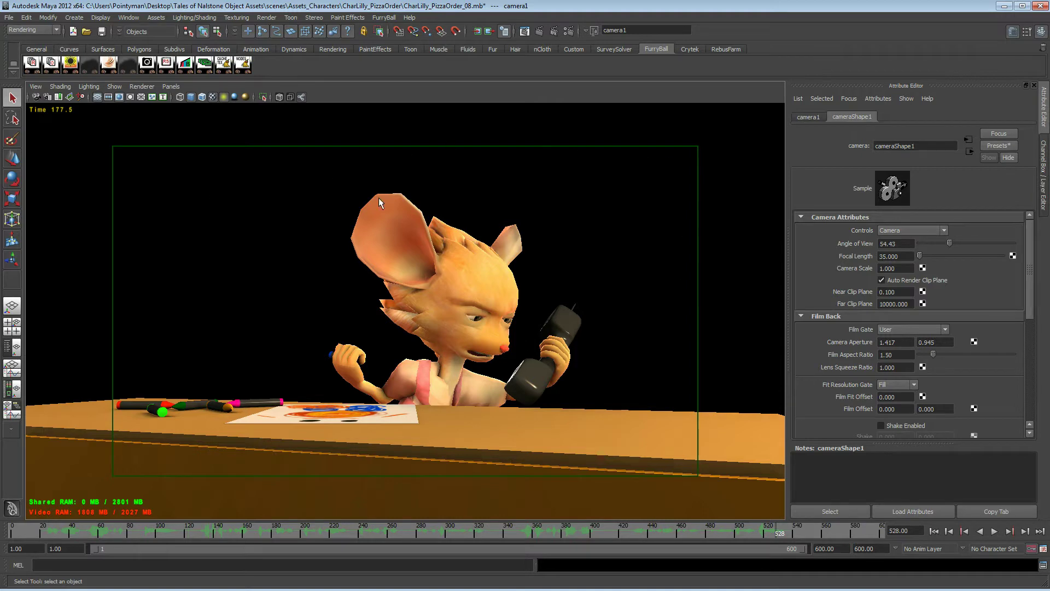
left_click(141, 87)
left_click(151, 97)
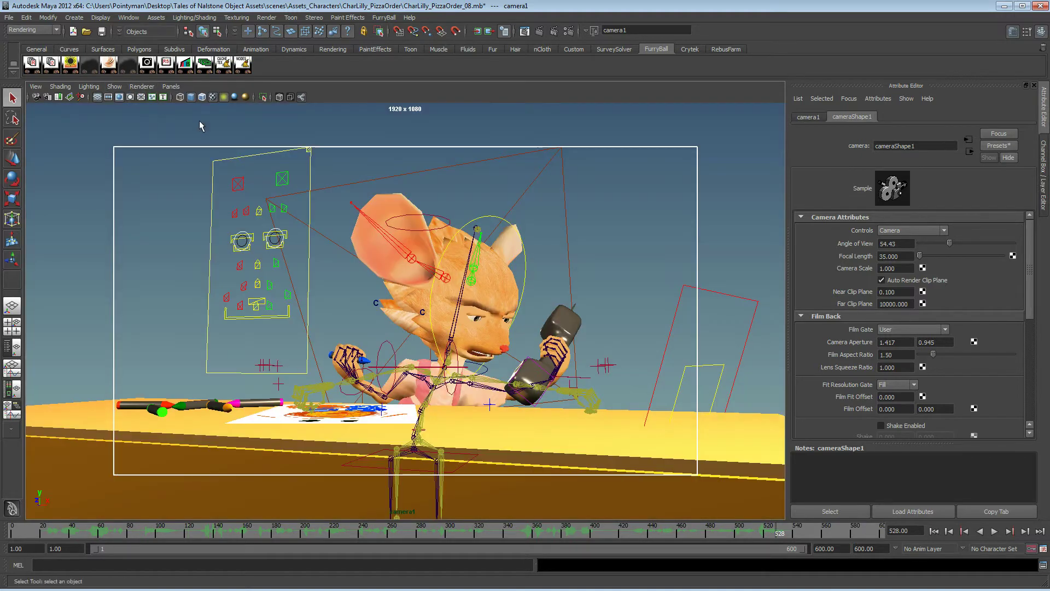
Step: Fine-tune the camera framing, scrub the timeline to frame 373 and save the scene
middle_click_drag(464, 282, 459, 281, "alt")
left_click_drag(448, 530, 555, 533)
key("ctrl+s")
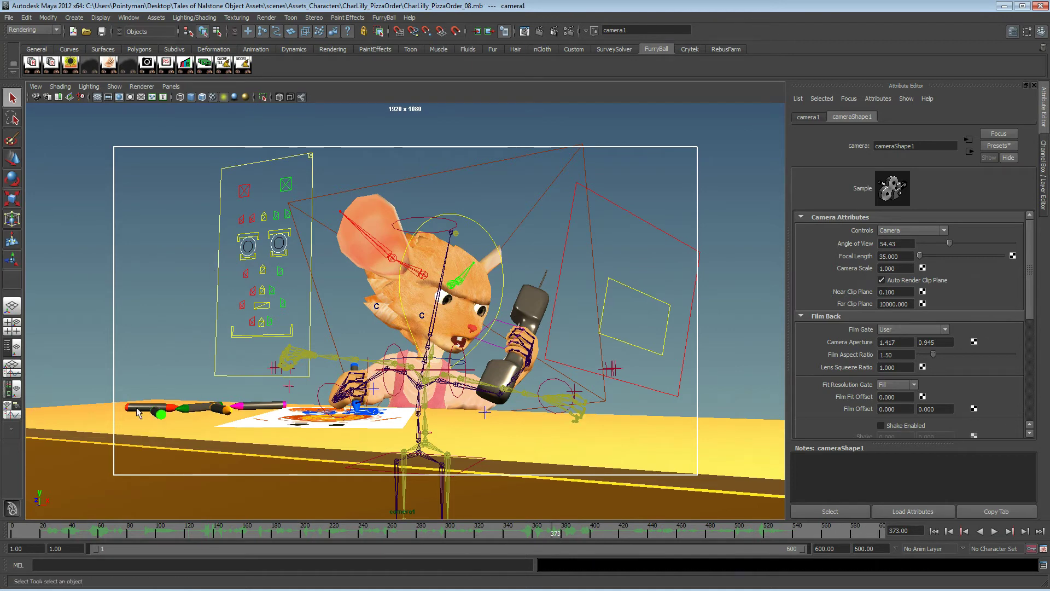
Step: Move the red-ended pen on the table closer to the other pens
left_click(166, 410)
key("w")
left_click_drag(163, 407, 178, 390)
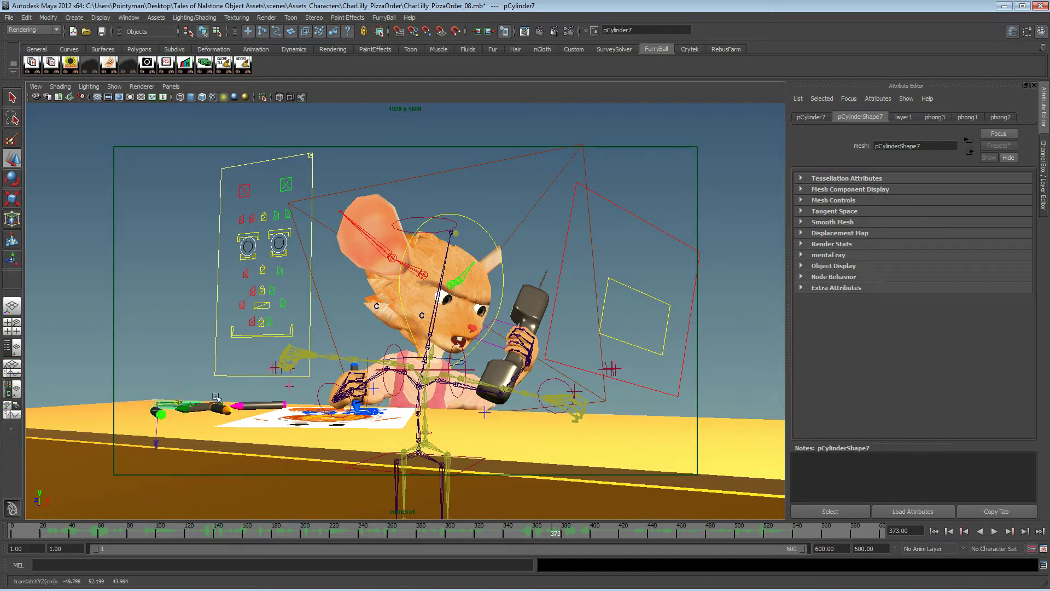
Step: Select all five loose pens and adjust their height on the tabletop in a close perspective view
left_click(181, 409)
left_click(153, 414, "shift")
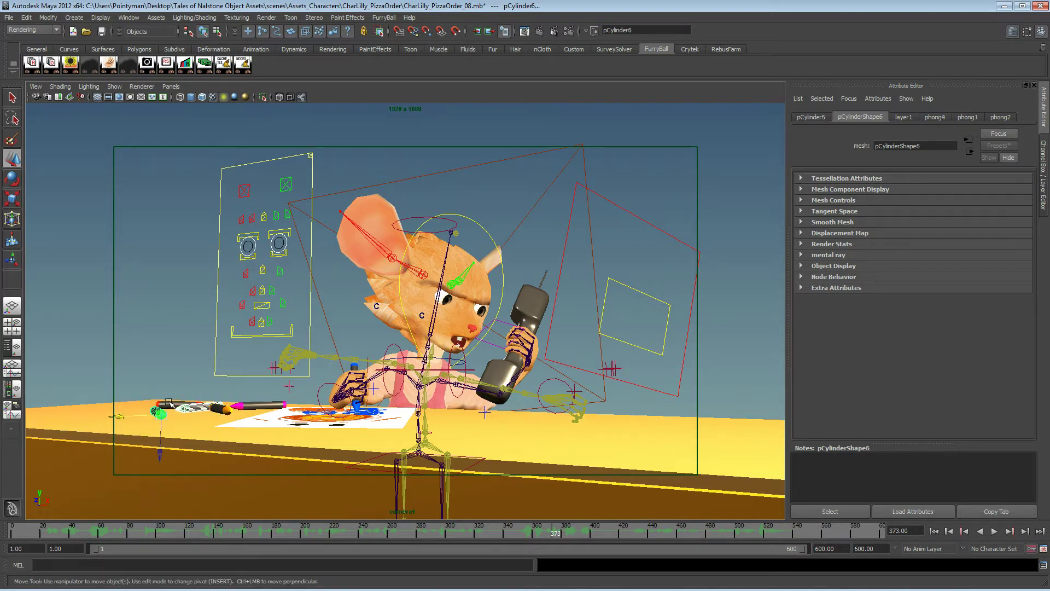
left_click(169, 403, "shift")
left_click(217, 408, "shift")
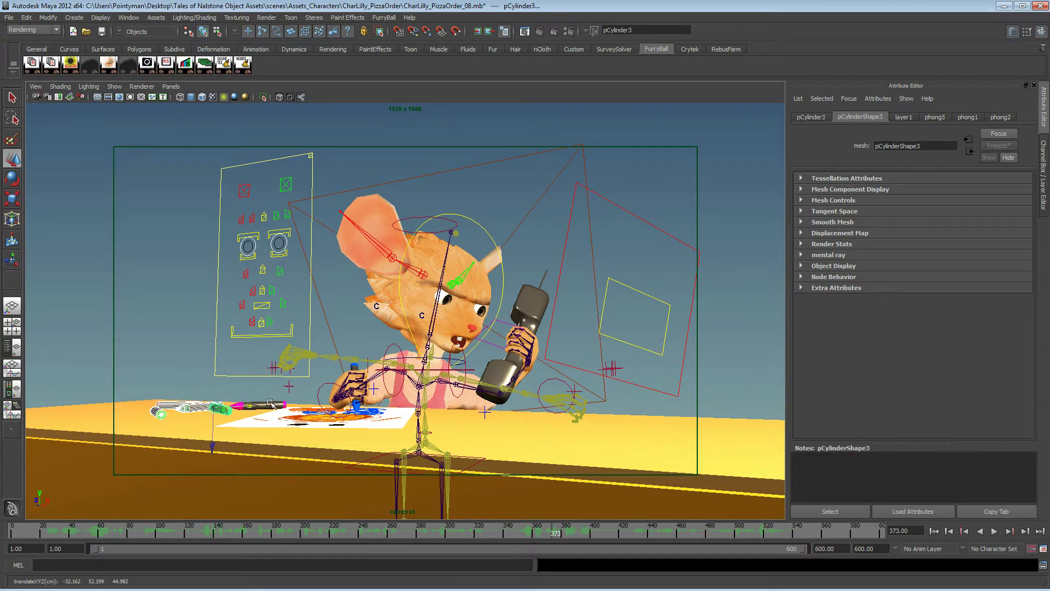
left_click(270, 406, "shift")
key("space")
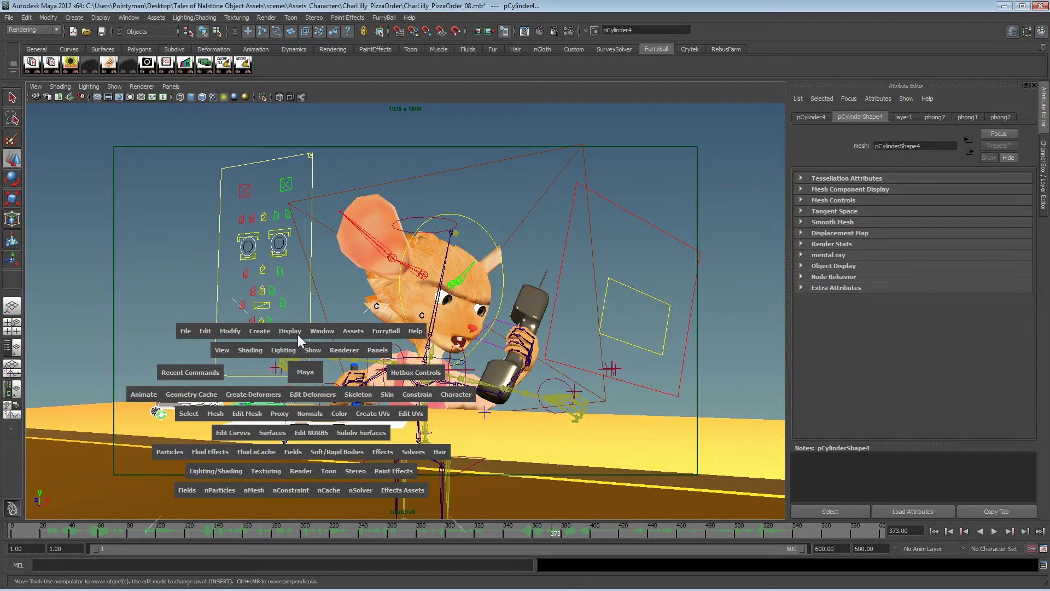
left_click_drag(306, 372, 297, 334)
key("f")
left_click_drag(382, 330, 361, 334, "alt")
right_click_drag(361, 335, 410, 323, "alt")
scroll(409, 324, "up", 3)
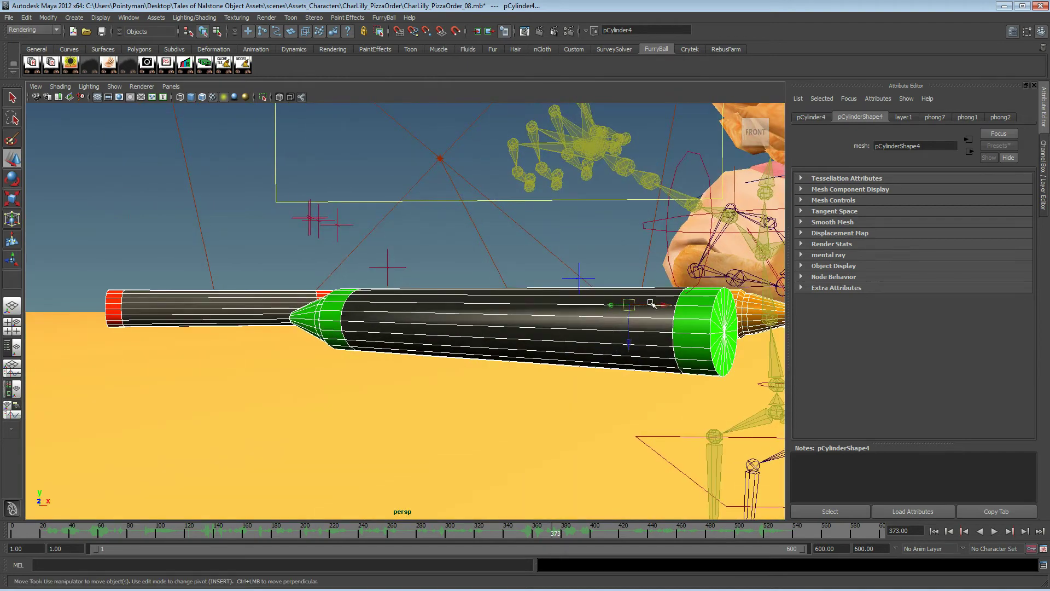
left_click_drag(628, 328, 628, 328)
Step: Review the whole table in perspective, deselect the pens, save the scene and open FurryBall's Output Settings
right_click_drag(629, 327, 404, 268, "alt")
left_click_drag(405, 268, 279, 290, "alt")
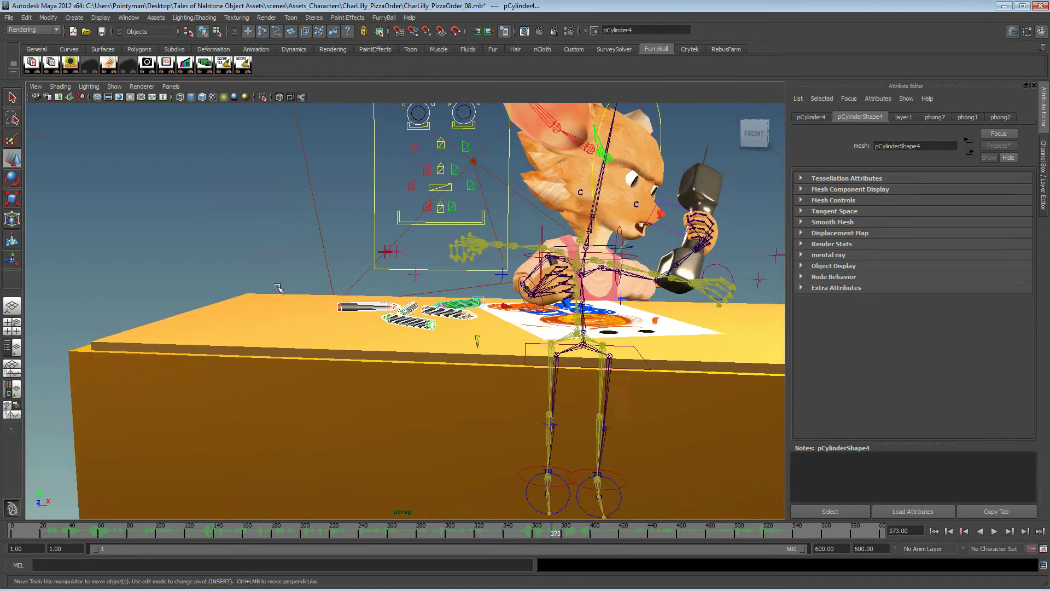
middle_click_drag(279, 290, 178, 298, "alt")
left_click_drag(177, 298, 189, 240, "alt")
left_click(285, 195)
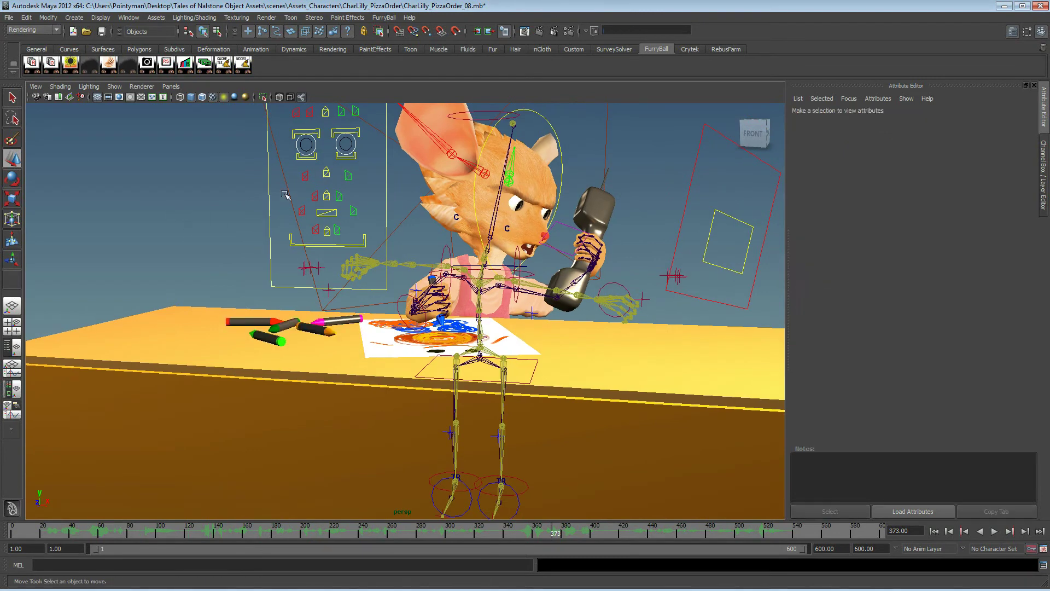
key("q")
key("ctrl+s")
left_click(51, 64)
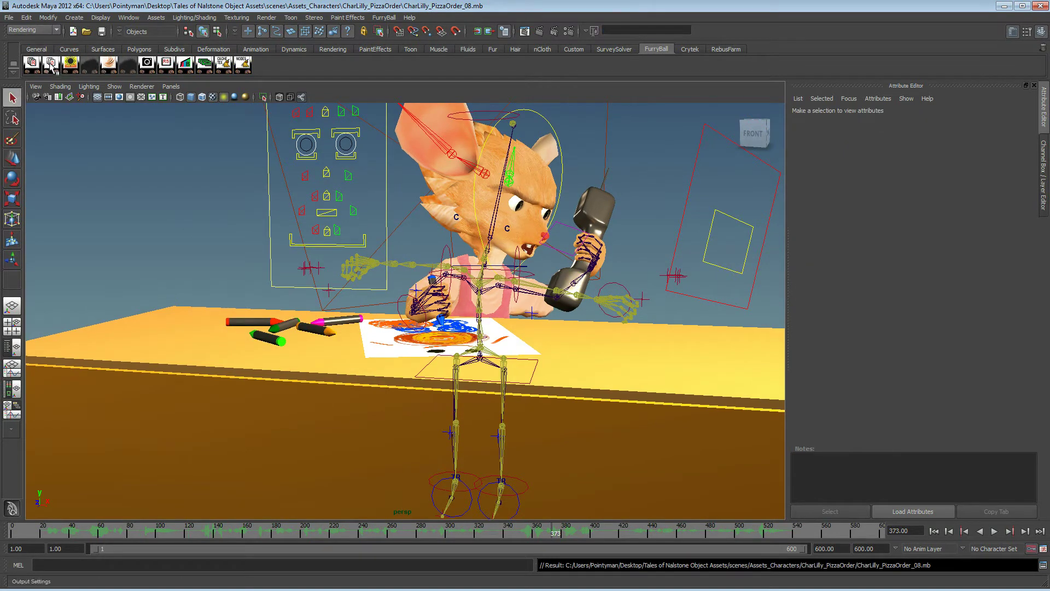
Step: Open FurryBall's Render Nodes Manager, move its window clear of the character and deselect everything in the scene
left_click(869, 181)
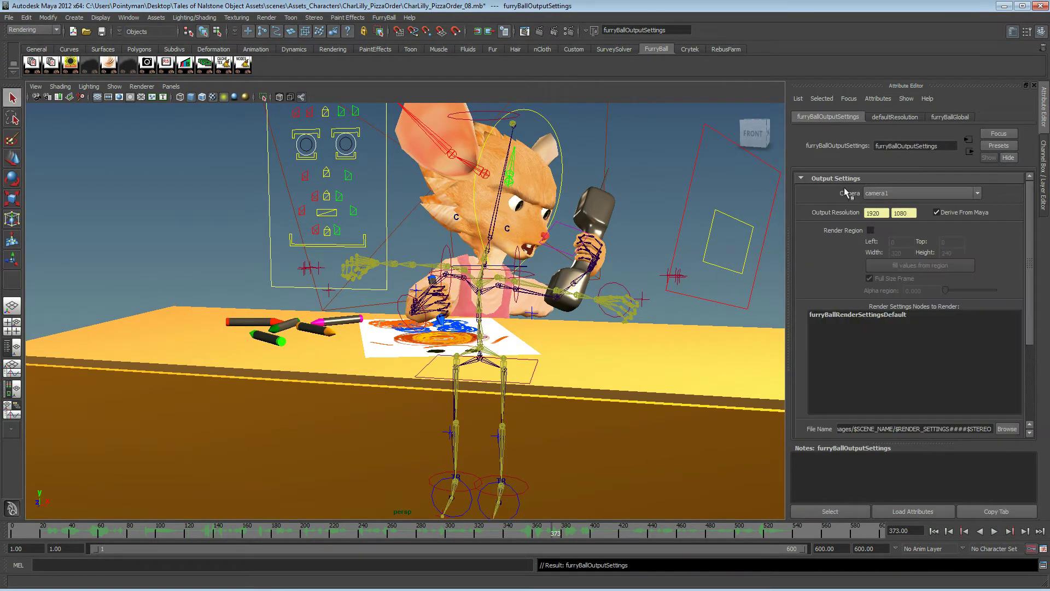
left_click(32, 64)
left_click_drag(124, 186, 134, 167)
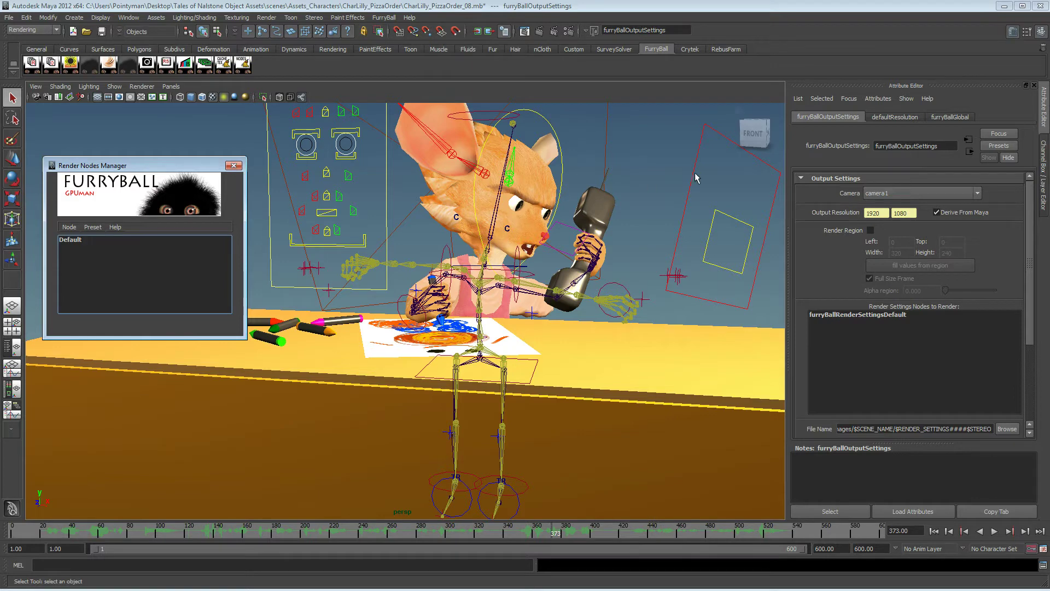
left_click(656, 168)
left_click(656, 168)
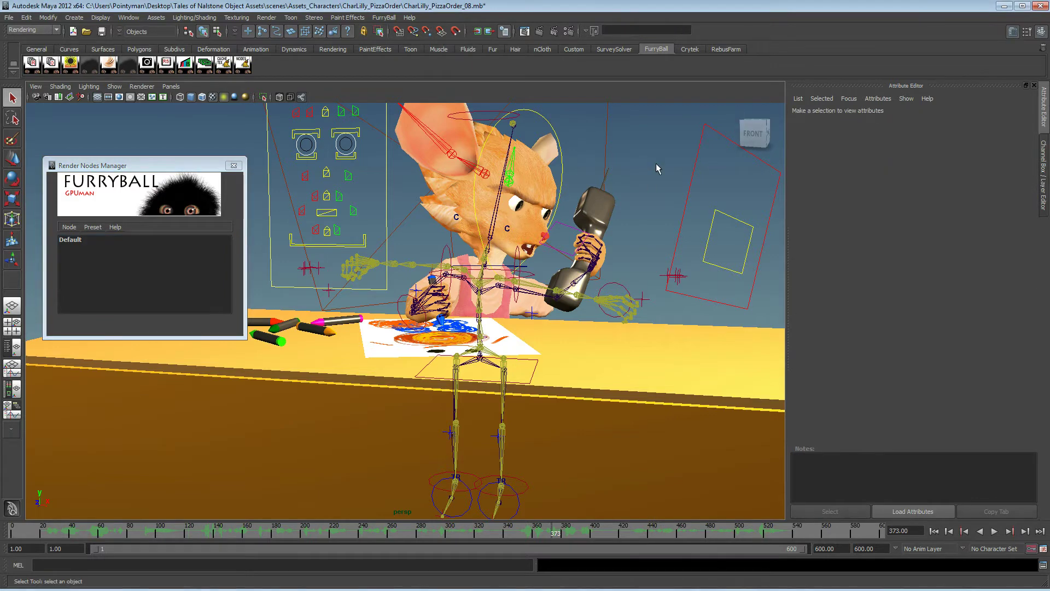
Step: Examine the list of mental ray render passes in the Render Settings without creating any, and close the settings
key("ctrl+r")
left_click(607, 137)
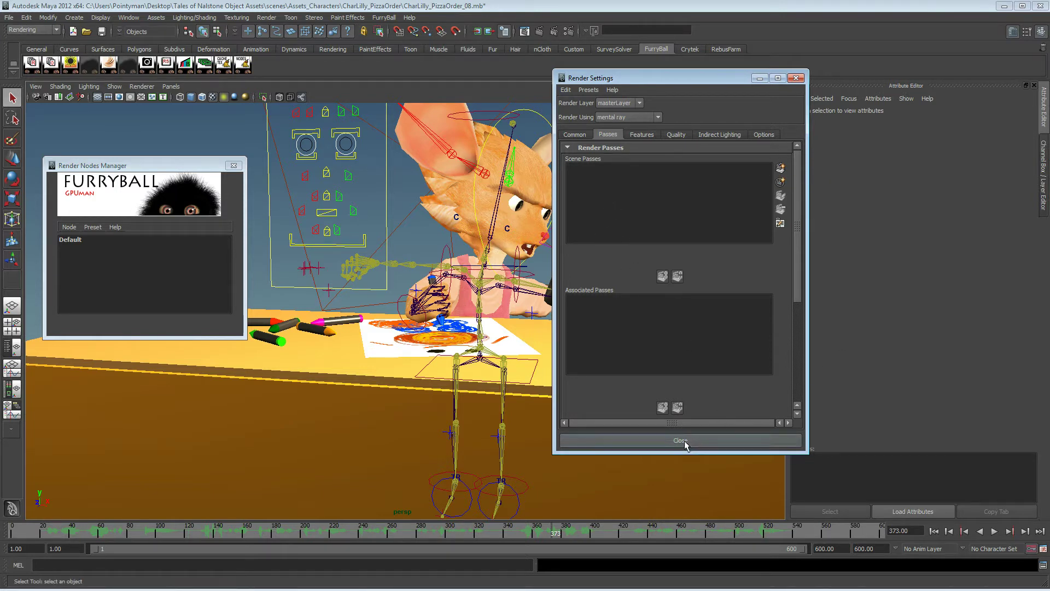
left_click(781, 168)
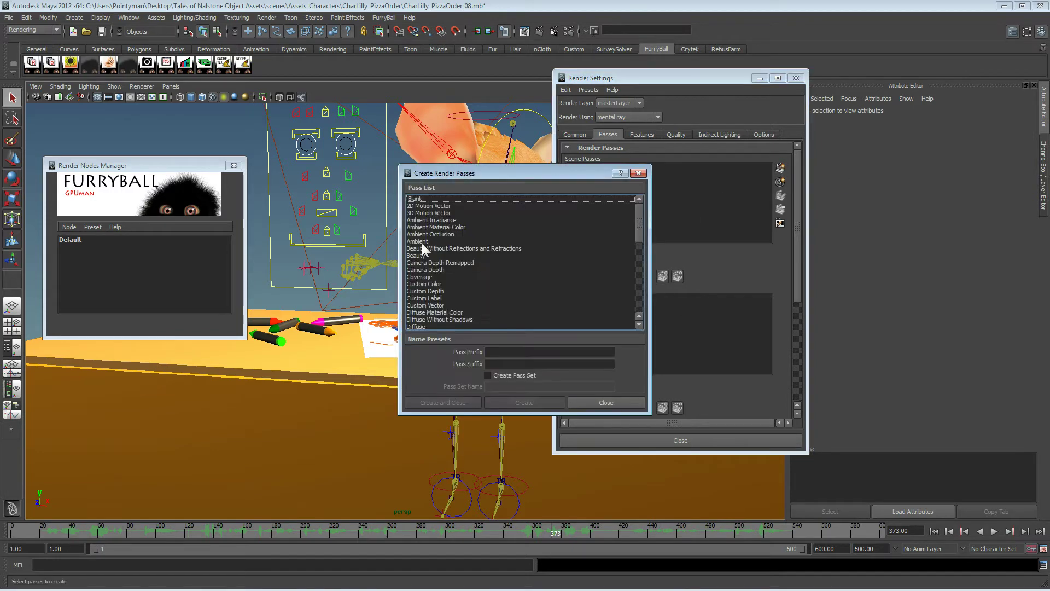
mouse_move(636, 222)
left_mouse_down()
mouse_move(634, 303)
mouse_move(638, 221)
left_mouse_up()
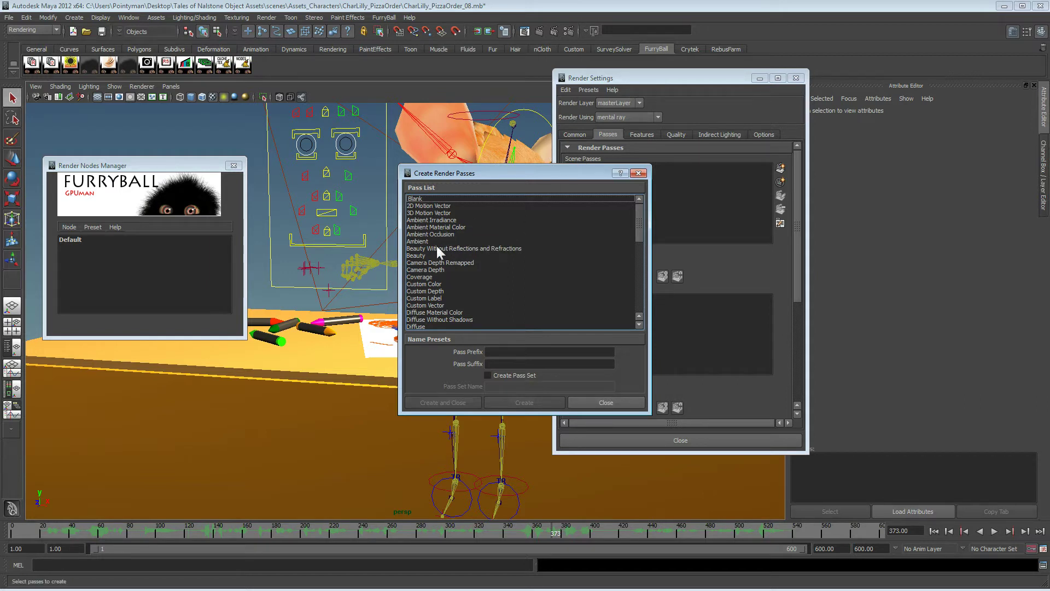
left_click(596, 404)
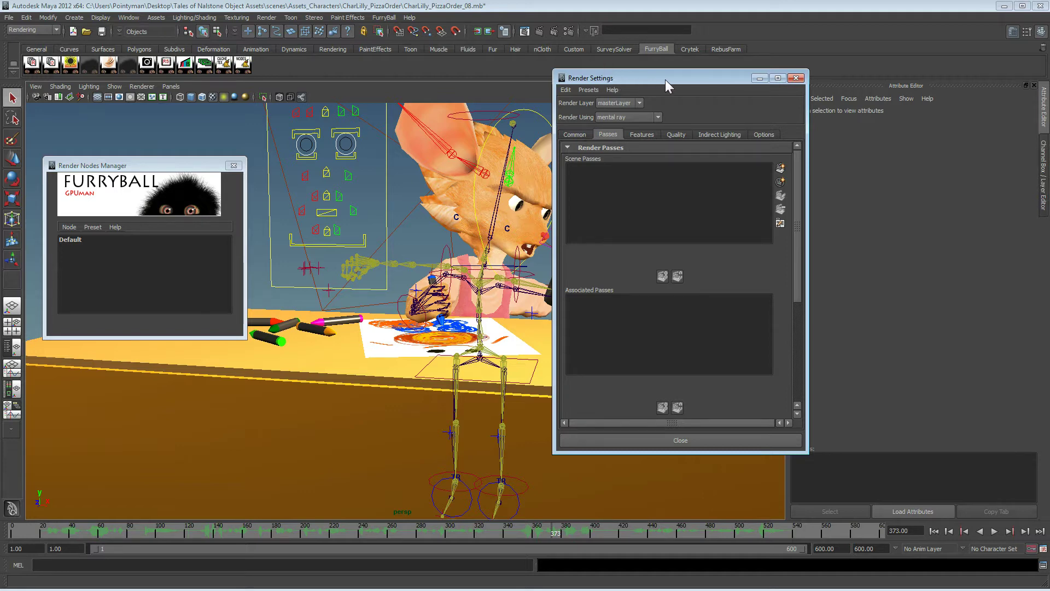
left_click_drag(684, 77, 647, 127)
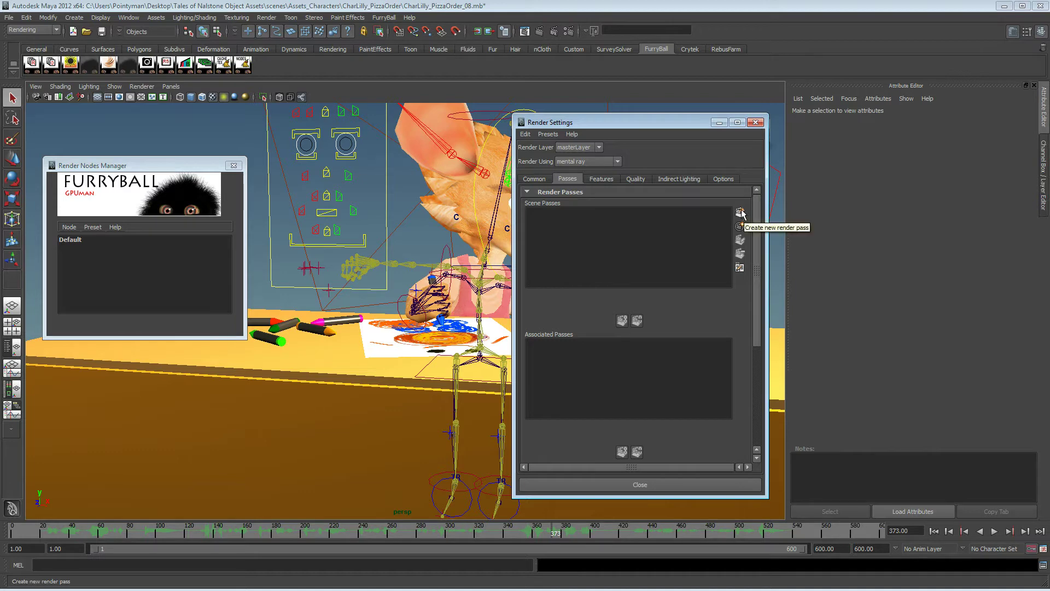
left_click(756, 122)
Step: Rename the Default FurryBall render settings node as Beauty
left_click(70, 241)
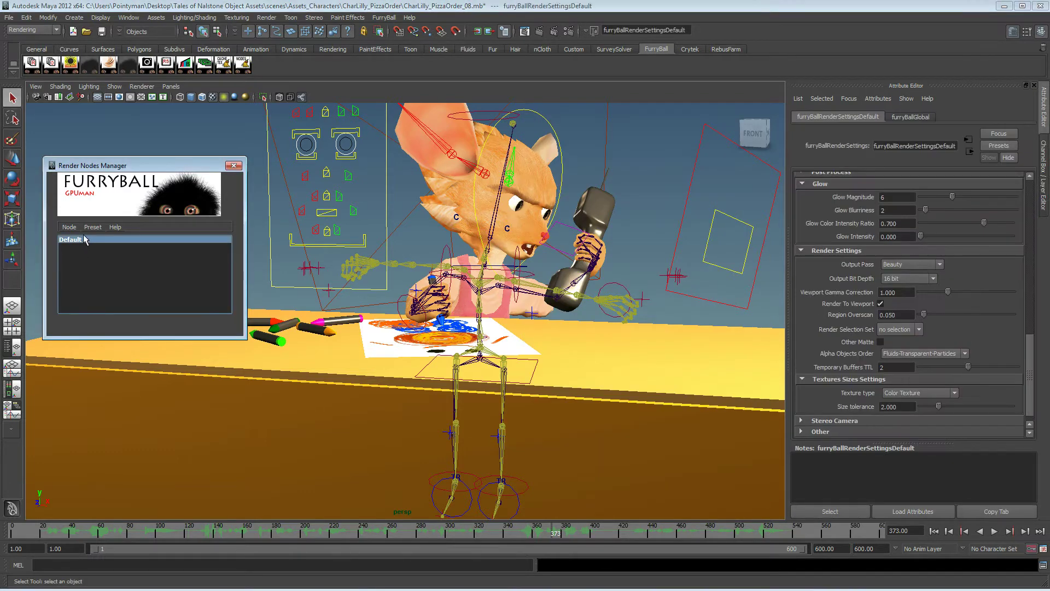
double_click(889, 146)
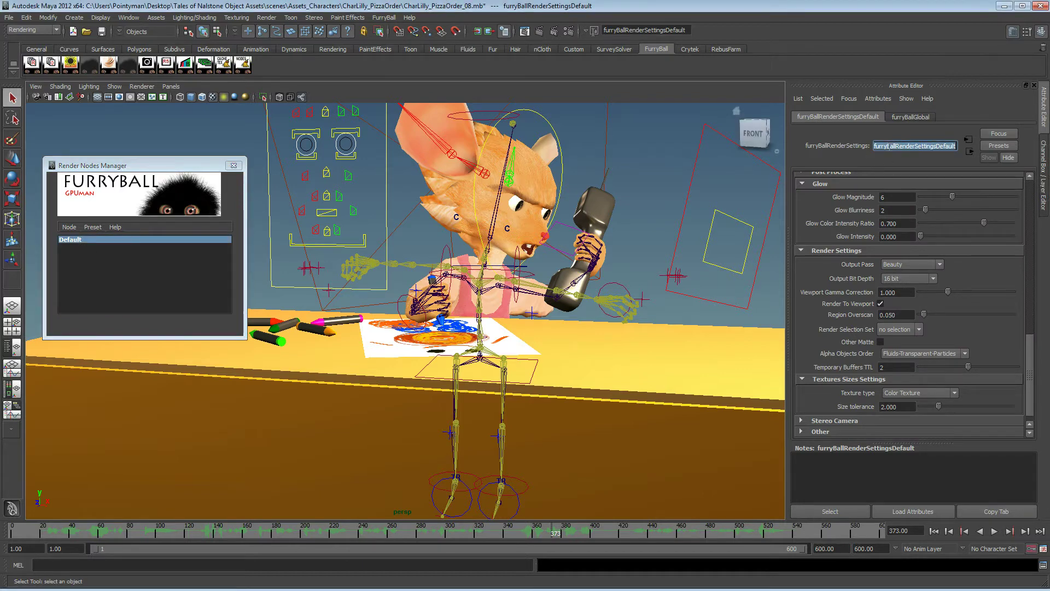
type("Be")
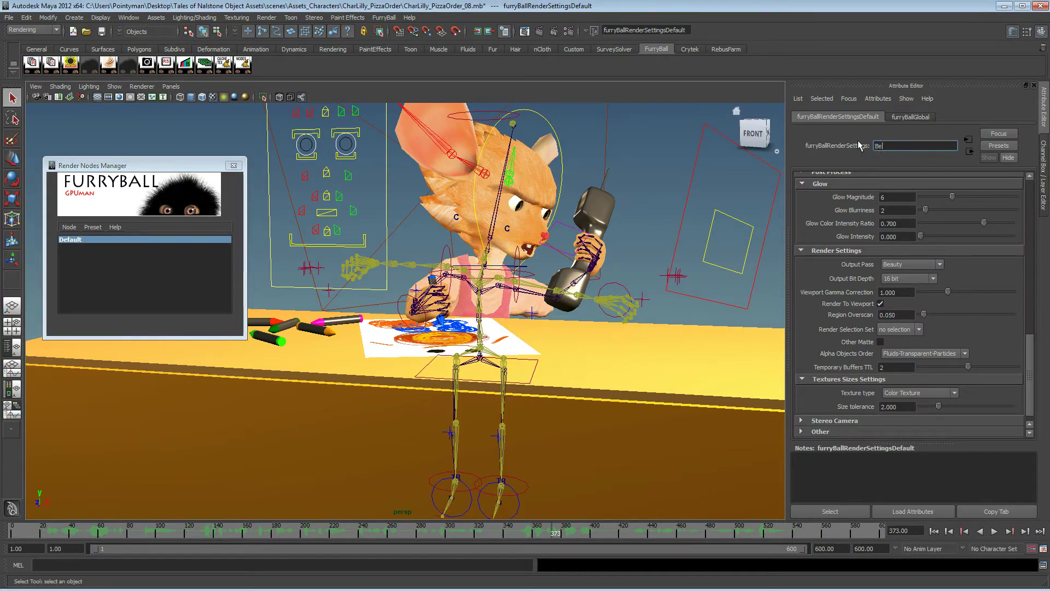
type("auty")
key("Return")
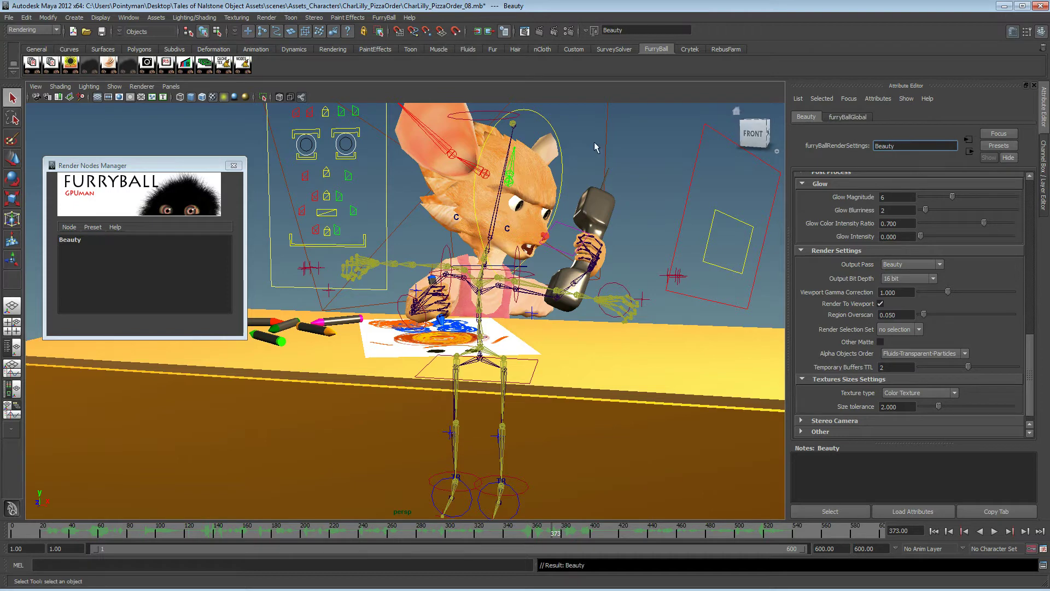
Step: Duplicate the Beauty render node and rename the copy as AO
left_click(79, 245)
right_click(80, 245)
left_click(88, 248)
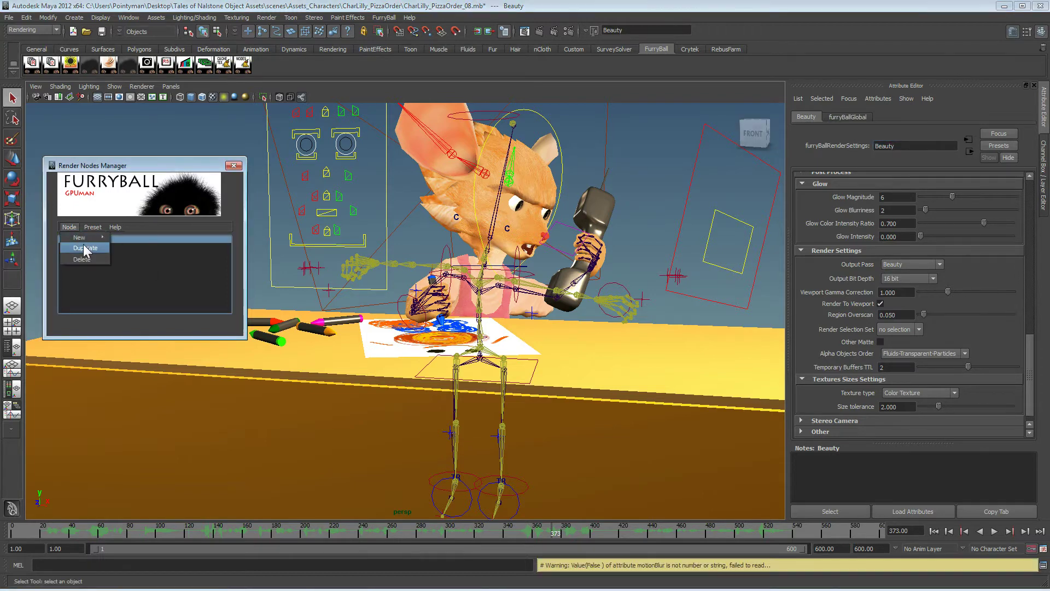
left_click_drag(903, 146, 786, 103)
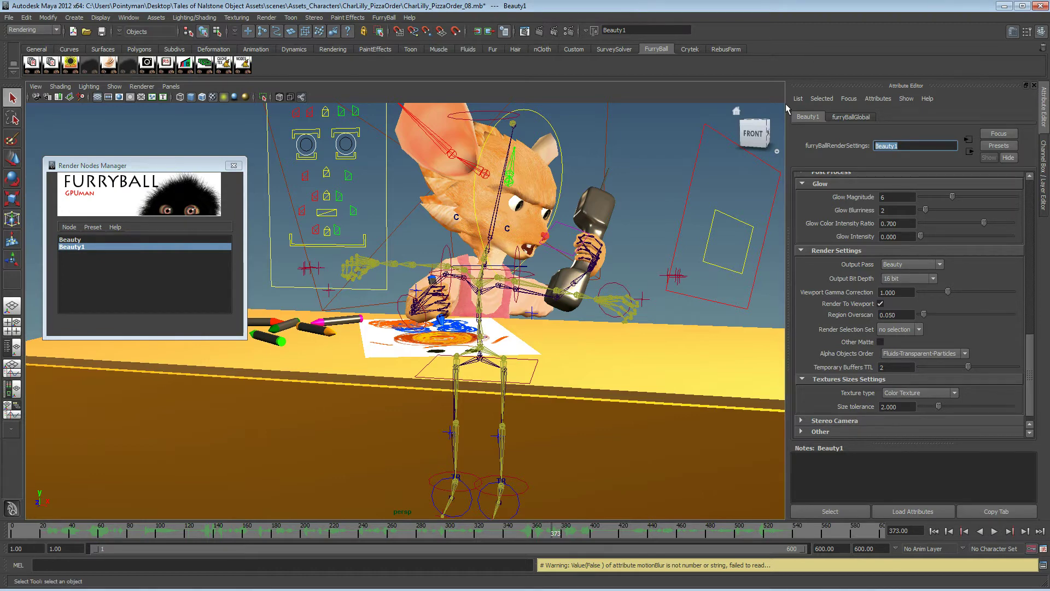
type("AO")
key("Return")
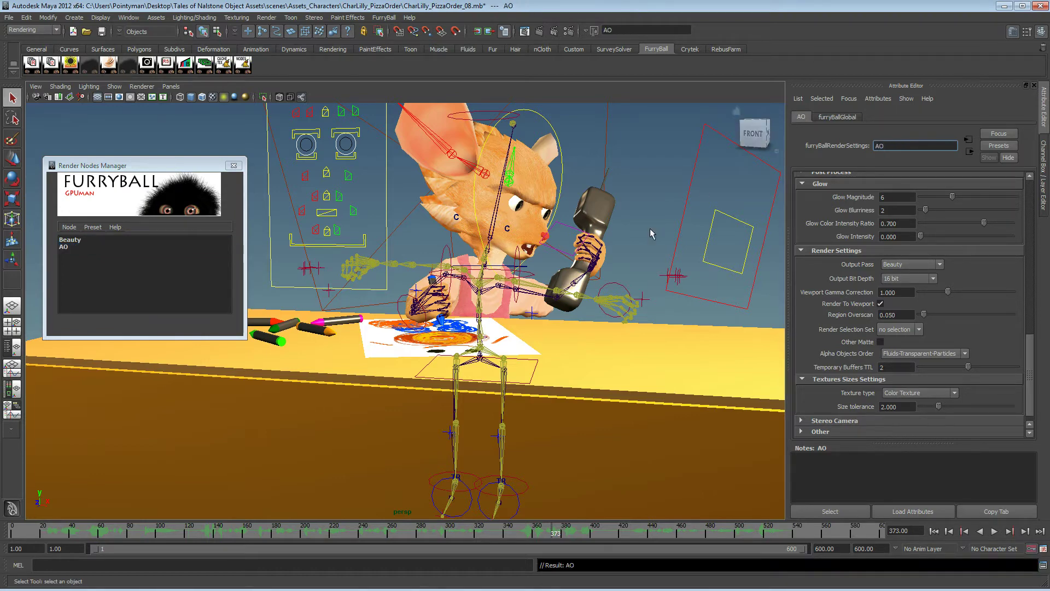
Step: Save the scene and check which FurryBall render nodes are offered as viewport renderers
left_click(146, 86)
left_click(146, 86)
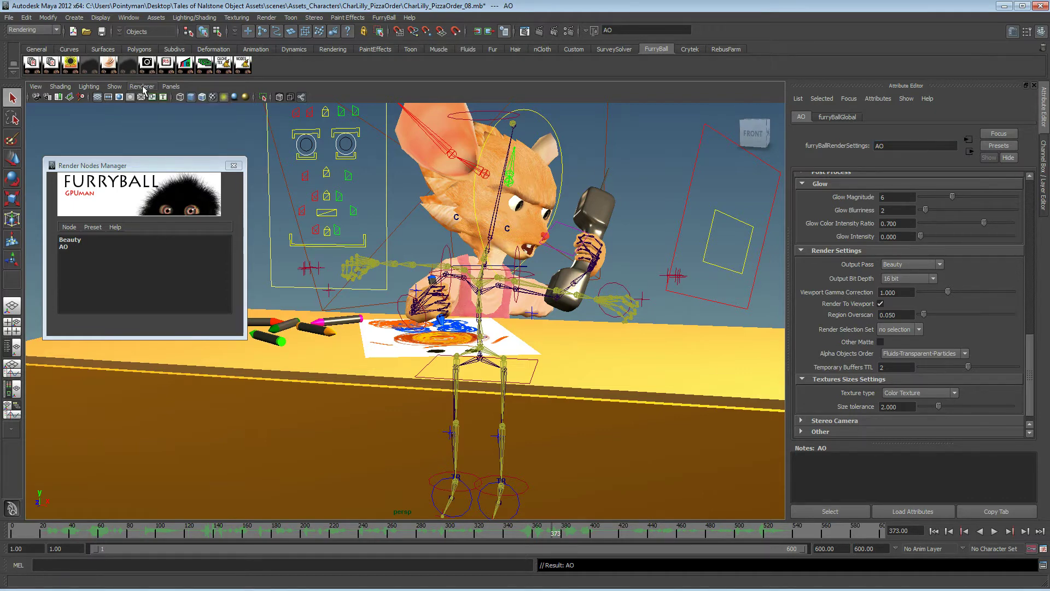
key("ctrl+s")
left_click(146, 87)
mouse_move(150, 134)
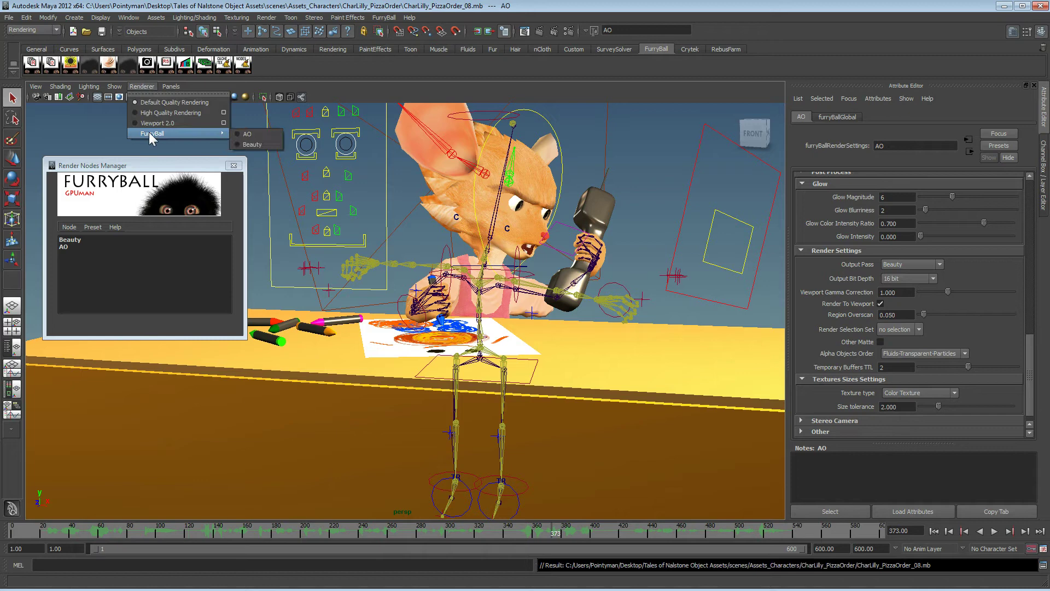
left_click(241, 134)
Step: Set the AO render node's output pass to Ambient Occlusion
left_click(891, 264)
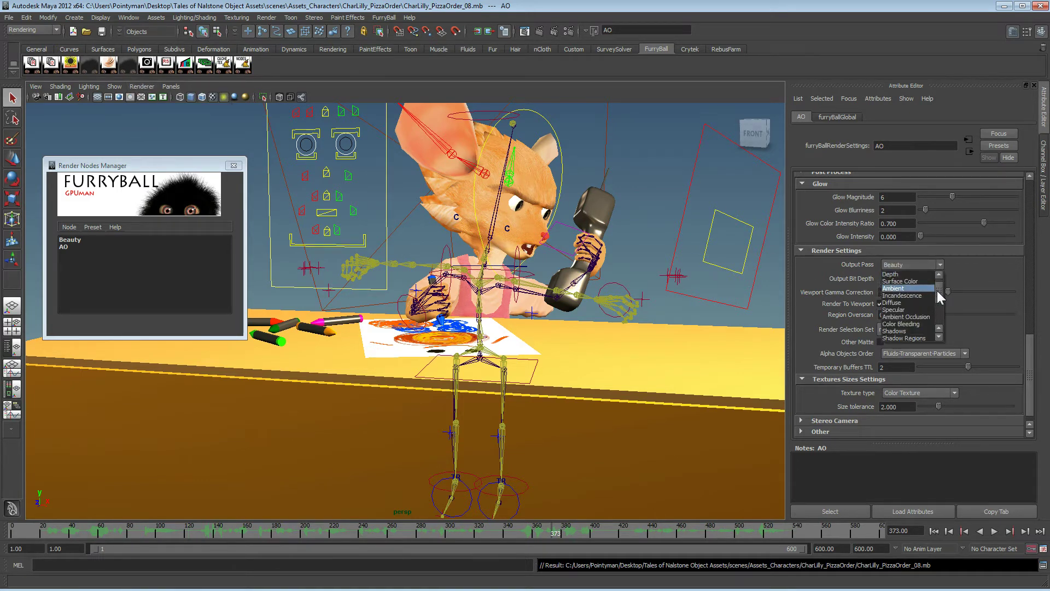
left_click(1041, 361)
left_click(917, 264)
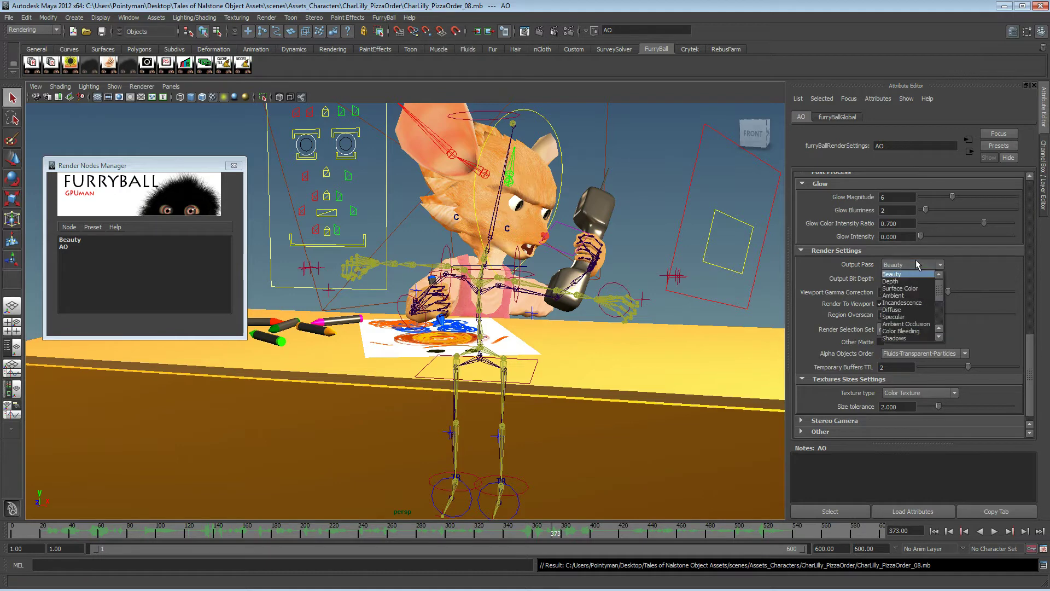
left_click(908, 324)
left_click(890, 145)
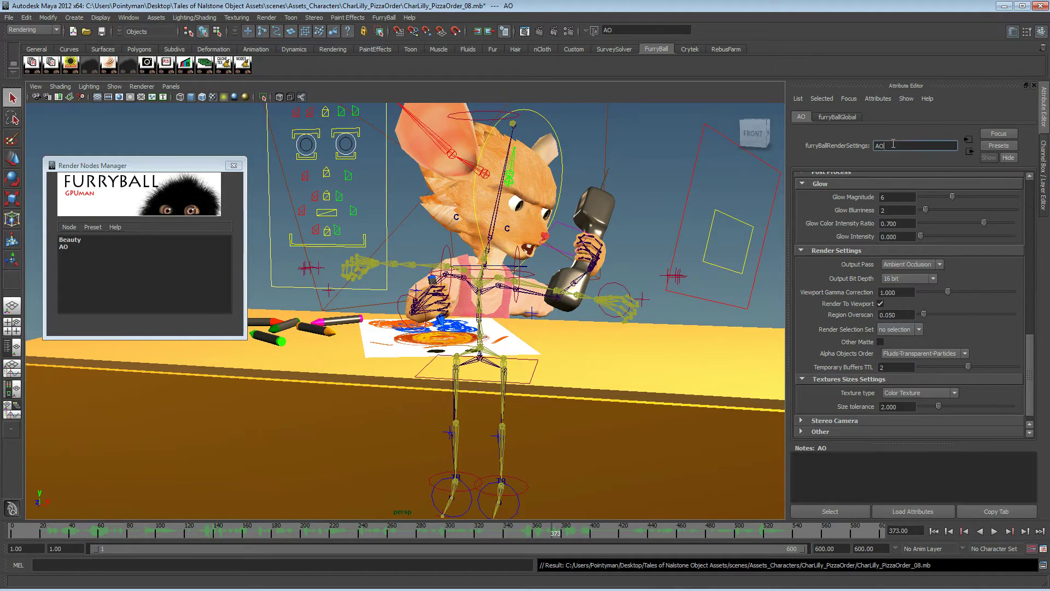
Step: Duplicate the Beauty render node again and rename the copy as Specular
left_click(67, 239)
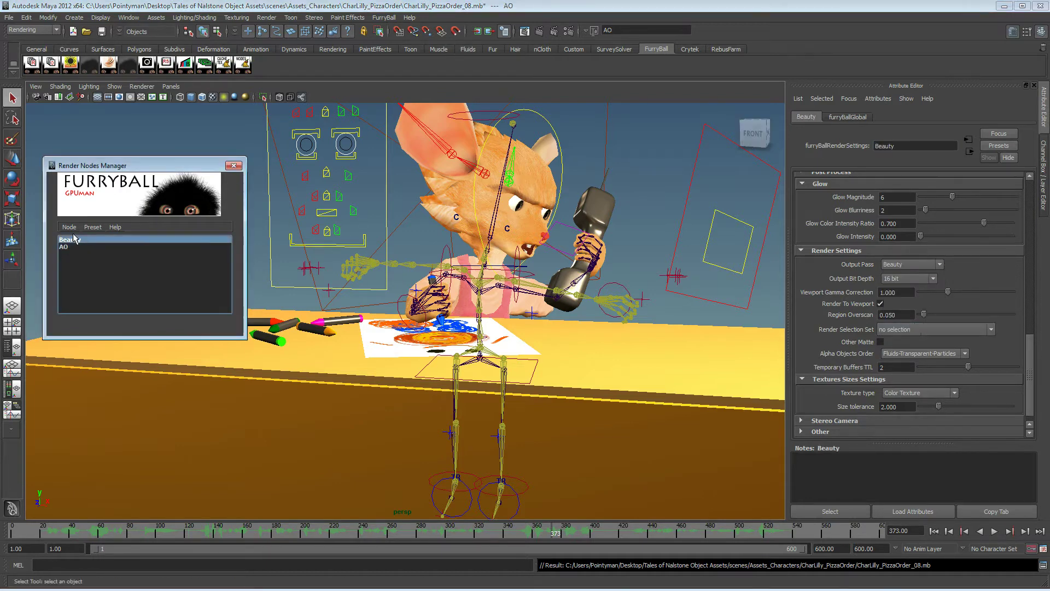
left_click(69, 227)
left_click(82, 248)
left_click(83, 253)
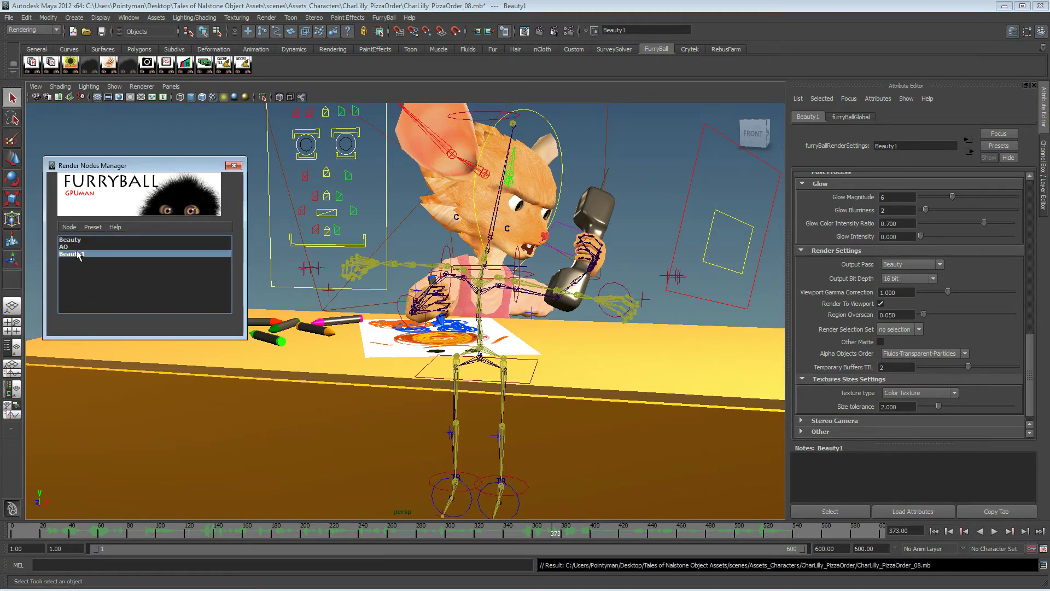
left_click(912, 145)
type("Spe")
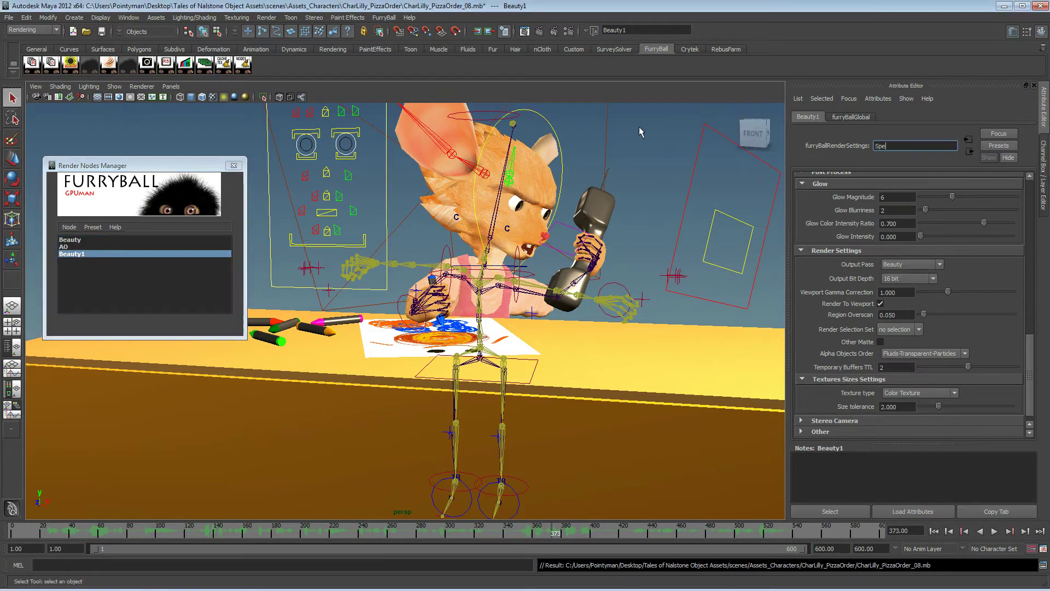
type("cular")
key("Return")
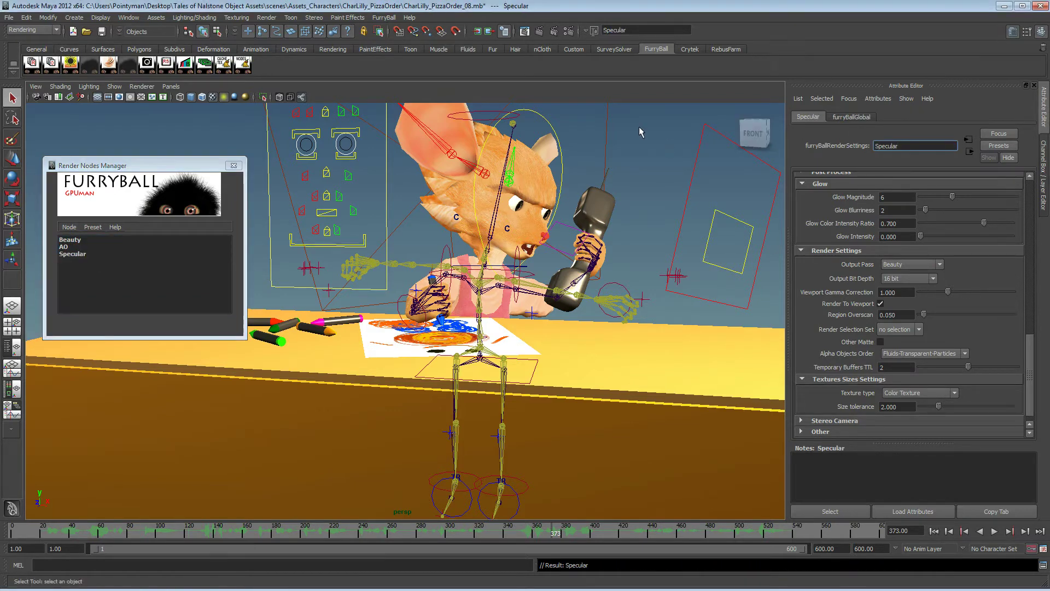
Step: Set the Specular render node's output pass to Specular
left_click(909, 266)
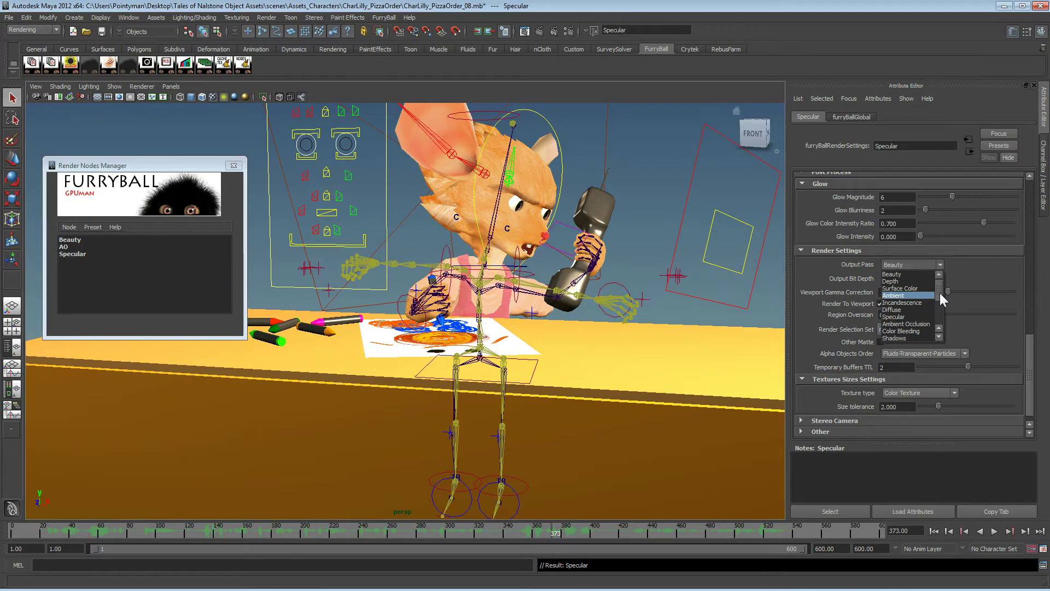
left_click_drag(940, 293, 937, 298)
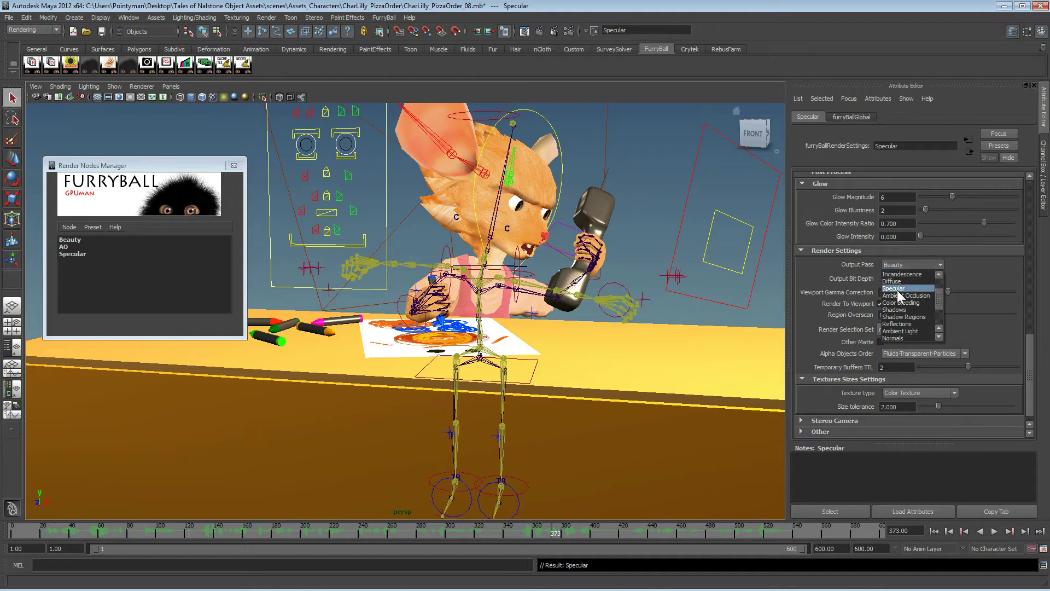
left_click(896, 295)
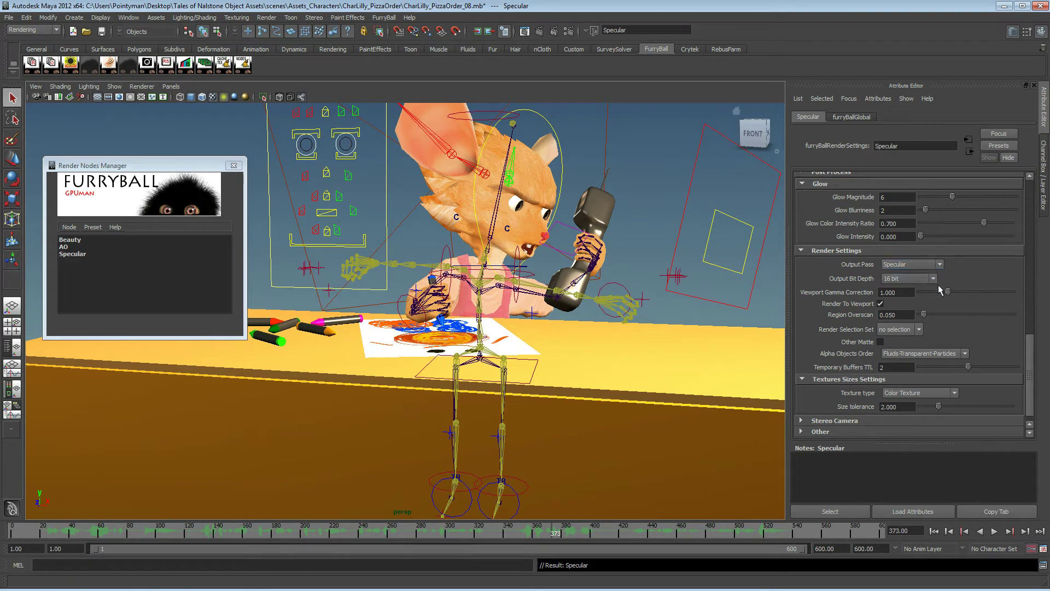
Step: Enable Color Bleeding in the features of the Beauty render node
left_click_drag(1031, 367, 1029, 215)
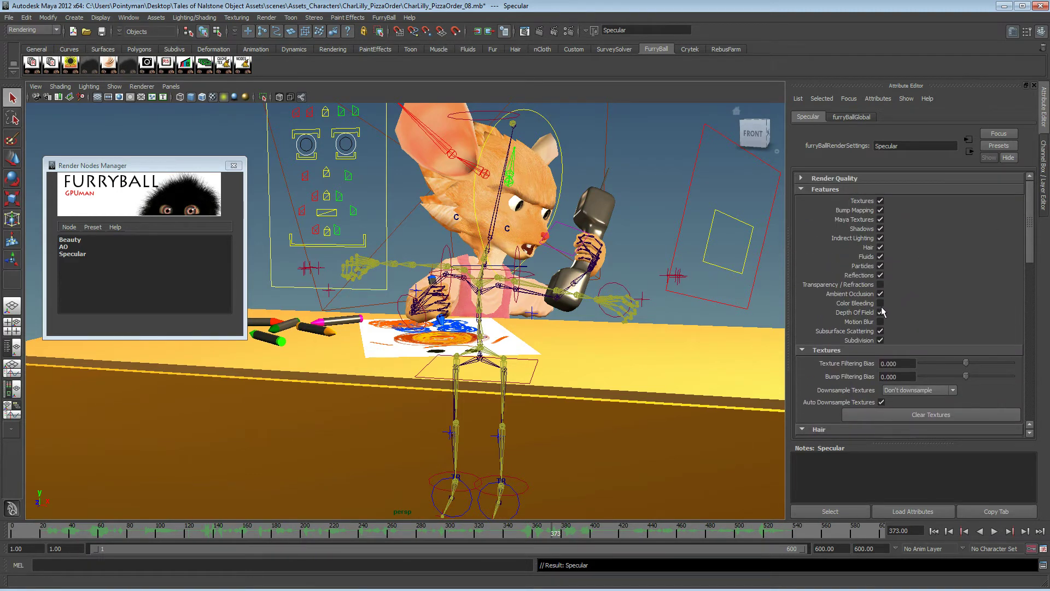
left_click(72, 240)
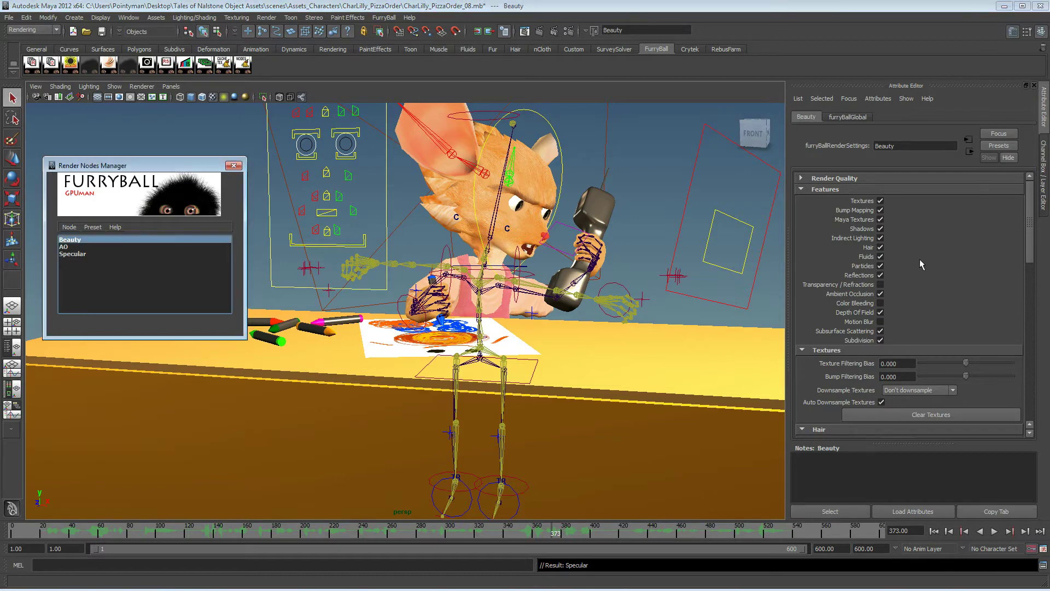
left_click(881, 304)
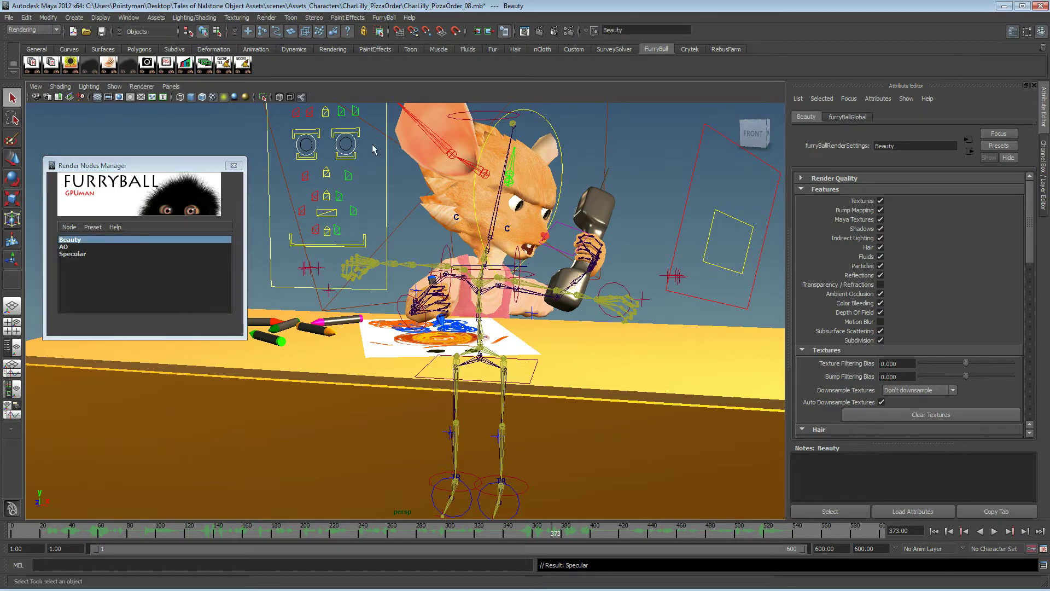
Step: Preview the AO, Beauty and Specular render nodes one after another in the perspective viewport with FurryBall
left_click(131, 88)
mouse_move(216, 124)
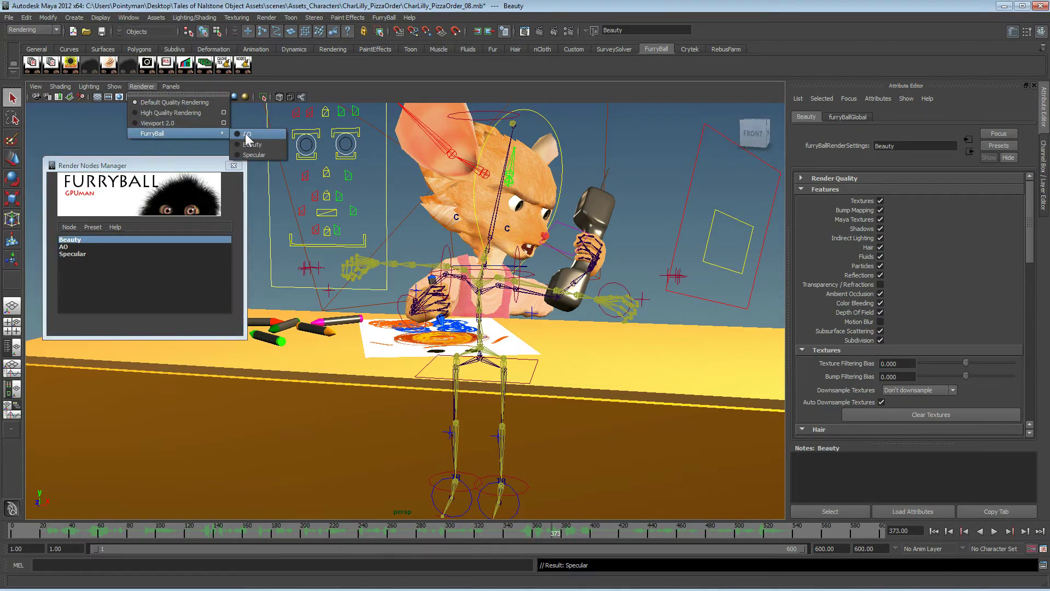
left_click(245, 133)
left_click(140, 87)
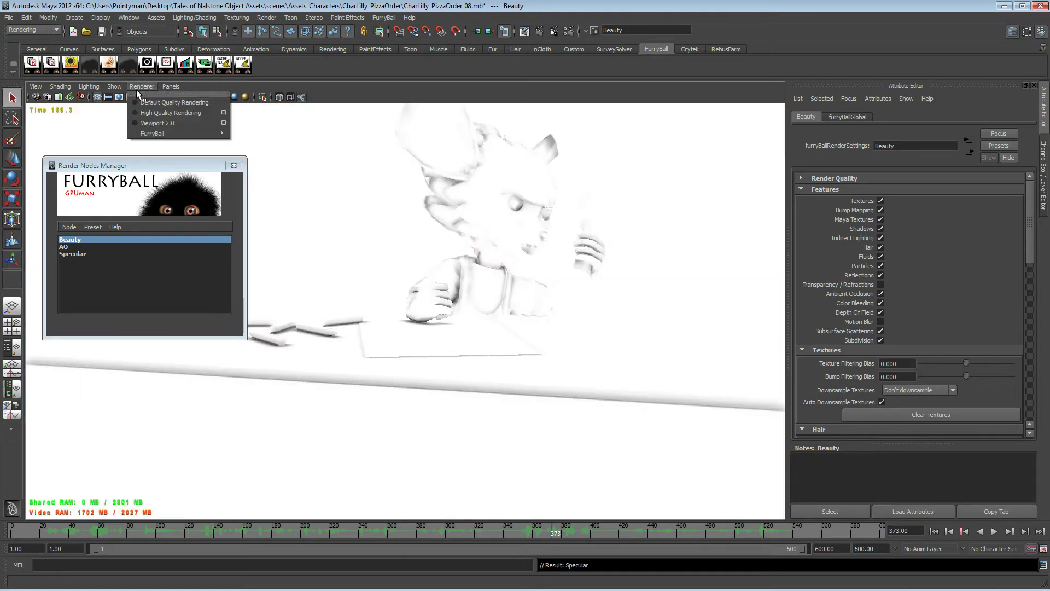
mouse_move(164, 136)
left_click(261, 143)
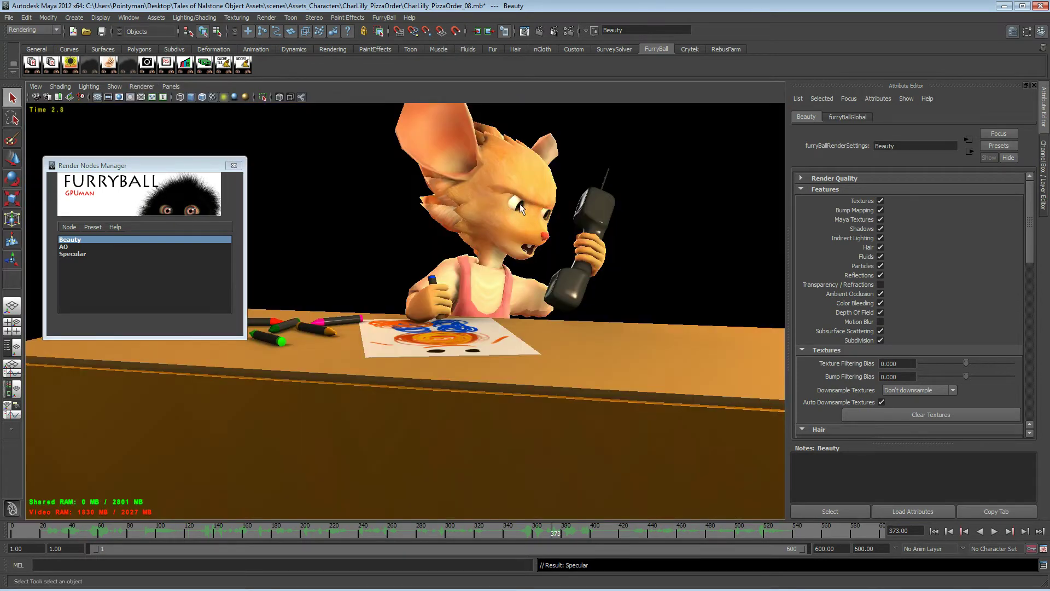
left_click(139, 87)
mouse_move(224, 138)
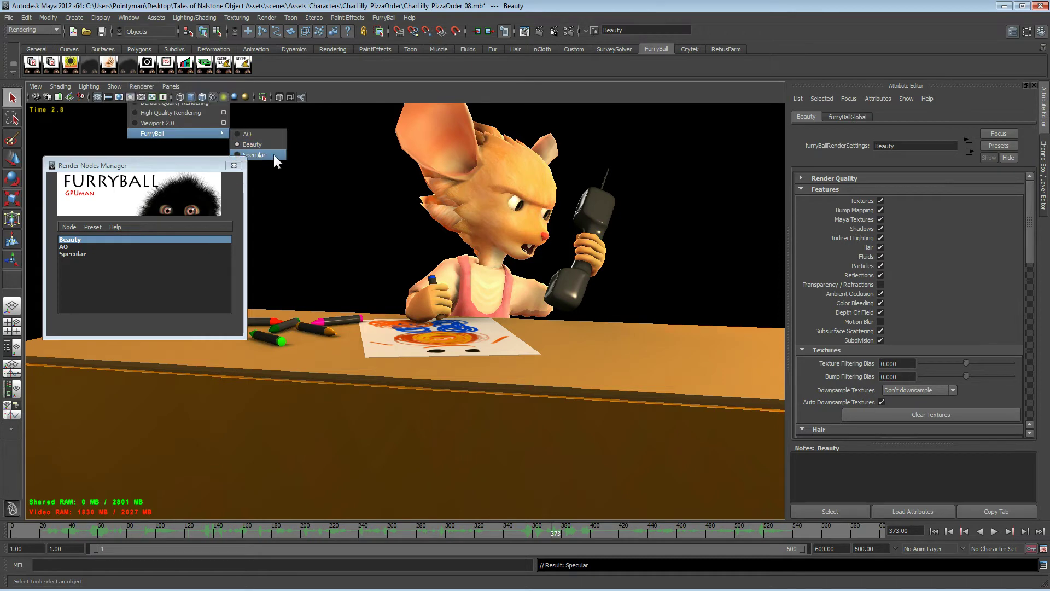
left_click(273, 154)
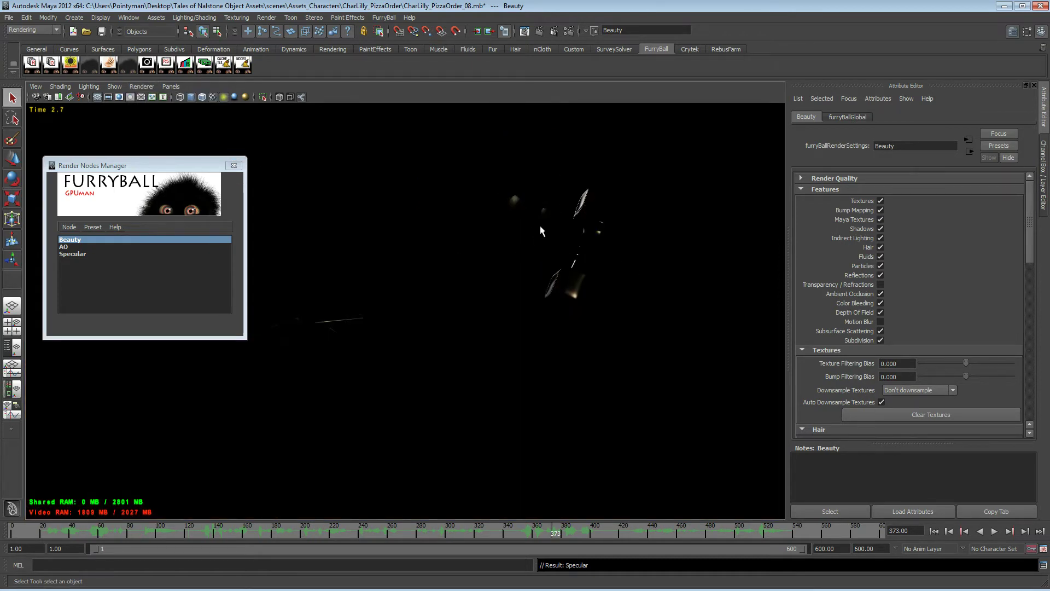
Step: Duplicate the Beauty render node and rename the copy as ColourBleed
left_click(61, 242)
left_click(70, 228)
left_click(76, 246)
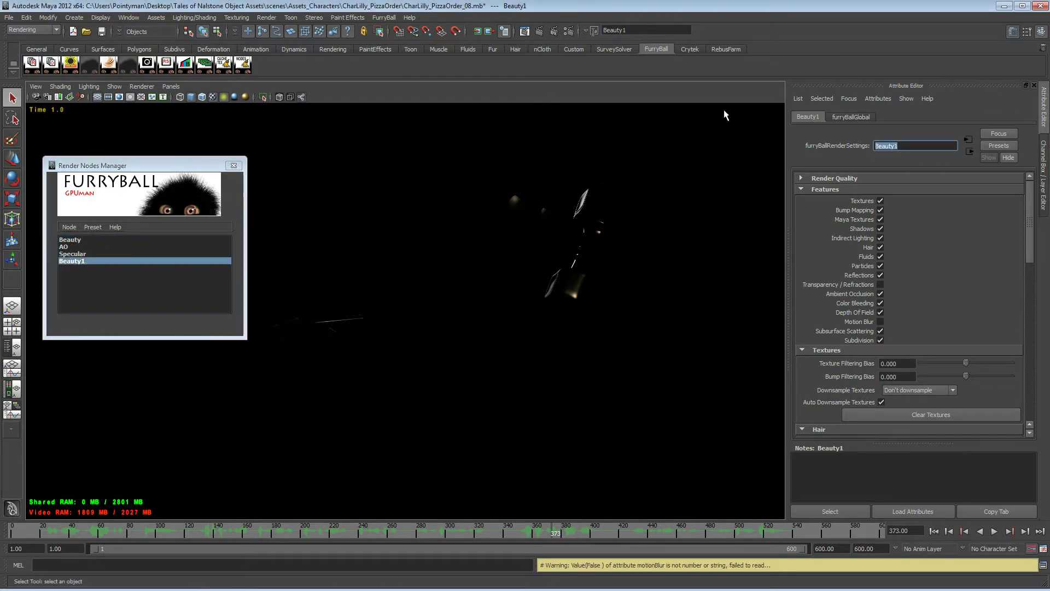
type("ColourBleed")
key("Return")
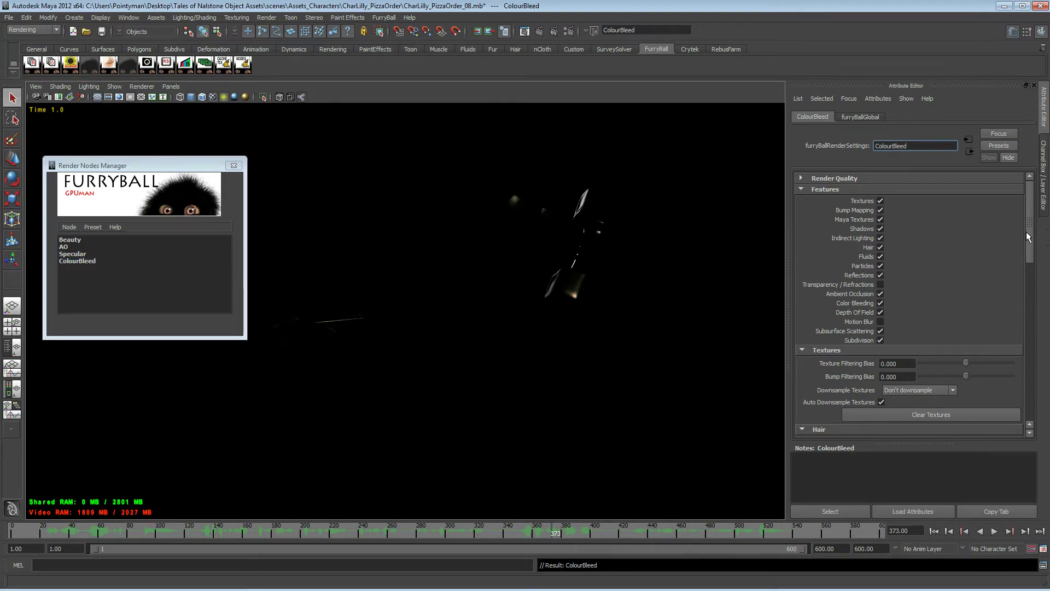
Step: Set the ColourBleed render node's output pass to Color Bleeding
left_click_drag(1027, 236, 1044, 376)
left_click(920, 287)
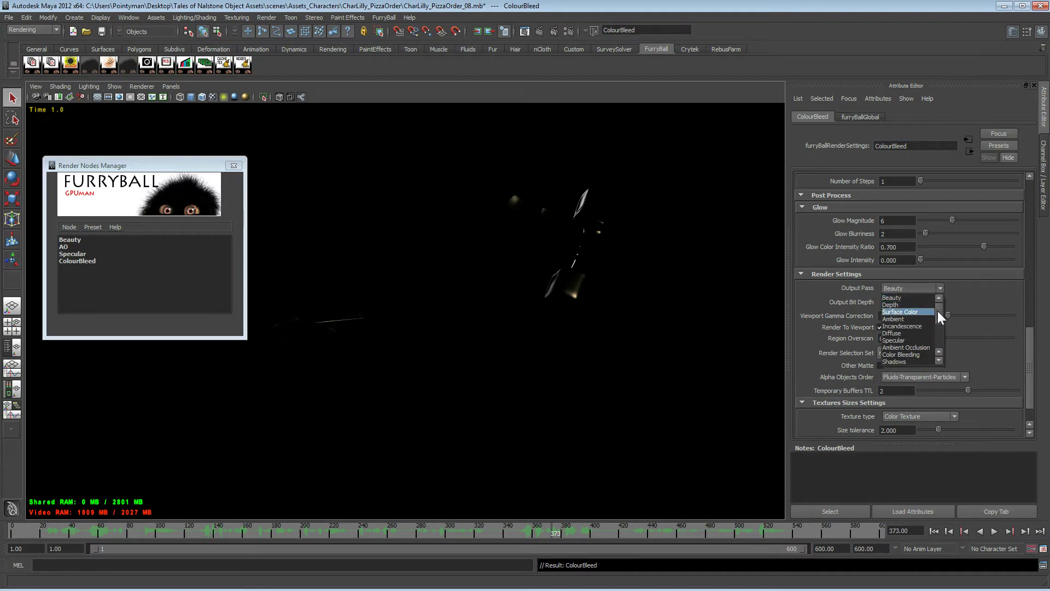
left_click_drag(937, 311, 940, 330)
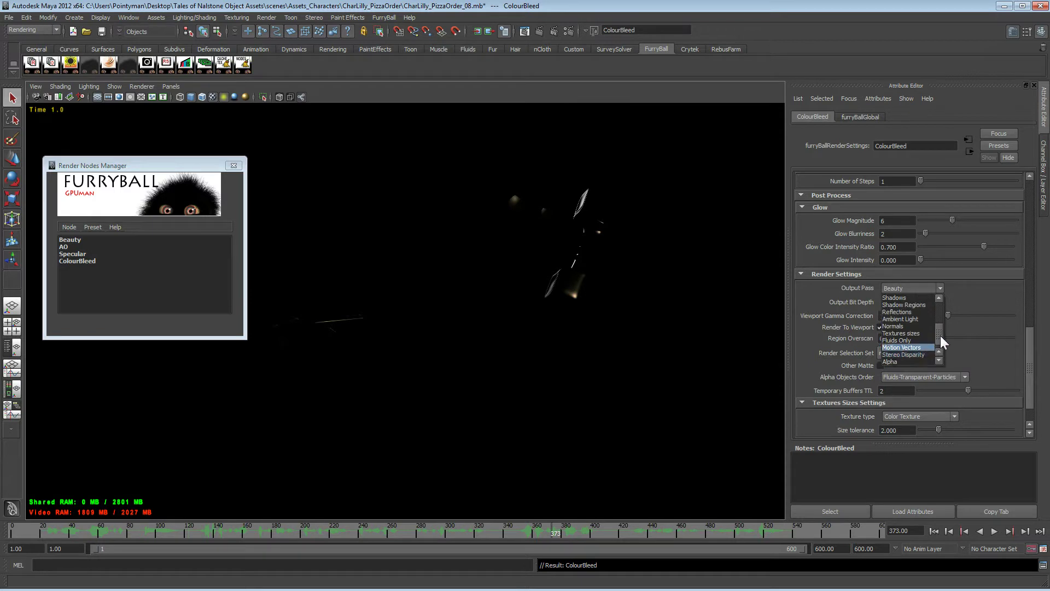
left_click_drag(940, 336, 931, 317)
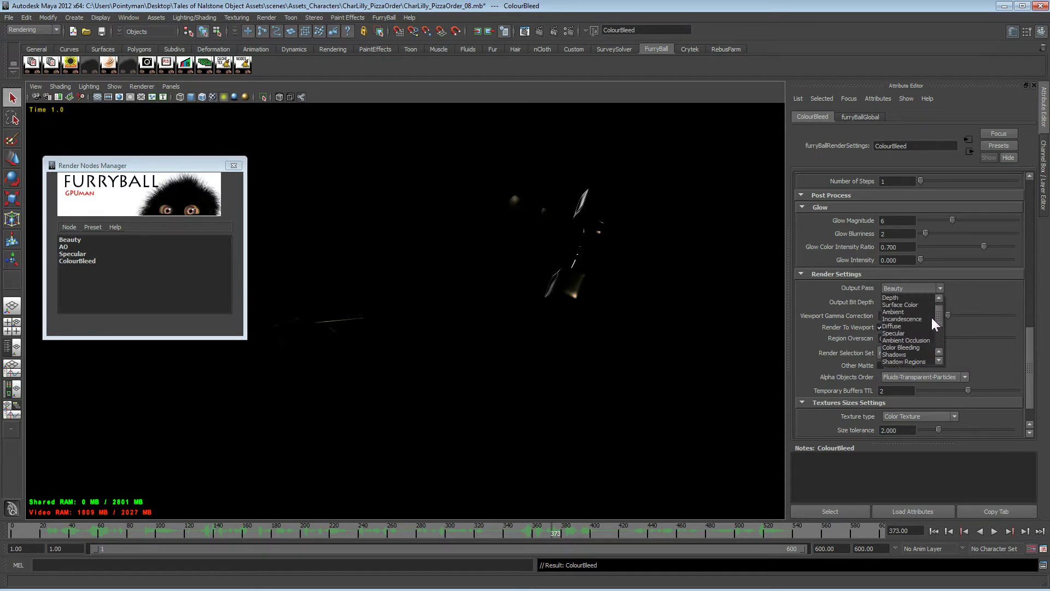
left_click(909, 346)
Step: Preview the ColourBleed render node in the perspective viewport with FurryBall
left_click(142, 86)
mouse_move(158, 131)
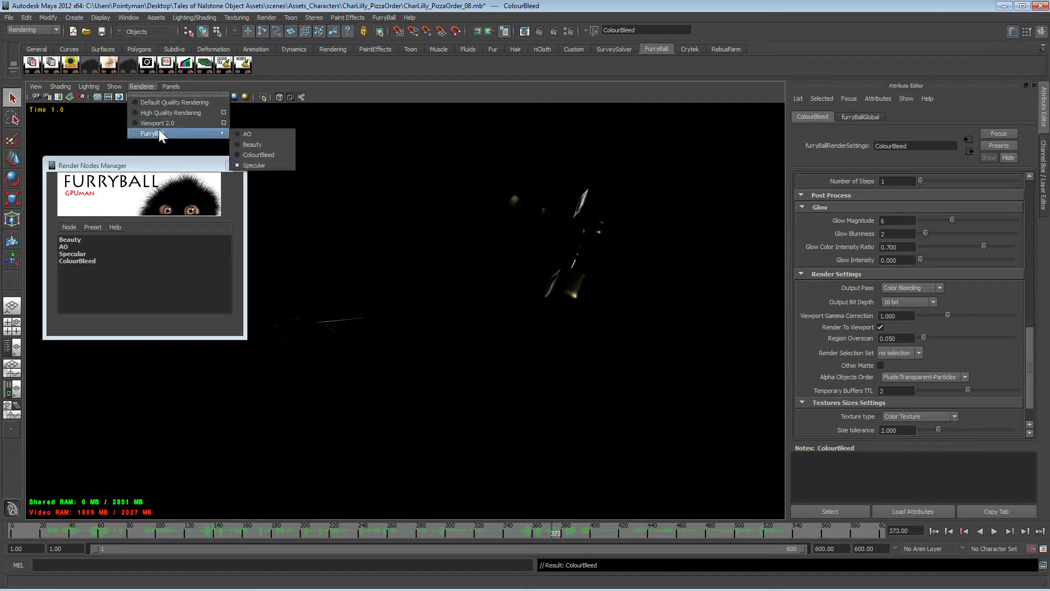
left_click(262, 153)
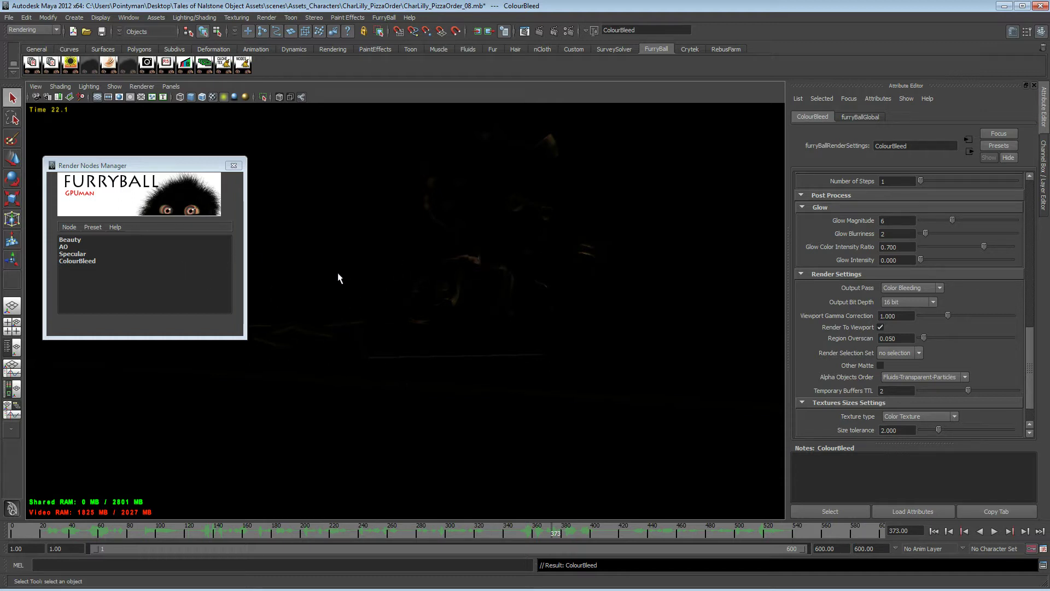
Step: Duplicate the Beauty render node once more for a further pass
left_click_drag(116, 166, 110, 163)
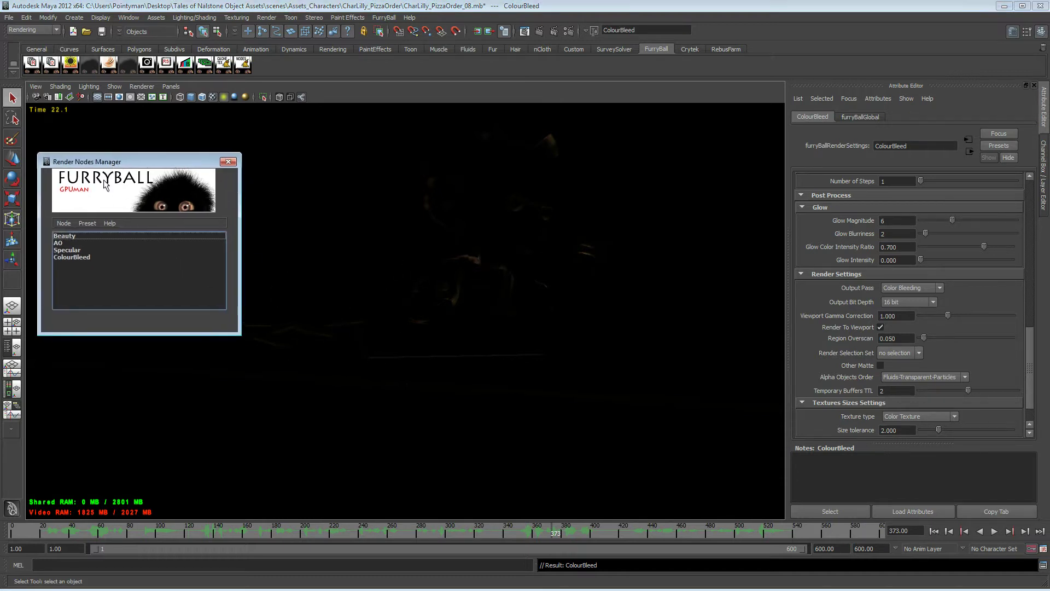
left_click(64, 223)
left_click(64, 223)
left_click(64, 235)
left_click(63, 223)
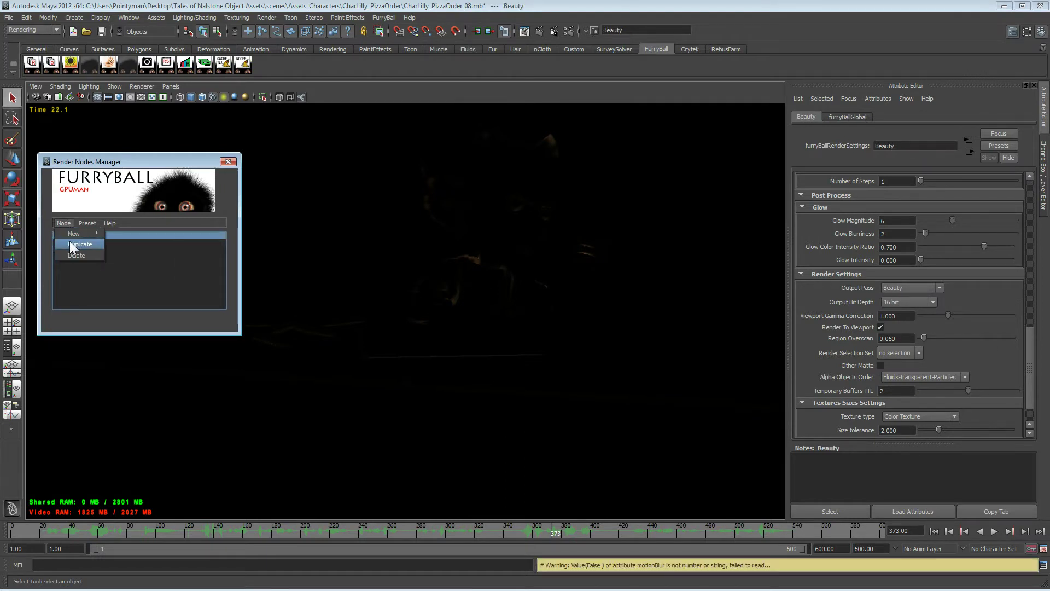
left_click(71, 244)
left_click(69, 264)
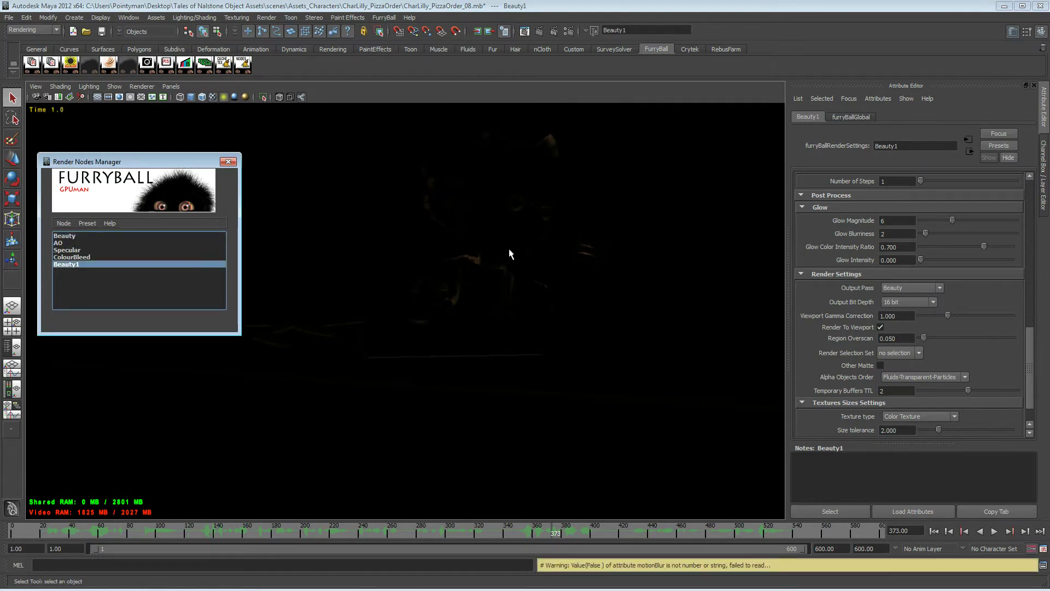
Step: Set the output pass of the new Beauty copy to Diffuse
left_click_drag(1030, 365, 1007, 215)
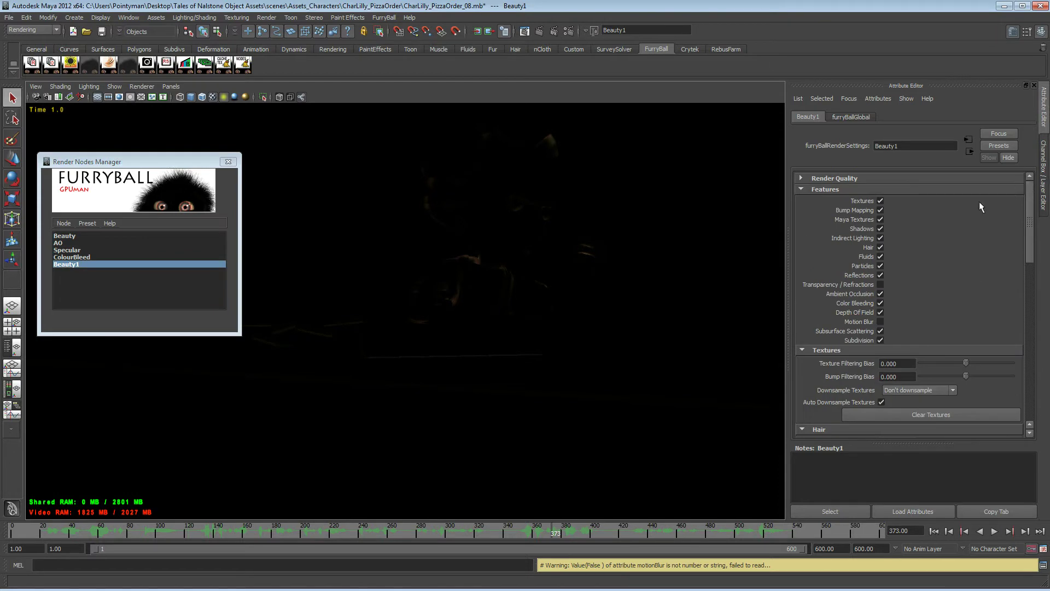
left_click(889, 179)
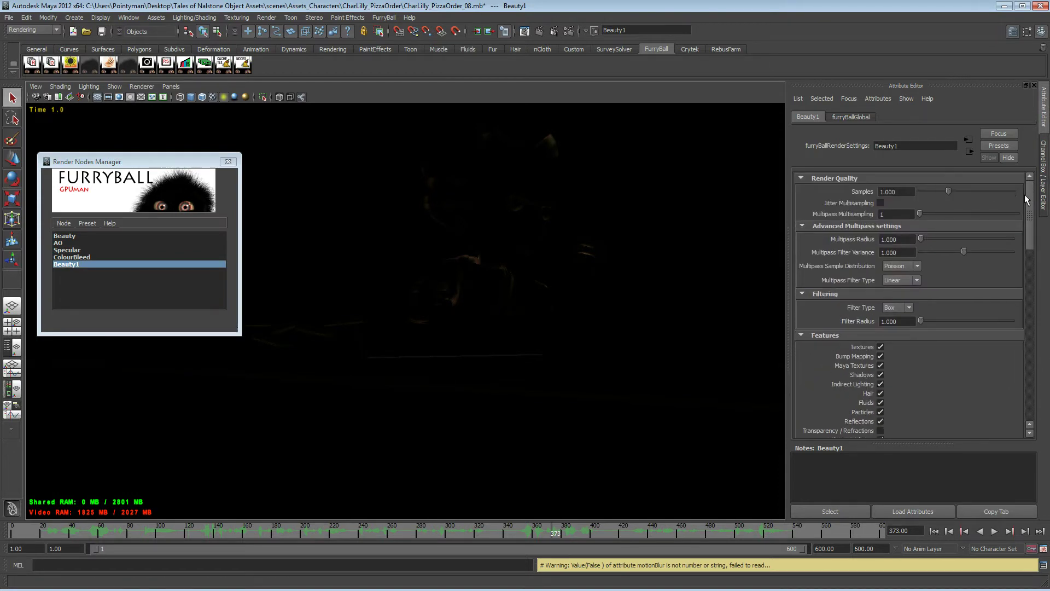
scroll(1033, 222, "down", 3)
left_click_drag(1033, 223, 1031, 252)
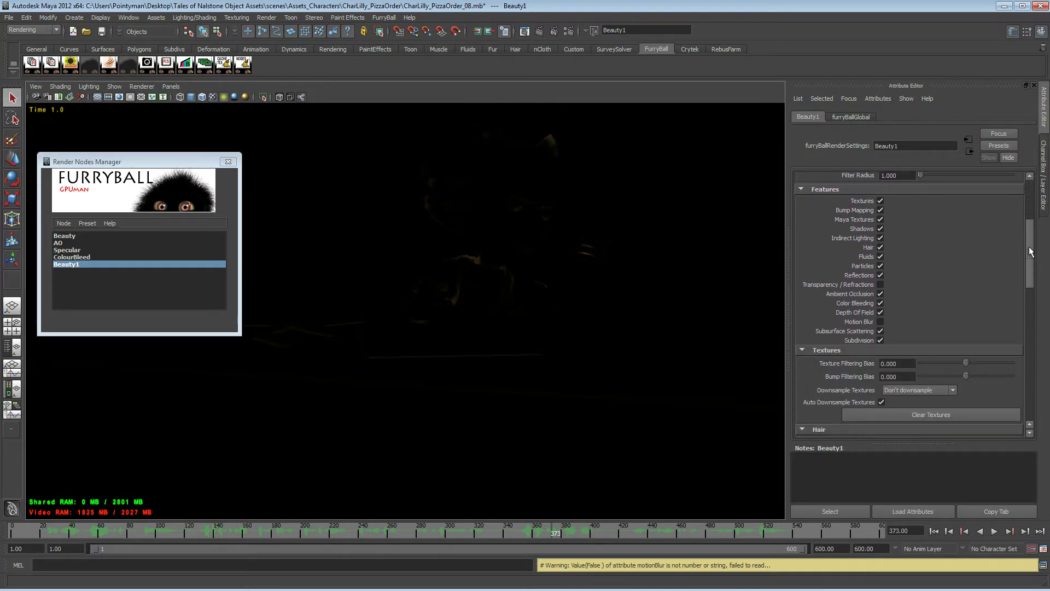
left_click_drag(1031, 251, 1040, 208)
left_click_drag(910, 145, 705, 137)
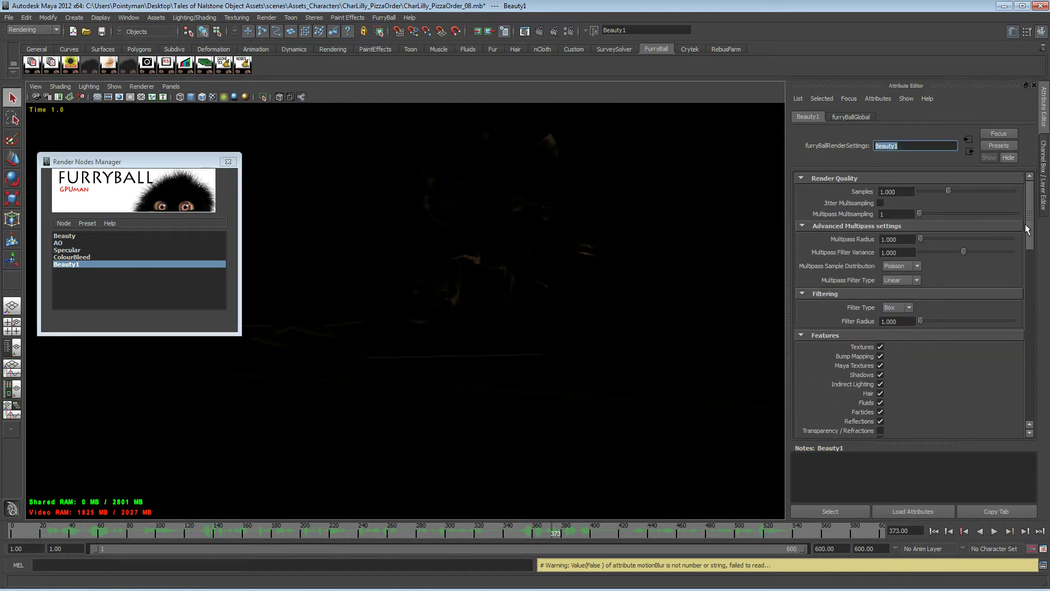
scroll(1027, 230, "down", 10)
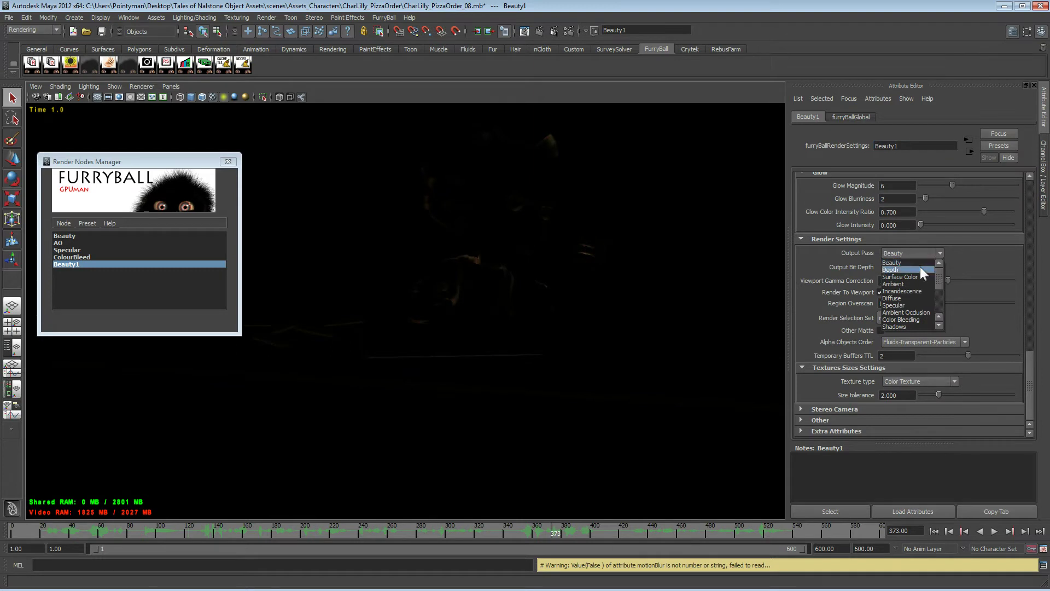
mouse_move(937, 277)
left_mouse_down()
mouse_move(937, 301)
mouse_move(940, 289)
left_mouse_up()
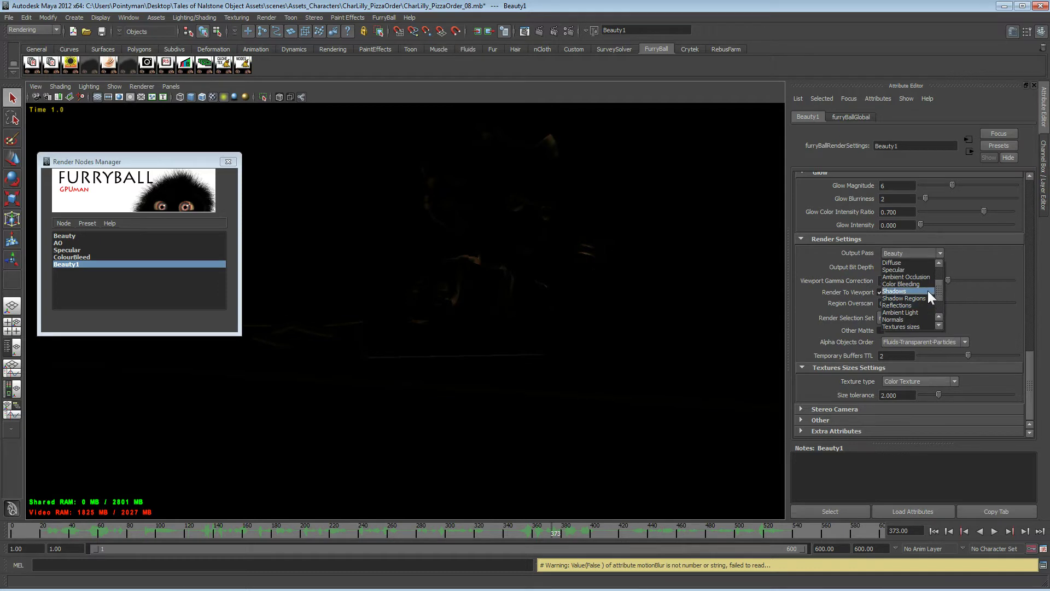
left_click_drag(939, 294, 940, 288)
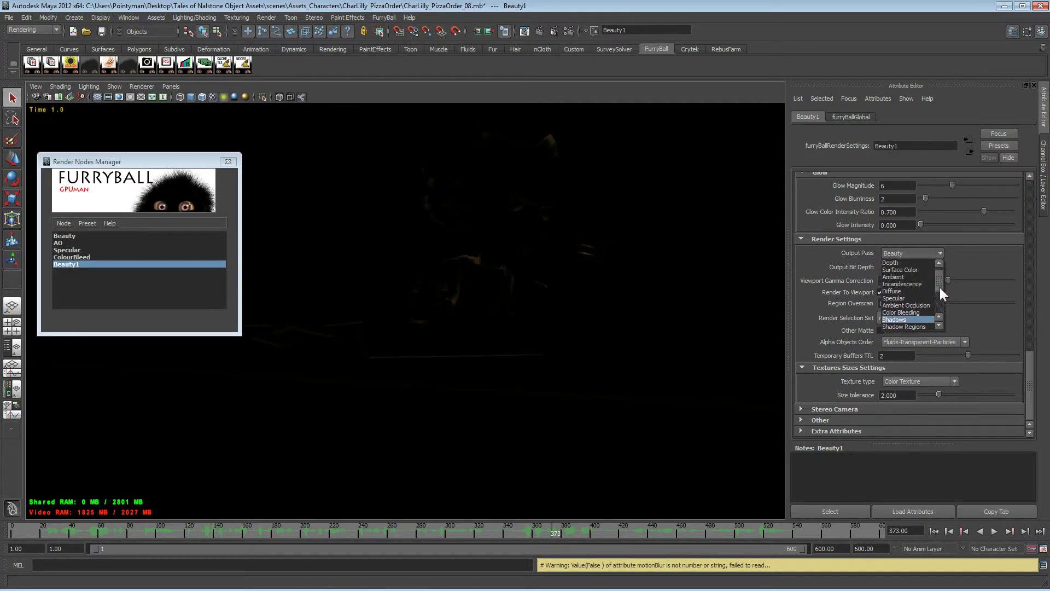
left_click(896, 291)
Step: Rename the new copy of the Beauty render node as Diffuse
double_click(913, 148)
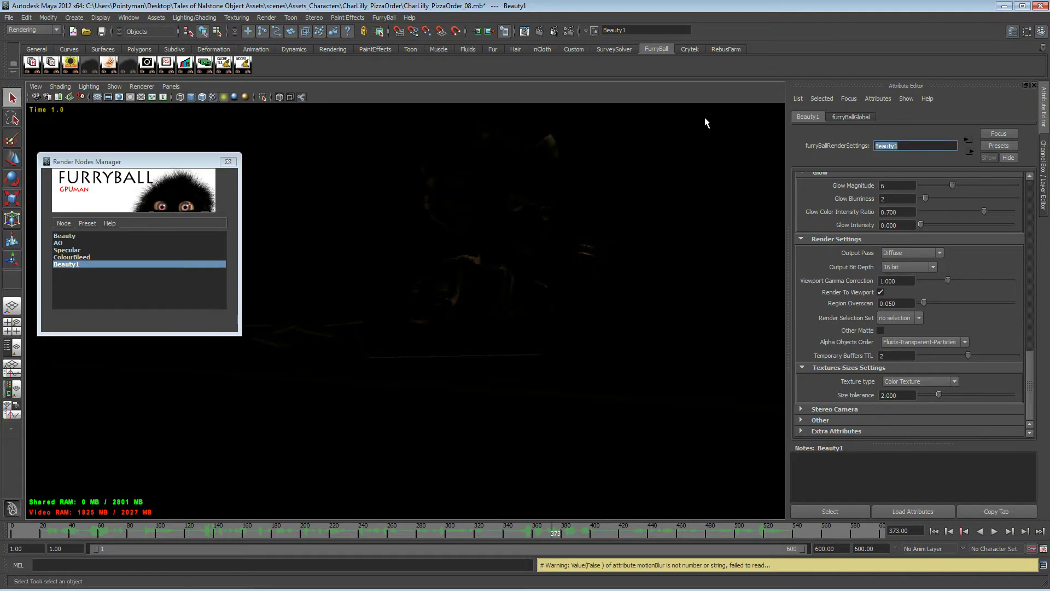
type("Diffuse")
mouse_move(1029, 362)
left_mouse_down()
mouse_move(1024, 190)
mouse_move(1028, 362)
left_mouse_up()
key("Return")
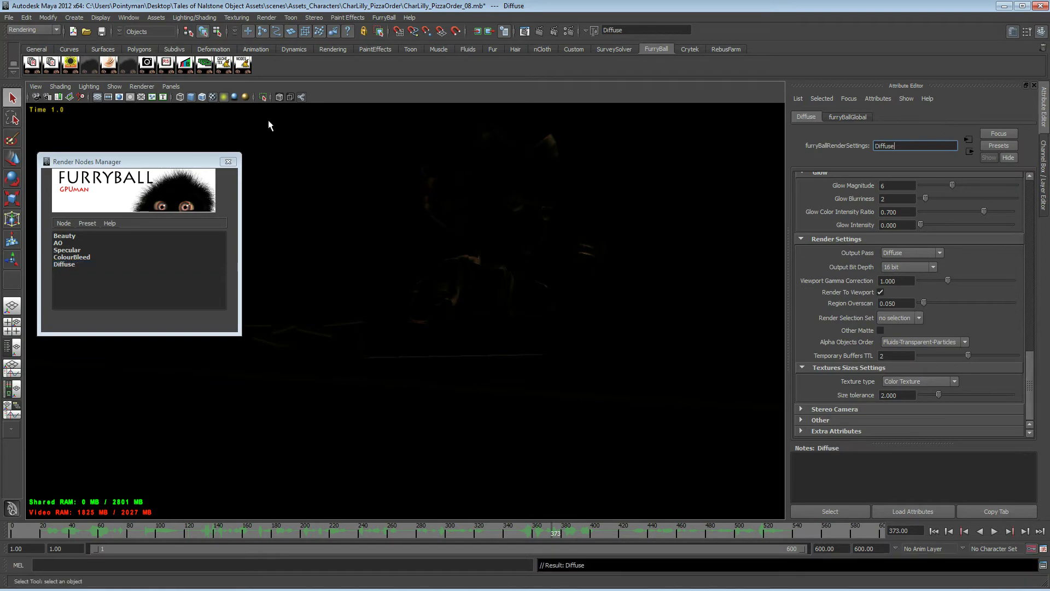
Step: Preview the Diffuse render node in the perspective viewport with FurryBall
left_click(129, 87)
mouse_move(192, 136)
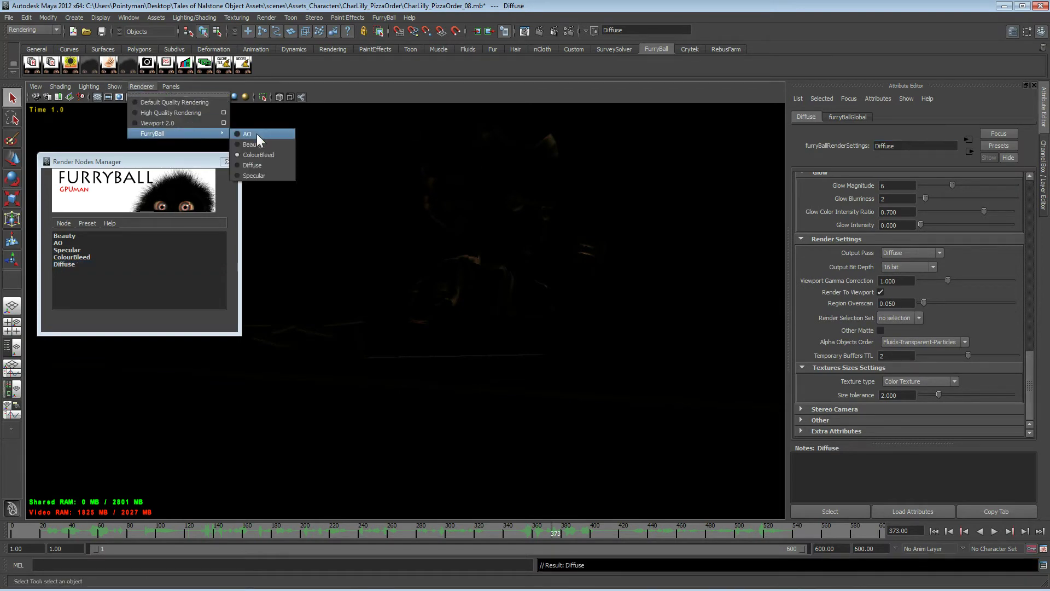
left_click(256, 169)
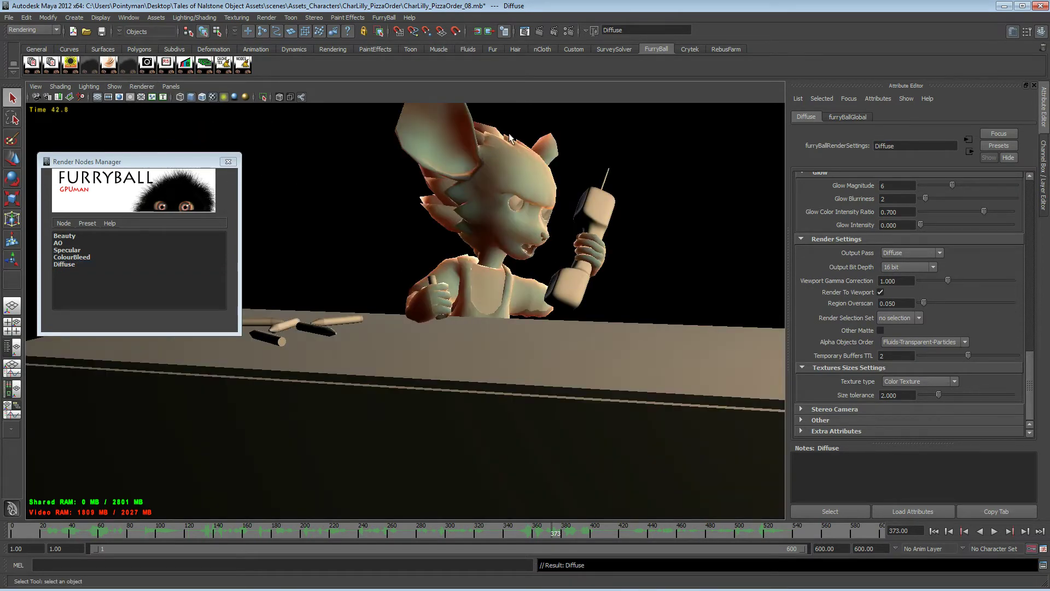
Step: Review the output pass settings of the Beauty, AO, ColourBleed and Specular render nodes
left_click(66, 236)
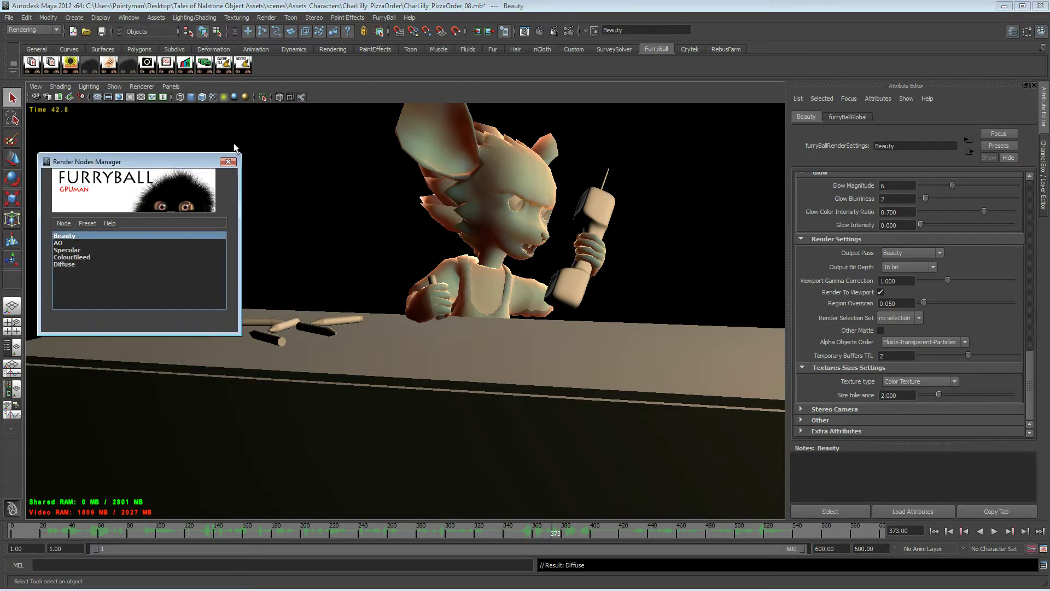
left_click(62, 244)
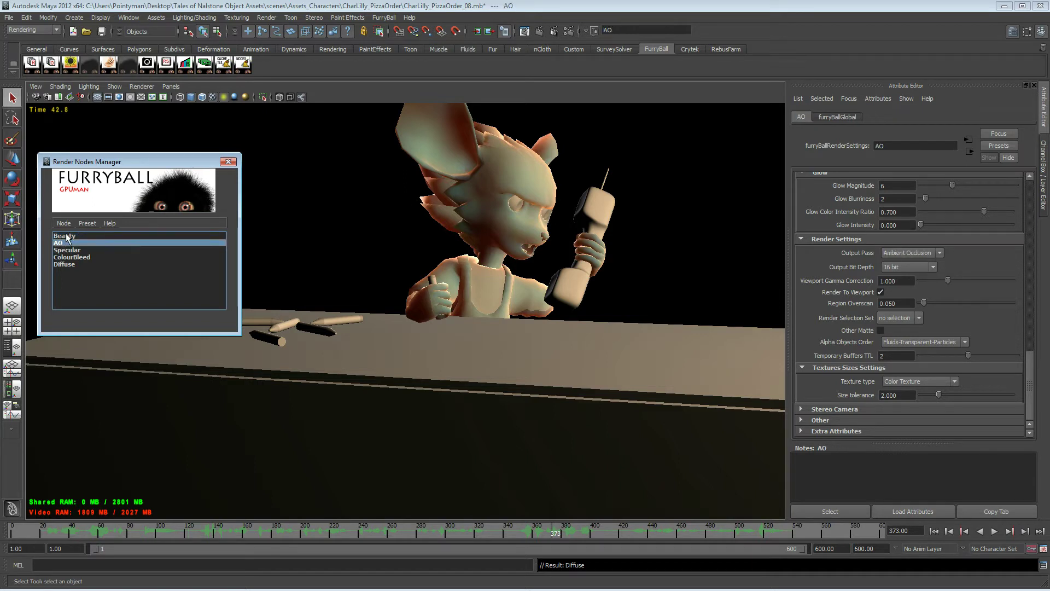
left_click(82, 257)
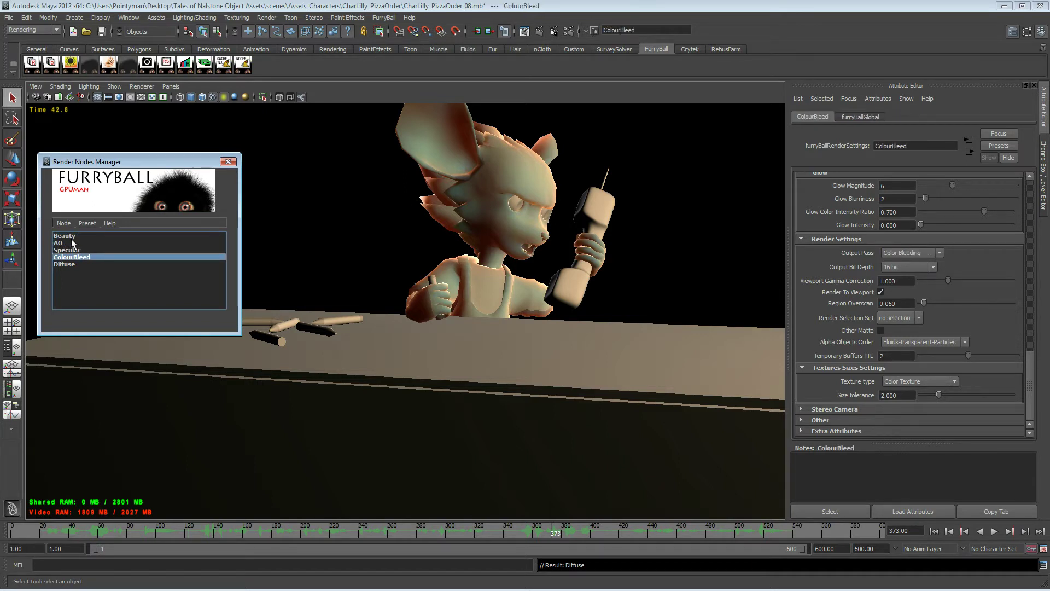
left_click(72, 242)
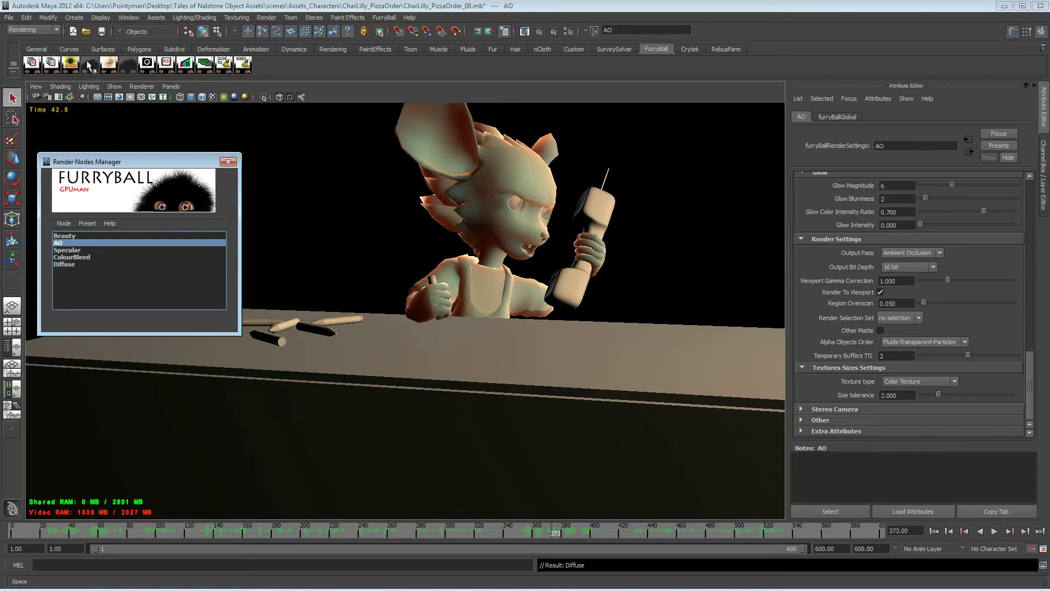
key("Down")
Step: Select AO, Beauty, ColourBleed and Specular as the nodes to render in the FurryBall output settings
left_click(58, 62)
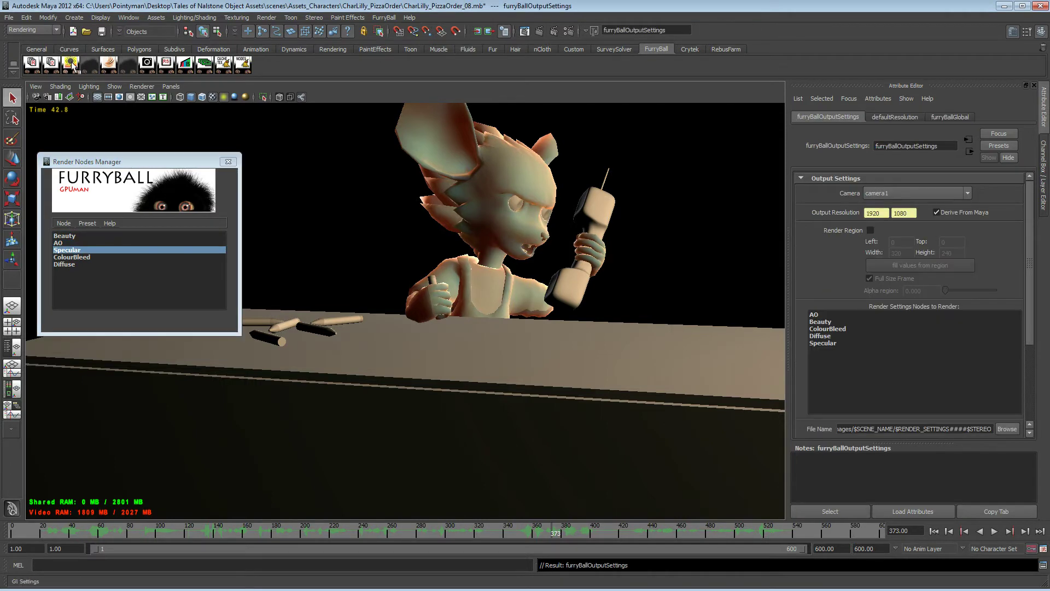
left_click(830, 315)
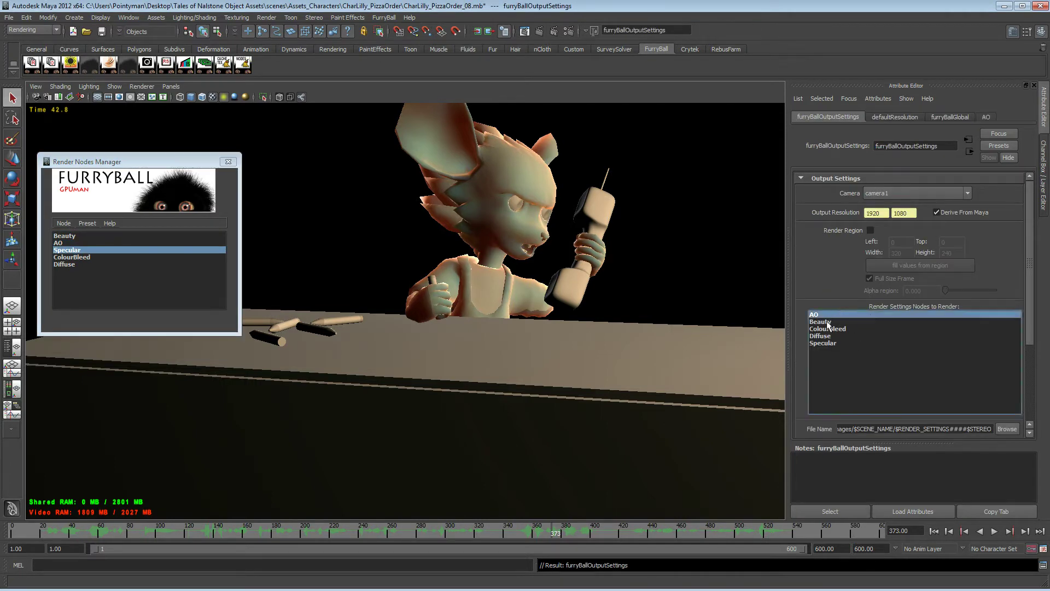
left_click(842, 322, "ctrl")
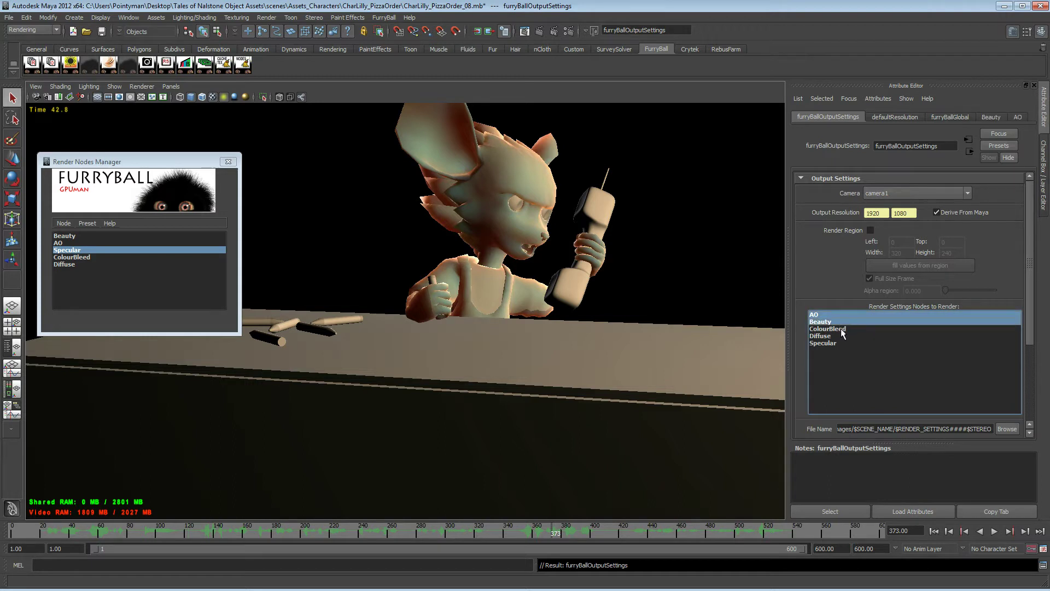
left_click(842, 329, "ctrl")
left_click(826, 342, "ctrl")
Step: Set the image format of the FurryBall output to PNG
scroll(1034, 299, "down", 1)
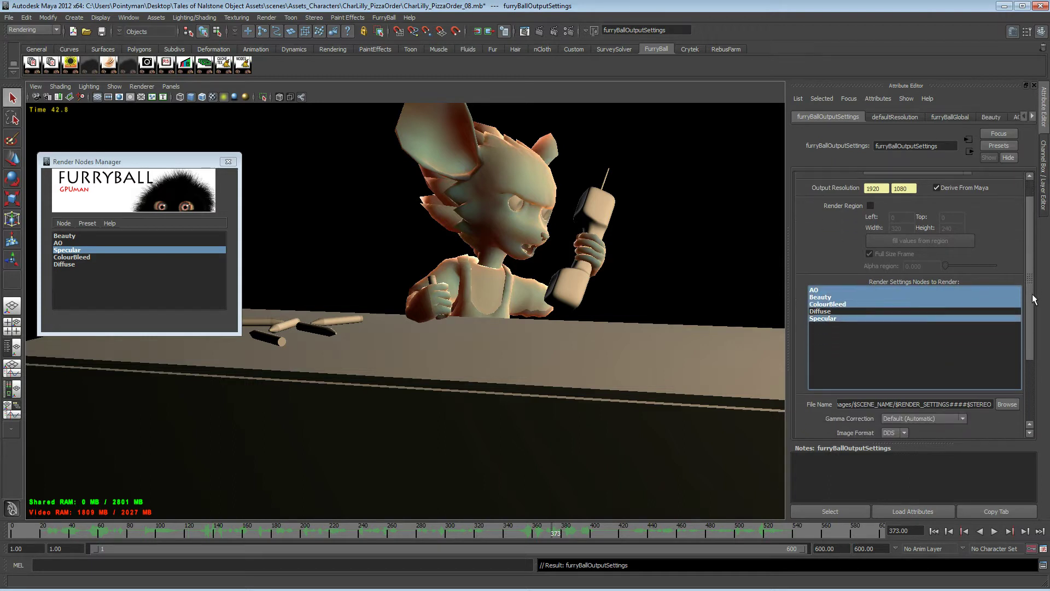
scroll(1033, 299, "down", 3)
left_click(896, 335)
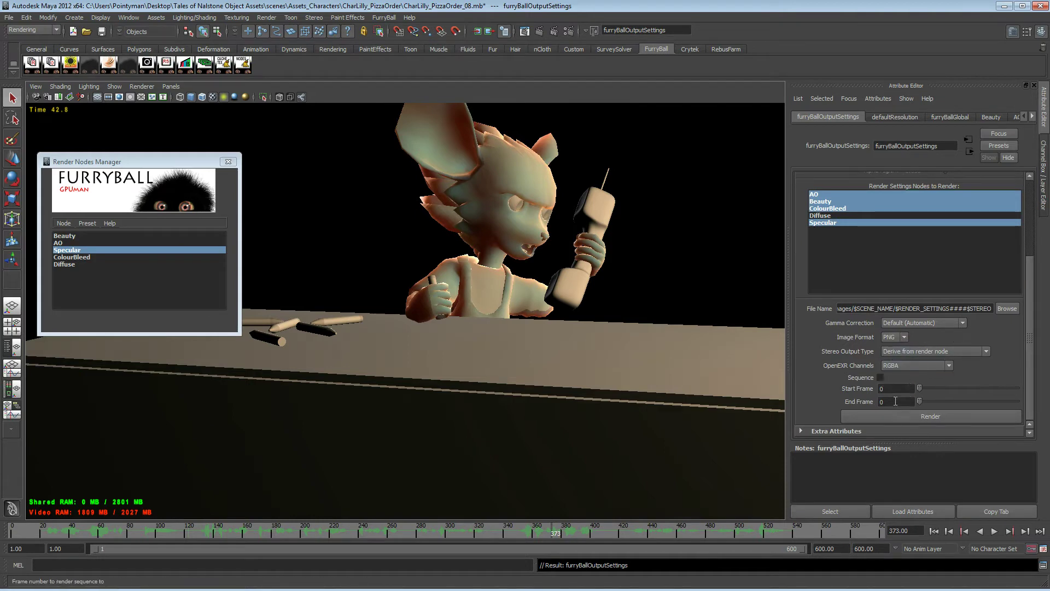
Step: Enable sequence rendering in the FurryBall output settings and open the end frame for editing
scroll(1025, 358, "up", 5)
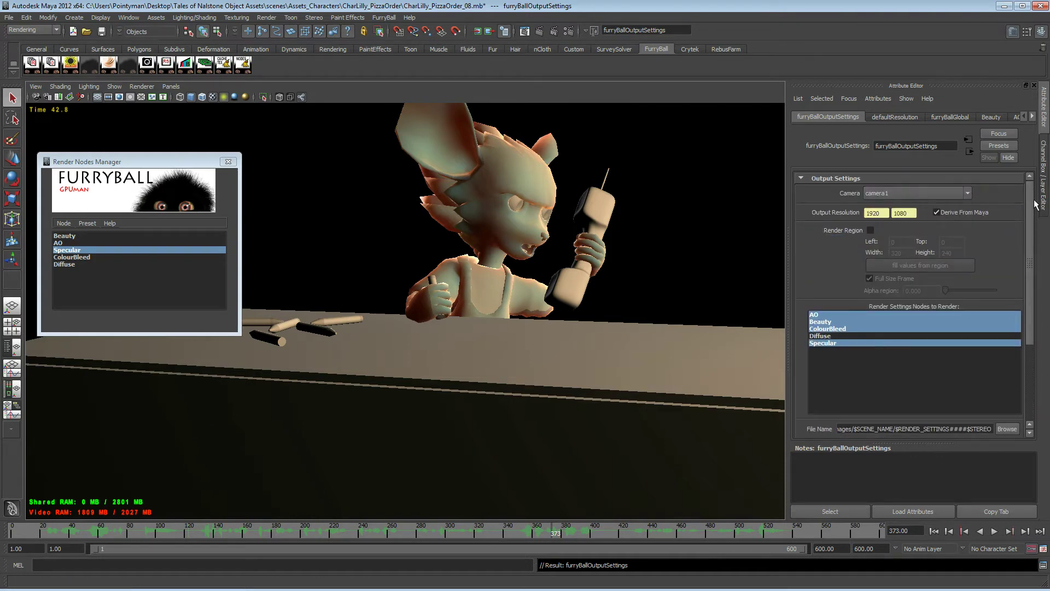
left_click_drag(1032, 210, 1033, 382)
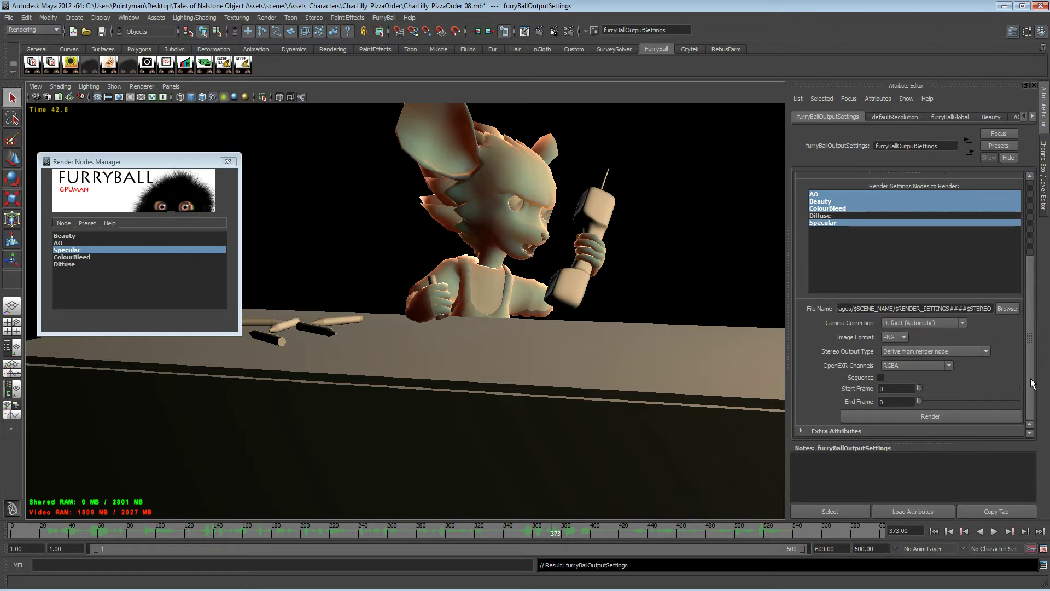
left_click(880, 377)
left_click(893, 401)
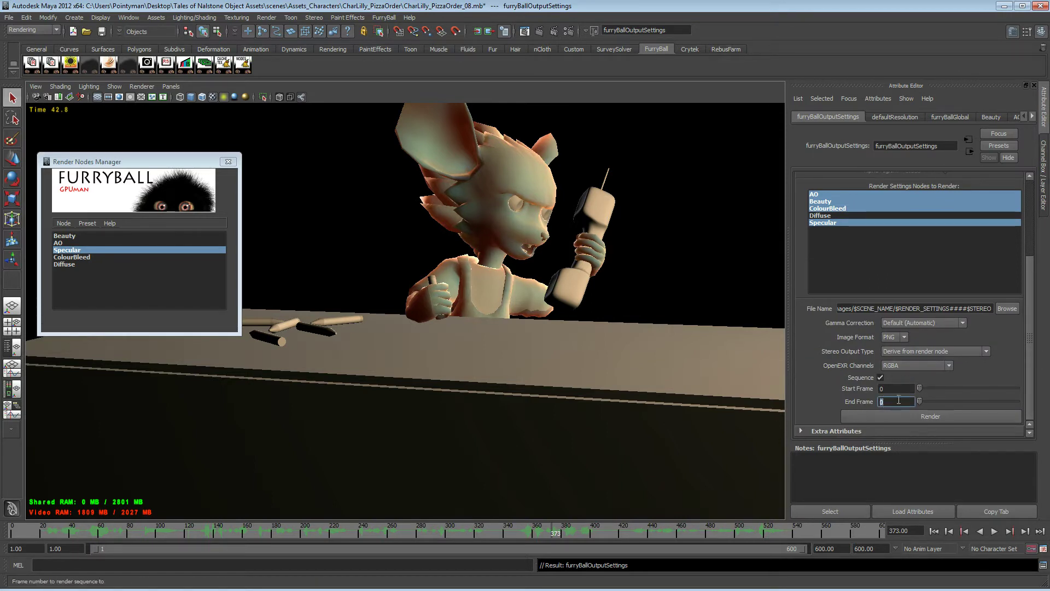
Step: Scrub the animation to its end near frame 584 and set the timeline's playback end to 580
left_click_drag(765, 529, 861, 533)
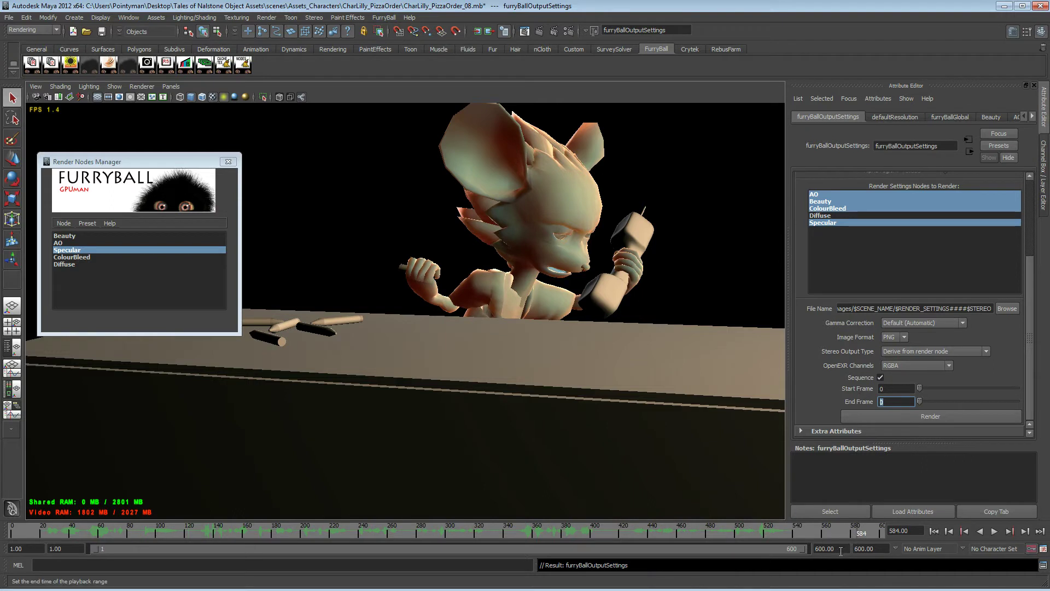
double_click(828, 548)
type("580")
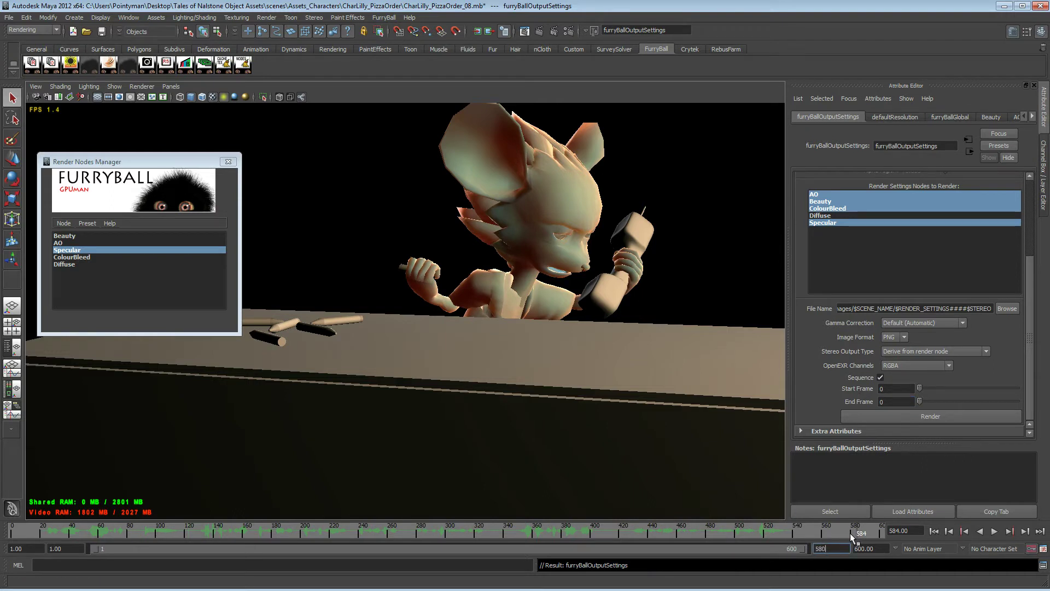
key("Return")
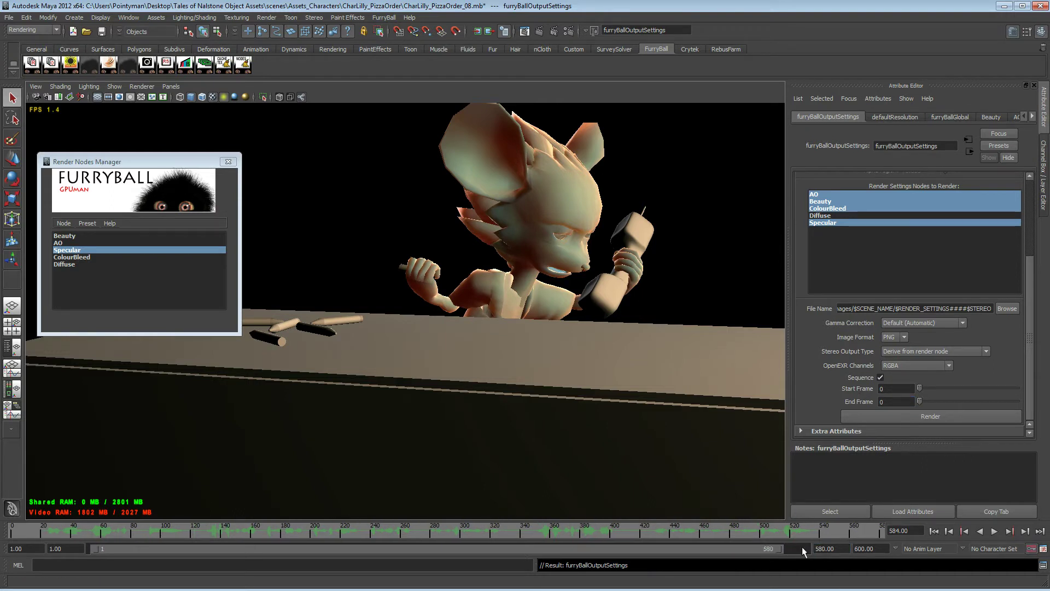
Step: Set the end frame of the FurryBall output sequence to 580
double_click(896, 402)
type("580")
left_click(893, 389)
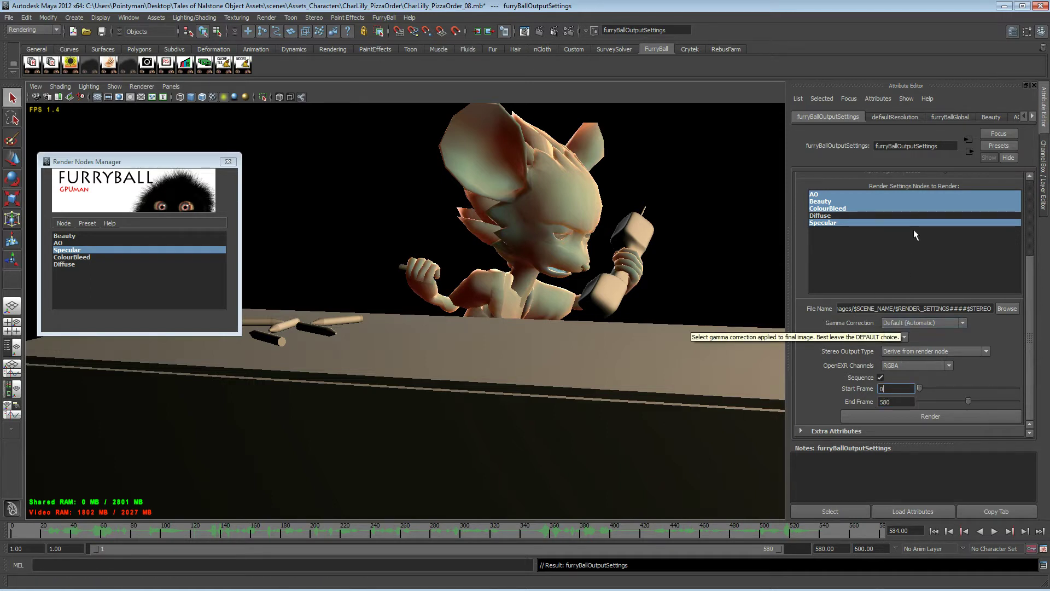
Step: Choose camera1 as the output camera and return to the sequence's start frame setting
left_click_drag(1030, 282, 1038, 399)
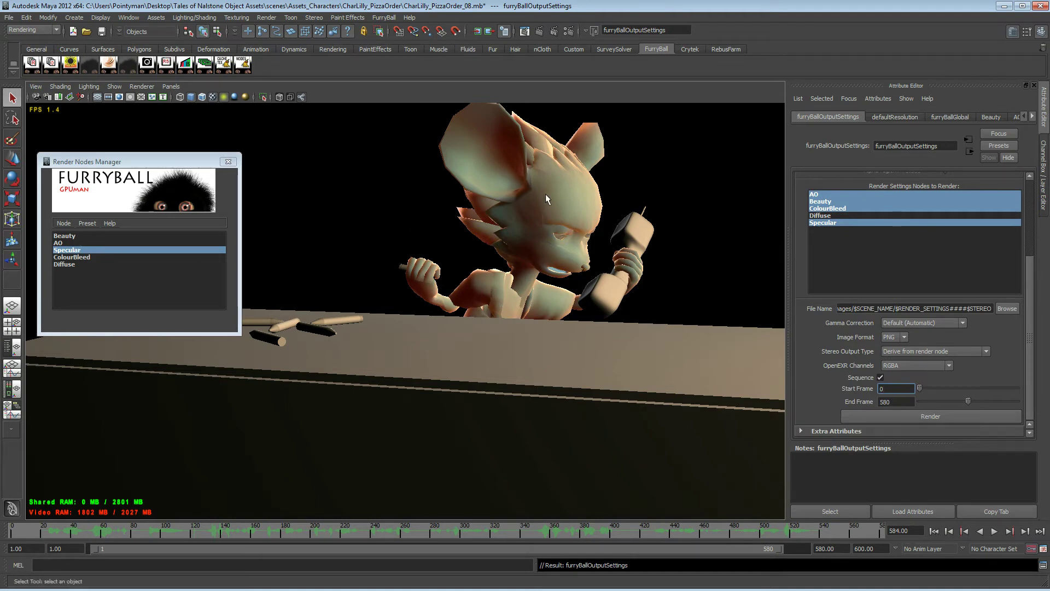
left_click_drag(1029, 283, 1030, 205)
left_click(893, 198)
left_click(897, 203)
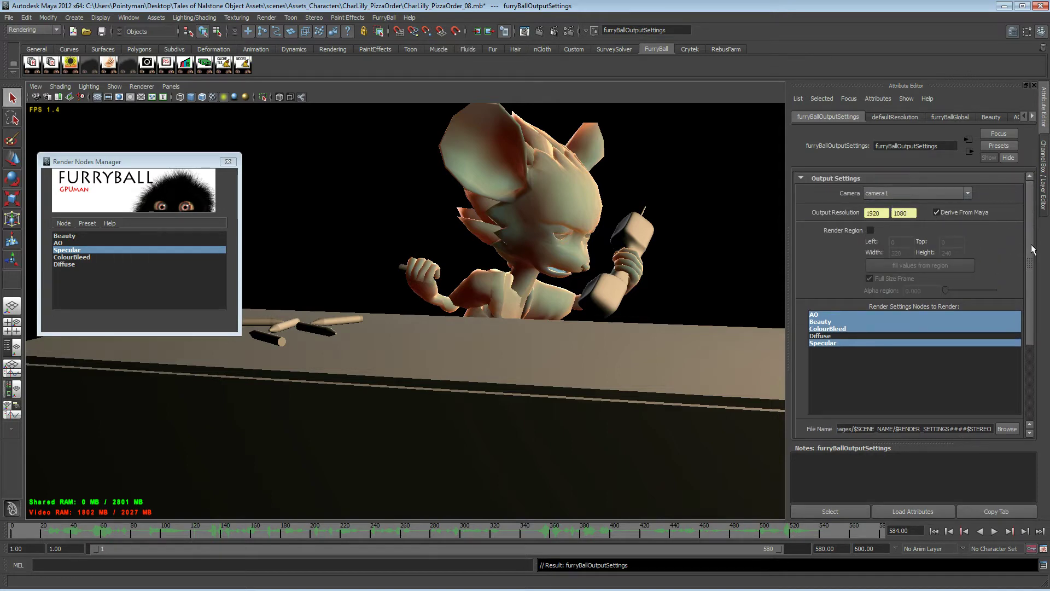
left_click_drag(1032, 249, 1029, 339)
left_click(896, 388)
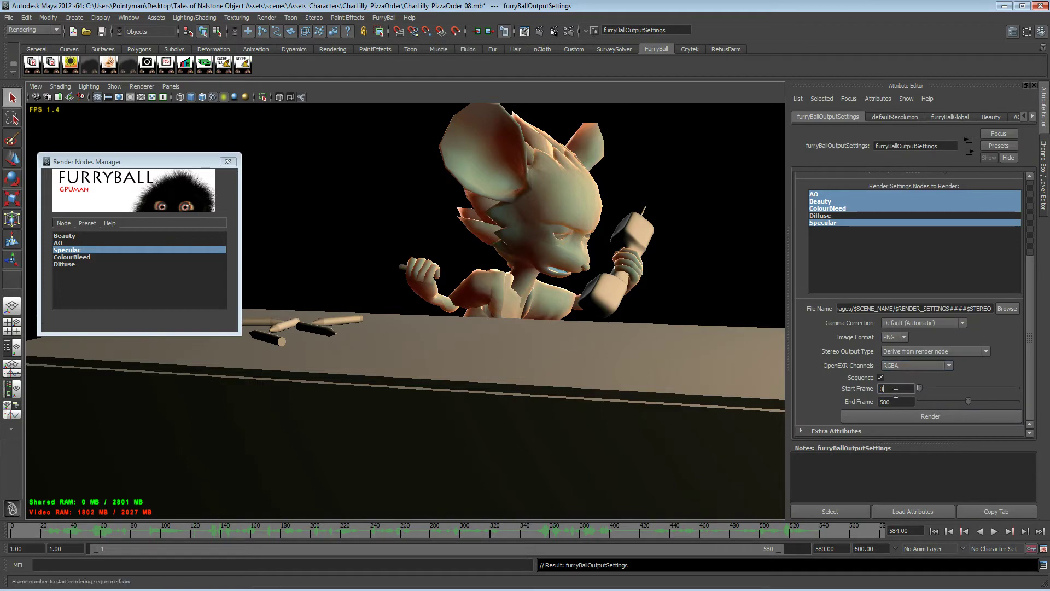
middle_click_drag(500, 208, 437, 251, "alt")
left_click(897, 308)
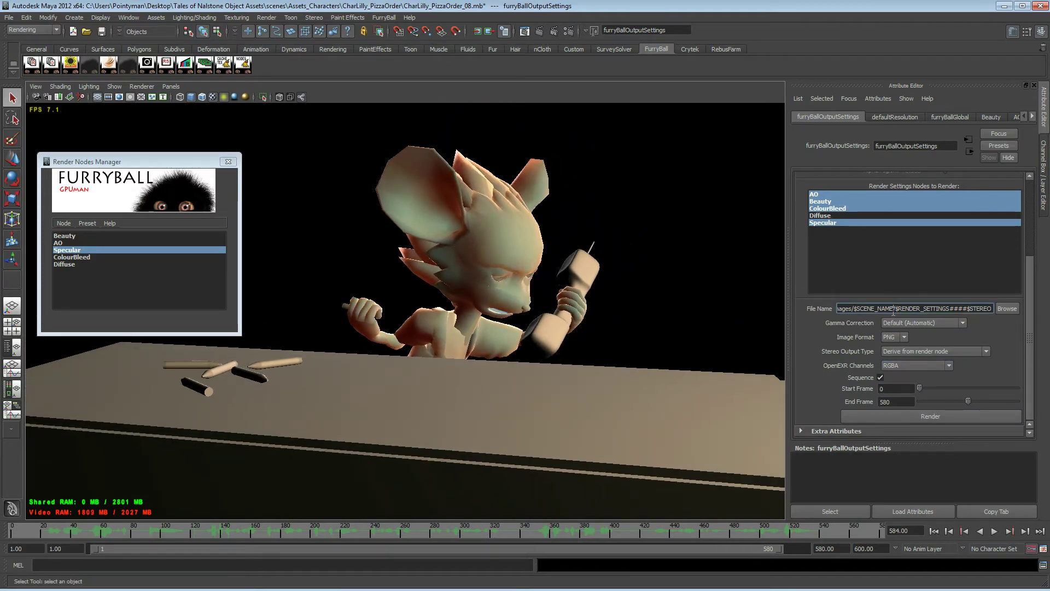
left_click(1006, 309)
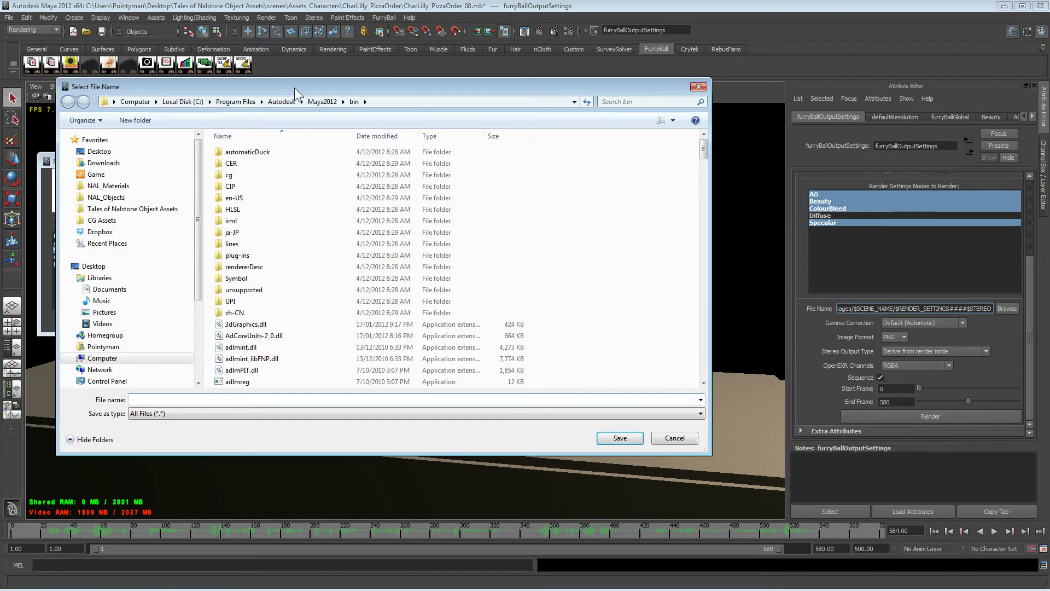
left_click(674, 438)
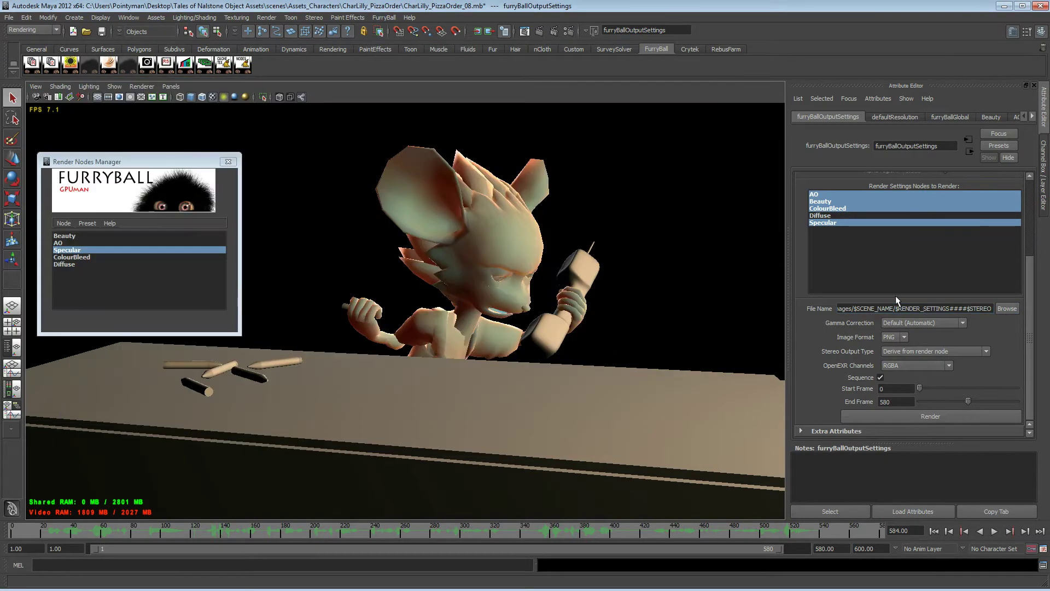
Step: Make the FurryBall output file name path begin with $MAYA_PROJECT/Images/$SCENE_NAME
left_click_drag(878, 308, 854, 308)
left_click(839, 309)
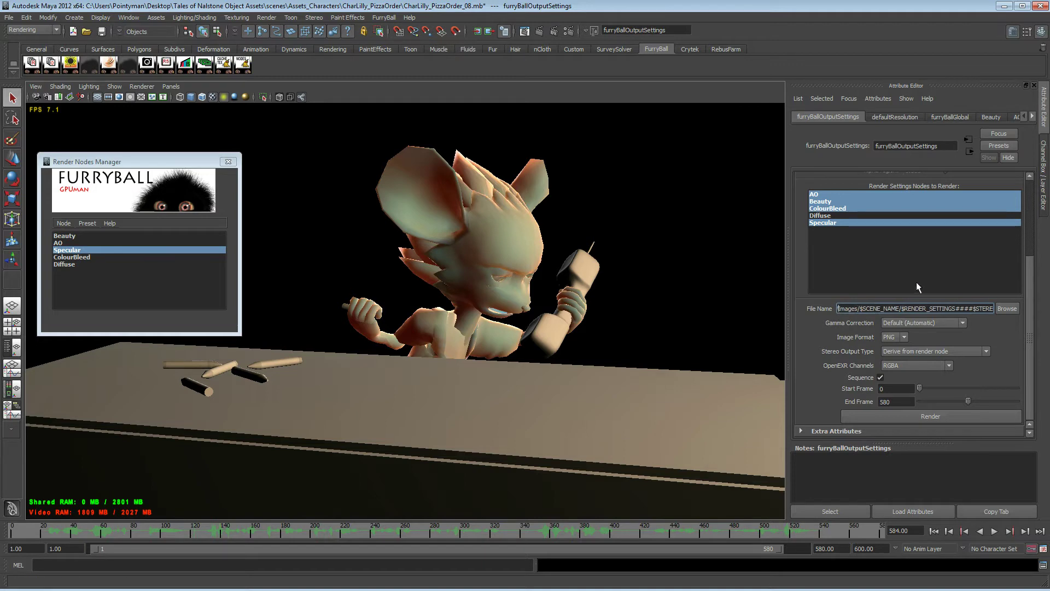
type("$MAYA_PROJECT/")
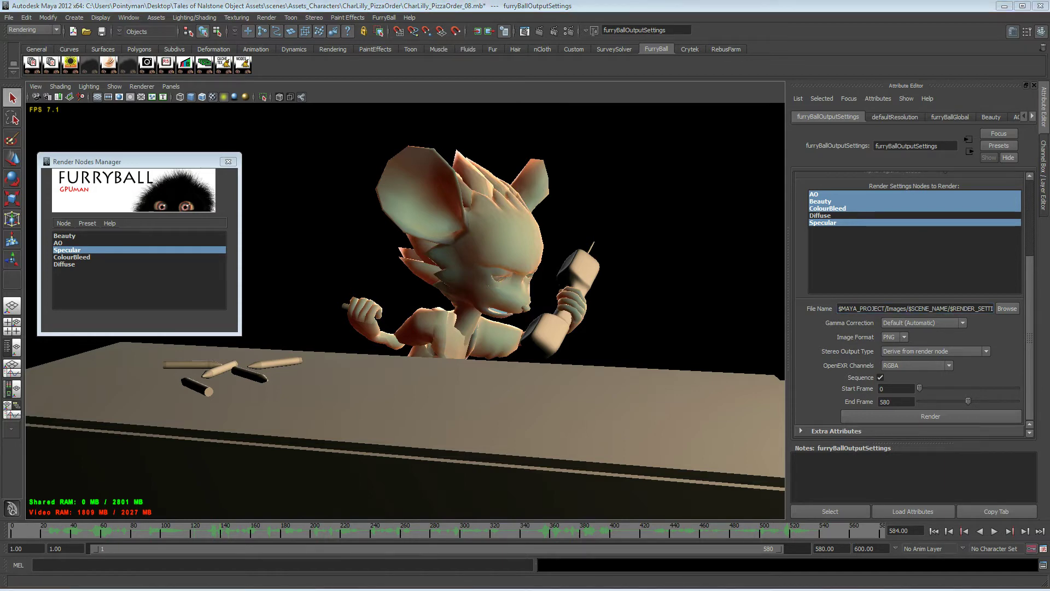
Step: Check the images folder of Tales of Nalstone Object Assets in Windows Explorer and return to Maya
left_click_drag(1047, 78, 450, 137)
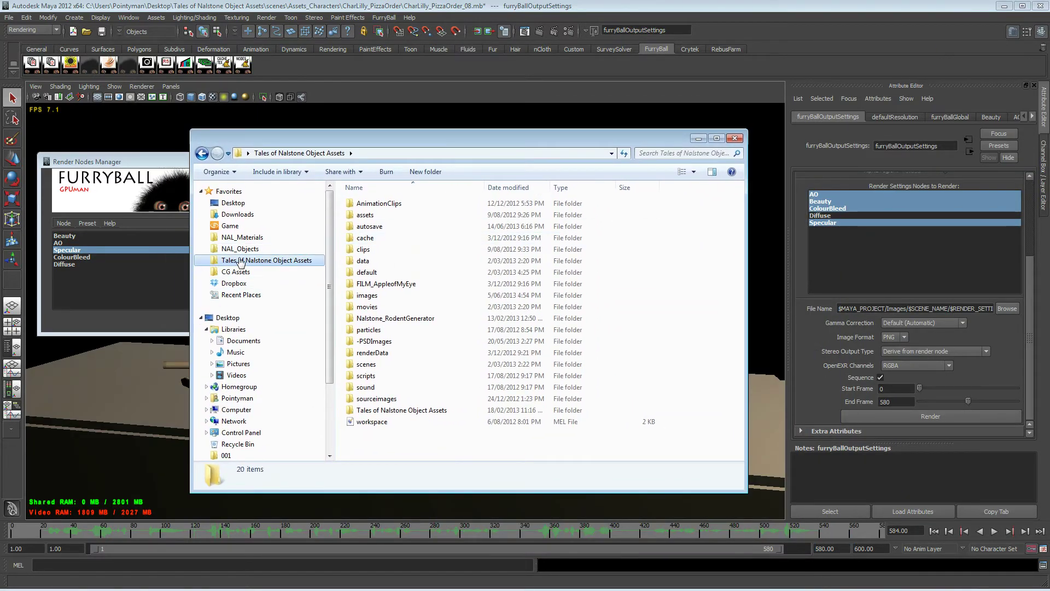
double_click(367, 297)
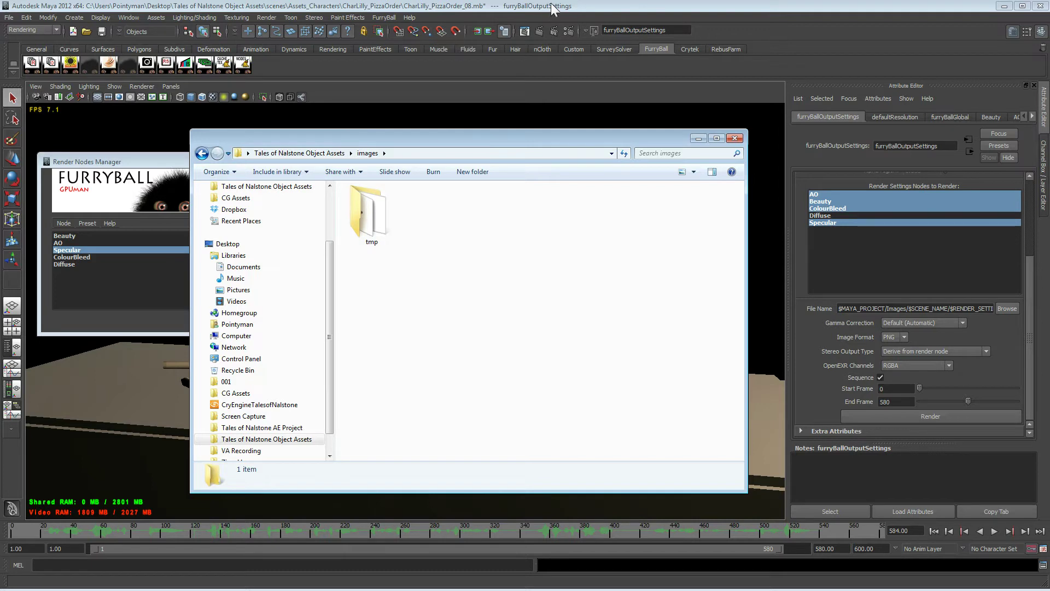
left_click(758, 6)
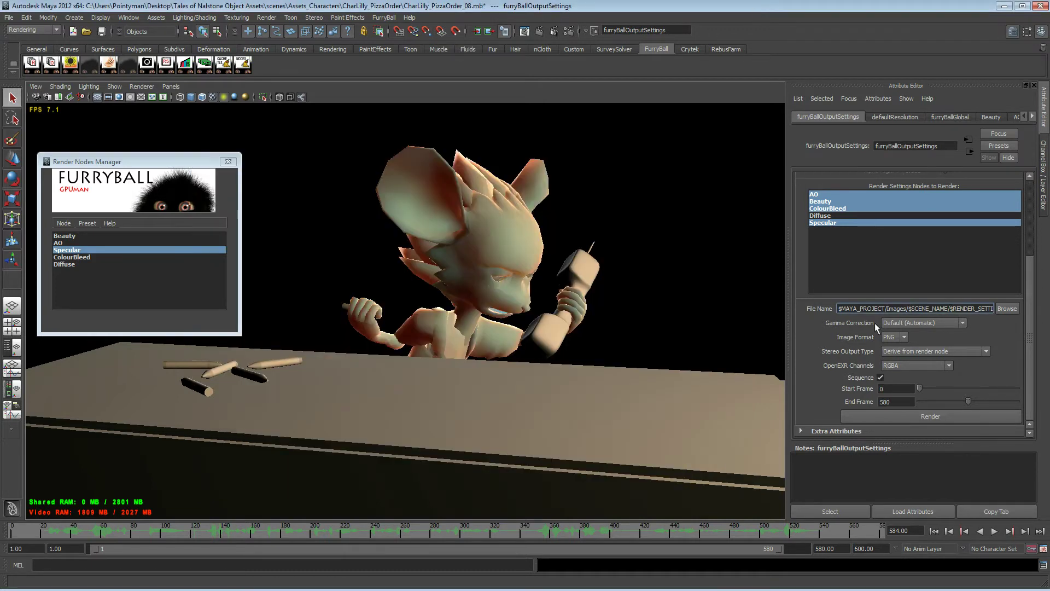
Step: Start the FurryBall render of the selected nodes using the output settings
scroll(1025, 352, "up", 1)
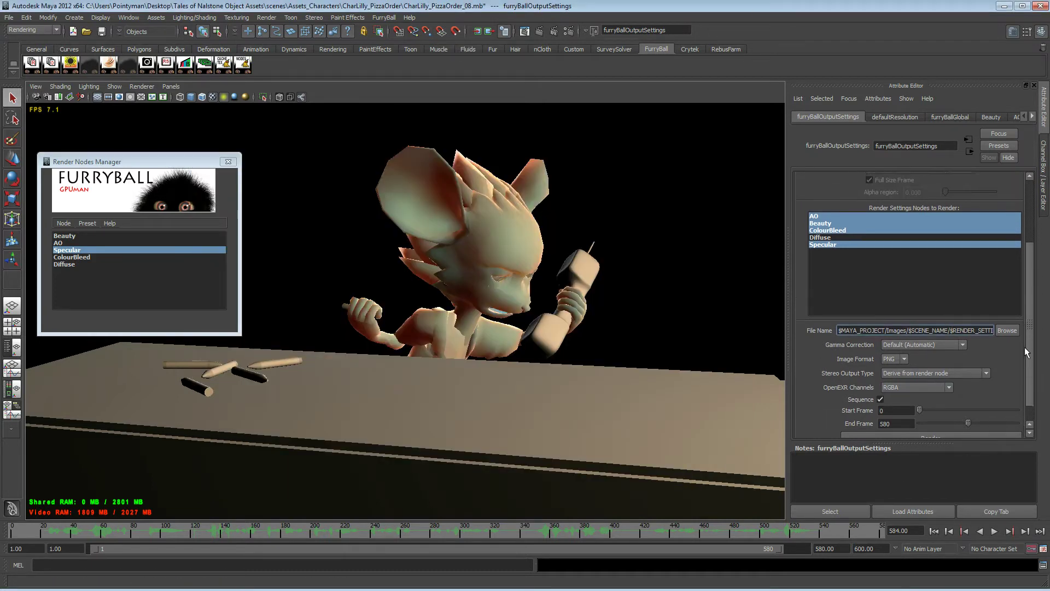
scroll(1025, 346, "down", 1)
left_click(938, 416)
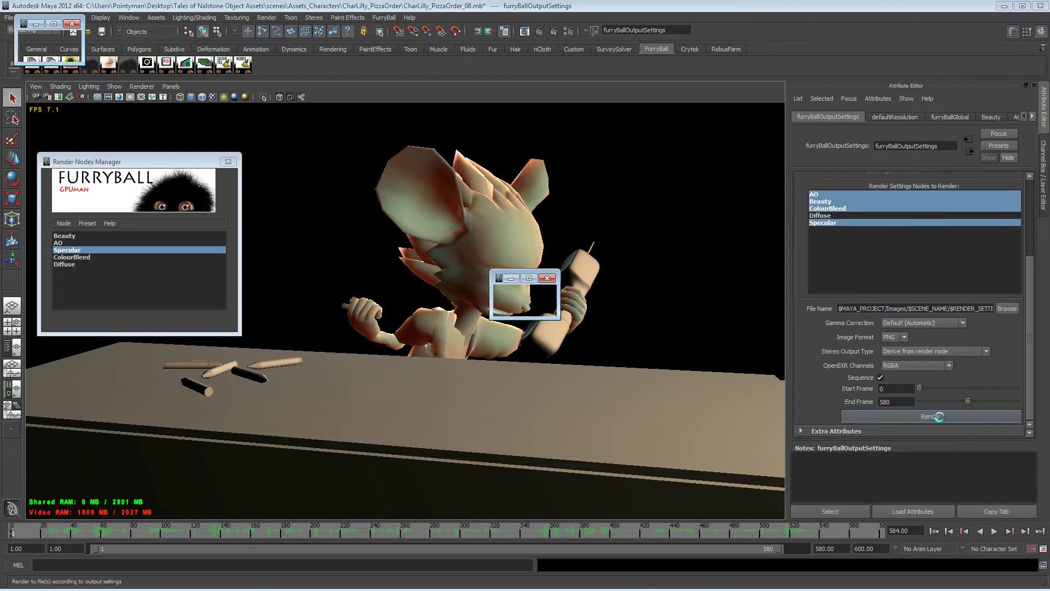
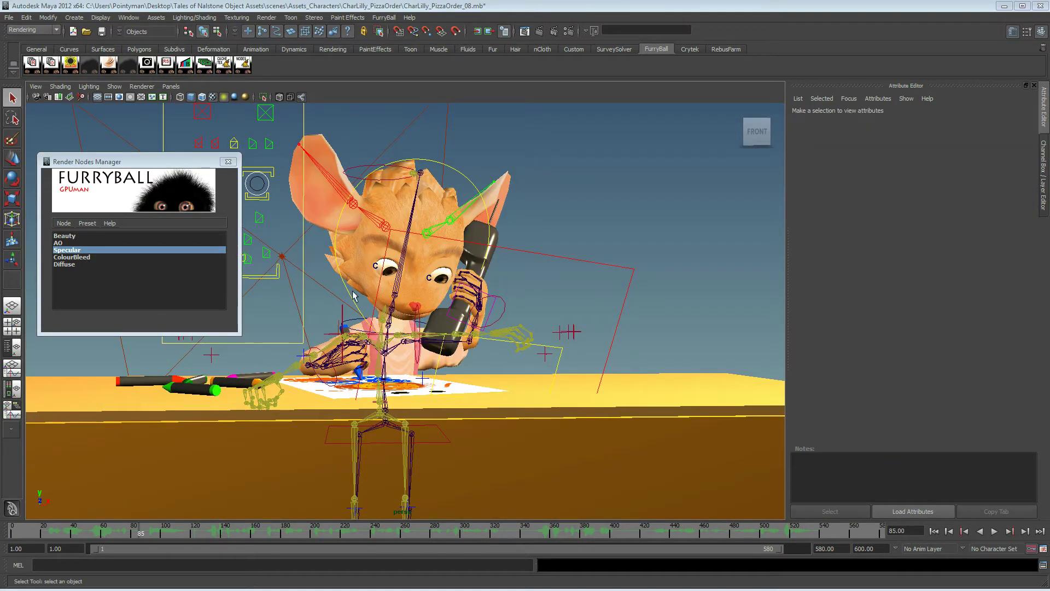
Step: Switch to the LillyPizza project in After Effects and start importing footage
left_click_drag(470, 275, 448, 270, "alt")
key("alt+Tab")
key("alt+Tab")
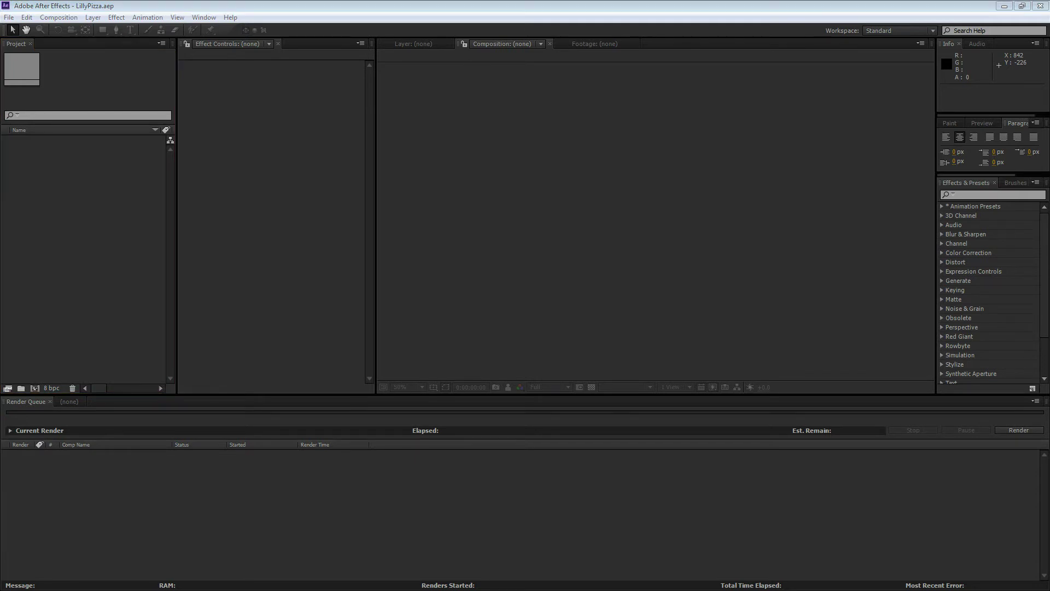
left_click(61, 283)
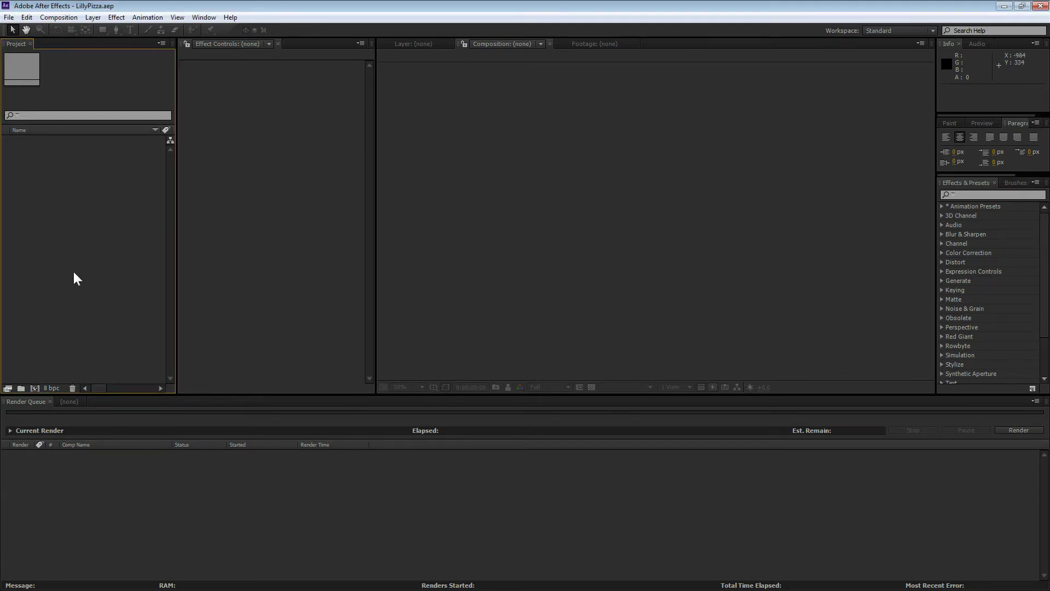
double_click(90, 202)
Step: Browse from the Desktop to the scenes folder inside Tales of Nalstone Object Assets
left_click(472, 144)
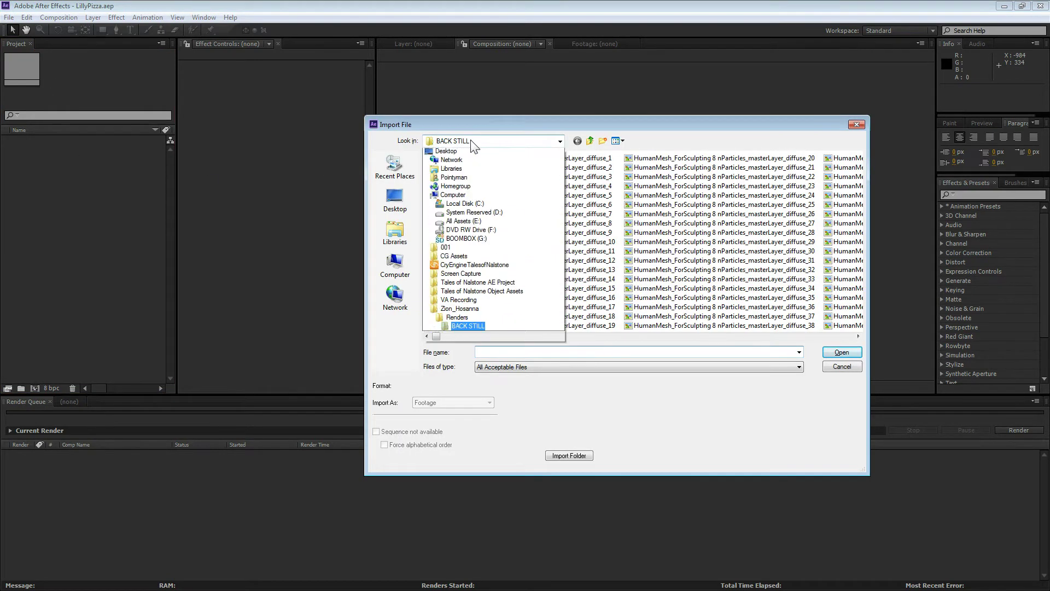
left_click(466, 203)
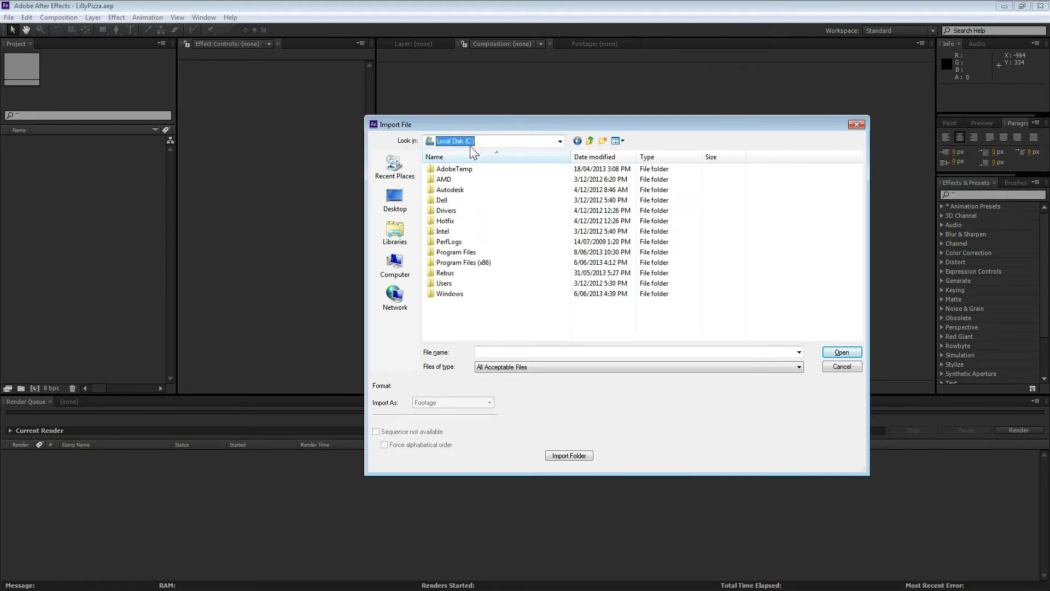
left_click(560, 141)
left_click(450, 147)
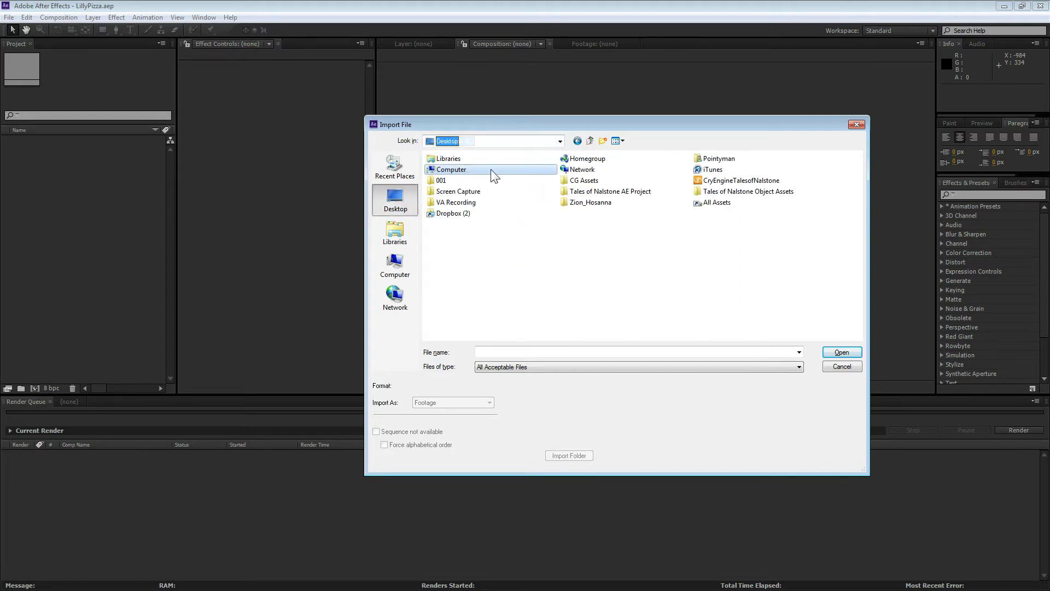
double_click(708, 191)
double_click(446, 317)
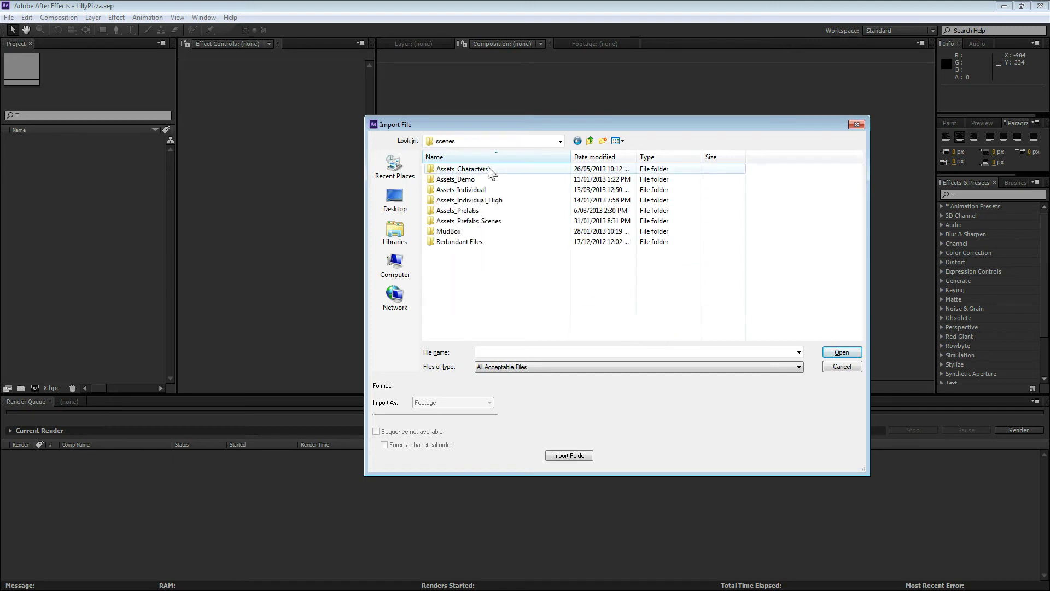
Step: Open the RENDERS folder under Assets_Characters, CharLilly_PizzaOrder and AE
left_click(462, 169)
double_click(462, 169)
left_click_drag(511, 123, 497, 117)
double_click(442, 268)
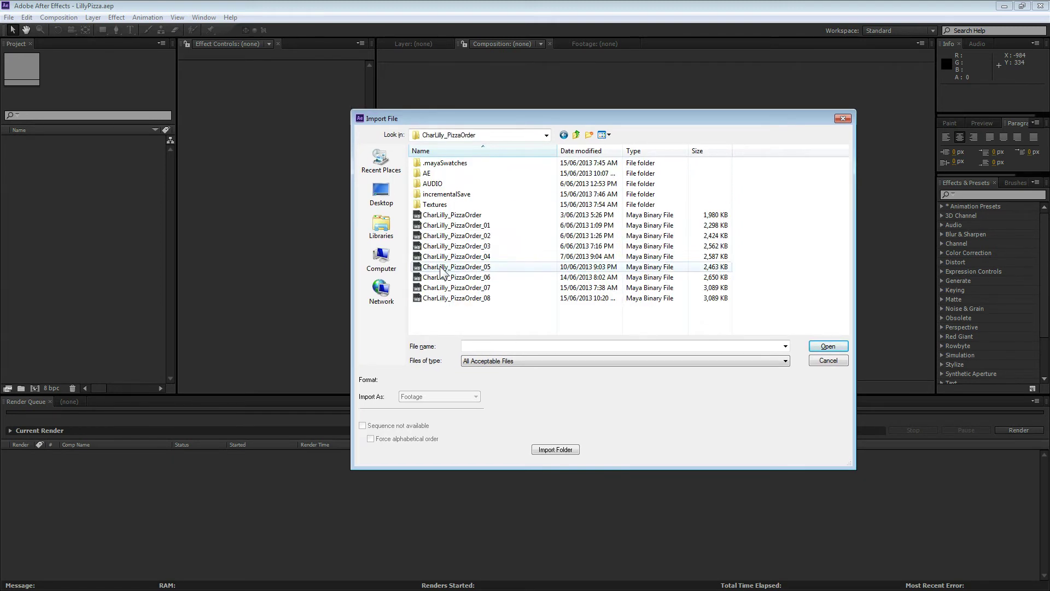
left_click(428, 174)
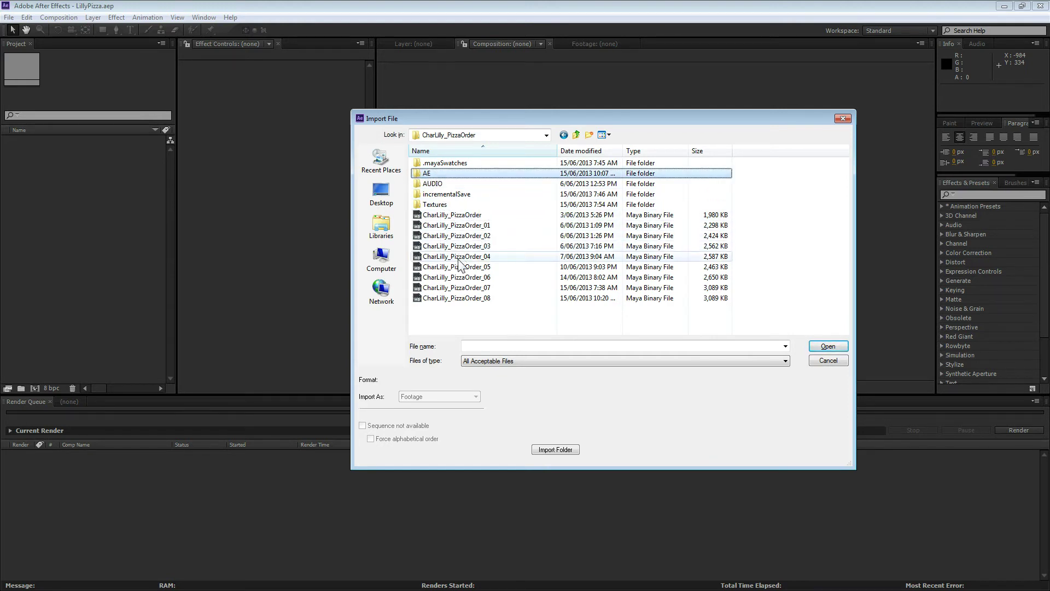
double_click(437, 173)
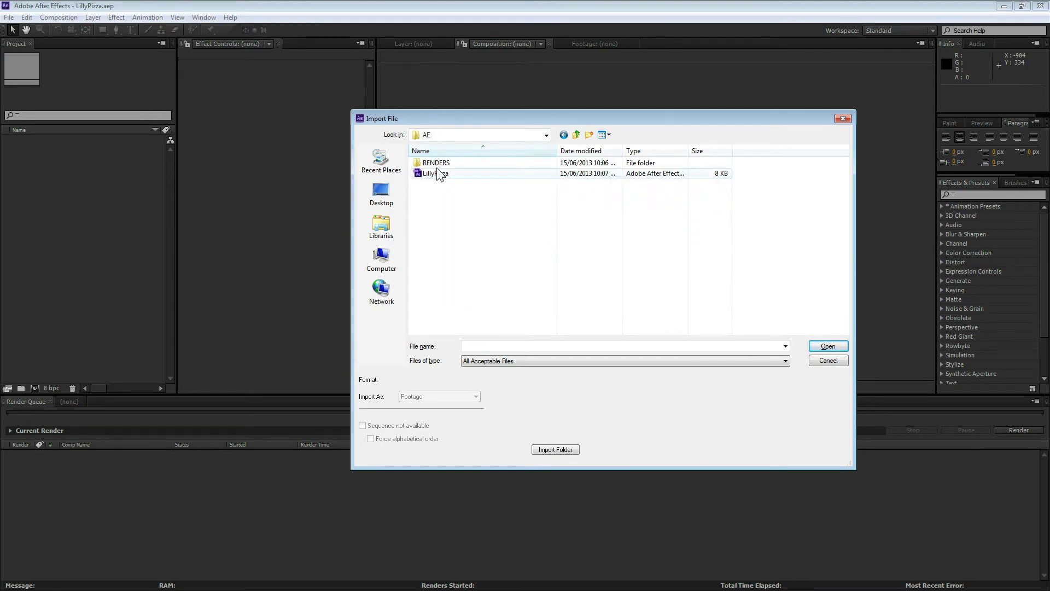
left_click(443, 176)
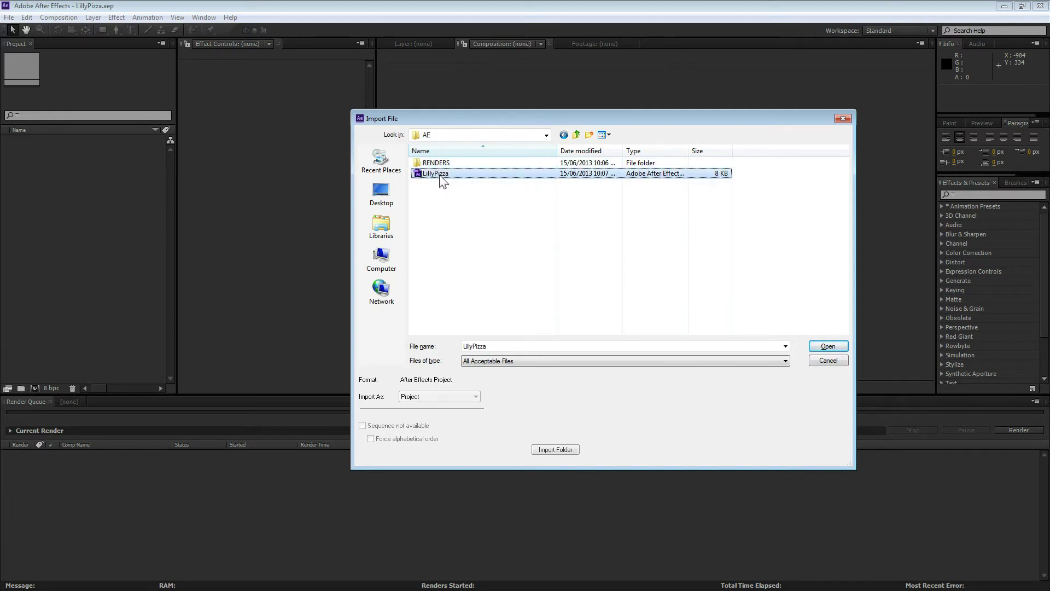
double_click(442, 164)
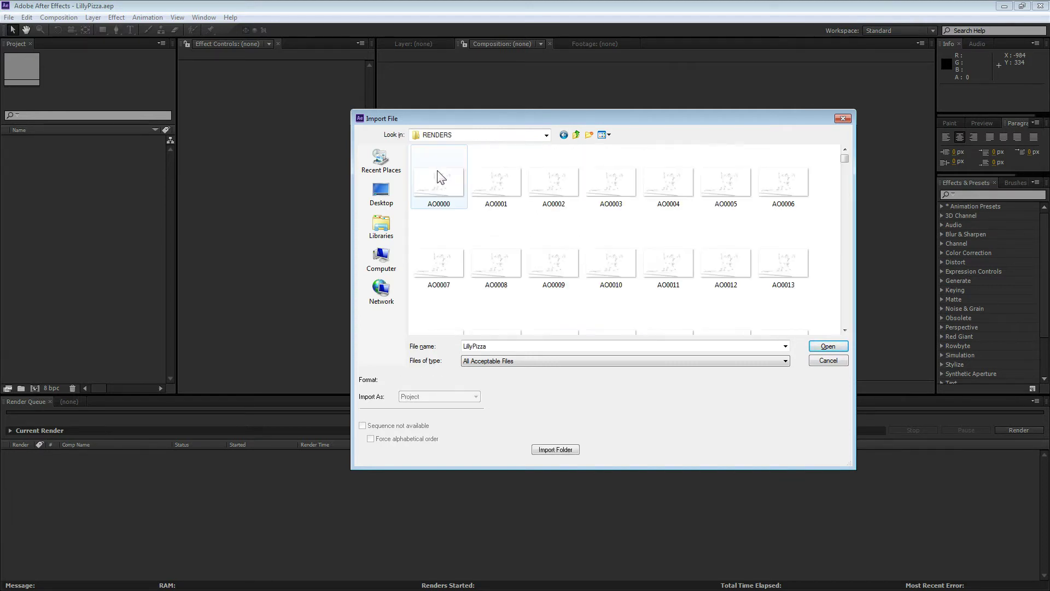
Step: Show the render files as a list and import the AO frames starting at AO0000 as a PNG sequence
left_click(438, 171)
left_click(607, 135)
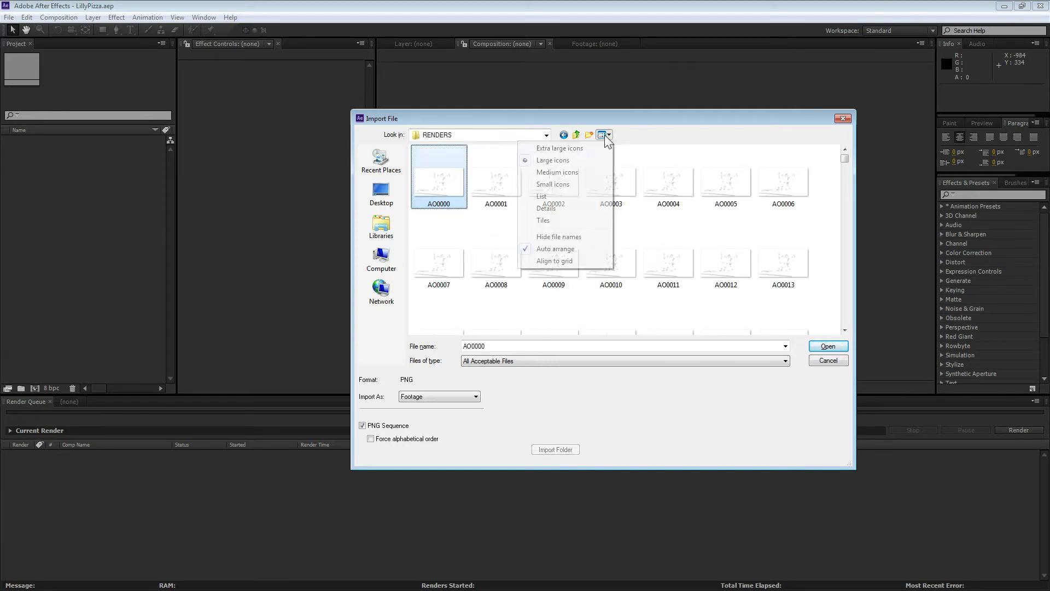
left_click(556, 207)
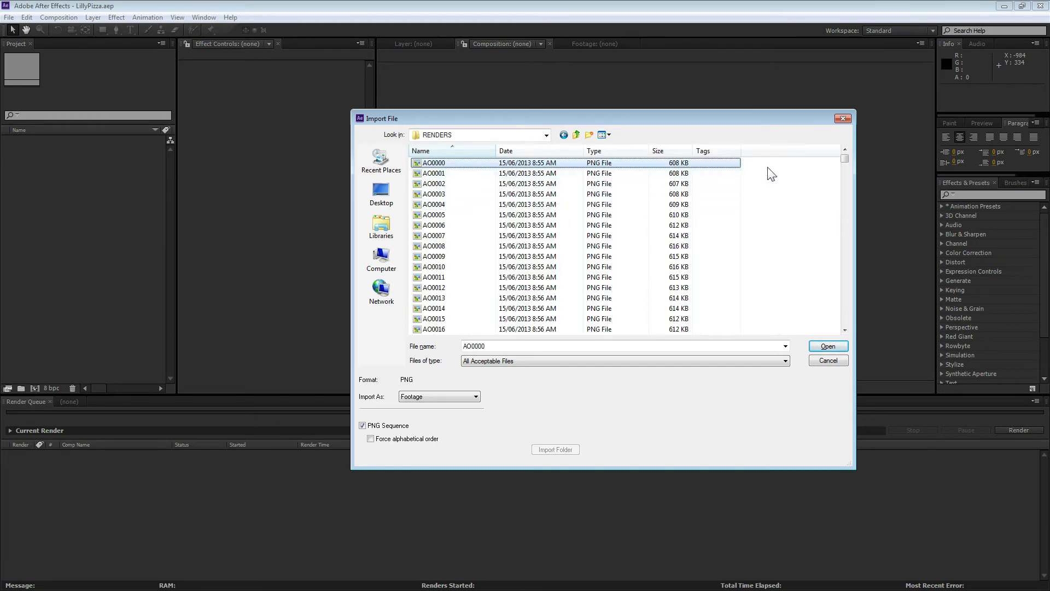
left_click(543, 196)
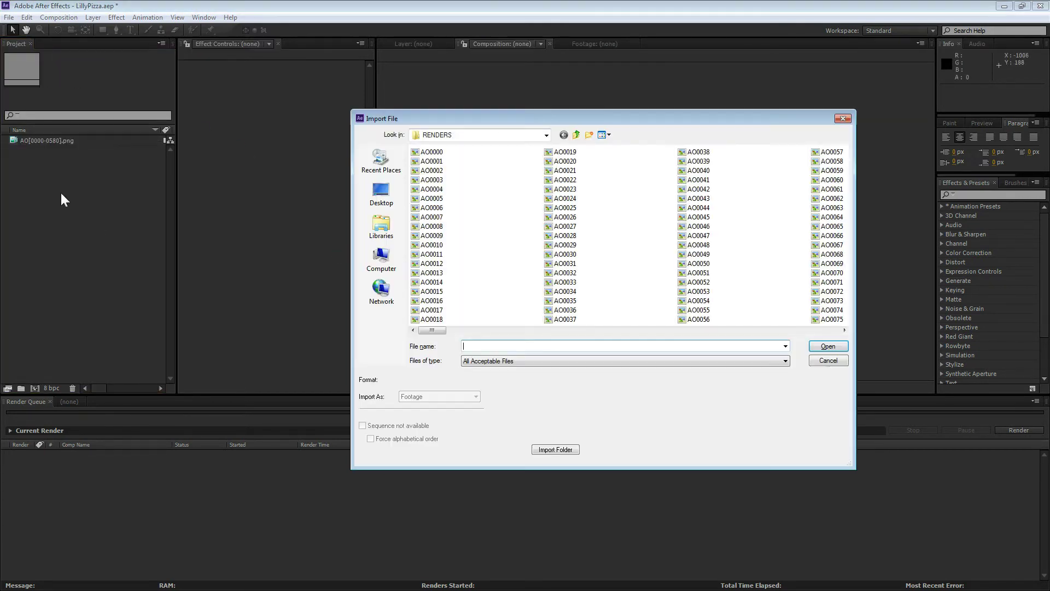
Step: Import the Beauty frames from the RENDERS folder as a PNG sequence and reopen the file import
left_click_drag(423, 329, 611, 330)
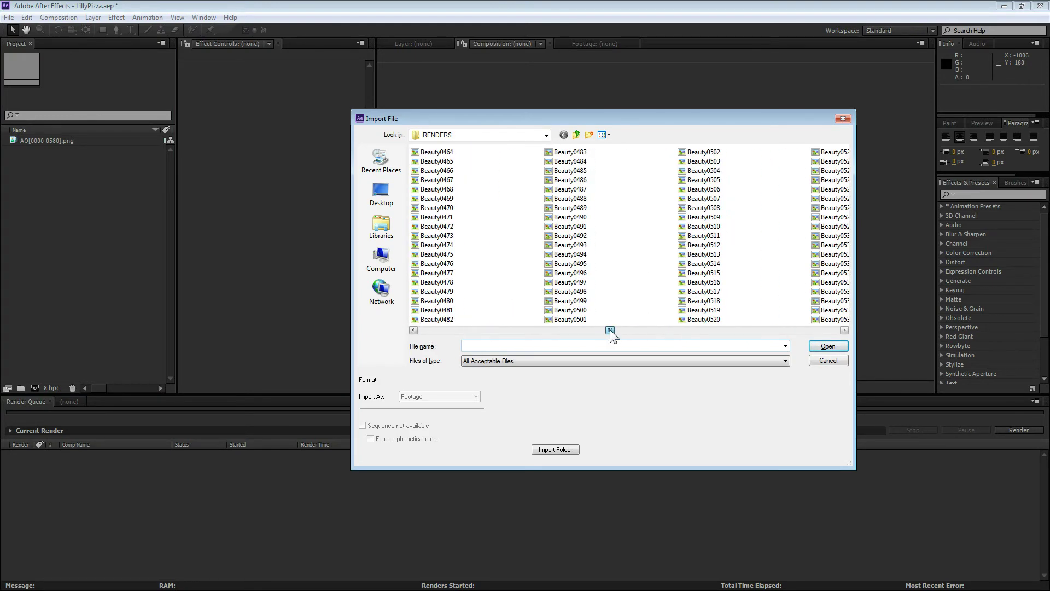
double_click(578, 209)
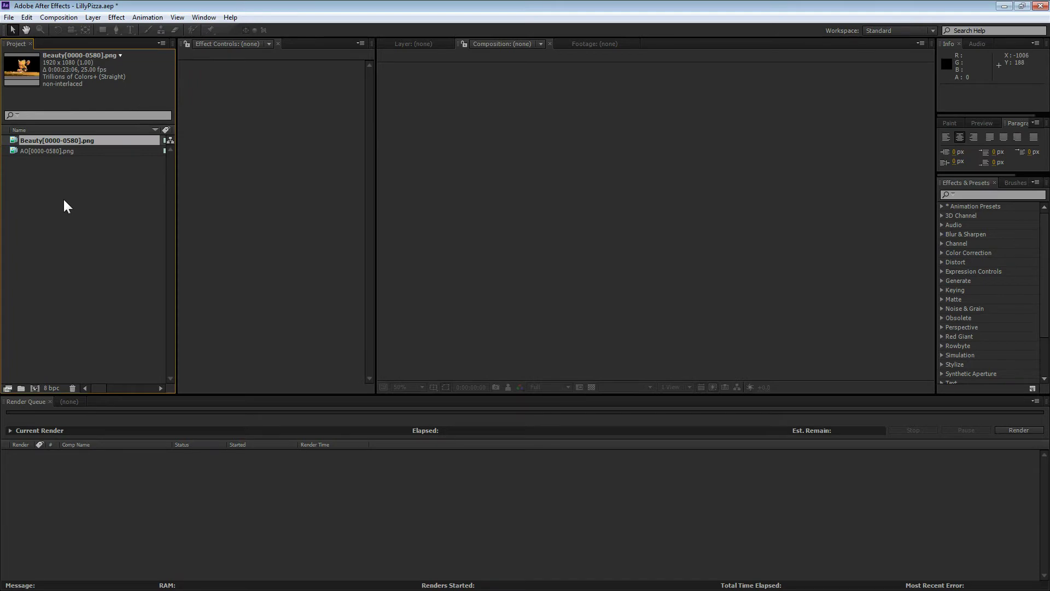
double_click(64, 182)
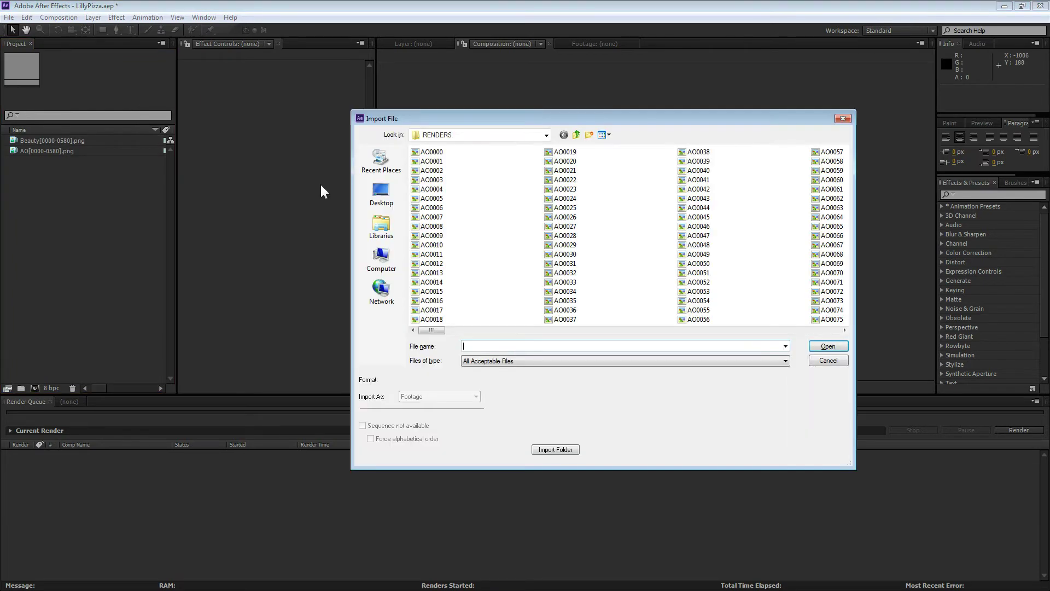
Step: Import the Specular and ColourBleed frames from the RENDERS folder as PNG sequences
left_click_drag(425, 330, 745, 331)
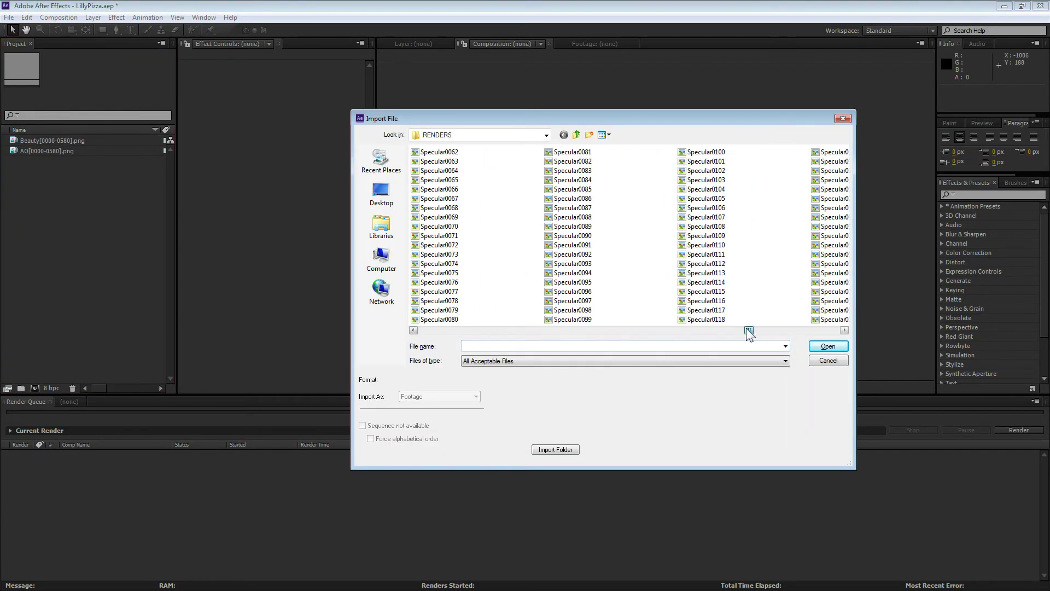
double_click(555, 217)
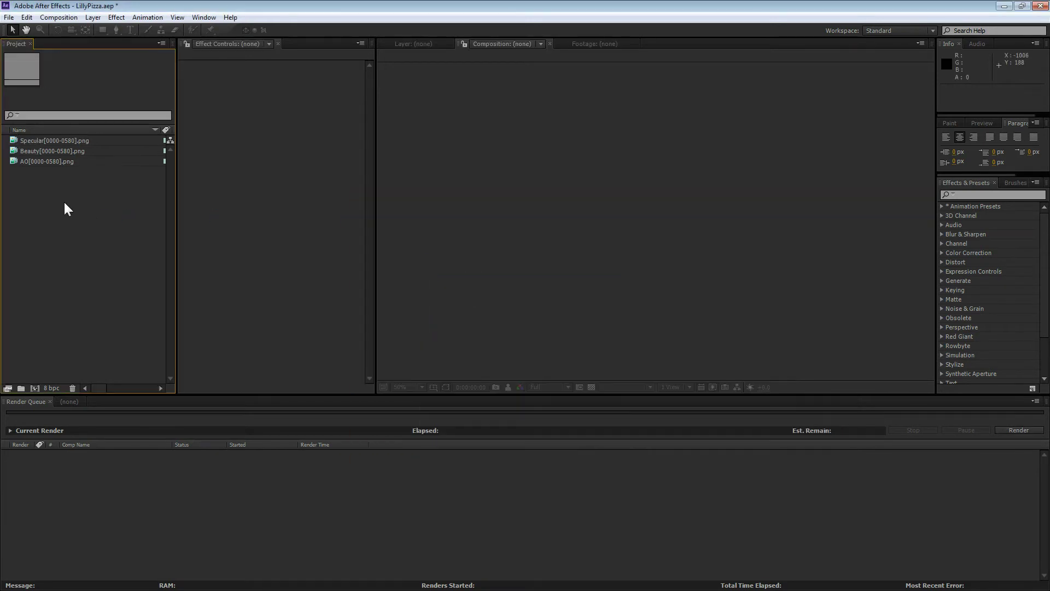
double_click(63, 200)
left_click_drag(423, 330, 727, 330)
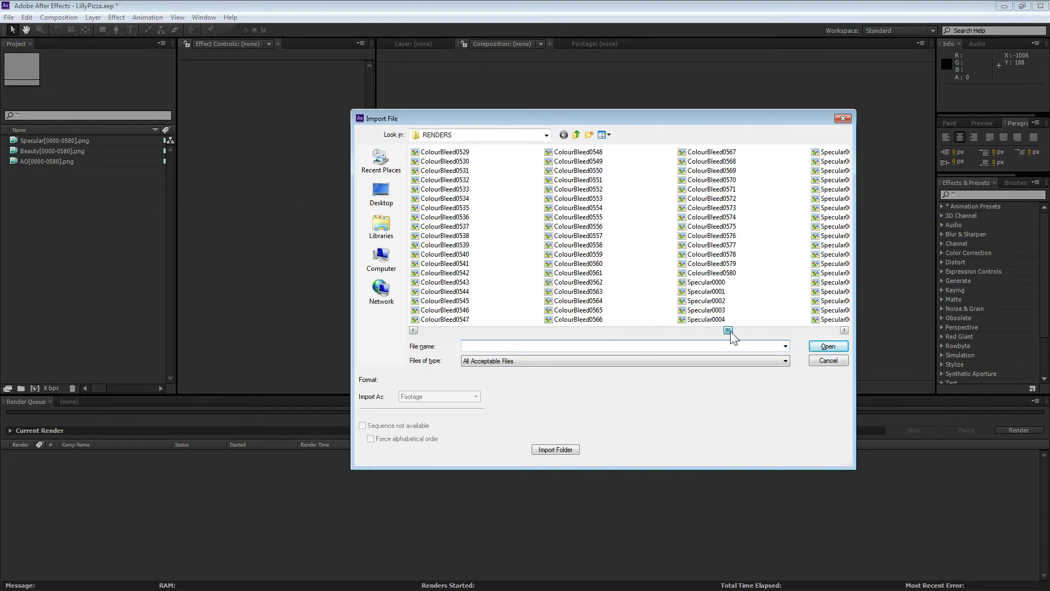
double_click(579, 235)
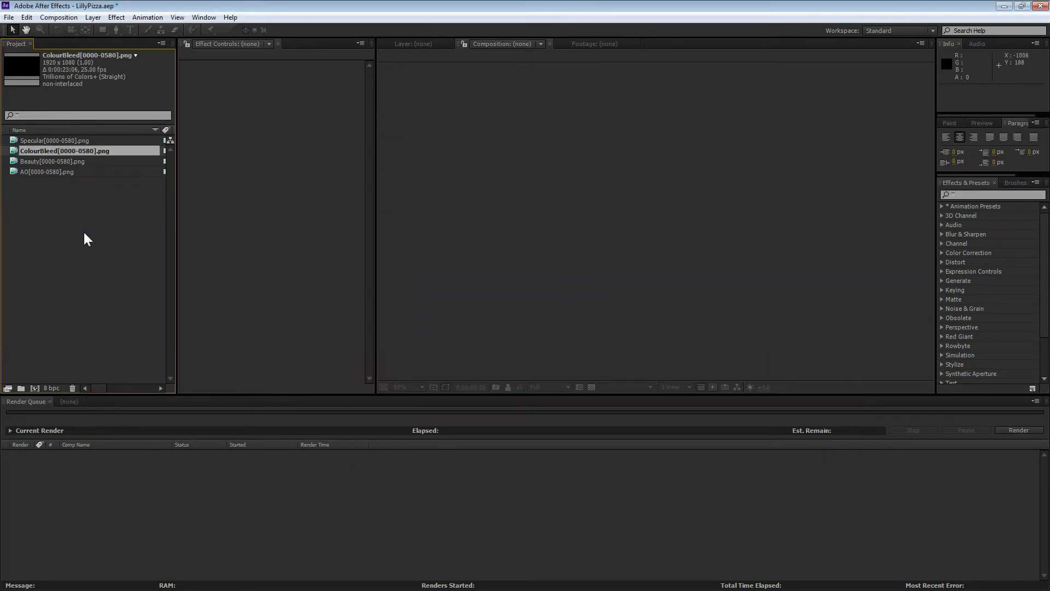
double_click(83, 231)
left_click_drag(424, 331, 854, 333)
left_click(829, 360)
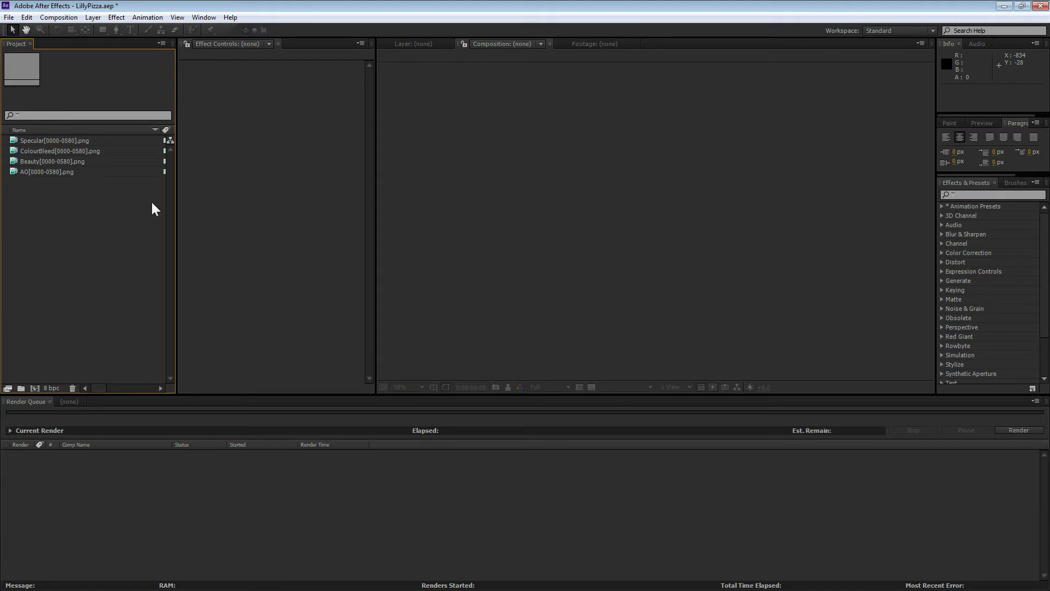
left_click_drag(126, 214, 83, 147)
left_click(88, 196)
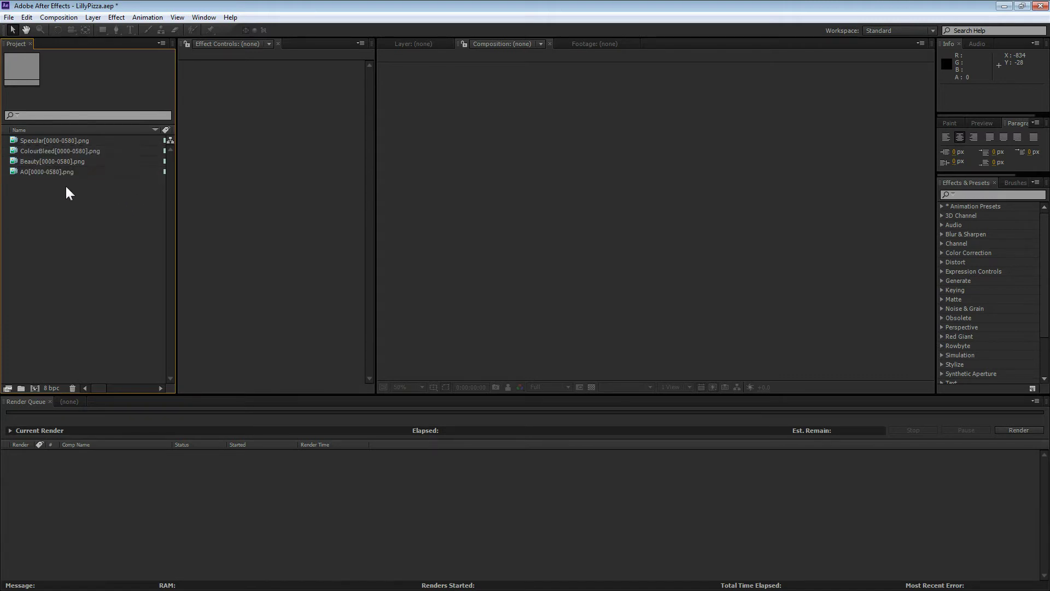
Step: Create a composition named LillyOrdersPizza with the HDTV 1080 25 preset and a duration of 30 seconds
left_click(34, 388)
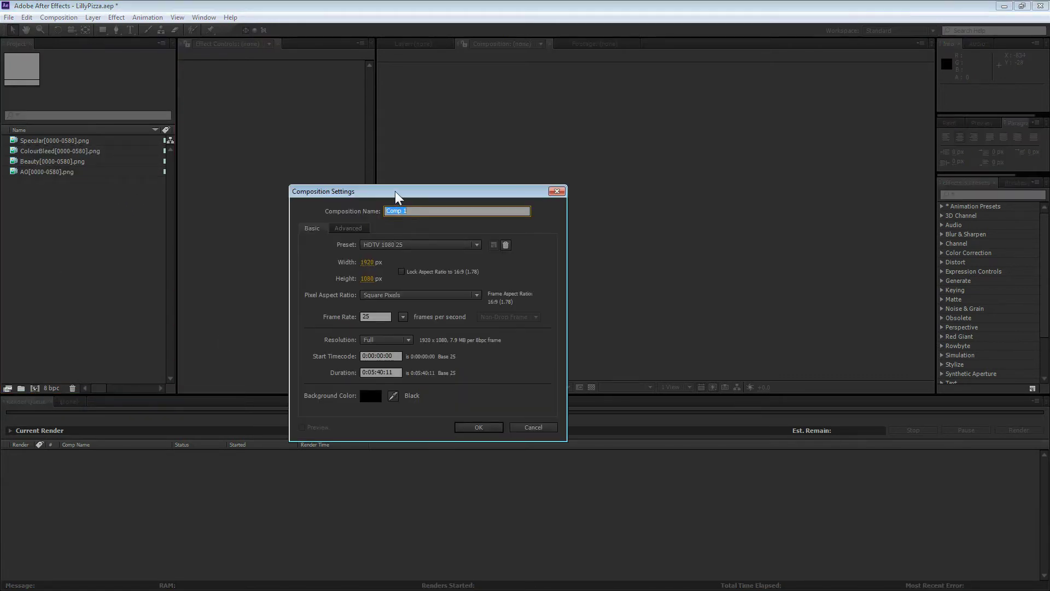
left_click_drag(396, 195, 369, 127)
left_click(395, 142)
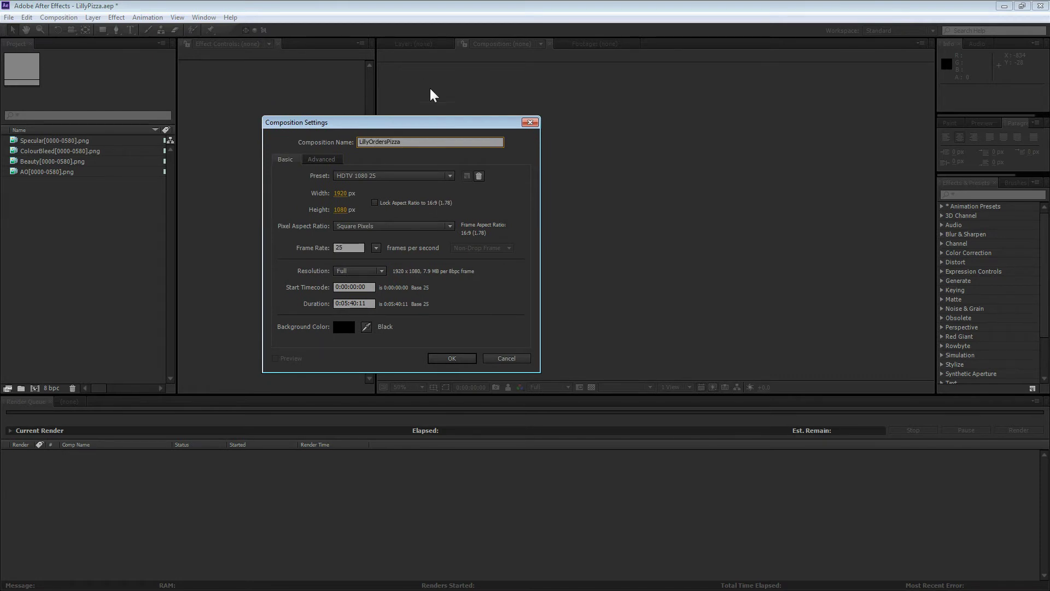
left_click(365, 304)
type("30")
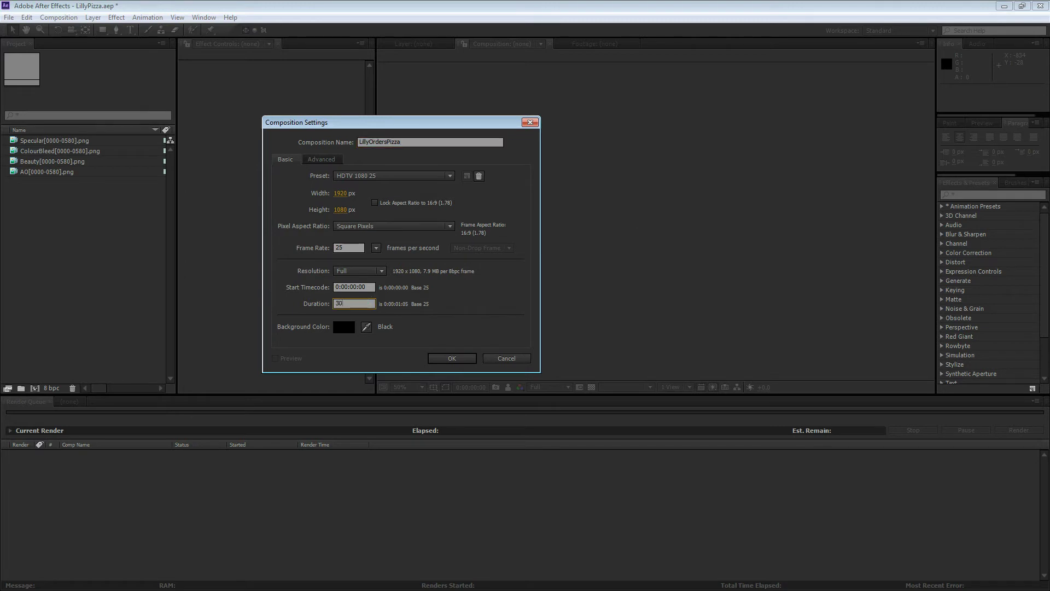
type("00")
key("Return")
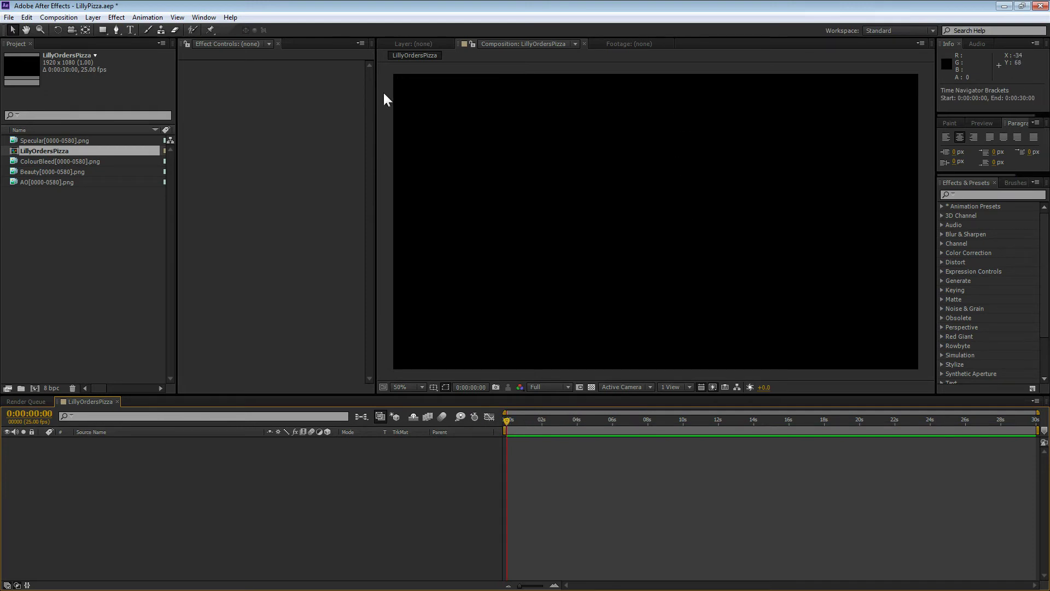
left_click(113, 214)
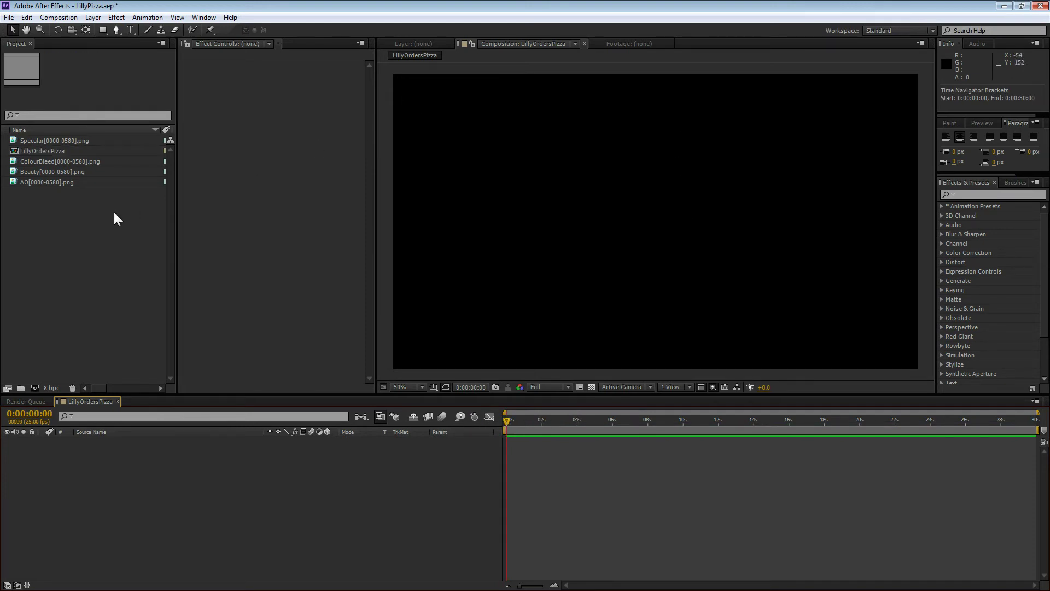
left_click(42, 183)
left_click(50, 173)
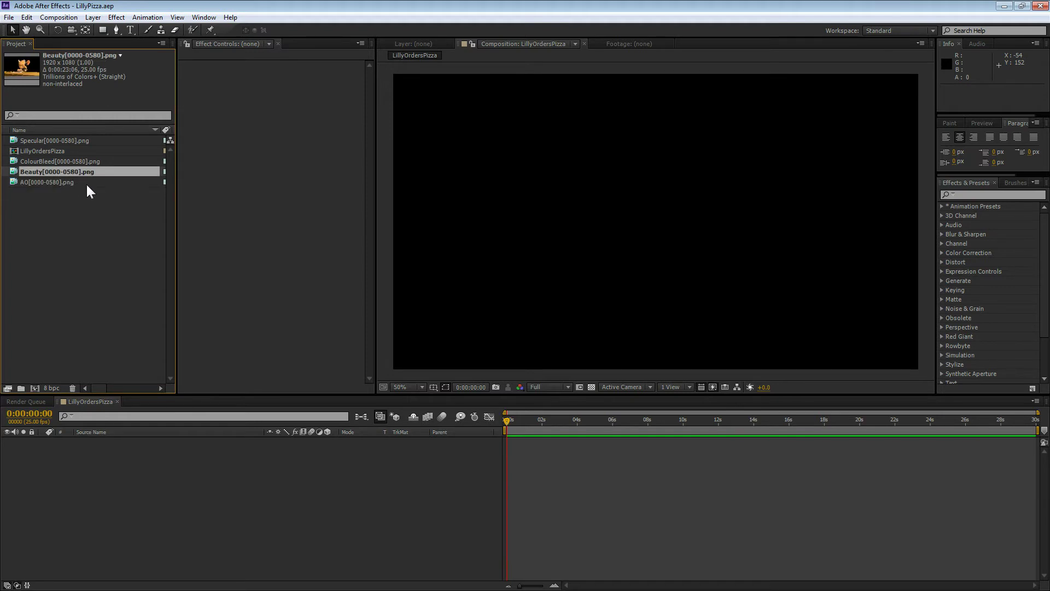
left_click_drag(28, 170, 54, 168)
key("alt+Tab")
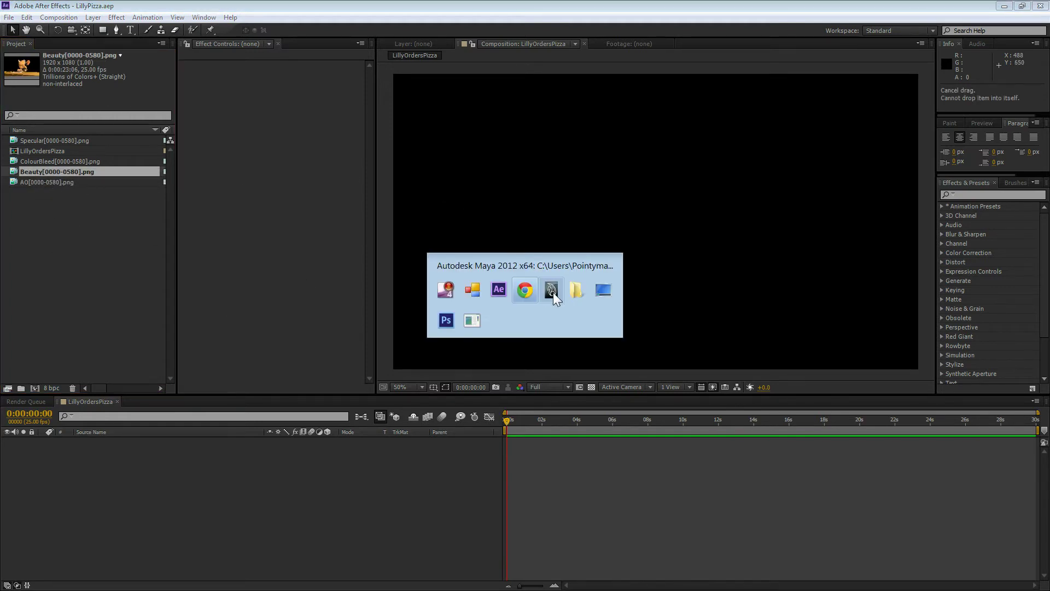
left_click(71, 193)
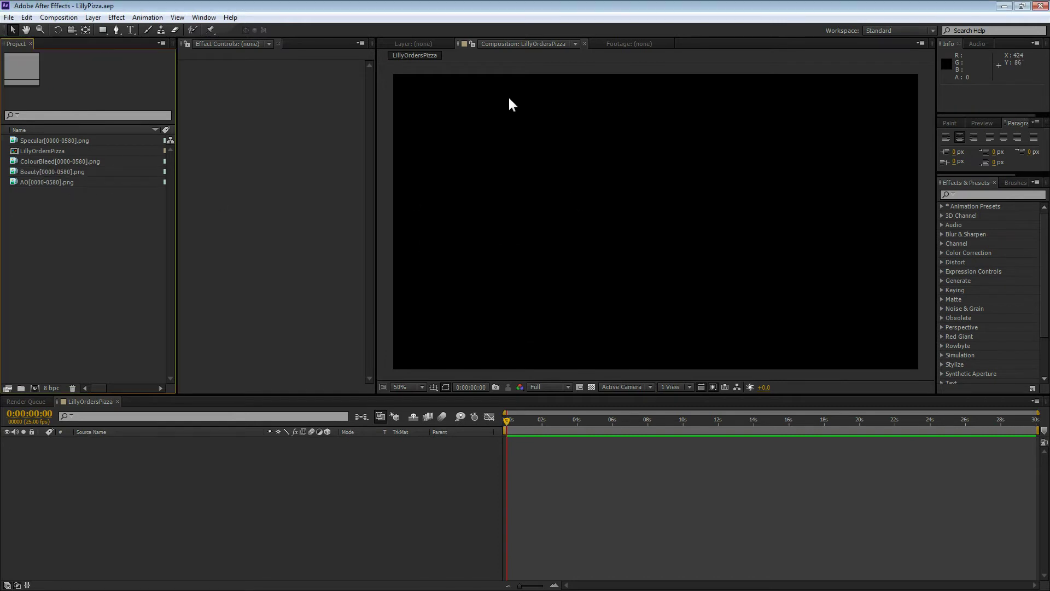
Step: Add the Beauty sequence to the LillyOrdersPizza composition and check its transparency by toggling the transparency grid
left_click(44, 169)
left_click_drag(44, 169, 159, 449)
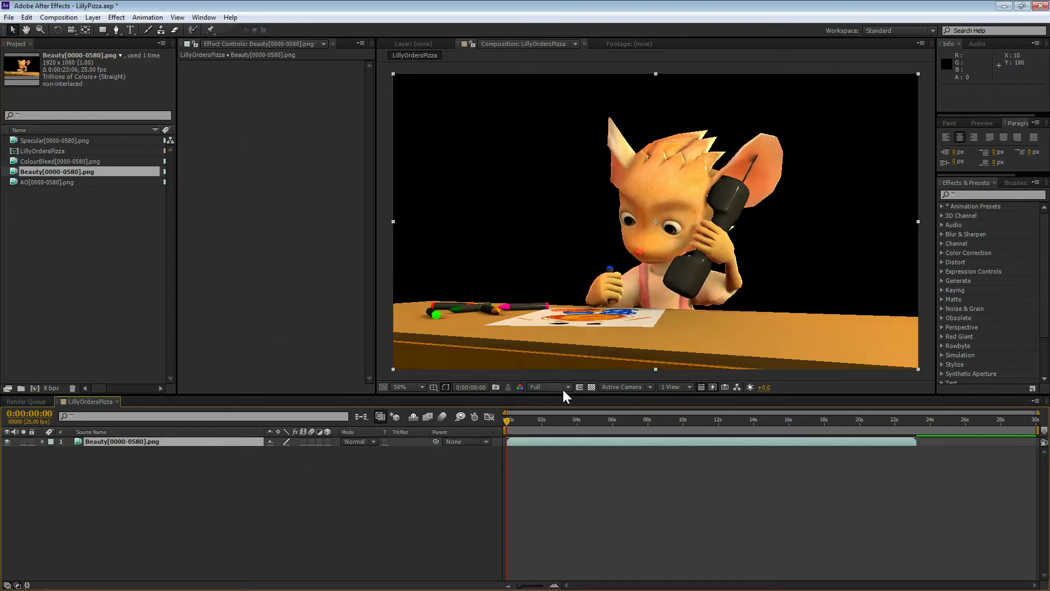
left_click(591, 387)
left_click(591, 386)
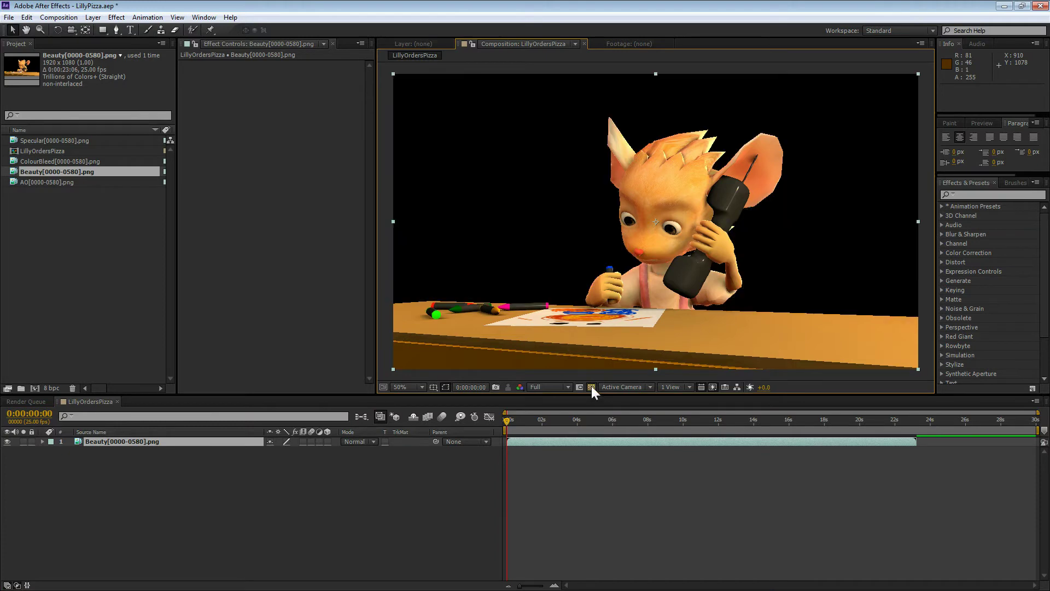
left_click(591, 385)
left_click(592, 385)
left_click(621, 487)
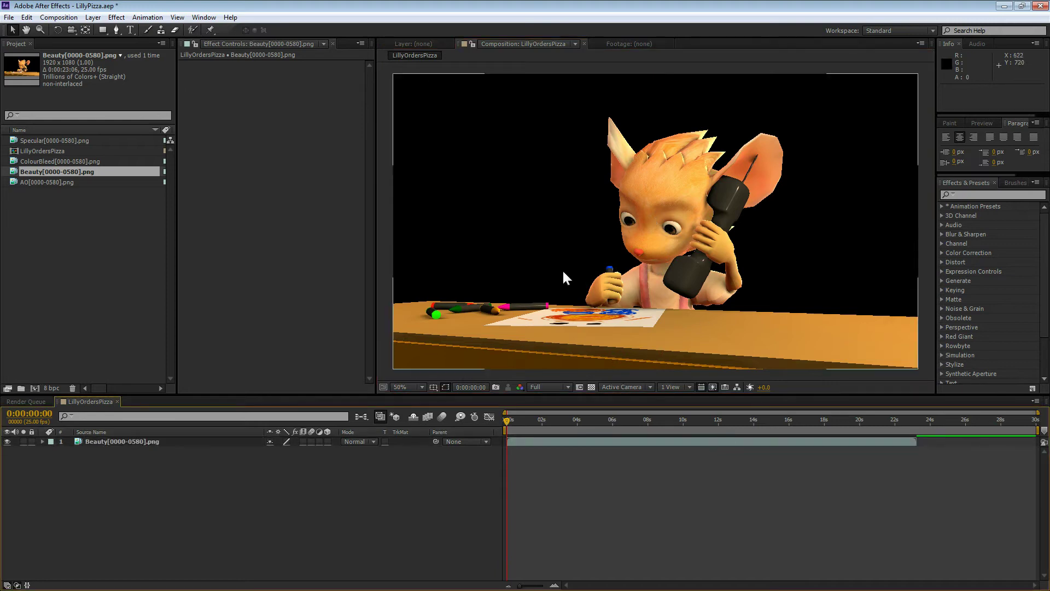
Step: Place the AO sequence above the Beauty layer and set its blending mode to Multiply
left_click_drag(34, 181, 115, 441)
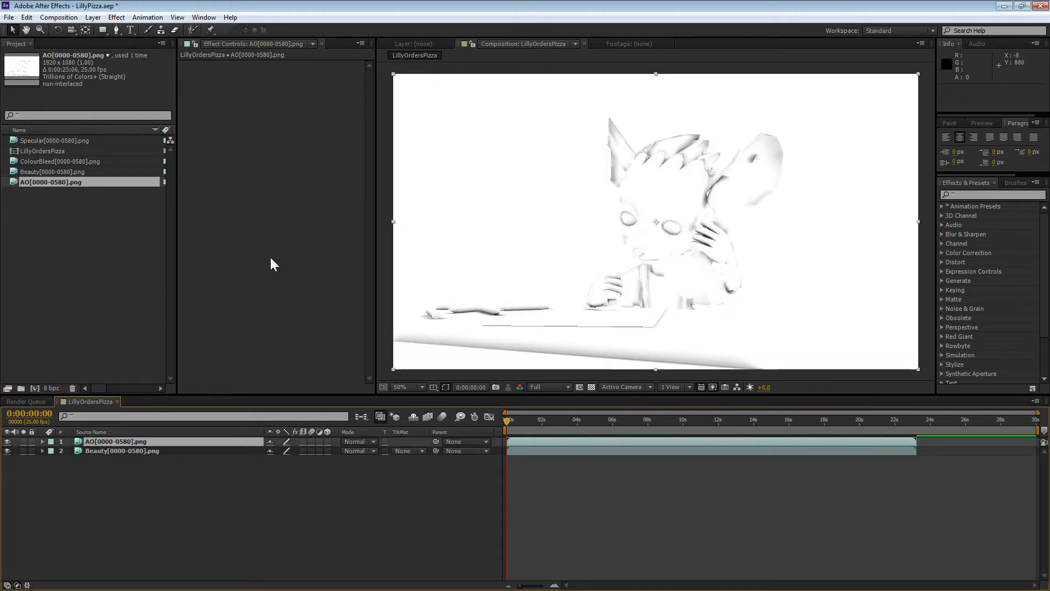
left_click(356, 442)
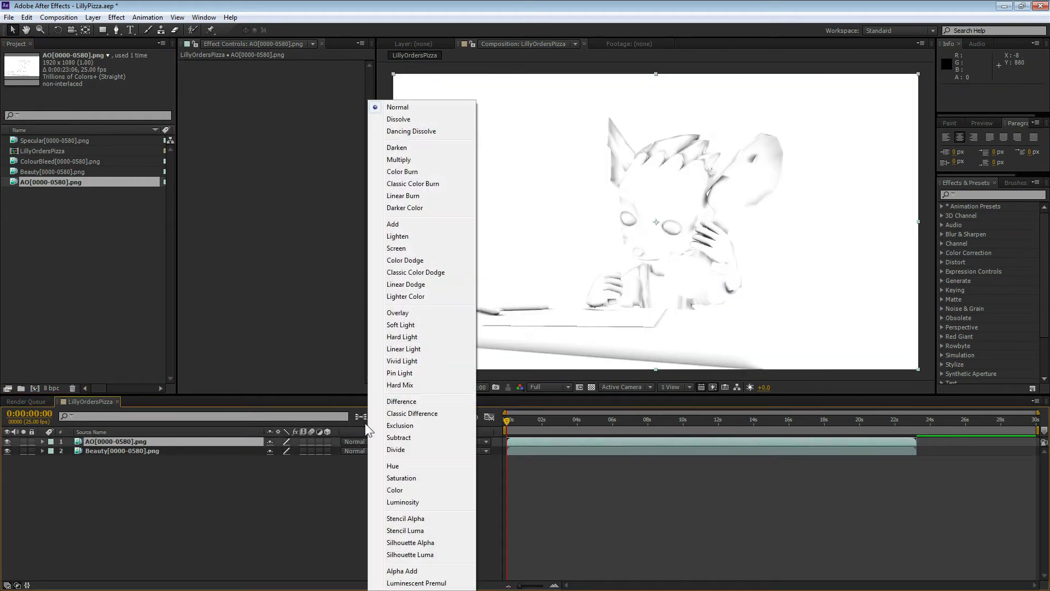
left_click(399, 160)
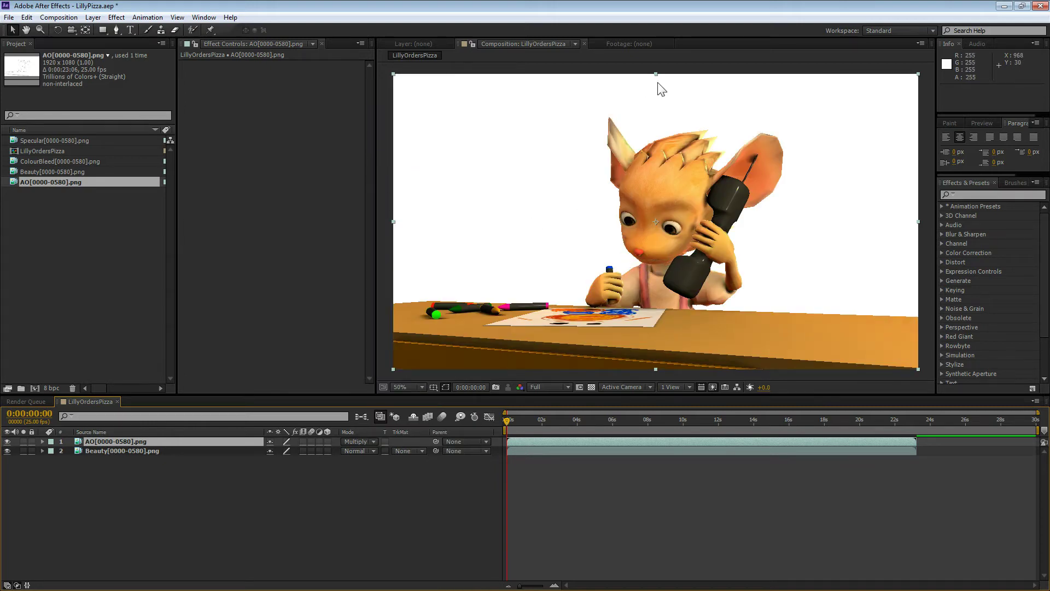
Step: Hide the AO layer and create a white solid layer measuring 1920 x 1080 px
left_click(7, 442)
key("ctrl+y")
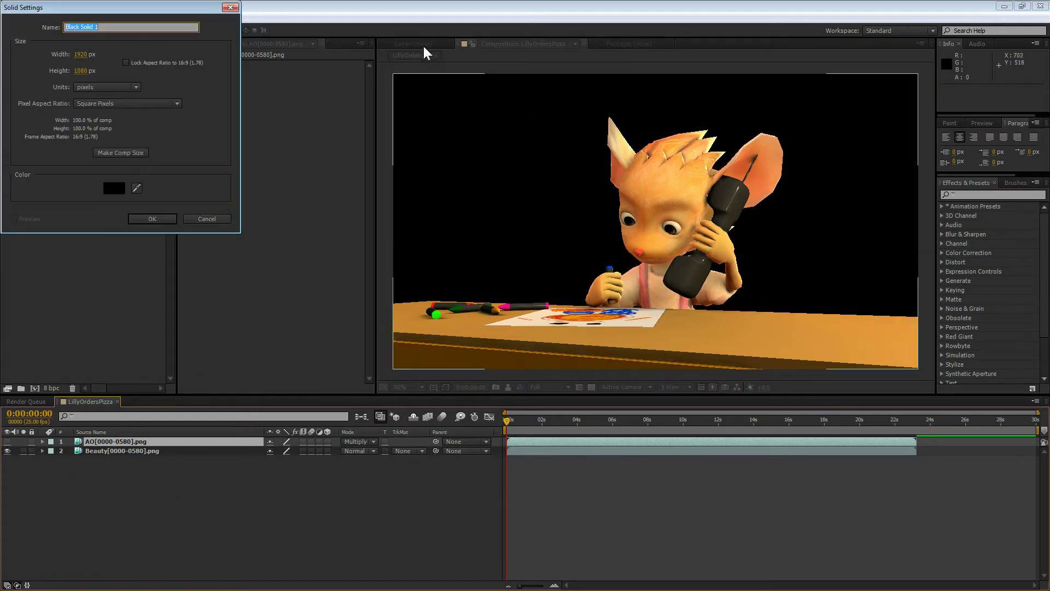
left_click(114, 188)
left_click_drag(134, 134, 11, 24)
key("Return")
key("Return")
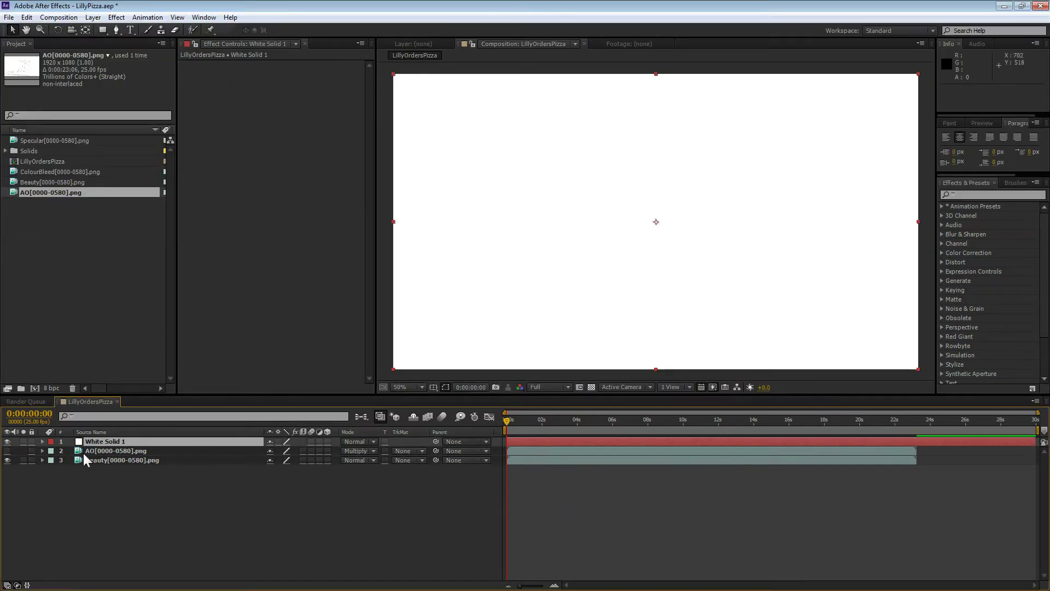
Step: Move the white solid beneath the Beauty layer as a background and make the AO layer visible again
left_click_drag(101, 441, 113, 471)
left_click(112, 481)
left_click(7, 441)
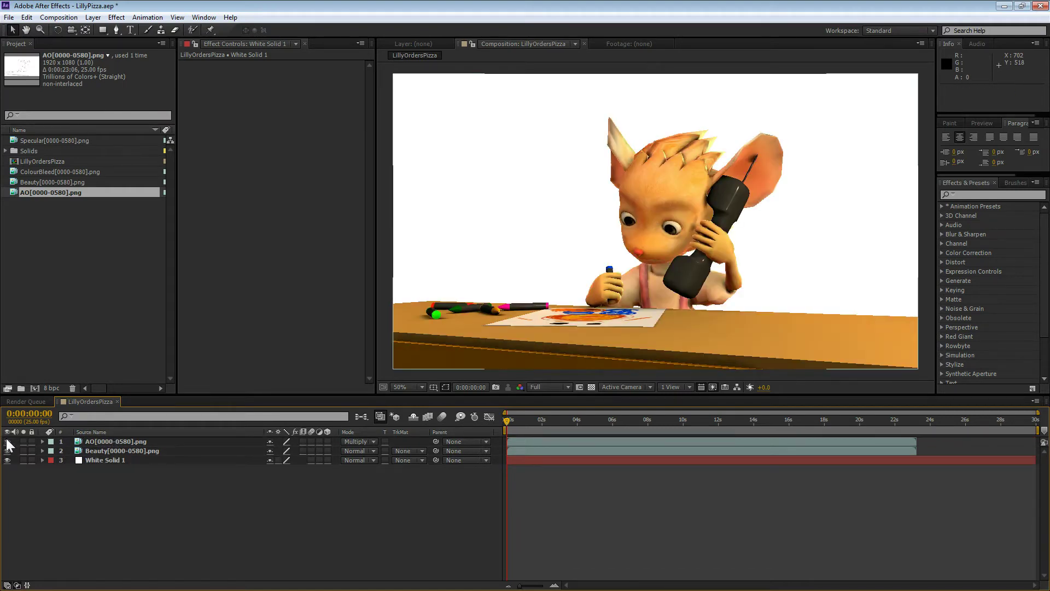
Step: Toggle the AO layer's visibility repeatedly to compare the image with and without ambient occlusion
left_click(6, 440)
left_click(6, 440)
left_click(7, 441)
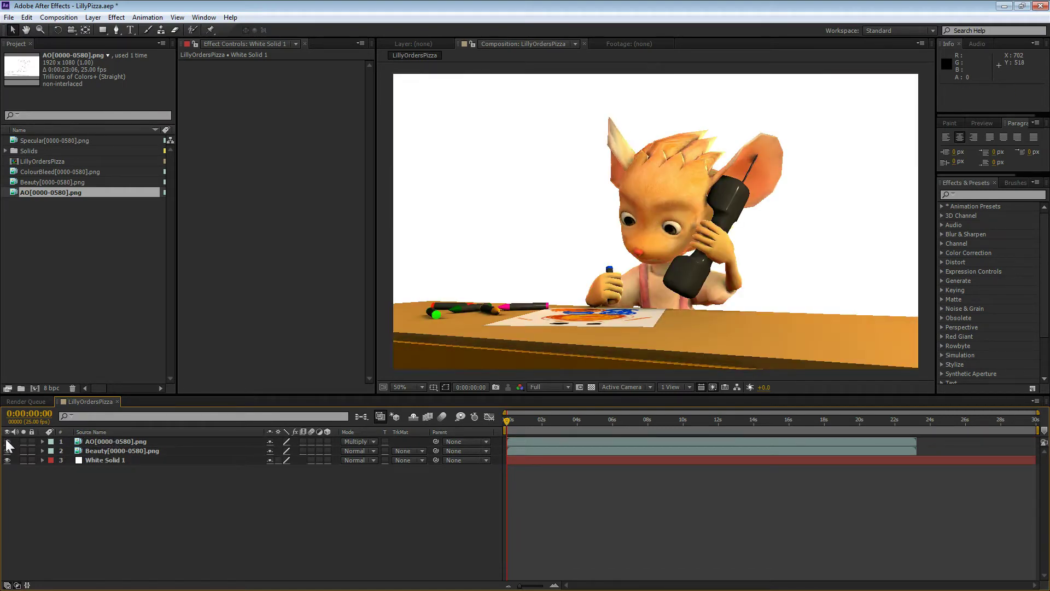
left_click(7, 441)
left_click(6, 440)
left_click(7, 440)
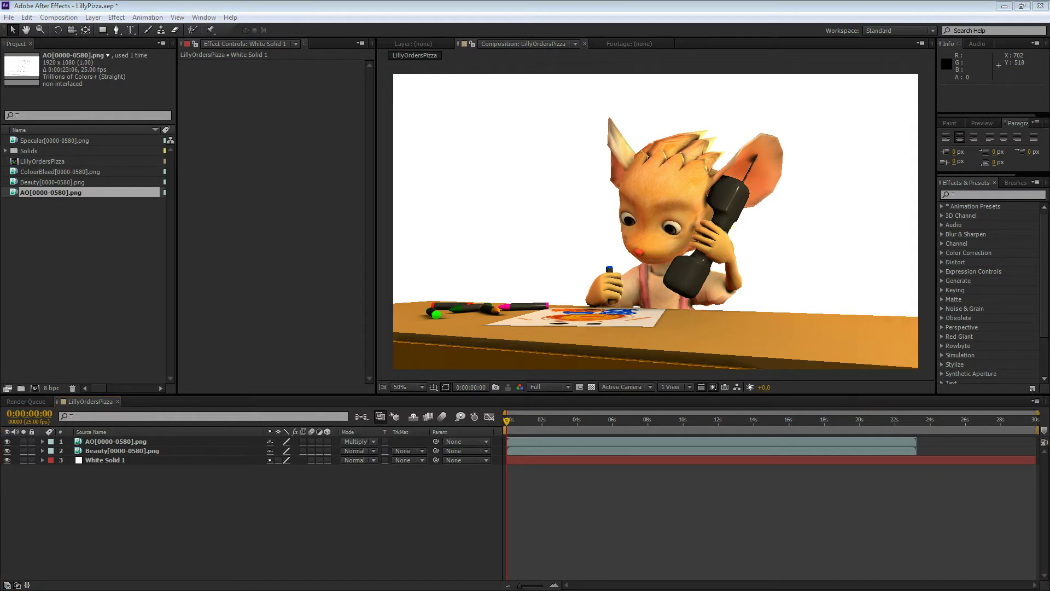
Step: End the work area at the footage's last frame, 0:00:23:05, and scrub back to 0:00:00:10
left_click(147, 294)
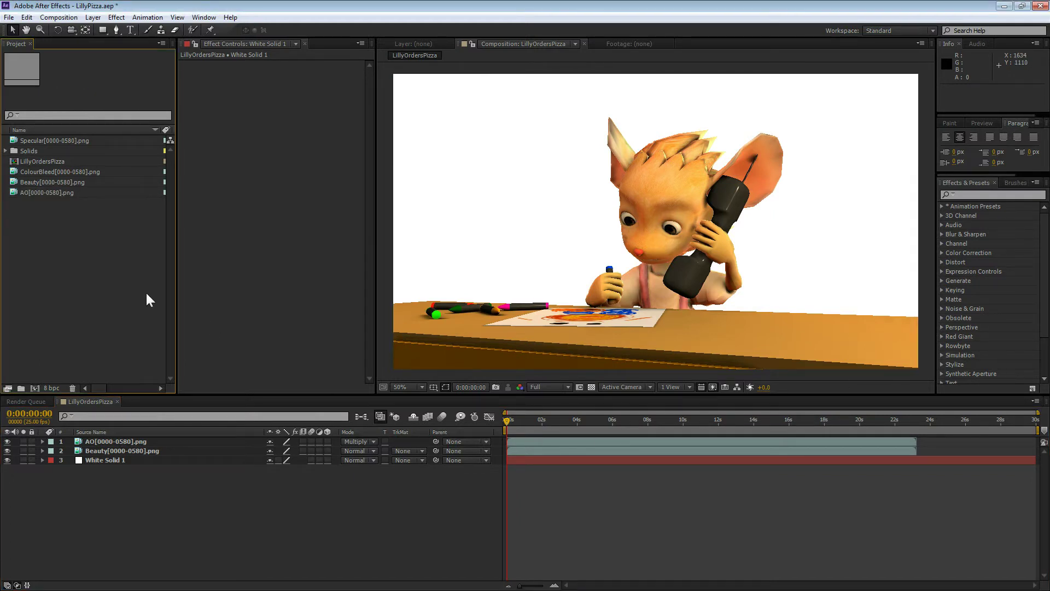
left_click(607, 521)
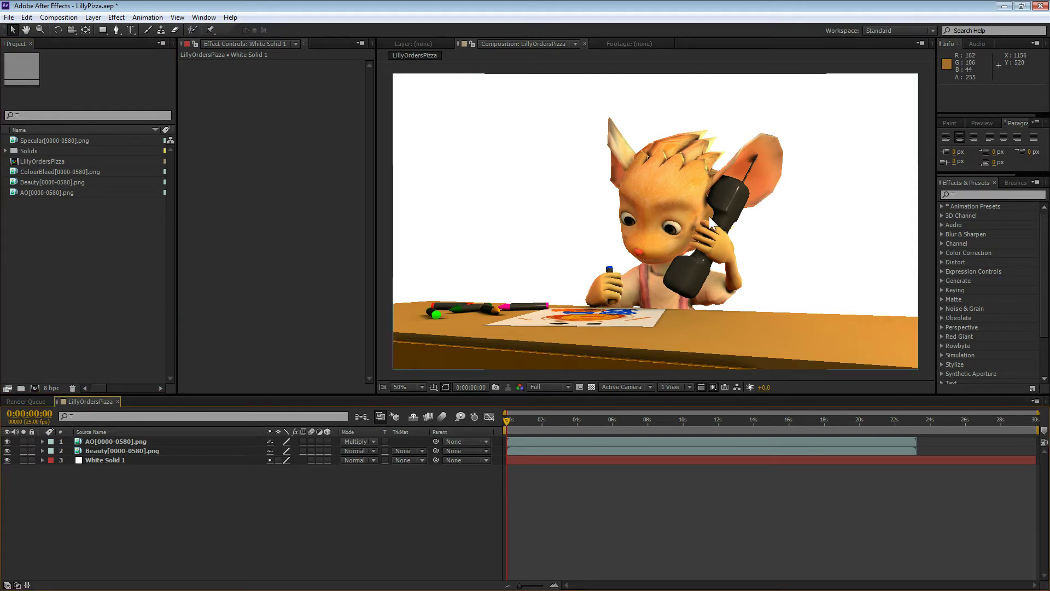
left_click_drag(516, 419, 910, 421)
key("n")
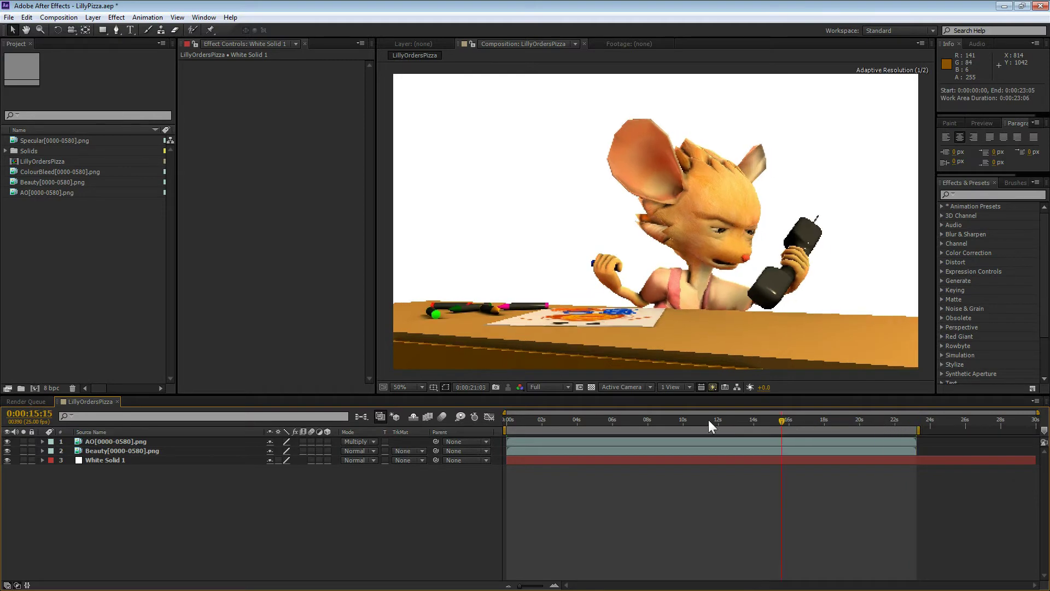
left_click_drag(708, 419, 513, 424)
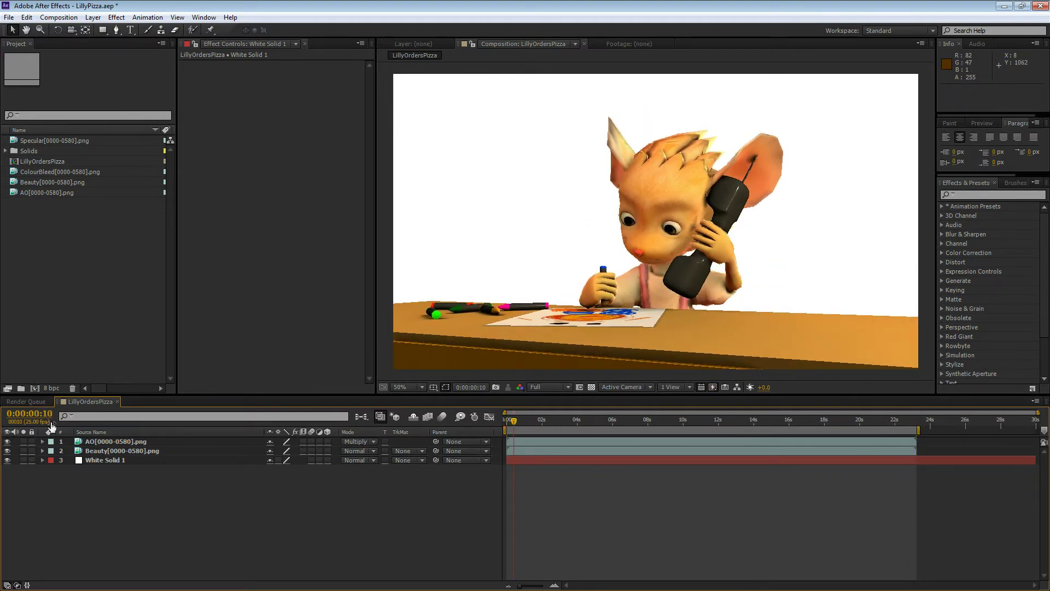
Step: Place the Specular sequence above the AO layer and set its blending mode to Add
left_click_drag(47, 137, 107, 438)
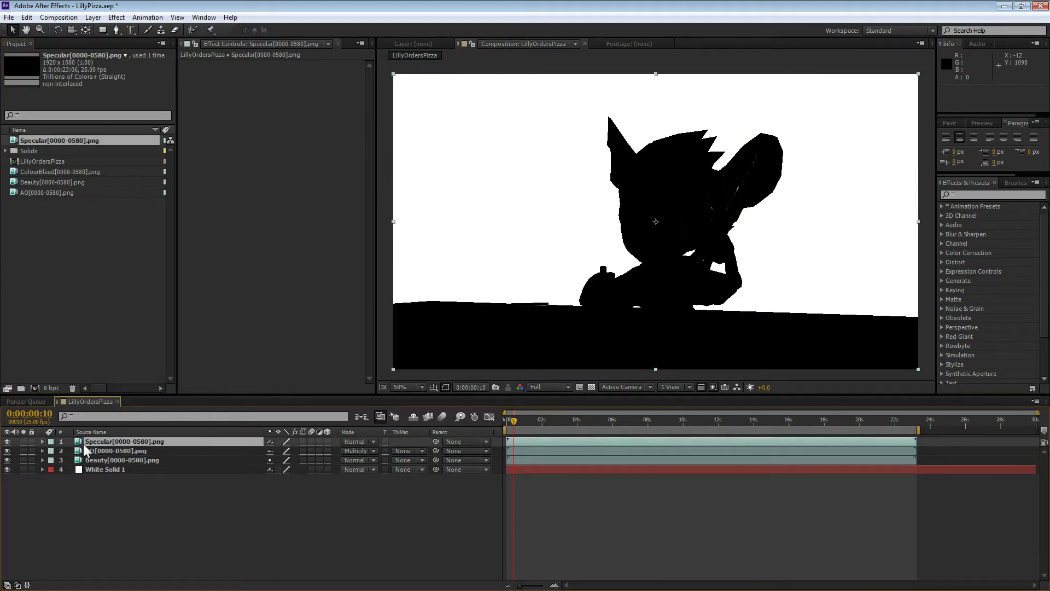
left_click(359, 441)
left_click(413, 224)
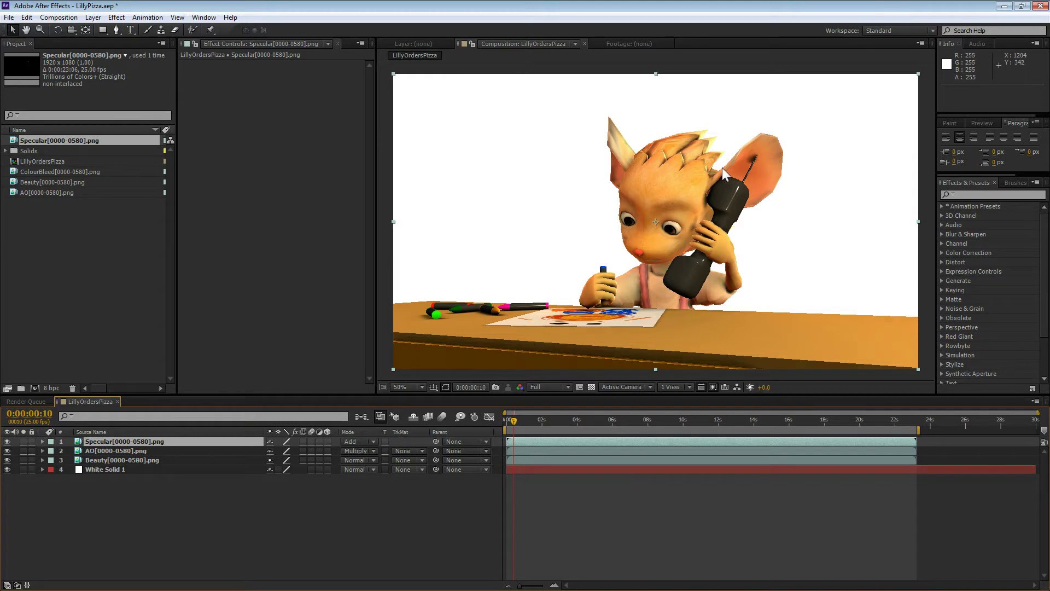
Step: Place the ColourBleed sequence at the top of the layer stack with the Add blending mode
left_click_drag(53, 171, 110, 441)
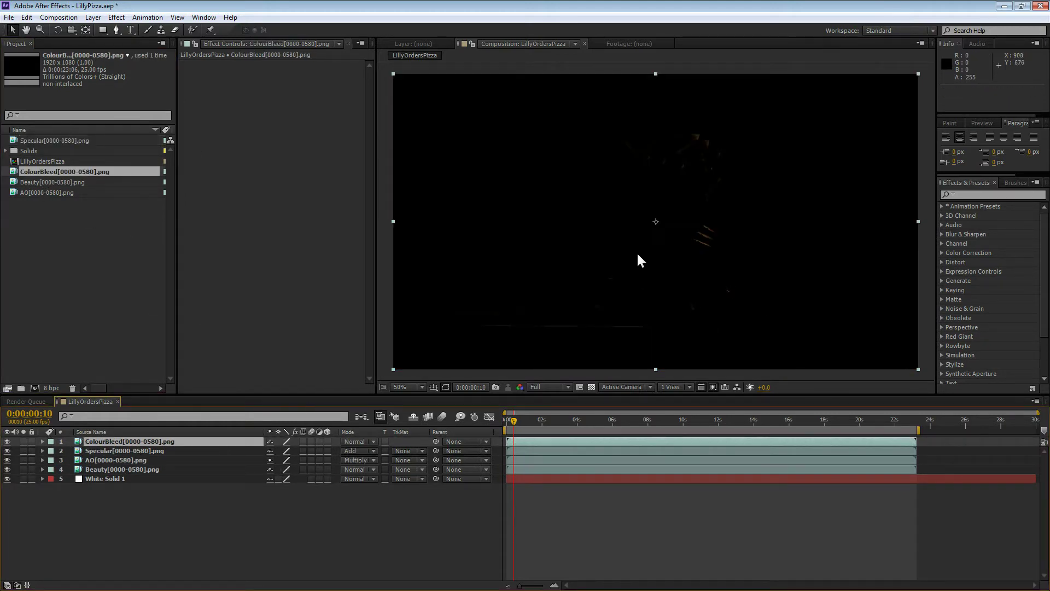
left_click(359, 441)
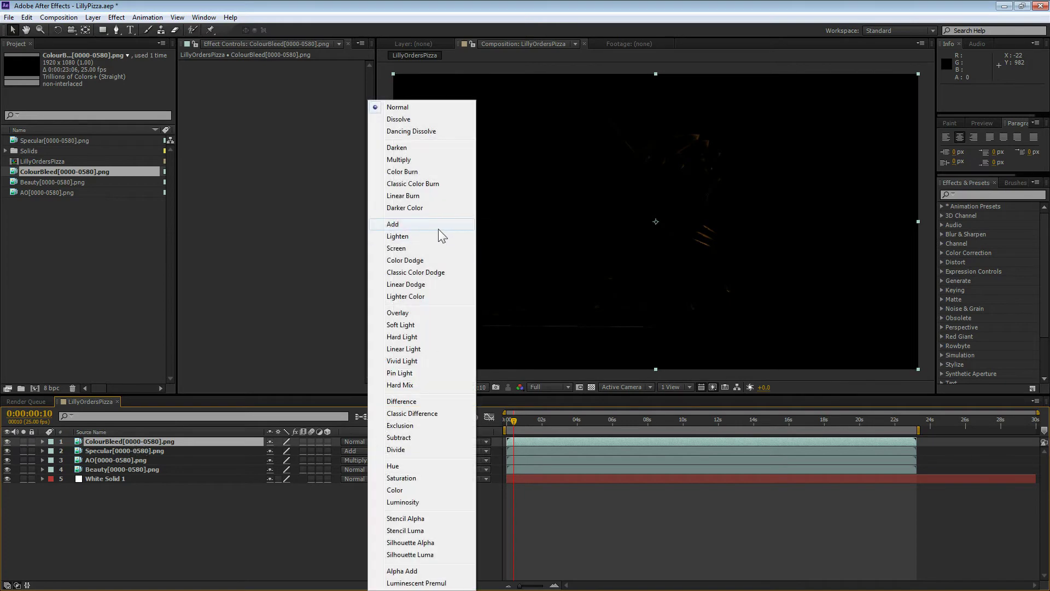
left_click(407, 222)
Step: Find the Curves effect and apply it to the ColourBleed layer
left_click(970, 194)
type("c")
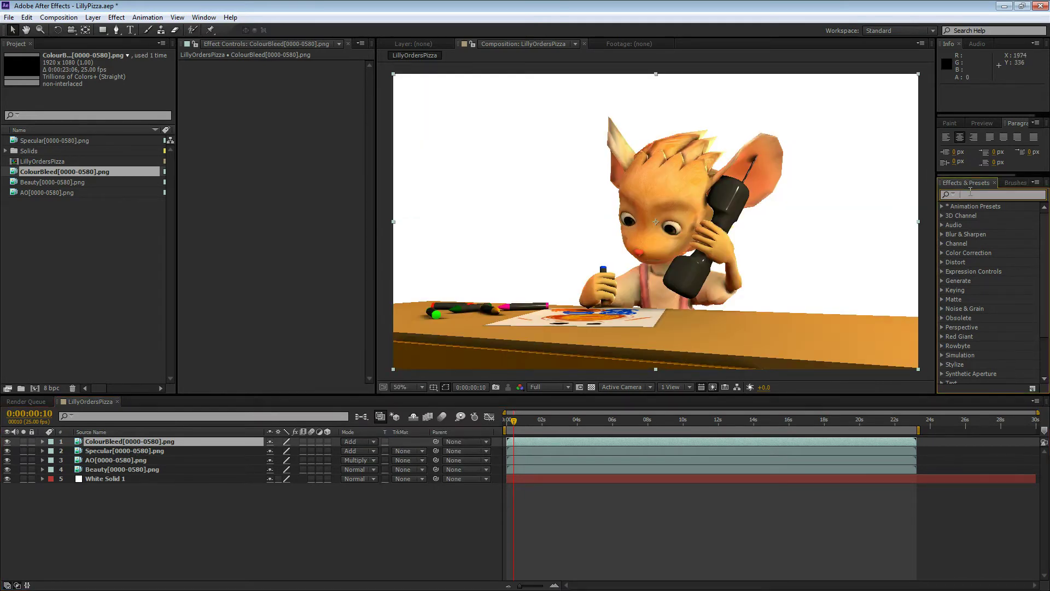
type("urv")
left_click_drag(978, 240, 523, 442)
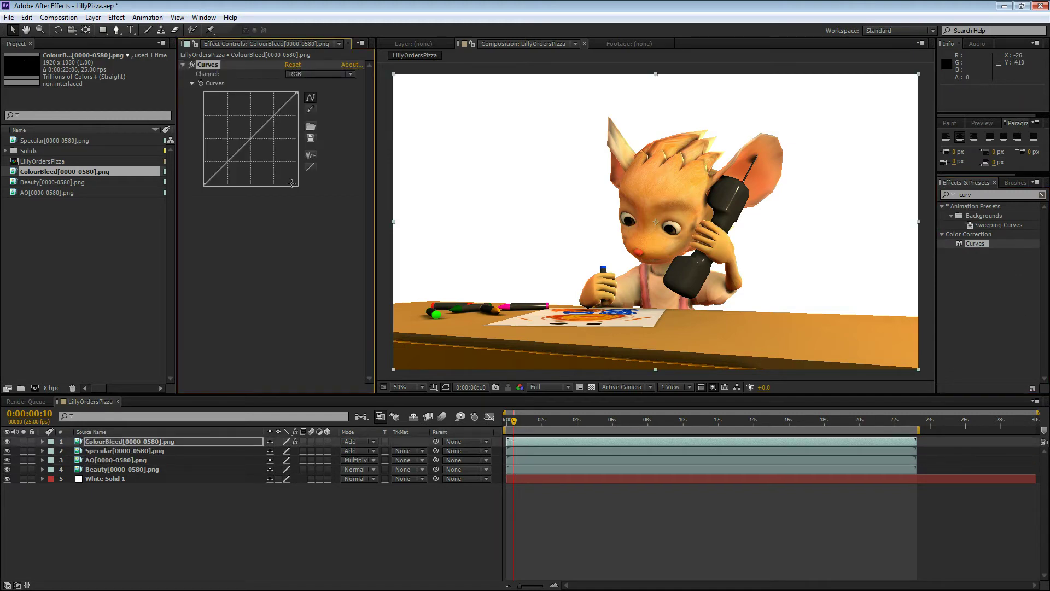
Step: Raise the ColourBleed curve's midtones, and add a Curves effect with raised RGB midtones to the Specular layer
left_click_drag(255, 134, 236, 109)
left_click(564, 451)
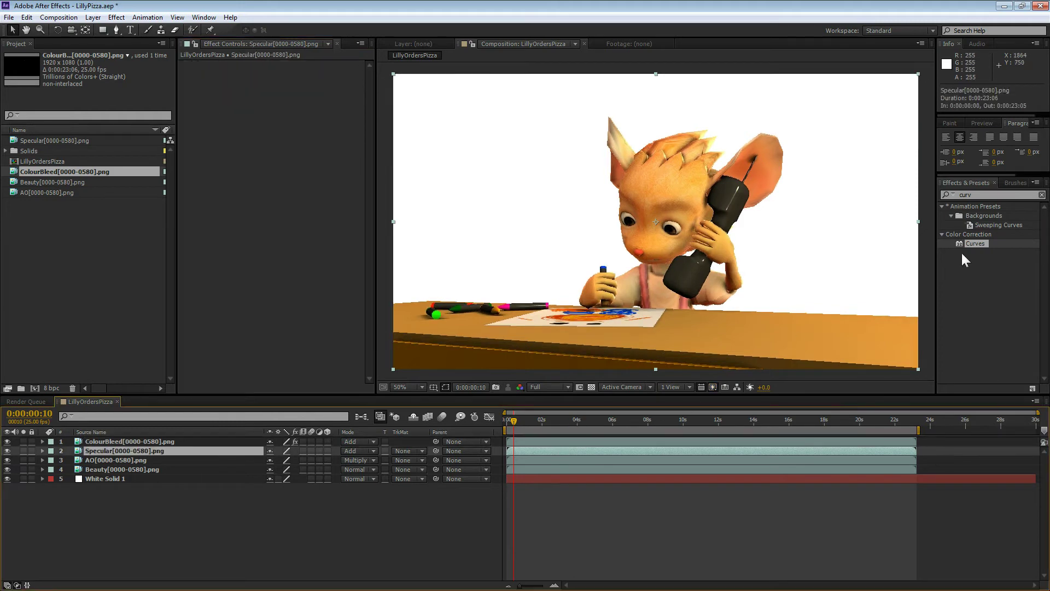
left_click_drag(975, 243, 534, 448)
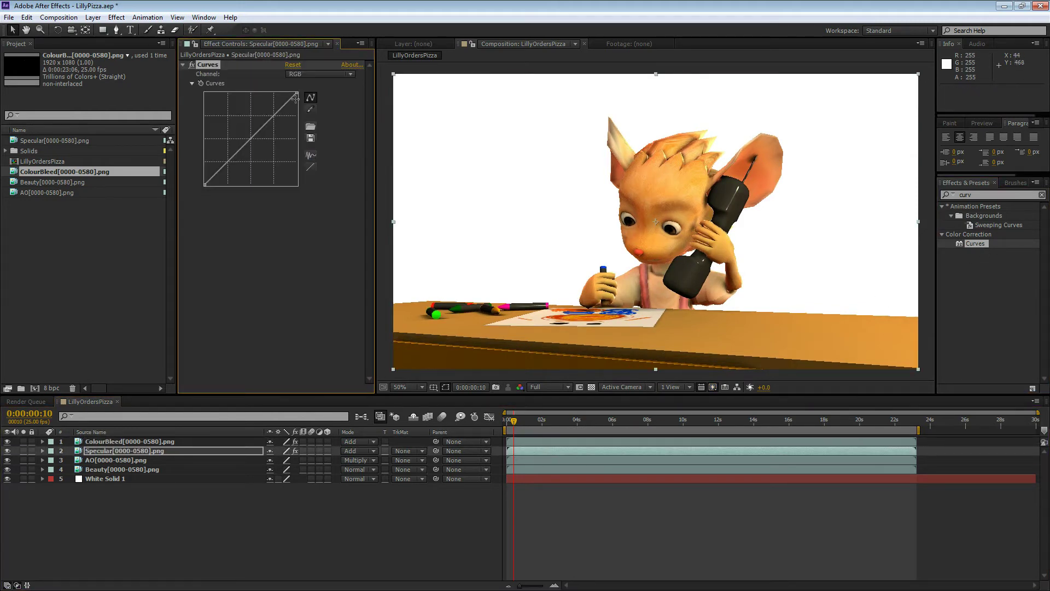
left_click_drag(258, 139, 239, 127)
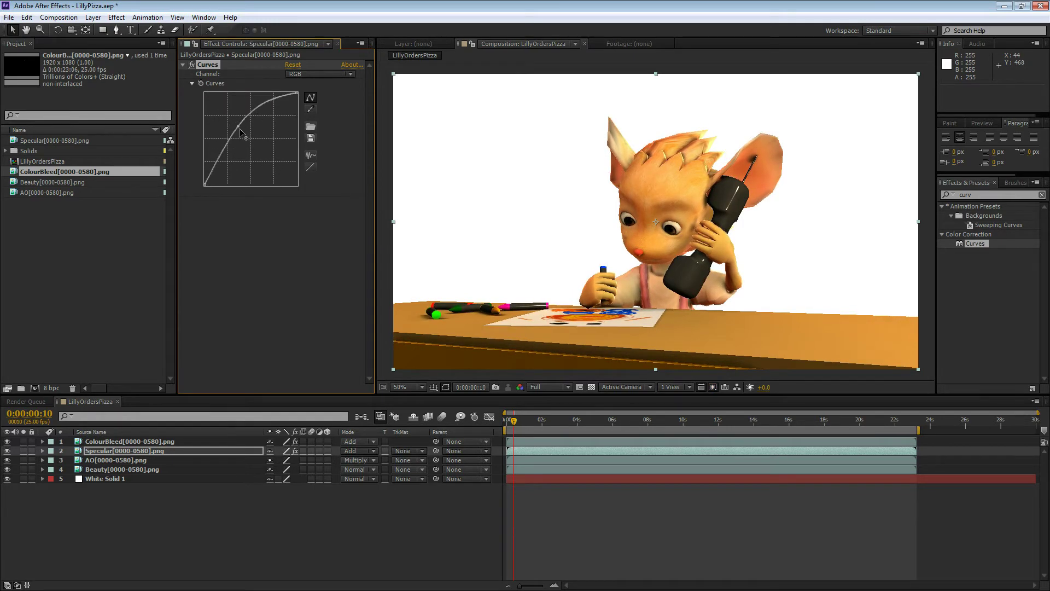
Step: Raise the midtones of the Red channel curve on the Specular layer
left_click(320, 74)
left_click(310, 97)
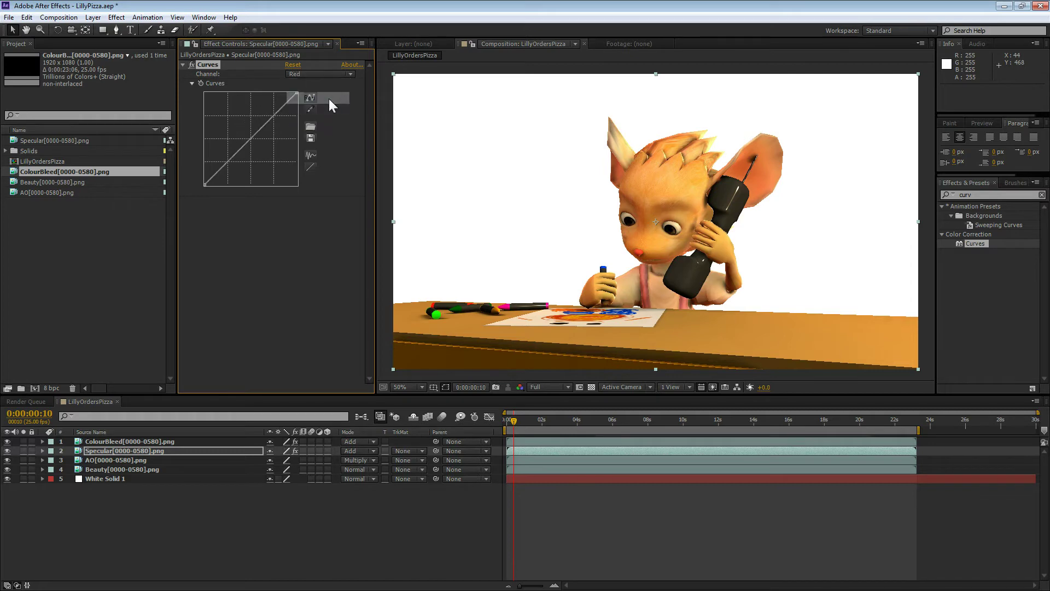
left_click(301, 75)
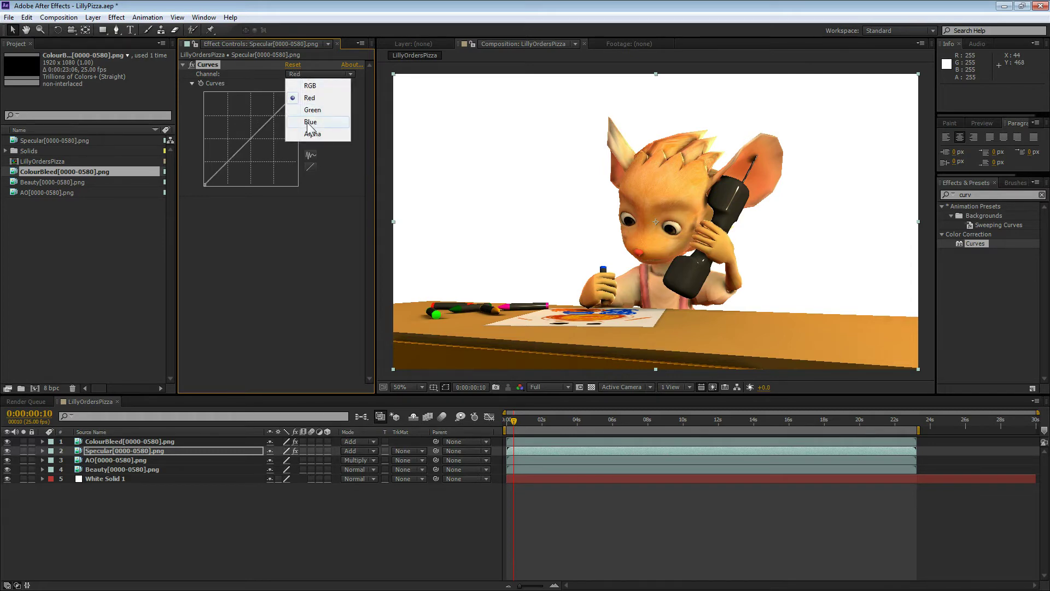
left_click(310, 121)
mouse_move(252, 141)
left_mouse_down()
mouse_move(267, 165)
mouse_move(239, 131)
left_mouse_up()
left_click(301, 74)
left_click(298, 96)
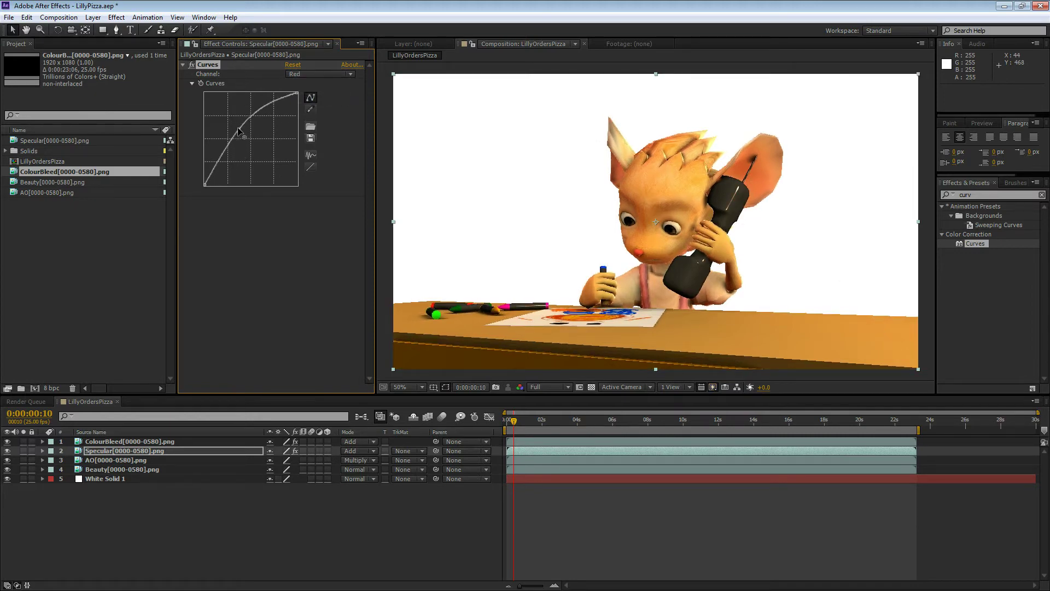
Step: Apply Curves to the Beauty layer and slightly adjust its RGB curve with shadow, midtone and highlight points
left_click(147, 460)
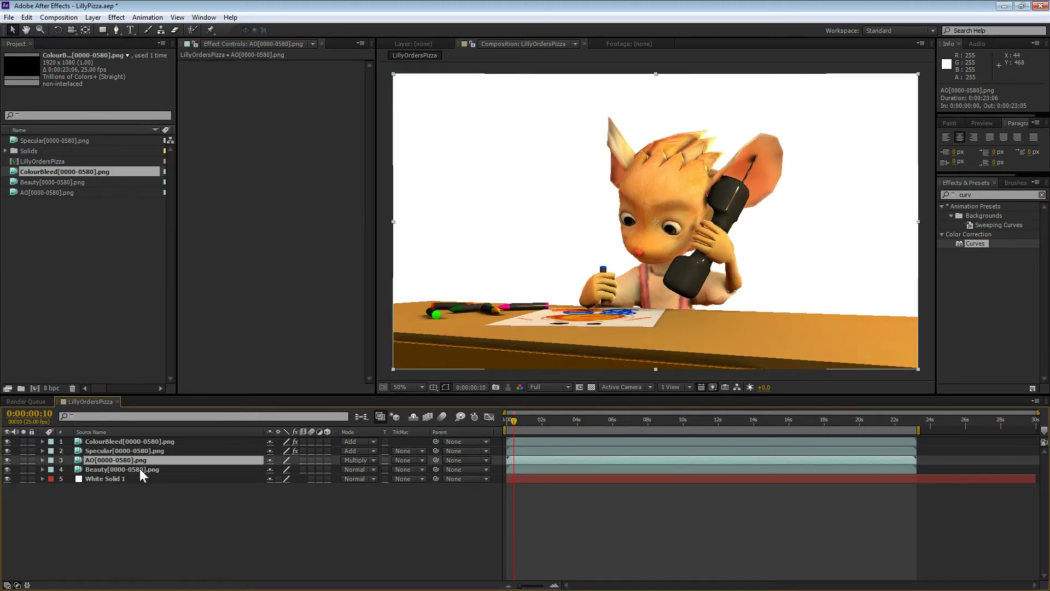
left_click(139, 468)
mouse_move(971, 241)
left_mouse_down()
mouse_move(698, 444)
mouse_move(965, 280)
mouse_move(968, 268)
mouse_move(662, 468)
left_mouse_up()
left_click_drag(247, 144, 276, 119)
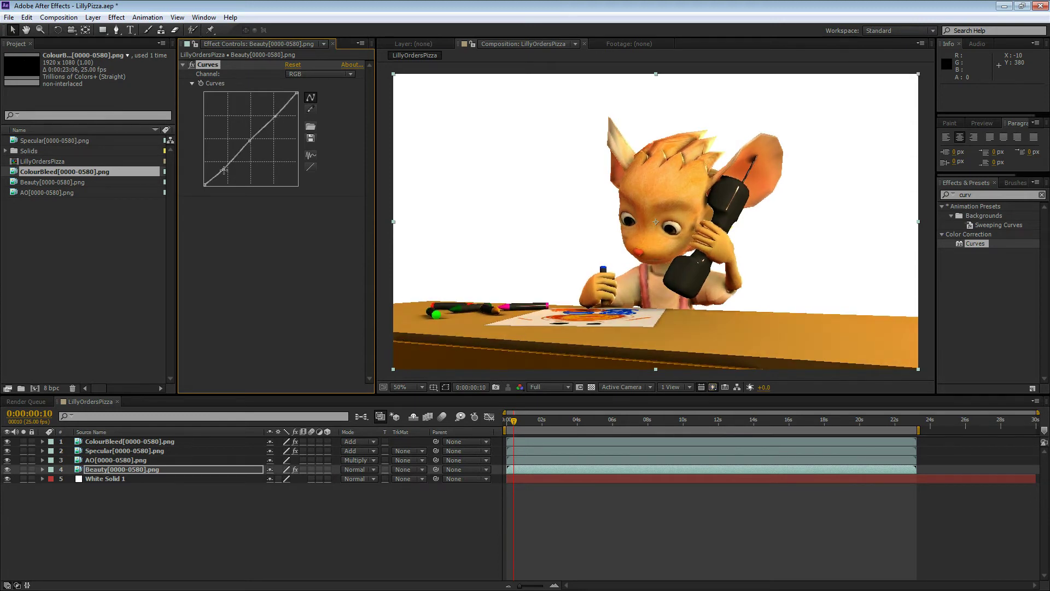
left_click_drag(224, 169, 223, 168)
left_click(301, 75)
left_click(567, 533)
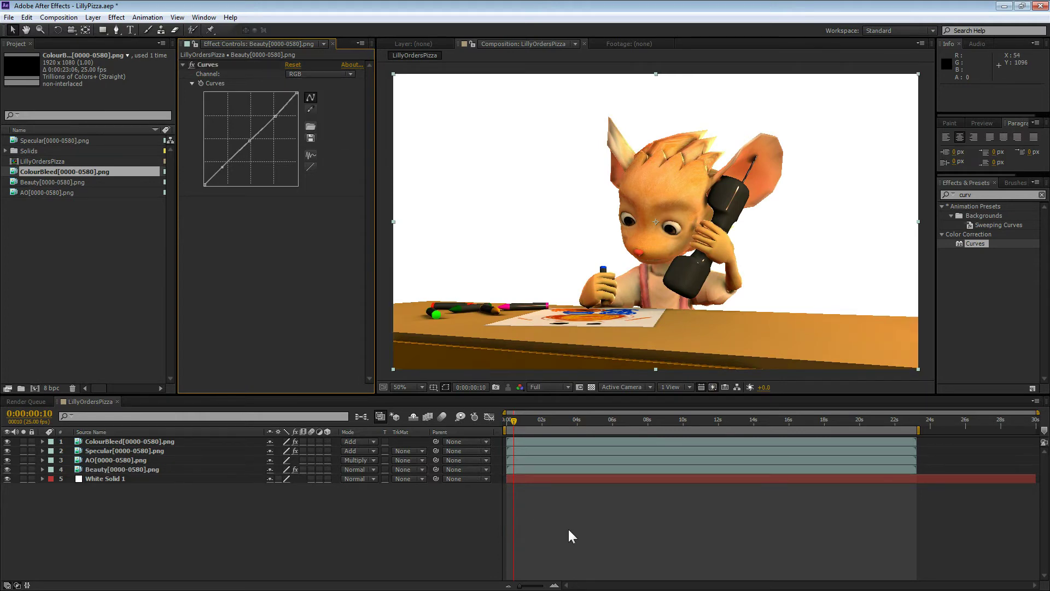
left_click(559, 469)
left_click(116, 441)
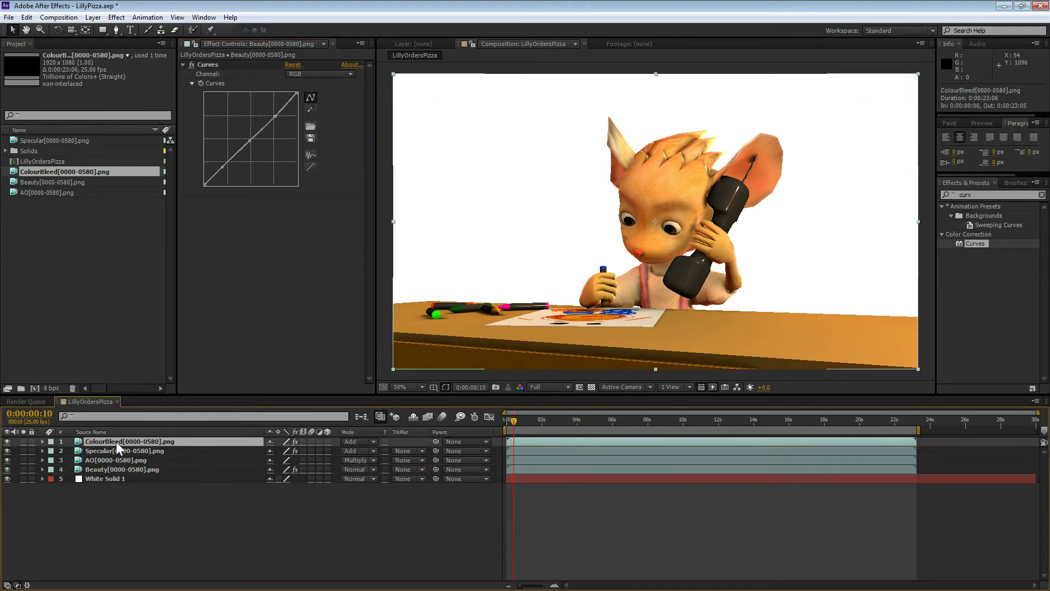
Step: Create a new composition named BASECOMP with the HDTV 1080 25 preset and a 0:00:30:00 duration
left_click(44, 162)
left_click(65, 225)
right_click(64, 225)
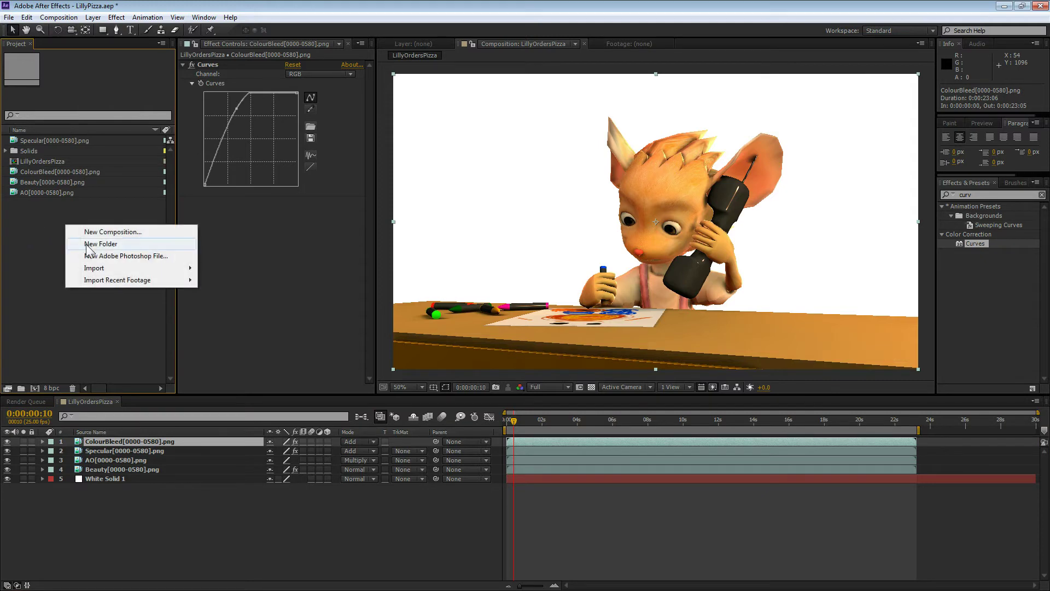
left_click(93, 231)
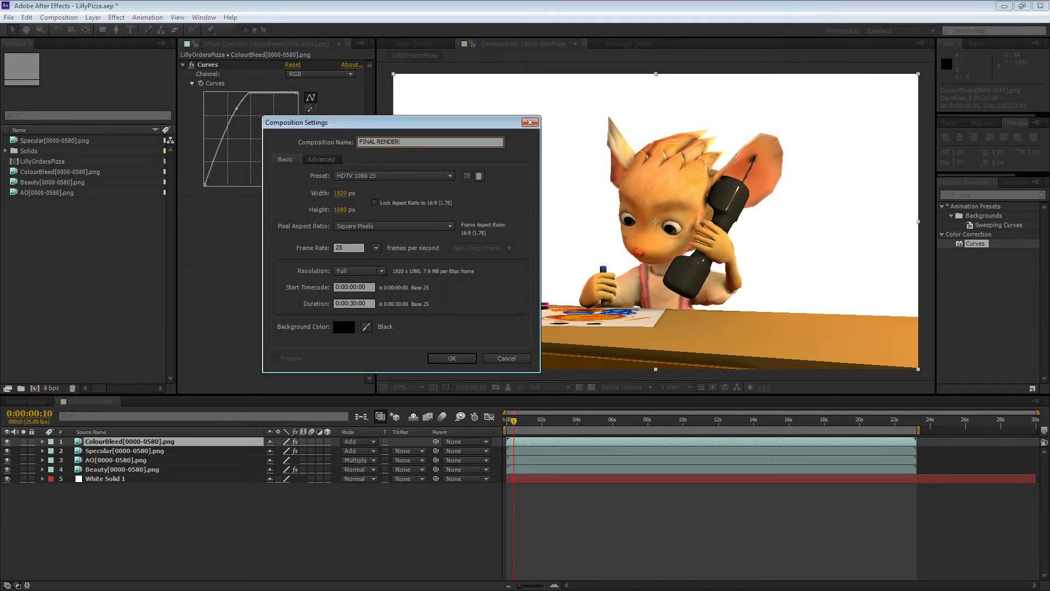
key("ctrl+a")
type("BASECOMP")
key("Return")
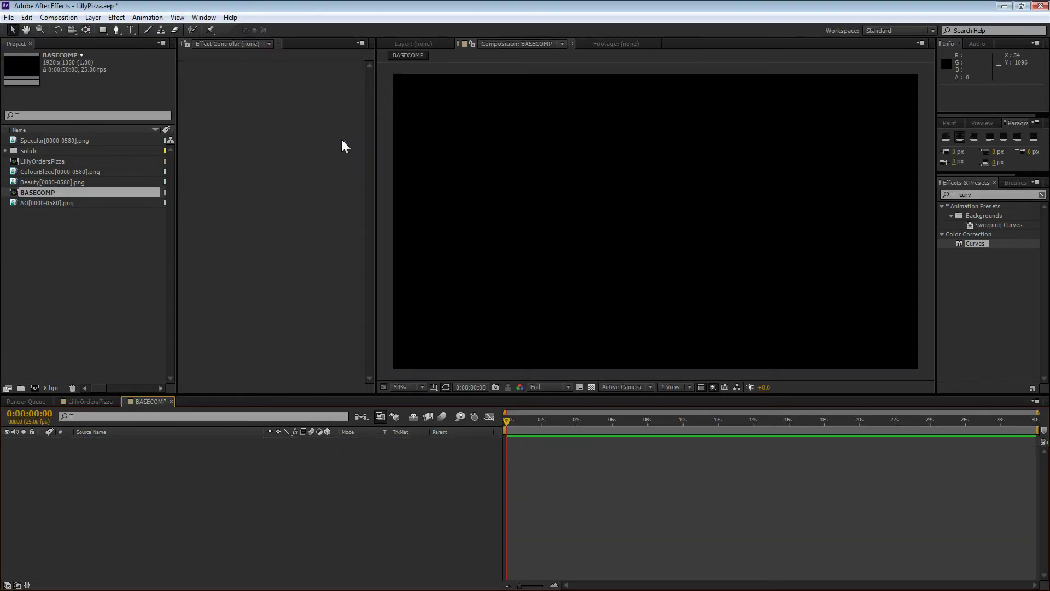
Step: Nest the LillyOrdersPizza composition in BASECOMP and place the Beauty sequence above it
left_click_drag(48, 164, 142, 519)
left_click(619, 470)
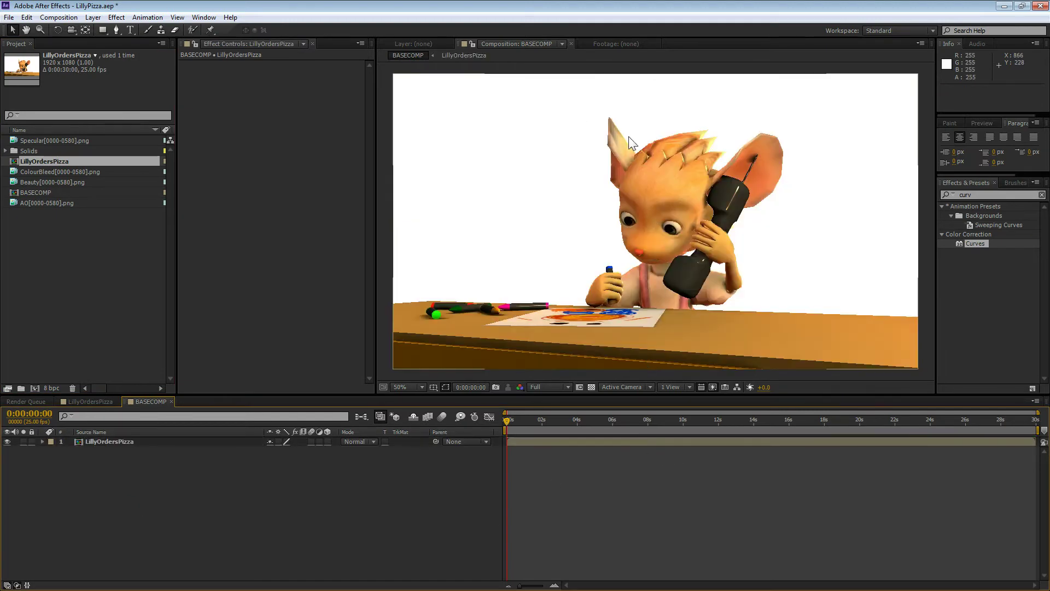
left_click(30, 182)
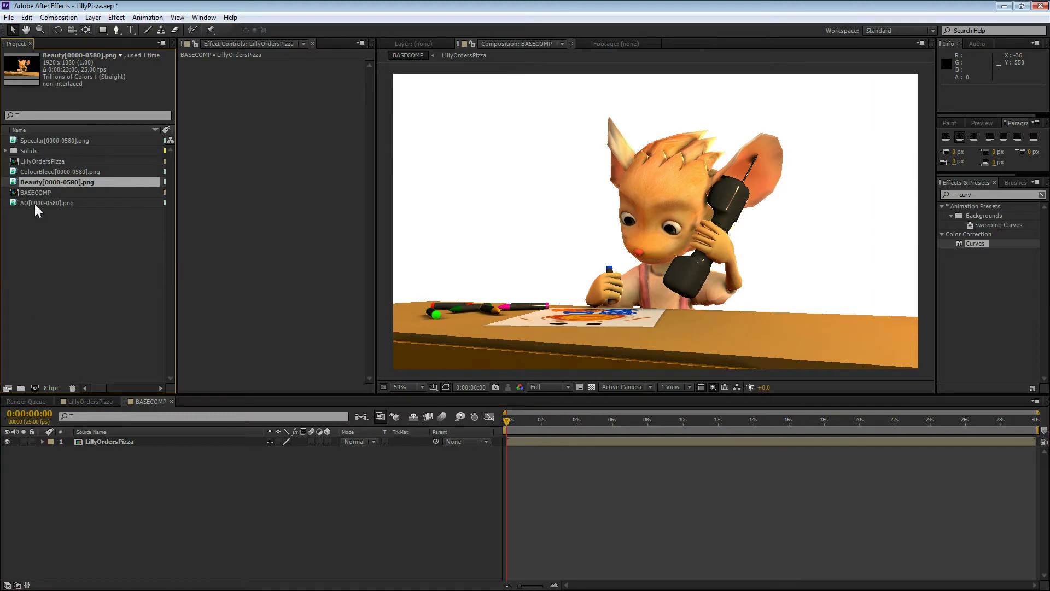
left_click_drag(32, 187, 86, 440)
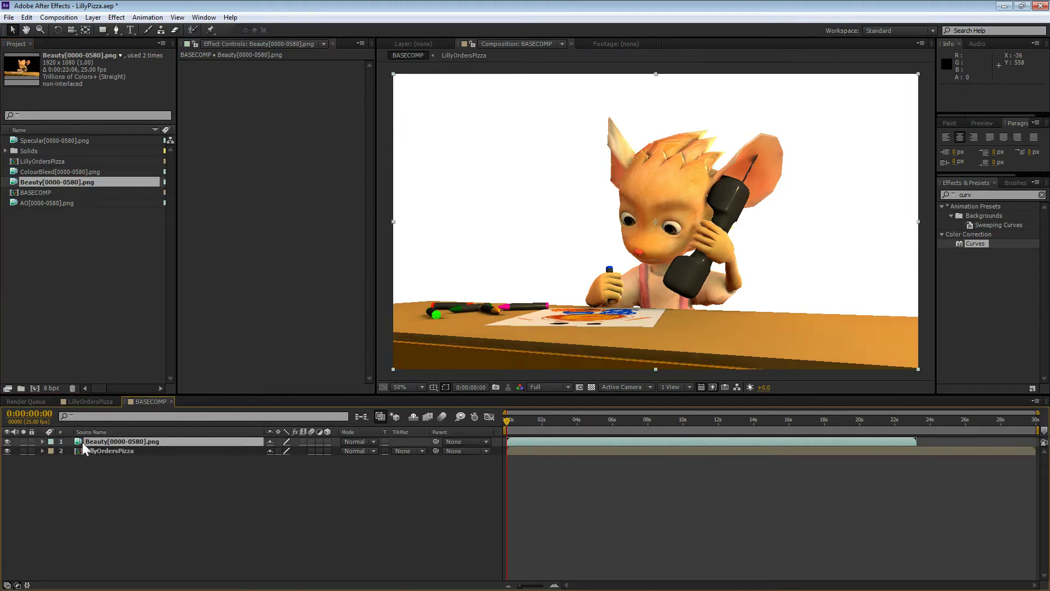
Step: Set the LillyOrdersPizza layer's track matte to the Beauty layer's alpha and check the cut-out against the transparency grid
left_click(360, 449)
left_click(336, 451)
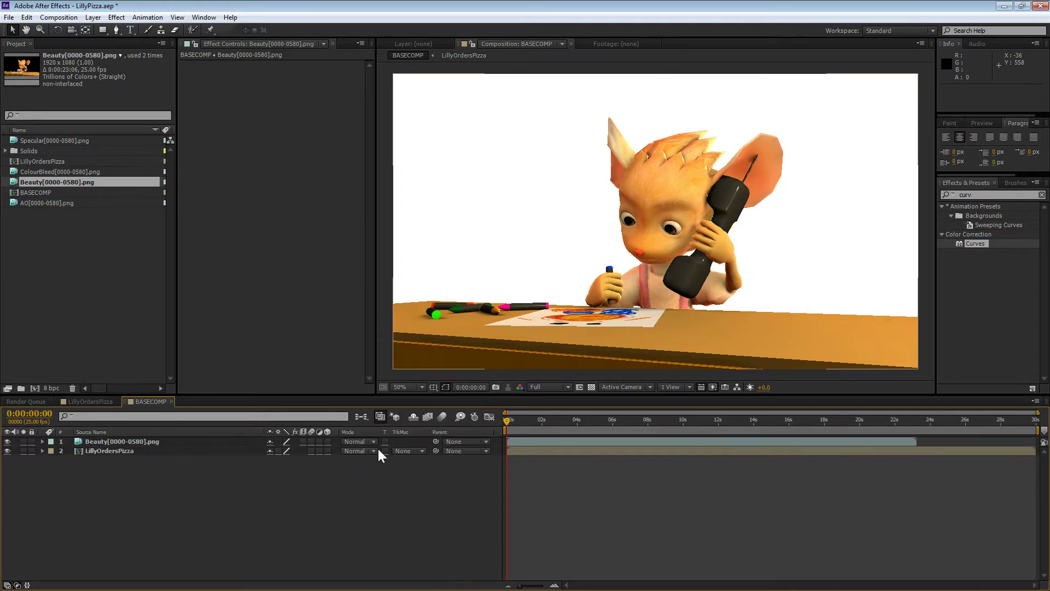
left_click(414, 451)
left_click(479, 477)
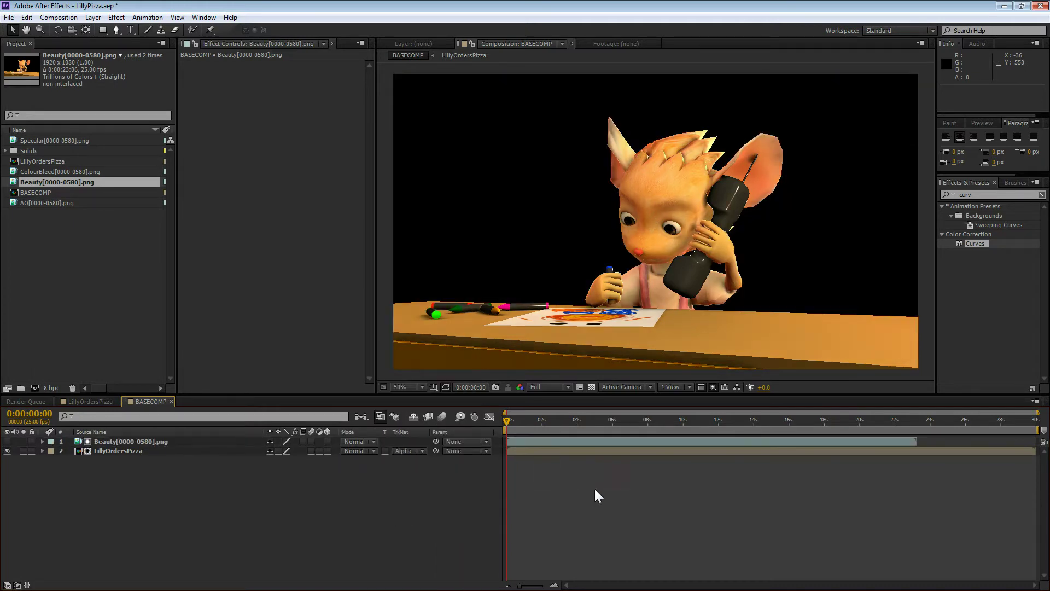
left_click(591, 387)
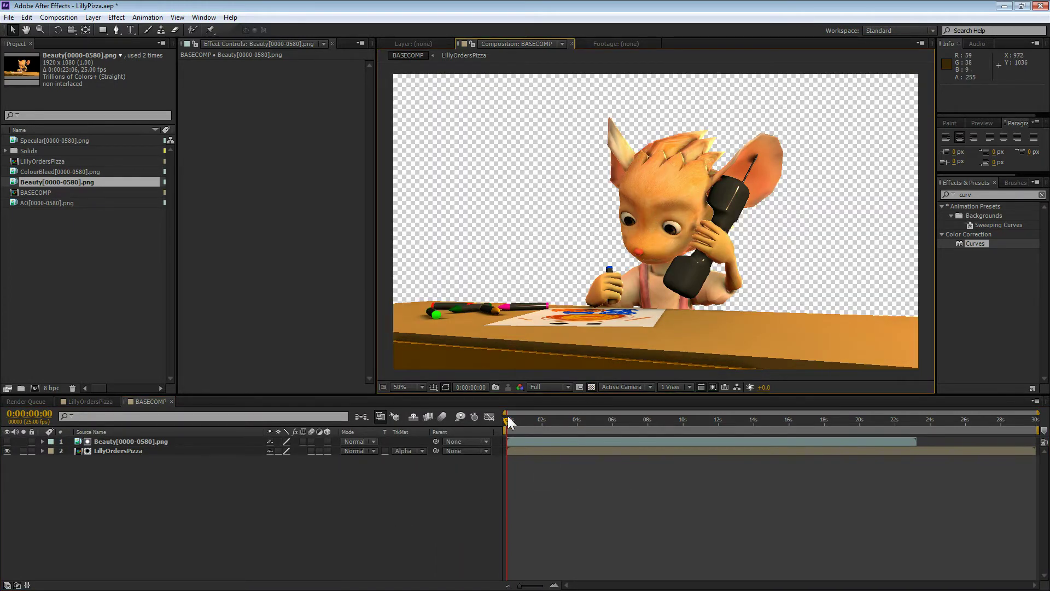
left_click(591, 388)
Step: Create a full-frame orange solid with colour FF9600 and move it beneath the LillyOrdersPizza layer
key("ctrl+y")
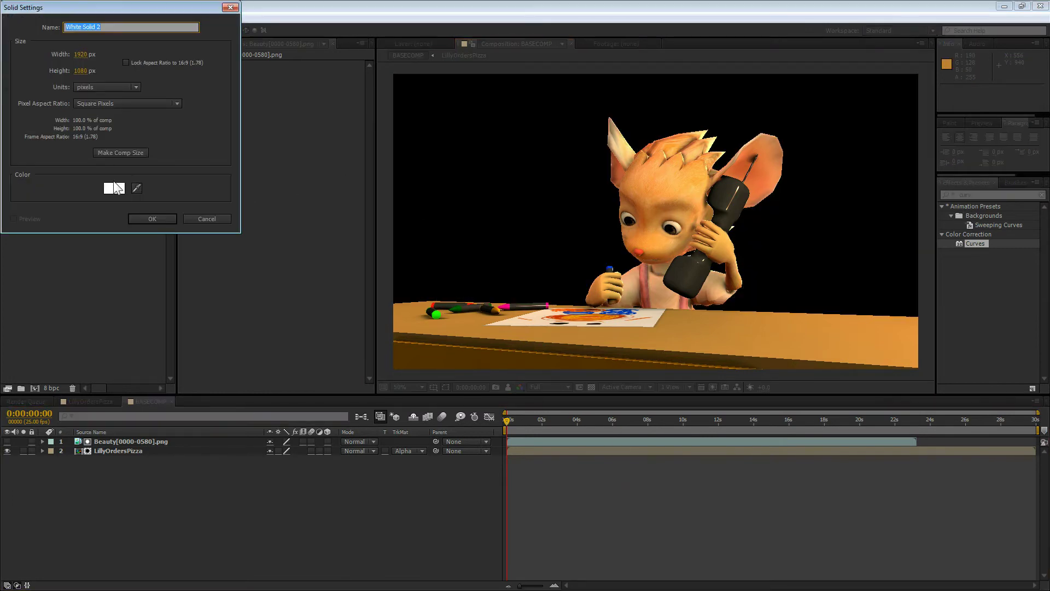
left_click(113, 188)
left_click(148, 25)
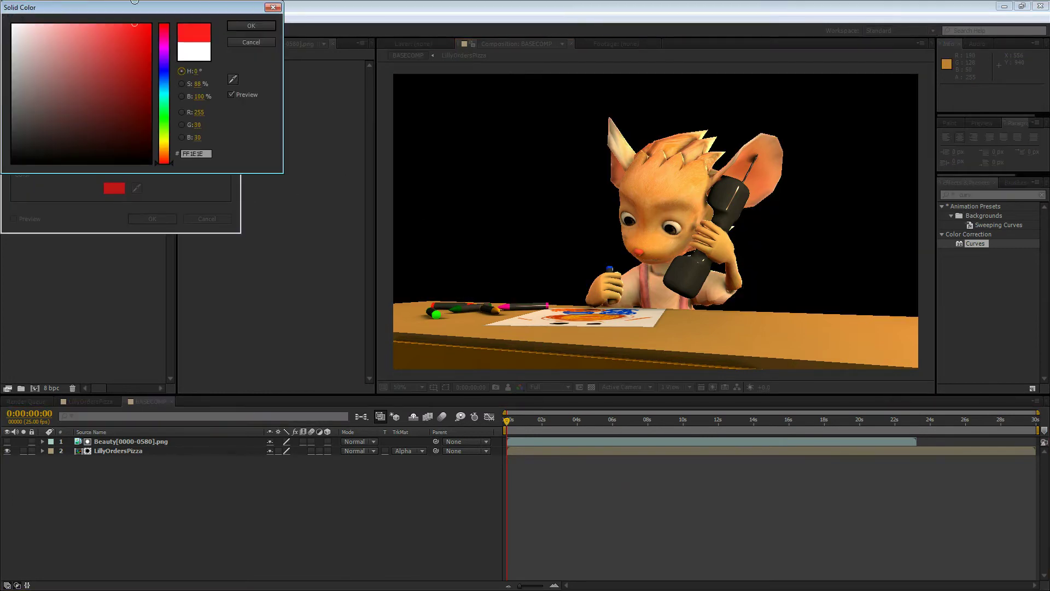
mouse_move(164, 160)
left_mouse_down()
mouse_move(164, 149)
mouse_move(164, 159)
left_mouse_up()
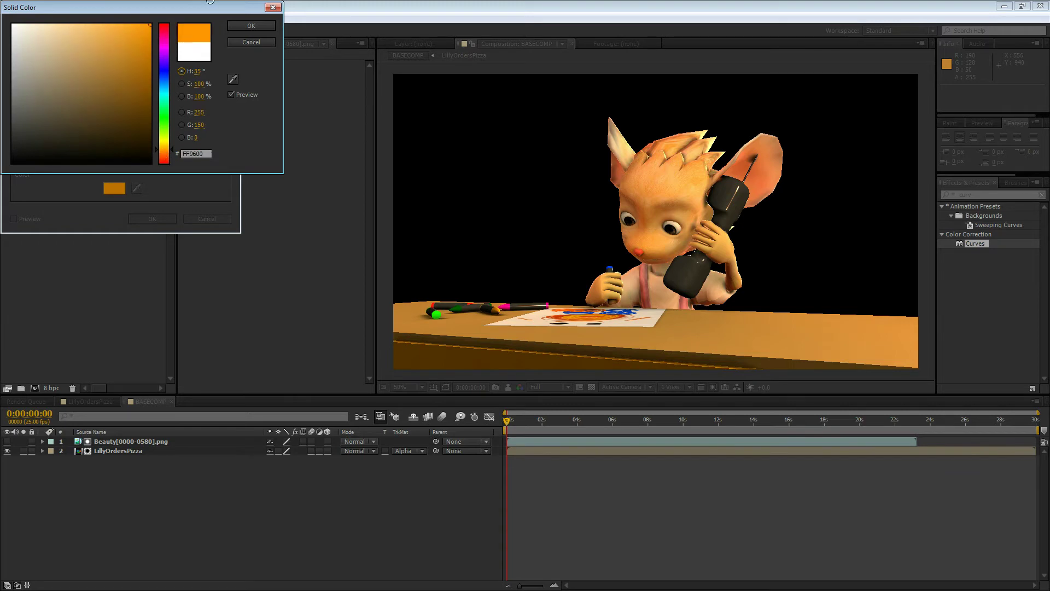
left_click(251, 25)
key("Return")
left_click_drag(171, 441, 136, 482)
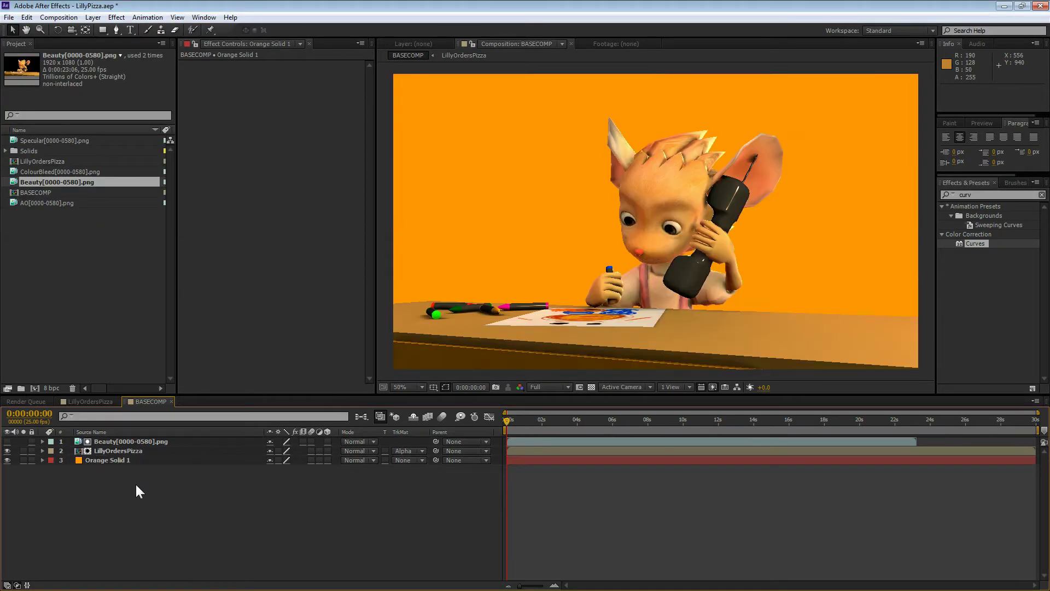
Step: Create a deep orange solid with colour 954A00 and place it directly beneath the LillyOrdersPizza layer
left_click(103, 460)
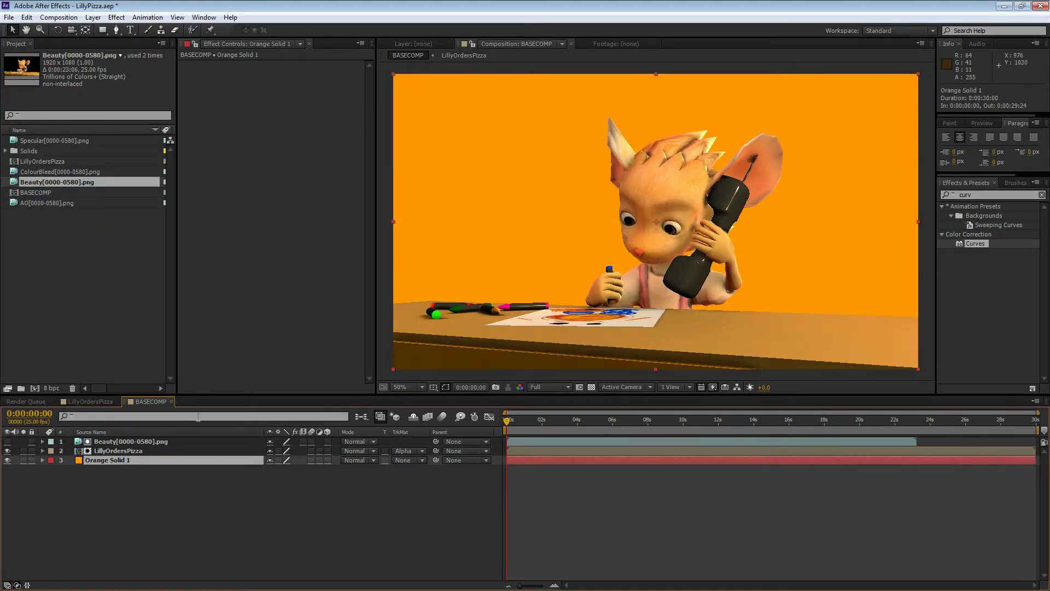
key("ctrl+y")
left_click(114, 188)
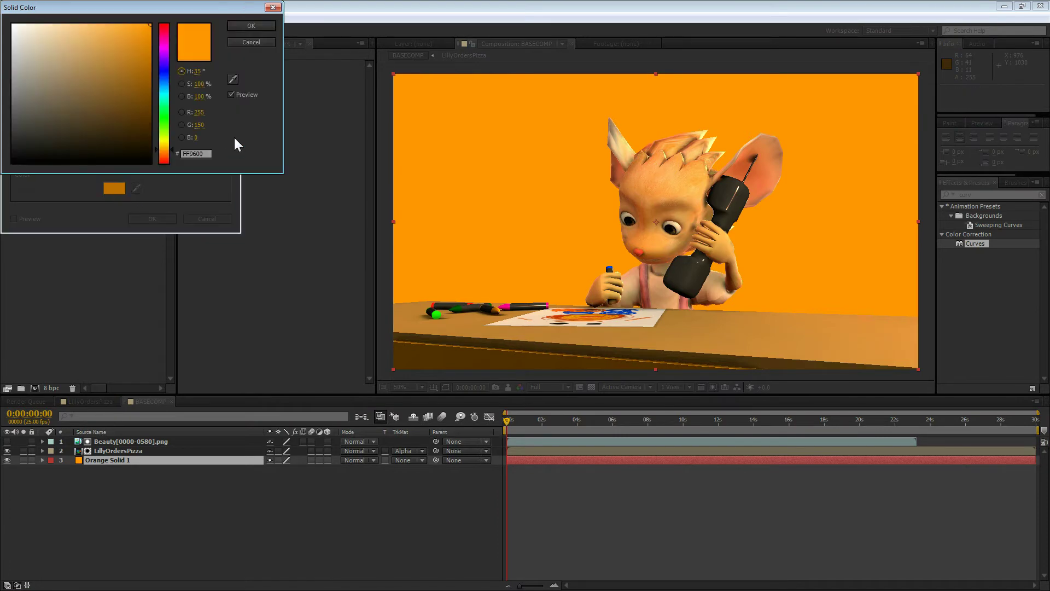
left_click(154, 79)
left_click_drag(164, 101, 158, 152)
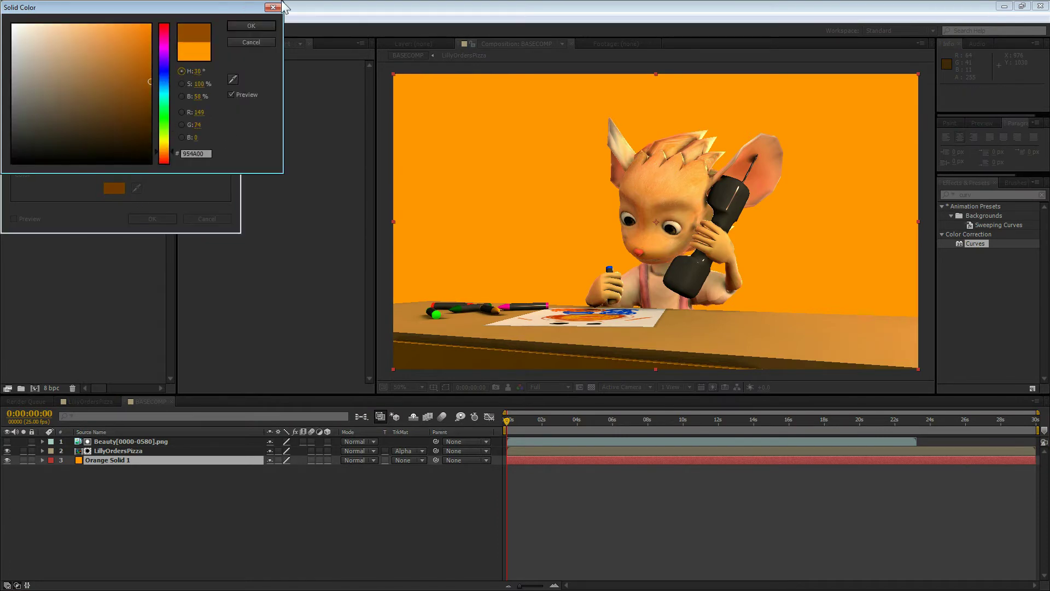
left_click(255, 27)
left_click(152, 218)
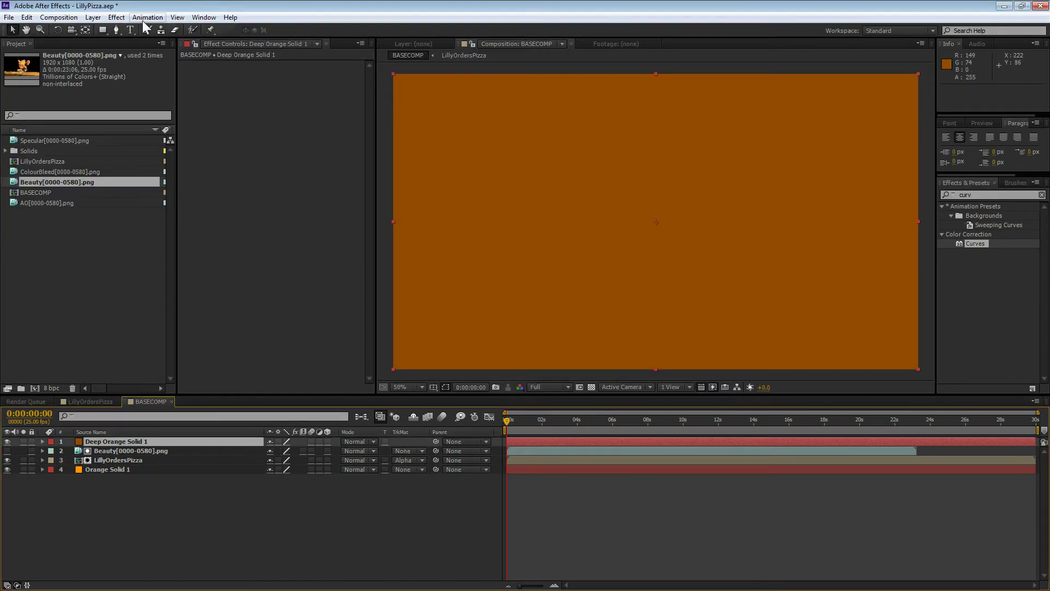
left_click_drag(146, 440, 140, 461)
Step: Draw a wide rectangular mask over the lower part of the deep orange solid and feather it by 592 pixels
key("g")
key("comma")
key("q")
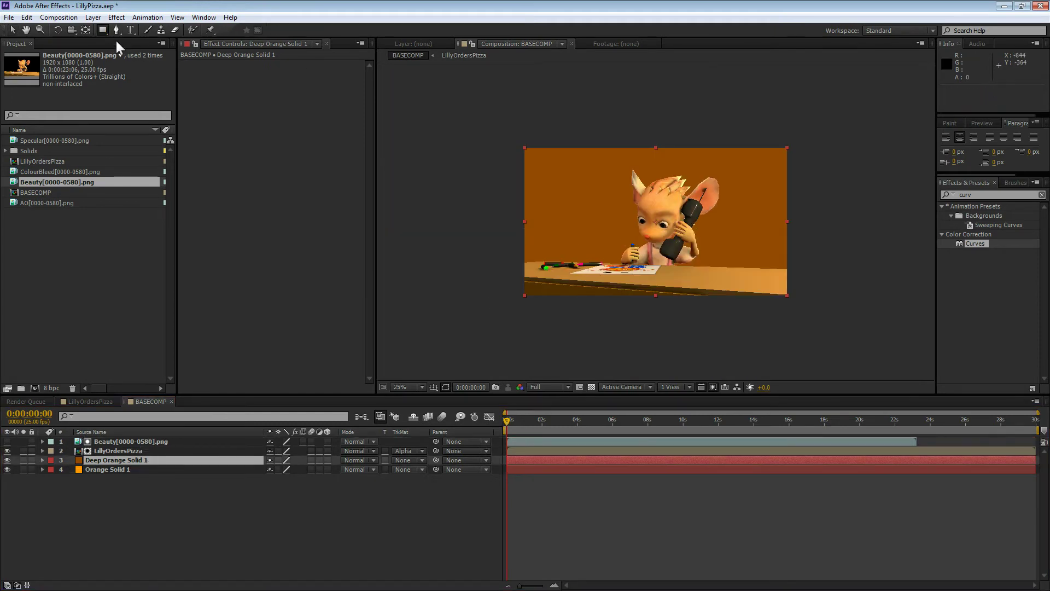
mouse_move(418, 368)
left_mouse_down()
mouse_move(890, 300)
mouse_move(891, 235)
left_mouse_up()
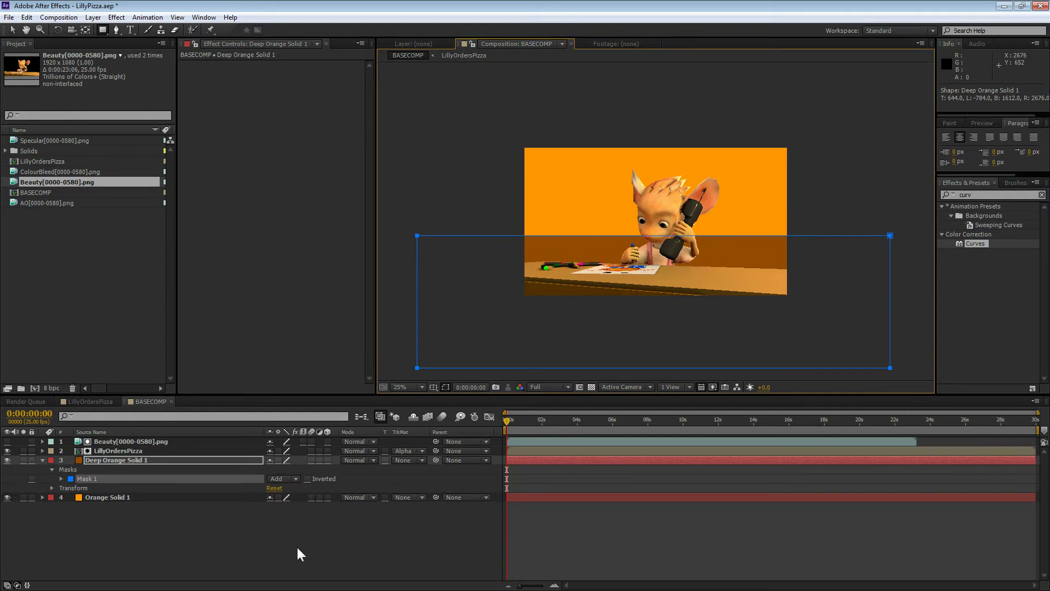
key("m")
key("m")
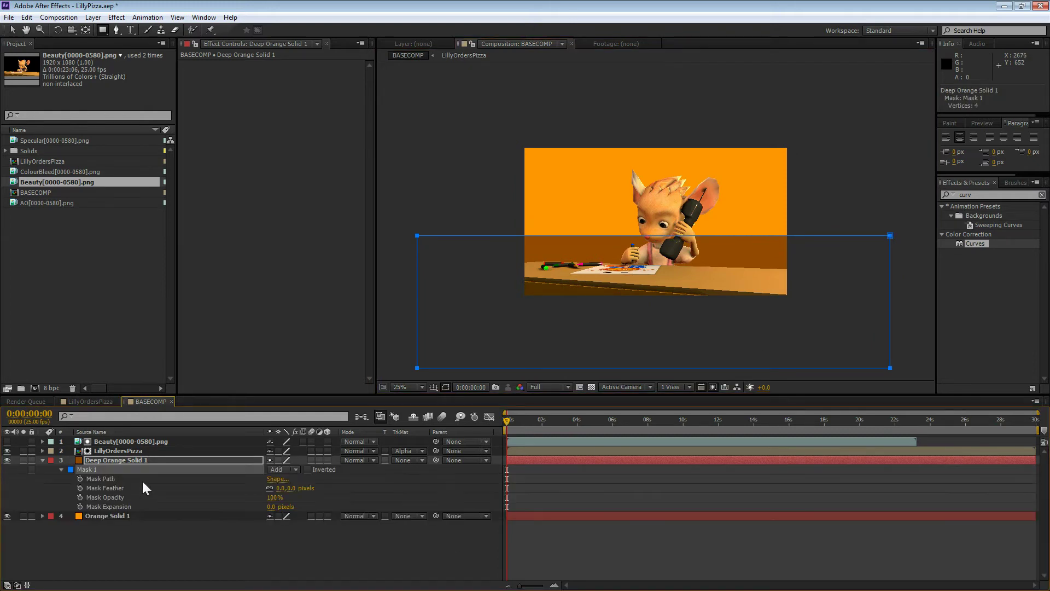
left_click_drag(292, 491, 570, 439)
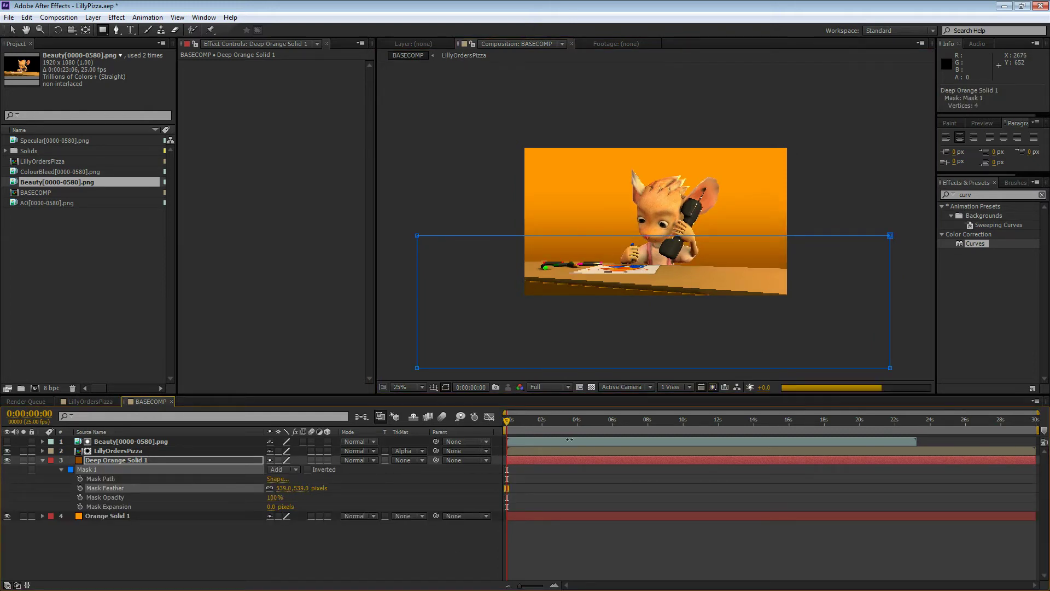
key("period")
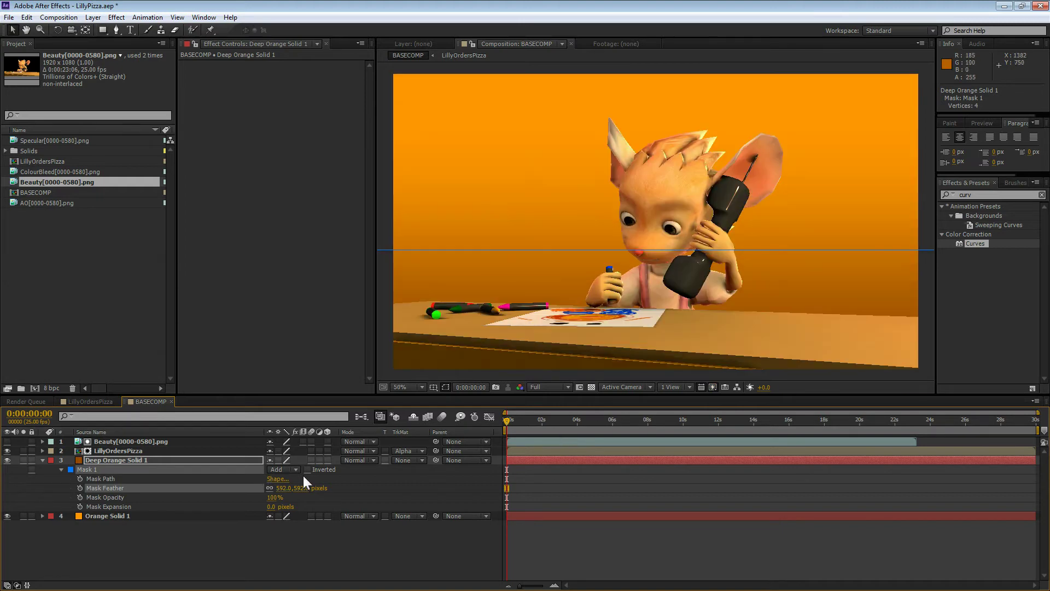
Step: Slant the mask's upper edge by raising its left corner and lowering its right corner beyond the frame
key("w")
key("comma")
key("v")
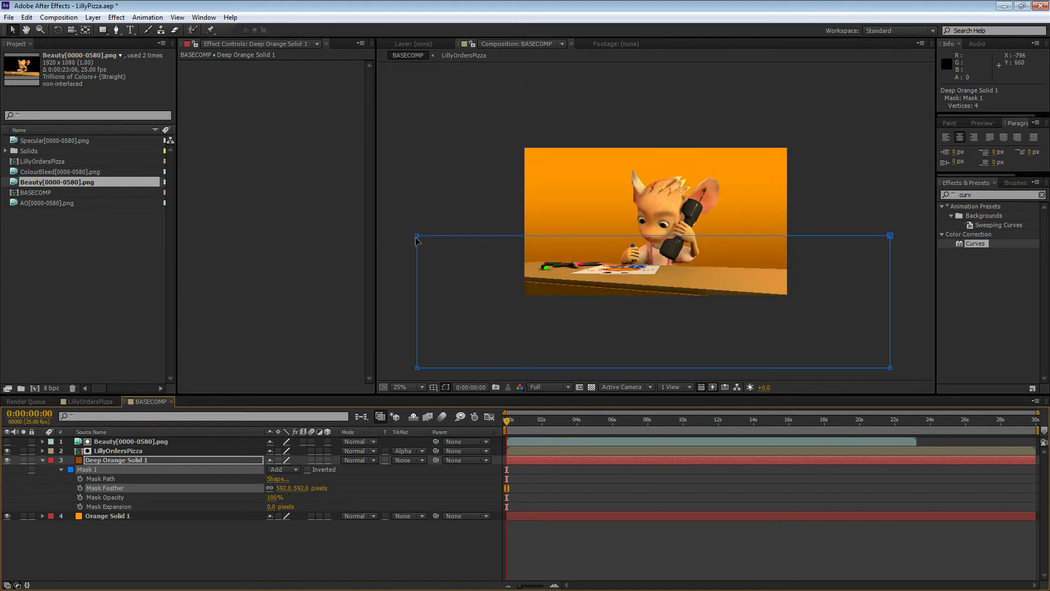
left_click_drag(418, 233, 421, 192)
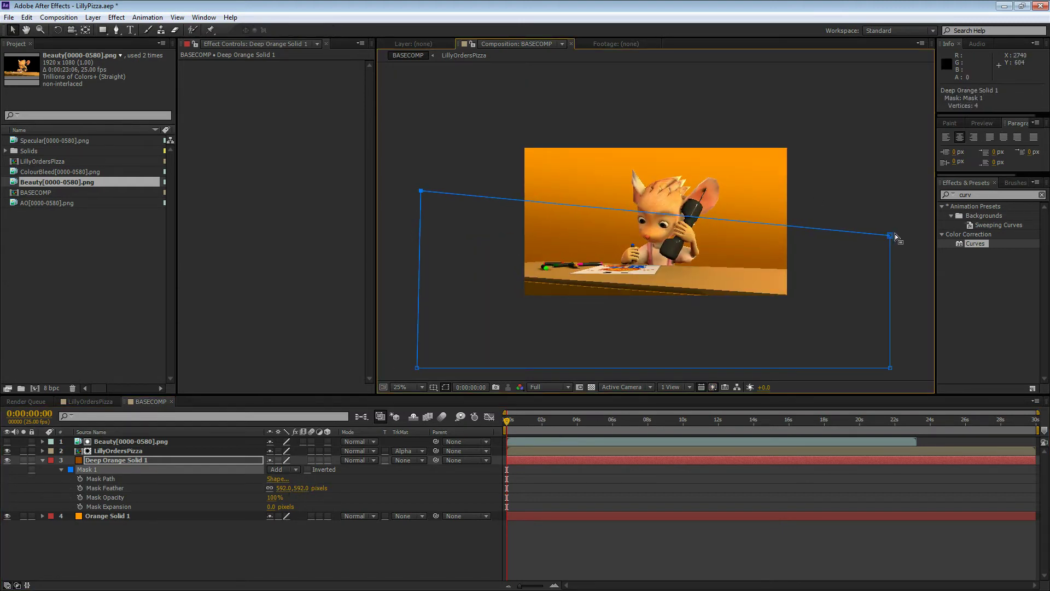
left_click_drag(890, 237, 899, 268)
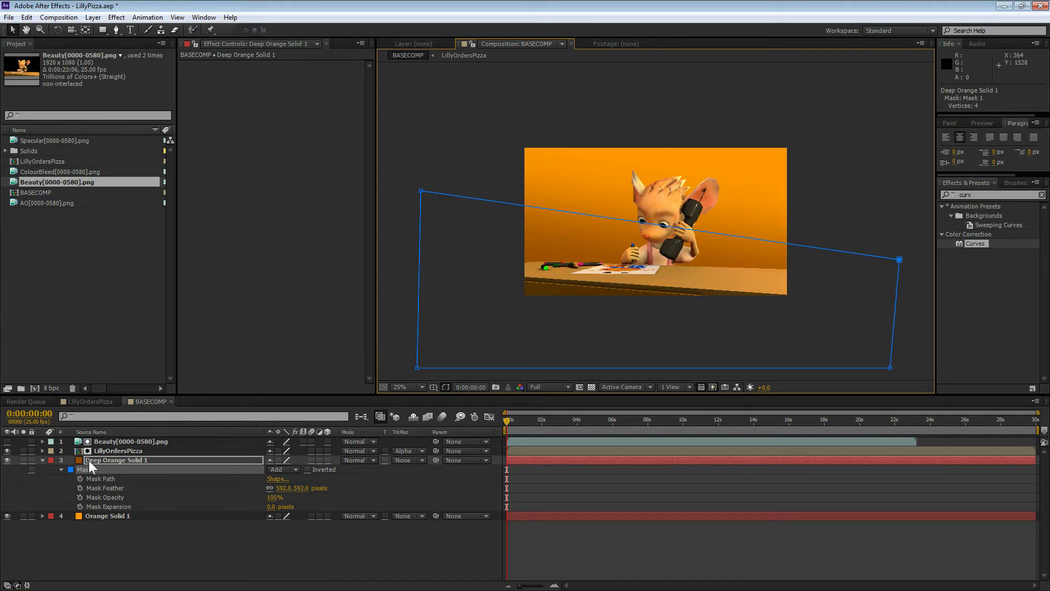
Step: Set the deep orange solid's mask mode to Subtract
left_click(93, 461)
left_click(282, 468)
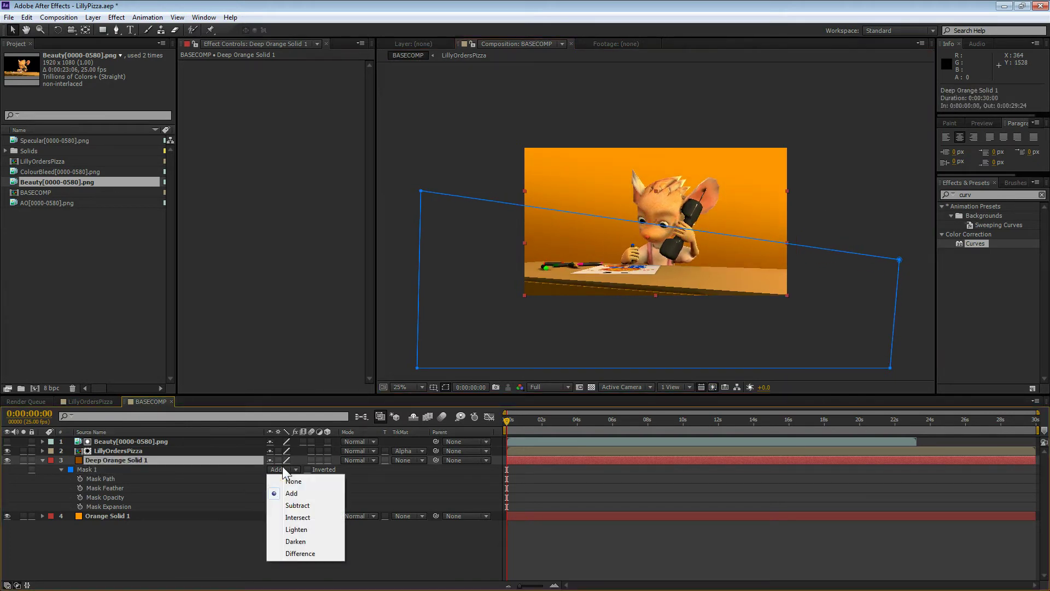
left_click(298, 506)
left_click(651, 490)
scroll(793, 183, "up", 2)
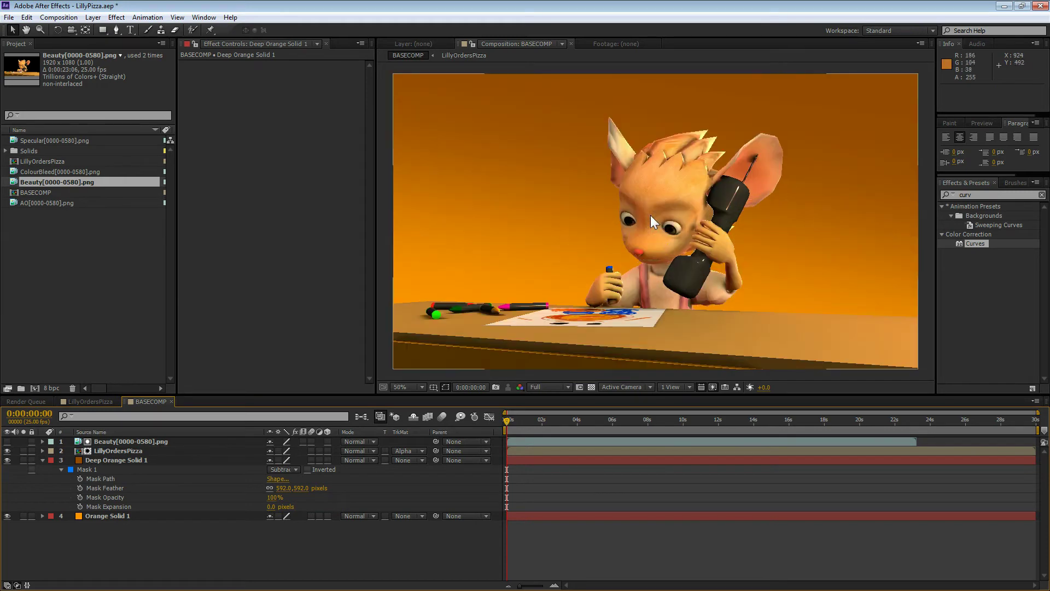
Step: Try darker brown shades for the bottom orange solid's colour
left_click(114, 514)
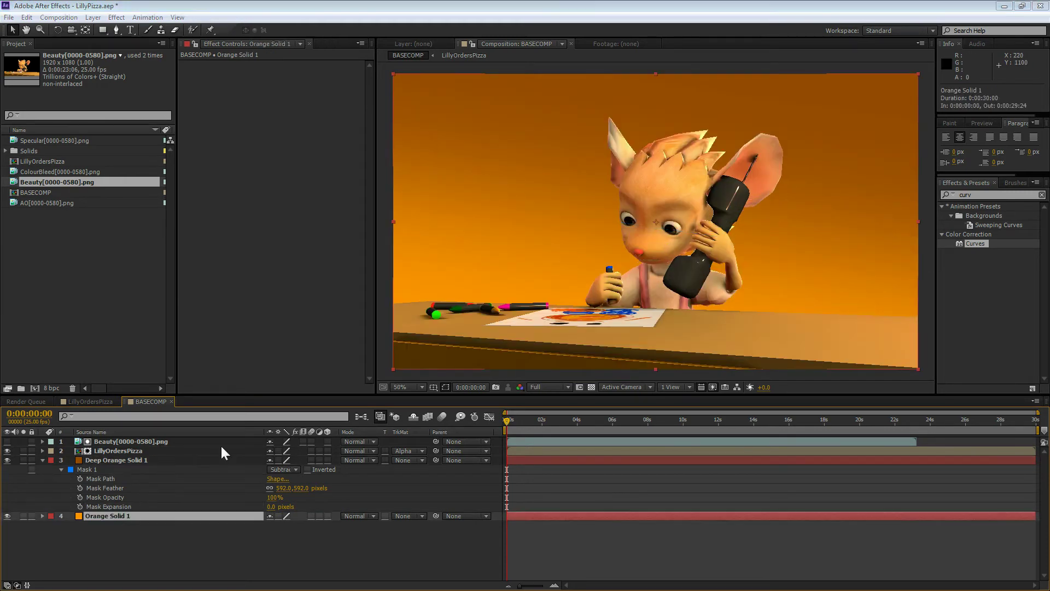
key("ctrl+shift+y")
left_click(122, 188)
left_click_drag(149, 115, 157, 104)
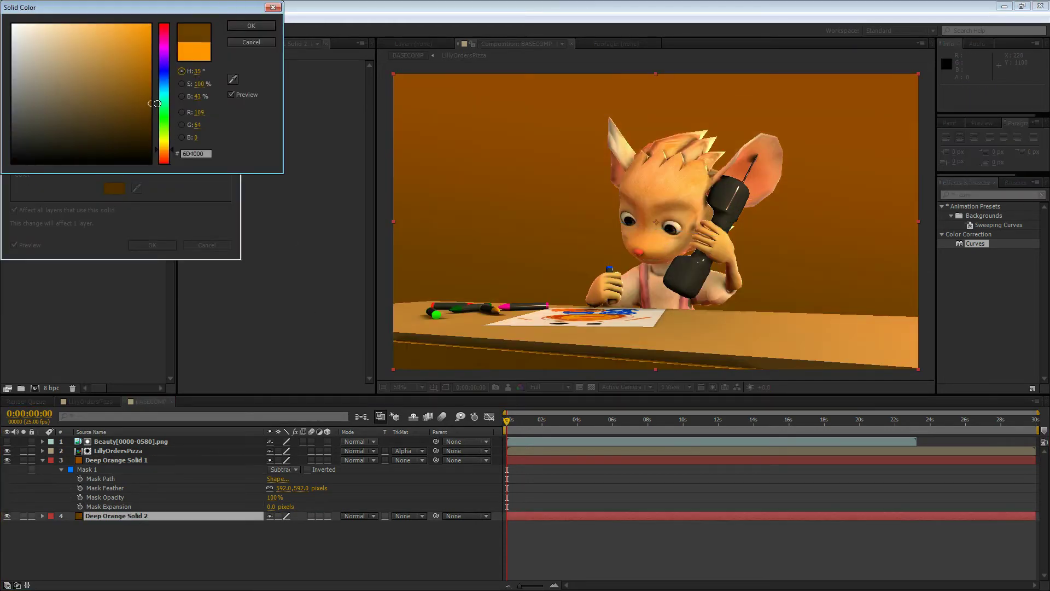
left_click_drag(162, 146, 163, 155)
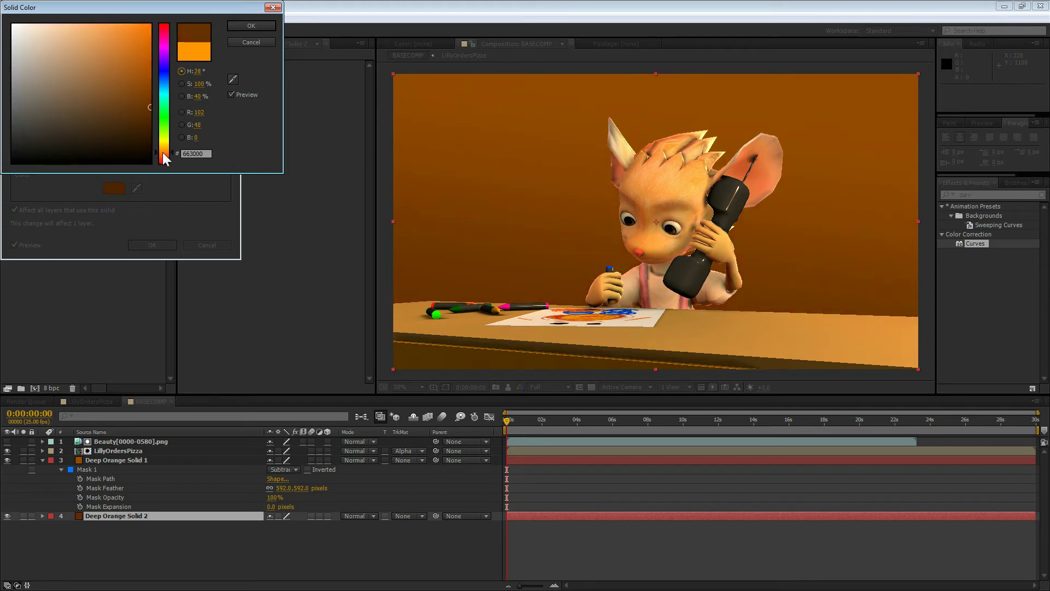
left_click_drag(163, 152, 194, 1)
left_click_drag(167, 145, 165, 149)
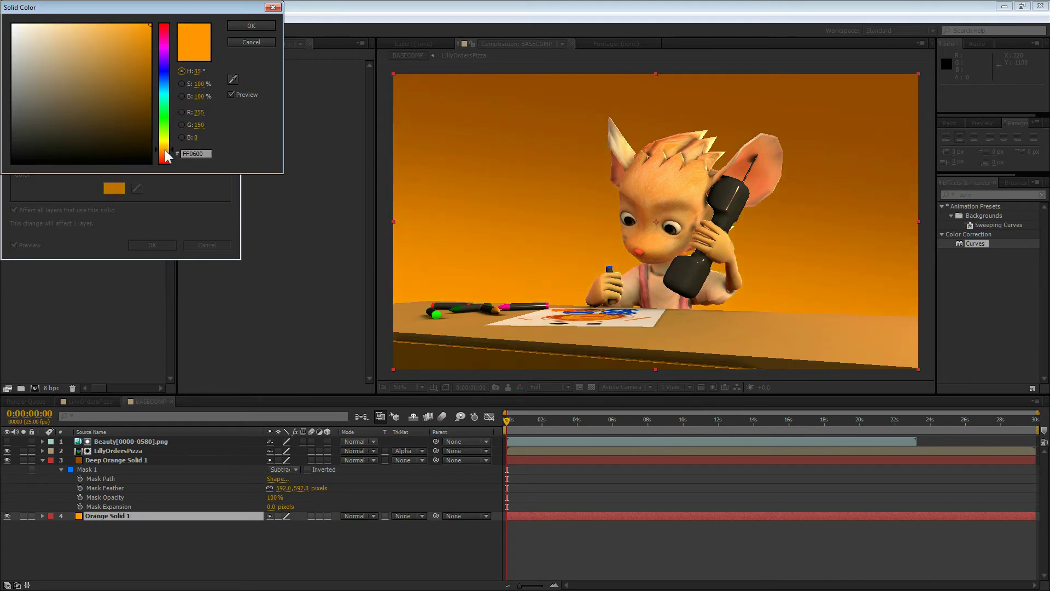
key("Return")
key("Return")
Step: Create a pale orange solid and place it between the LillyOrdersPizza layer and the deep orange solid
left_click(127, 461)
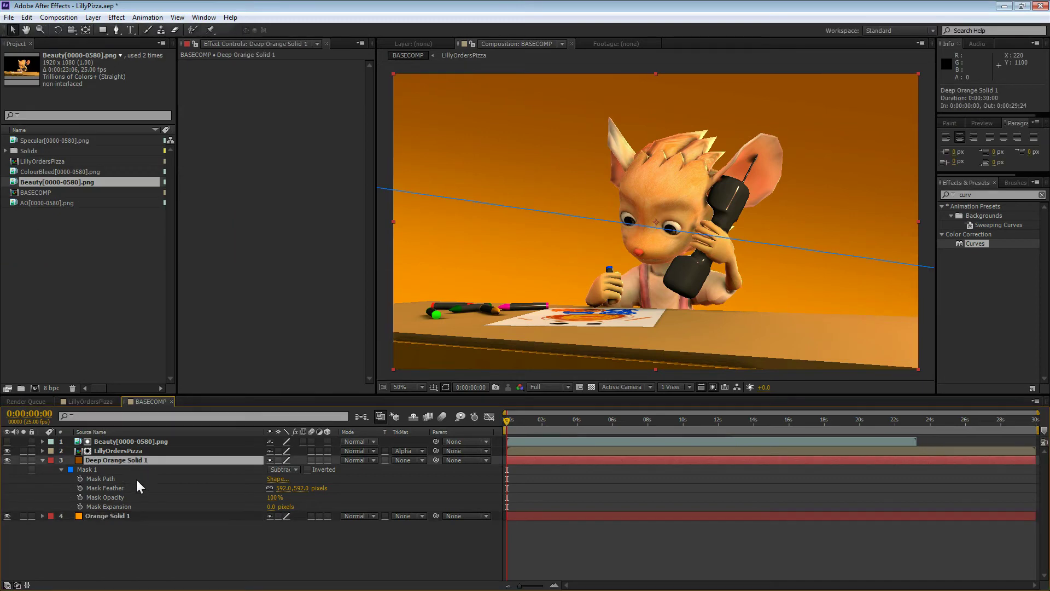
left_click(133, 533)
key("ctrl+y")
left_click(110, 191)
left_click_drag(128, 74, 93, 25)
key("Return")
key("Return")
left_click_drag(137, 443, 137, 464)
left_click_drag(103, 27, 214, 67)
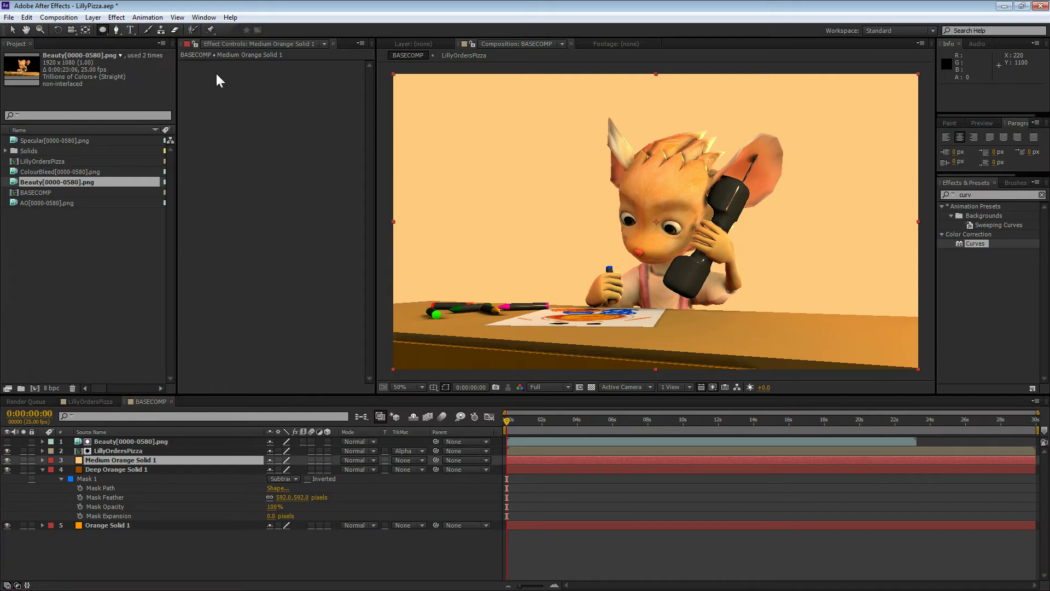
mouse_move(653, 222)
left_mouse_down()
mouse_move(678, 180)
mouse_move(762, 146)
left_mouse_up()
key("ctrl+z")
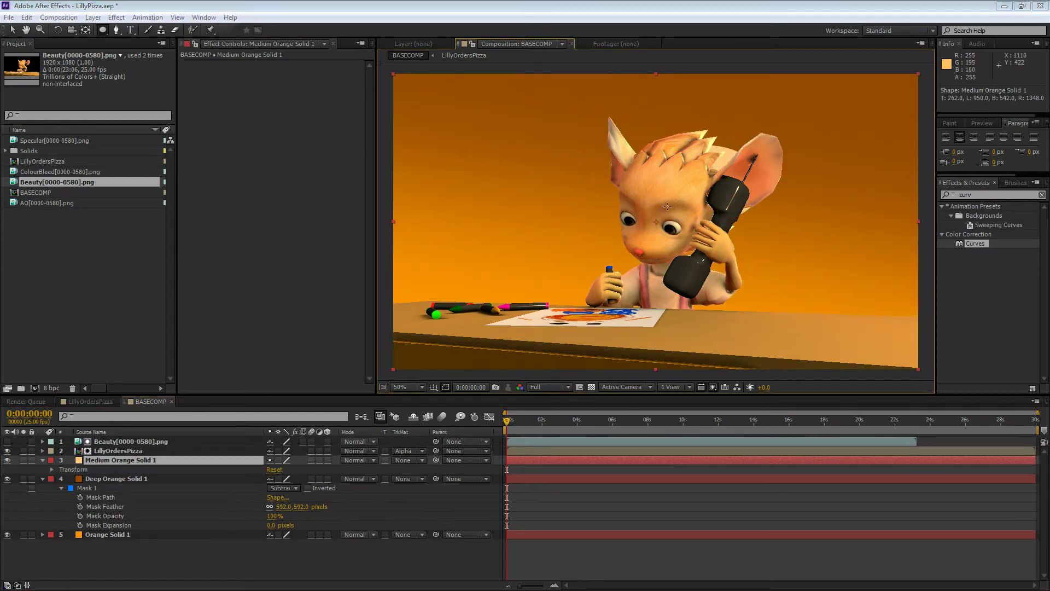
key("ctrl+z")
key("ctrl+shift+z")
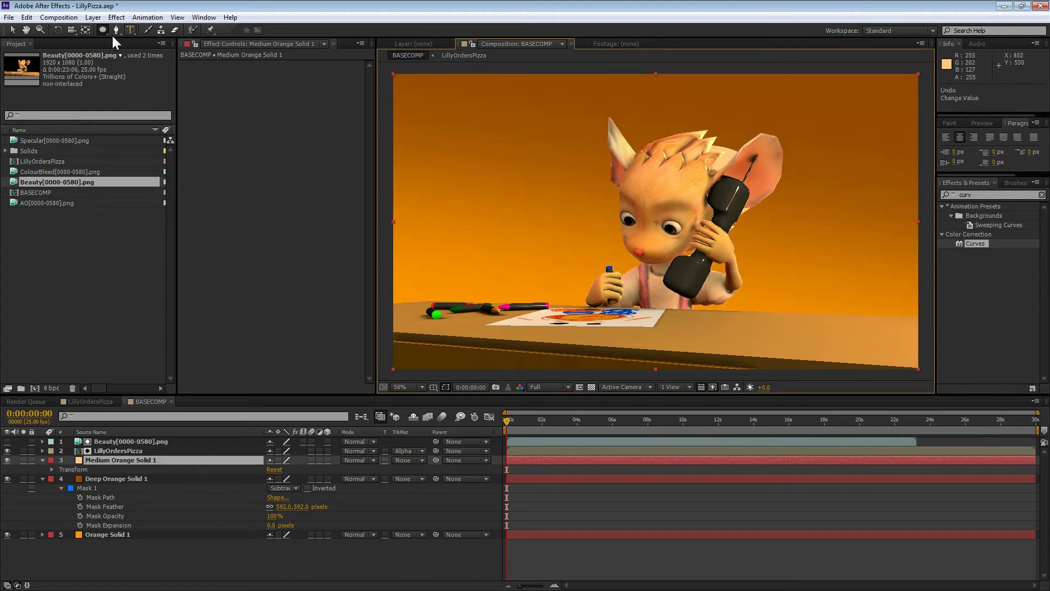
left_click(113, 459)
key("v")
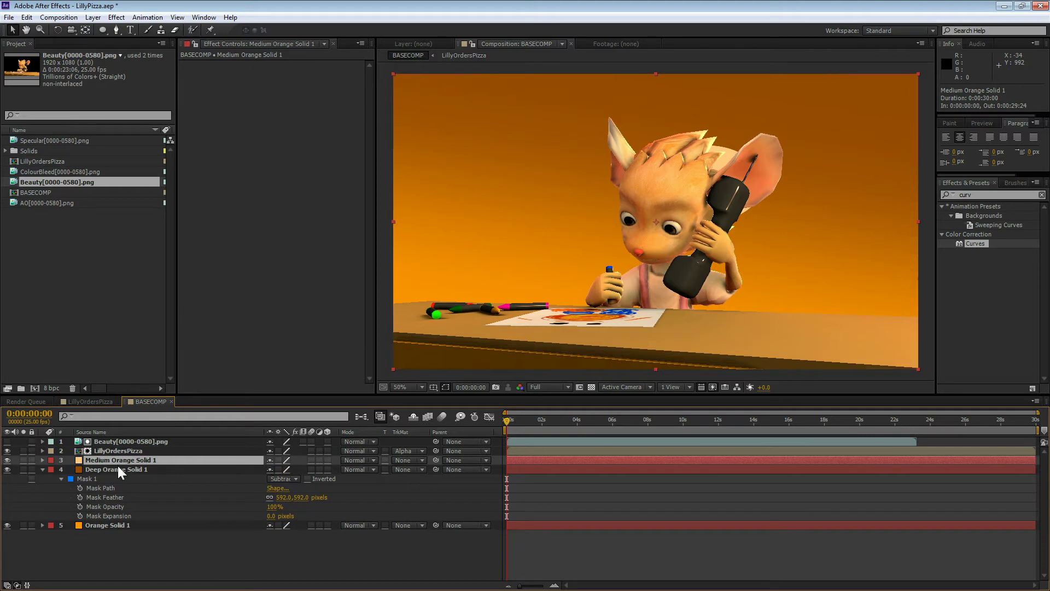
Step: Draw an elliptical mask about 722 by 512 pixels on the pale orange solid and centre it over the character
left_click(117, 466)
left_click(117, 460)
left_click(103, 30)
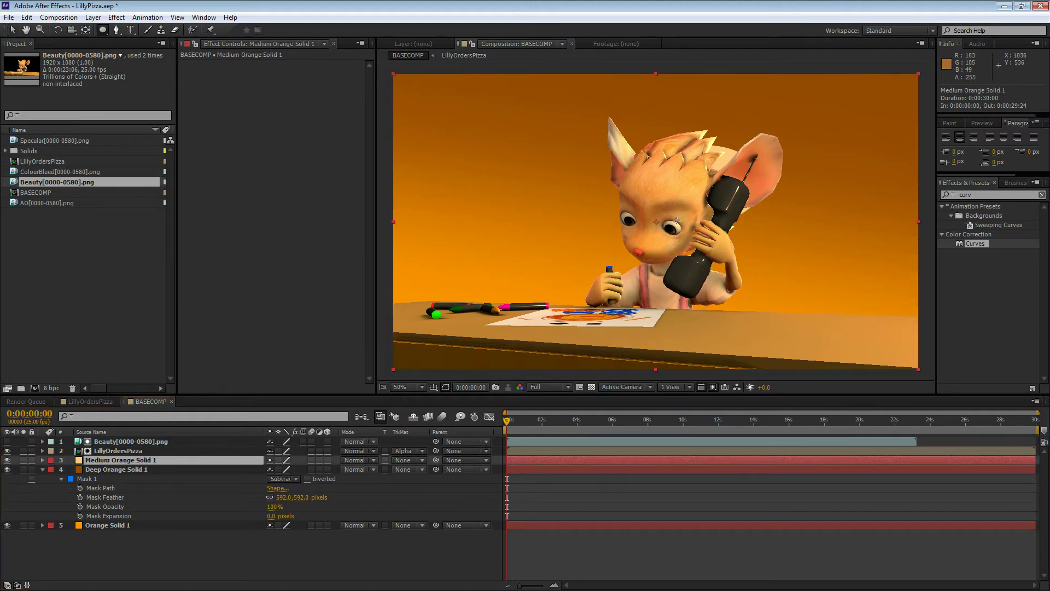
mouse_move(654, 227)
left_mouse_down()
mouse_move(706, 178)
mouse_move(848, 101)
mouse_move(850, 87)
left_mouse_up()
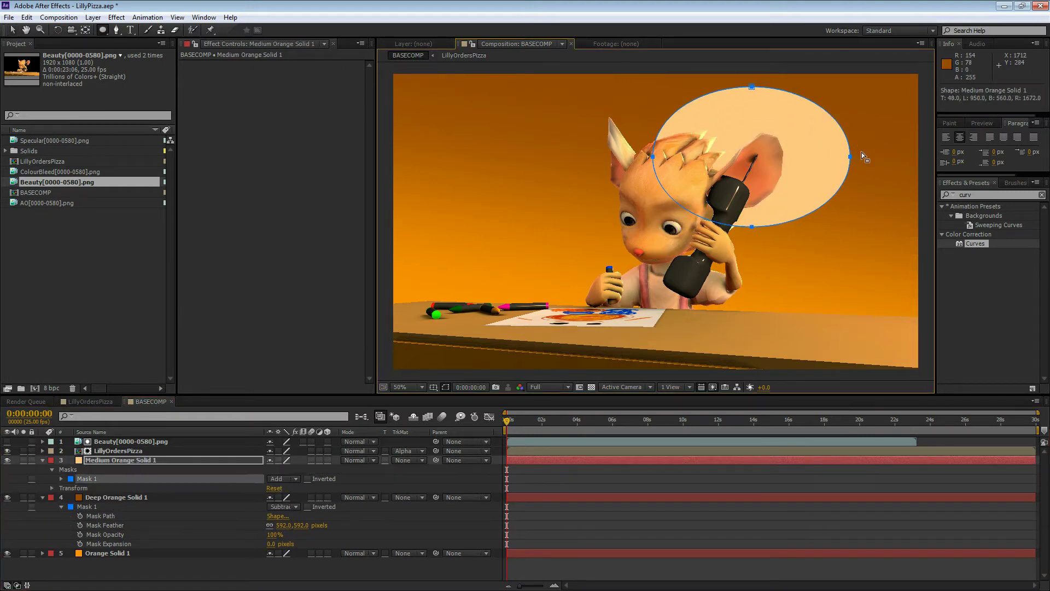
left_click_drag(850, 158, 756, 219)
double_click(755, 219)
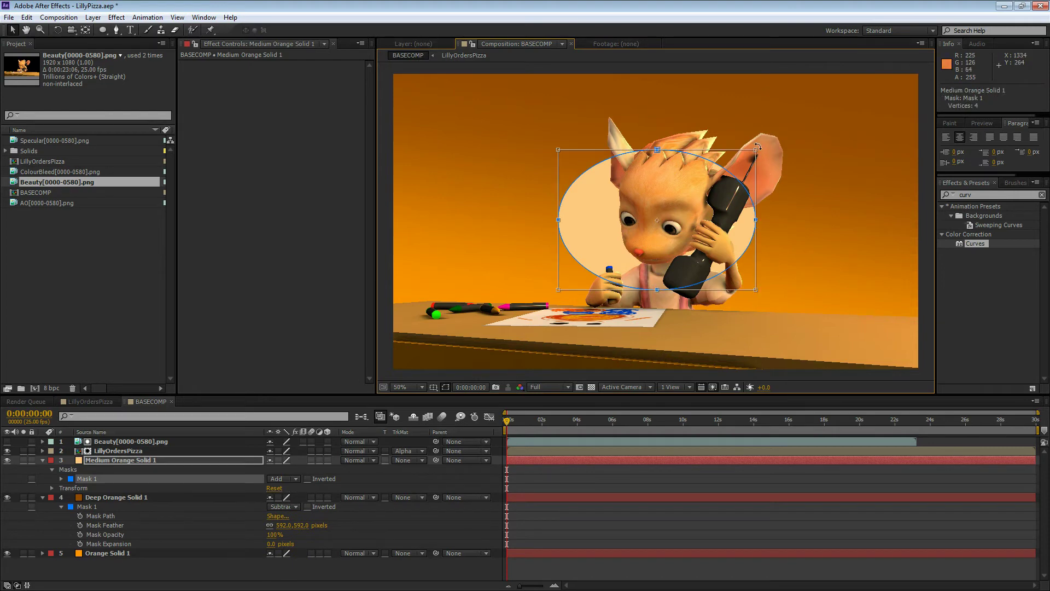
Step: Enlarge the elliptical mask to about 171% around its centre and feather it by 516 pixels
left_click_drag(759, 155, 831, 103)
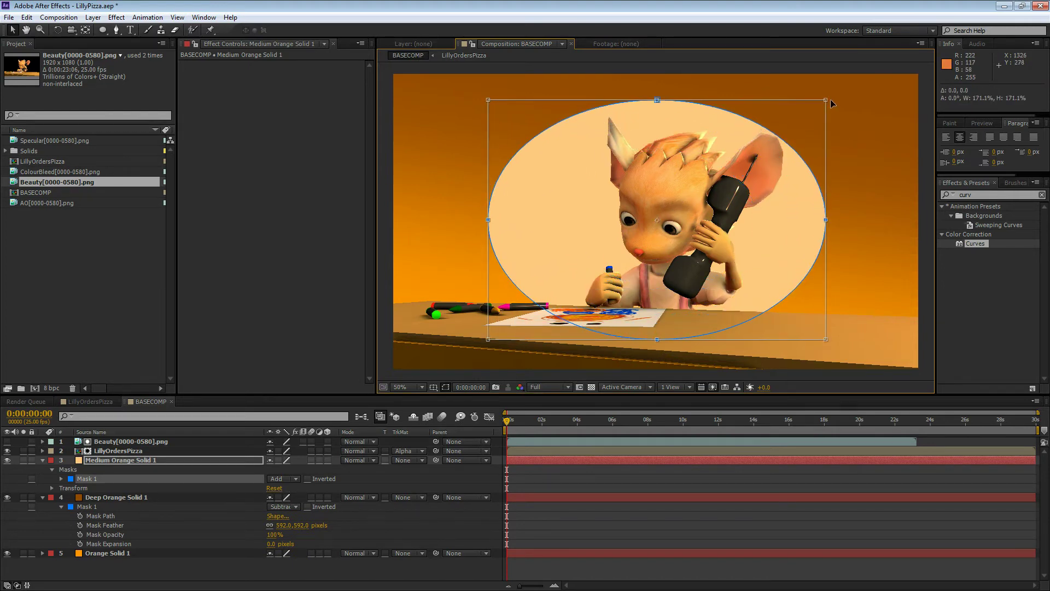
key("Return")
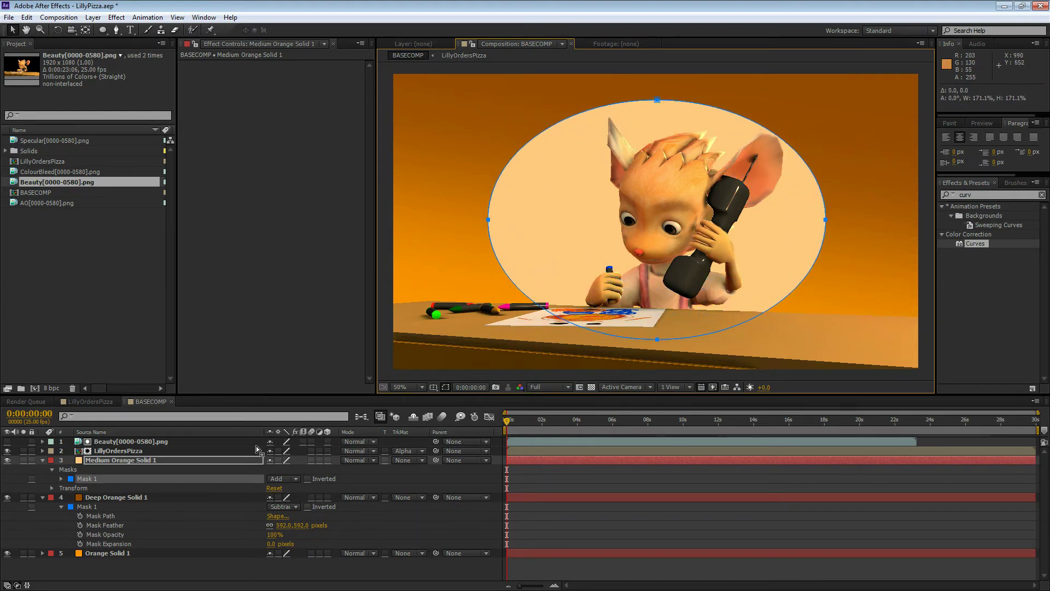
left_click(61, 479)
left_click_drag(289, 501, 516, 457)
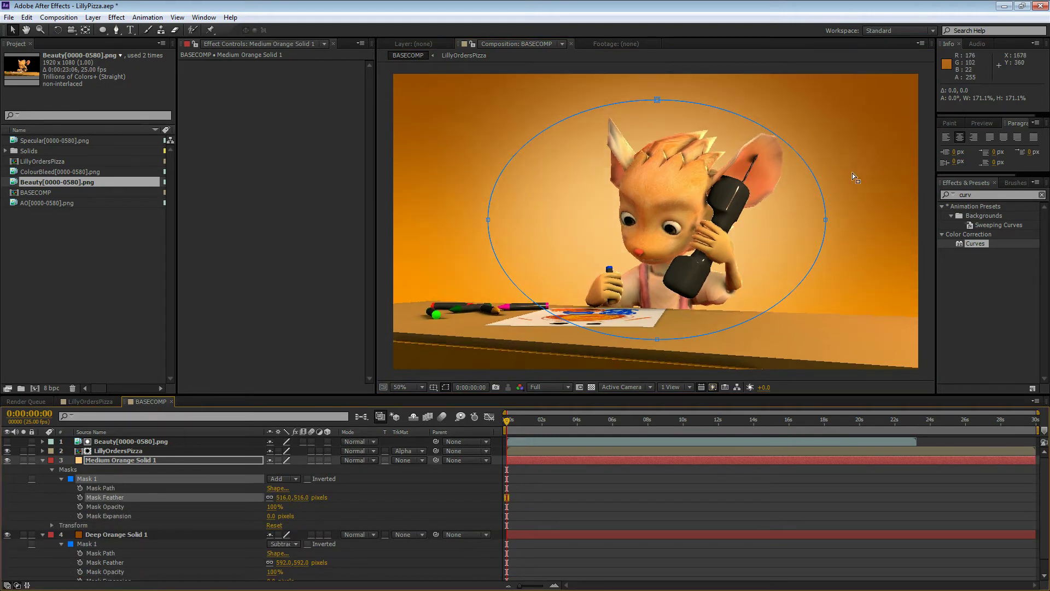
Step: Shift the feathered elliptical mask to the left behind the character and enlarge it to about 111%
left_click_drag(826, 220, 758, 235)
double_click(824, 224)
double_click(757, 236)
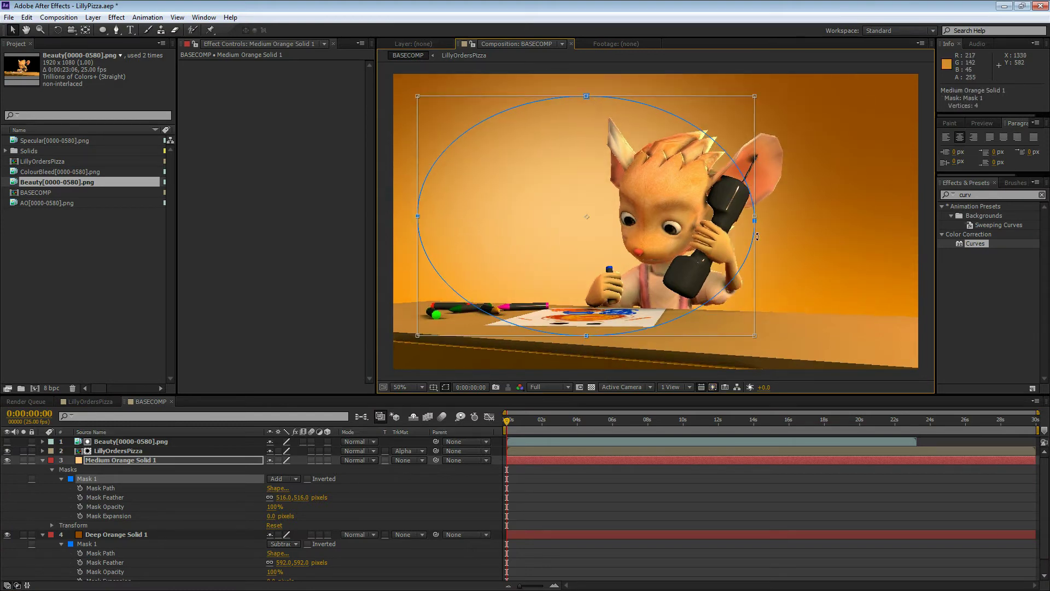
left_click_drag(755, 339, 793, 360)
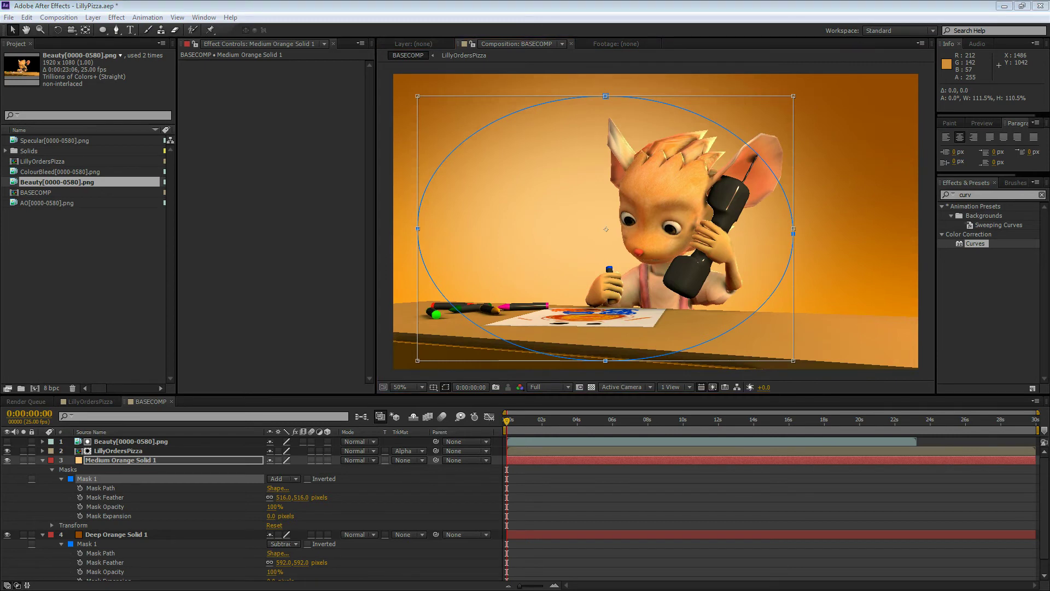
left_click(681, 472)
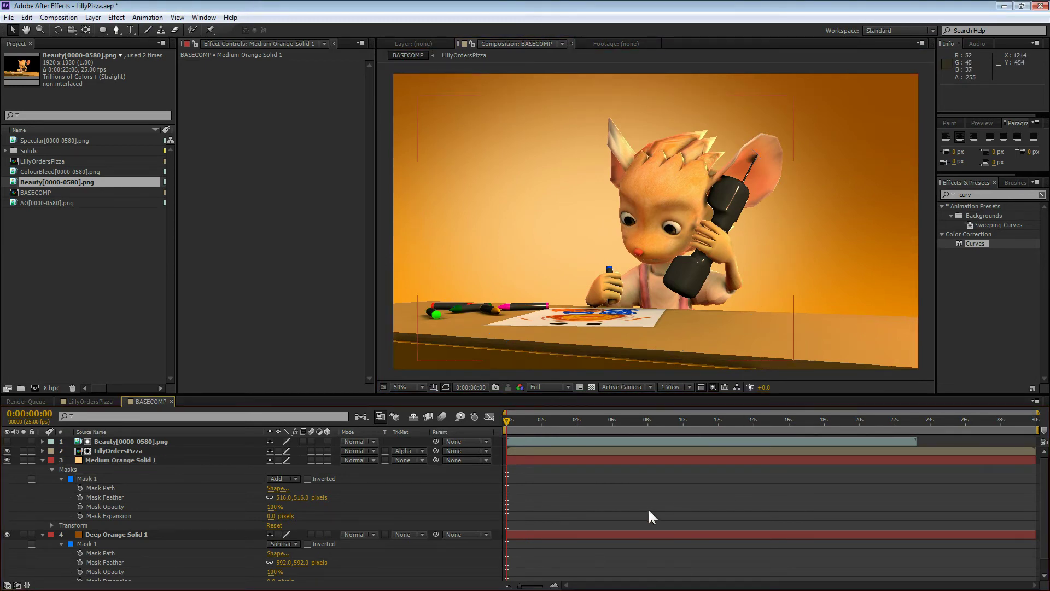
Step: Collapse the mask properties of the pale and deep orange solids and deselect all layers
left_click(546, 451)
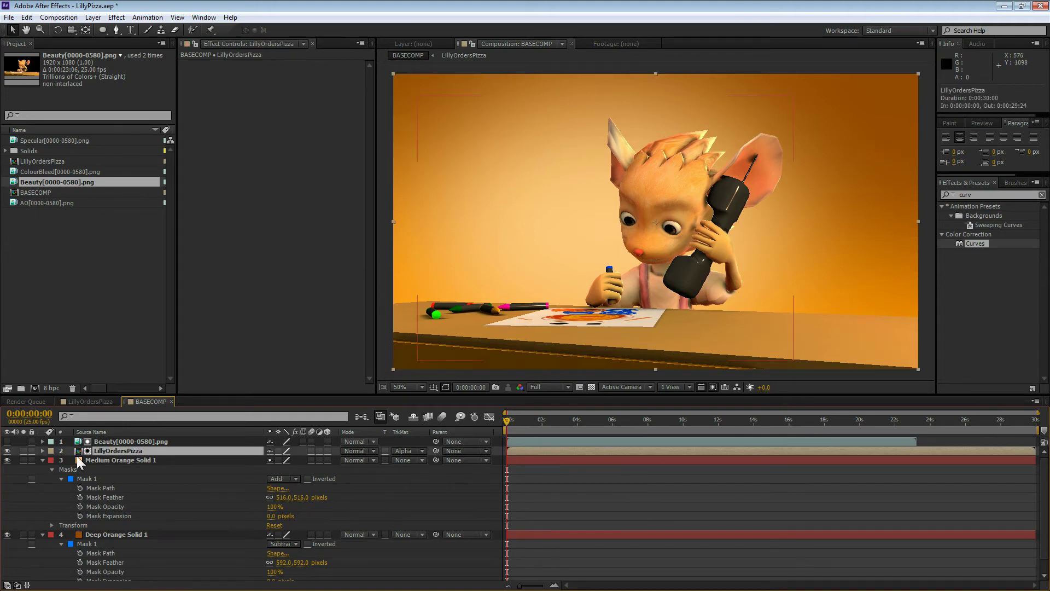
left_click(33, 459)
left_click(39, 459)
left_click(42, 460)
left_click(43, 469)
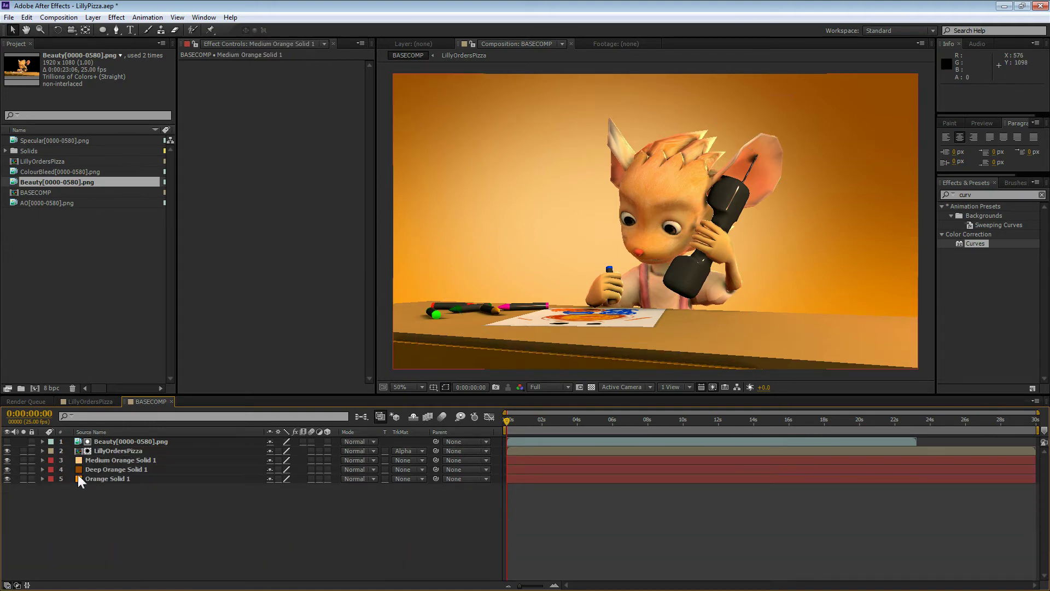
left_click(77, 471)
left_click(114, 486)
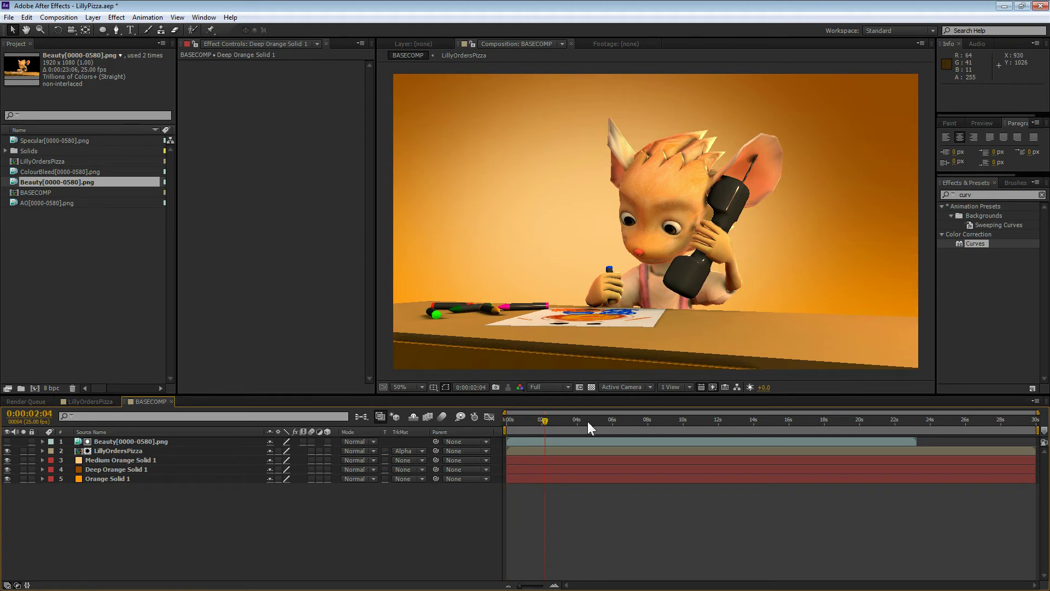
Step: End the BASECOMP work area where the Beauty render layer ends and preview the frame at 0:00:02:19
left_click_drag(587, 421, 556, 418)
key("n")
left_click(112, 452)
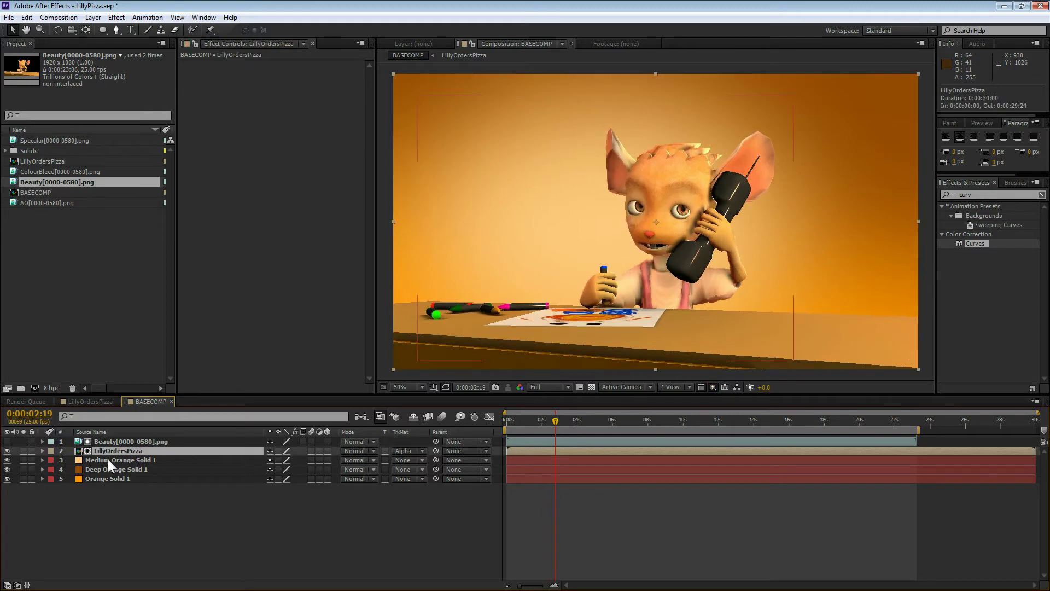
Step: Set the blending mode of the pale Medium Orange solid to Add
left_click(109, 460)
left_click(359, 460)
left_click(407, 225)
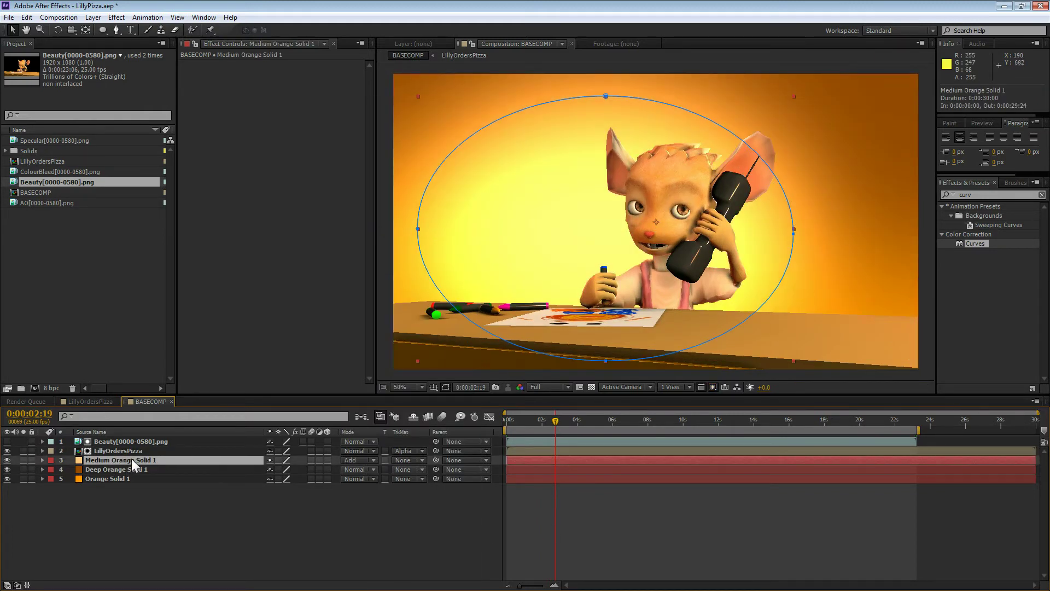
key("ctrl+shift+y")
left_click(107, 188)
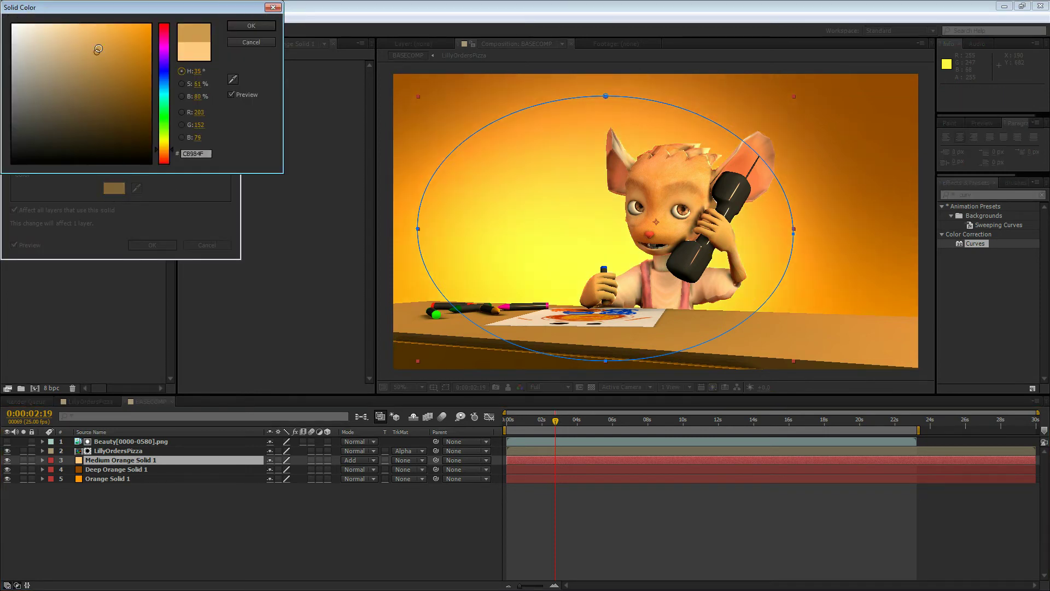
mouse_move(44, 12)
left_mouse_down()
mouse_move(163, 97)
mouse_move(171, 84)
mouse_move(132, 65)
left_mouse_up()
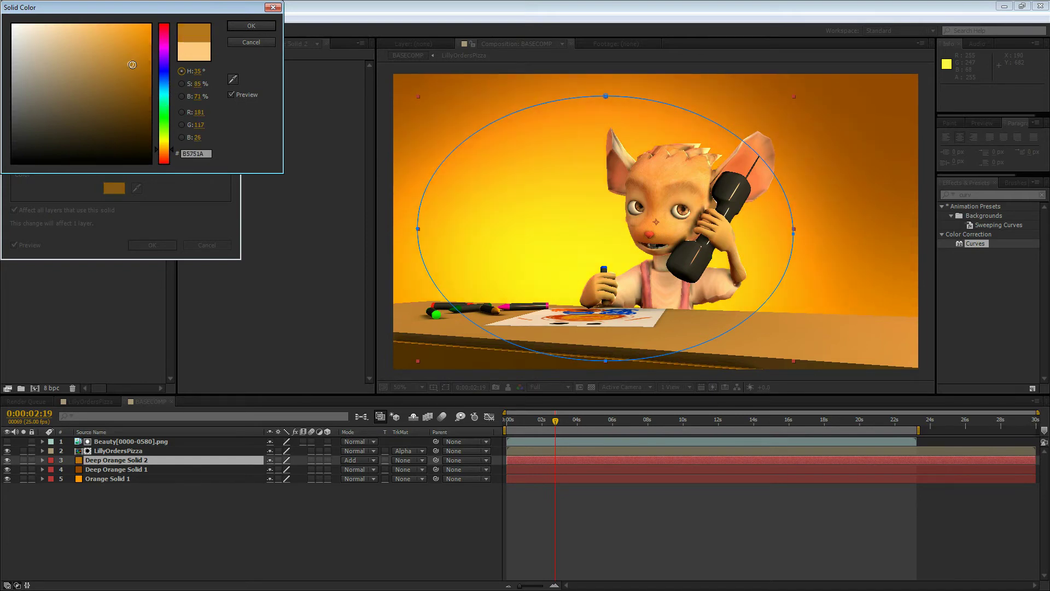
left_click(255, 43)
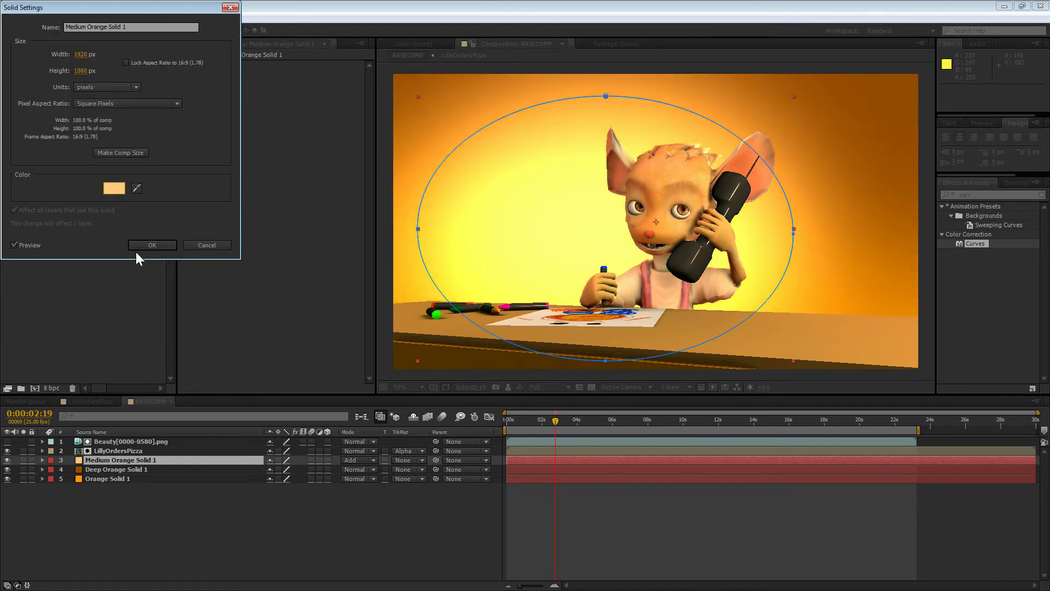
left_click(146, 241)
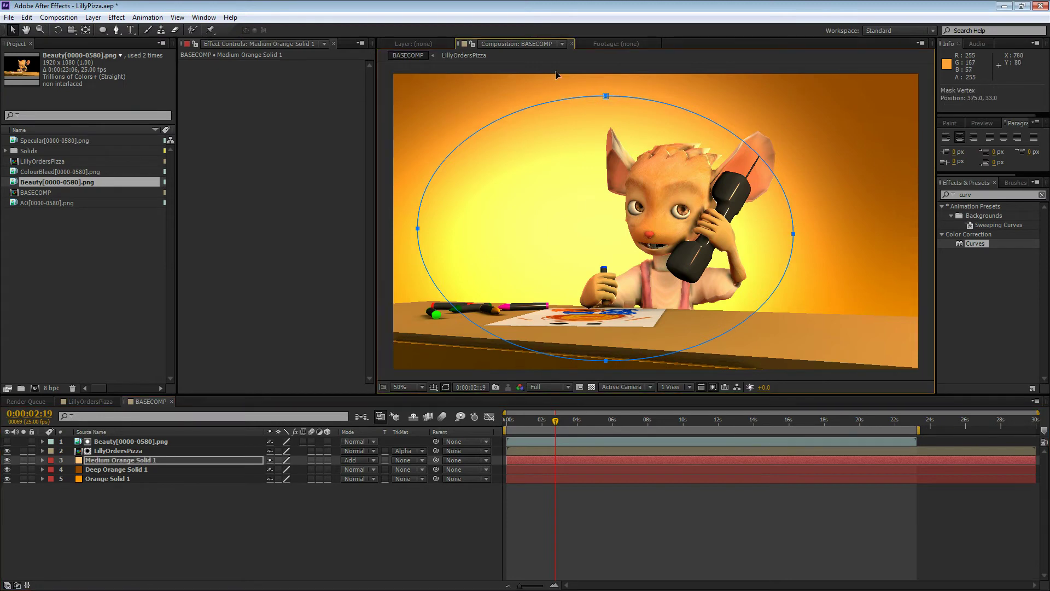
Step: Move the pale solid's elliptical mask towards the frame's upper left corner and set its feather to 982 pixels
left_click_drag(556, 72, 475, 22)
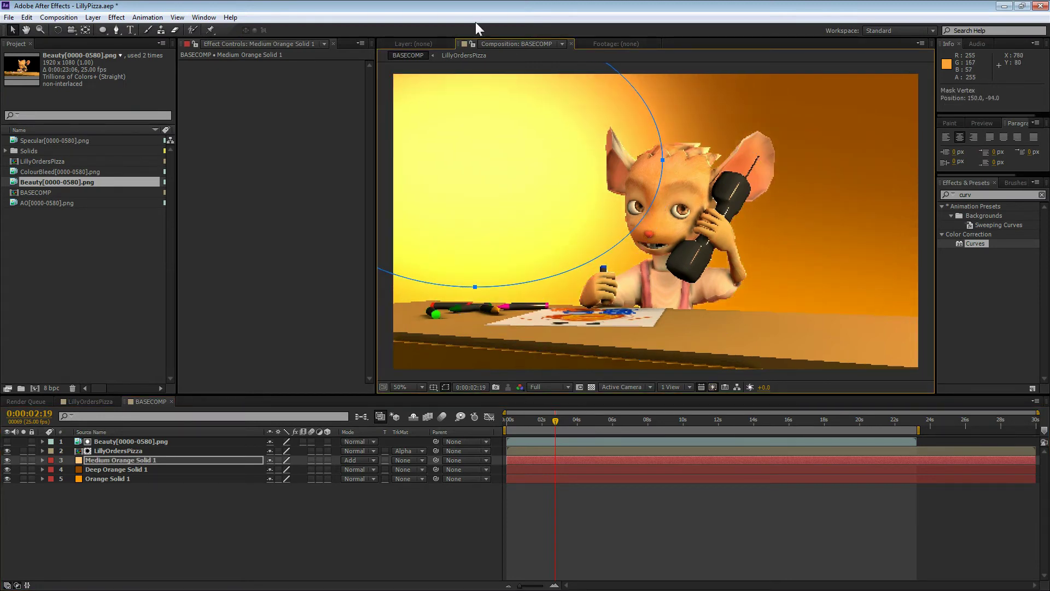
left_click(151, 462)
key("m")
key("m")
left_click_drag(304, 488, 653, 483)
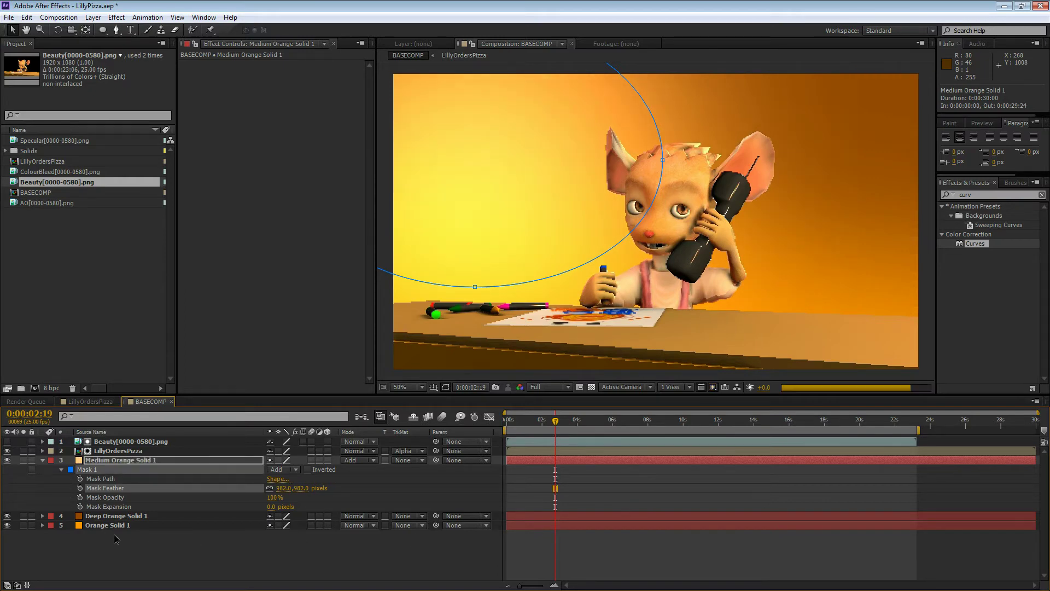
Step: Recolour the Deep Orange solid to dark brown 542200
left_click(123, 518)
key("ctrl+shift+y")
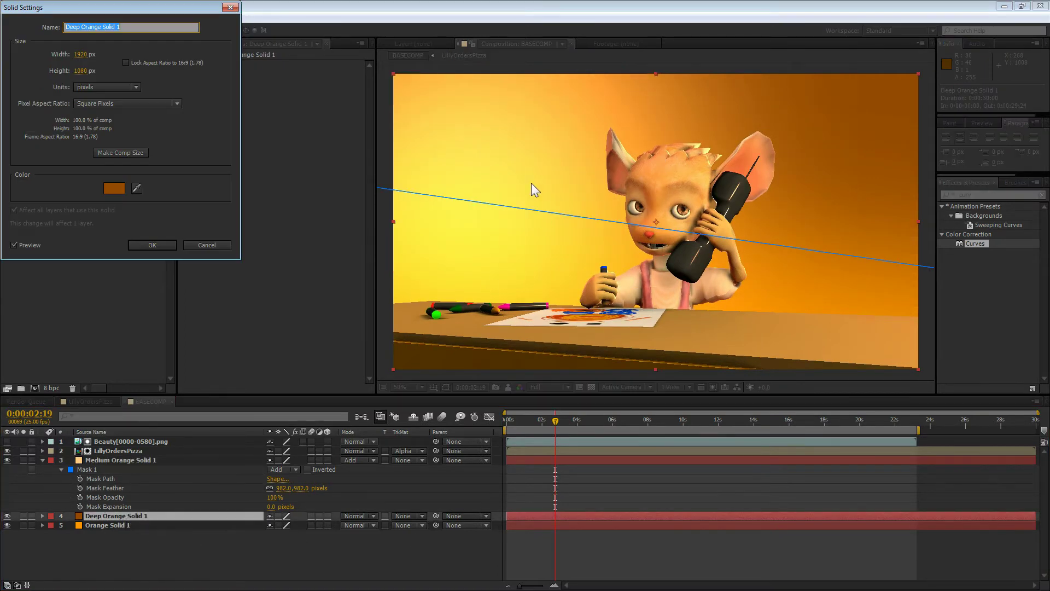
left_click(115, 188)
left_click(149, 120)
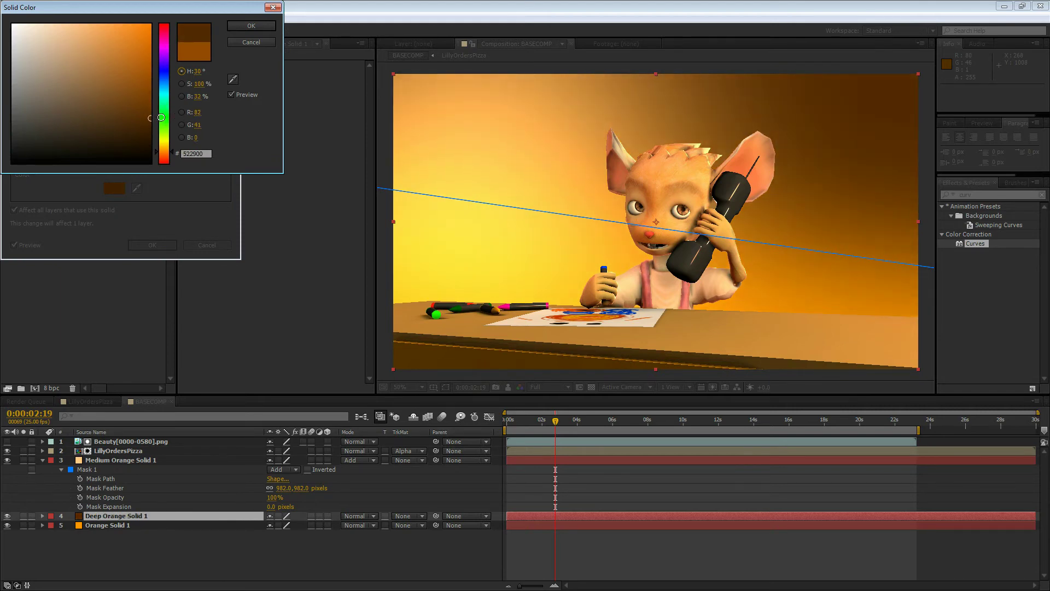
left_click_drag(169, 156, 166, 153)
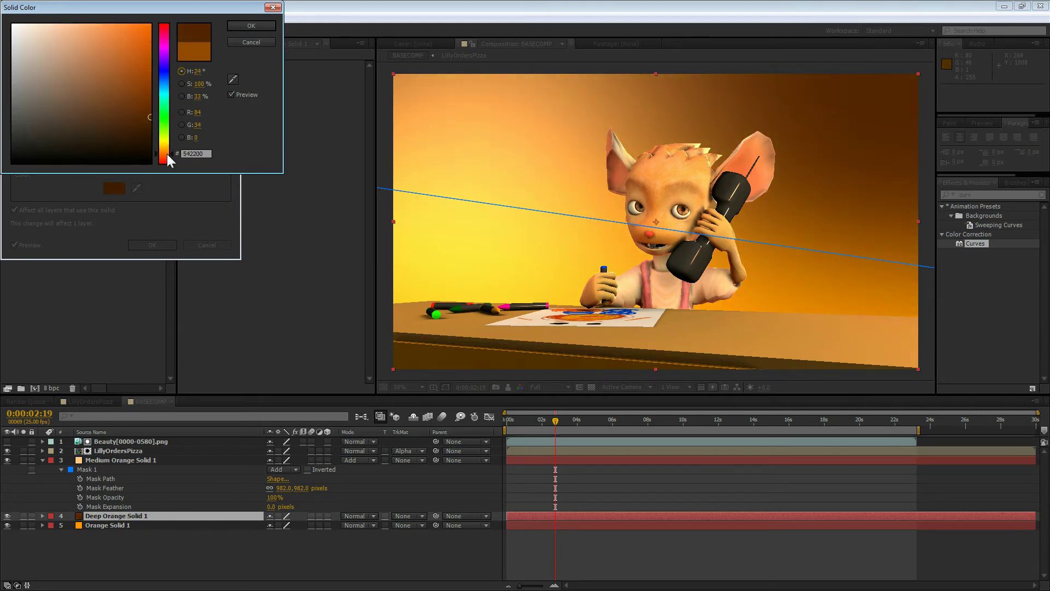
left_click(251, 25)
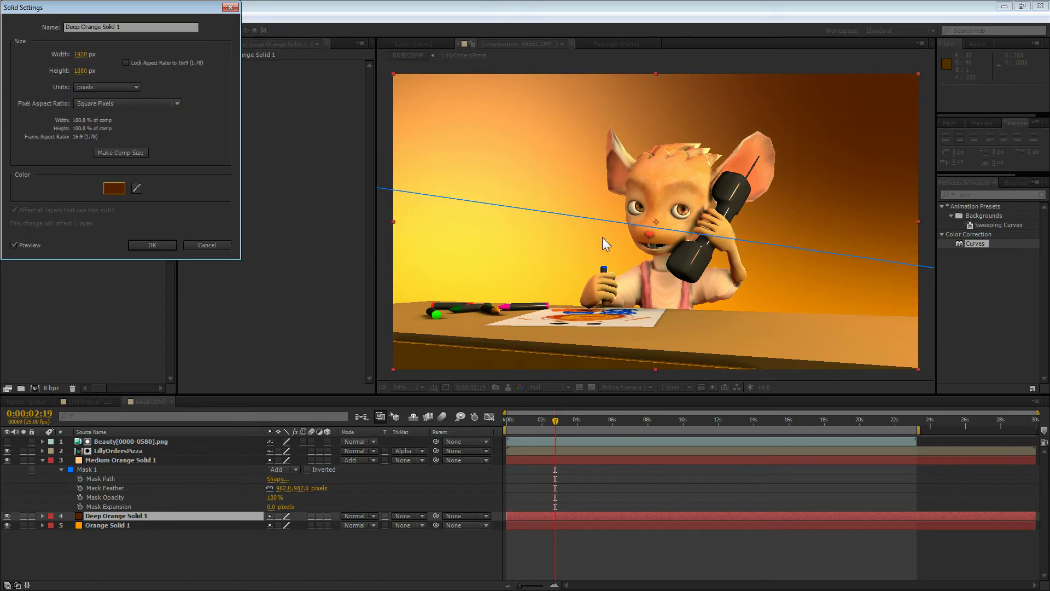
left_click(152, 244)
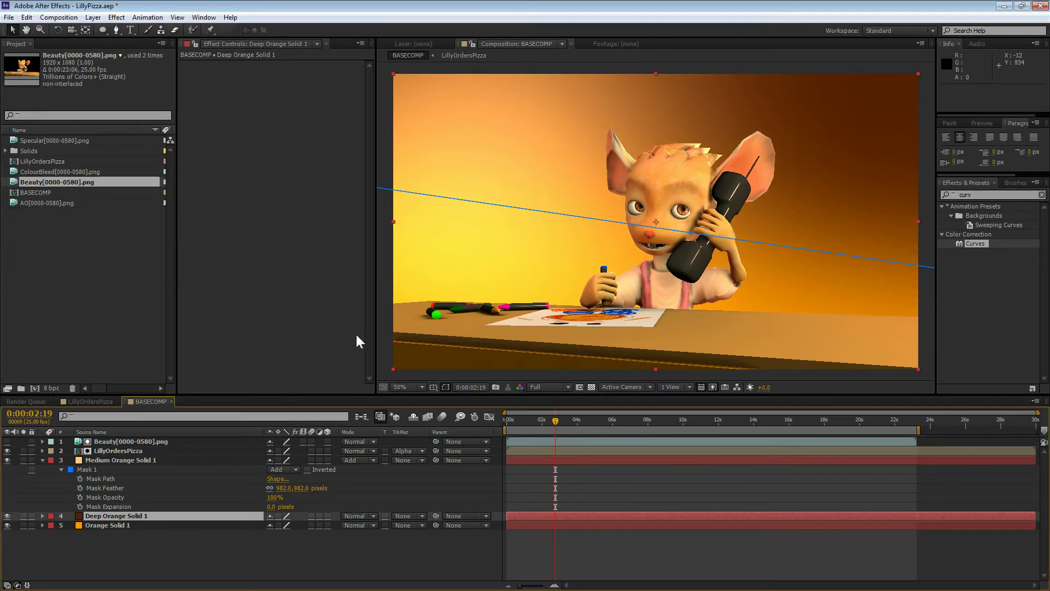
Step: Move the pale orange solid's elliptical mask over to the frame's upper right corner
left_click(103, 462)
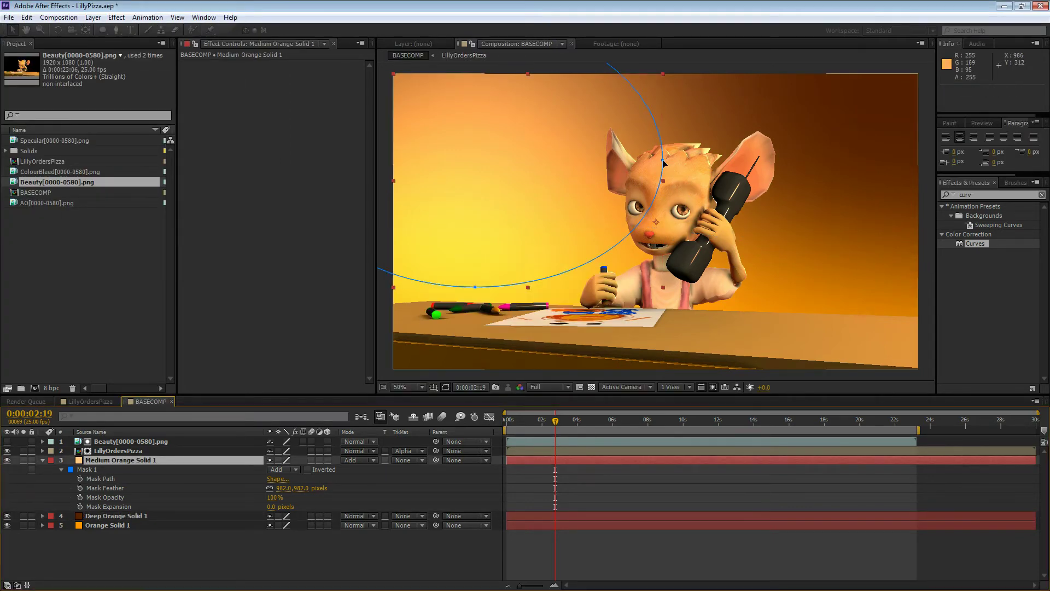
key("ctrl+a")
left_click(133, 460)
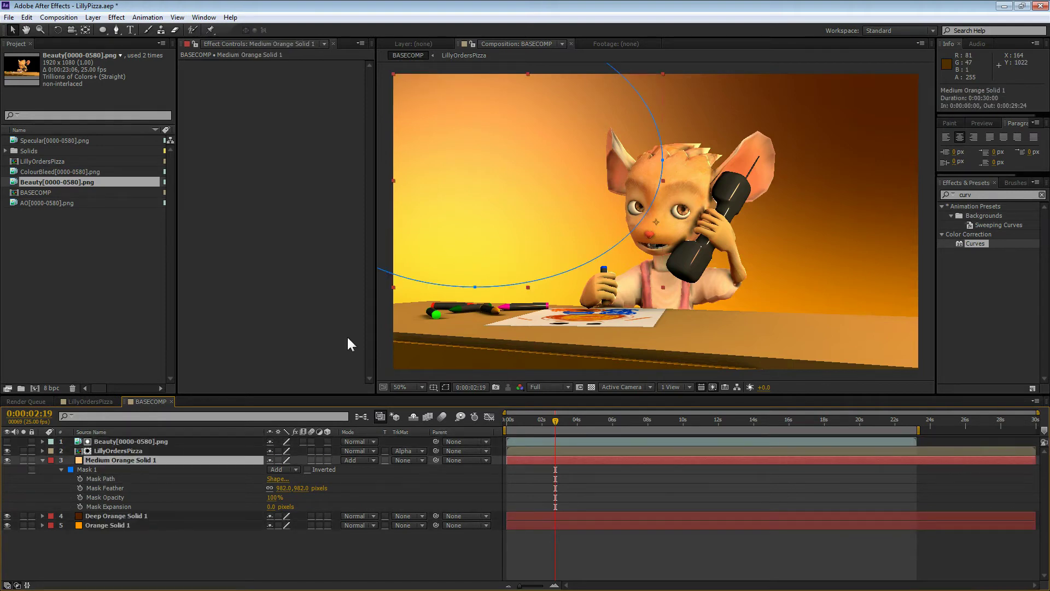
left_click(663, 159)
left_click_drag(663, 160, 1047, 143)
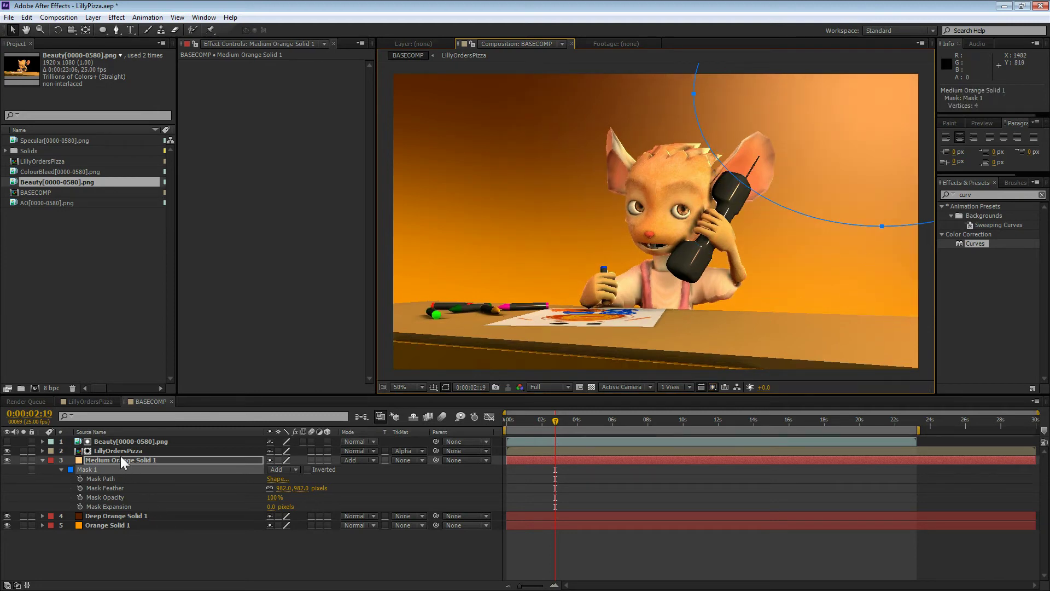
Step: Duplicate the pale orange solid and move the copy's elliptical mask to the frame's upper left corner
left_click(117, 459)
key("ctrl+d")
left_click(882, 226)
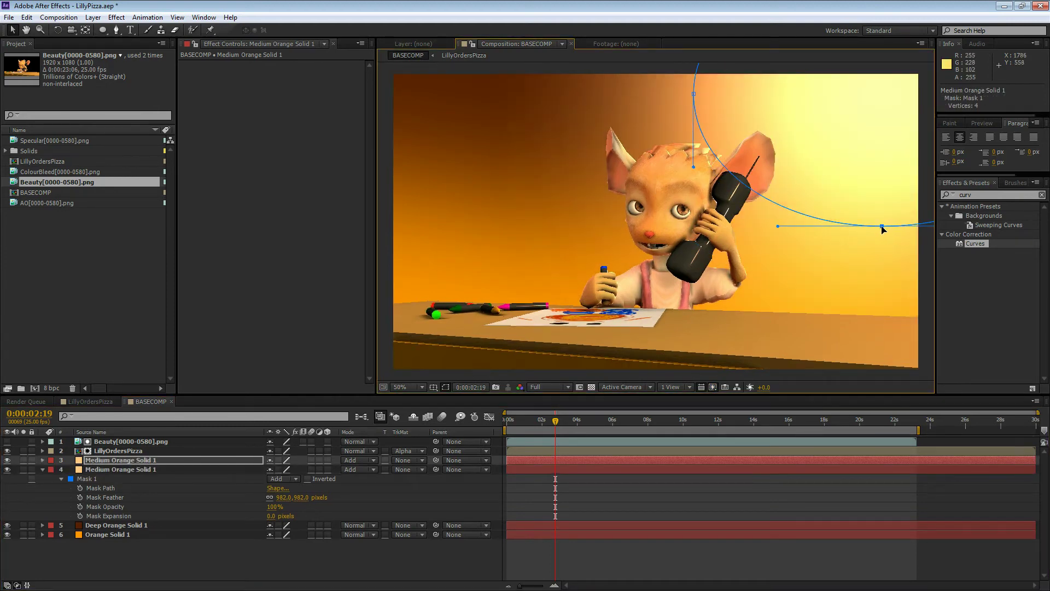
mouse_move(857, 226)
left_mouse_down()
mouse_move(269, 209)
mouse_move(331, 208)
left_mouse_up()
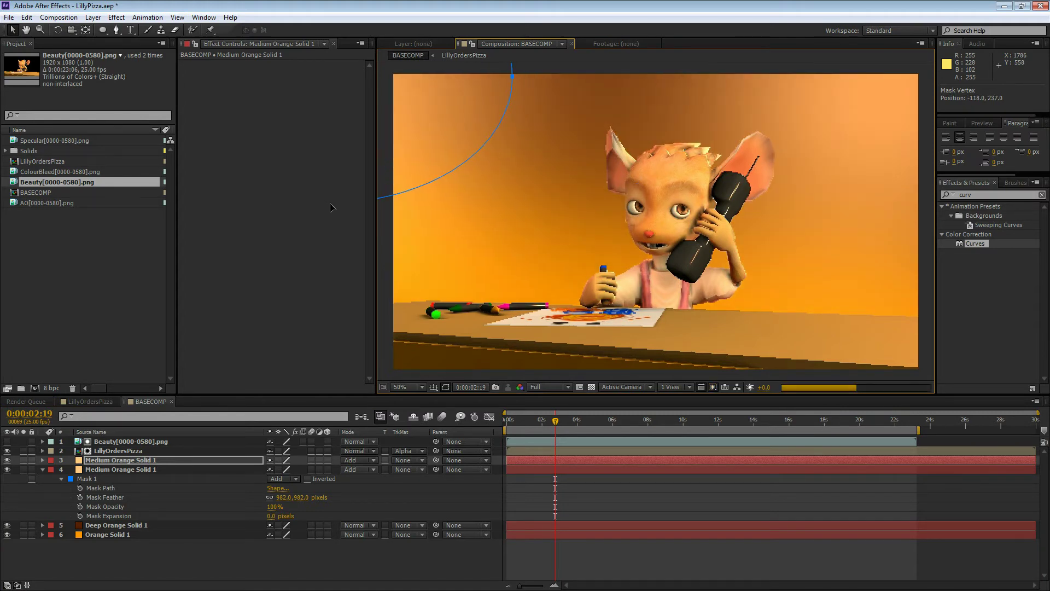
left_click(602, 506)
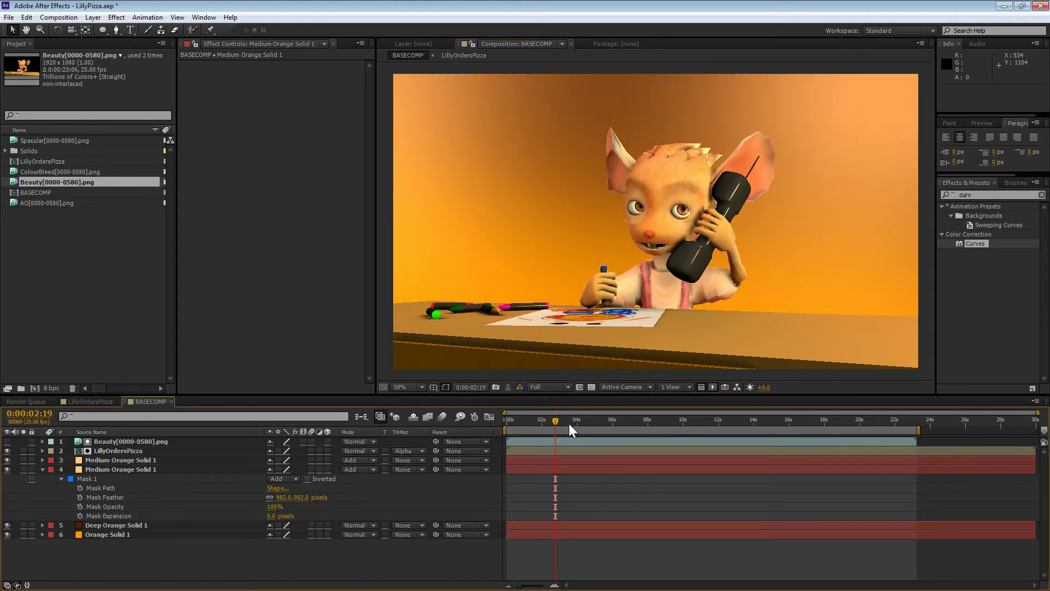
Step: Preview the composite at 0:00:05:10 and open the nested LillyOrdersPizza composition
left_click_drag(569, 424, 602, 420)
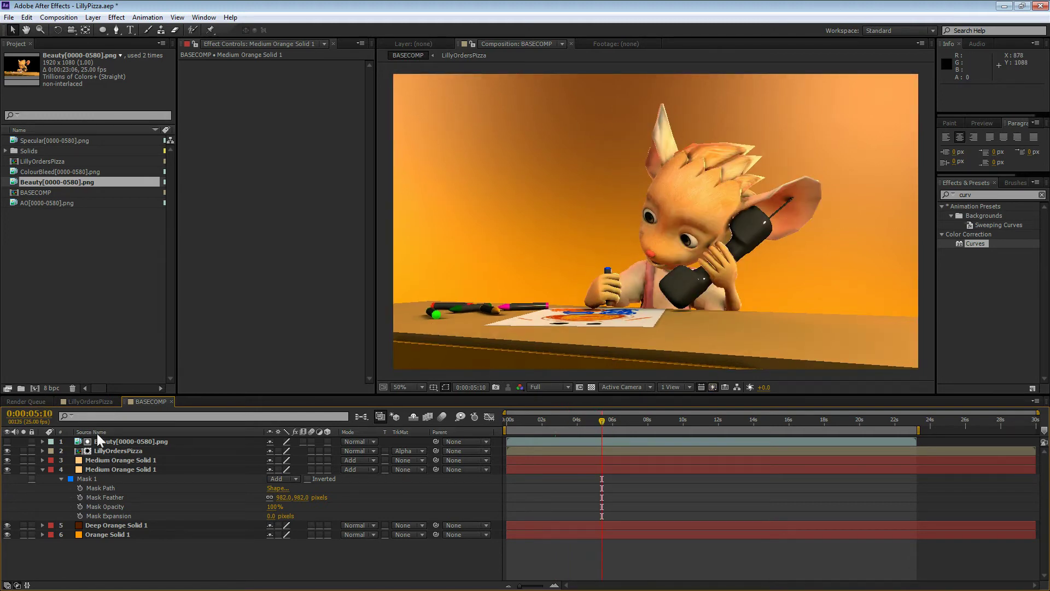
left_click(113, 451)
left_click(117, 460)
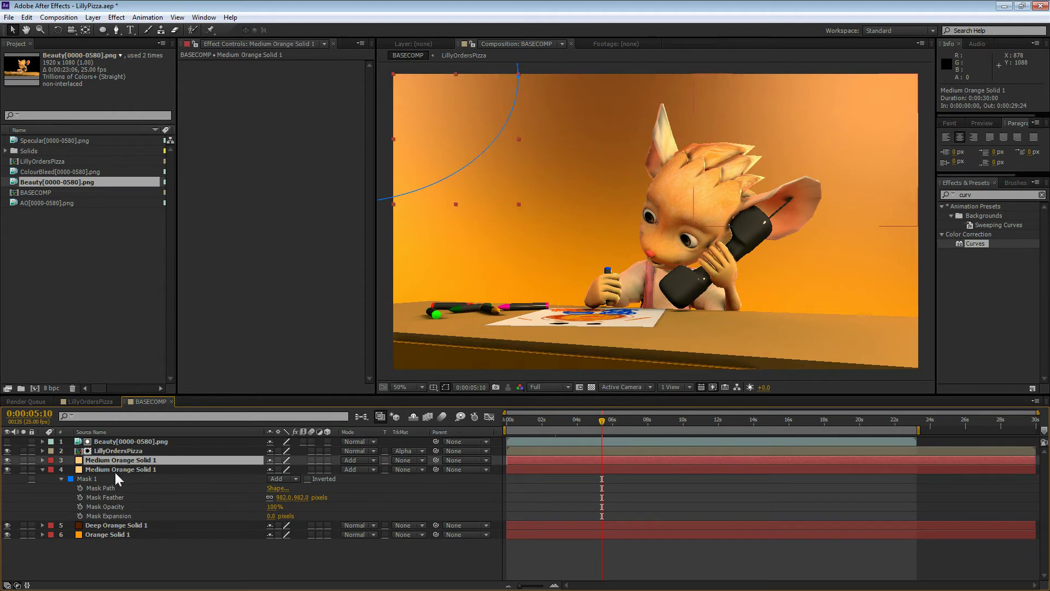
left_click(117, 450)
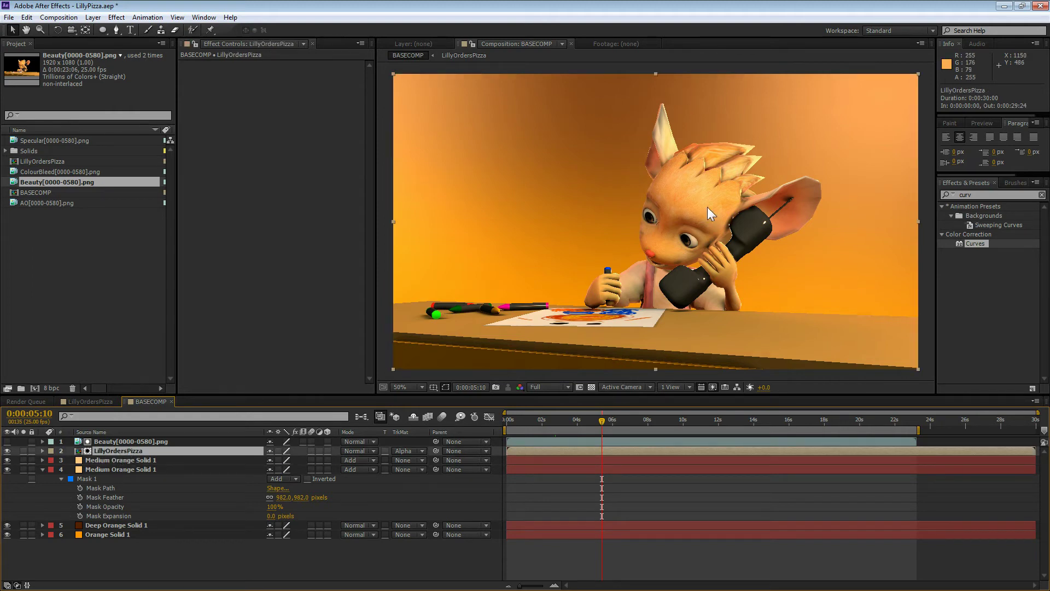
double_click(632, 450)
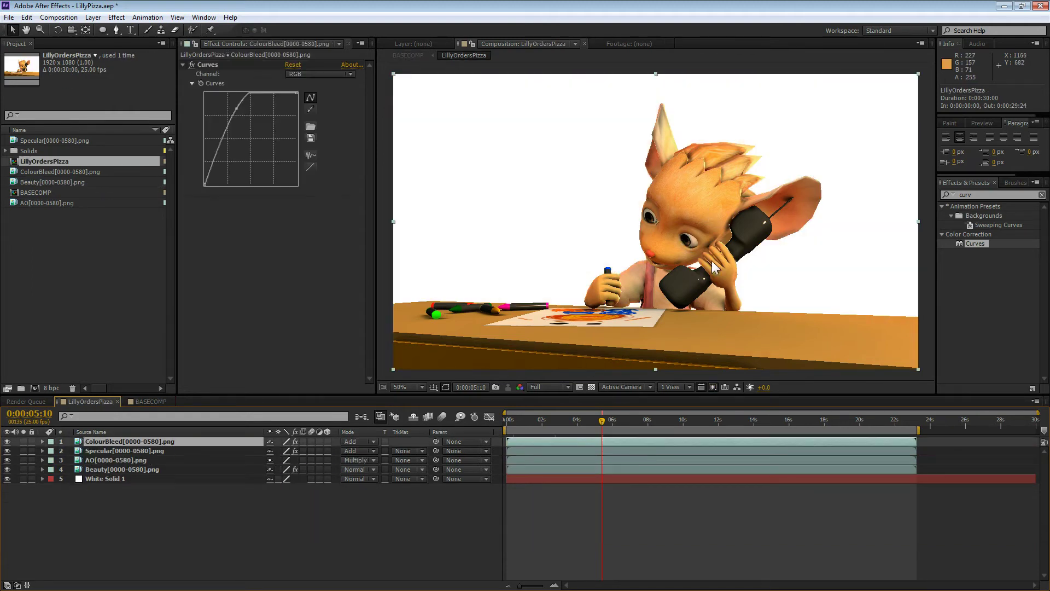
Step: Apply Curves to the AO layer and, with the layer soloed, bend the RGB curve upward to lighten its shading
left_click(101, 451)
left_click(120, 470)
left_click(133, 461)
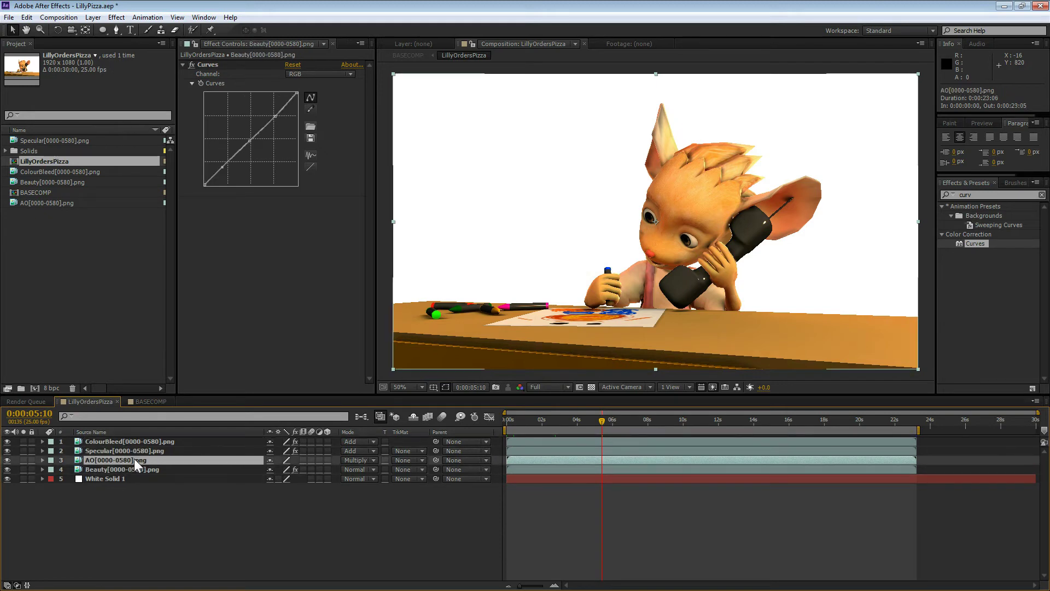
left_click_drag(983, 240, 469, 461)
left_click(23, 461)
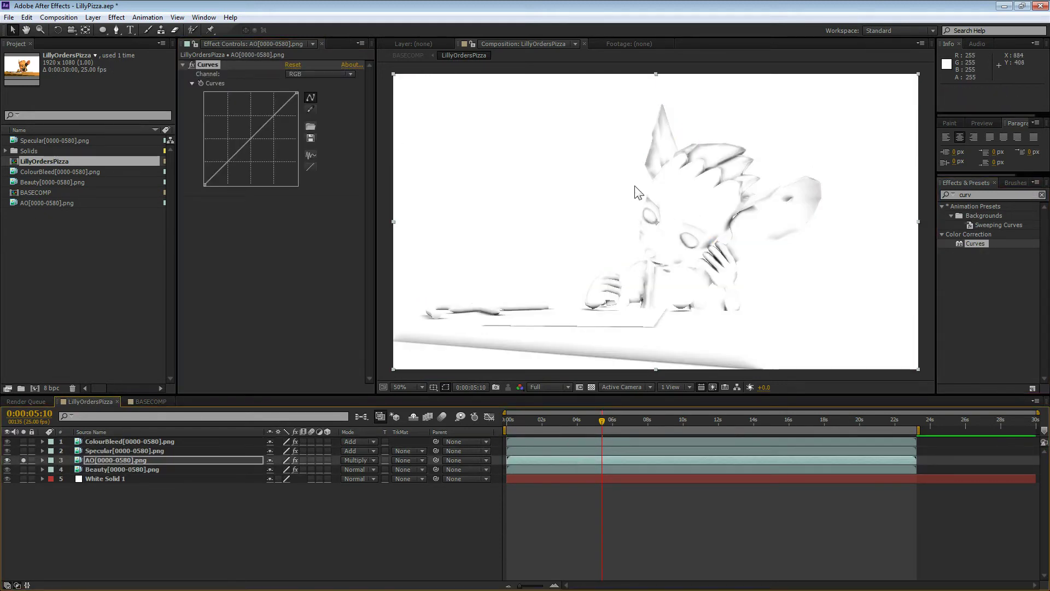
mouse_move(230, 149)
left_mouse_down()
mouse_move(217, 144)
mouse_move(222, 158)
left_mouse_up()
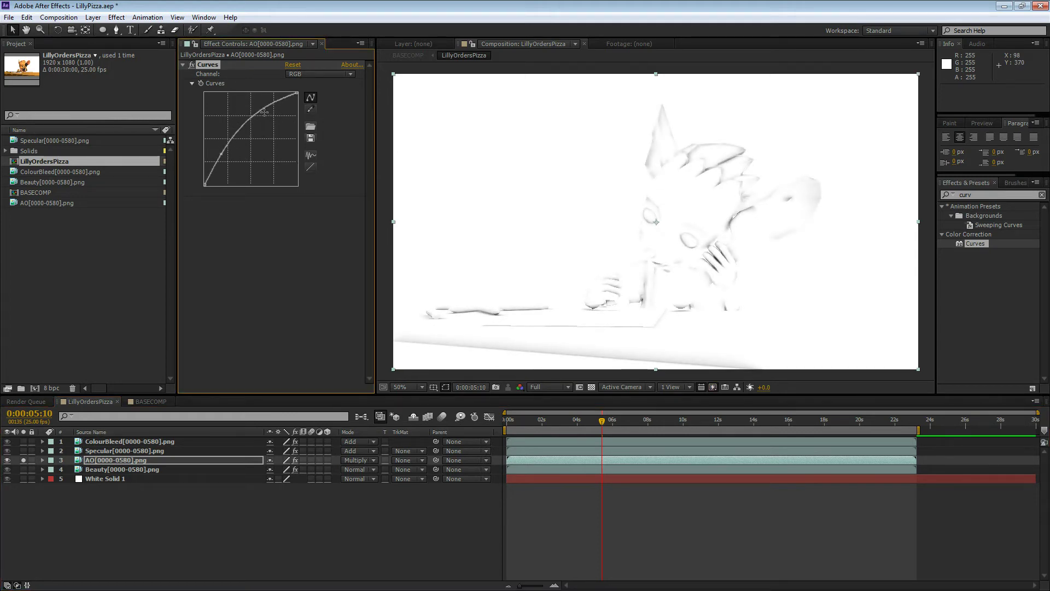
left_click_drag(262, 113, 260, 112)
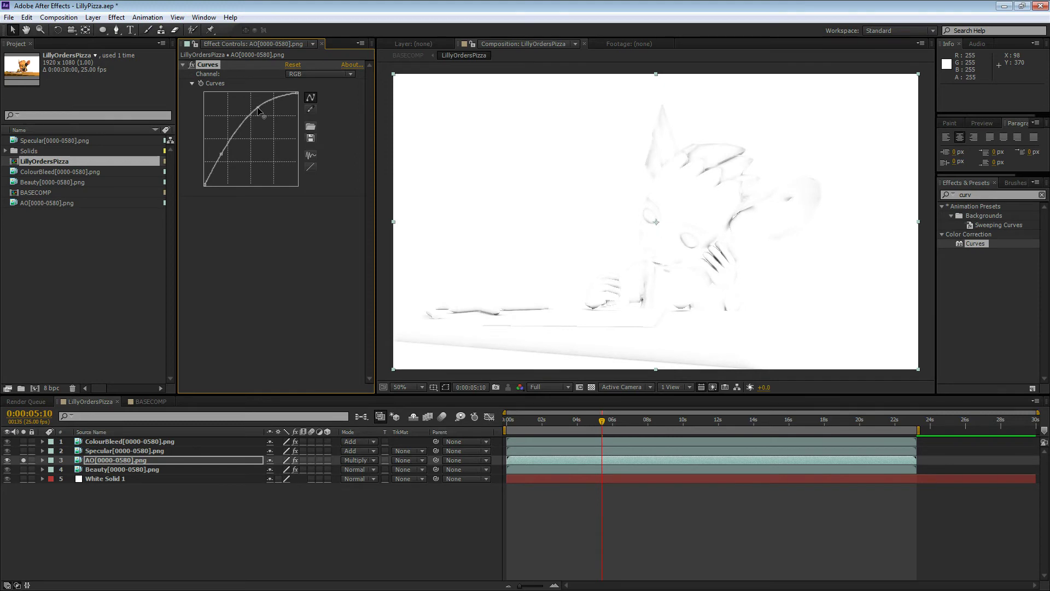
Step: Unsolo the AO layer and check the full composite in BASECOMP at 0:00:16:17
left_click(147, 402)
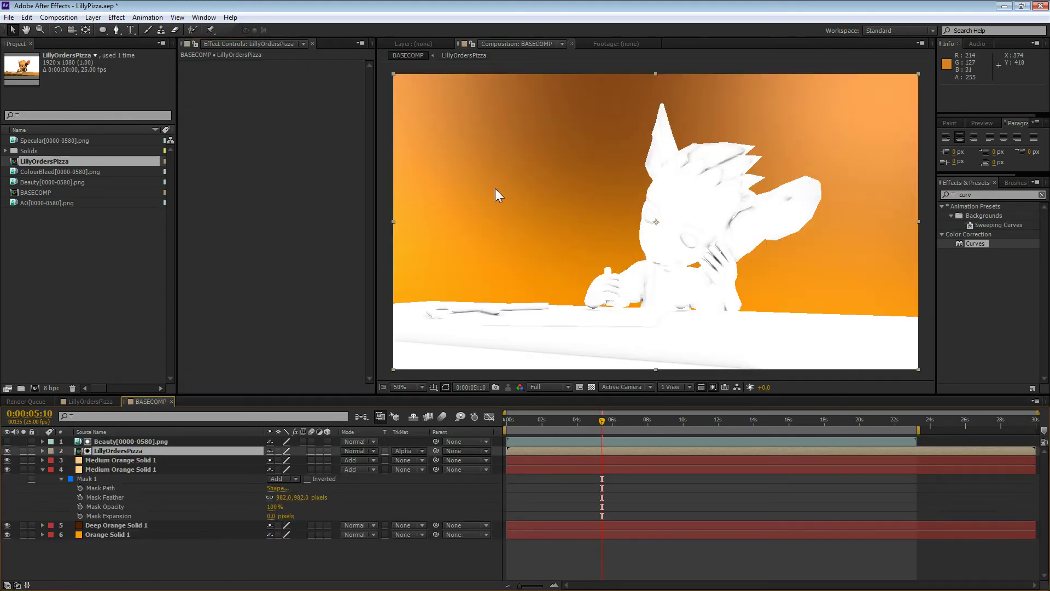
left_click(105, 402)
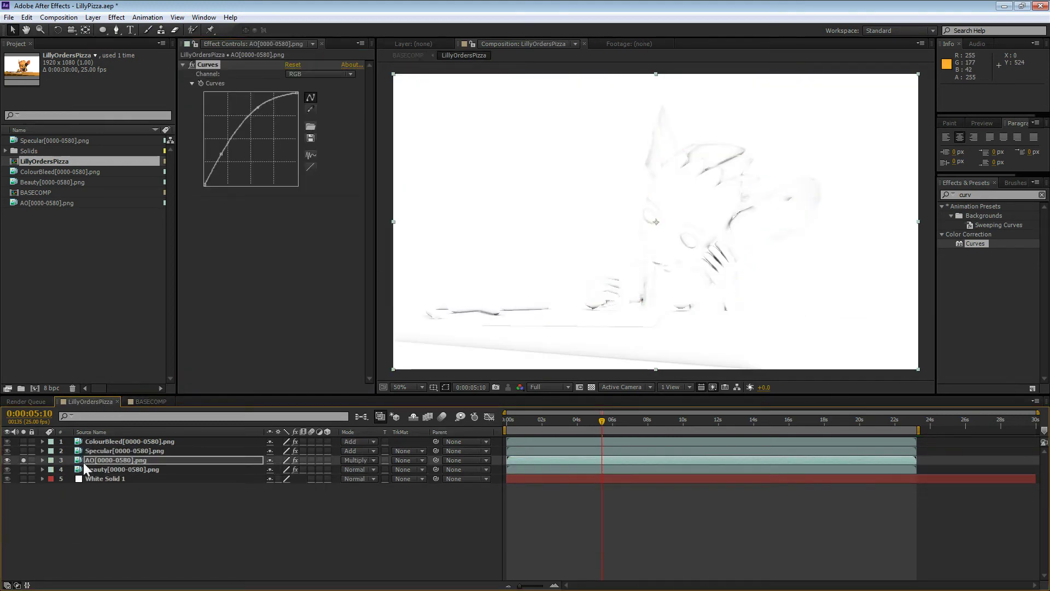
left_click(23, 459)
left_click(146, 404)
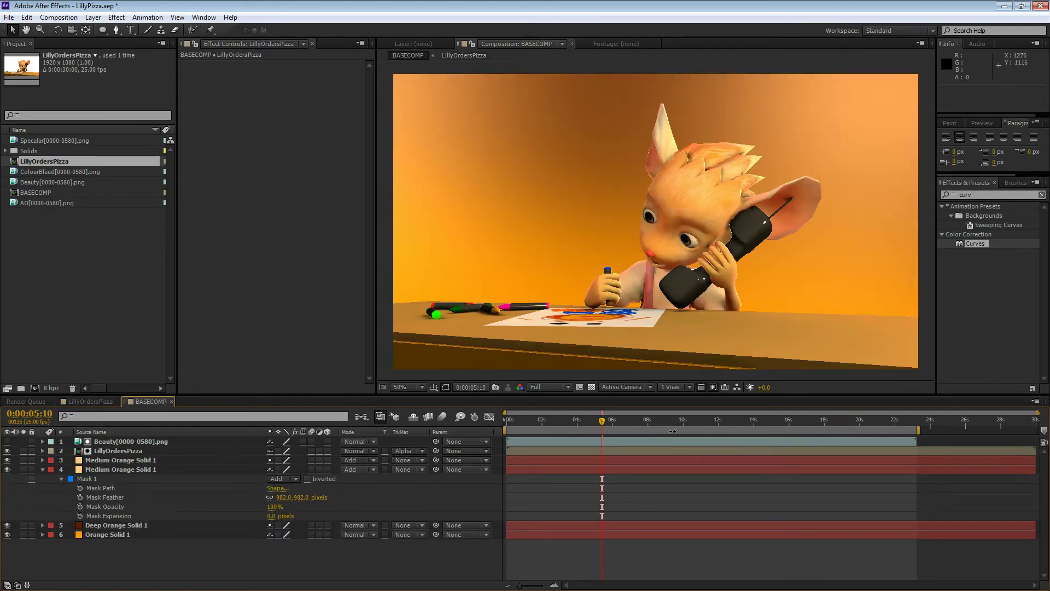
left_click_drag(672, 422, 800, 422)
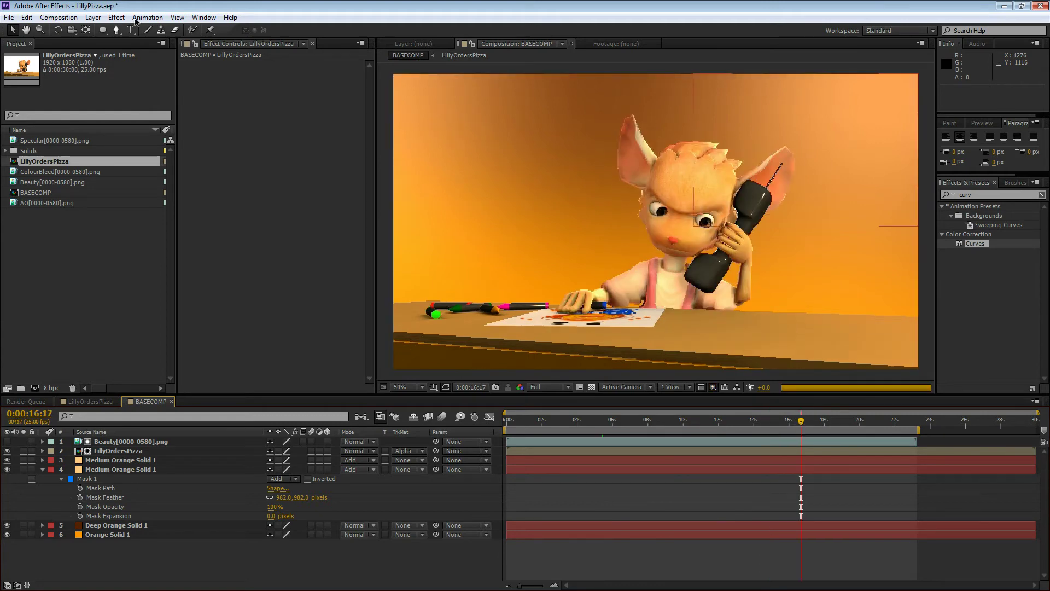
Step: Add an adjustment layer above all layers in BASECOMP and give it the Orange label colour
left_click(76, 18)
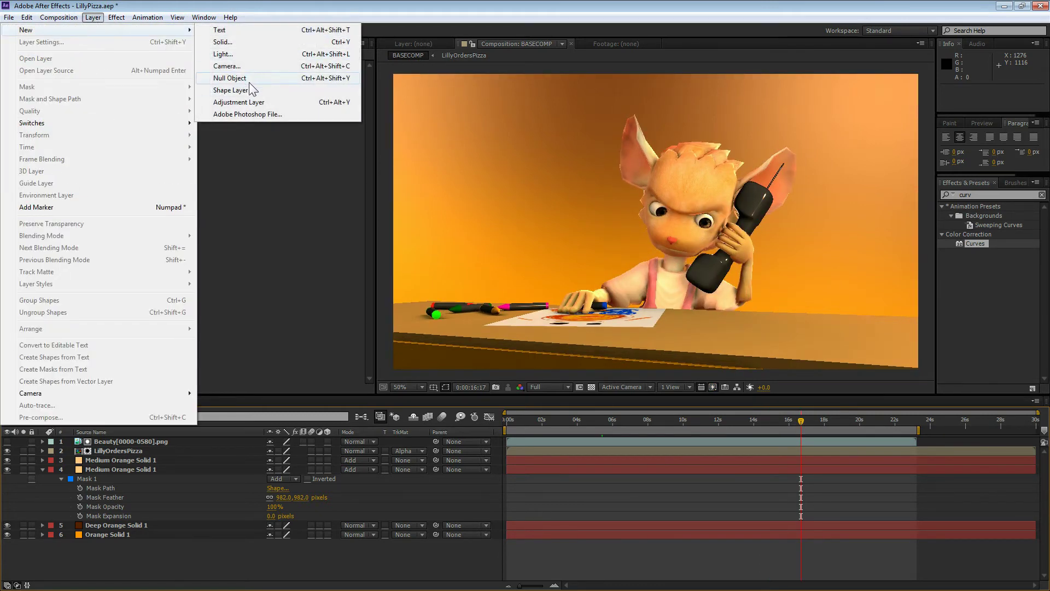
left_click(241, 102)
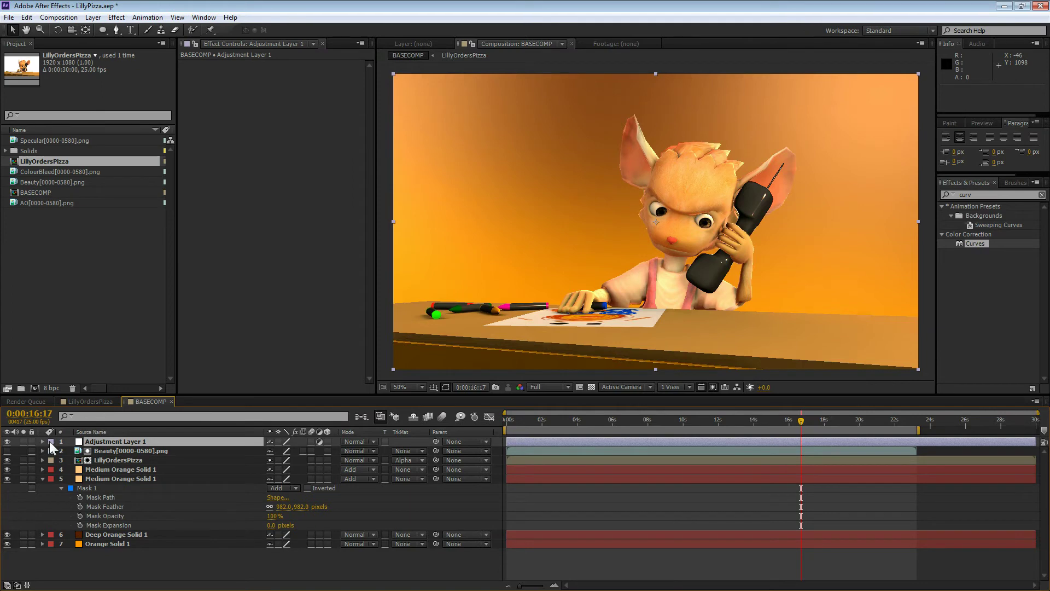
left_click(51, 442)
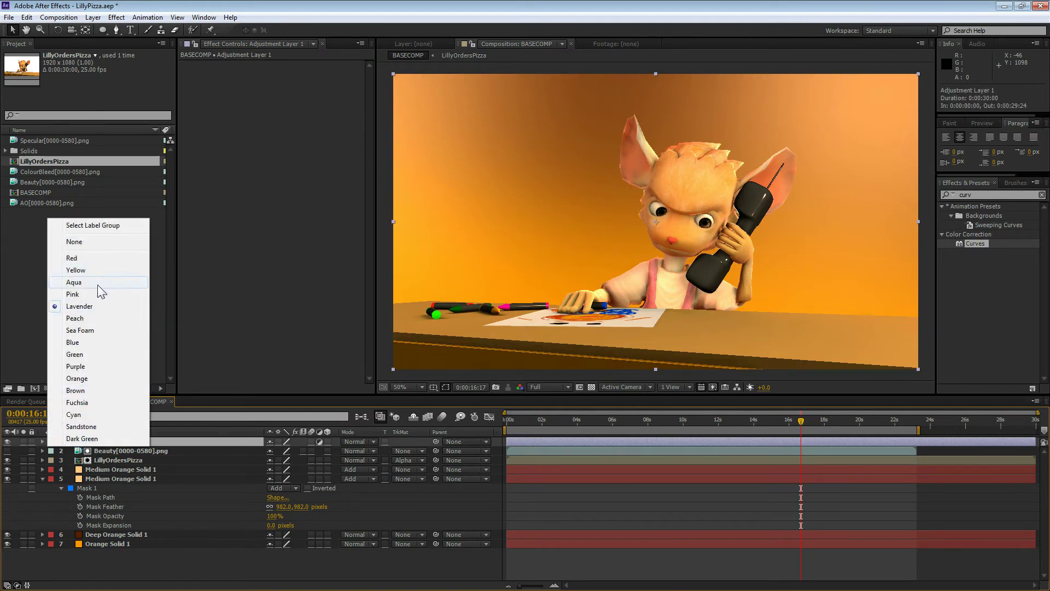
left_click(76, 378)
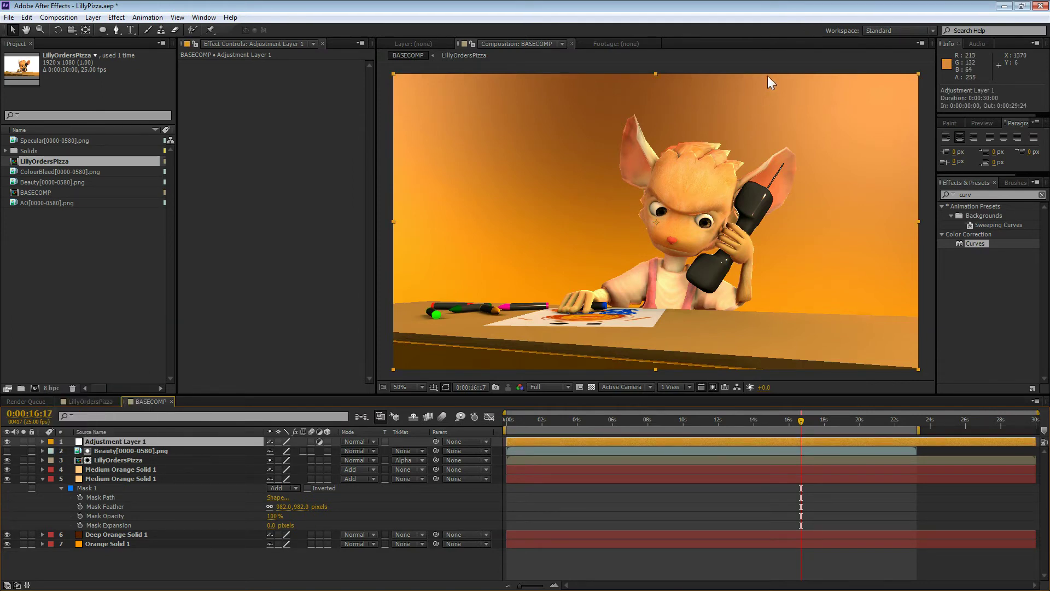
Step: Apply Curves to the adjustment layer and bend its RGB curve into a gentle S, lowering the shadows and raising the highlights
left_click_drag(979, 242, 918, 438)
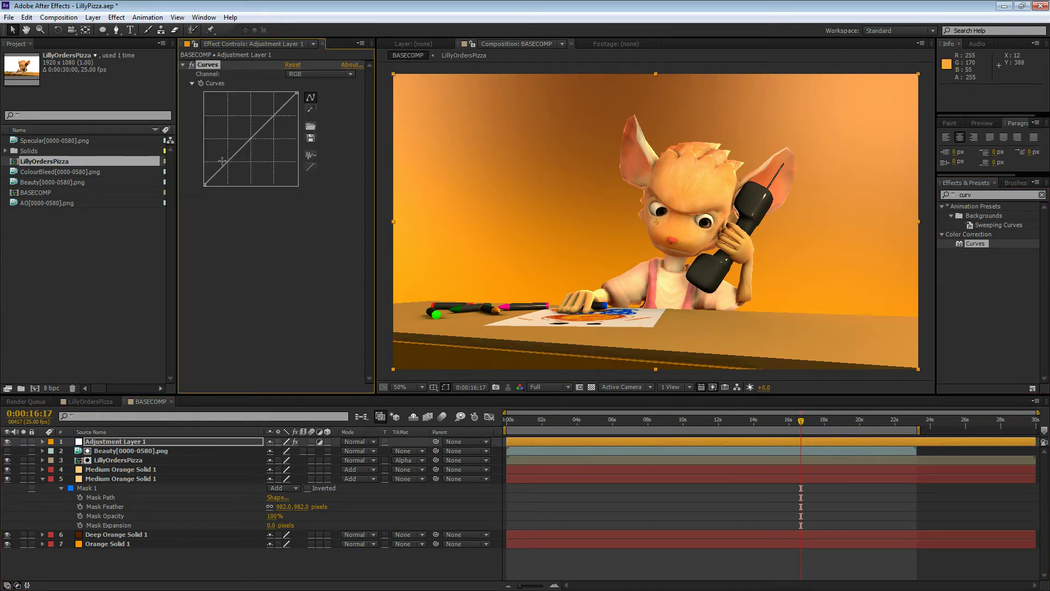
left_click_drag(222, 160, 224, 166)
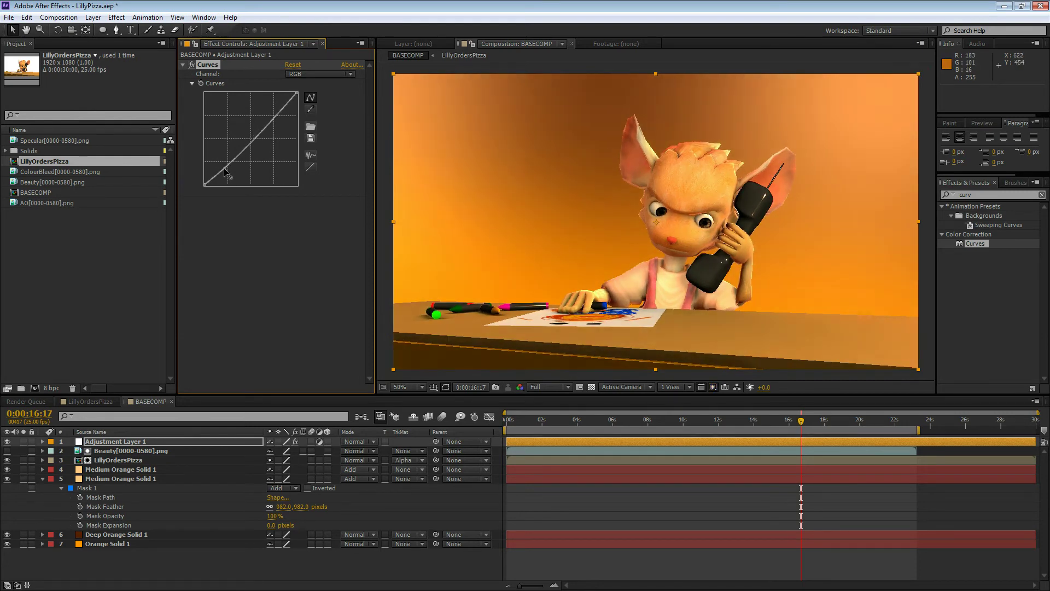
left_click_drag(263, 127, 267, 125)
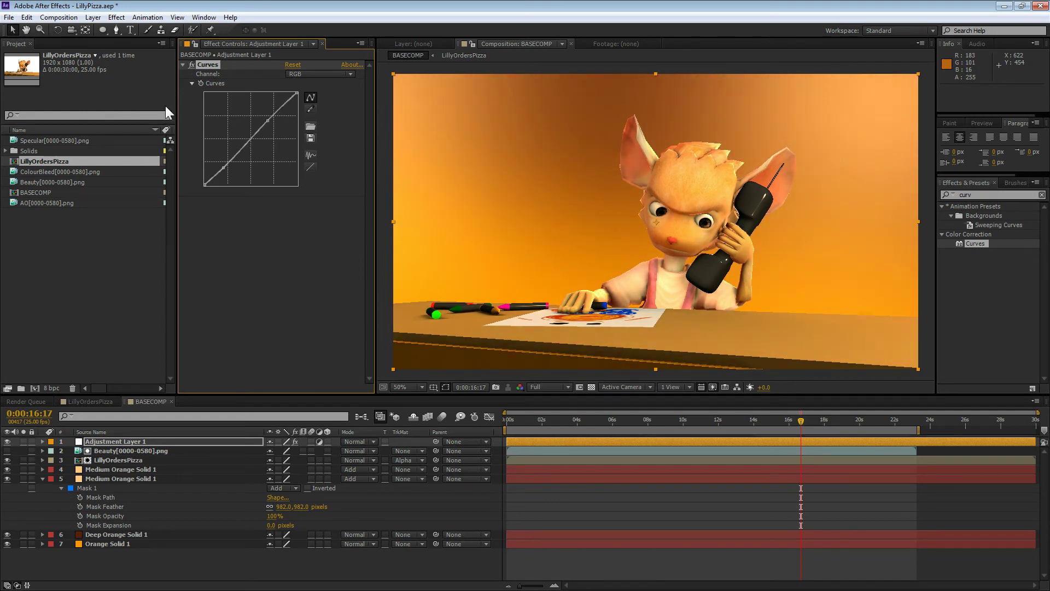
mouse_move(224, 168)
left_mouse_down()
mouse_move(247, 186)
mouse_move(225, 167)
left_mouse_up()
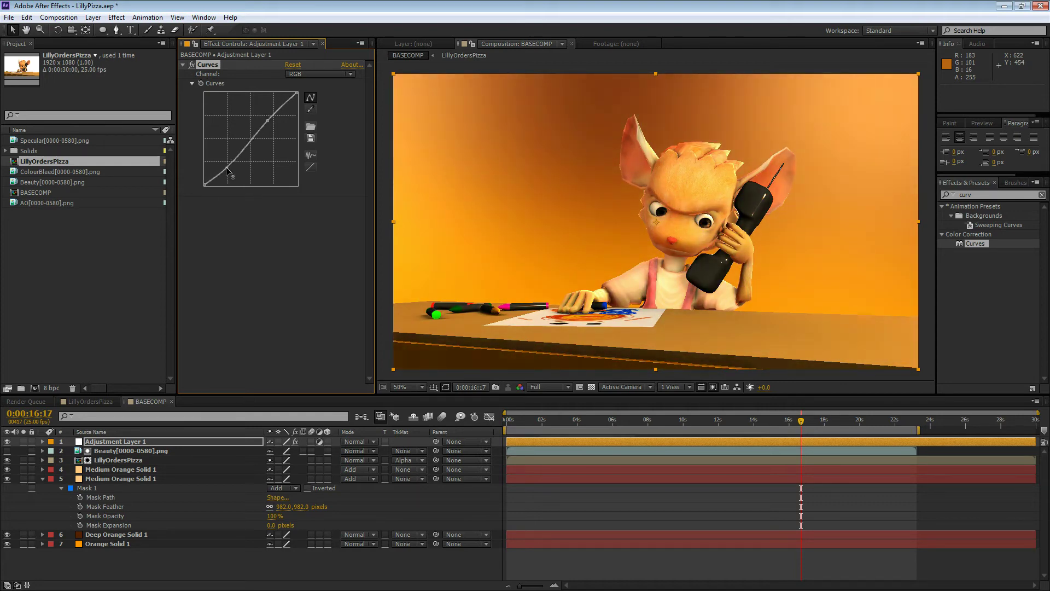
Step: Shape the adjustment layer's Red curve into an S with lower shadows and raised highlights, and switch to the Green channel
left_click(311, 75)
left_click(309, 96)
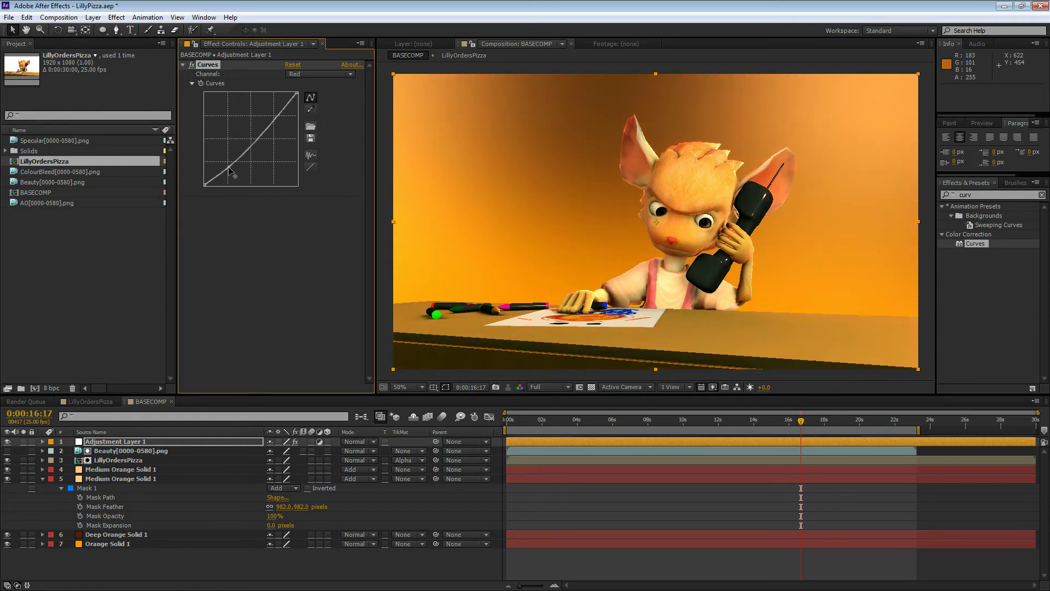
left_click_drag(274, 118, 271, 115)
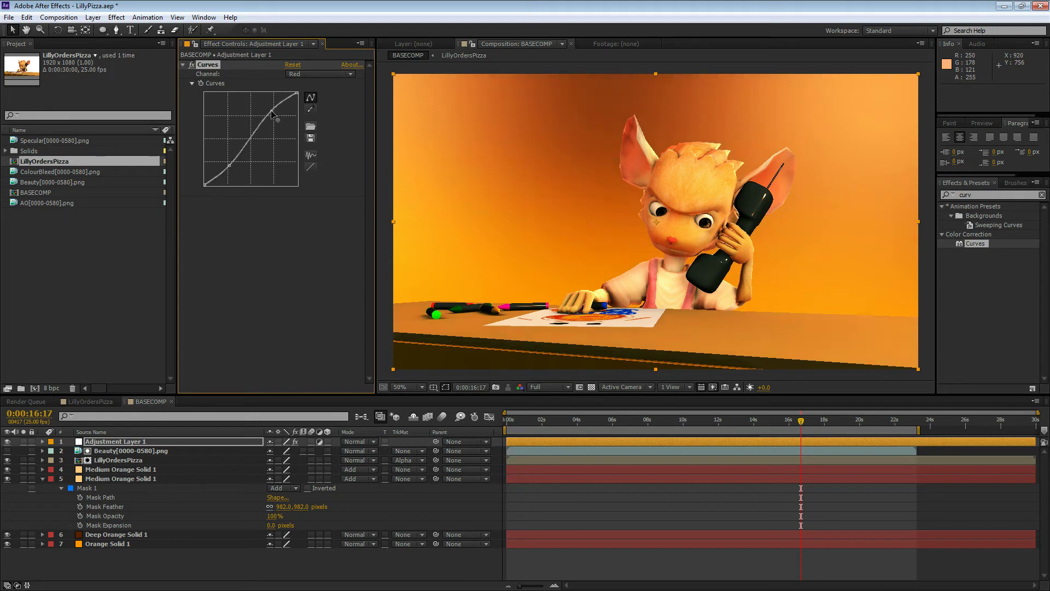
left_click(320, 74)
left_click(309, 110)
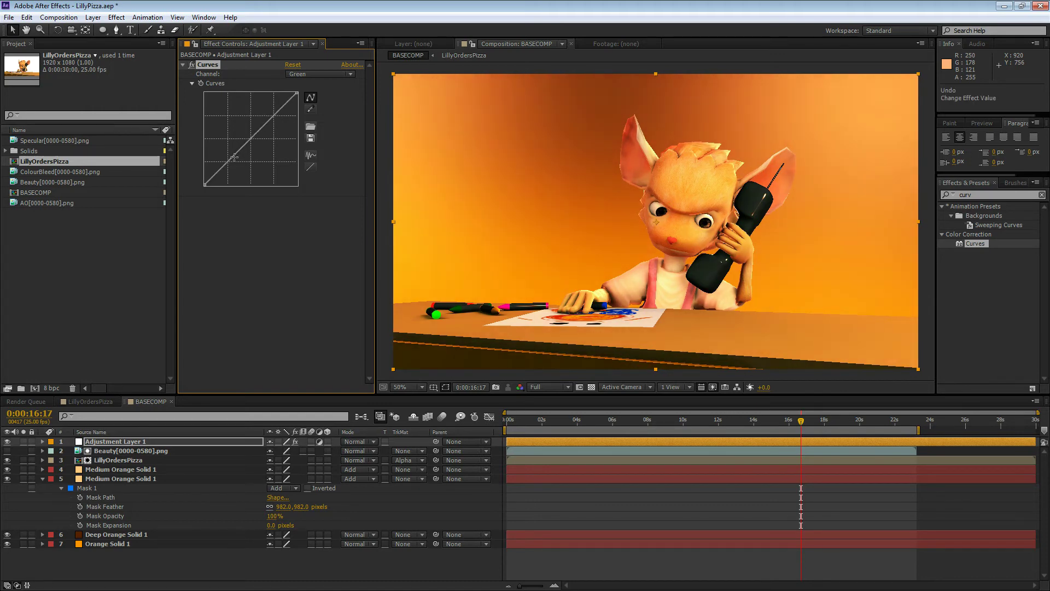
Step: Refine the RGB curve with brighter highlights and adjusted shadow and midtone points, and check the composite at 0:00:14:10
left_click(320, 73)
left_click(306, 83)
left_click_drag(245, 146, 263, 113)
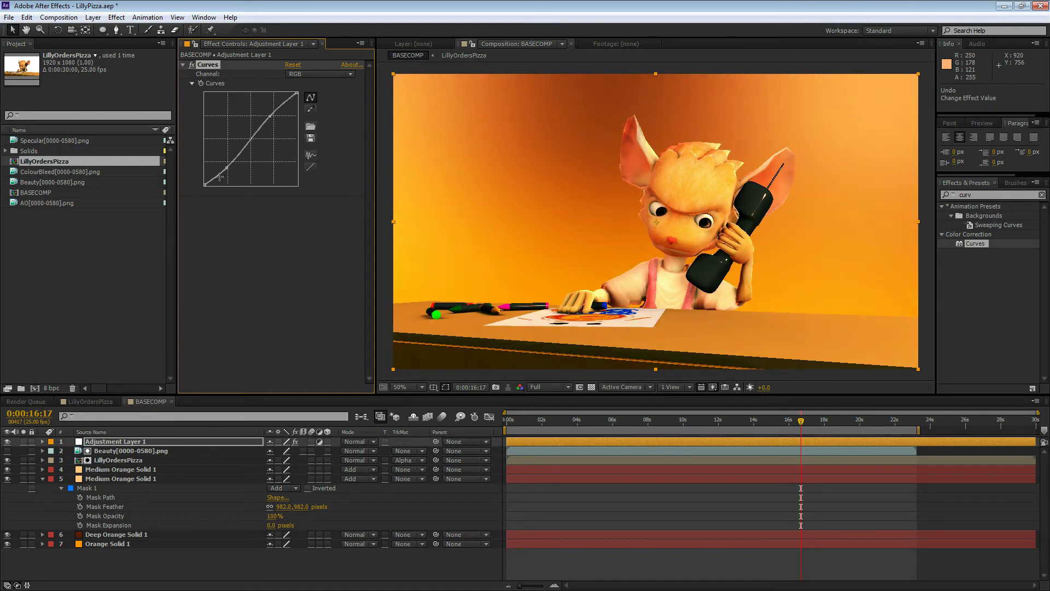
left_click_drag(227, 168, 227, 165)
left_click_drag(255, 136, 250, 137)
left_click(660, 489)
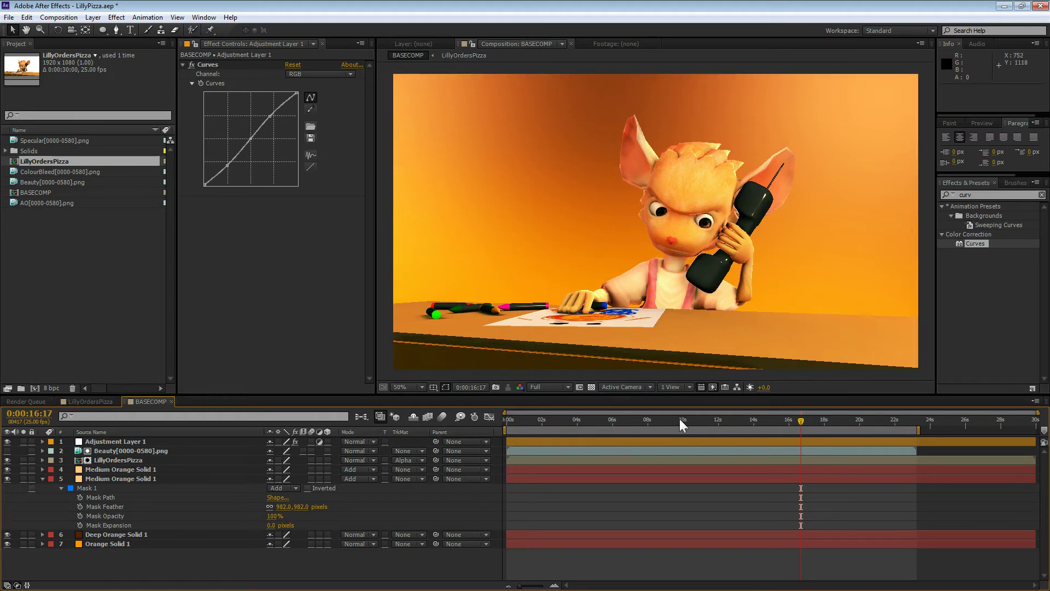
left_click_drag(656, 419, 761, 419)
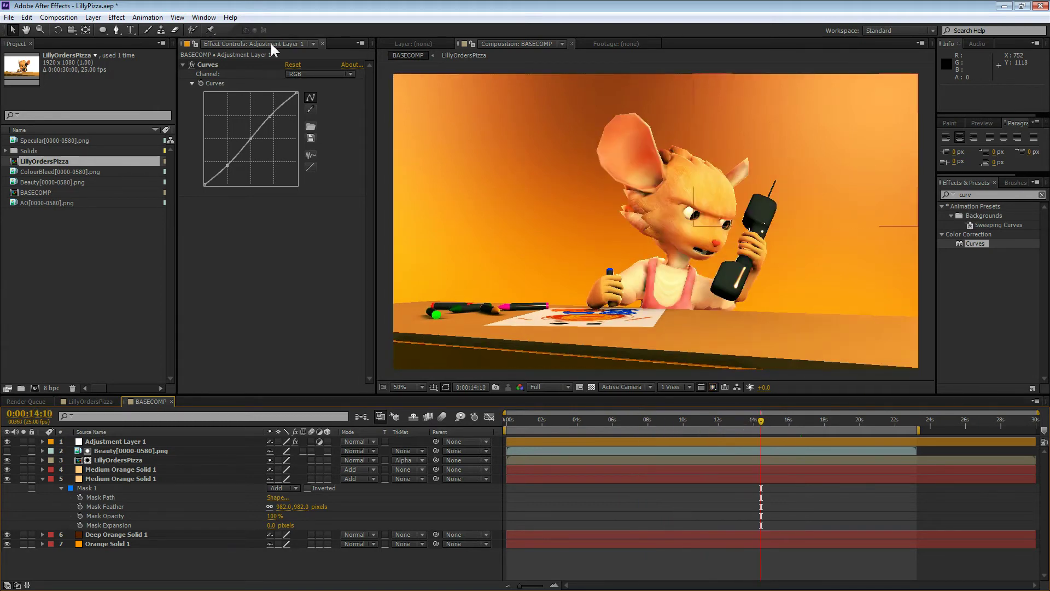
Step: Create a new deep orange solid with colour 541E00 above all layers in BASECOMP
key("ctrl+shift+y")
left_click(114, 188)
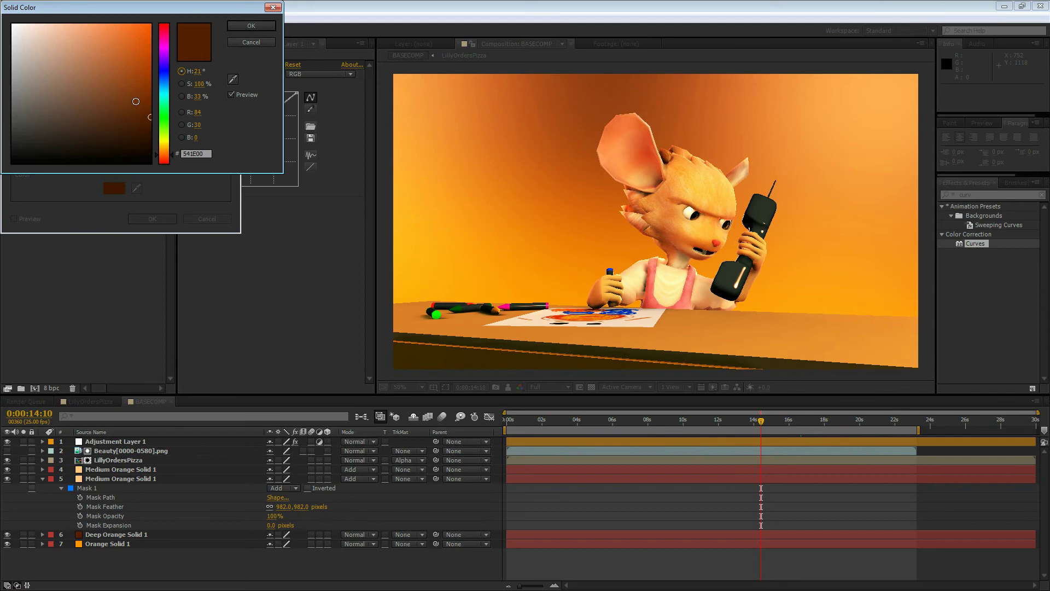
left_click(268, 26)
left_click(152, 219)
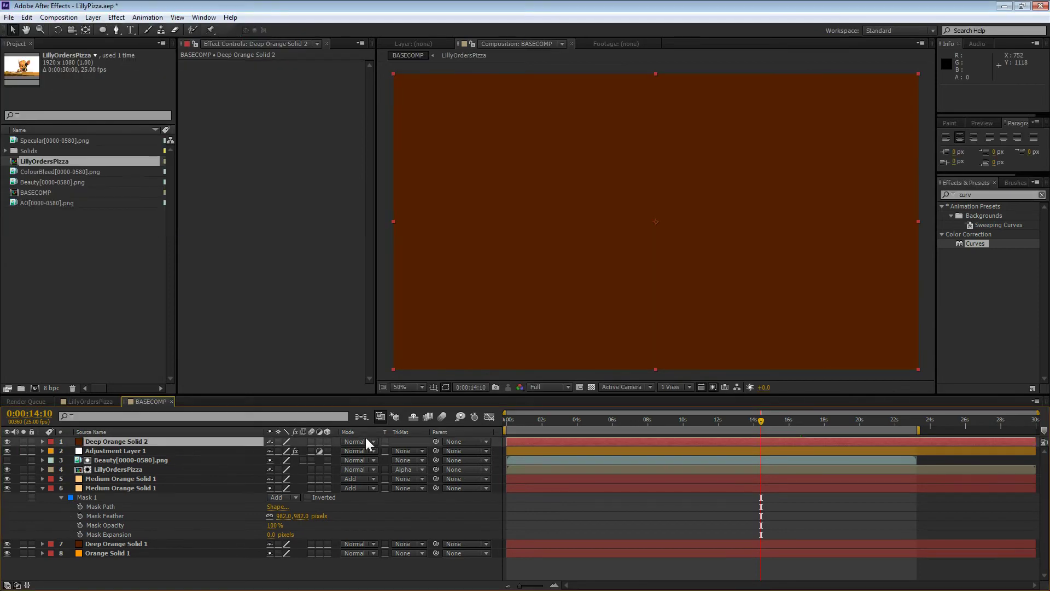
Step: Draw a centred elliptical mask nearly filling the frame on the new deep orange solid, and return to the BASECOMP view
left_click_drag(106, 27, 130, 49)
left_click_drag(655, 222, 903, 77, "ctrl")
double_click(113, 440)
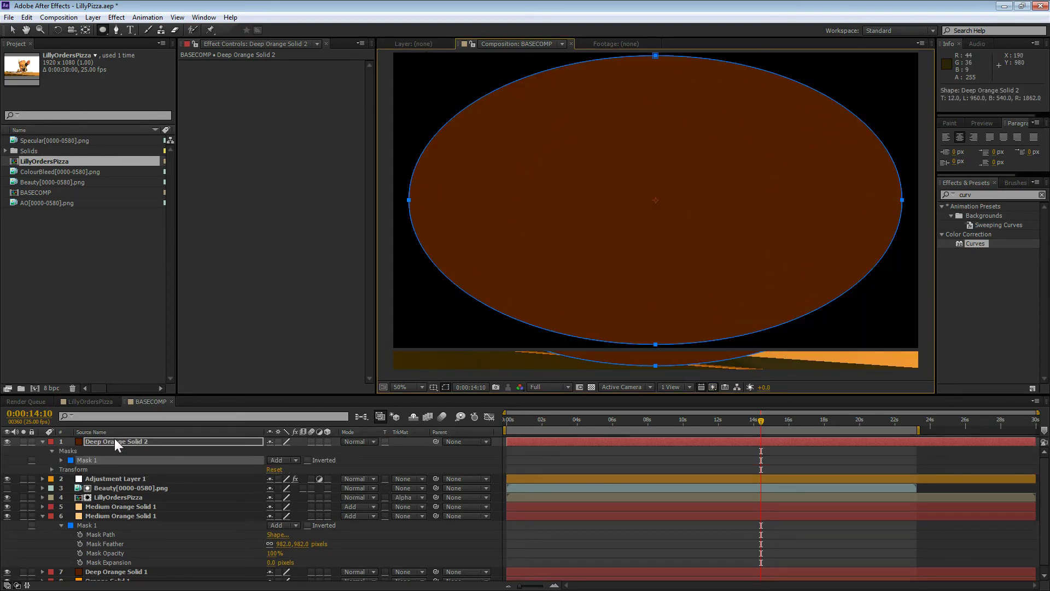
left_click(631, 461)
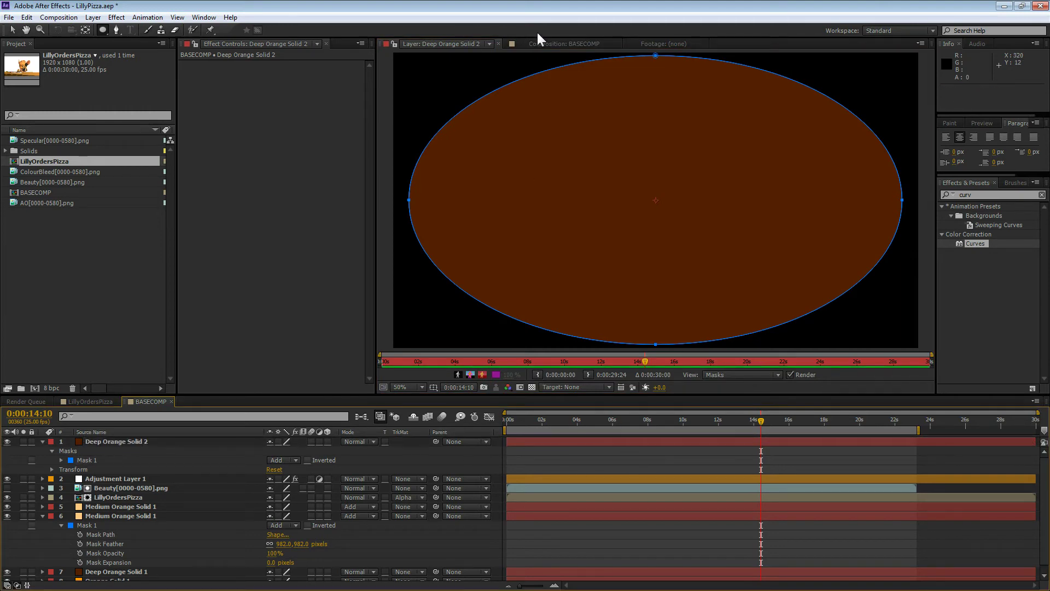
left_click(537, 42)
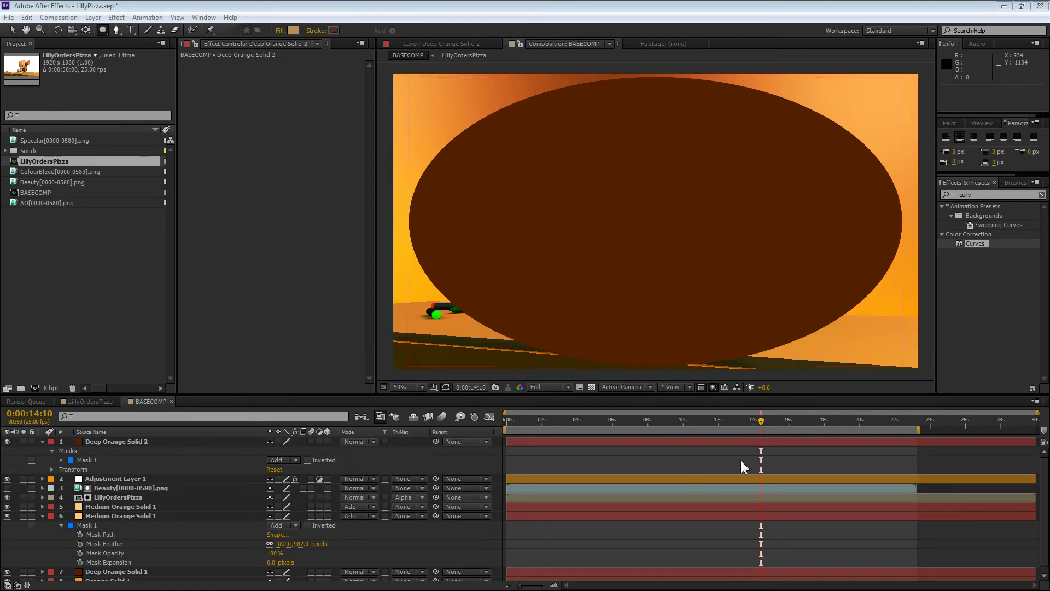
Step: Set the deep orange solid's ellipse mask to Subtract and feather it 451 pixels to form a soft vignette
left_click(731, 442)
key("v")
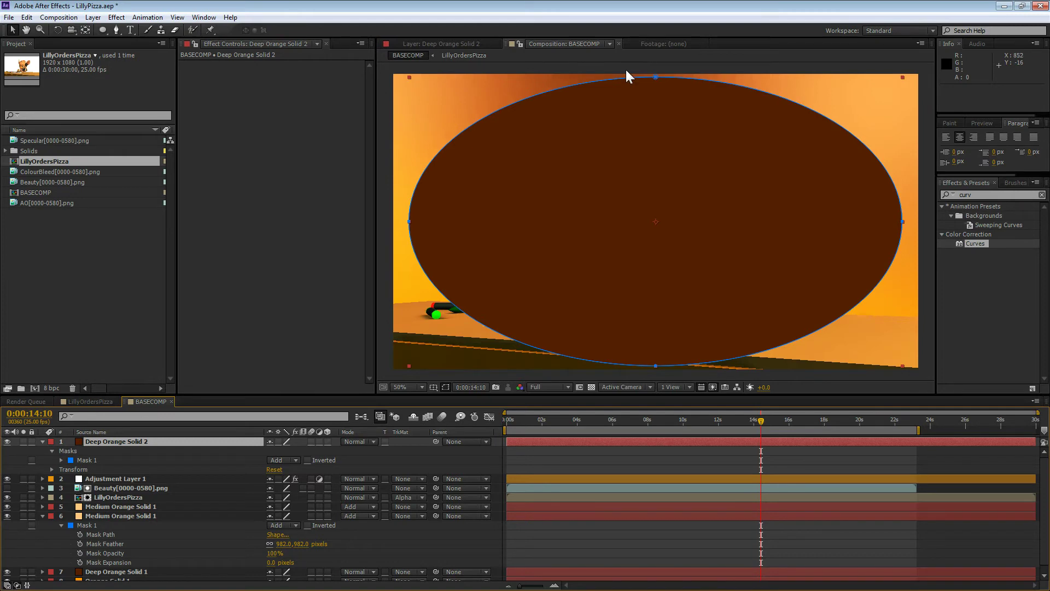
left_click(289, 461)
left_click(305, 496)
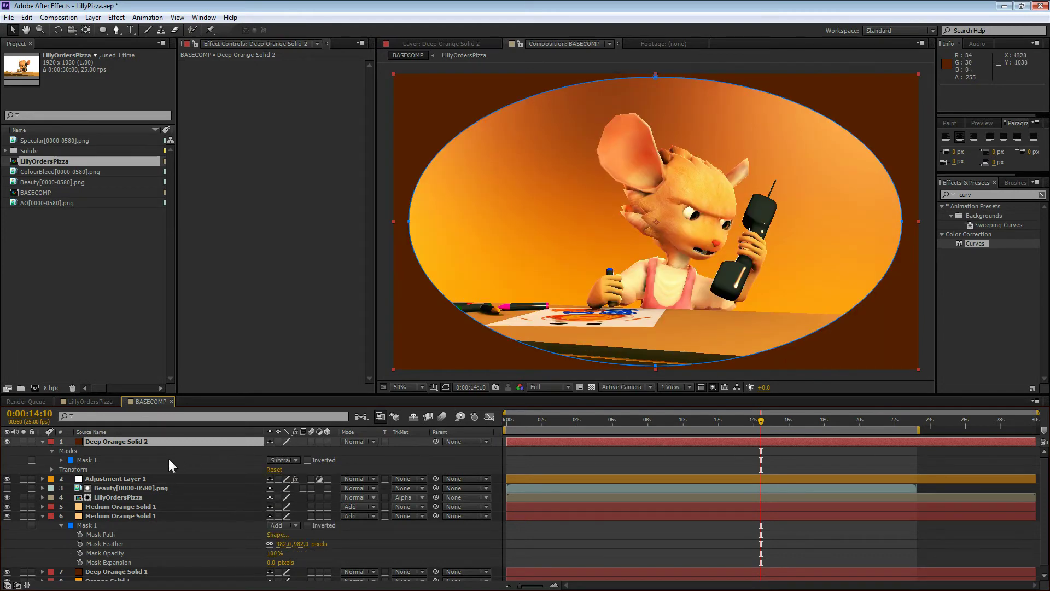
left_click(85, 460)
key("m")
key("m")
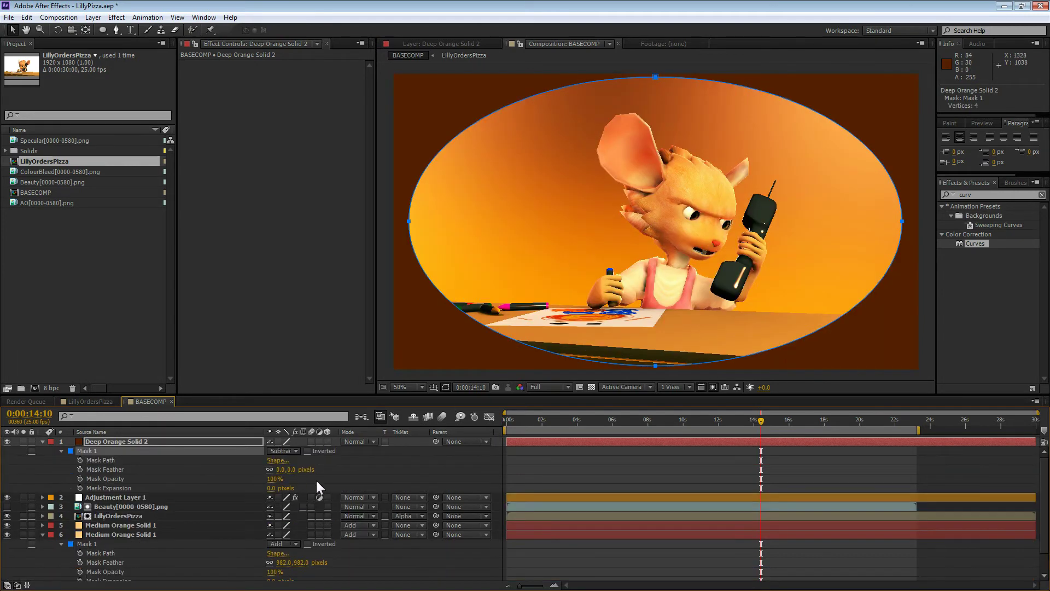
left_click_drag(294, 469, 517, 447)
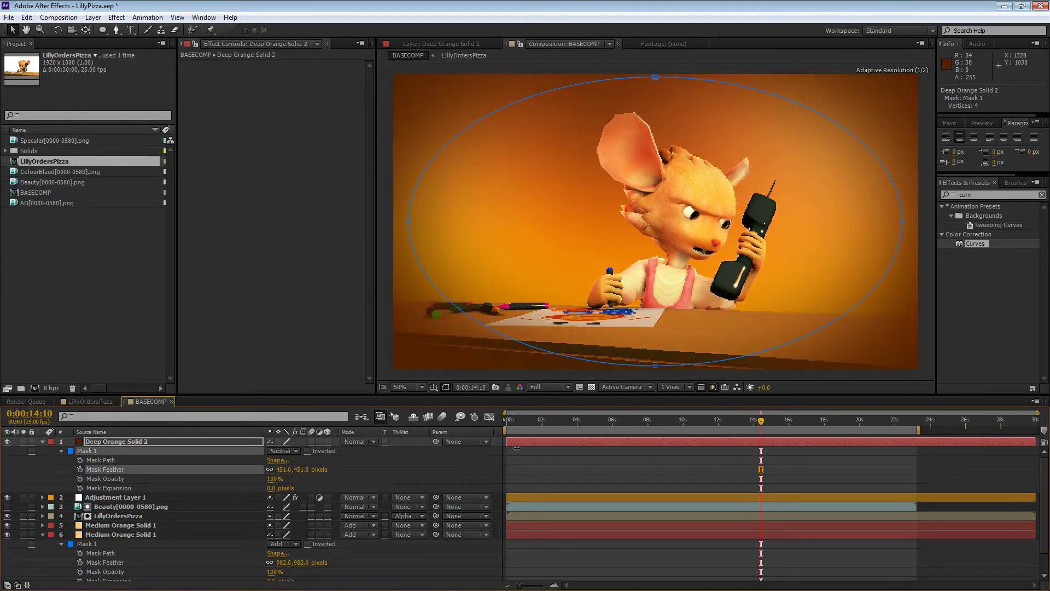
left_click(644, 461)
left_click(663, 444)
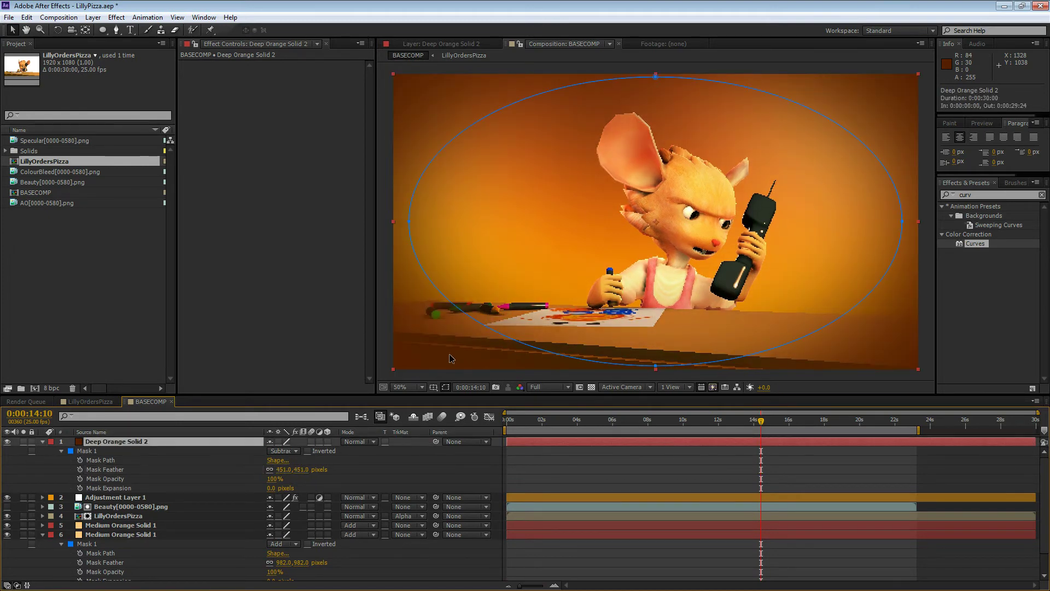
Step: Scale the vignette's ellipse mask from its centre to about 110% width and 133% height, beyond the frame edges
left_click(408, 221)
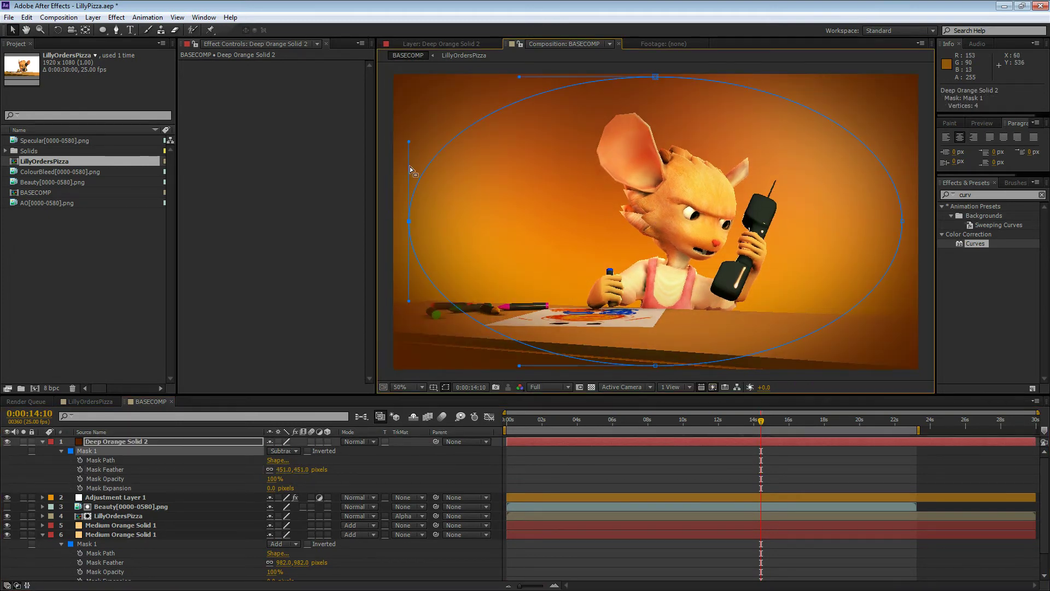
double_click(410, 222)
left_click_drag(408, 77, 384, 33)
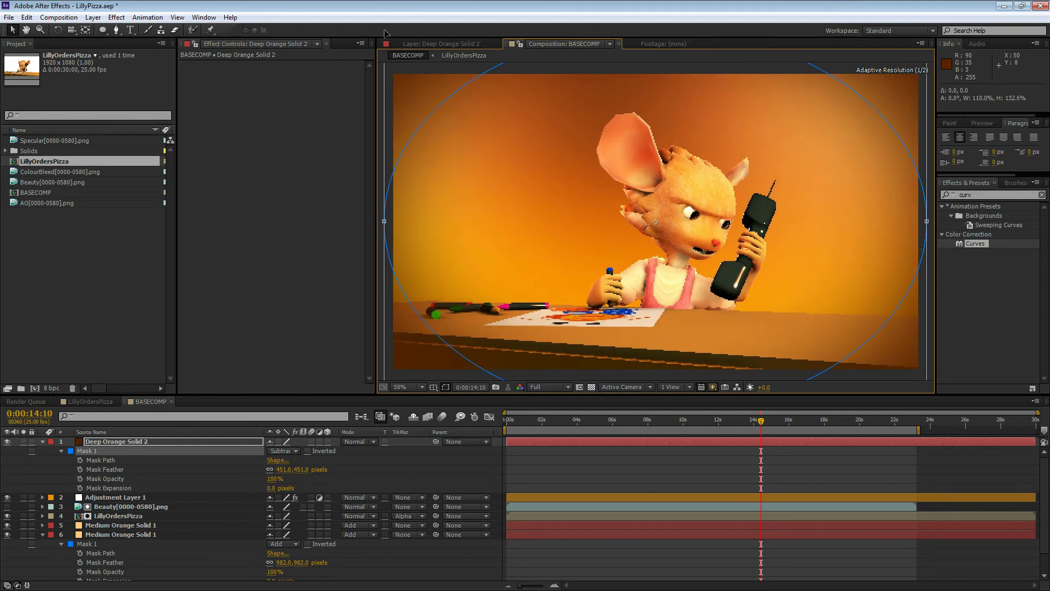
Step: Set the vignette solid's blending mode to Multiply and preview the composite at several times up to about 0:00:21:20
left_click(557, 440)
left_click(354, 441)
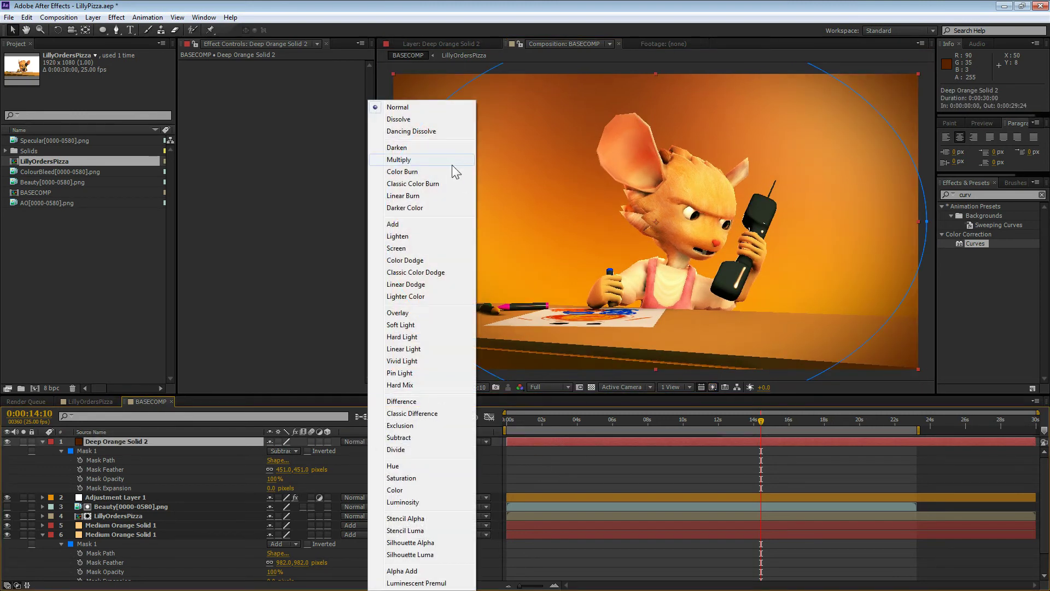
left_click(410, 160)
left_click(374, 441)
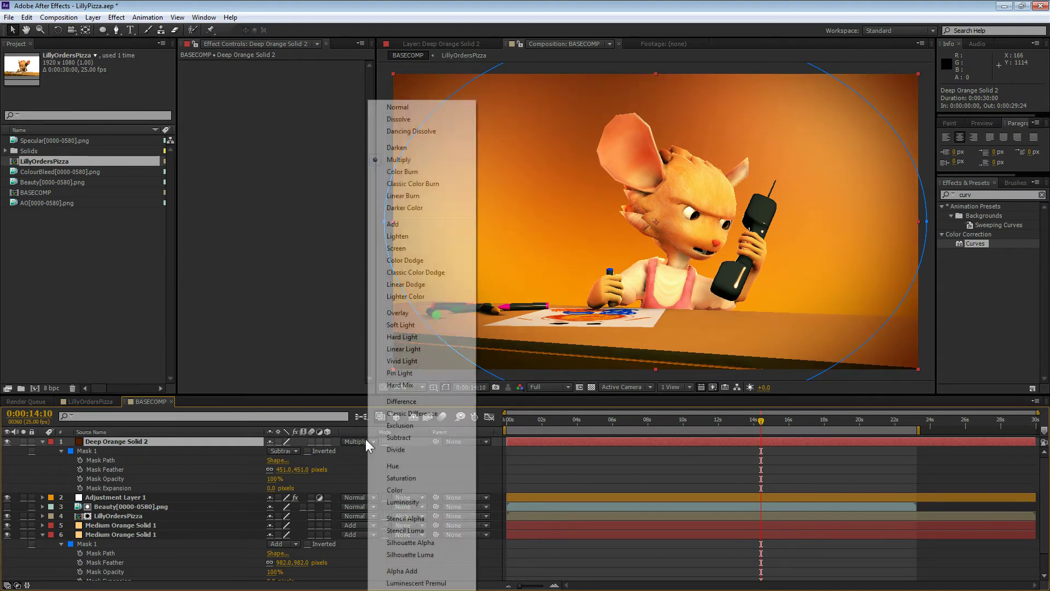
left_click(653, 467)
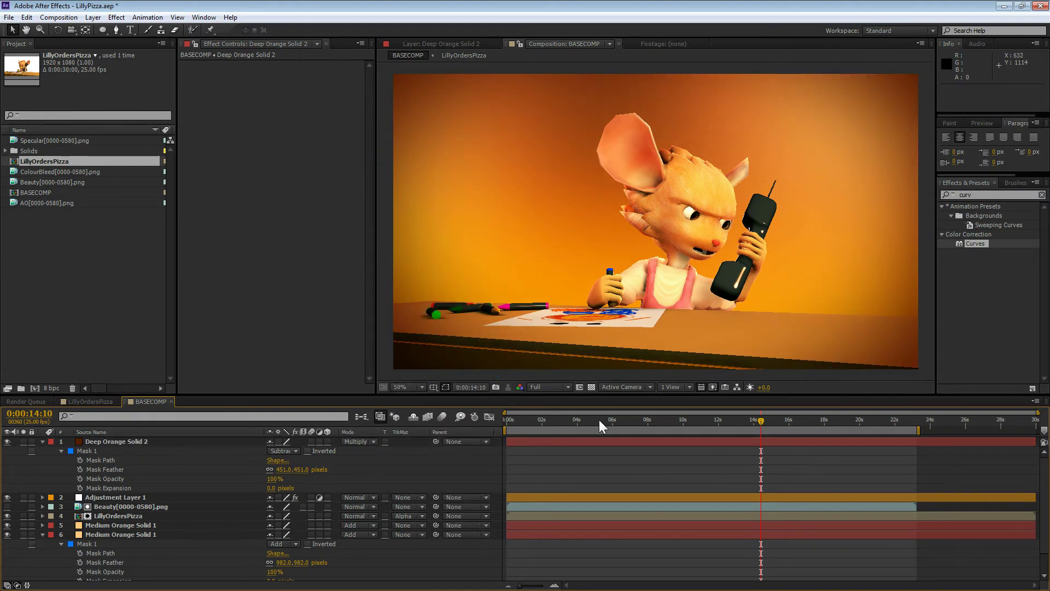
left_click_drag(599, 419, 570, 419)
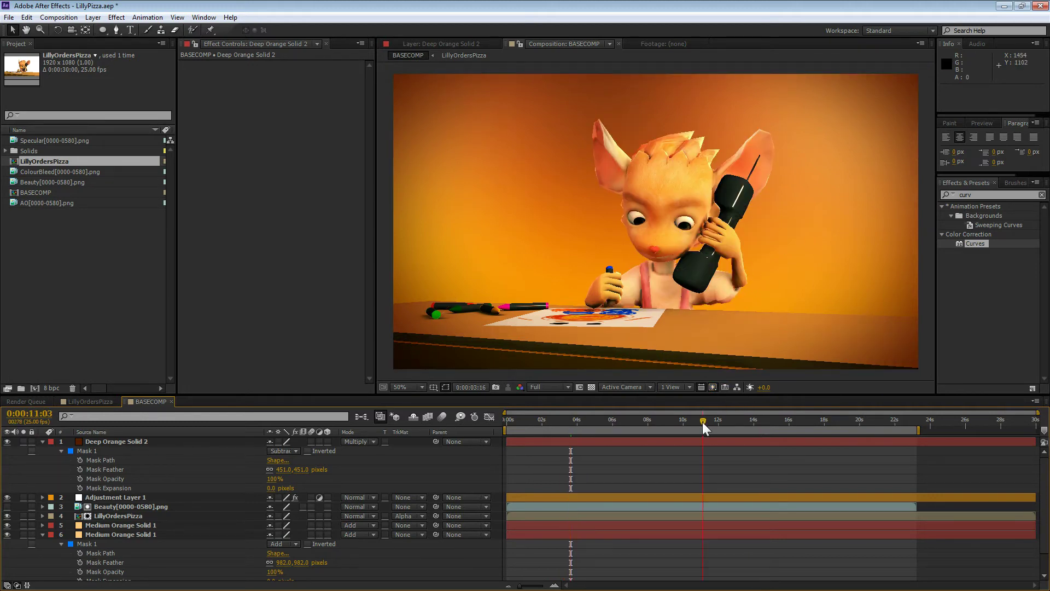
left_click_drag(703, 422, 891, 422)
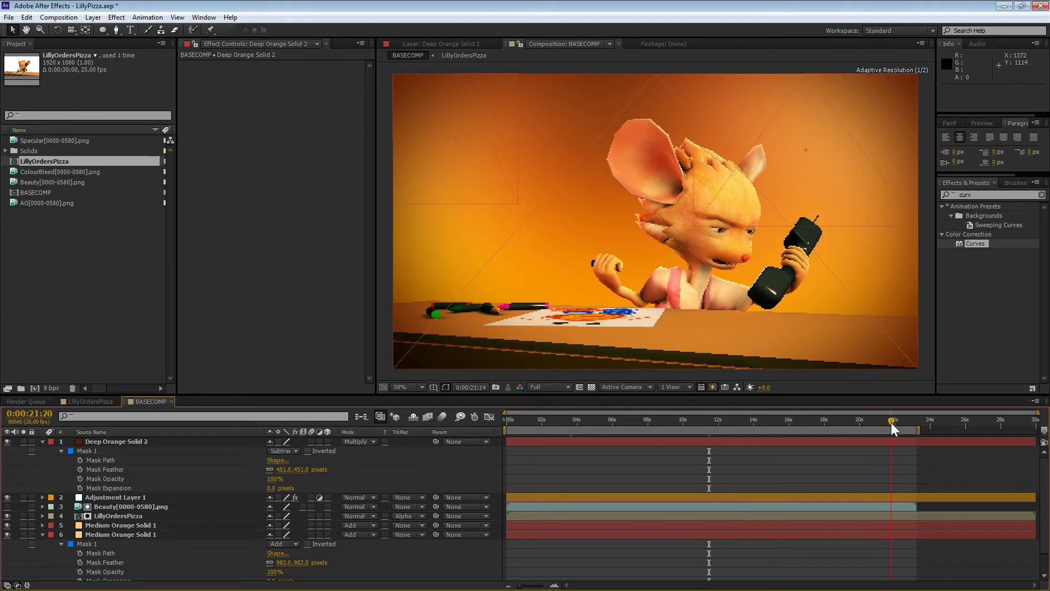
Step: At 0:00:19:24, enlarge the Medium Orange glow in the image's upper-left corner by scaling it toward the frame centre
left_click(860, 421)
left_click(126, 525)
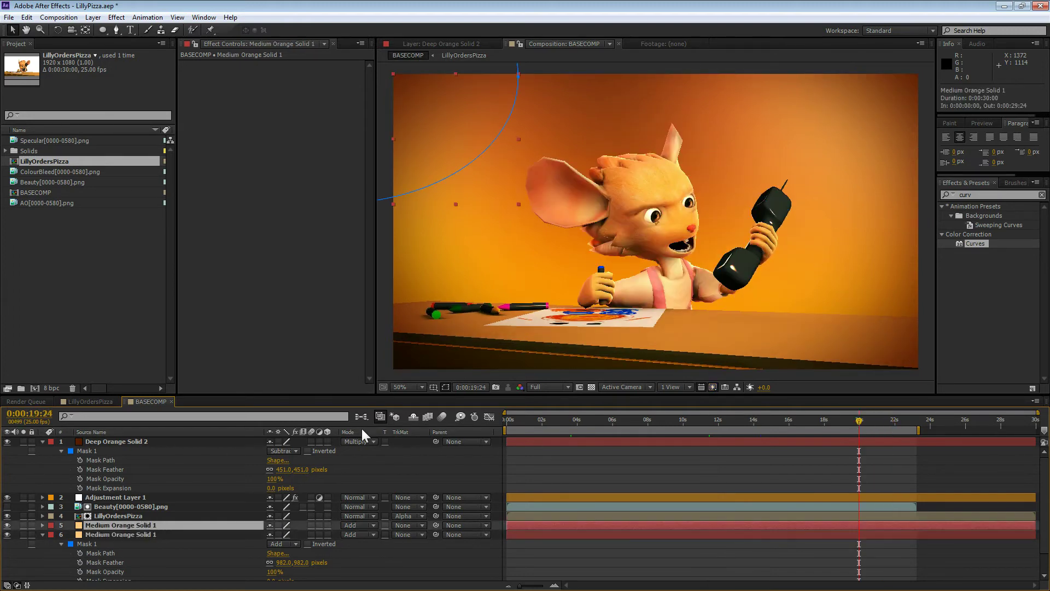
left_click_drag(519, 79, 584, 104)
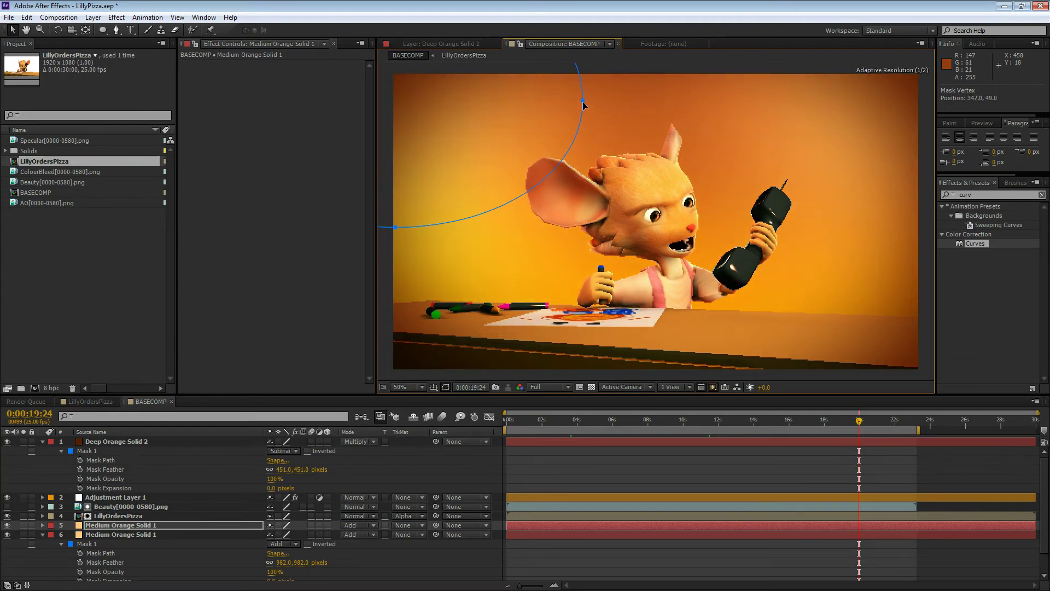
Step: Try moving both Medium Orange solids above the vignette solid, and undo the reordering
mouse_move(115, 441)
left_mouse_down()
mouse_move(131, 504)
mouse_move(127, 437)
left_mouse_up()
left_click(103, 525)
left_click_drag(101, 535, 134, 438, "shift")
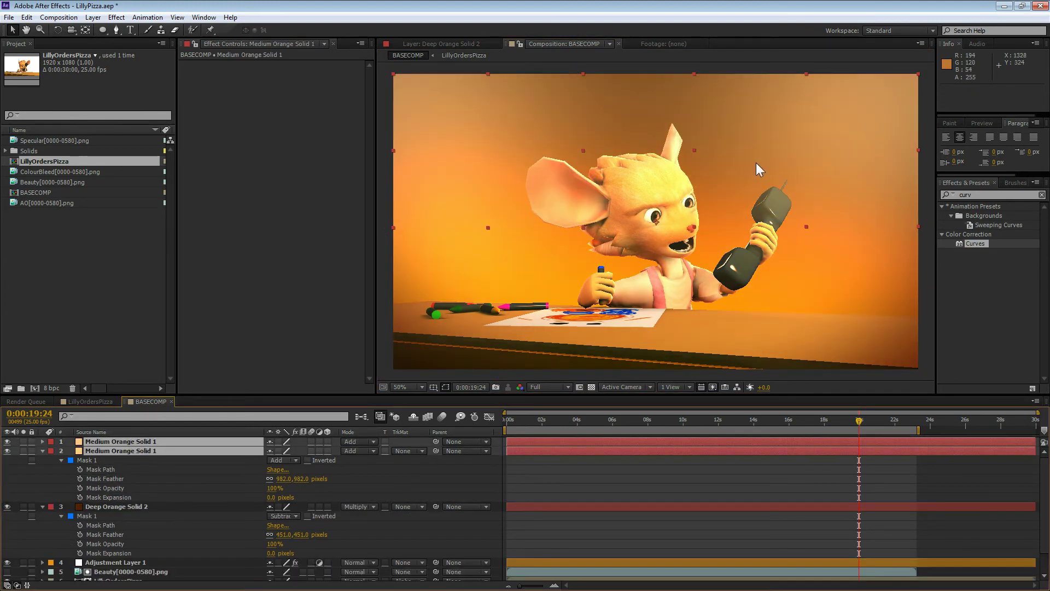
left_click(631, 495)
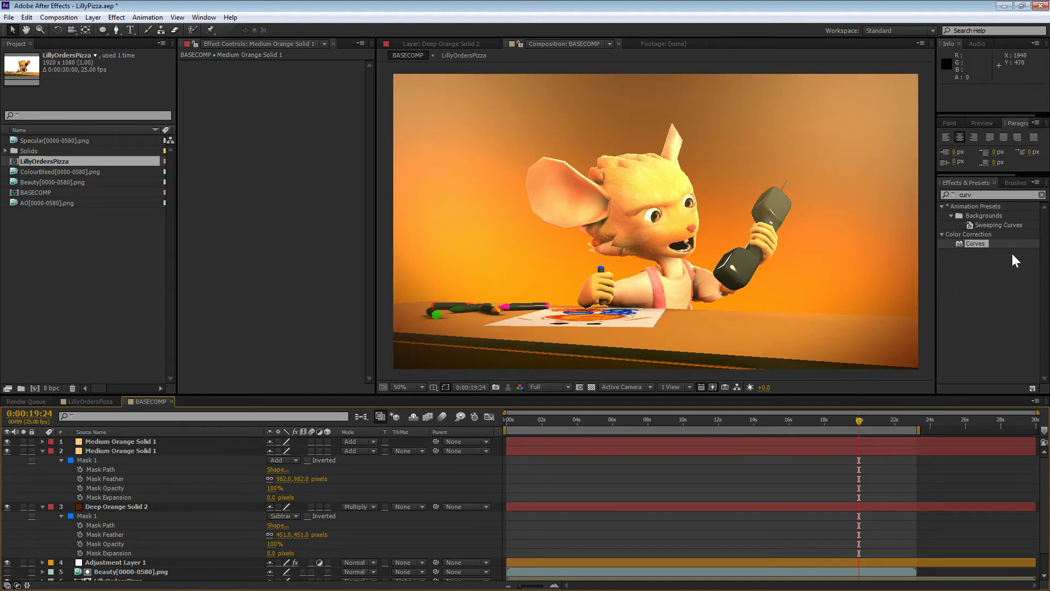
key("ctrl+z")
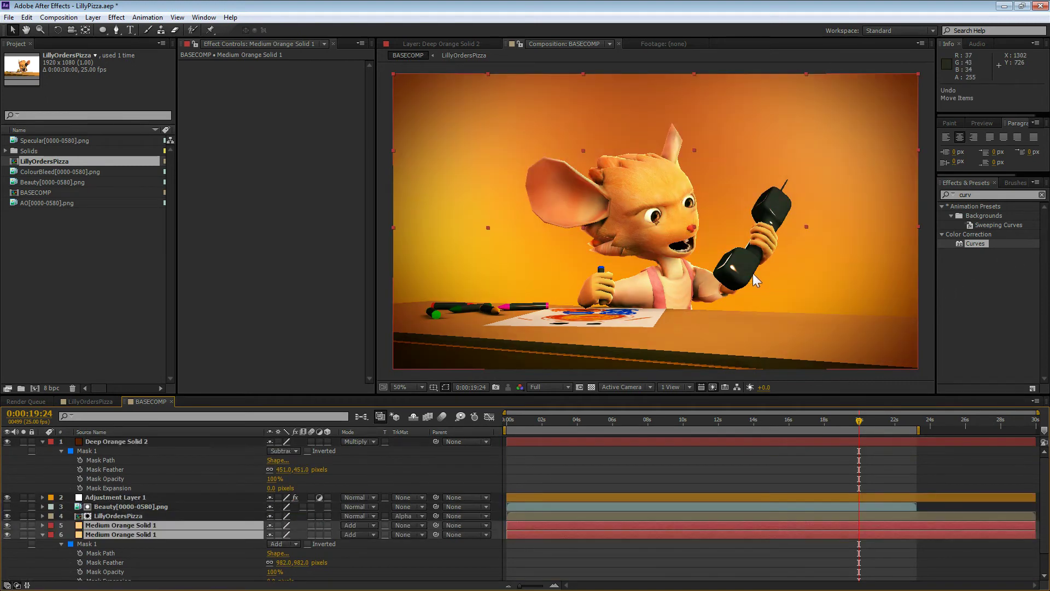
Step: Paste a copy of the upper-left Medium Orange glow above all layers and shrink it toward the image corner
left_click(124, 528)
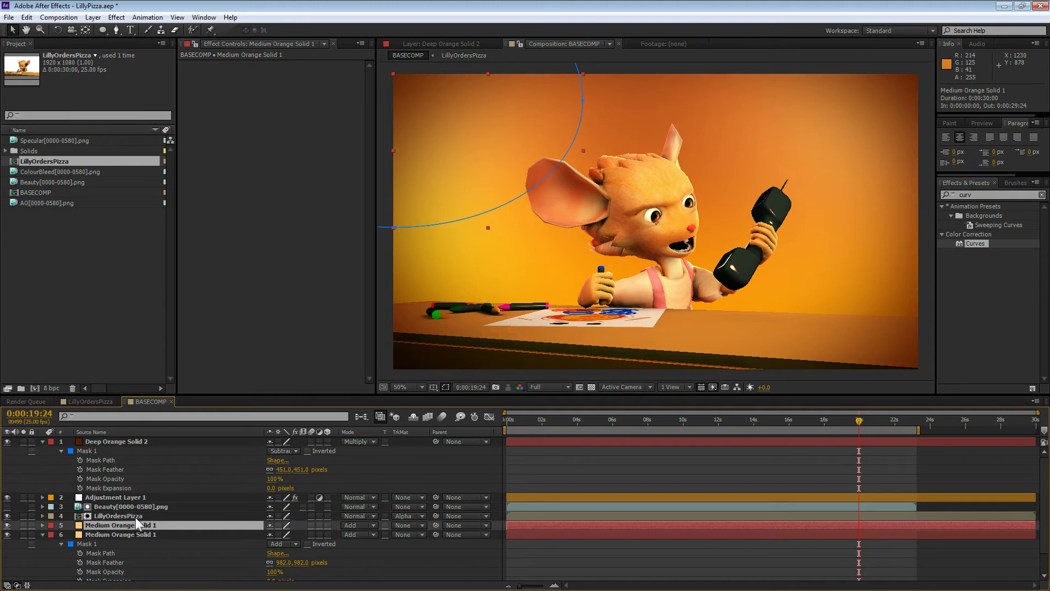
key("ctrl+v")
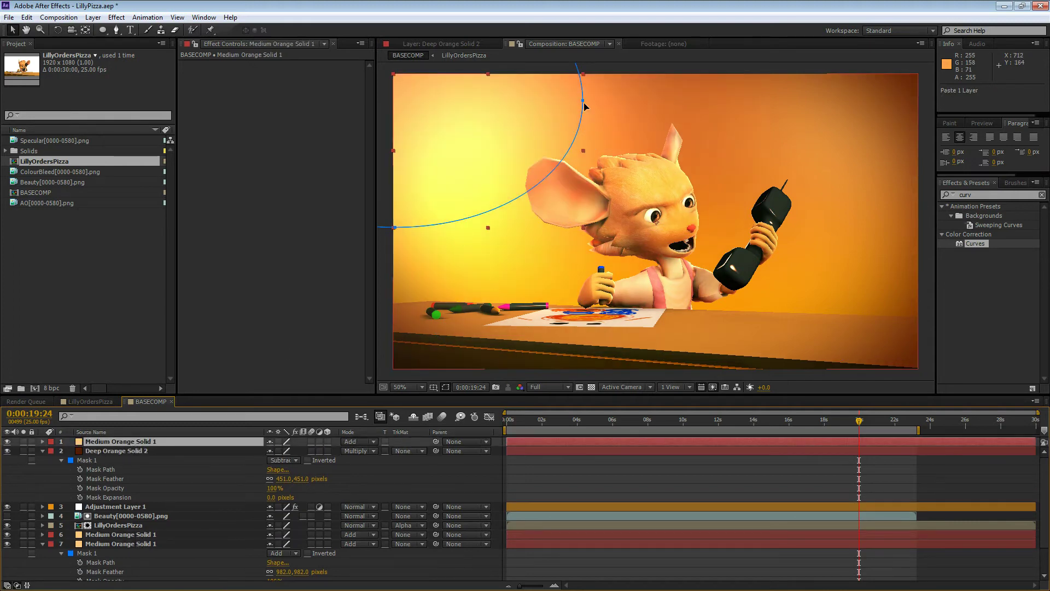
left_click_drag(584, 105, 471, 16)
left_click(119, 441)
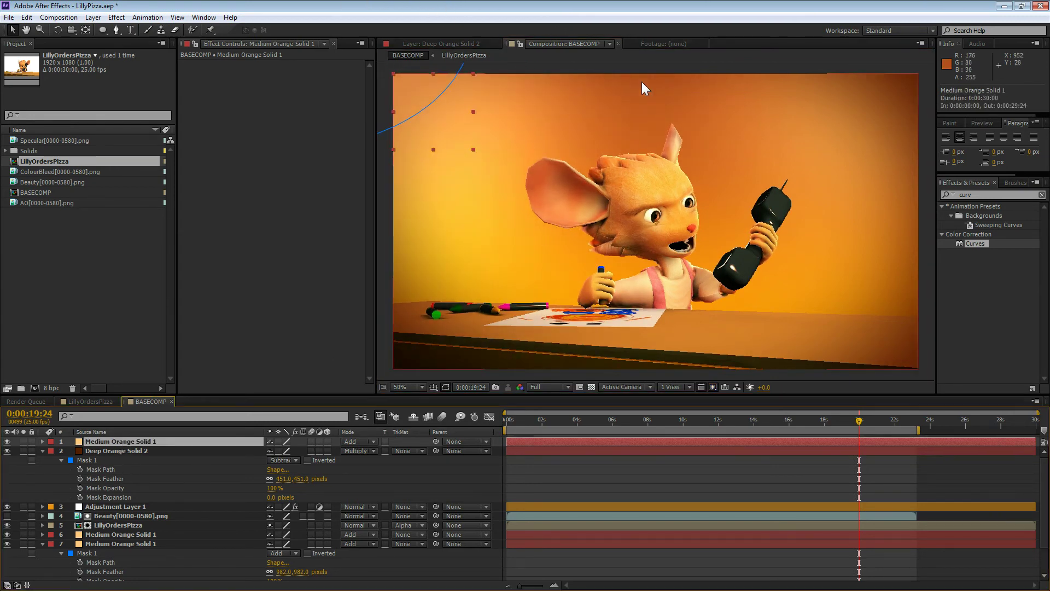
Step: Duplicate the upper-left Medium Orange glow and move the copy to the image's upper-right edge, mostly above the frame
key("ctrl+d")
middle_click_drag(490, 64, 478, 158)
left_click(462, 129)
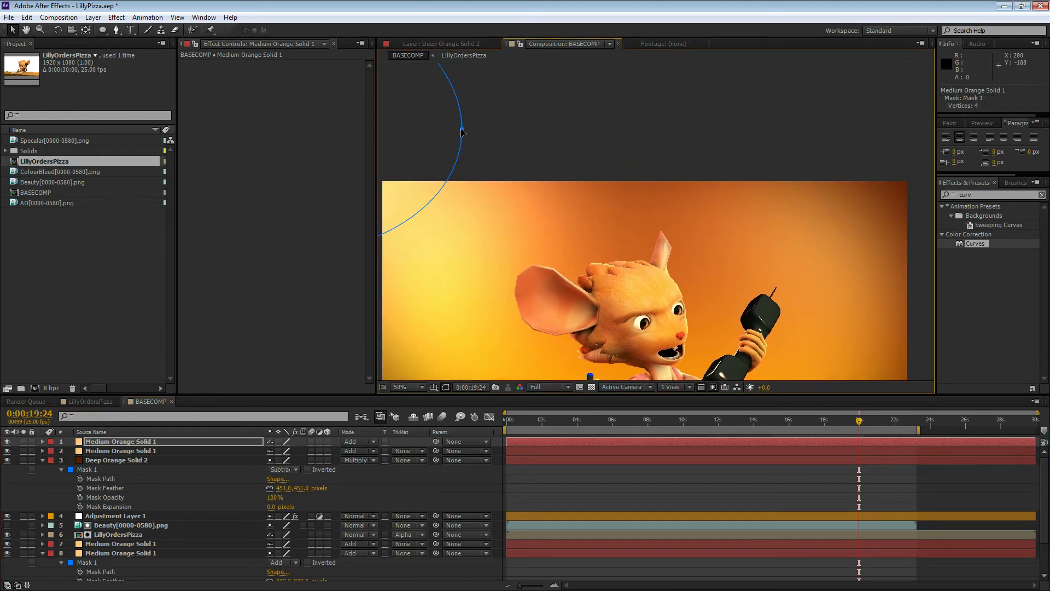
left_click_drag(461, 130, 1032, 134)
middle_click_drag(719, 210, 676, 92)
middle_click_drag(678, 134, 709, 124)
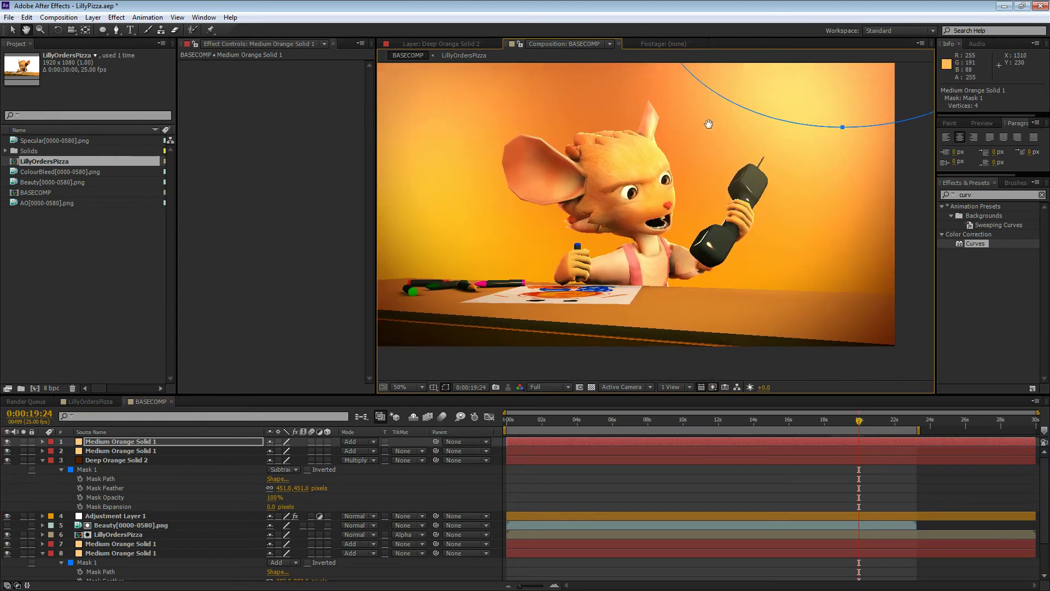
mouse_move(708, 124)
left_mouse_down()
mouse_move(718, 162)
mouse_move(723, 133)
left_mouse_up()
key("v")
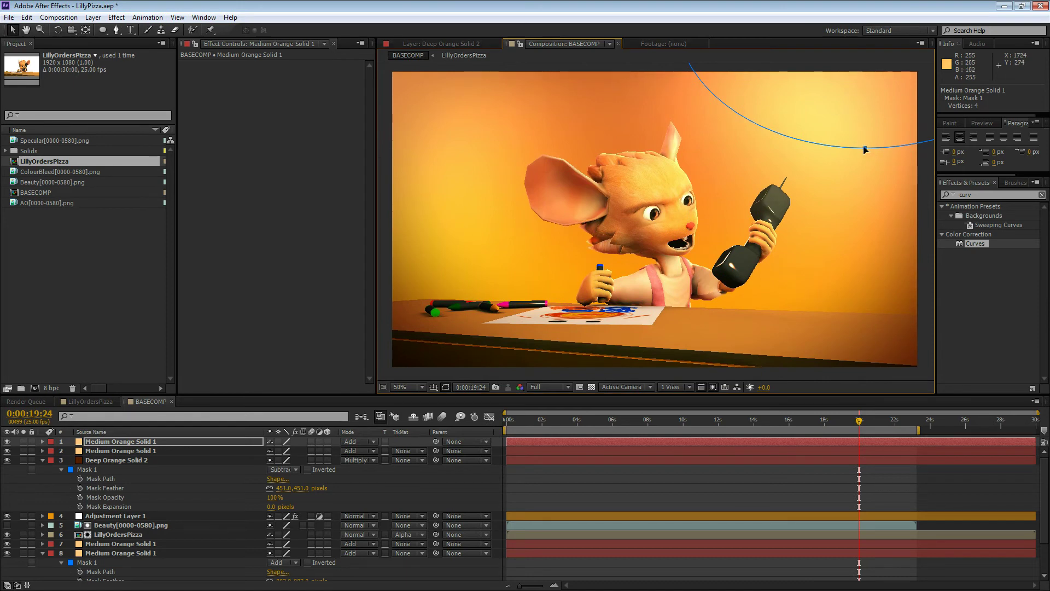
left_click_drag(864, 148, 813, 82)
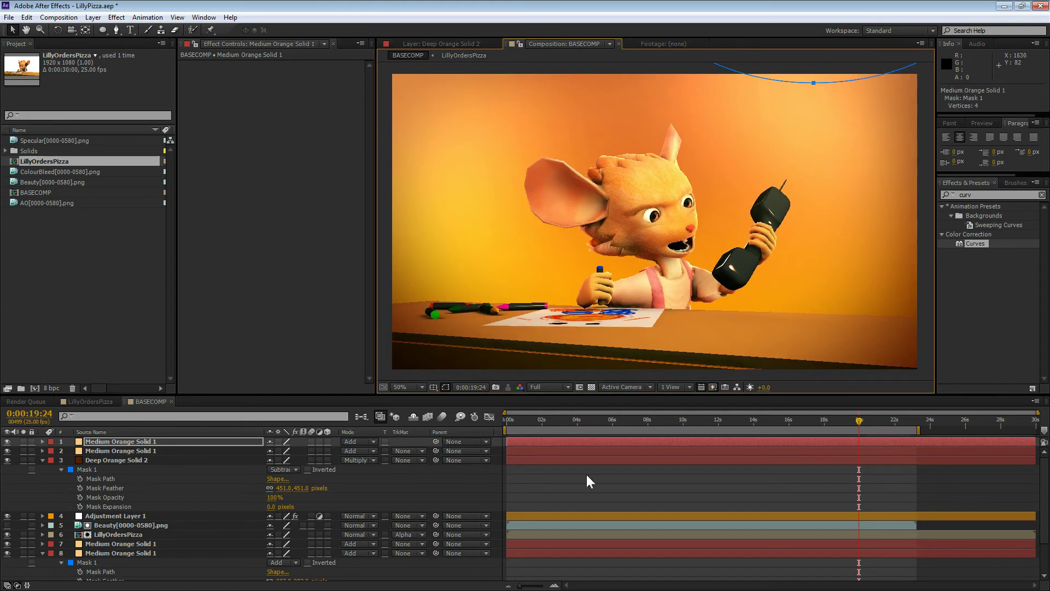
Step: Recolour the upper-right glow as a new solid in more saturated orange FFBA58, and shift it left along the image's top edge
left_click(121, 442)
key("ctrl+shift+y")
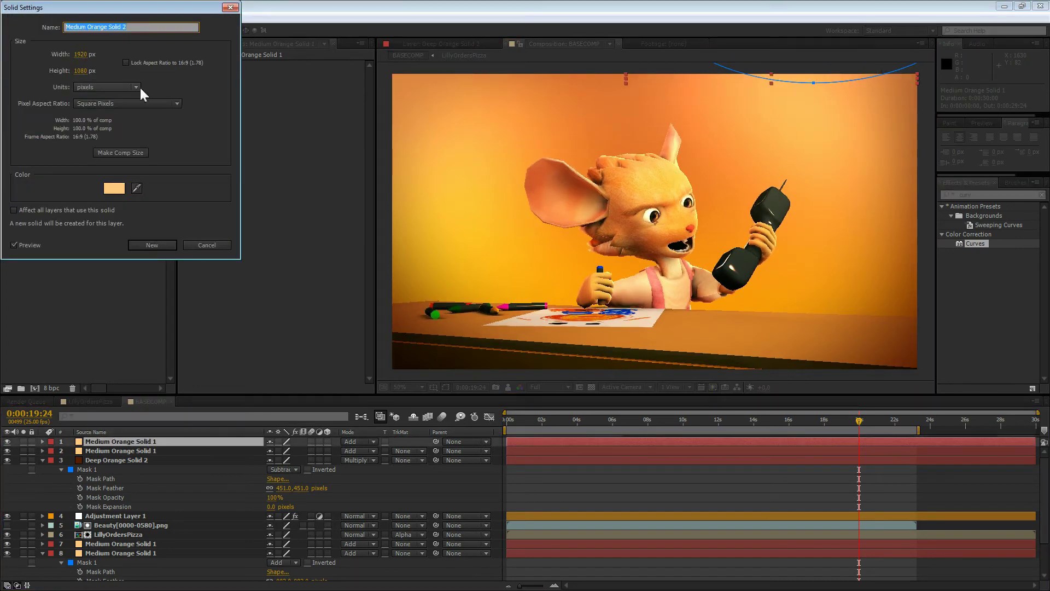
left_click(115, 188)
left_click_drag(72, 41, 103, 12)
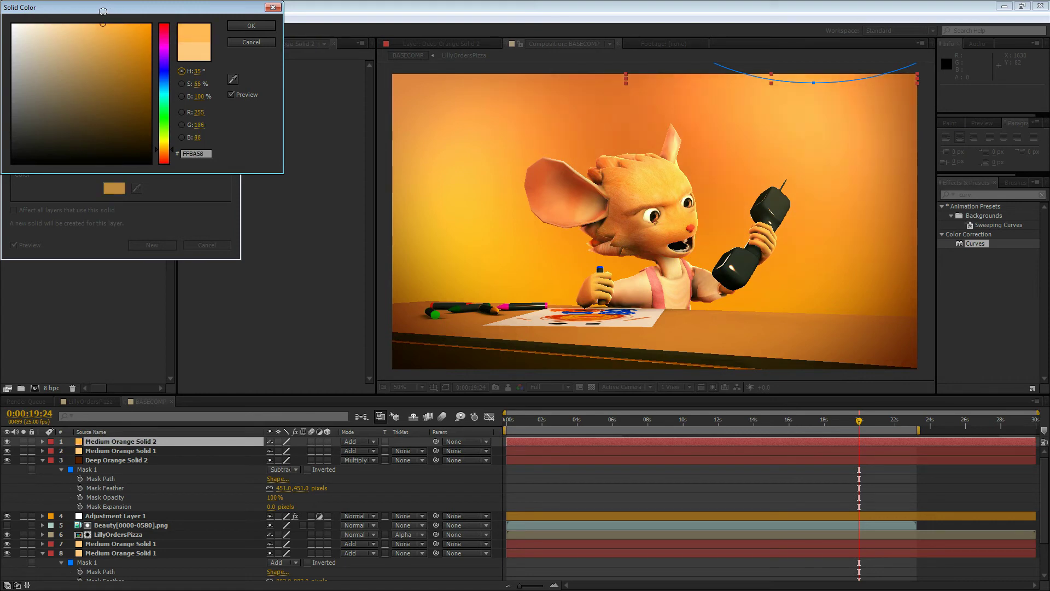
left_click(247, 28)
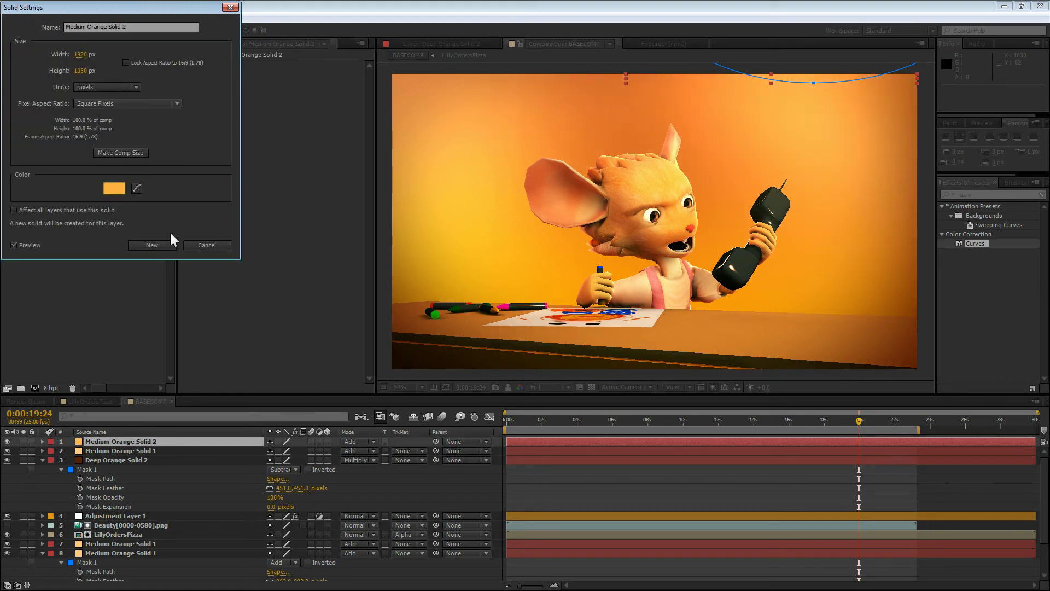
left_click(171, 241)
left_click(731, 443)
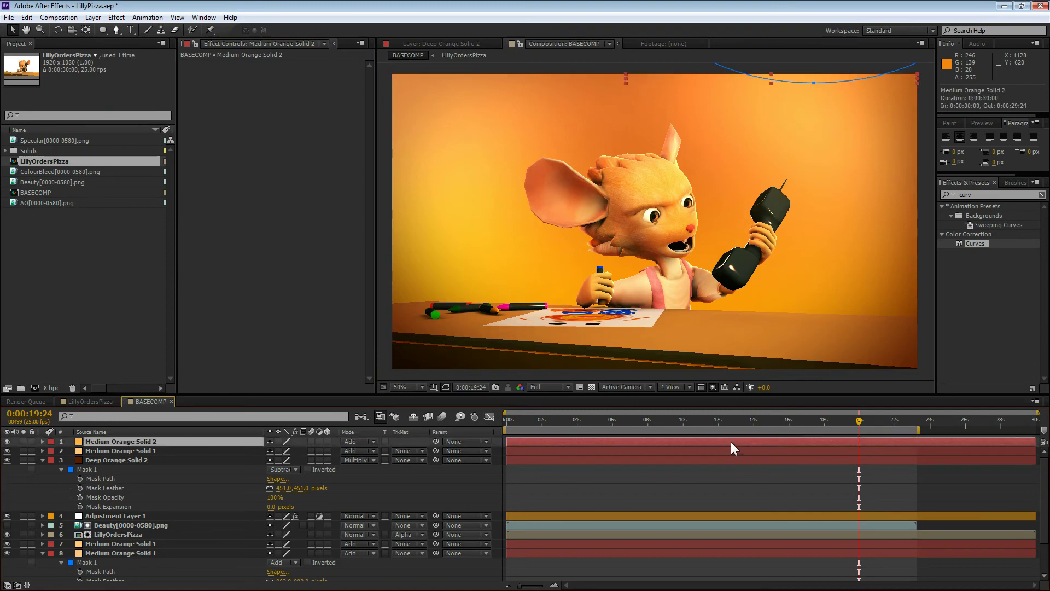
left_click(814, 84)
left_click_drag(814, 84, 755, 87)
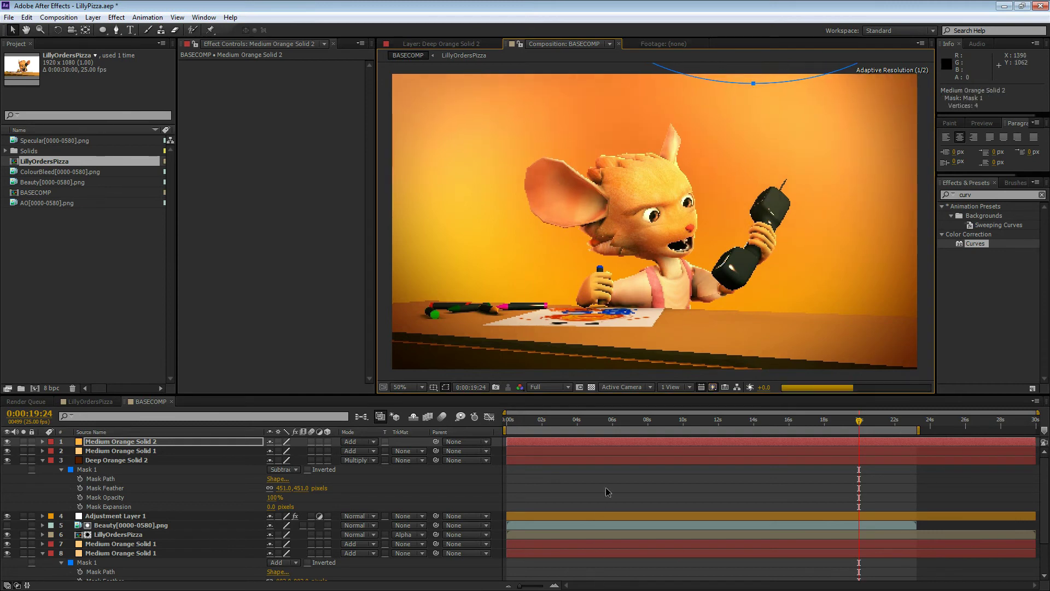
Step: Try moving both upper Medium Orange glow solids further down the layer stack, and undo the reordering
left_click(140, 451, "ctrl")
left_click_drag(141, 457, 140, 499)
key("ctrl+z")
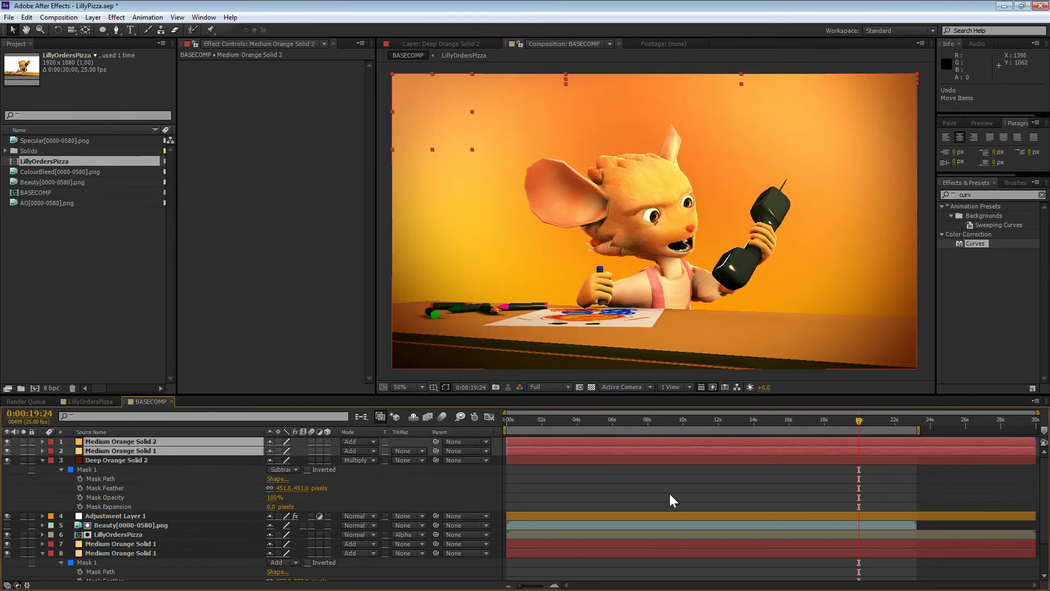
Step: Move the Deep Orange vignette and the two upper Medium Orange glow solids beneath Adjustment Layer 1, and save the project
left_click(131, 460)
left_click(143, 442, "shift")
left_click_drag(139, 463, 142, 520)
left_click(692, 511)
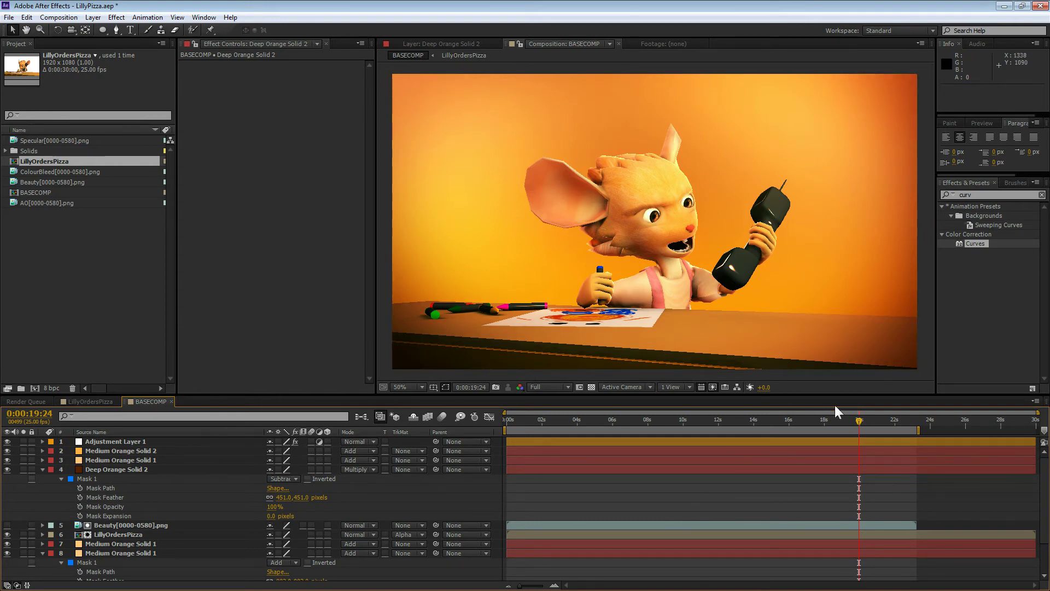
left_click_drag(805, 426, 785, 426)
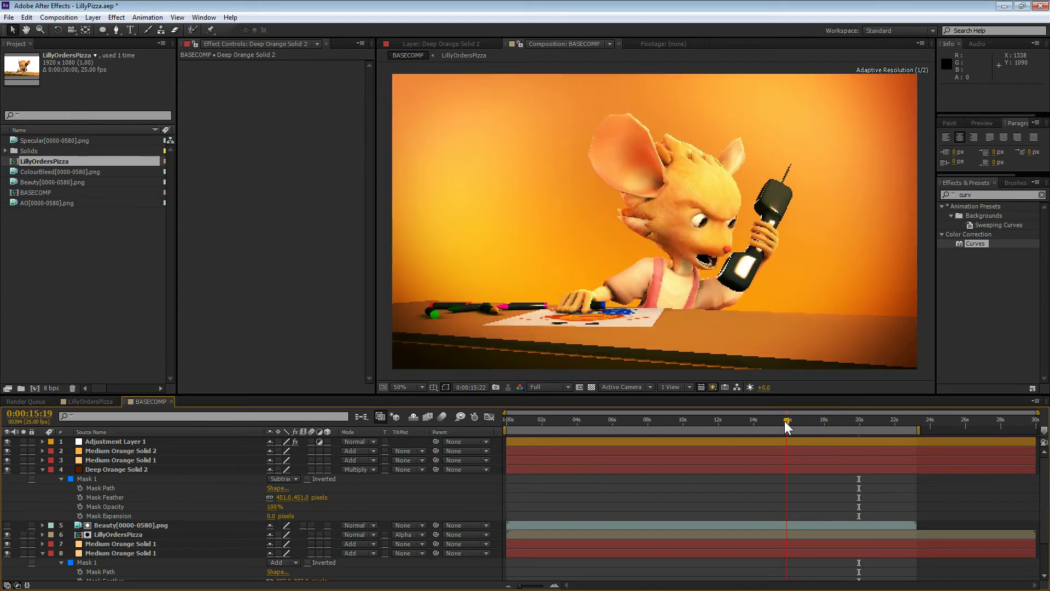
key("ctrl+s")
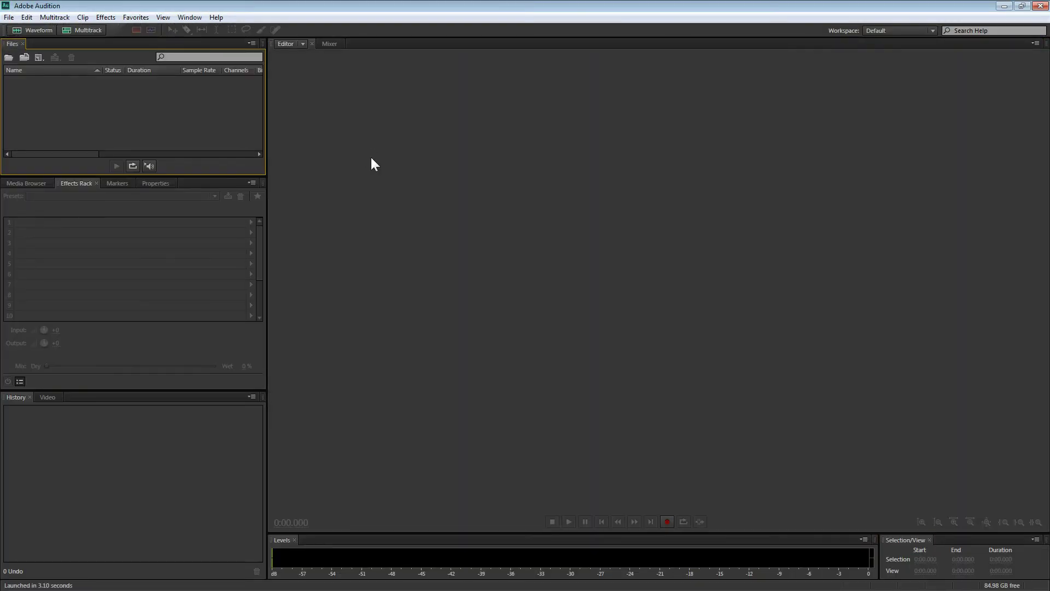
key("alt+Tab")
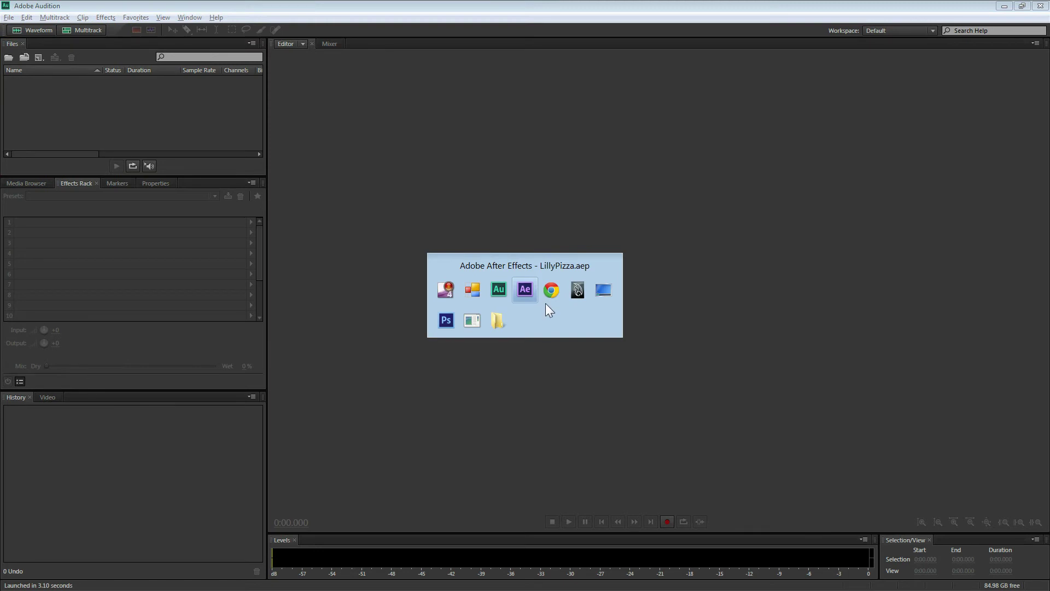
left_click(498, 288)
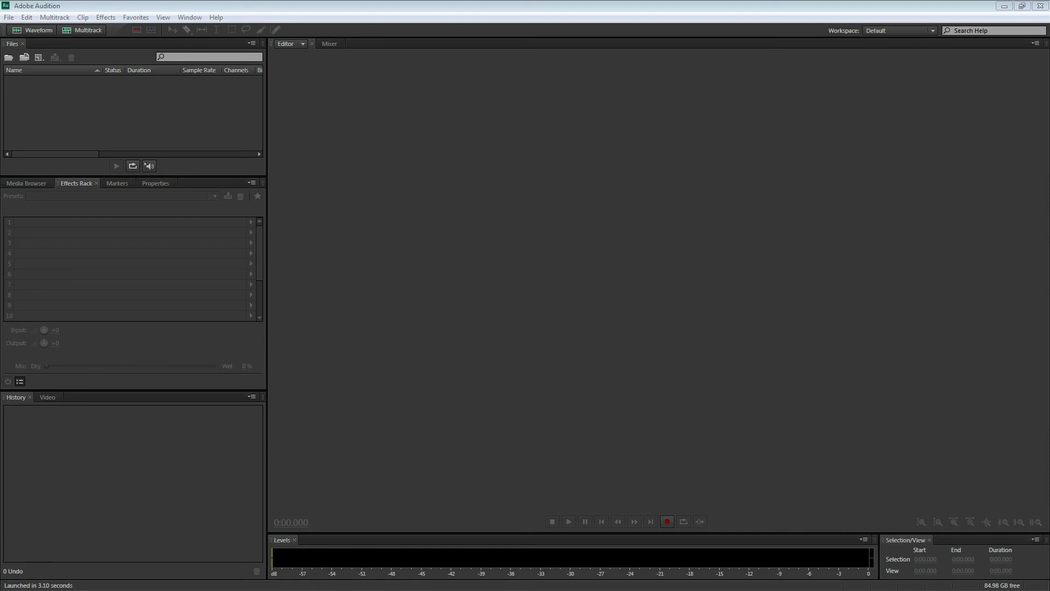
left_click(8, 17)
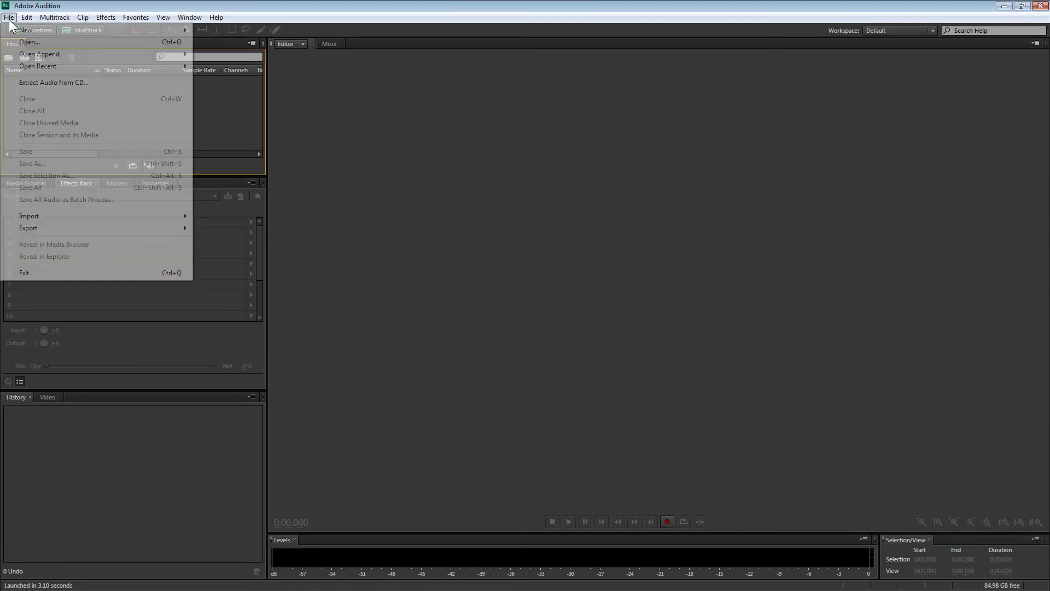
left_click(22, 18)
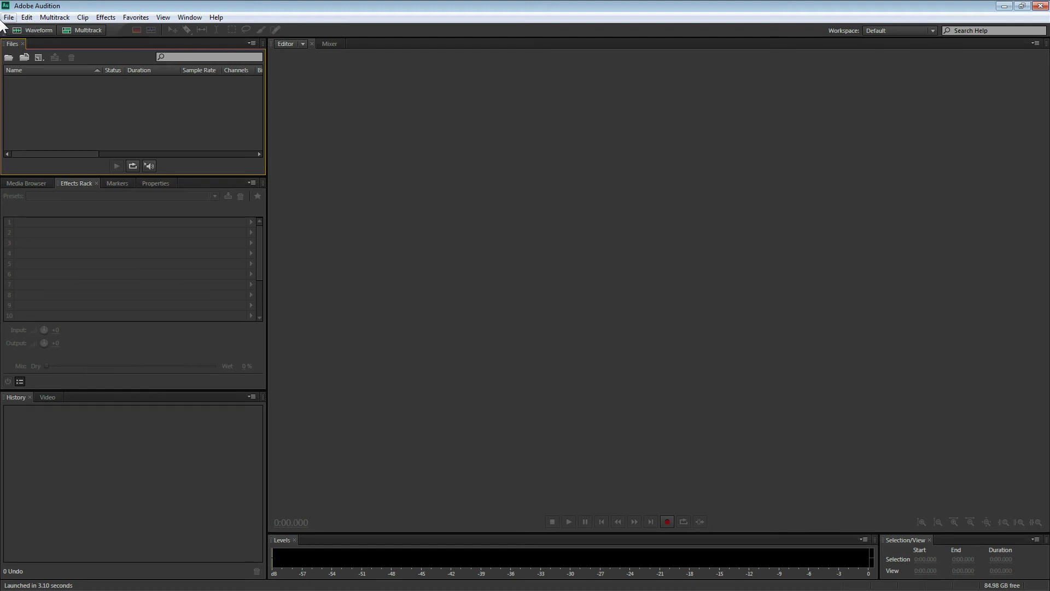
left_click(6, 17)
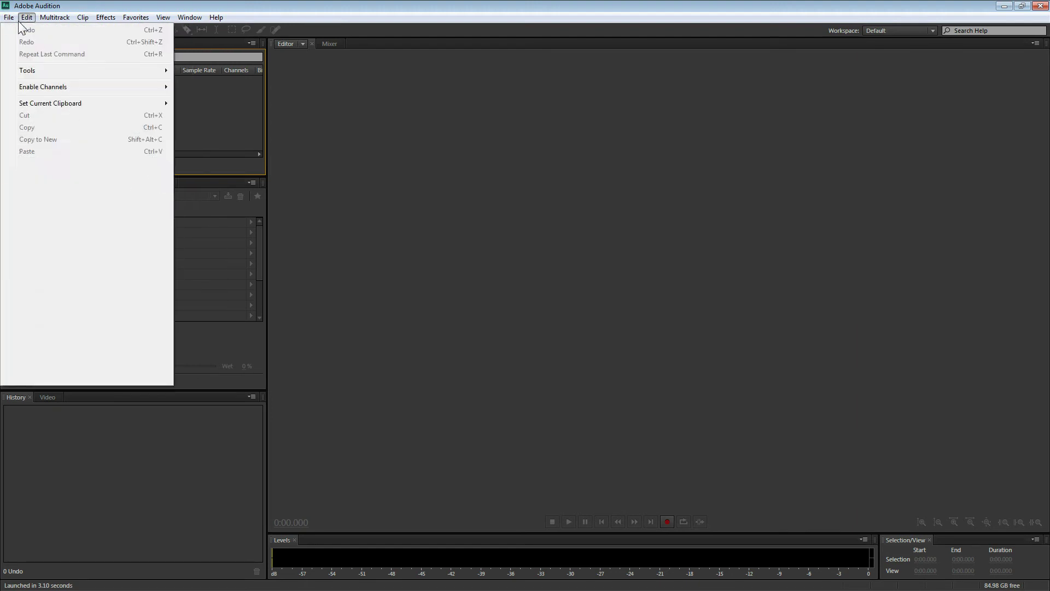
mouse_move(11, 27)
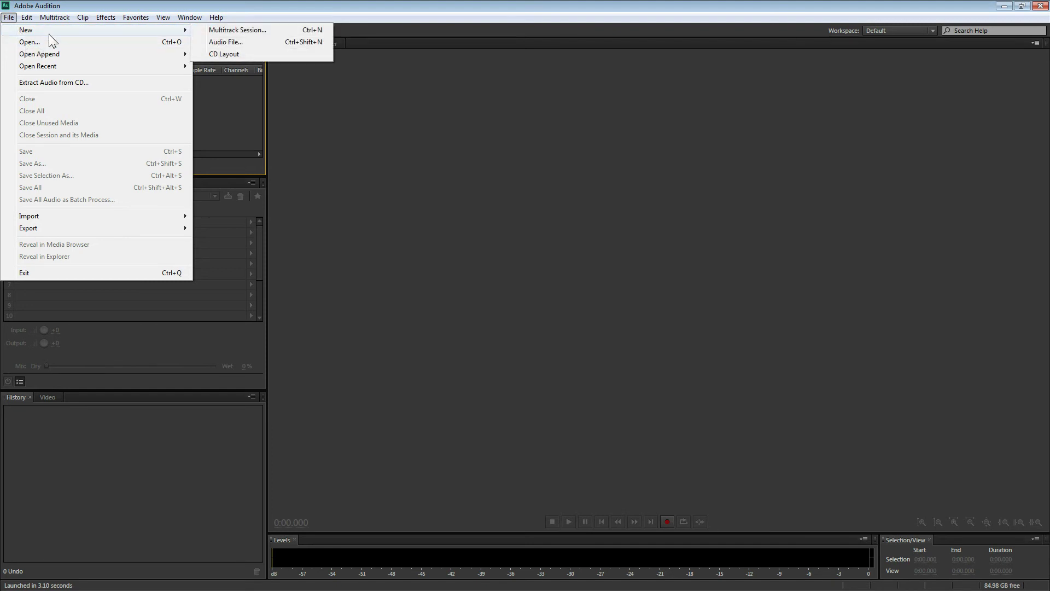
mouse_move(45, 57)
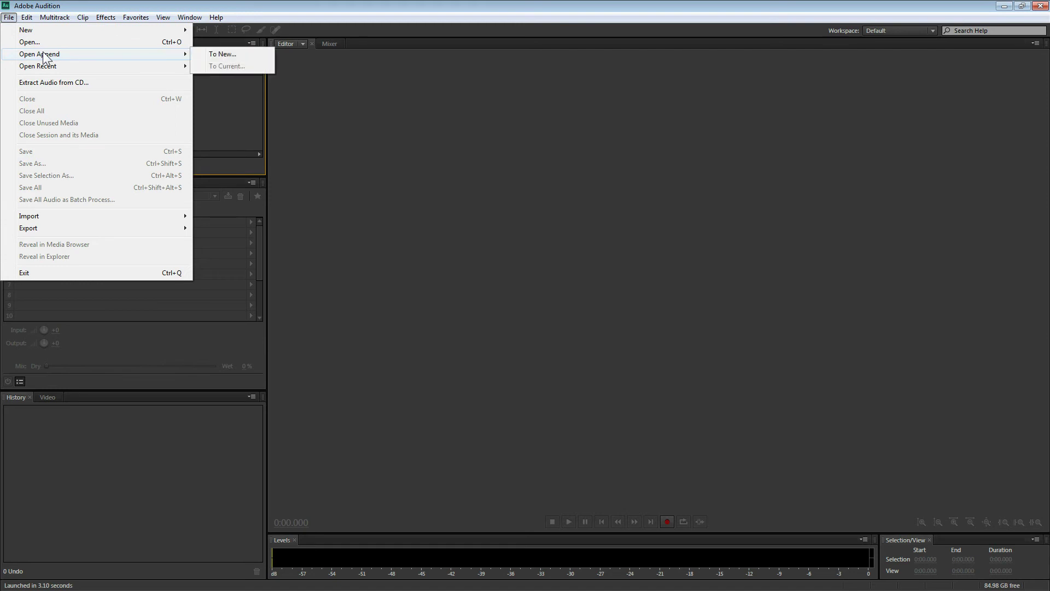
left_click(232, 31)
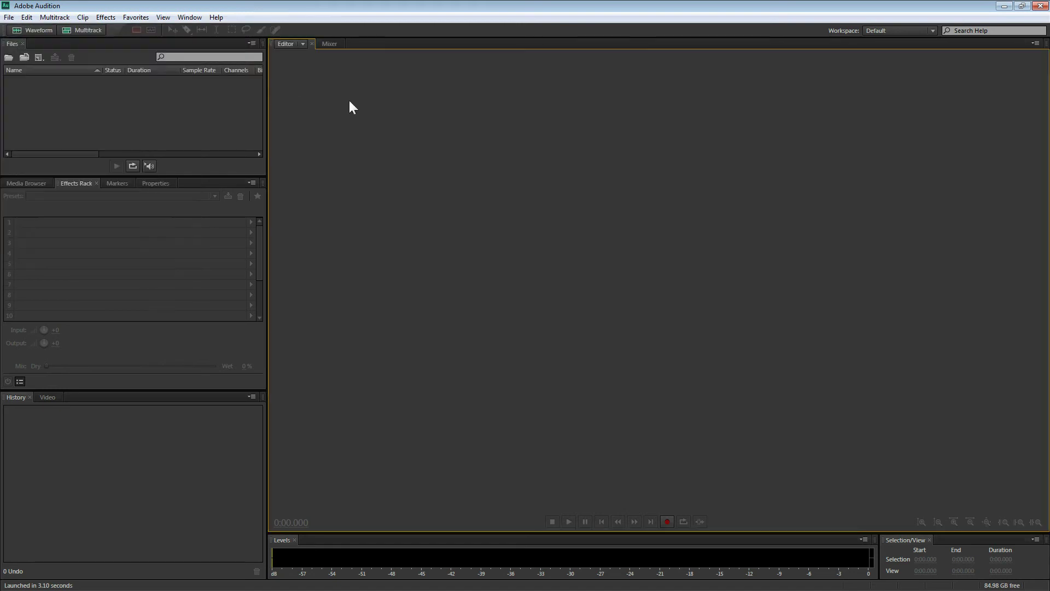
Step: Switch to Adobe Premiere Pro and open the VA - Compile project
key("alt+Tab")
key("alt+Tab")
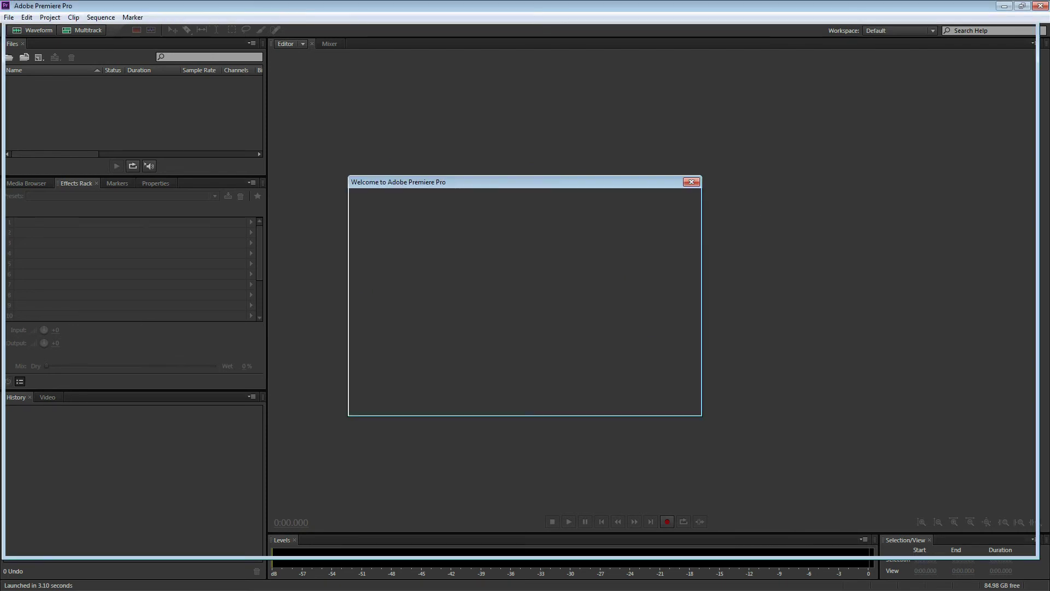
left_click(394, 263)
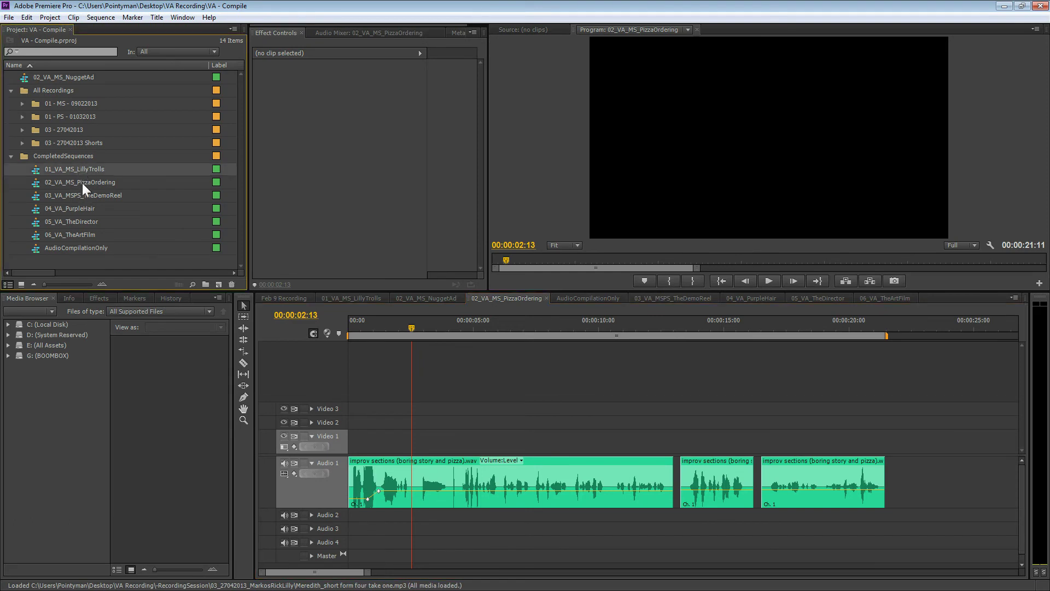
Step: Open the 02_VA_MS_PizzaOrdering sequence and play its voice recordings from the start through to the end
double_click(82, 180)
scroll(407, 392, "down", 5, "alt")
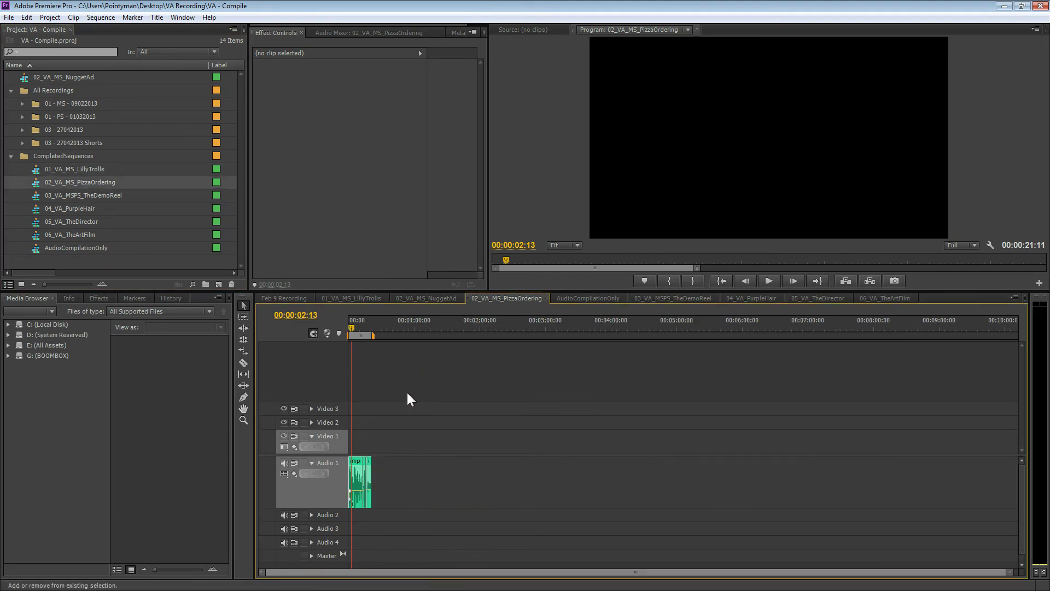
scroll(399, 362, "up", 5, "alt")
left_click_drag(408, 323, 342, 350)
scroll(440, 372, "up", 3, "alt")
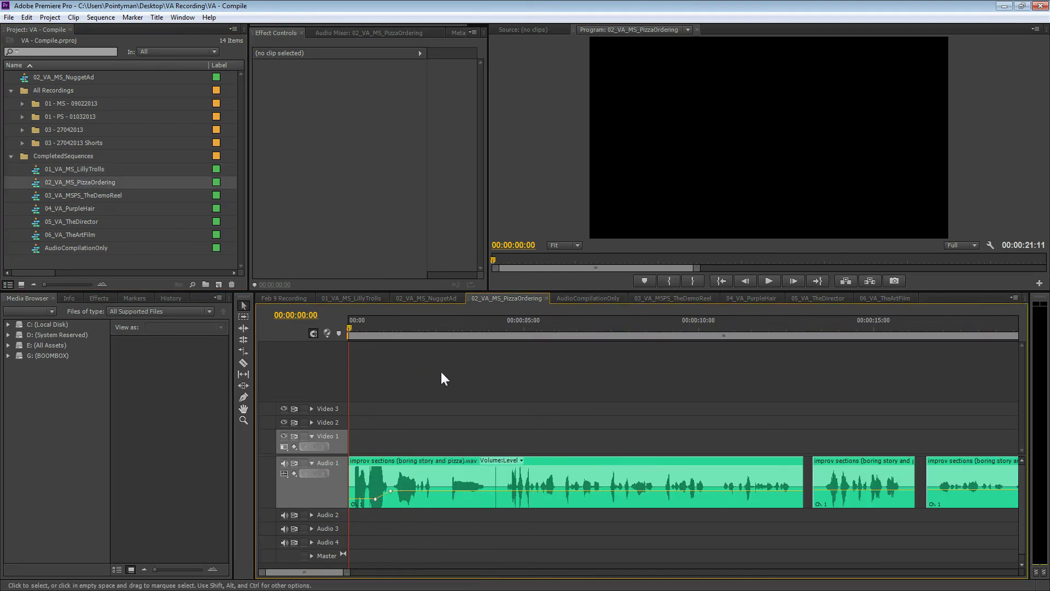
key("space")
scroll(440, 371, "down", 2, "alt")
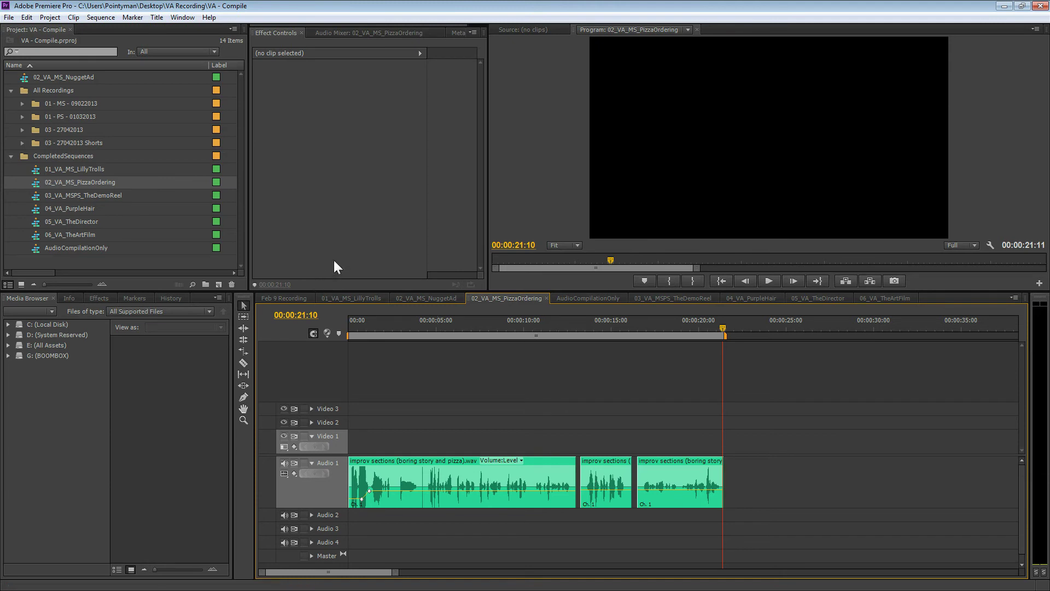
key("alt+Tab")
left_click(87, 16)
left_click(89, 18)
left_click(10, 18)
key("alt+Tab")
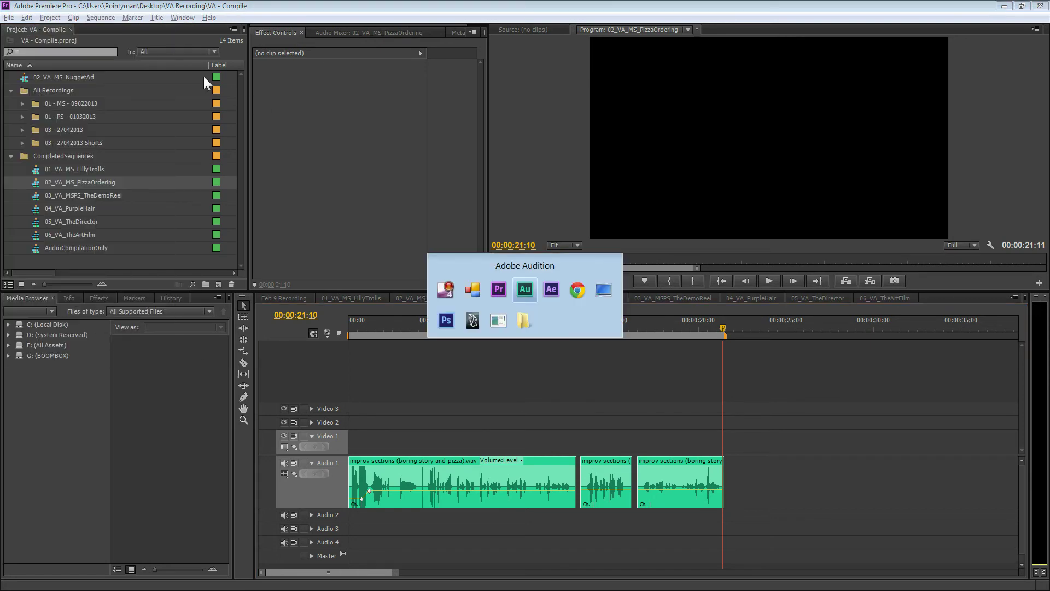
Step: Send the entire 02_VA_MS_PizzaOrdering sequence to Adobe Audition for editing, keeping the default name, path and export options
left_click(9, 17)
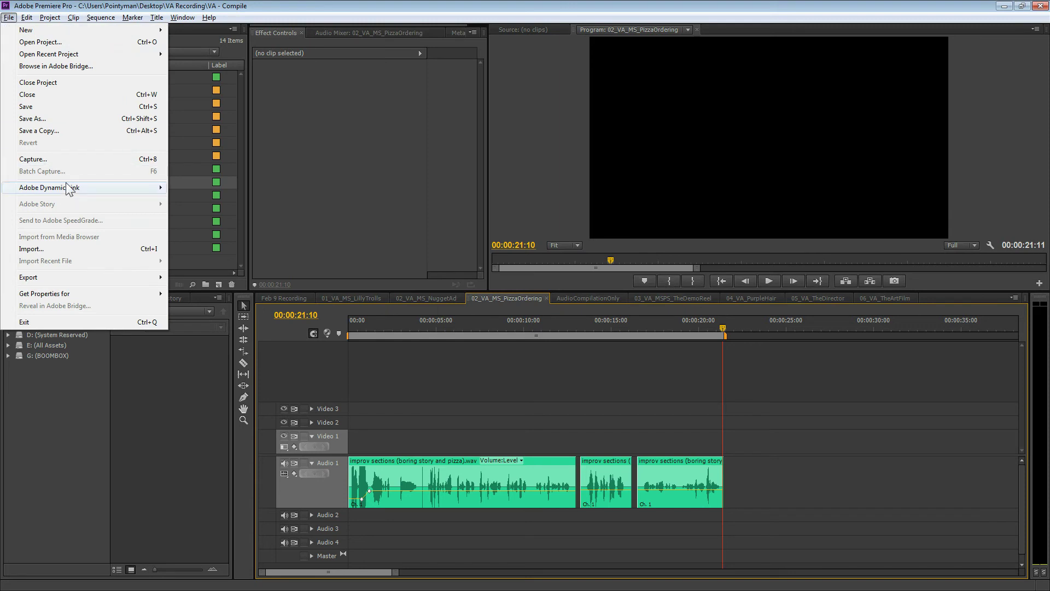
mouse_move(42, 278)
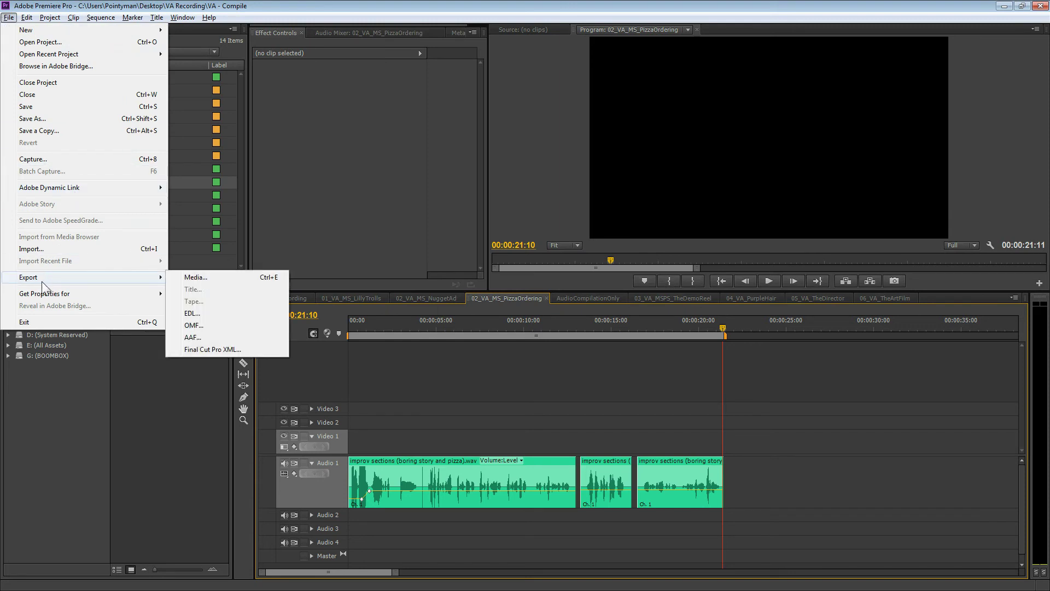
mouse_move(104, 20)
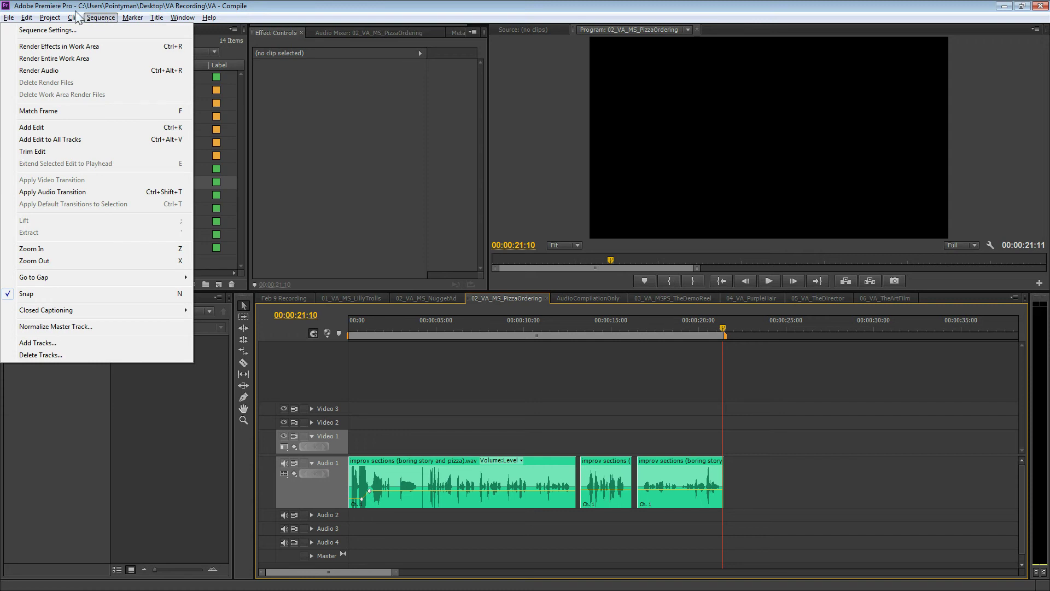
mouse_move(39, 18)
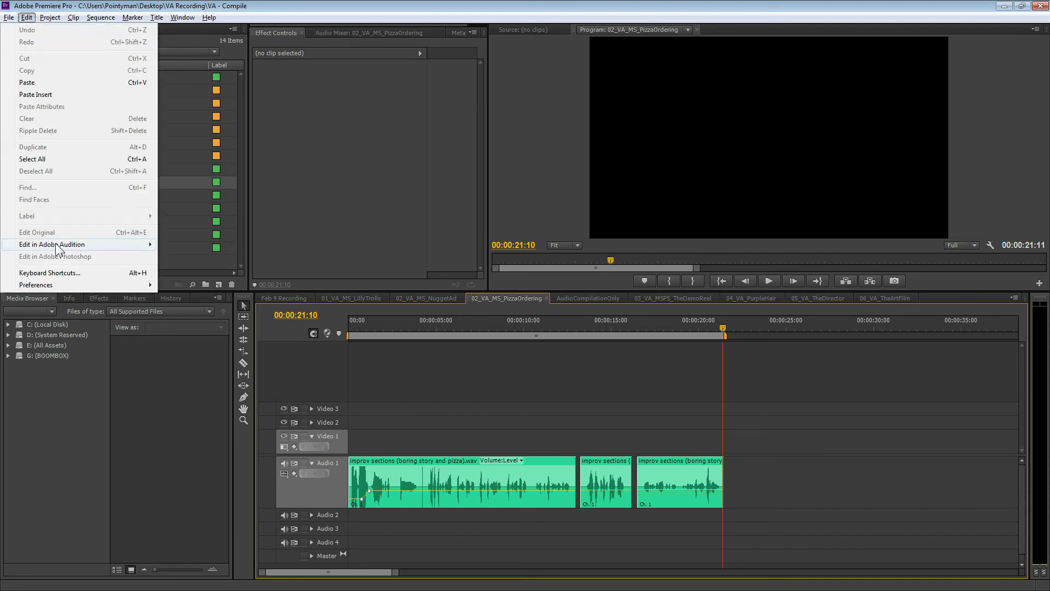
mouse_move(54, 245)
left_click(192, 256)
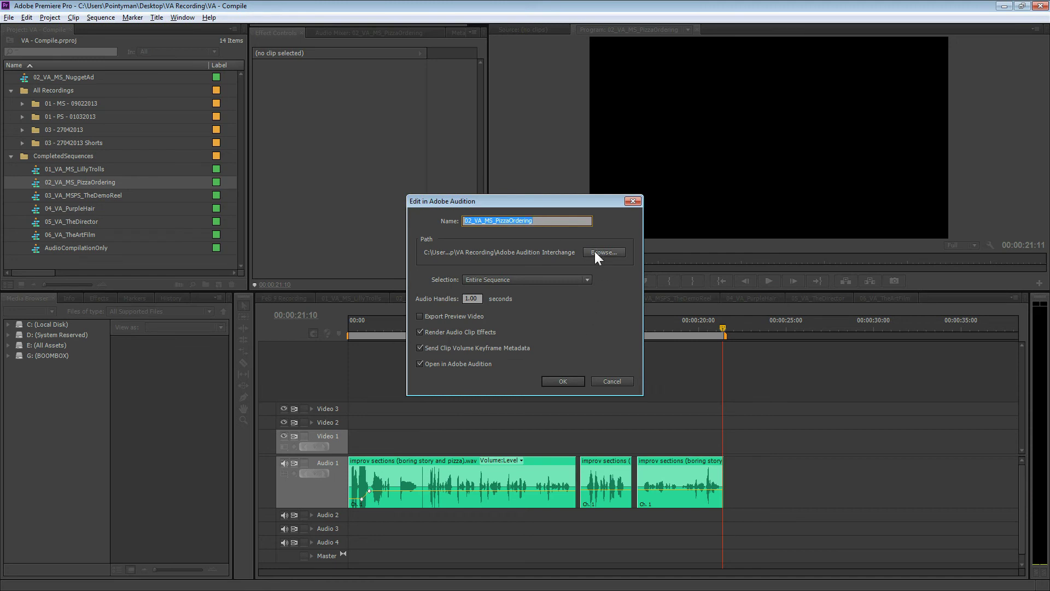
left_click(562, 381)
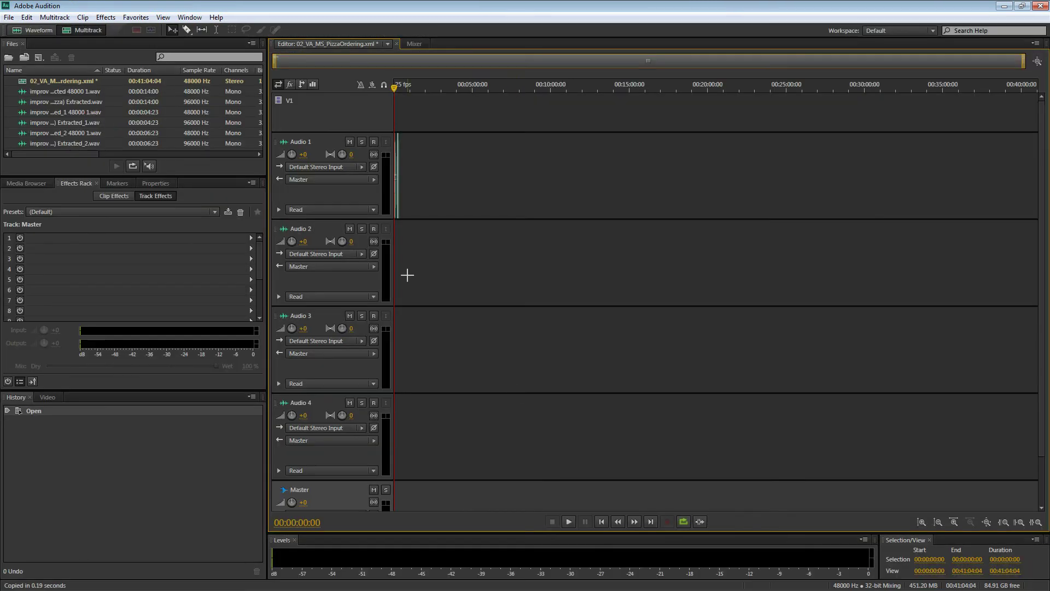
Step: Play the imported Audio 1 clips from the start, trying a shift of the first clip later in time and undoing it
scroll(413, 193, "up", 2)
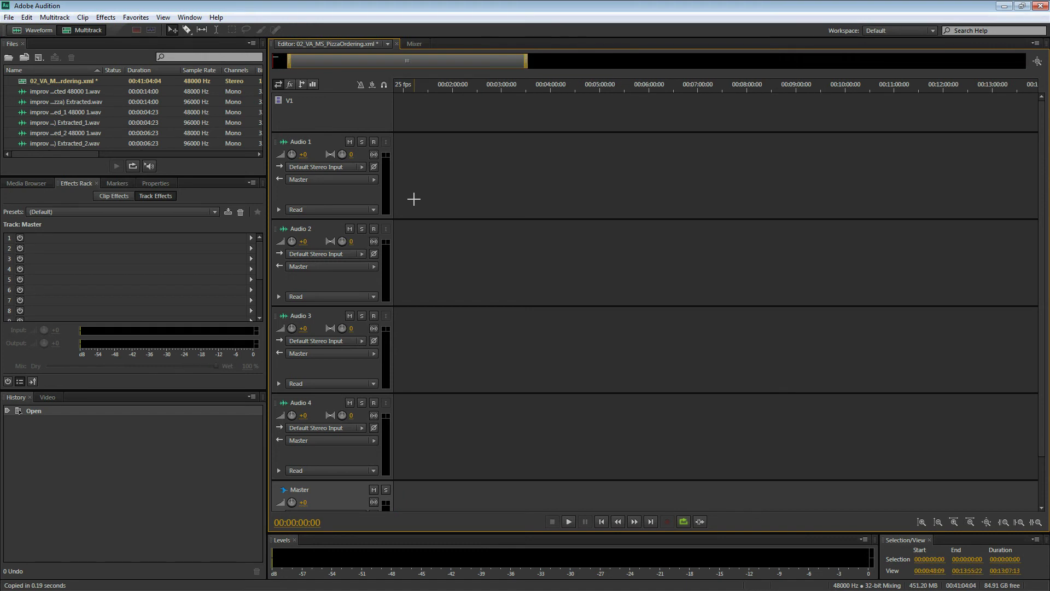
scroll(414, 201, "down", 3)
scroll(424, 218, "up", 13)
left_click_drag(317, 59, 229, 60)
scroll(535, 196, "up", 2)
key("space")
left_click_drag(509, 197, 557, 209)
key("ctrl+z")
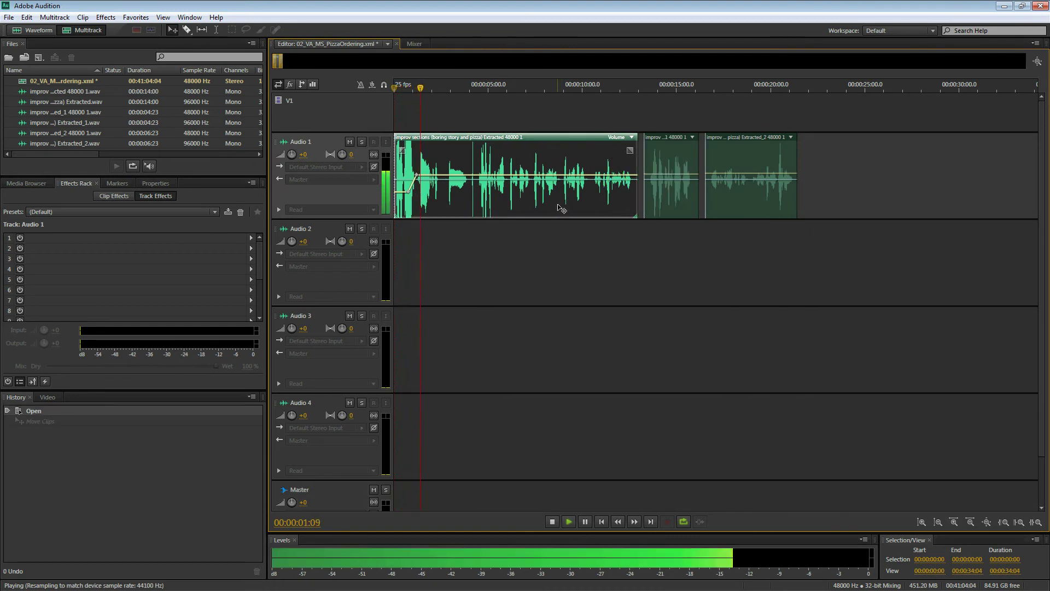
Step: Play the Audio 1 clips from the start to about 10 seconds, leaving no clip selected
key("space")
key("space")
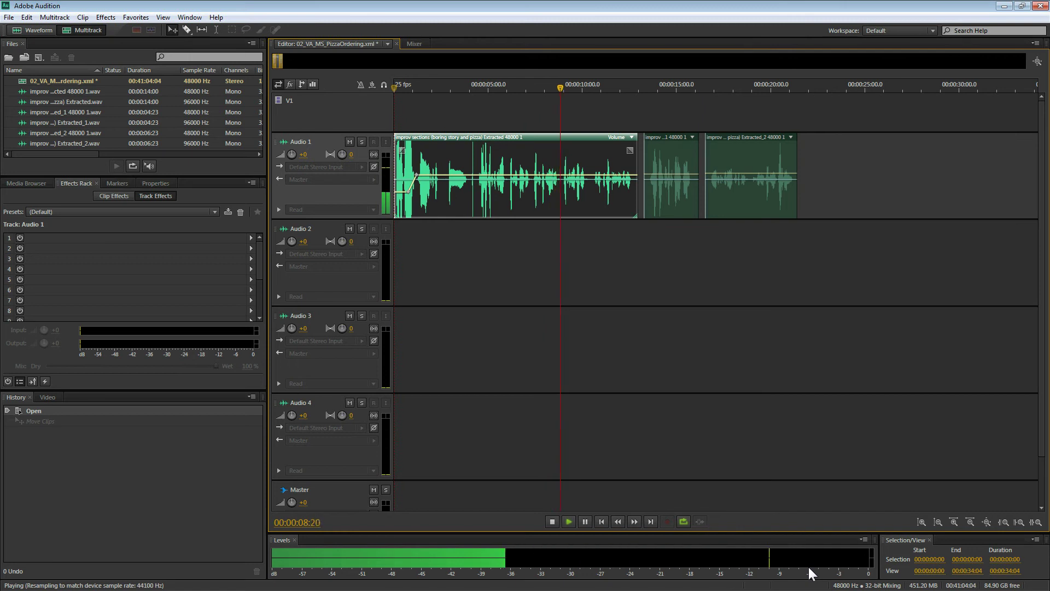
key("space")
left_click(557, 256)
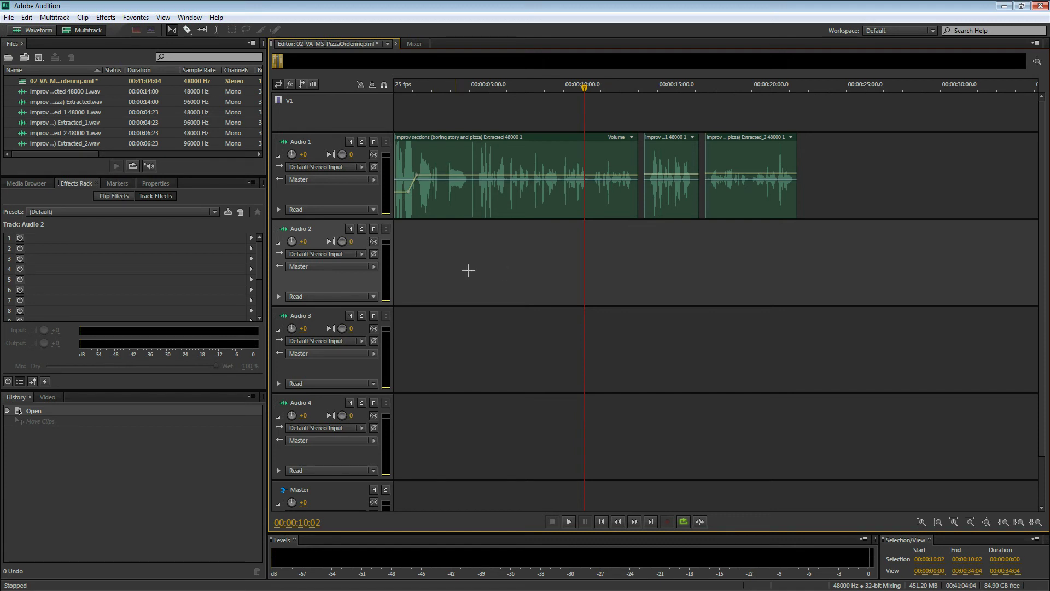
Step: Add a Multiband Compressor with the Pop Master preset to the first track-effects slot of Audio 1
left_click_drag(547, 288, 800, 154)
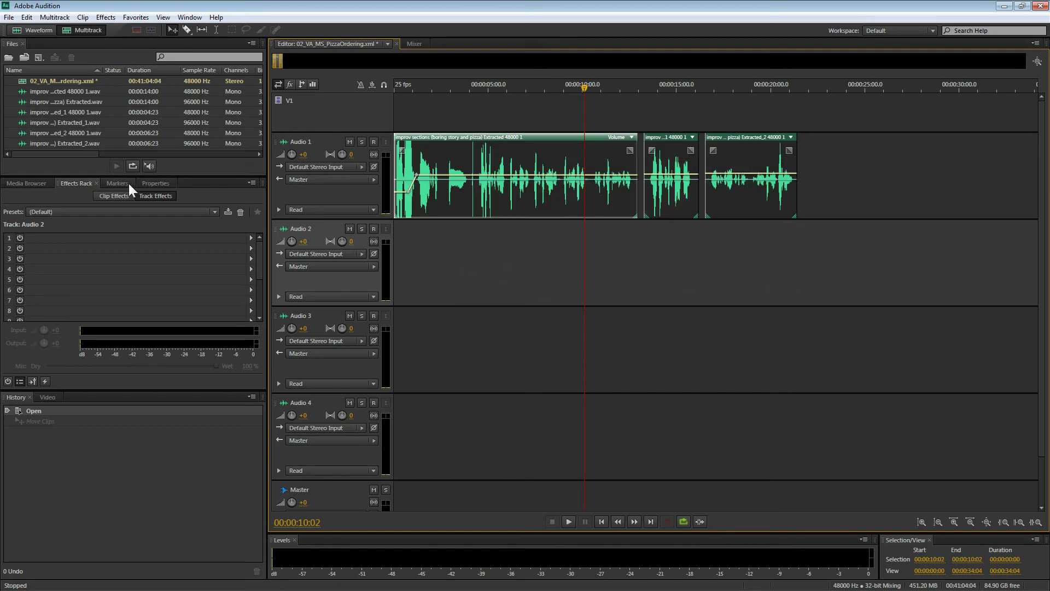
left_click(342, 141)
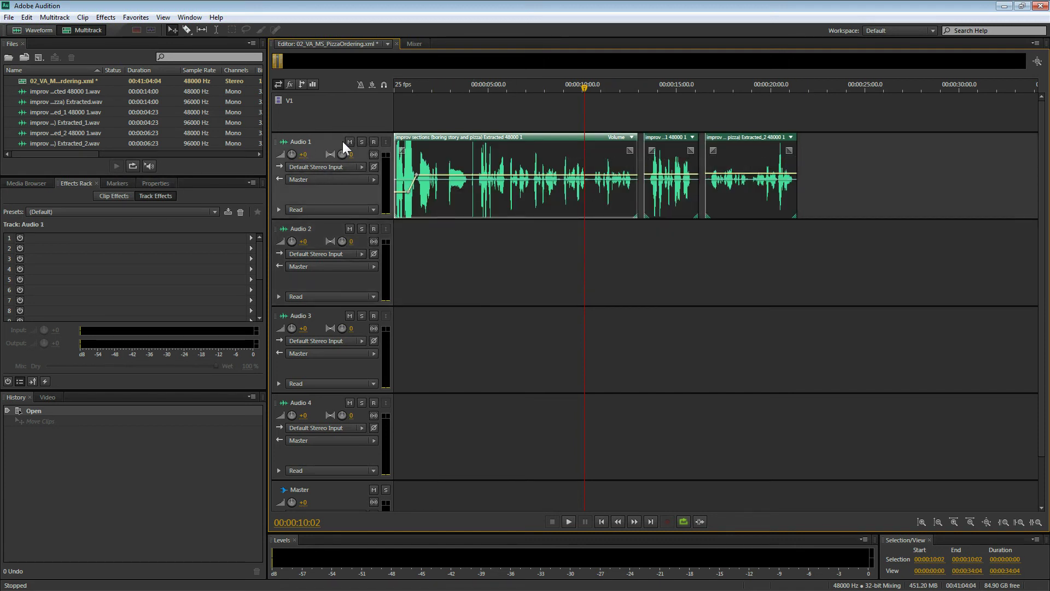
left_click(44, 237)
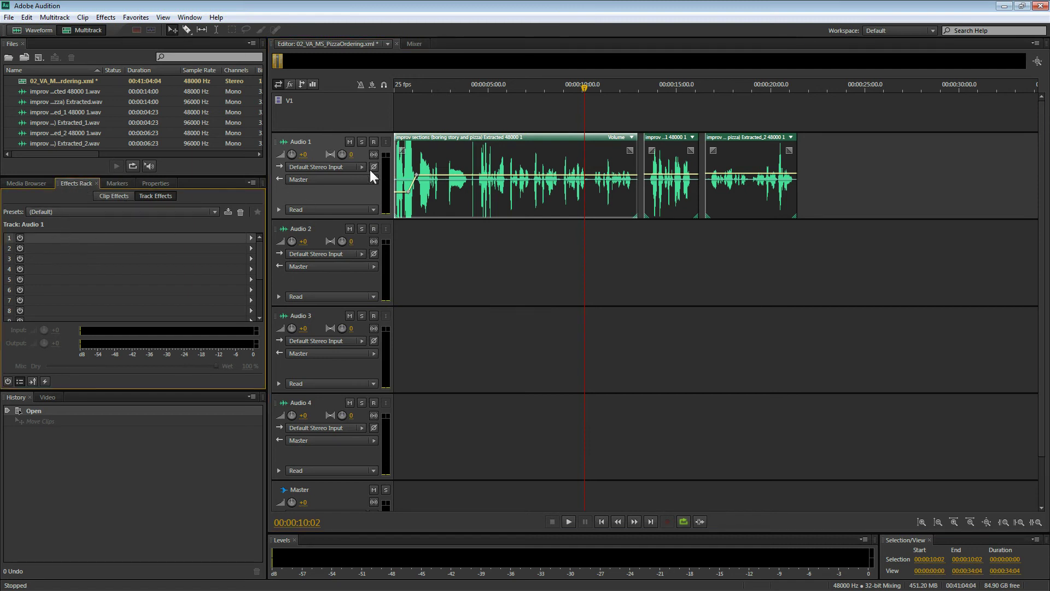
left_click(334, 193)
left_click(67, 237)
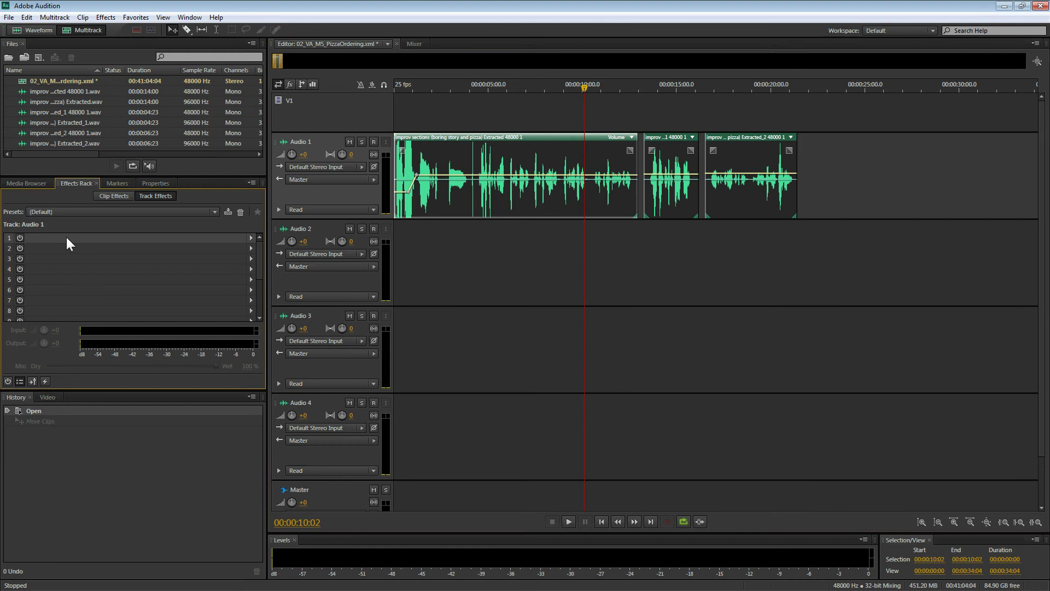
left_click(250, 237)
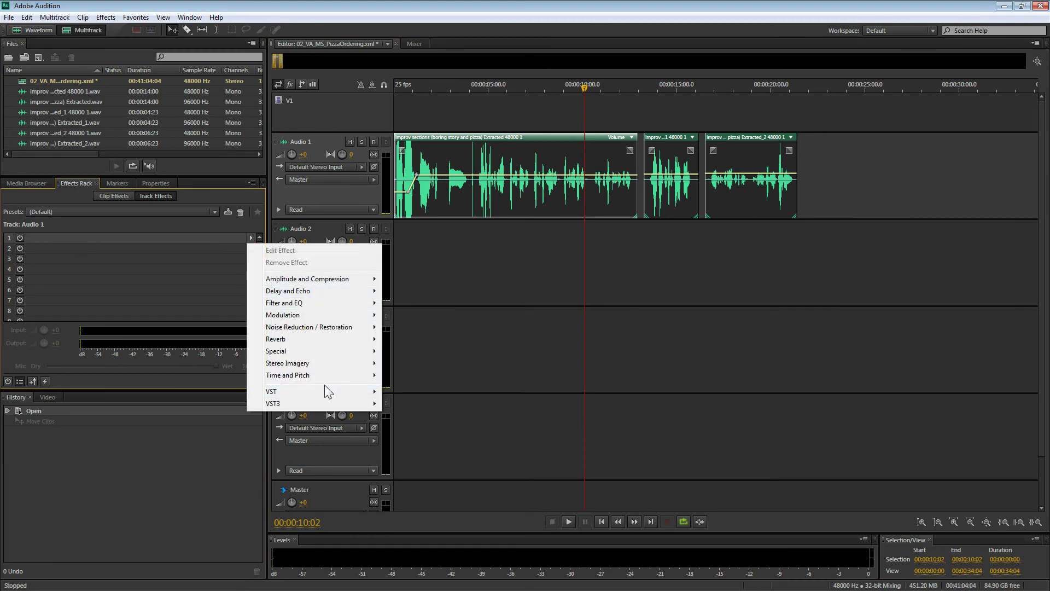
mouse_move(314, 306)
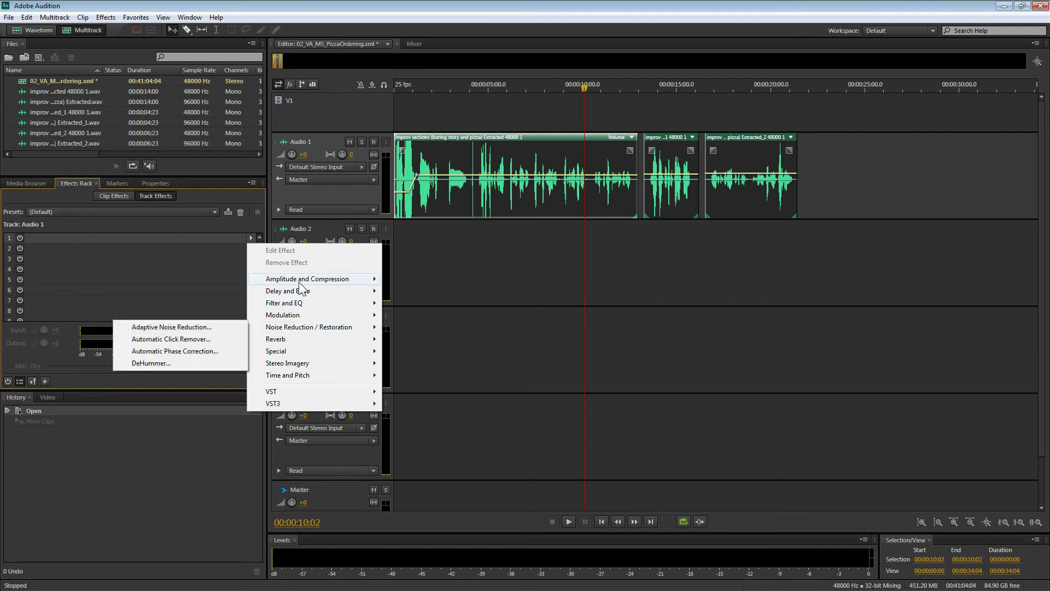
mouse_move(300, 283)
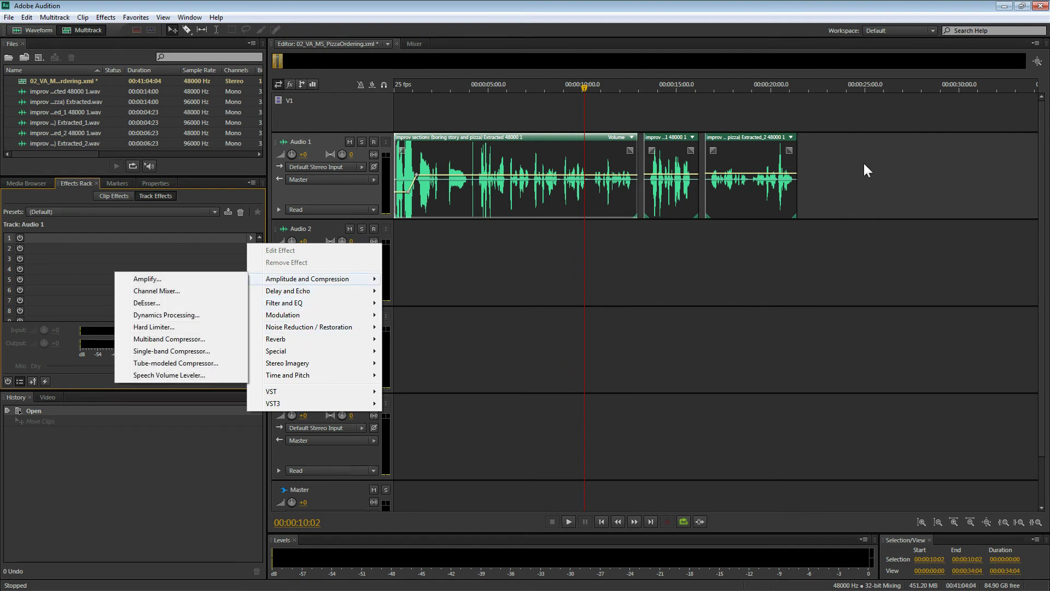
left_click_drag(855, 148, 432, 207)
left_click(106, 17)
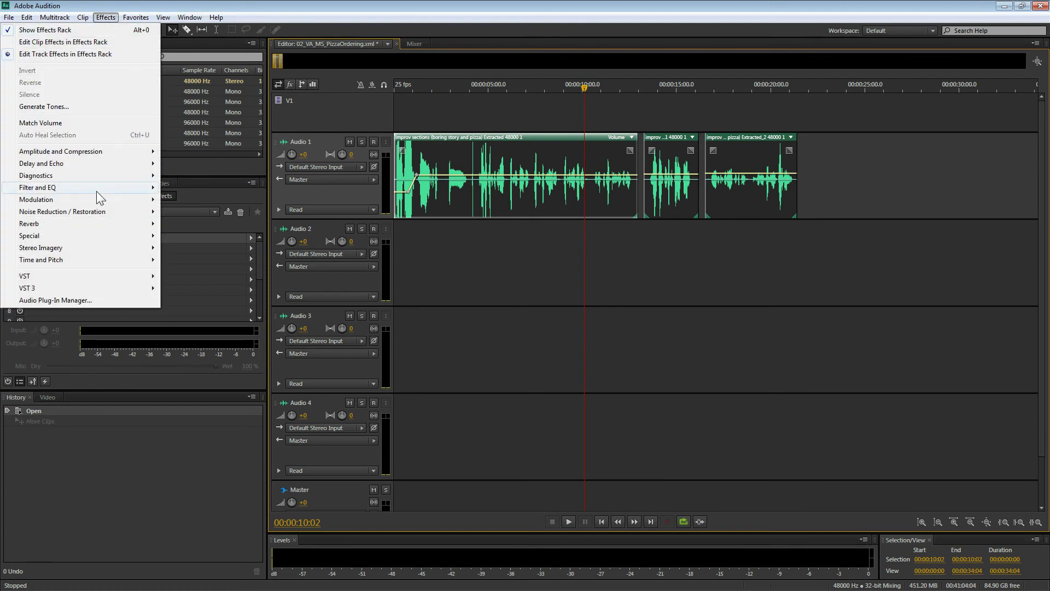
mouse_move(94, 156)
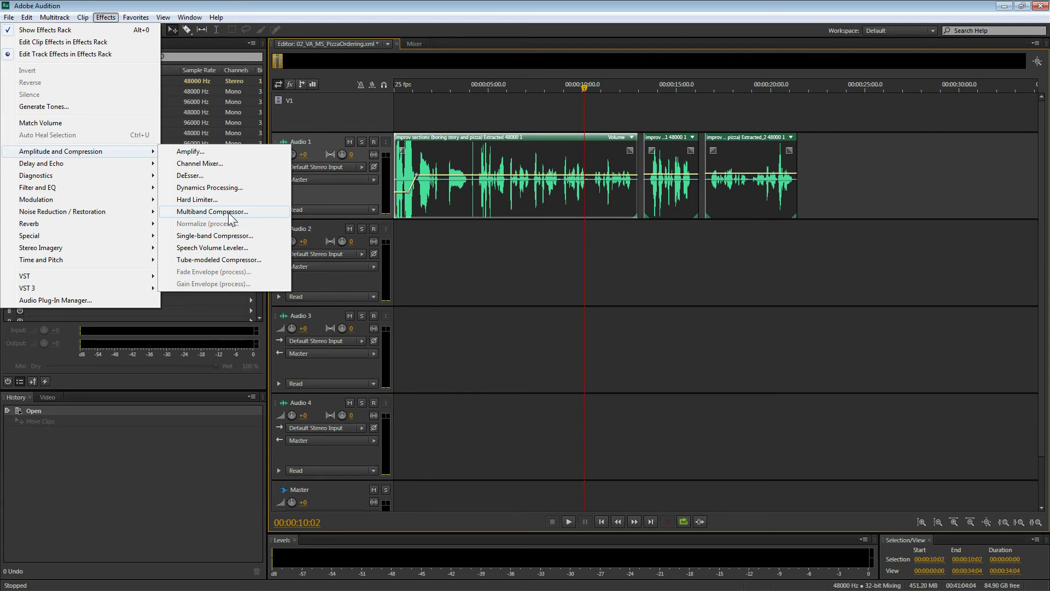
left_click(229, 212)
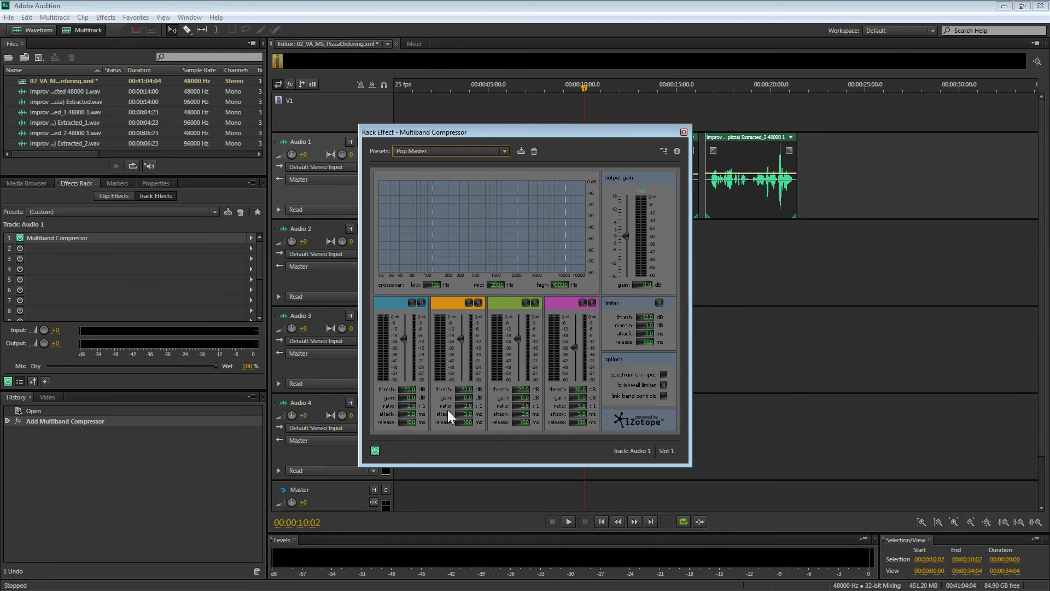
Step: Lower the Multiband Compressor's output gain and play the Audio 1 clips to judge the compressed sound
key("space")
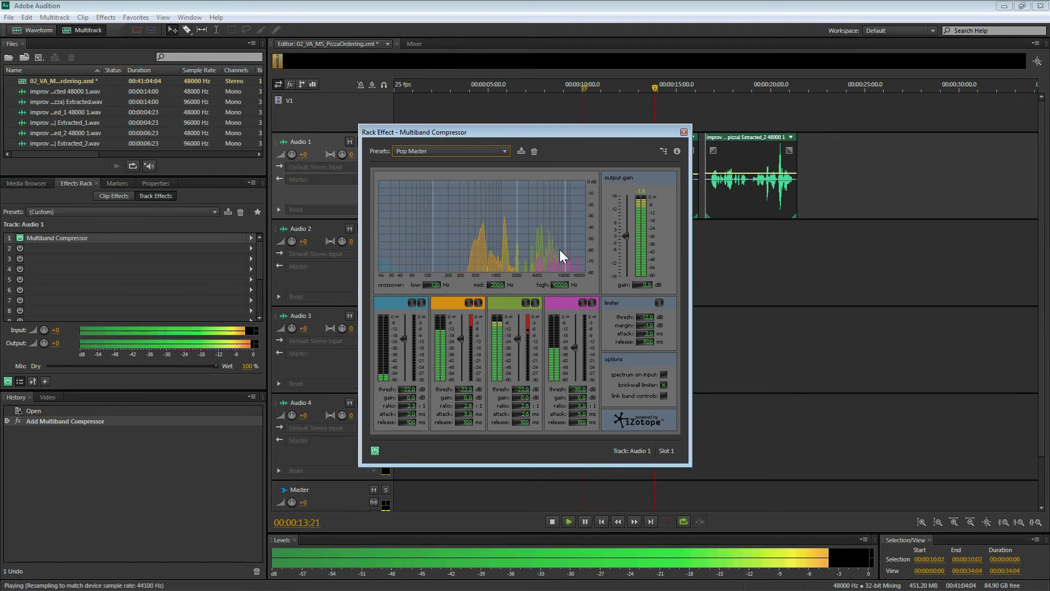
key("space")
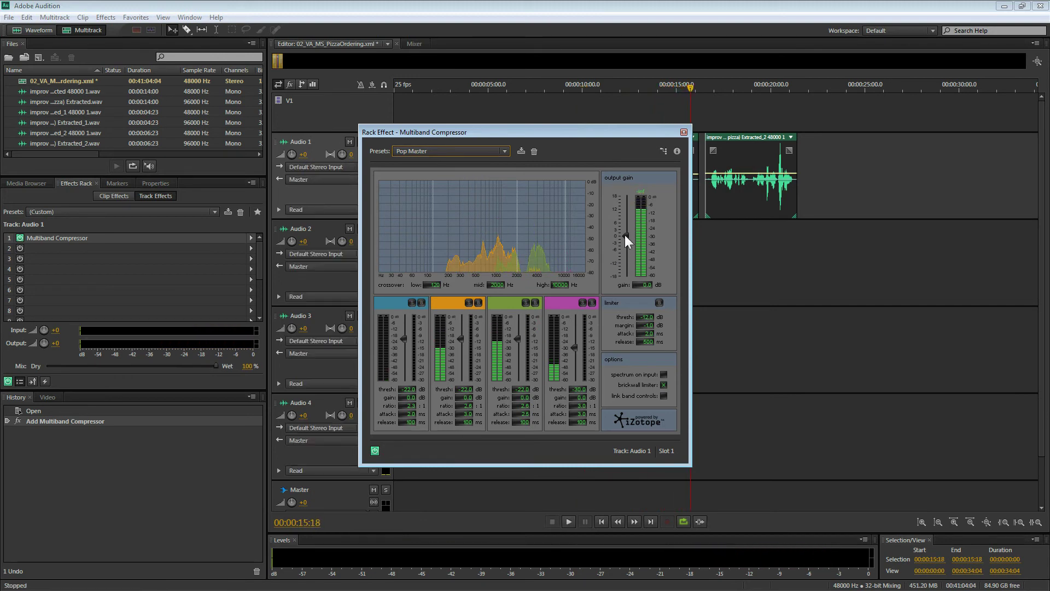
left_click_drag(625, 234, 625, 237)
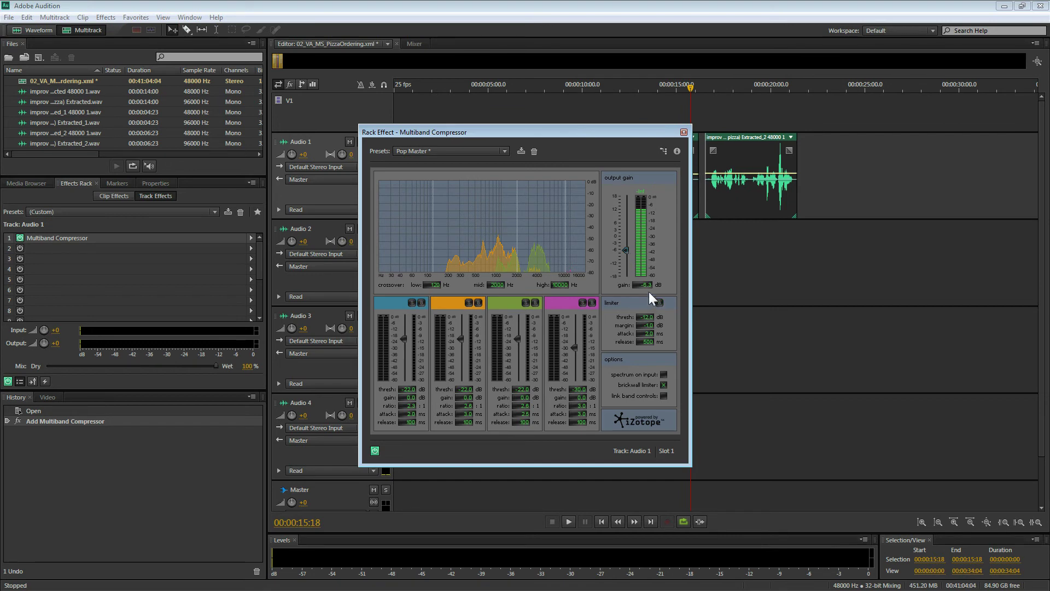
key("space")
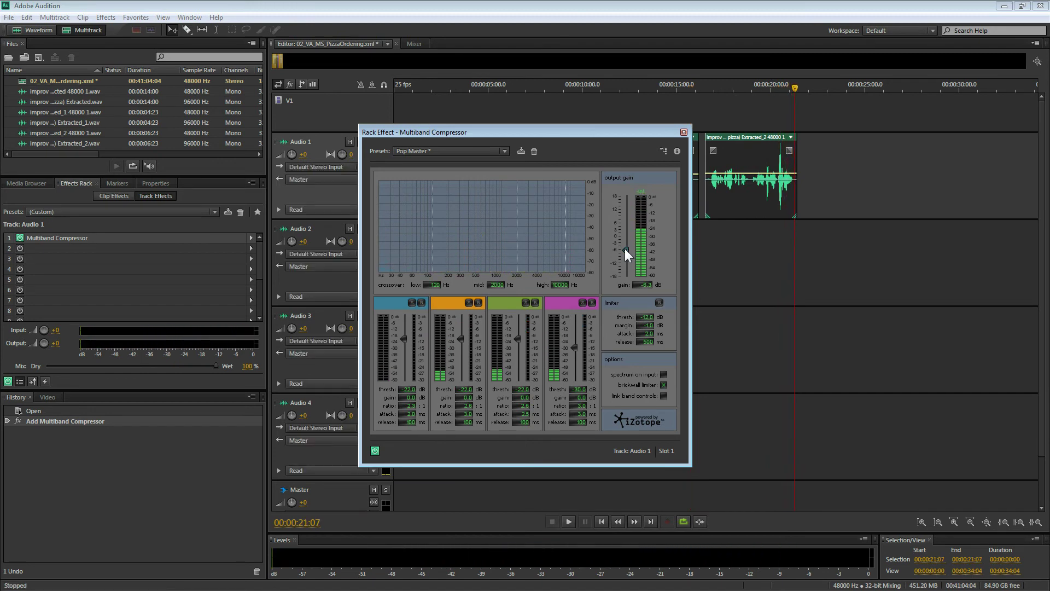
left_click(527, 135)
key("space")
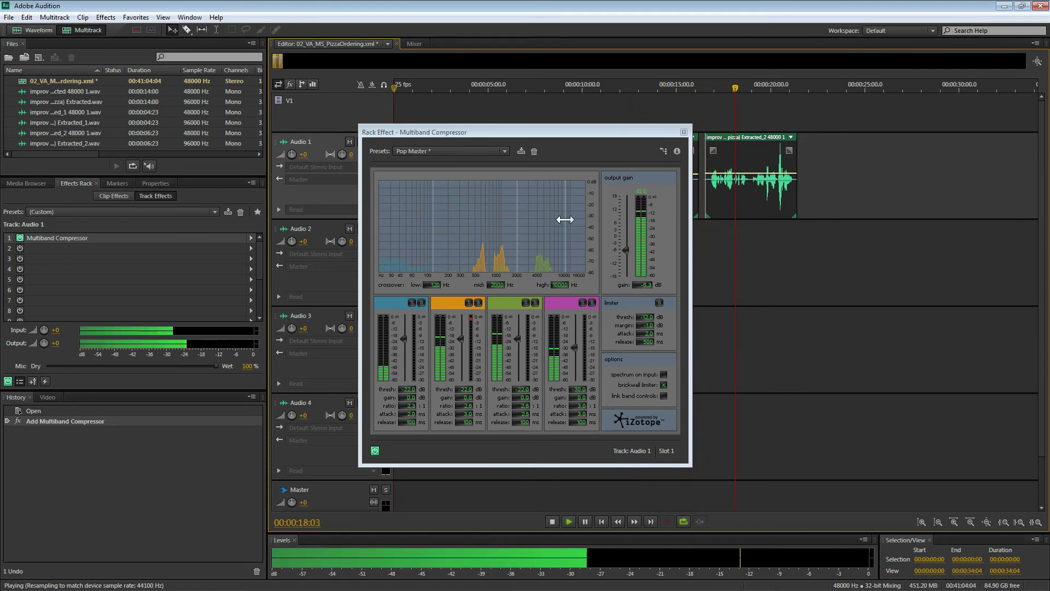
key("space")
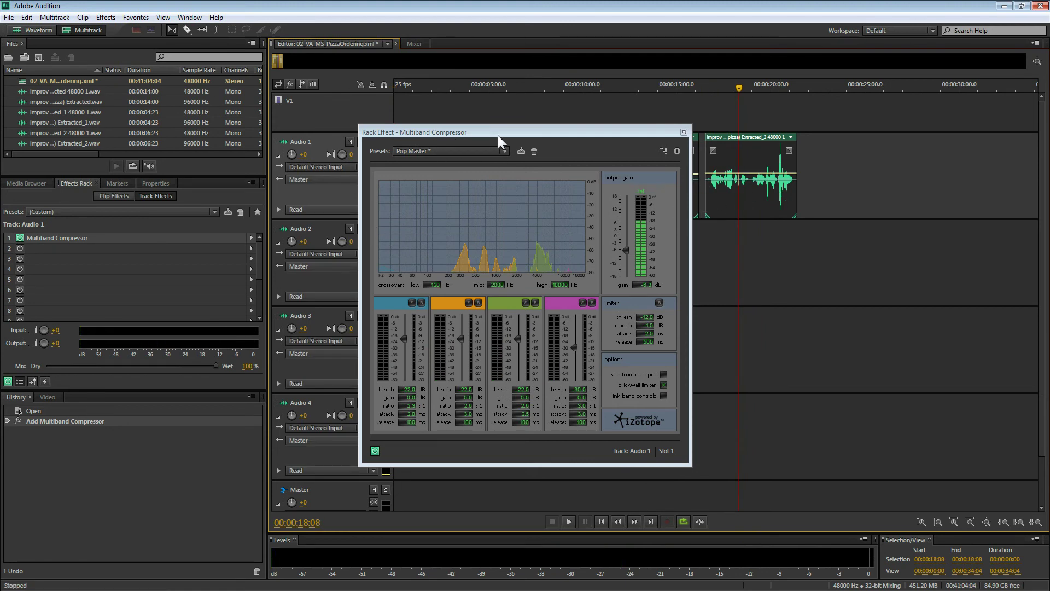
Step: Look through the Multiband Compressor presets and close the effect window without choosing another one
left_click_drag(498, 136, 470, 140)
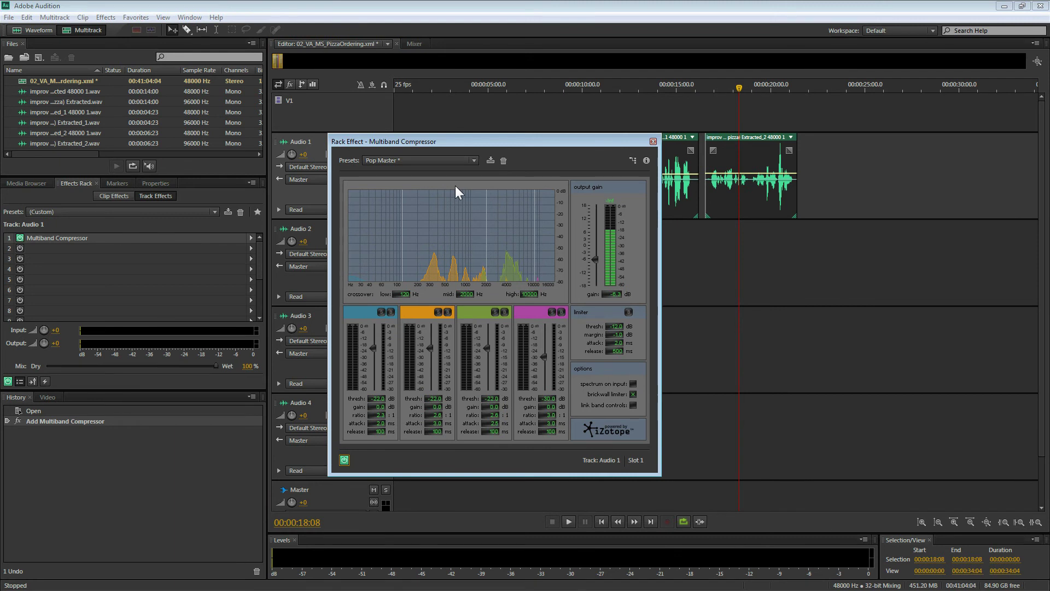
left_click(419, 160)
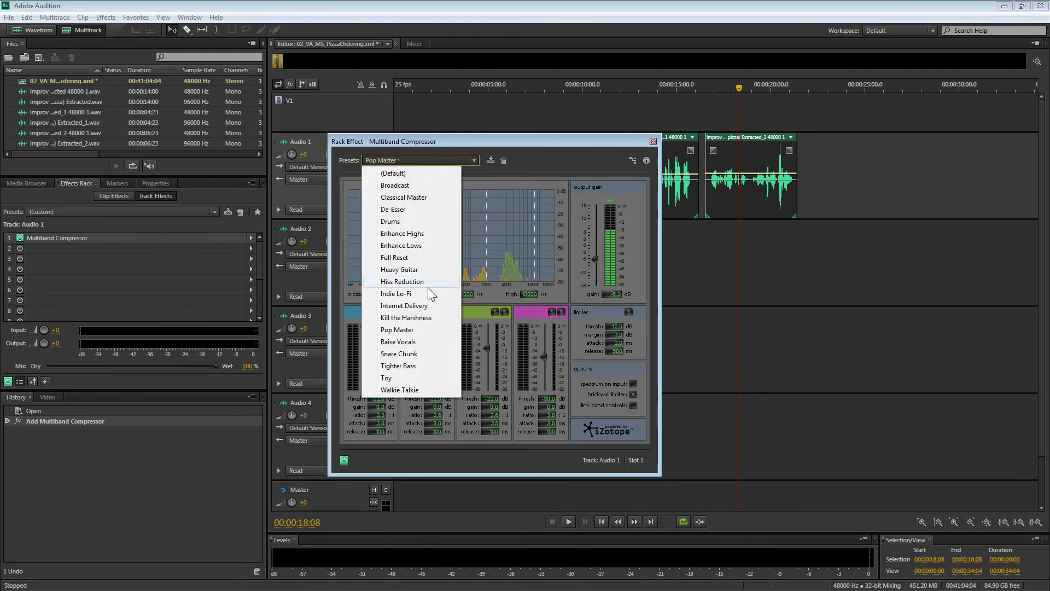
left_click(548, 162)
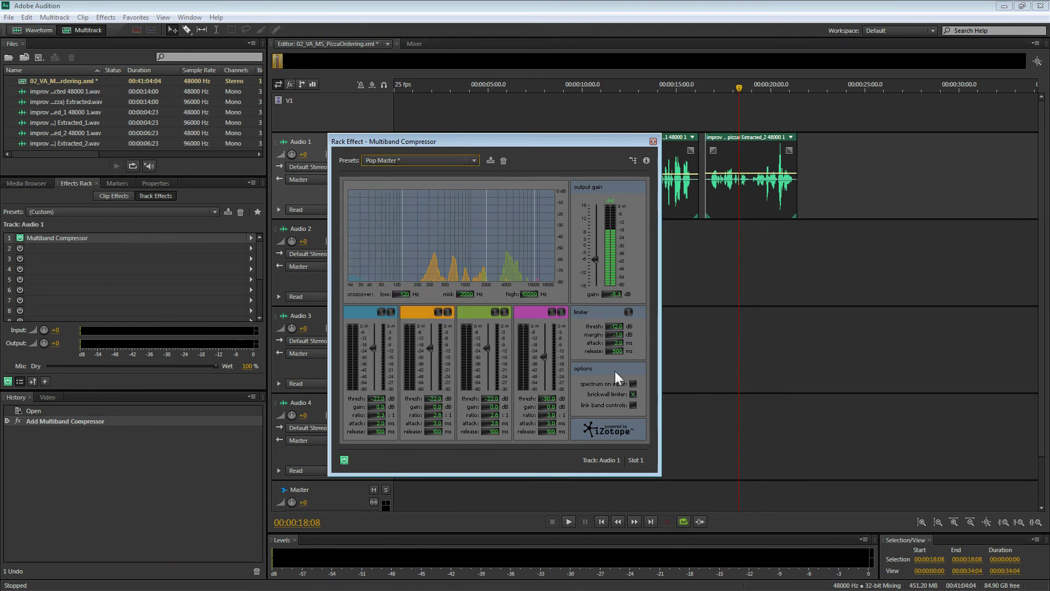
left_click(653, 142)
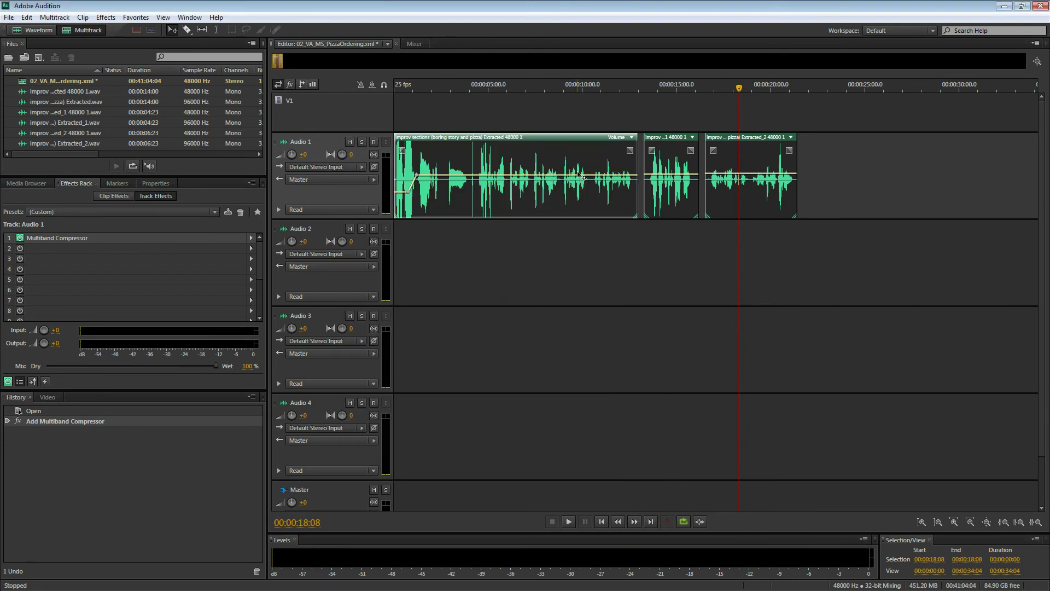
Step: Play the compressed Audio 1 clips from the start to about 3 seconds
left_click(529, 260)
left_click(398, 86)
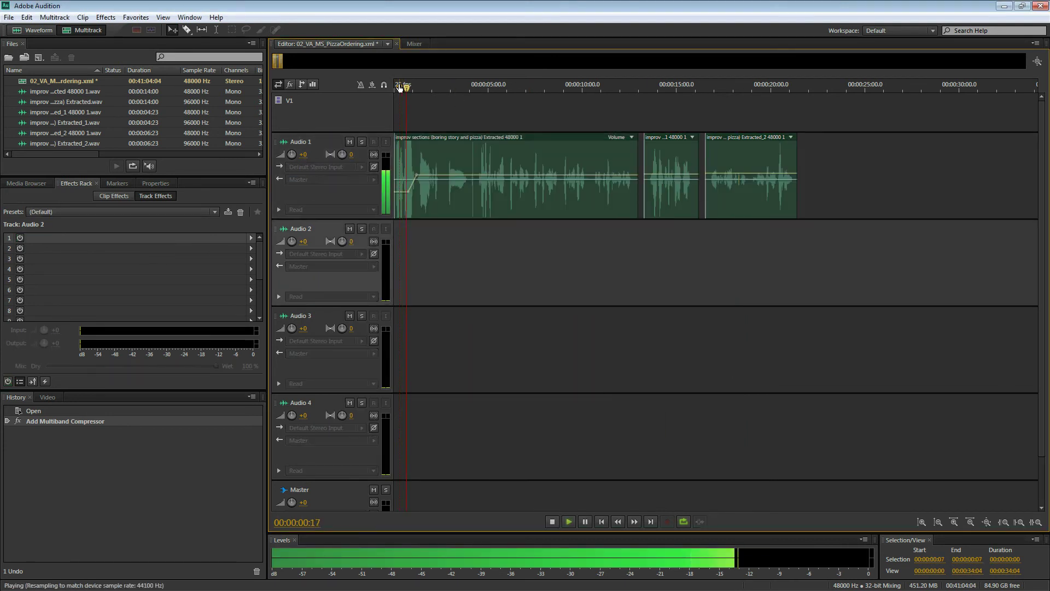
key("space")
left_click(55, 248)
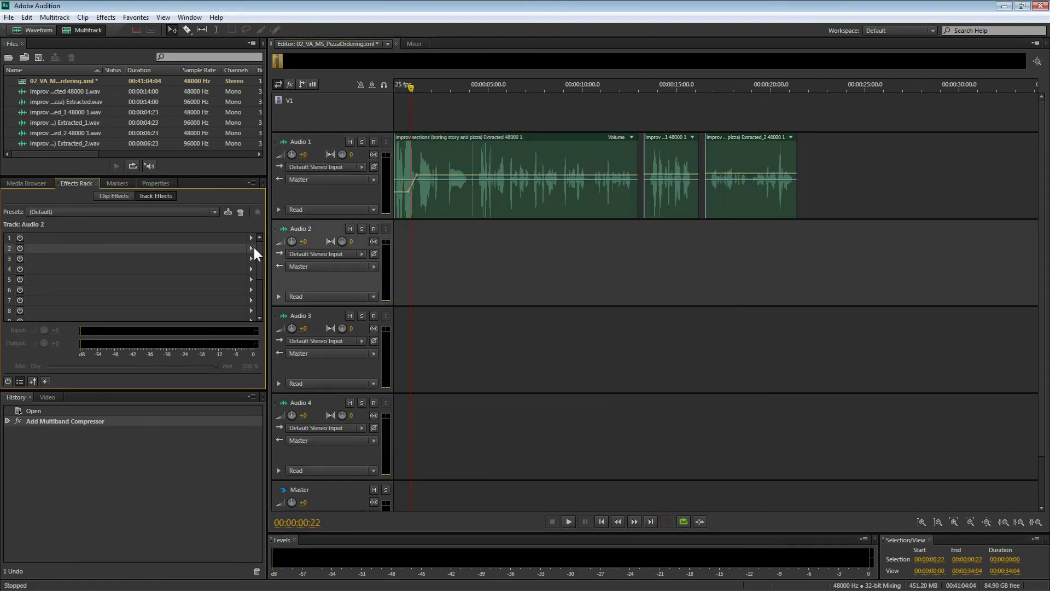
left_click(468, 106)
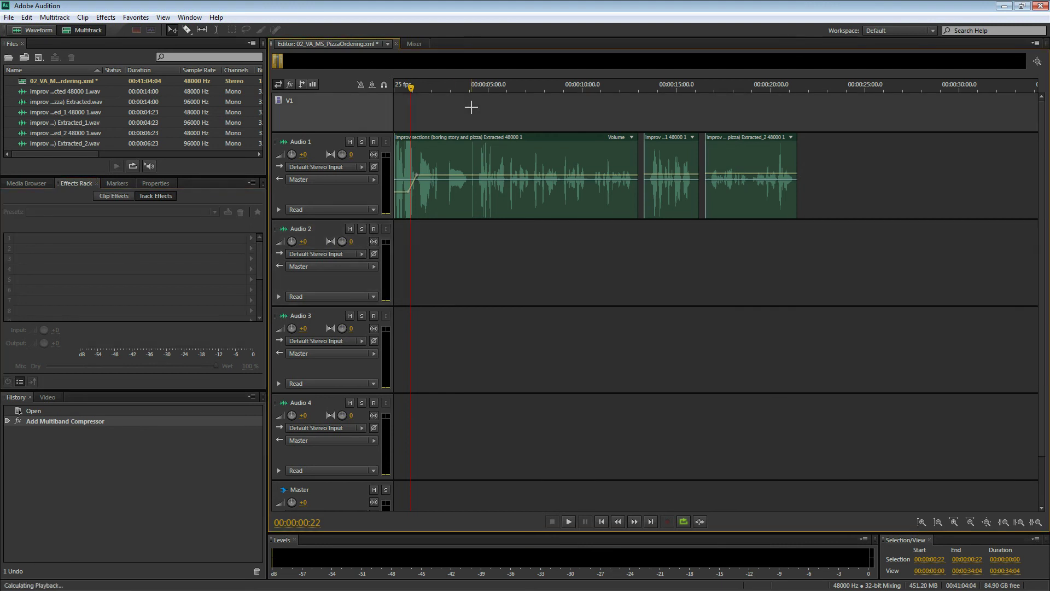
key("space")
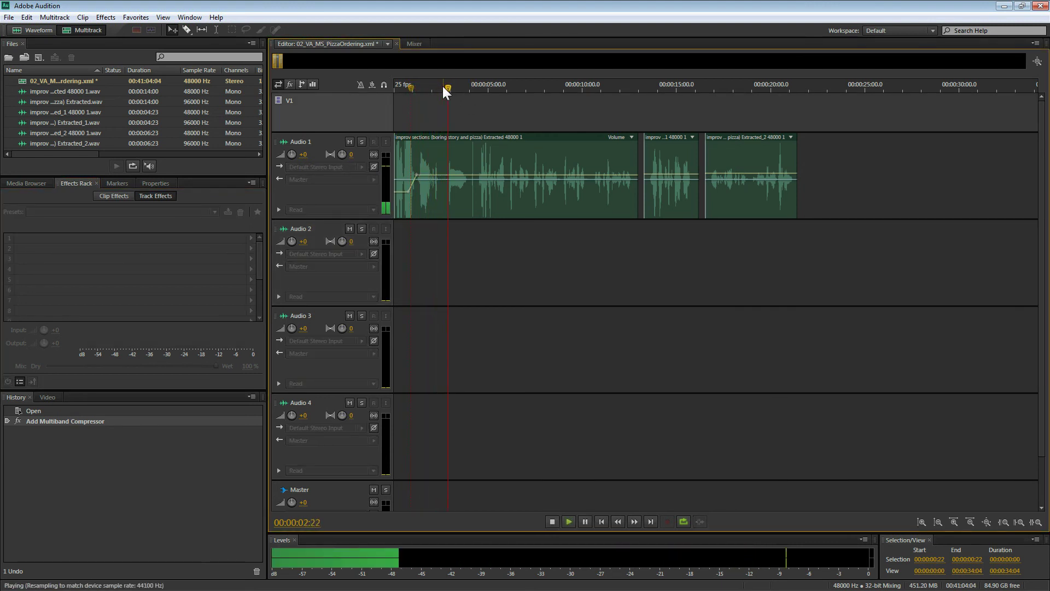
key("space")
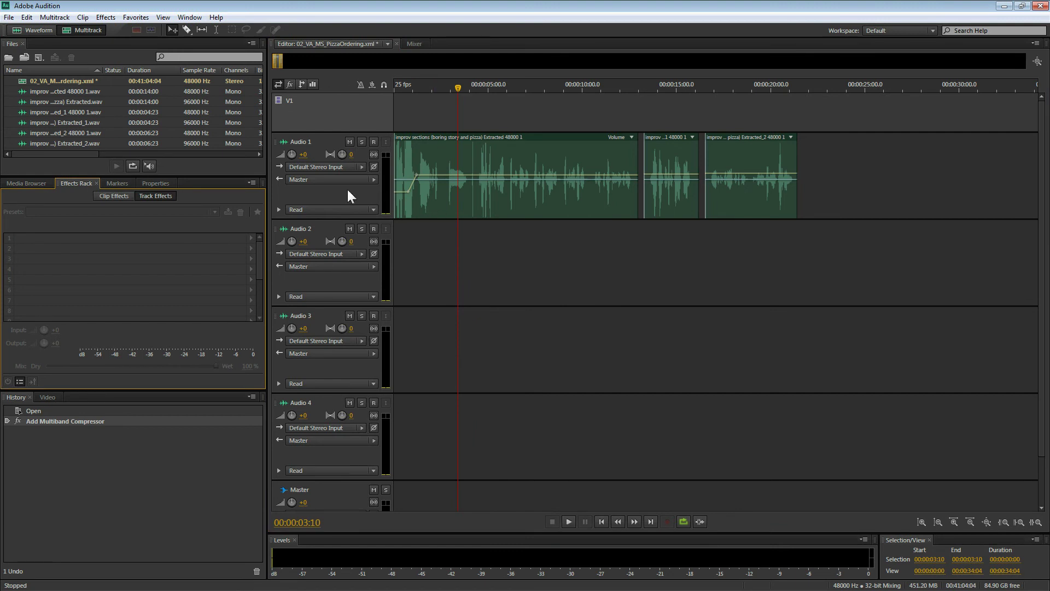
Step: Add a Graphic Equalizer (10 Bands) to the second track-effects slot of Audio 1
left_click(347, 191)
left_click(249, 250)
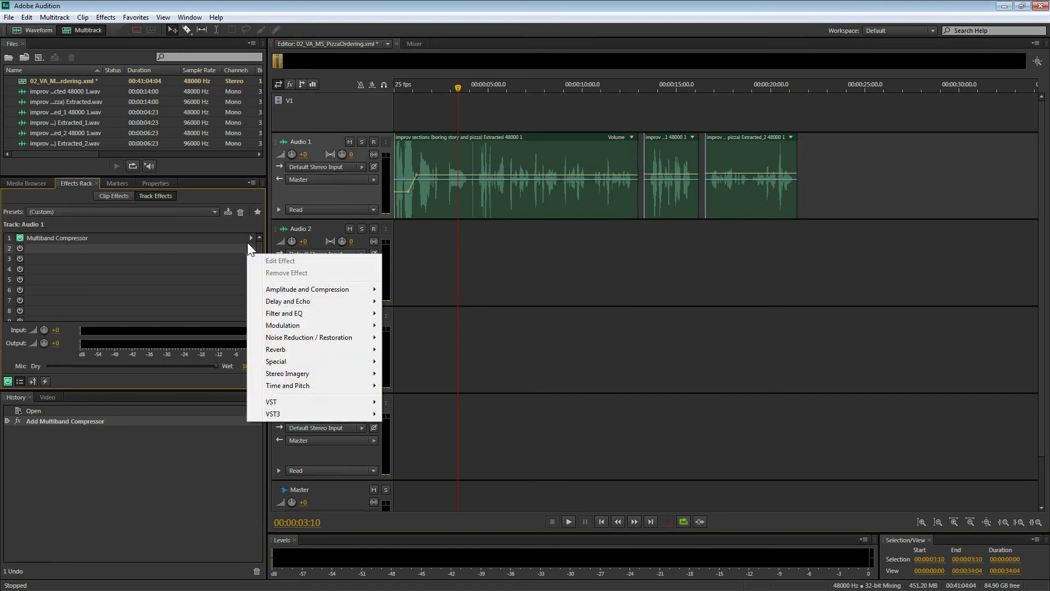
mouse_move(310, 314)
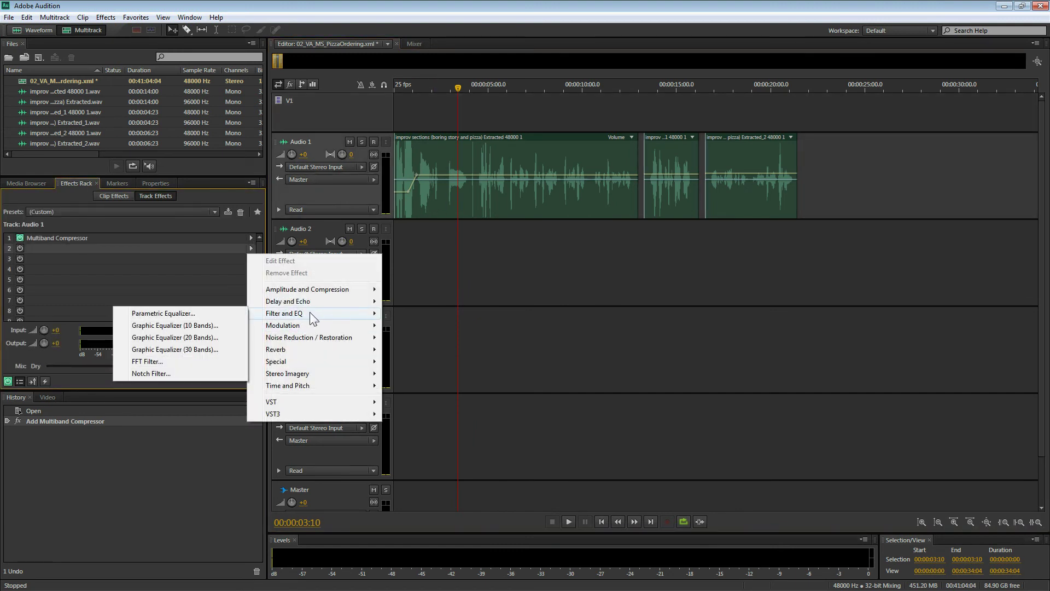
left_click(174, 325)
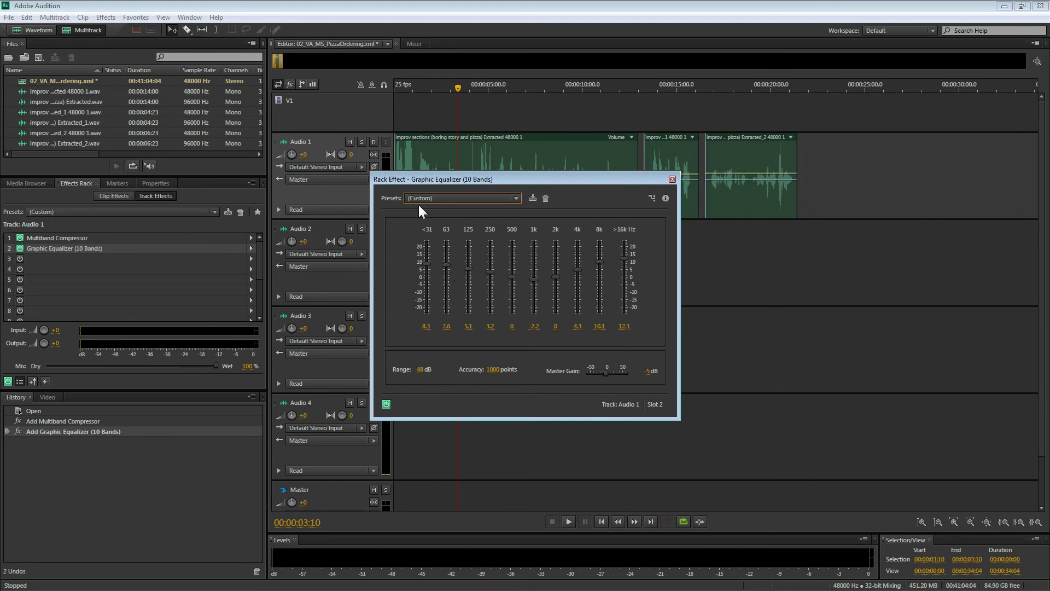
Step: Adjust the equalizer to 1.8 at 500 Hz, 0 at 1k, 0.7 at 2k, 4.7 at 4k, 10.5 at 8k and 11.2 above 16k
left_click(445, 263)
left_click_drag(624, 258, 625, 256)
left_click_drag(469, 179, 349, 264)
key("space")
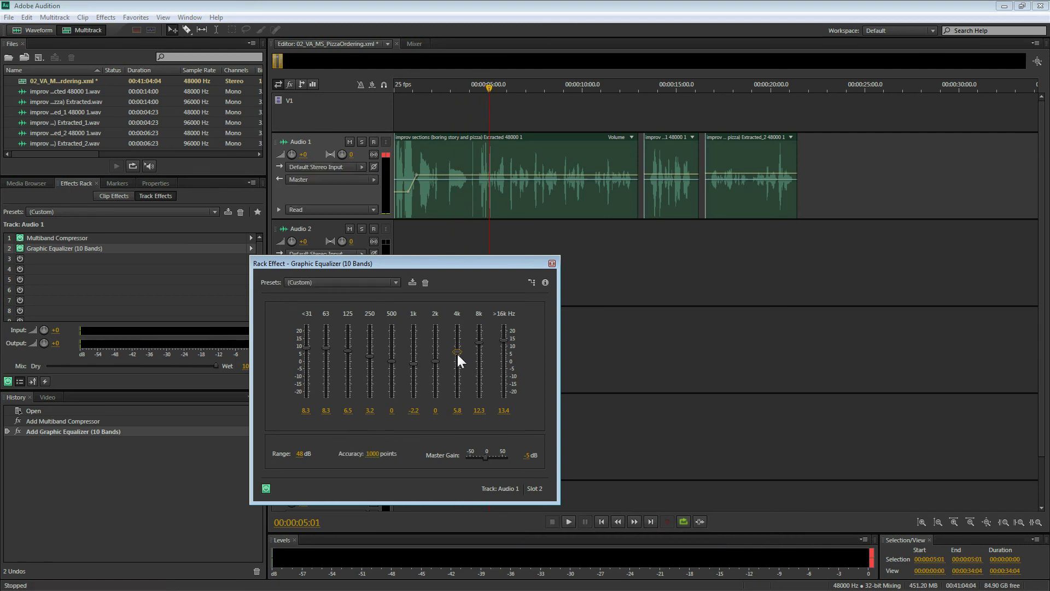
left_click_drag(459, 351, 454, 356)
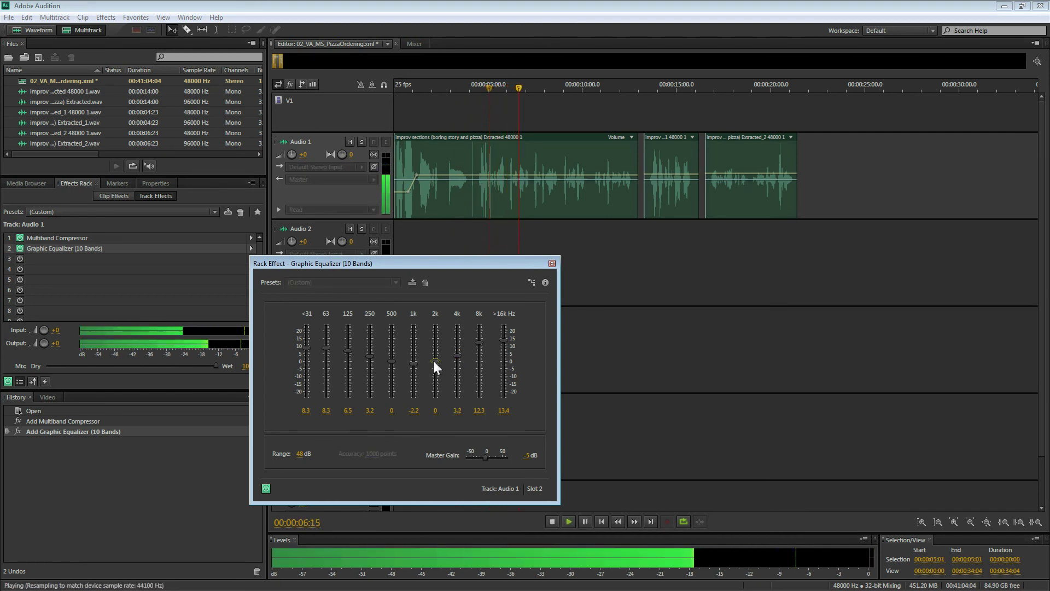
left_click(434, 359)
left_click_drag(326, 348, 350, 350)
left_click_drag(413, 364, 504, 341)
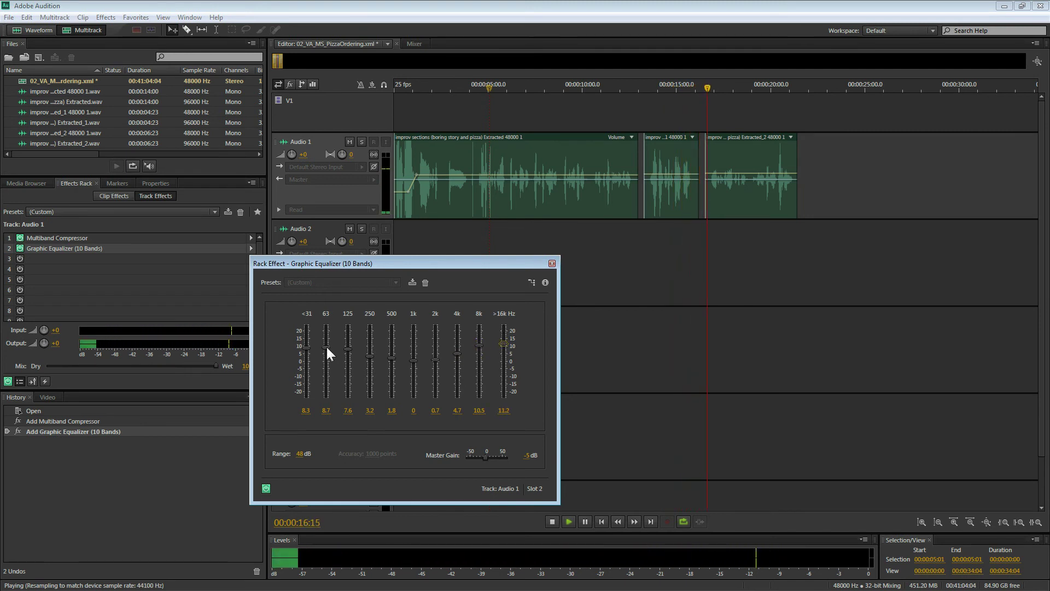
Step: Raise the equalizer's low bands to 10.5 below 31 Hz, 10.8 at 63 Hz and 9.7 at 125 Hz
mouse_move(326, 347)
left_mouse_down()
mouse_move(306, 342)
mouse_move(347, 346)
mouse_move(325, 344)
left_mouse_up()
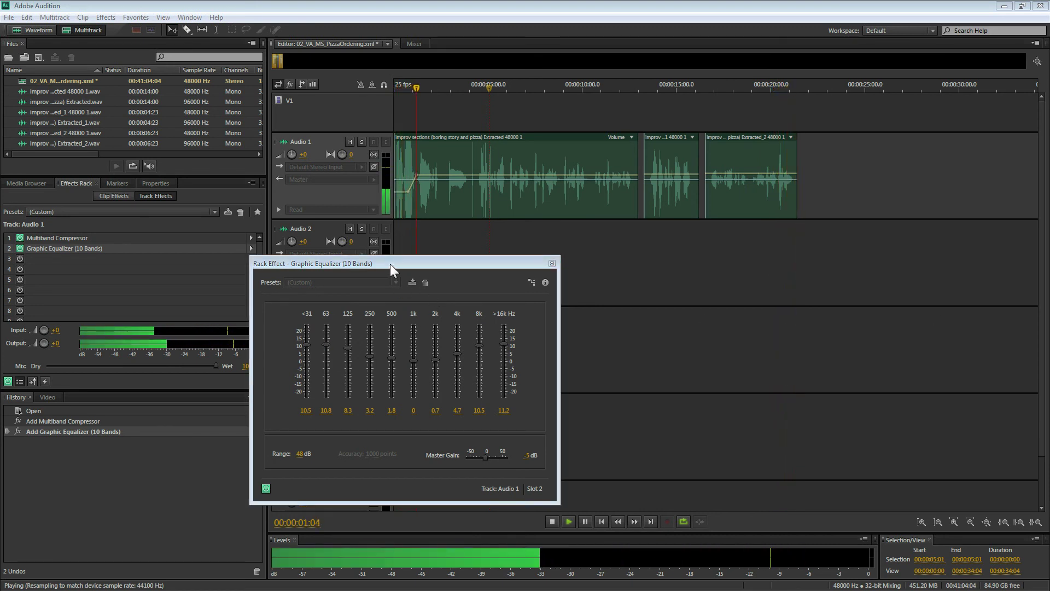
left_click_drag(389, 263, 394, 262)
left_click_drag(354, 345, 353, 342)
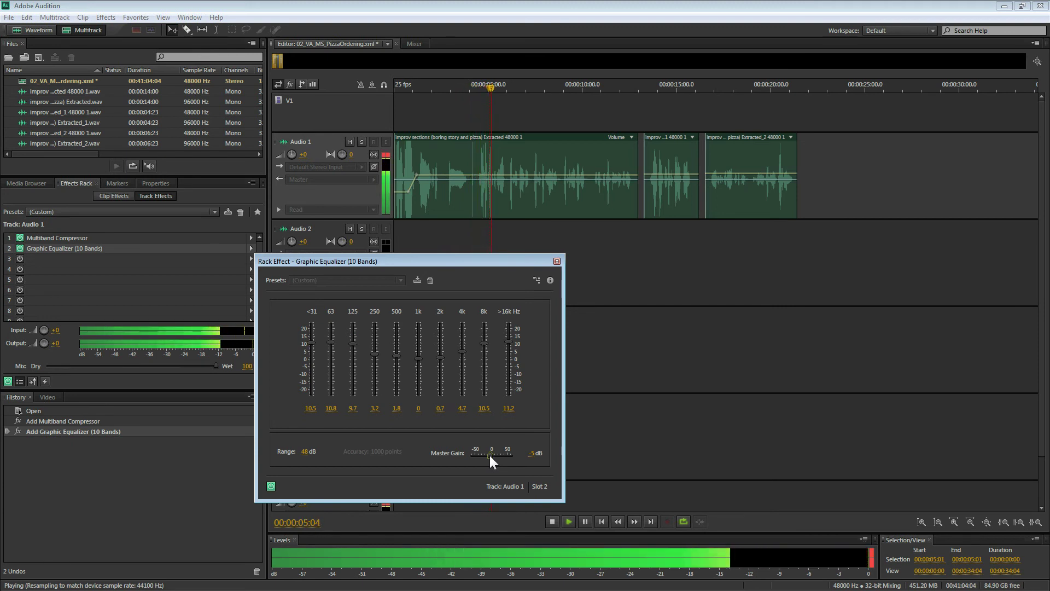
Step: Set the equalizer's master gain to -6.6 dB, 63 Hz to 10.1, 125 Hz to 8.7 and 250 Hz to 4.3, and close it
left_click_drag(490, 455, 490, 455)
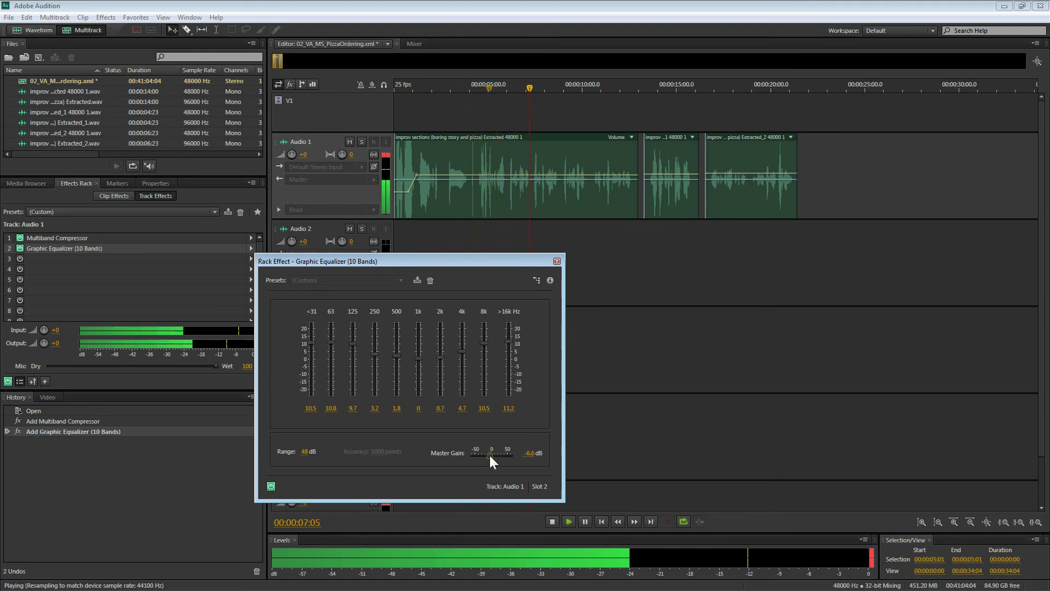
left_click_drag(376, 354, 330, 343)
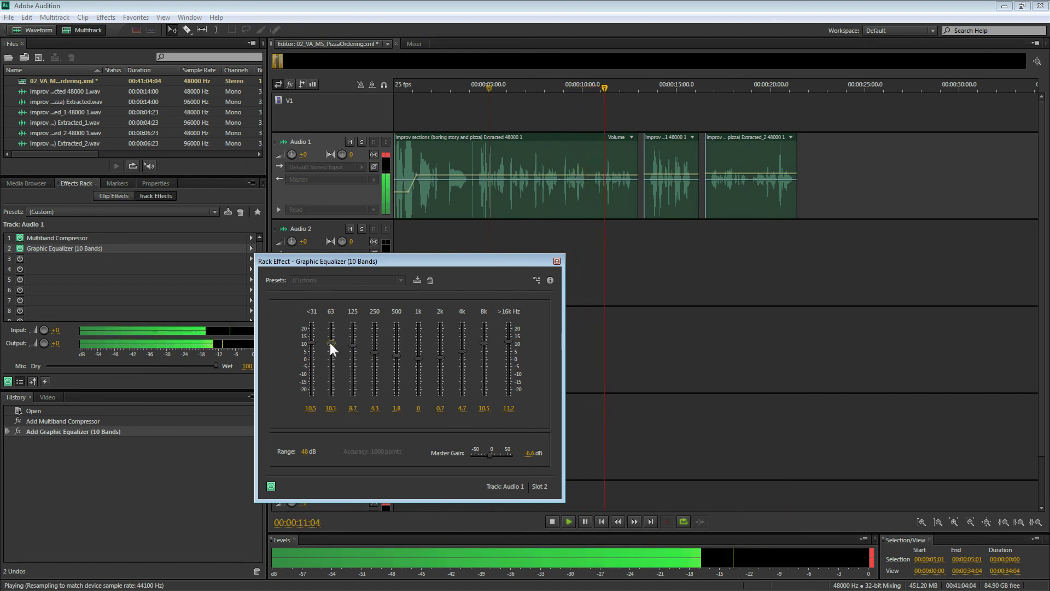
left_click_drag(521, 263, 528, 260)
key("space")
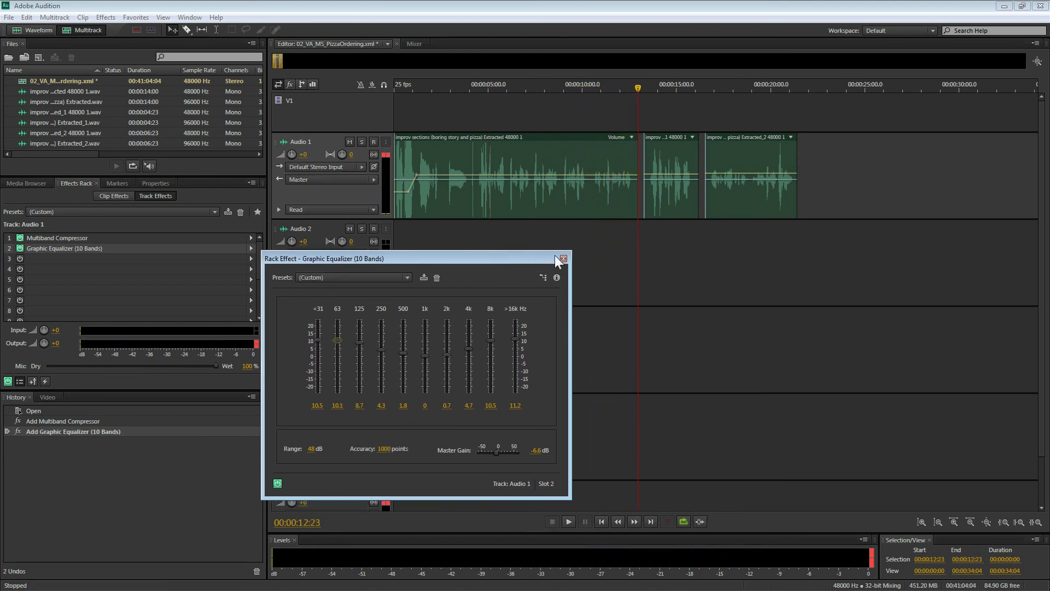
left_click(563, 258)
Step: Play the equalized Audio 1 clips from about 13 to 16 seconds
left_click(636, 248)
left_click(538, 203)
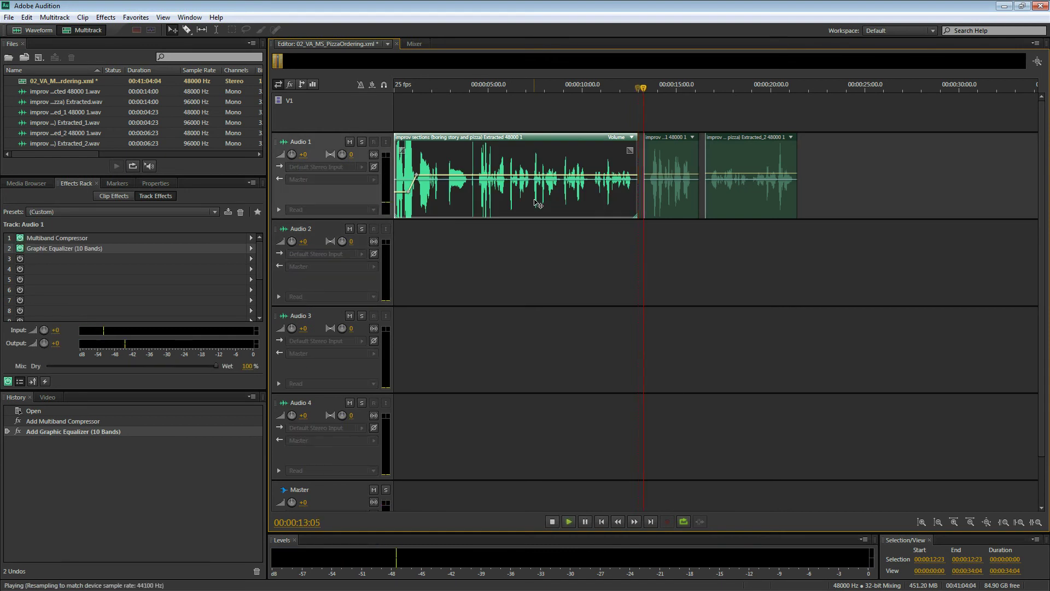
key("space")
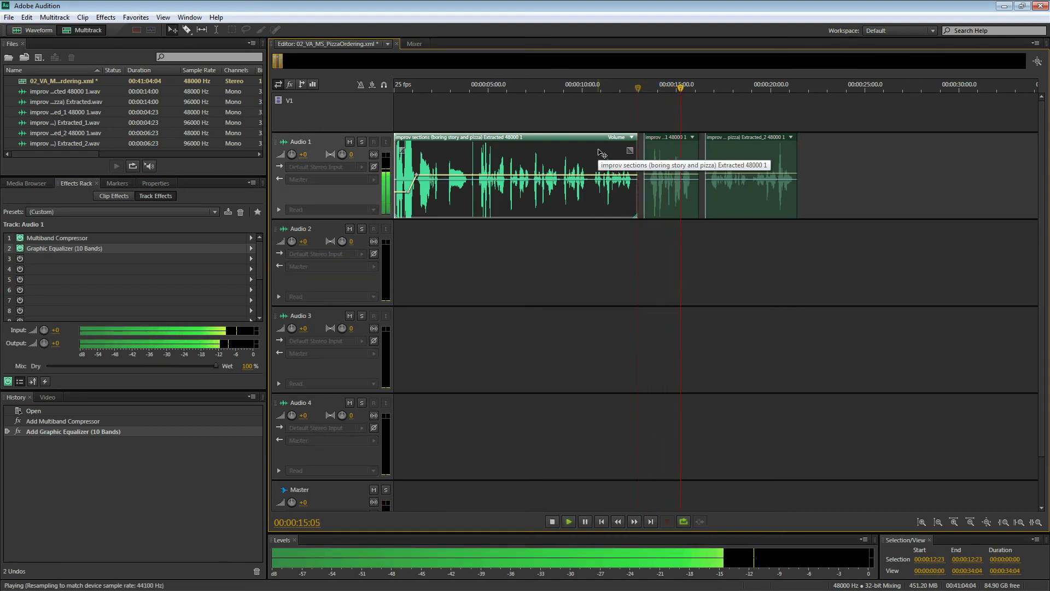
key("space")
left_click(647, 271)
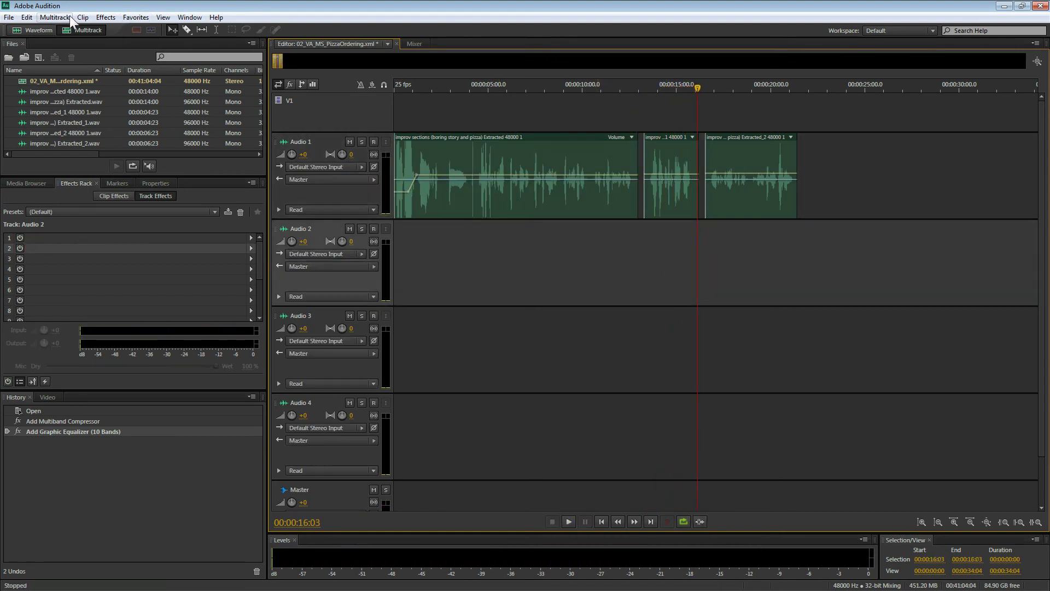
Step: Save the multitrack session as 02_VA_MS_PizzaOrdering.xml.sesx in the Audition Session format
left_click(9, 17)
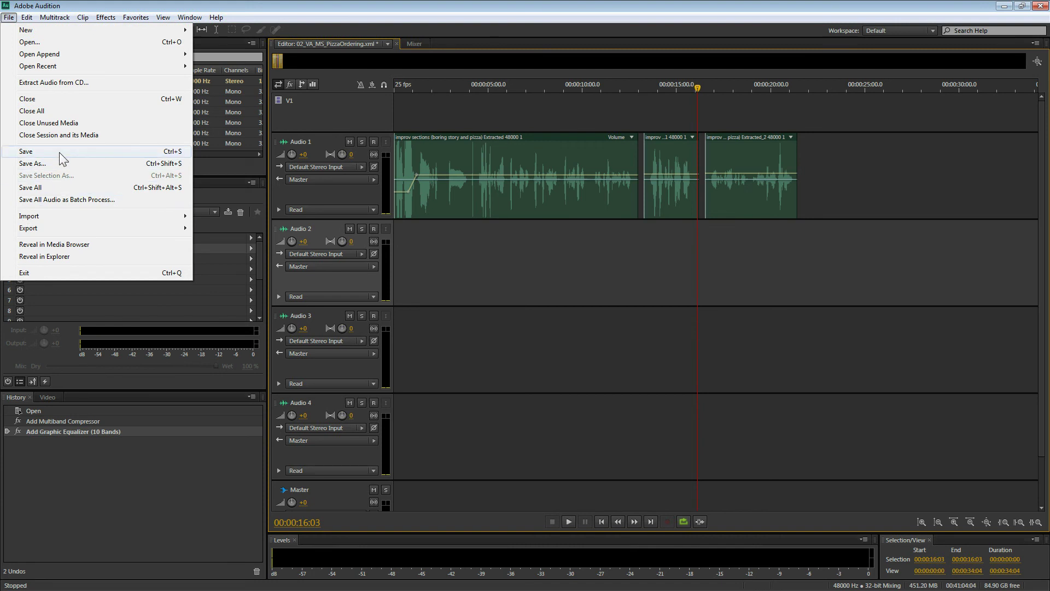
left_click(59, 153)
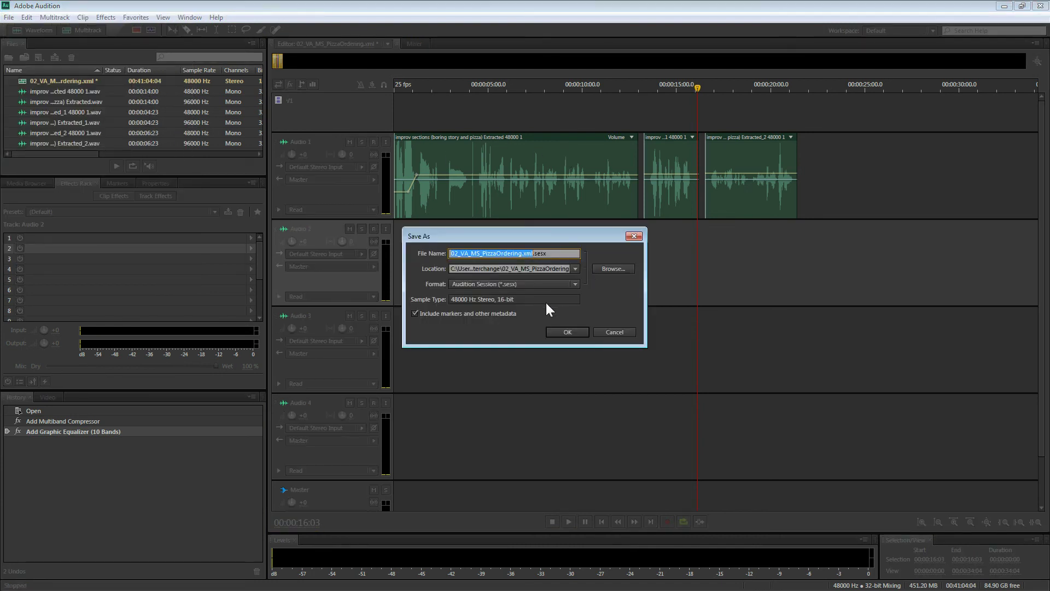
left_click(569, 332)
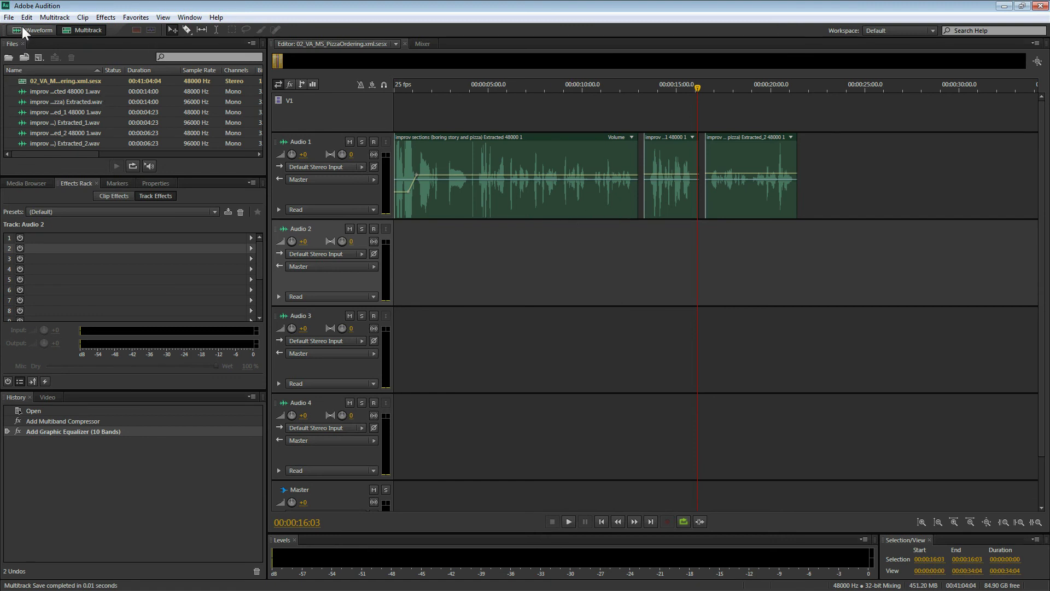
left_click(9, 17)
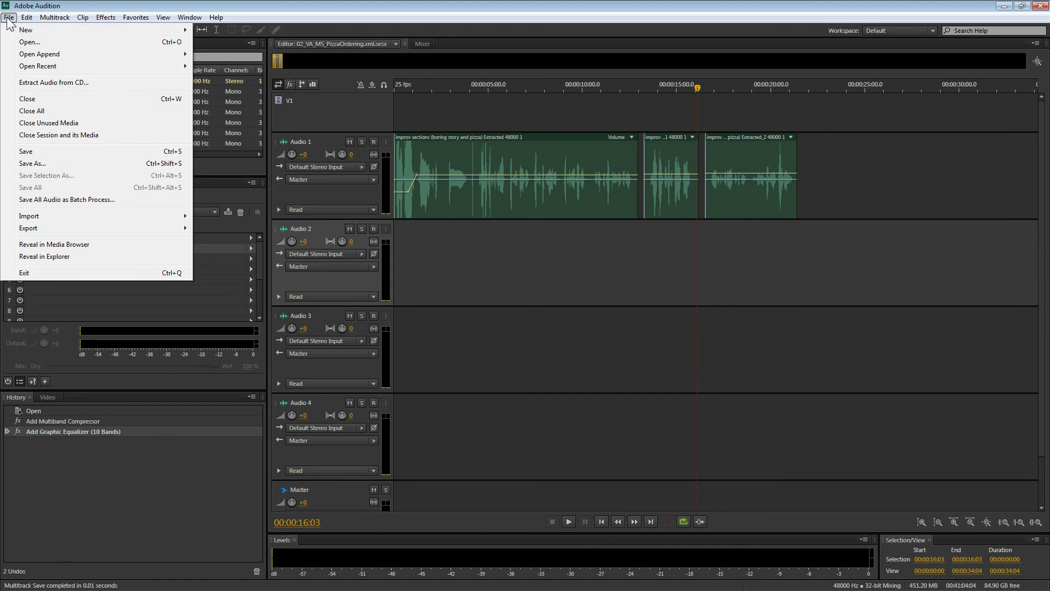
mouse_move(180, 228)
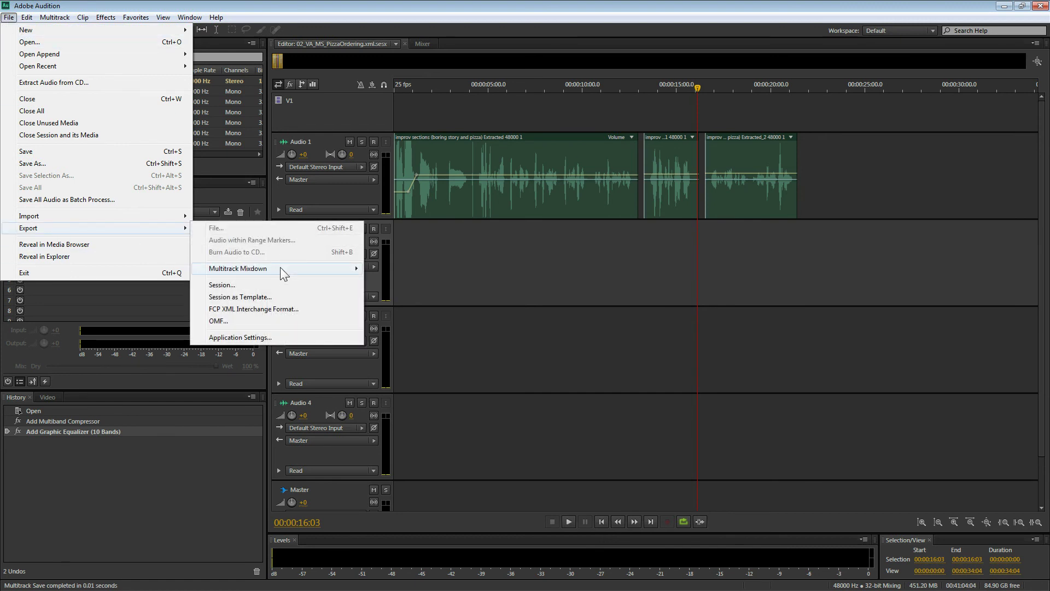
left_click(837, 155)
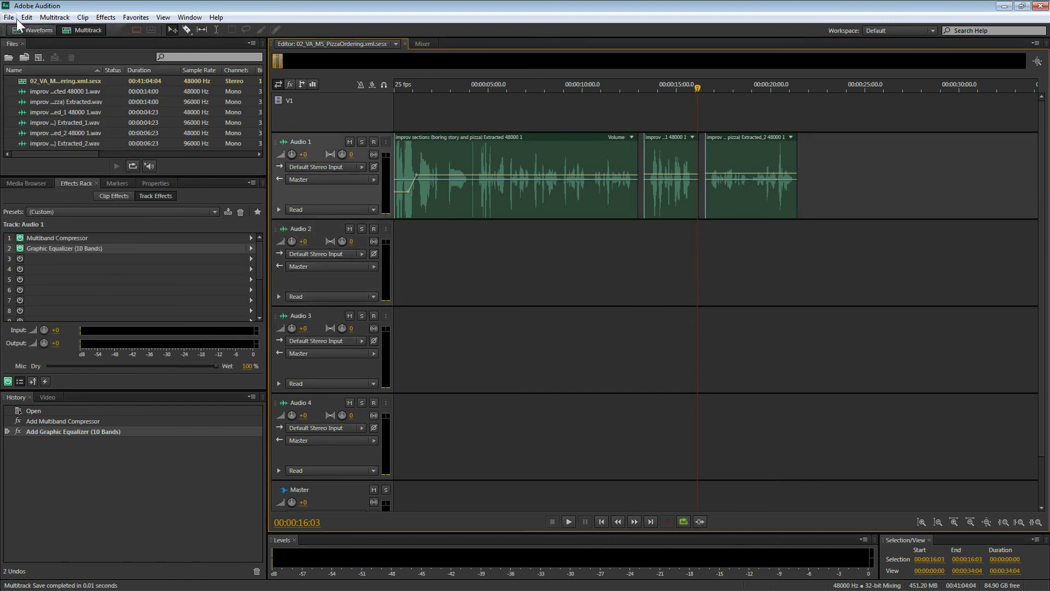
left_click(17, 20)
mouse_move(71, 227)
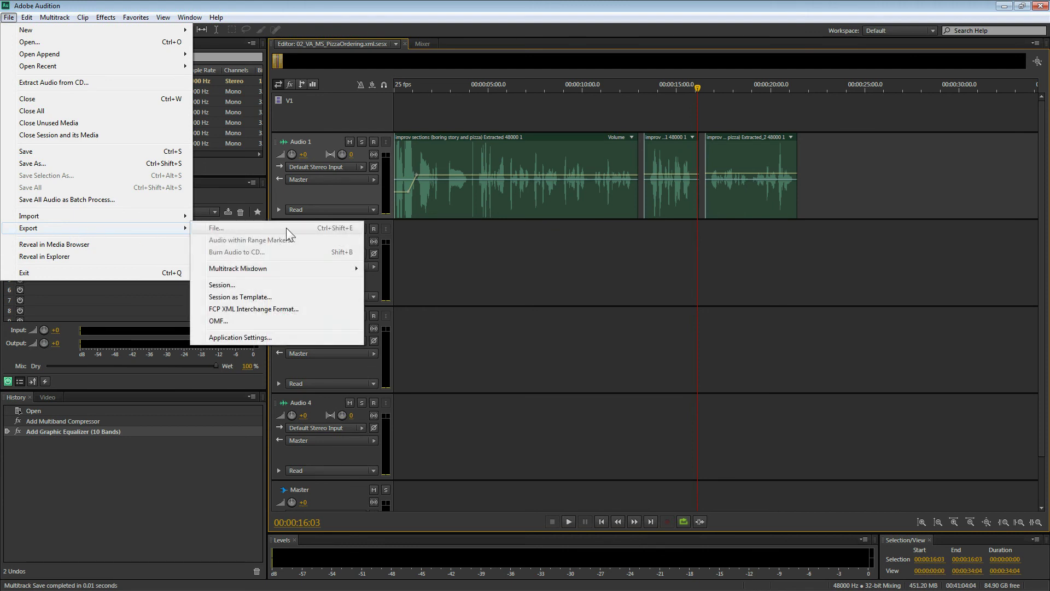
left_click(221, 285)
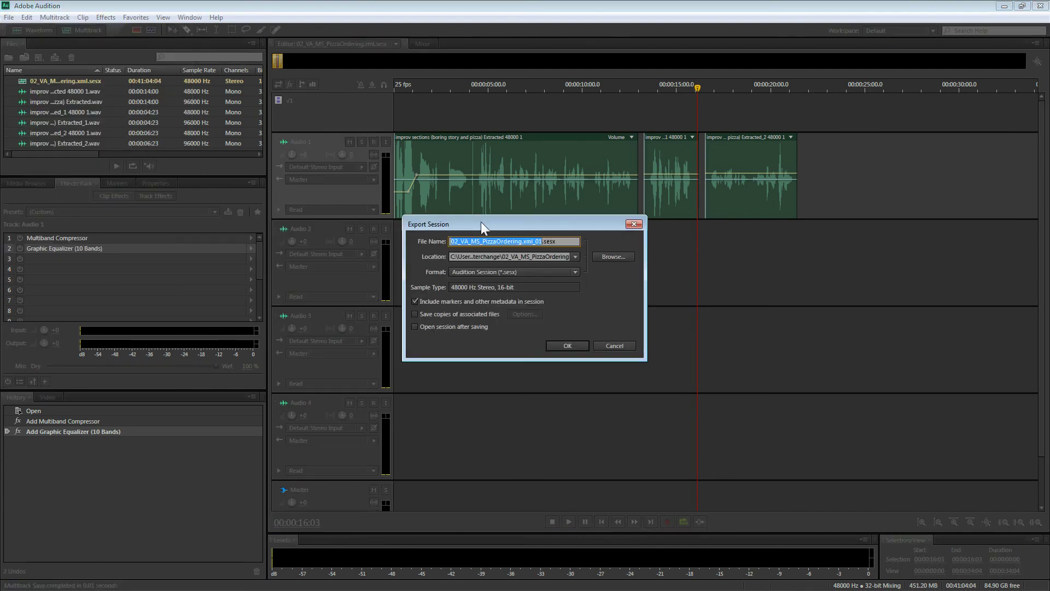
left_click(574, 257)
left_click(571, 273)
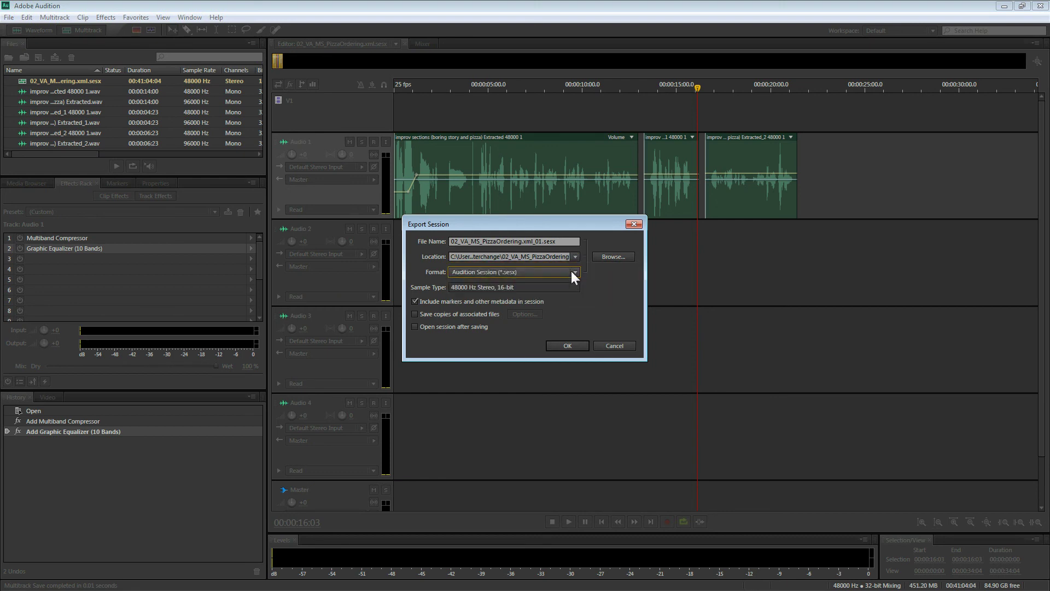
left_click(612, 346)
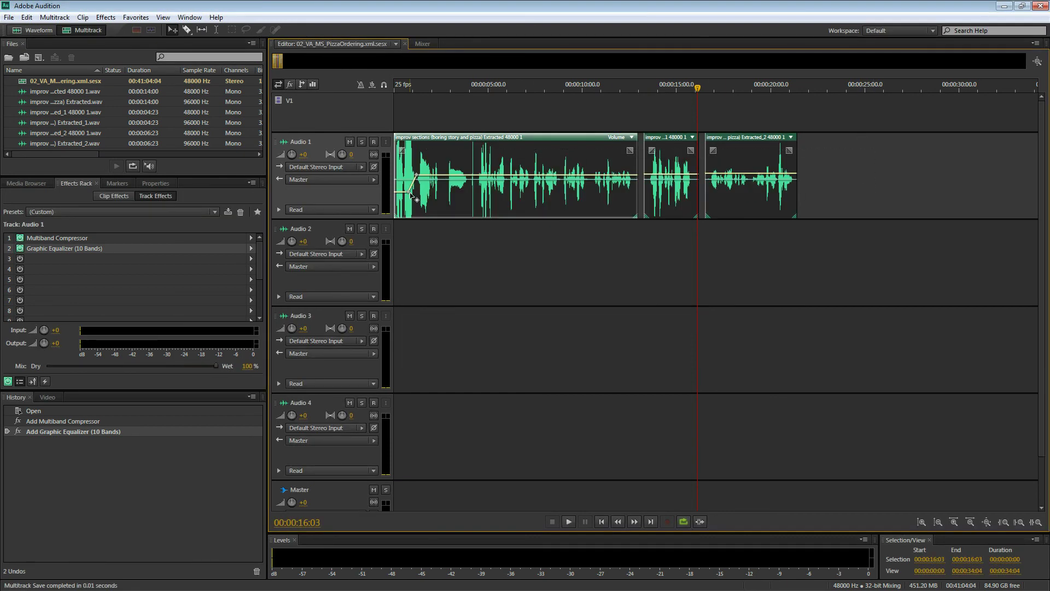
Step: Save the multitrack session again with all the Audio 1 clips selected
left_click(55, 17)
mouse_move(5, 18)
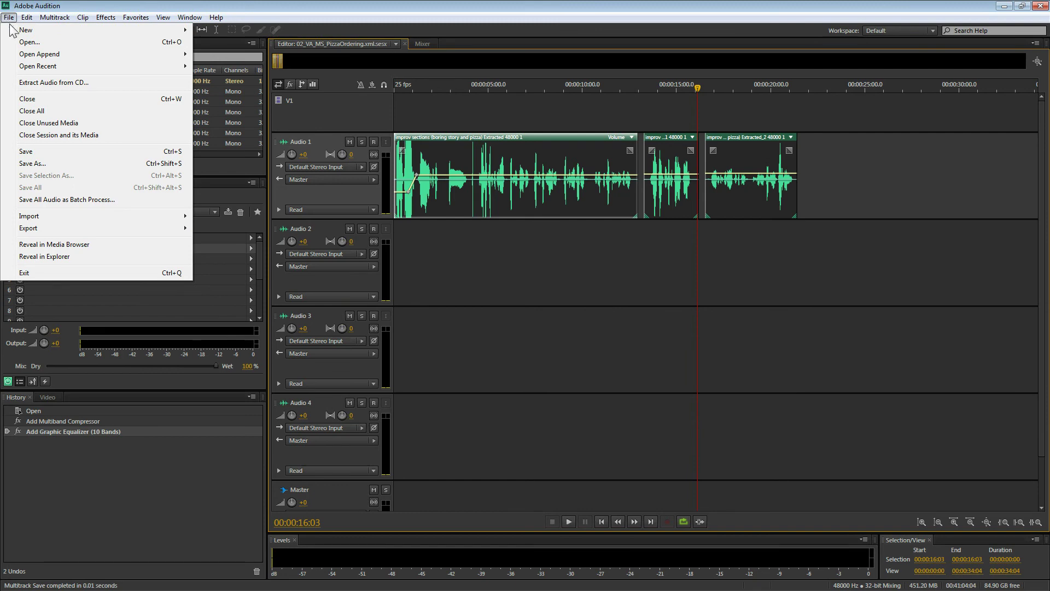
left_click(23, 155)
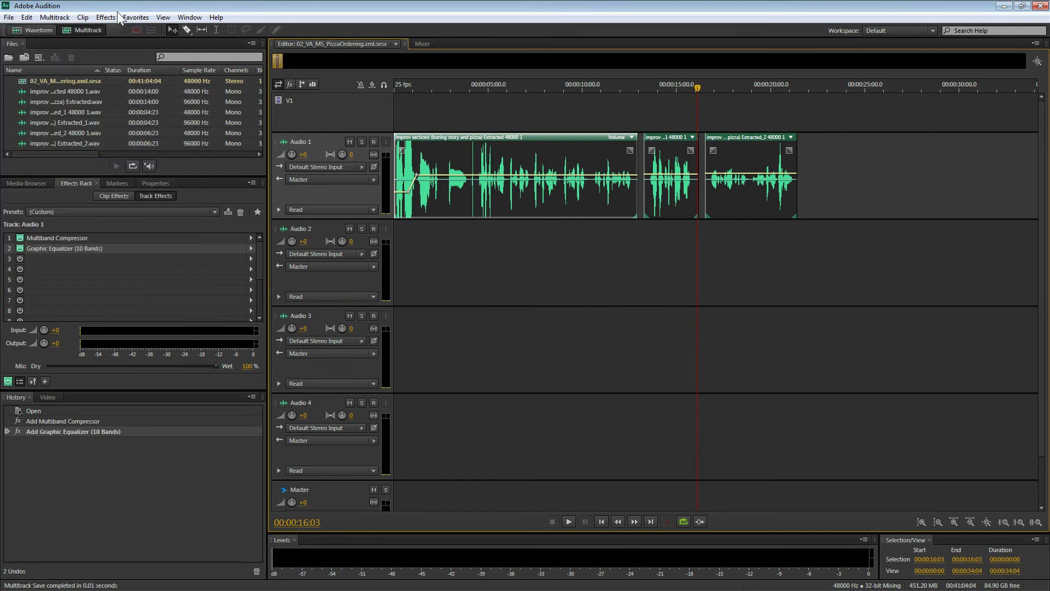
left_click(81, 18)
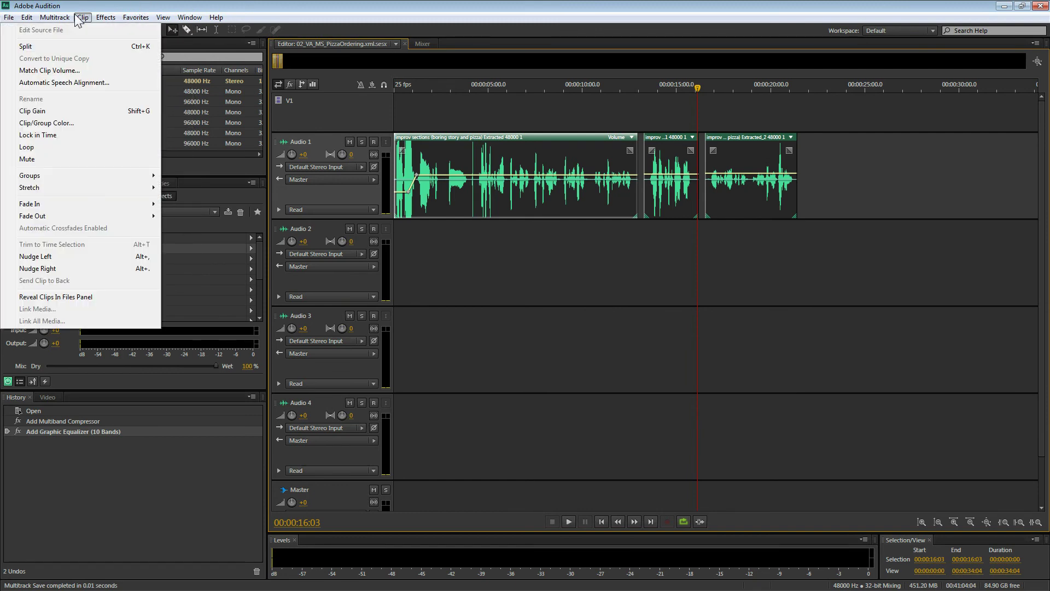
mouse_move(9, 17)
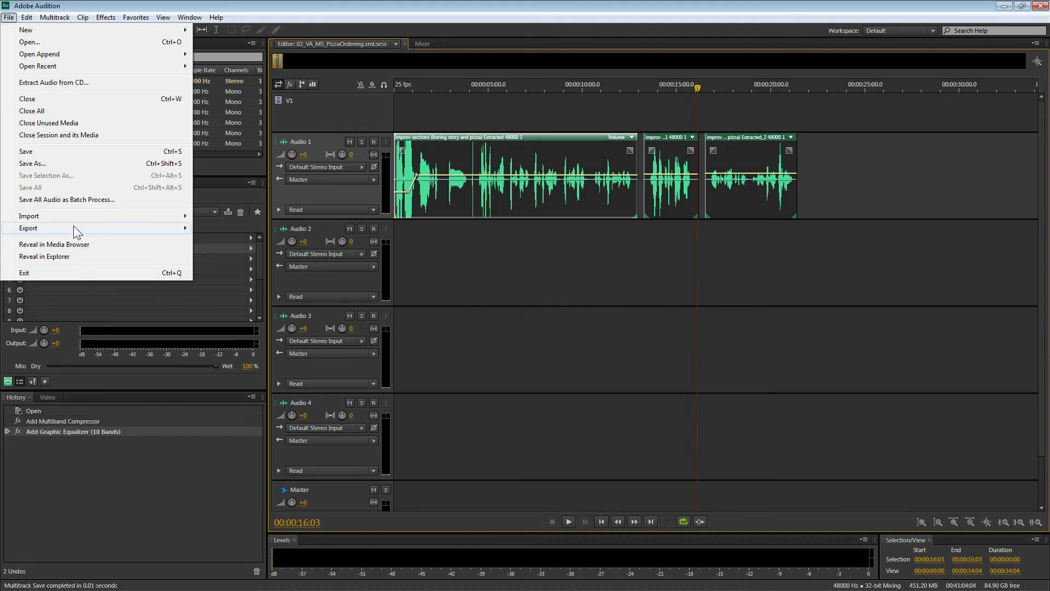
mouse_move(76, 228)
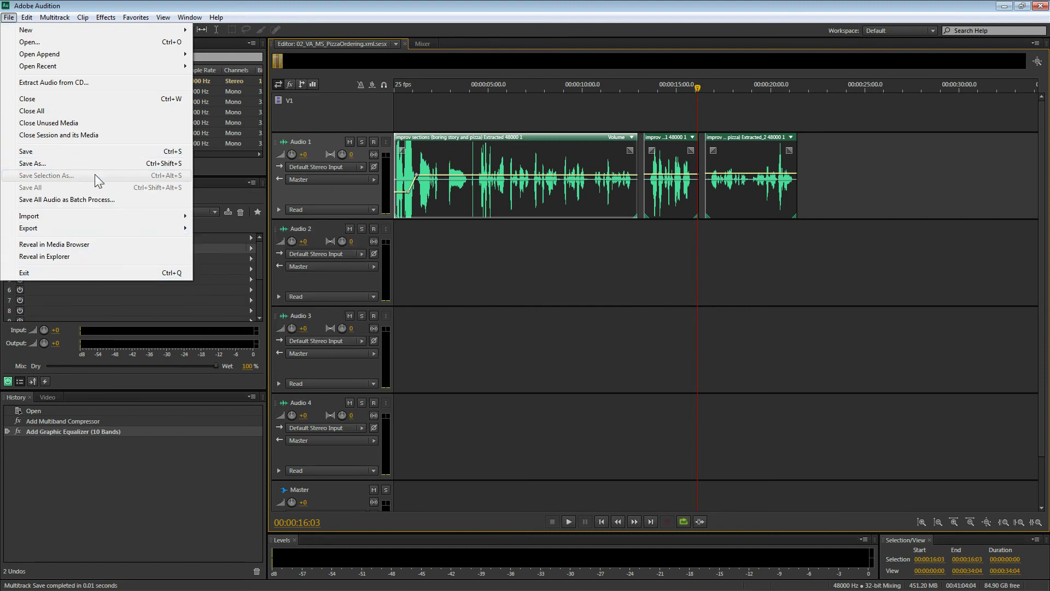
mouse_move(82, 21)
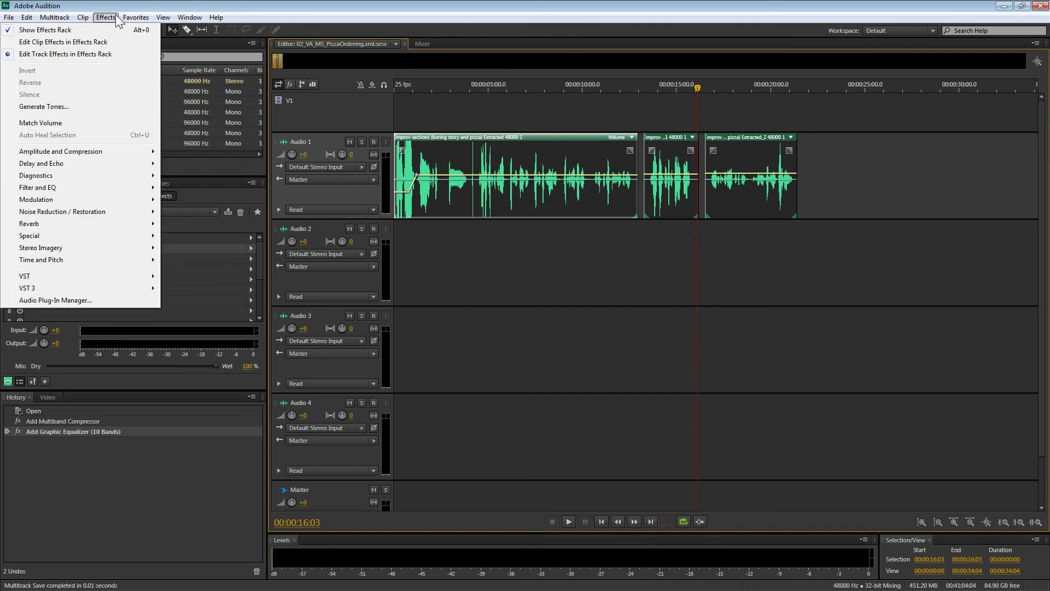
Step: Bounce the Audio 1 clips with their compression and equalization to a new track
left_click(133, 19)
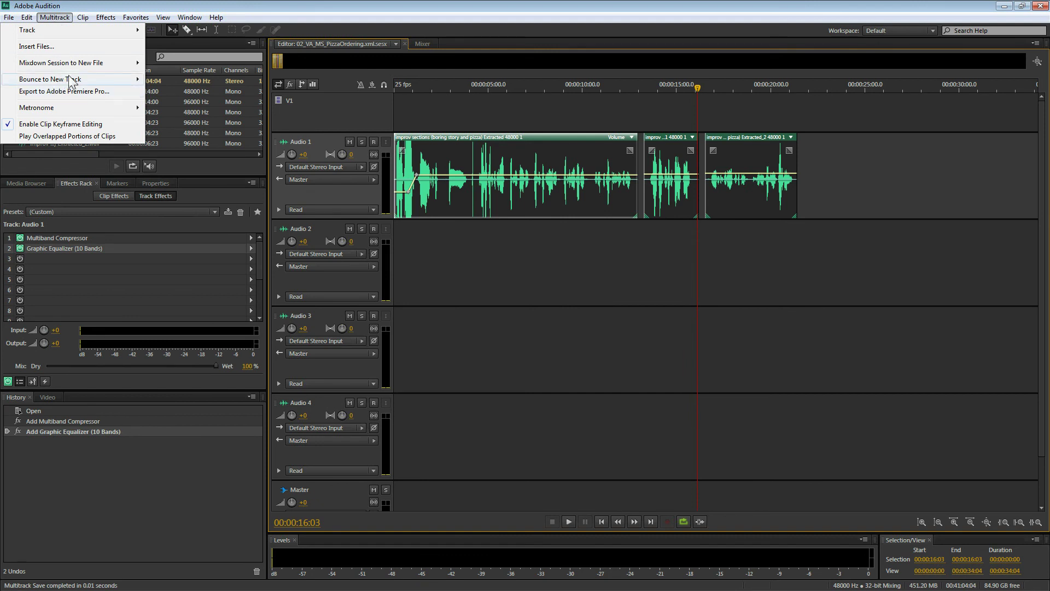
mouse_move(71, 80)
left_click(200, 80)
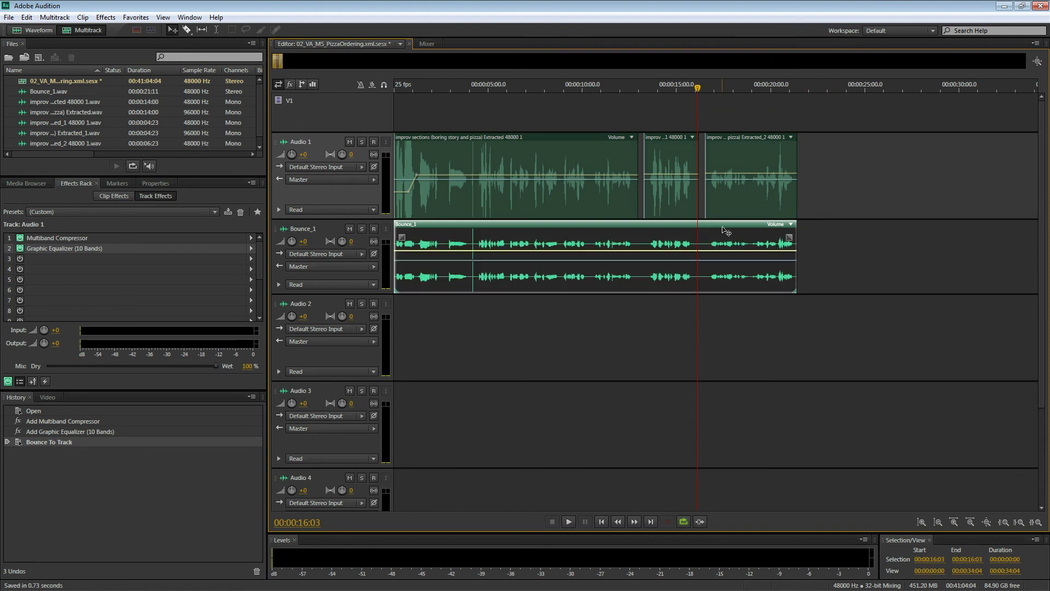
Step: Mute the original Audio 1 track and play the bounced track alone from about 18 to 21 seconds
key("space")
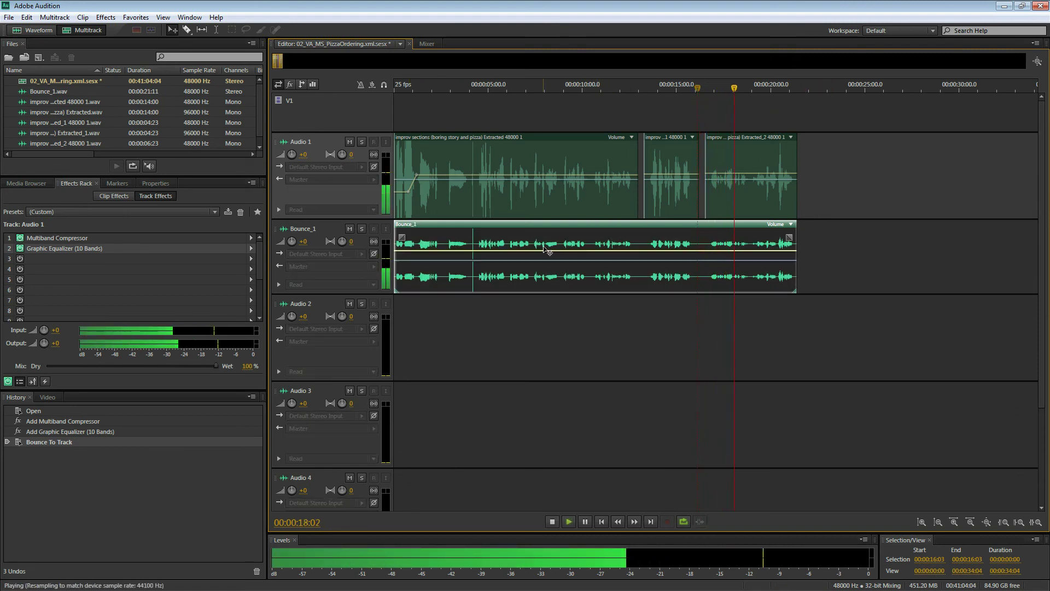
key("space")
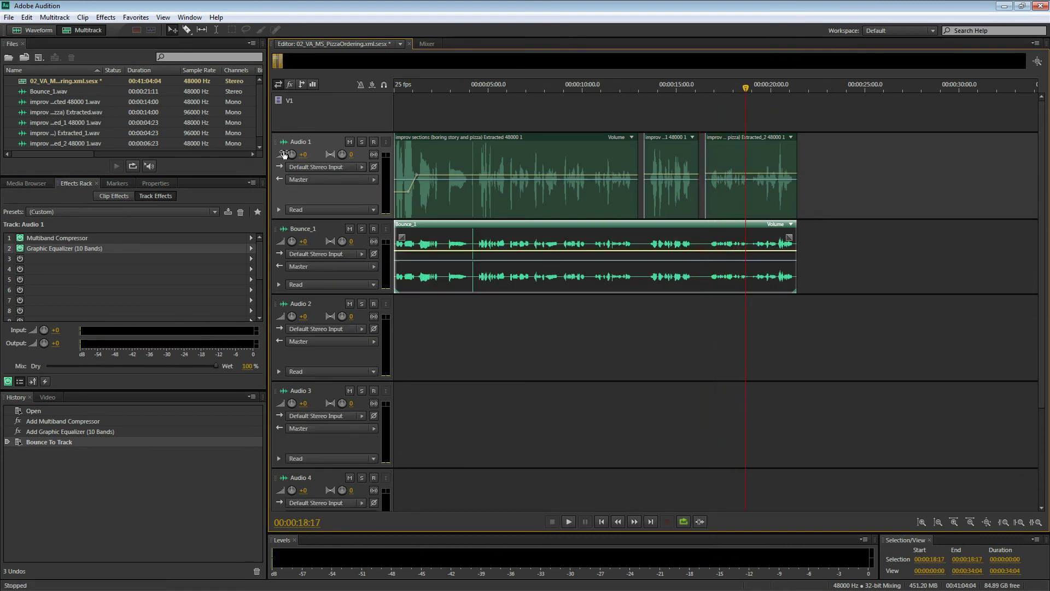
left_click(349, 142)
key("space")
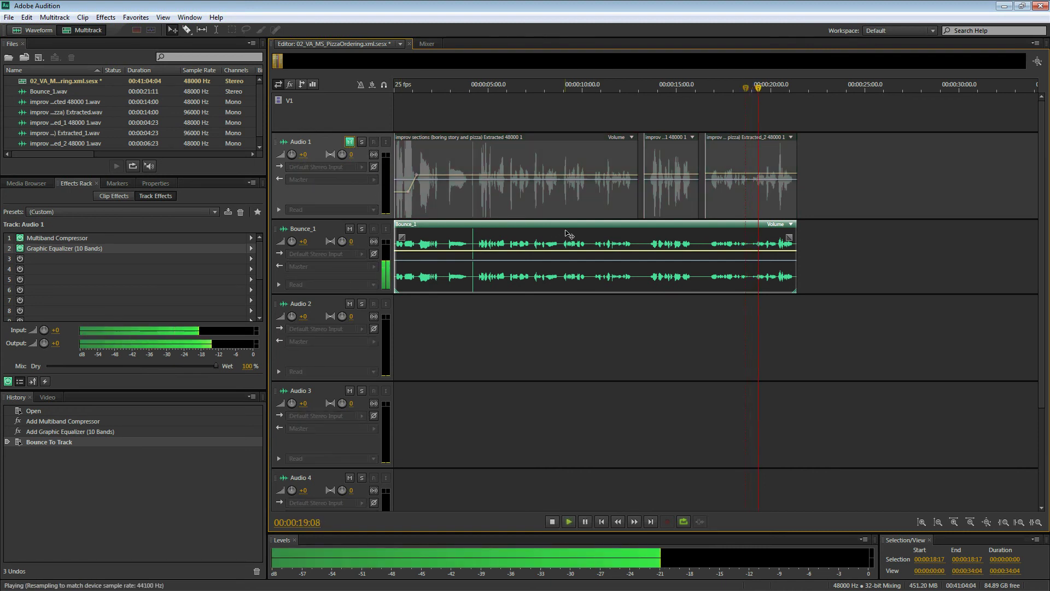
key("space")
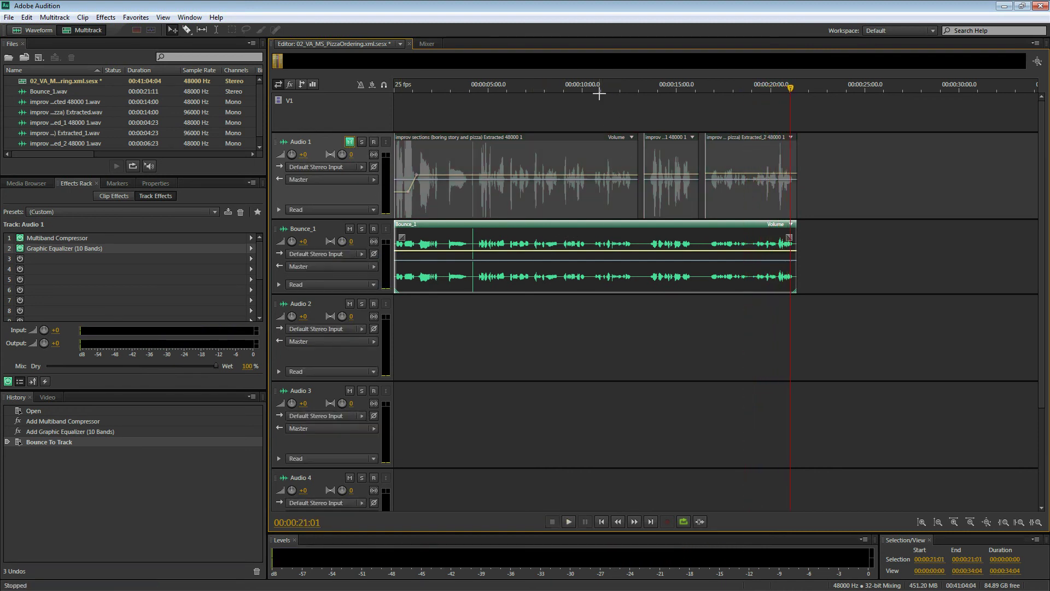
Step: Play the bounced track from about 11 seconds, 5 seconds and 3 seconds
left_click(597, 84)
key("space")
key("space")
left_click(487, 87)
key("space")
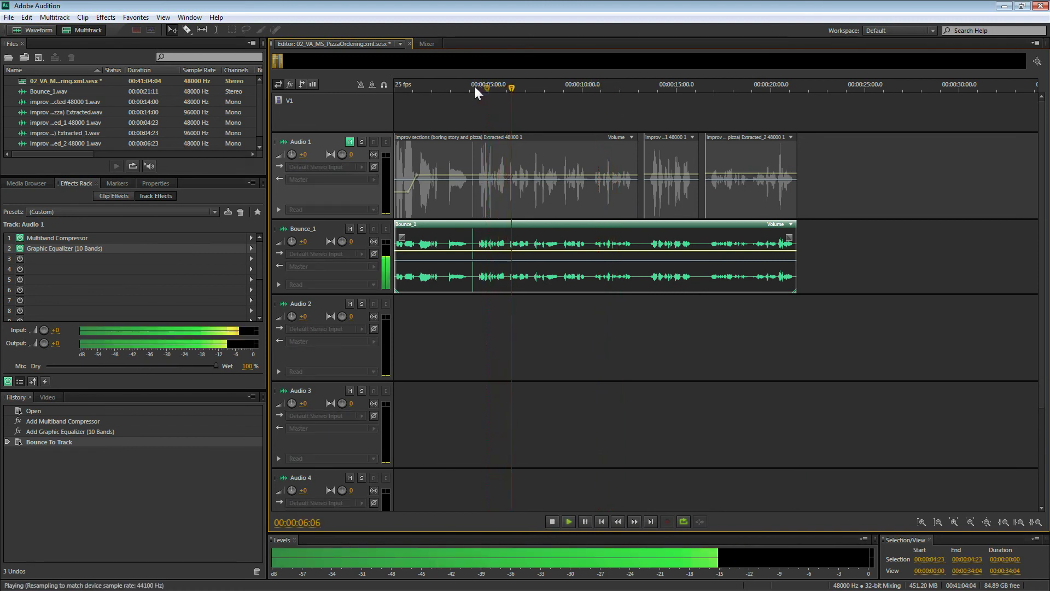
left_click(459, 87)
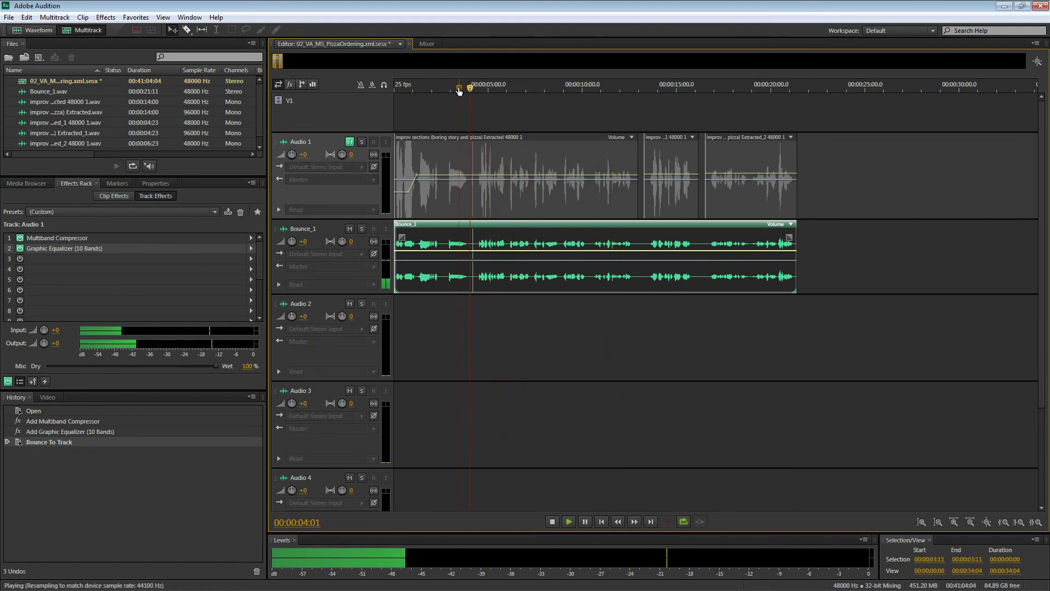
key("space")
Step: Try shifting the bounced clip along the timeline and undo the move
scroll(484, 294, "up", 6)
key("space")
left_click_drag(458, 276, 614, 268)
key("ctrl+z")
key("space")
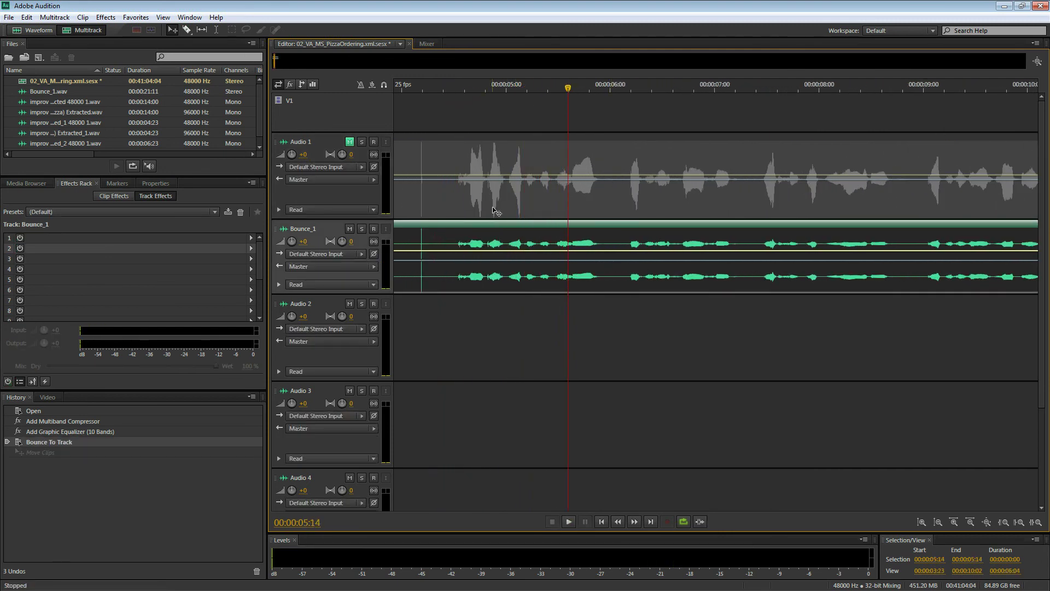
Step: Compare the Audio 1 and bounced waveforms around 5 seconds at different track heights and zoom levels
scroll(493, 211, "down", 2, "ctrl")
scroll(493, 212, "up", 2, "ctrl")
scroll(494, 212, "down", 2, "alt")
scroll(491, 210, "up", 3, "alt")
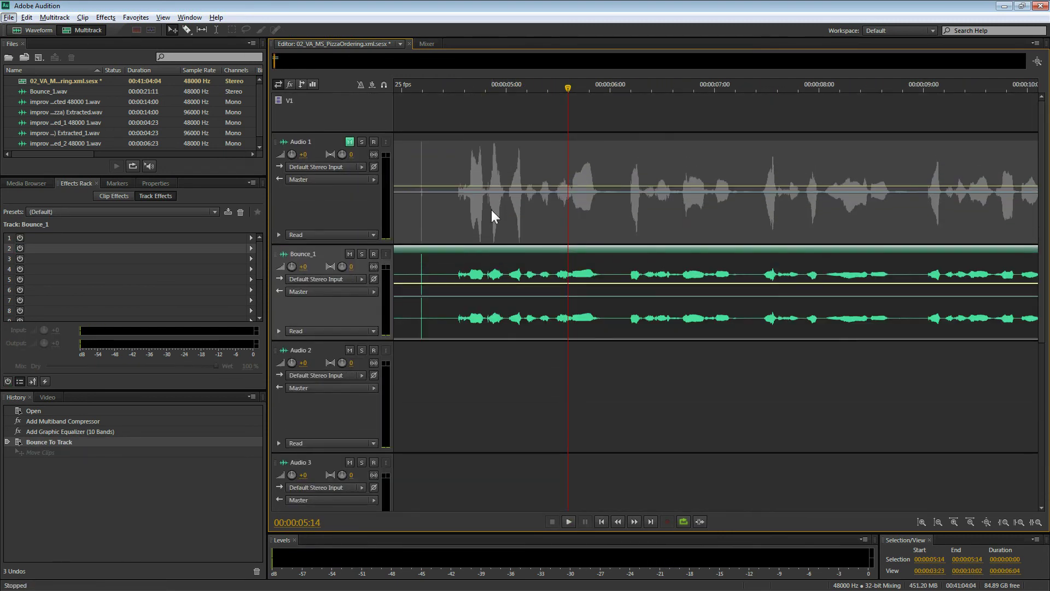
left_click(514, 87)
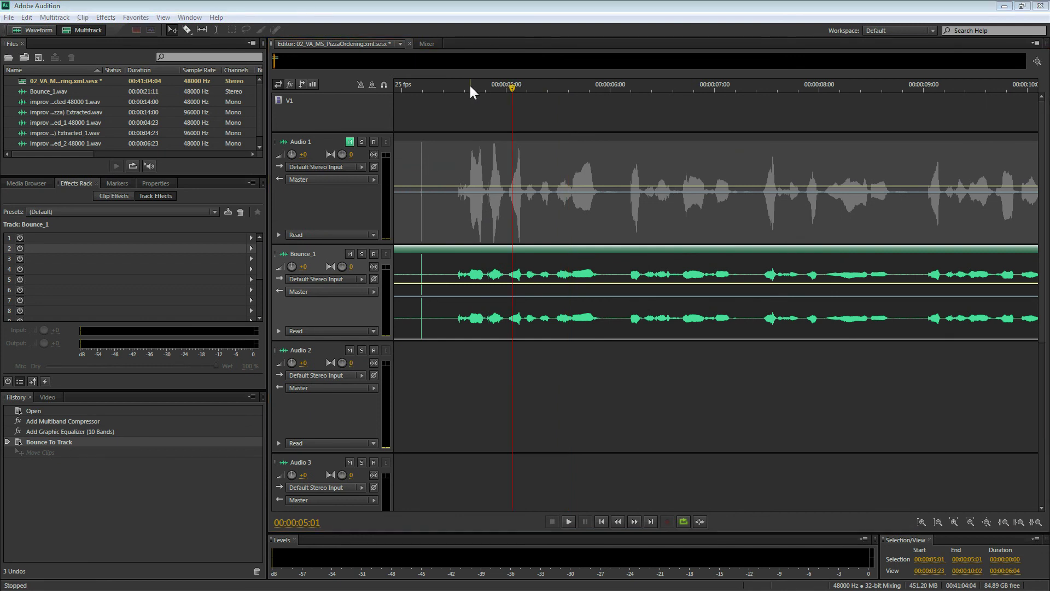
left_click(485, 89)
scroll(485, 93, "down", 2)
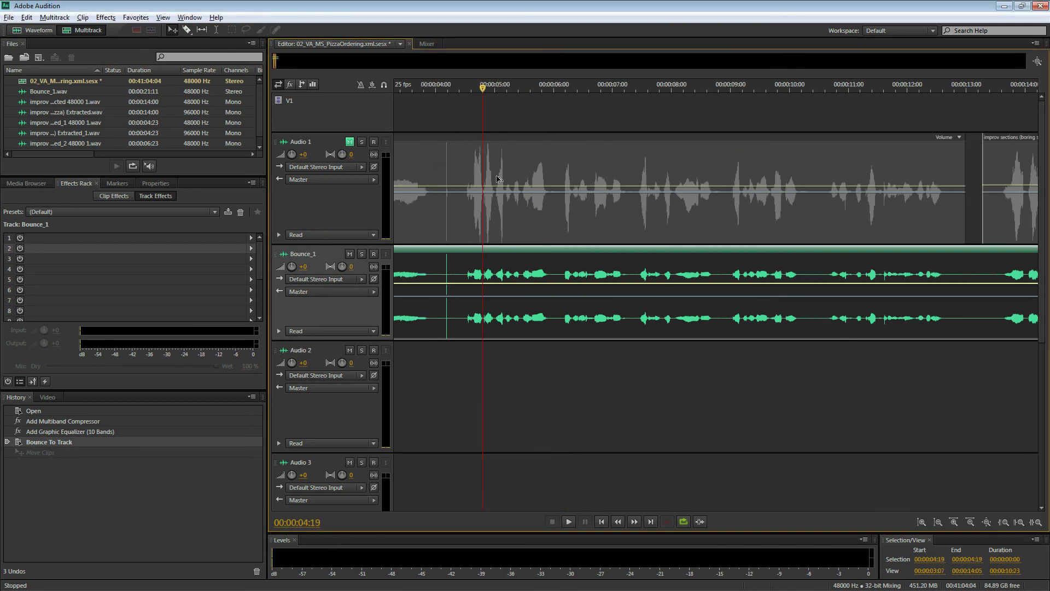
scroll(477, 113, "down", 2, "alt")
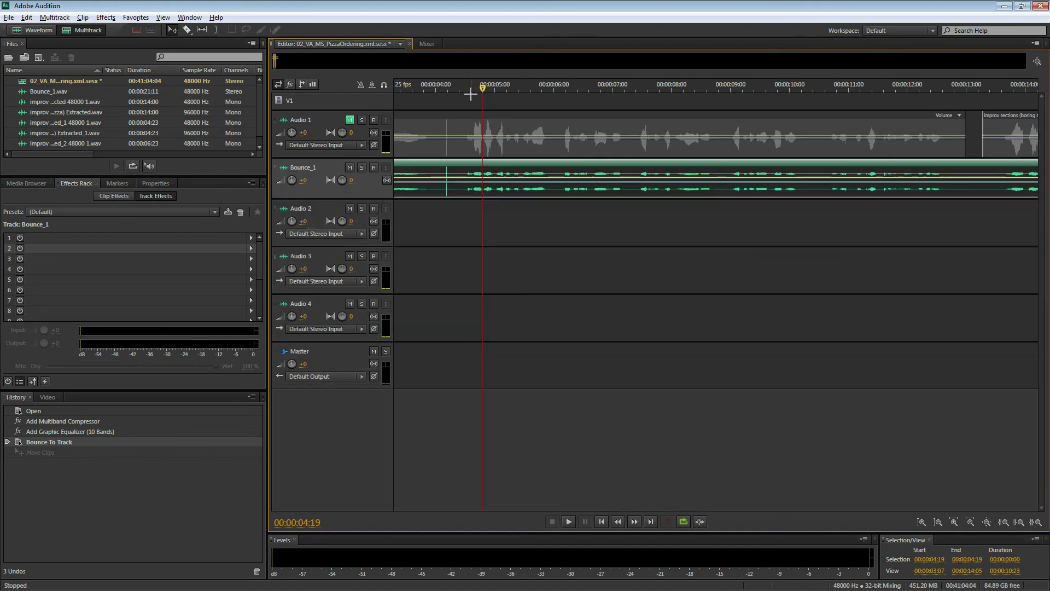
Step: Delete the bounced clip from the Bounce_1 track and unmute Audio 1
left_click_drag(482, 87, 547, 114)
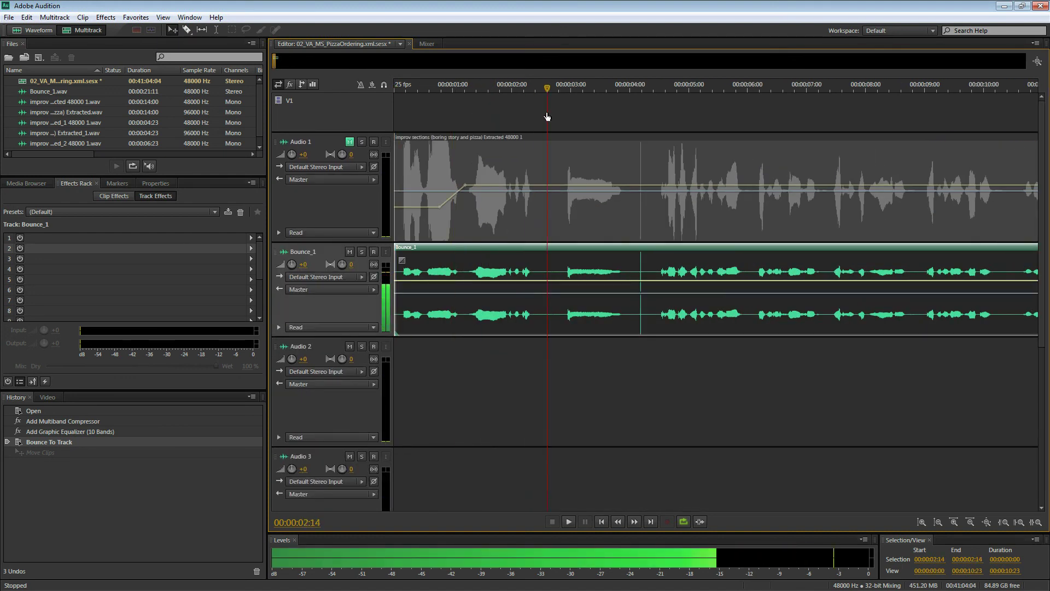
key("Delete")
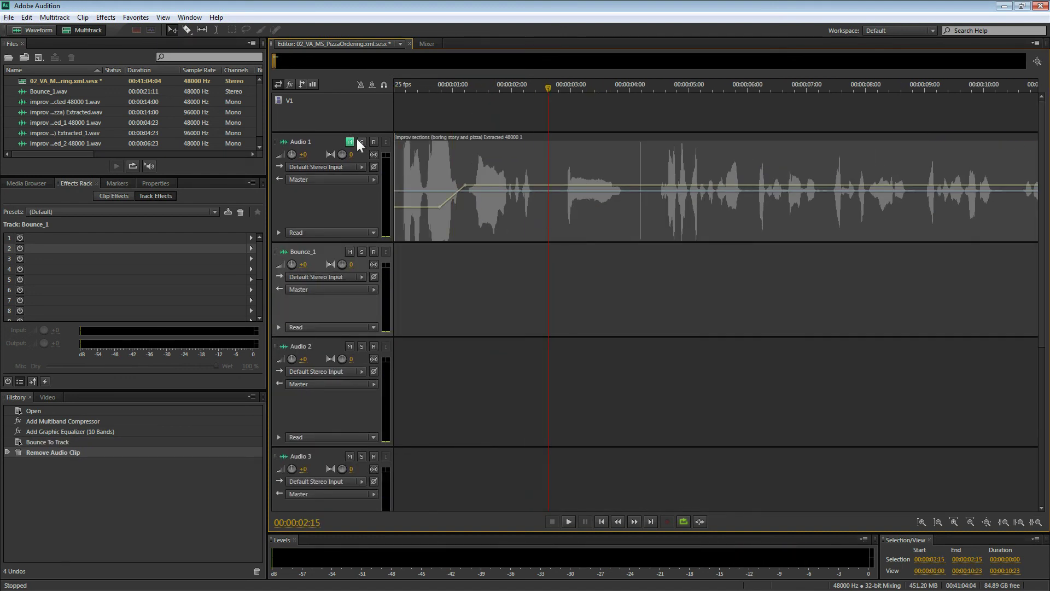
left_click(669, 178)
Step: Add three volume keyframes around the spike just after 4 seconds in the first Audio 1 clip and lower the middle one
left_click(637, 185)
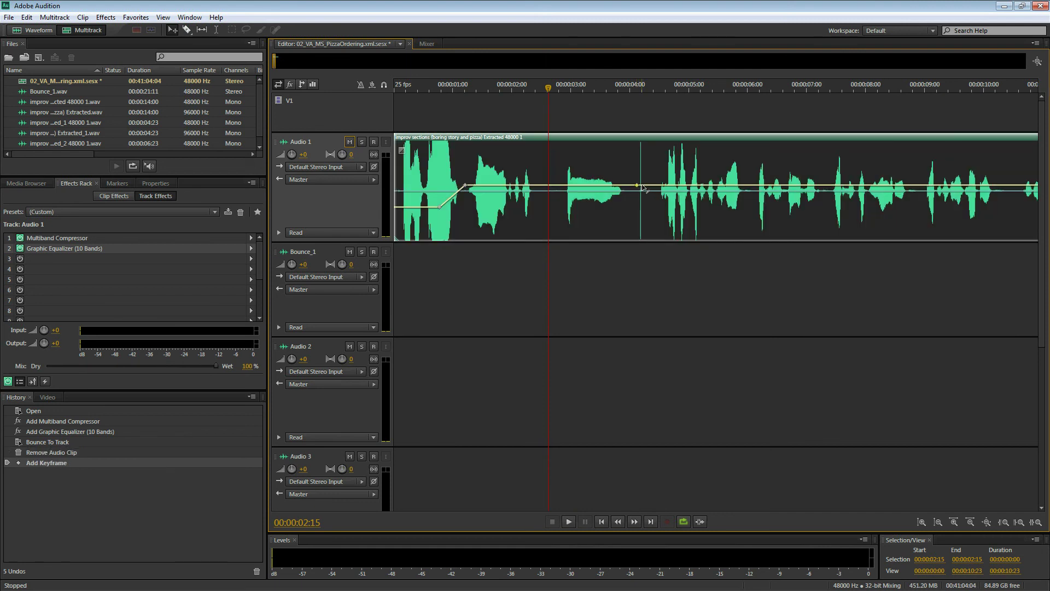
left_click(649, 185)
left_click(641, 185)
left_click_drag(641, 185, 641, 206)
Step: Play Audio 1 from about 3:18 (seconds:frames) to check the volume dip at the spike
key("space")
key("space")
left_click(614, 86)
key("space")
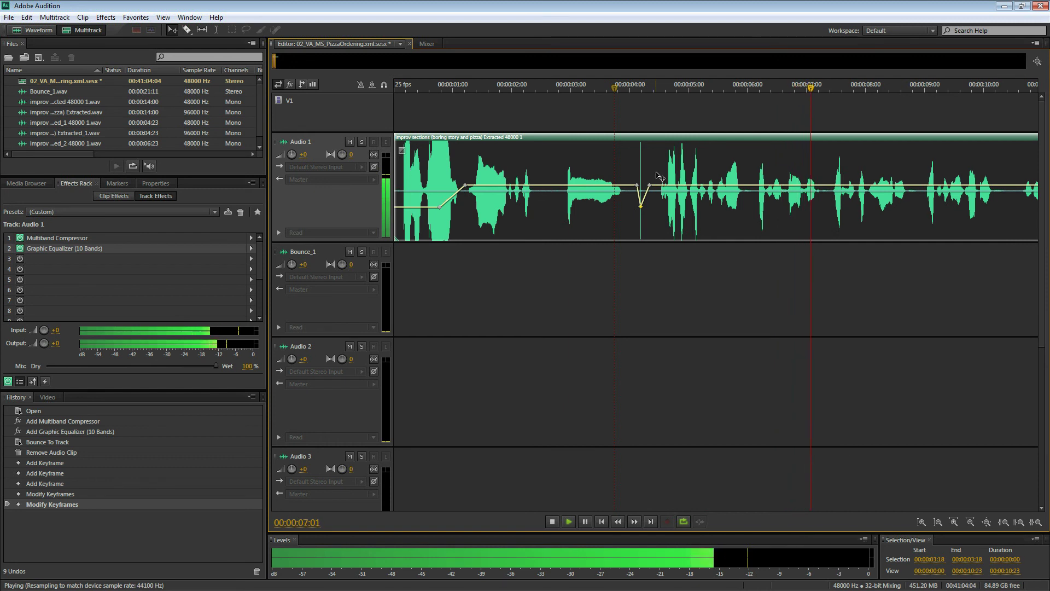
key("space")
key("space")
key("space")
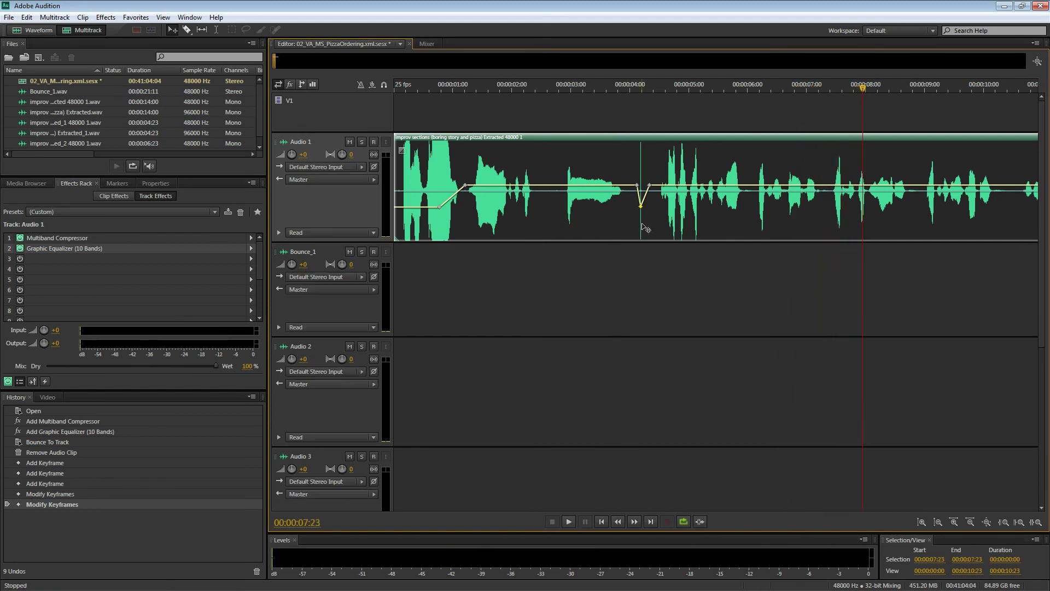
Step: Bounce the whole Audio 1 track to a new track
key("alt")
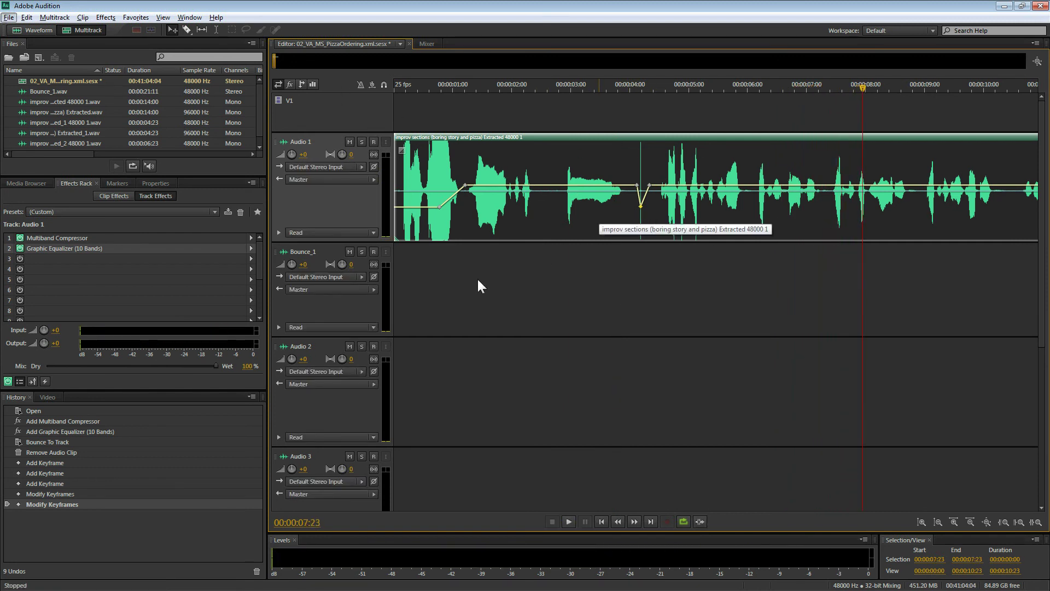
left_click(326, 207)
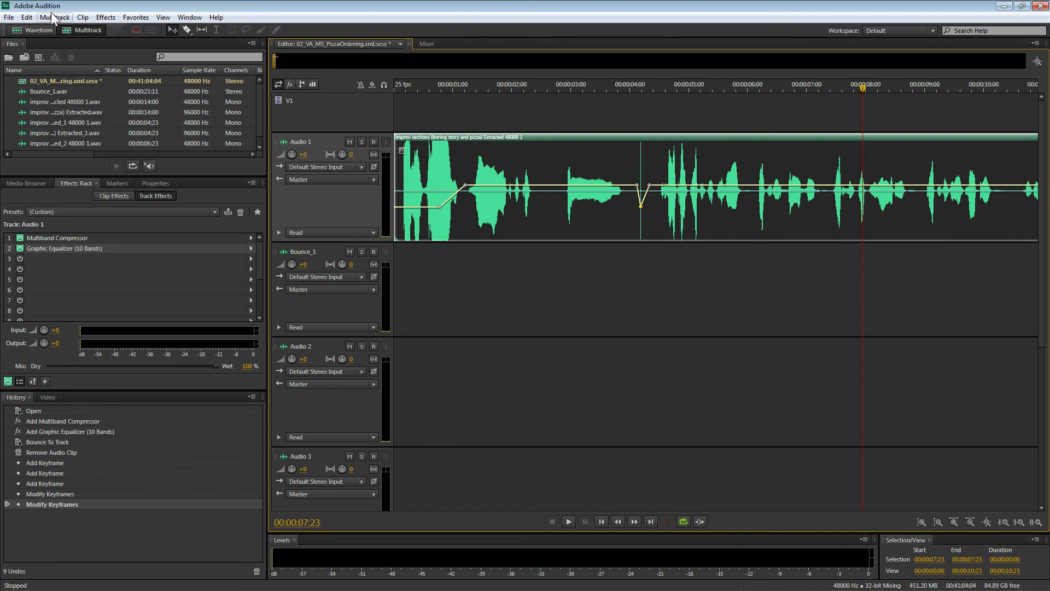
left_click(83, 17)
mouse_move(55, 17)
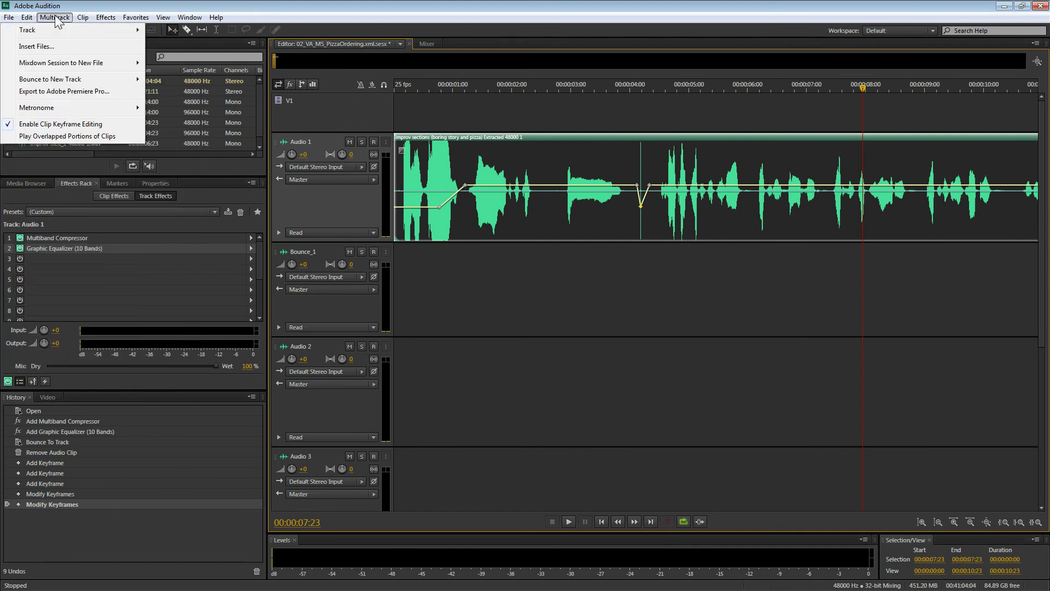
mouse_move(78, 82)
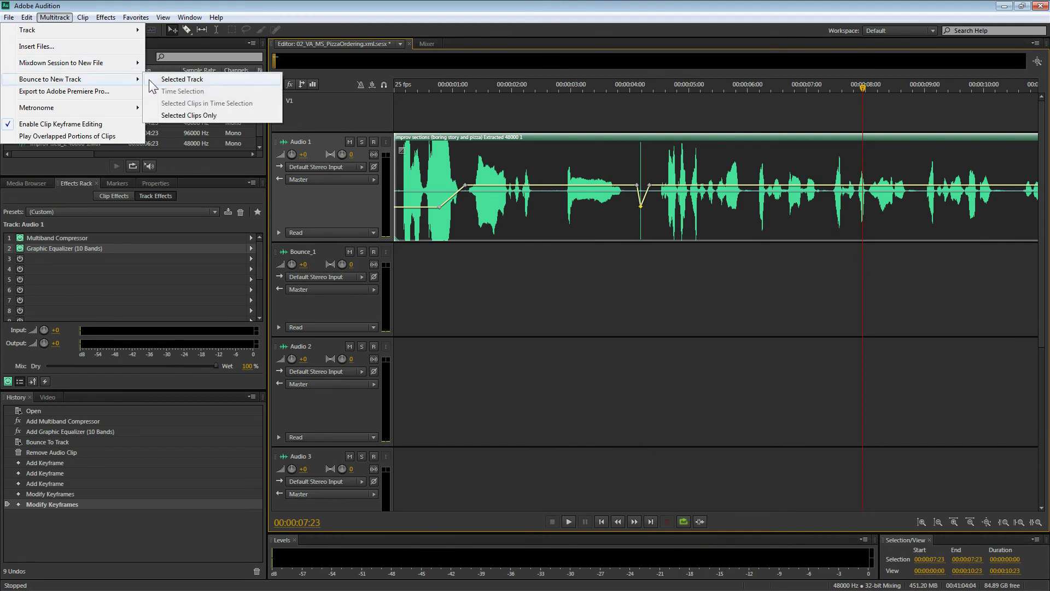
left_click(535, 345)
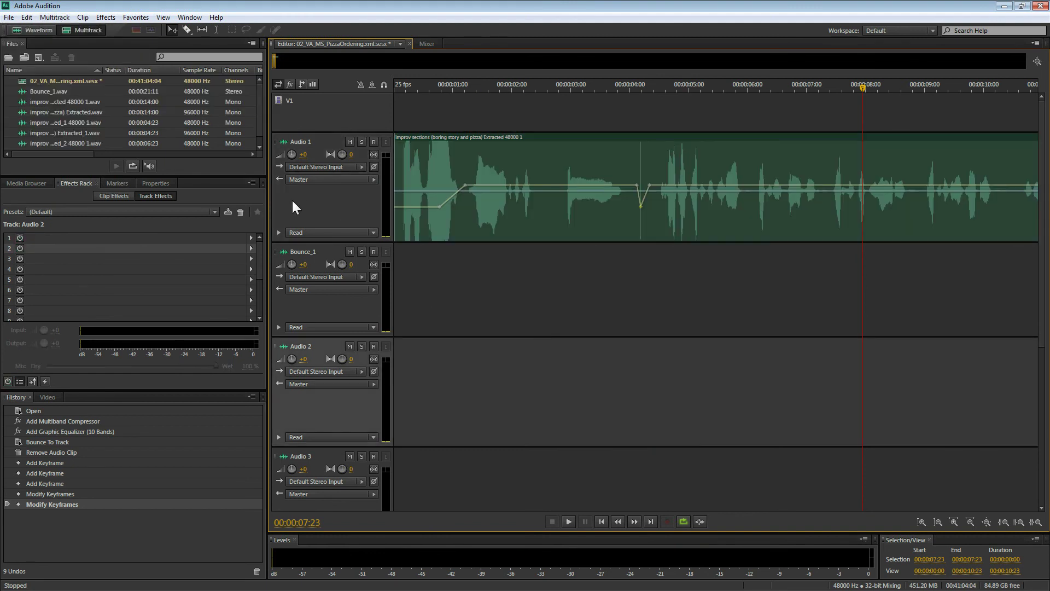
left_click(27, 17)
mouse_move(55, 17)
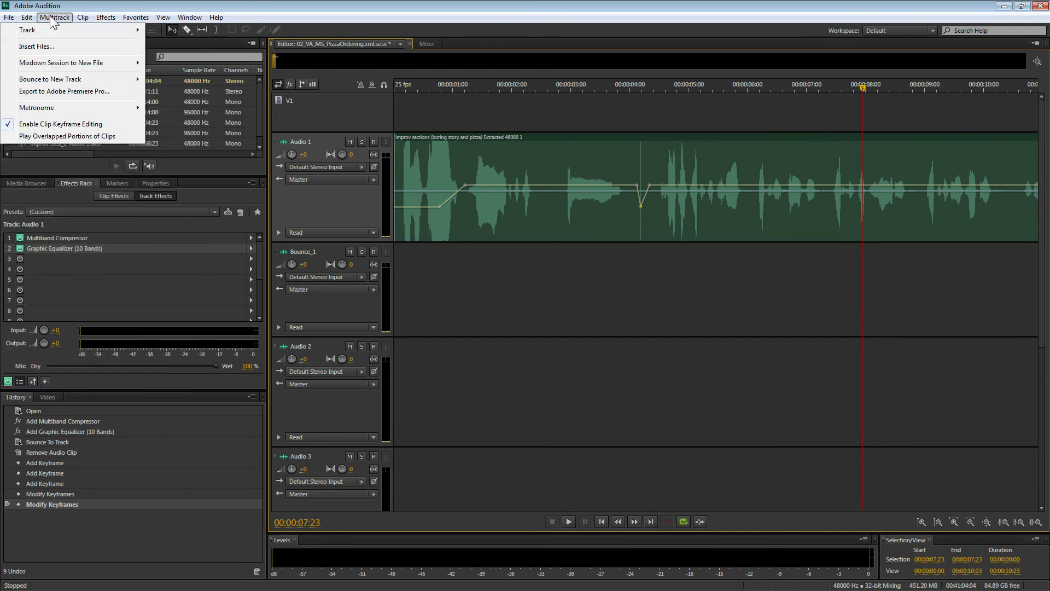
mouse_move(77, 80)
left_click(185, 80)
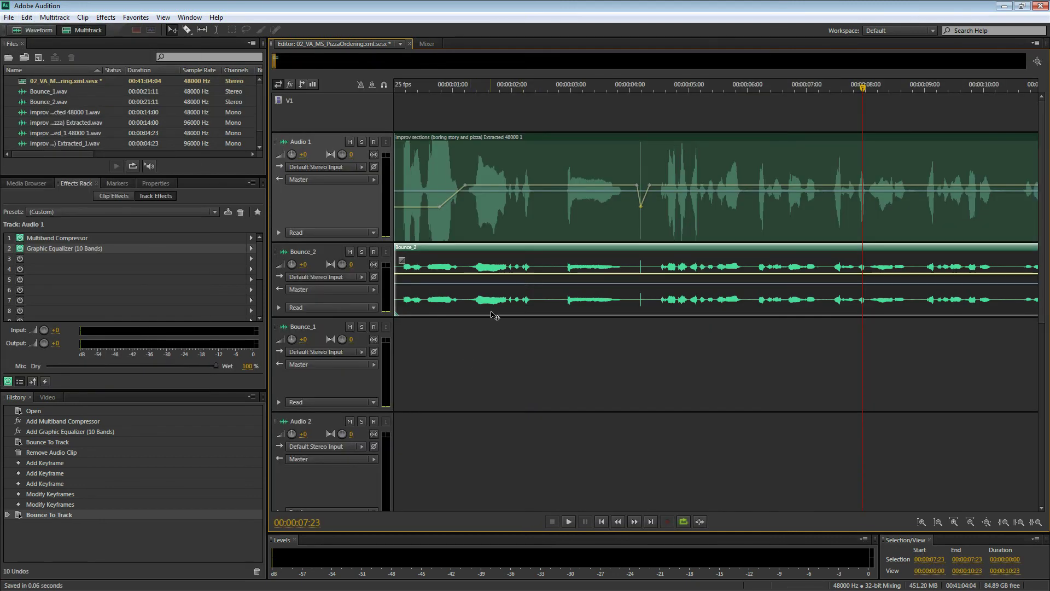
Step: Compare the Audio 1 and Bounce_2 waveforms near 3 seconds at different track heights and zoom levels, ending with the full session in view
scroll(492, 312, "up", 3, "alt")
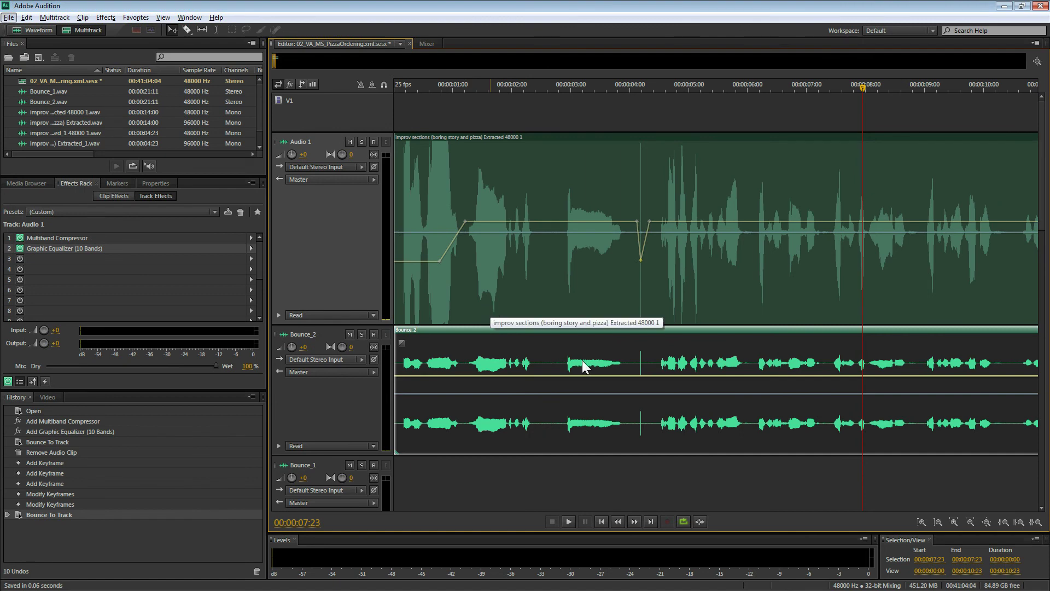
scroll(589, 349, "down", 2, "alt")
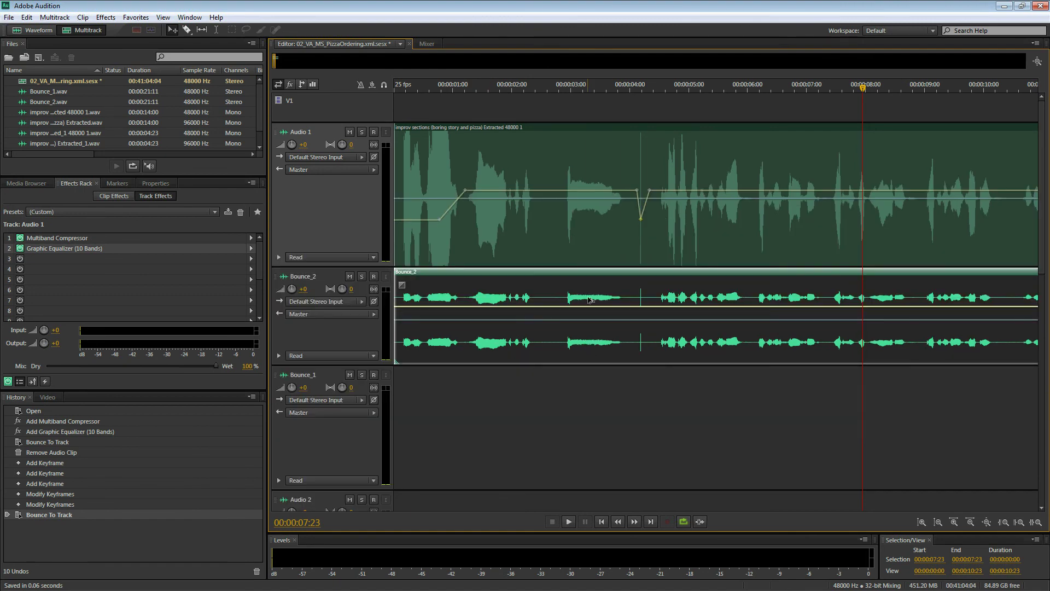
left_click(306, 60)
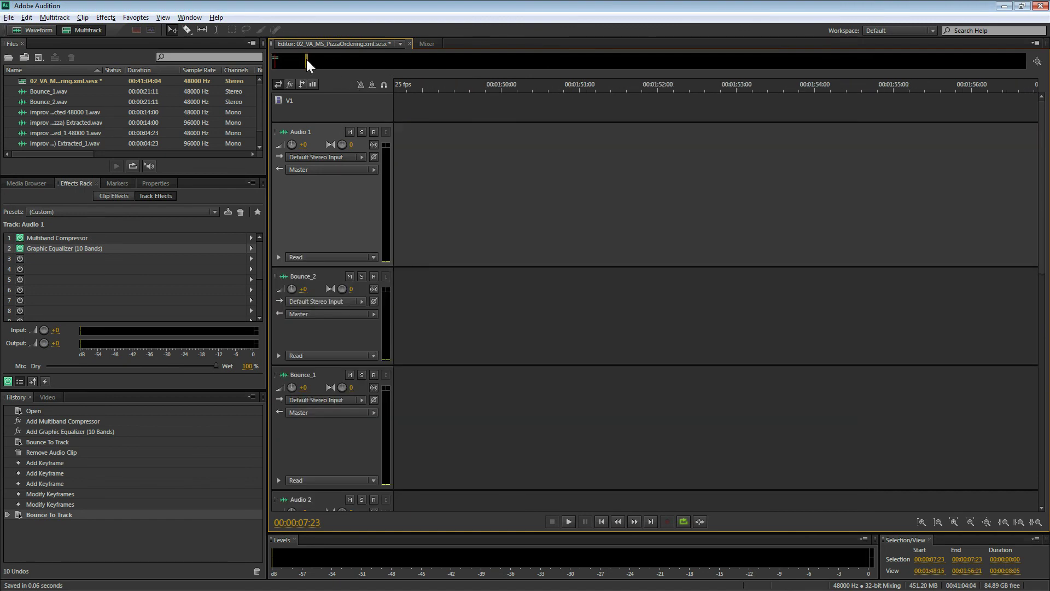
left_click_drag(303, 60, 277, 59)
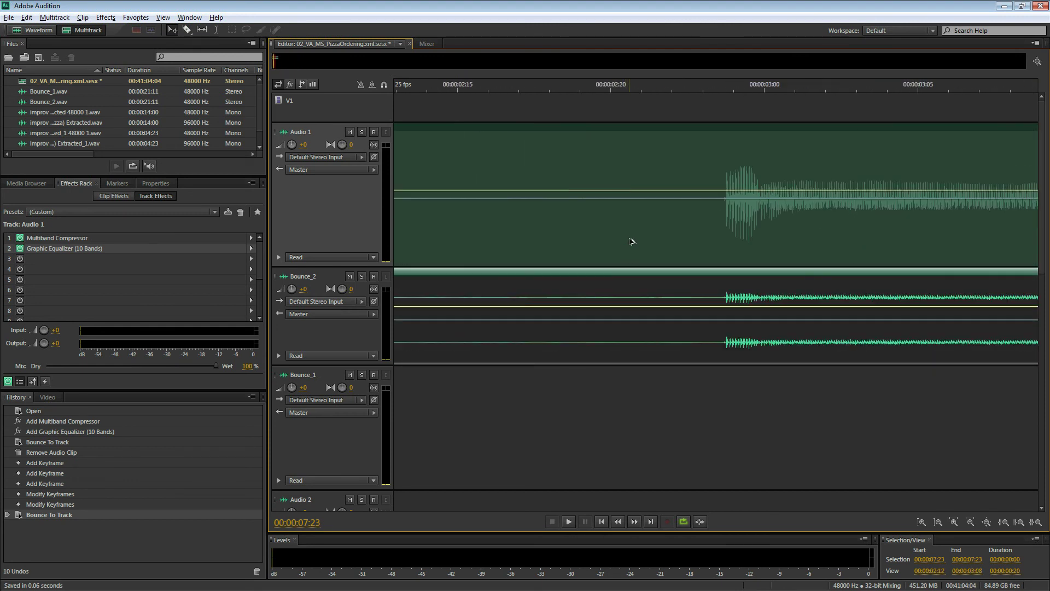
scroll(631, 241, "down", 1, "shift")
scroll(632, 241, "up", 1, "shift")
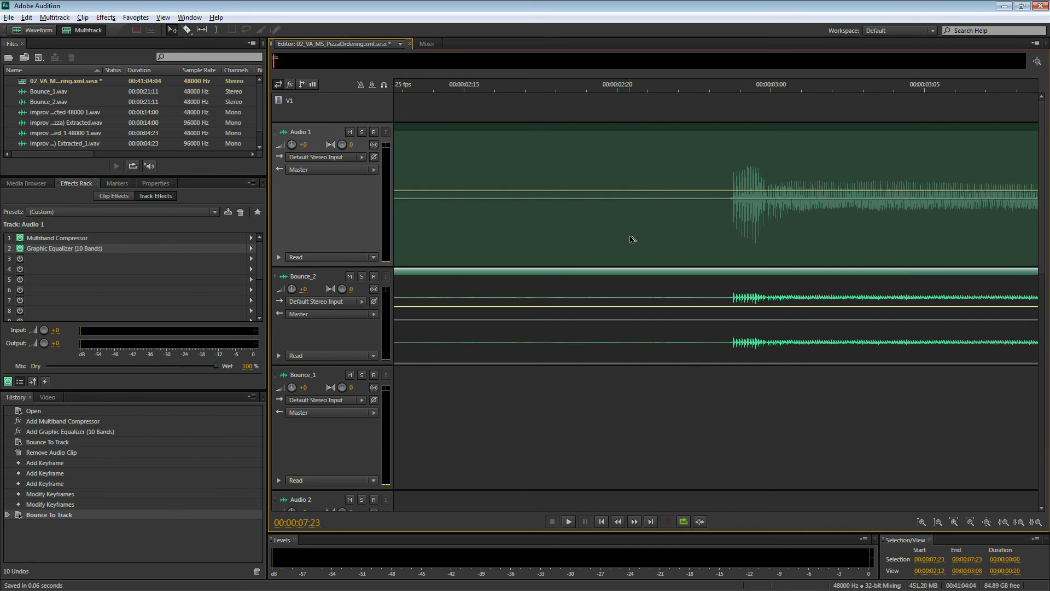
scroll(632, 242, "down", 5, "ctrl")
scroll(632, 241, "up", 5, "ctrl")
left_click(1036, 62)
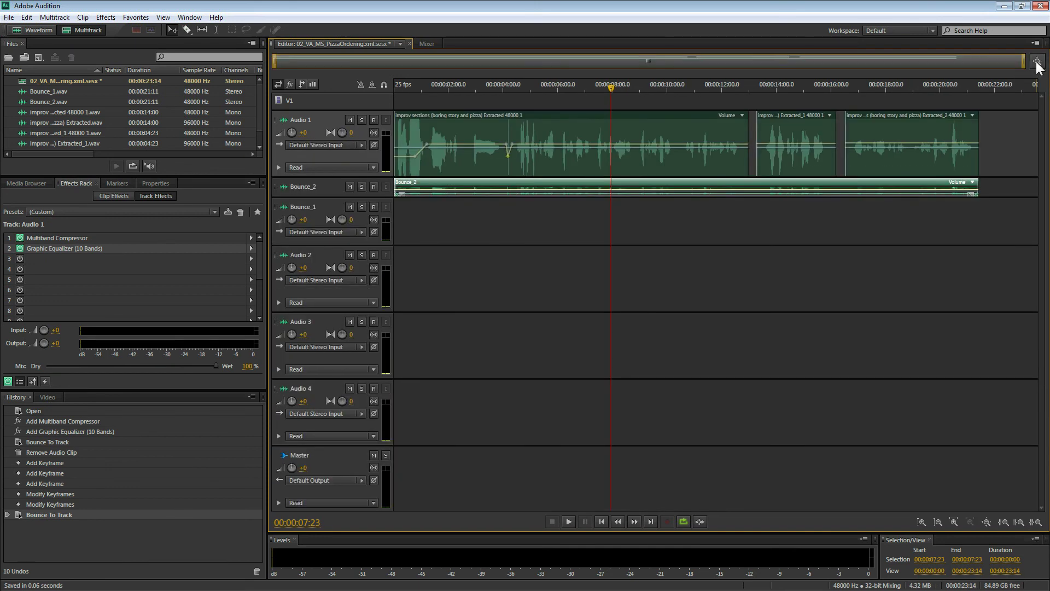
Step: Play the session from about 5 seconds, enlarge the Bounce_2 track and toggle its mute to compare the sound
left_click(532, 87)
key("space")
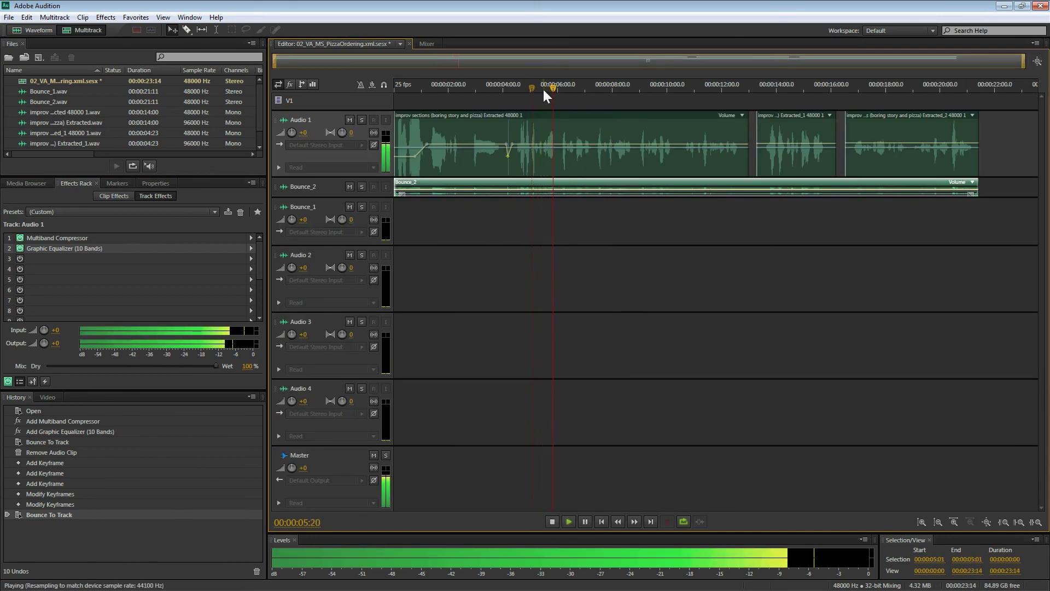
left_click_drag(342, 197, 342, 272)
left_click(349, 187)
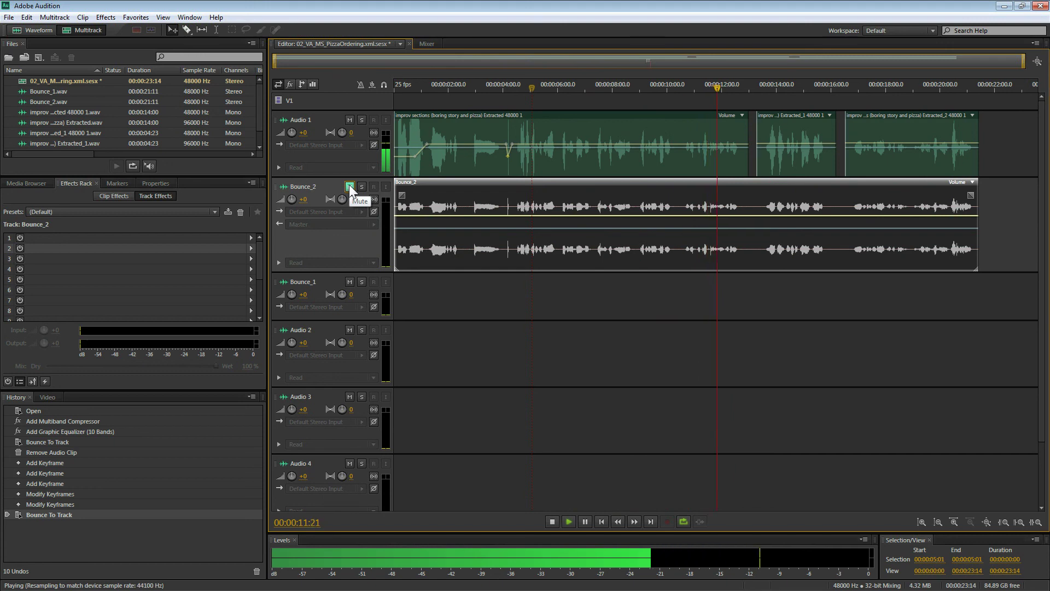
left_click(350, 189)
Step: Play from about 2 seconds and mute Audio 1 so that only Bounce_2 is heard
left_click_drag(498, 90, 449, 88)
key("space")
left_click(350, 119)
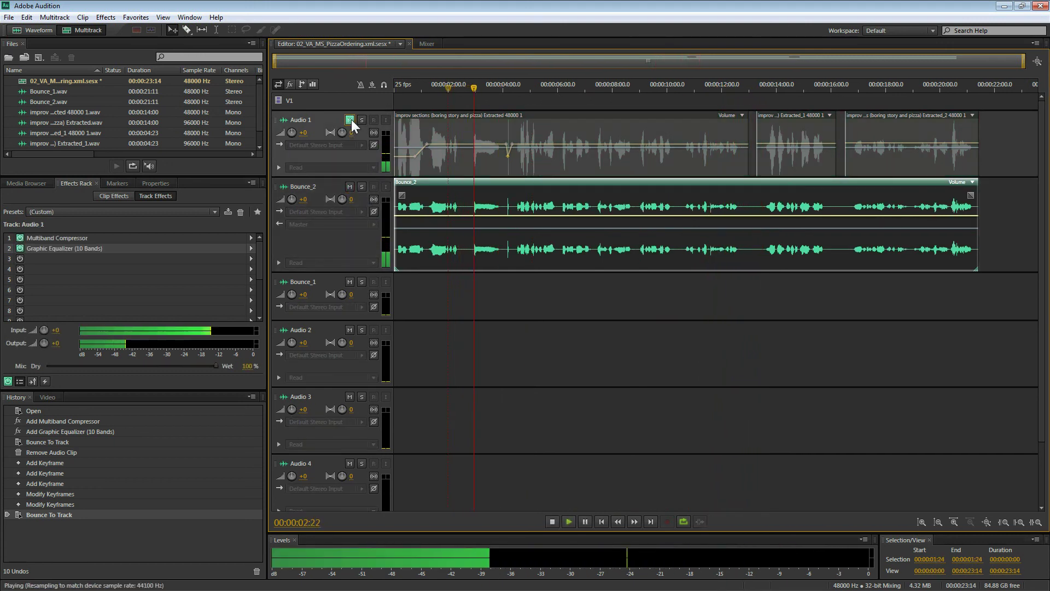
key("space")
left_click(313, 239)
left_click(8, 10)
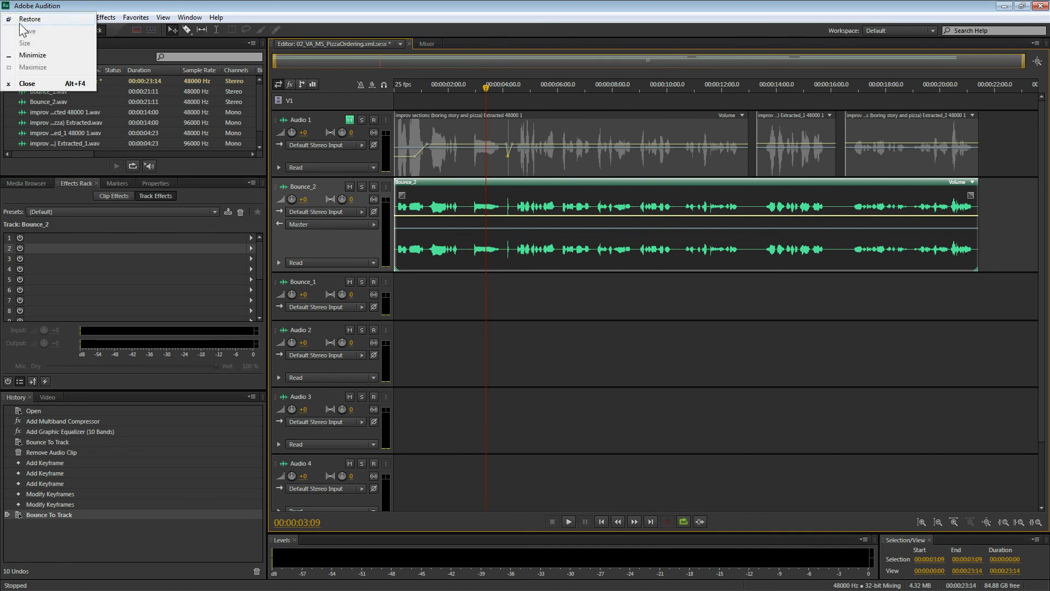
left_click(44, 4)
left_click(9, 16)
mouse_move(54, 229)
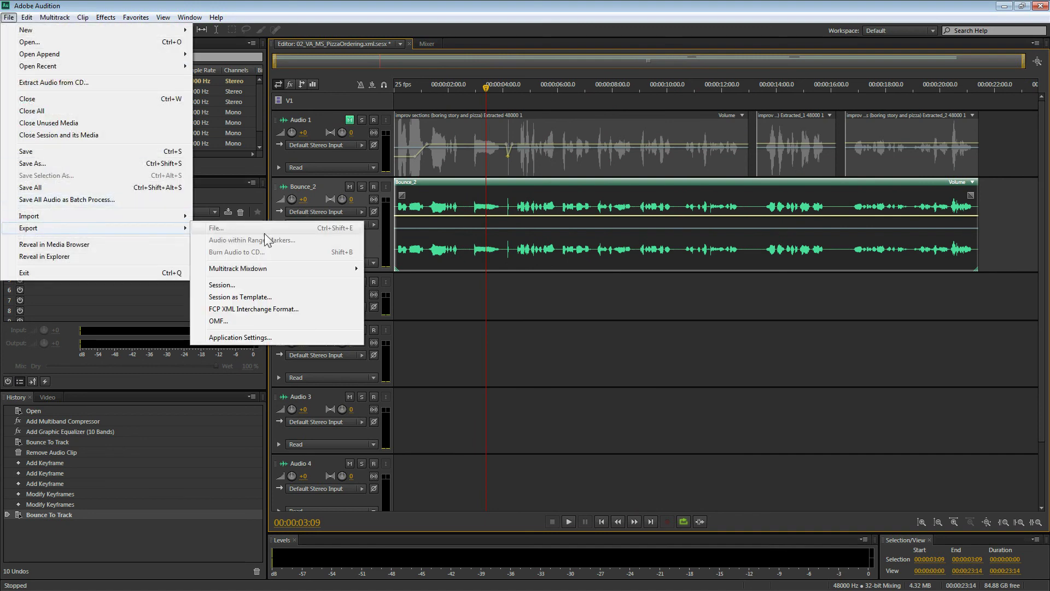
mouse_move(269, 263)
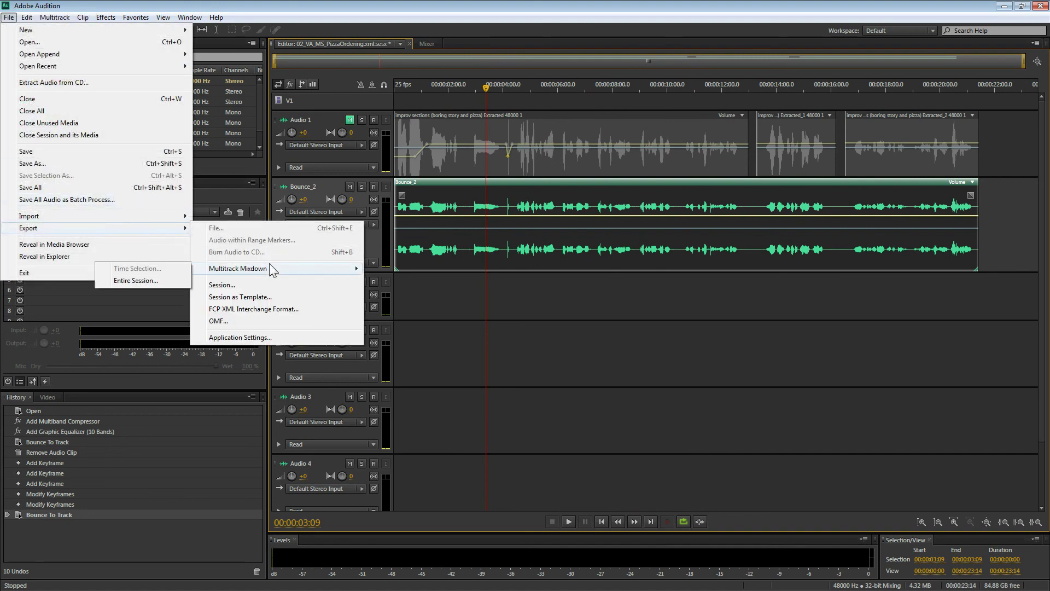
mouse_move(117, 219)
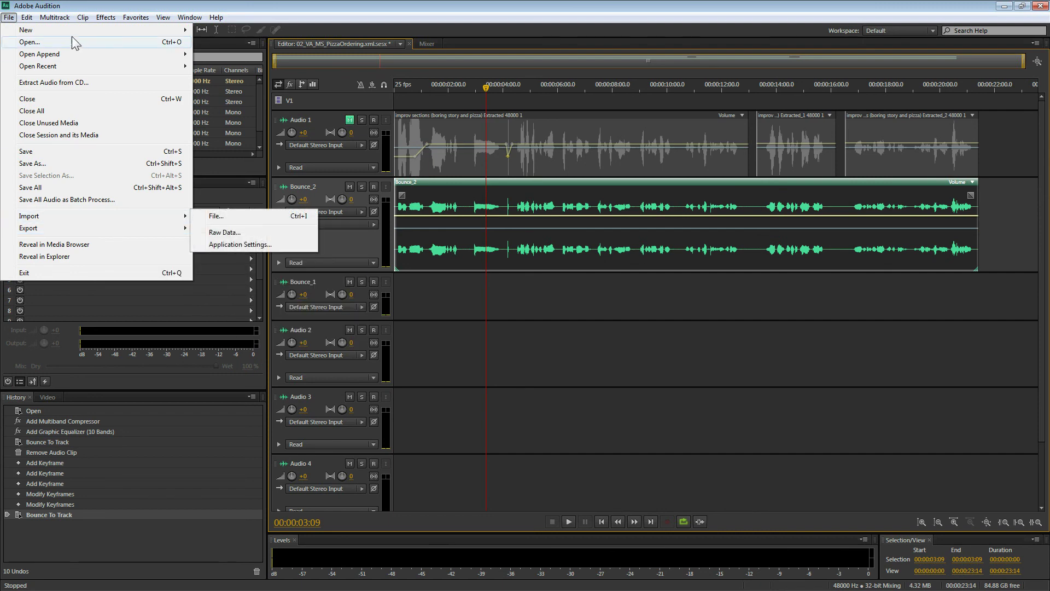
Step: Export the session to Adobe Premiere Pro as a stereo file mixdown in the preset PizzaOrdering location, opening it in Premiere Pro
mouse_move(38, 22)
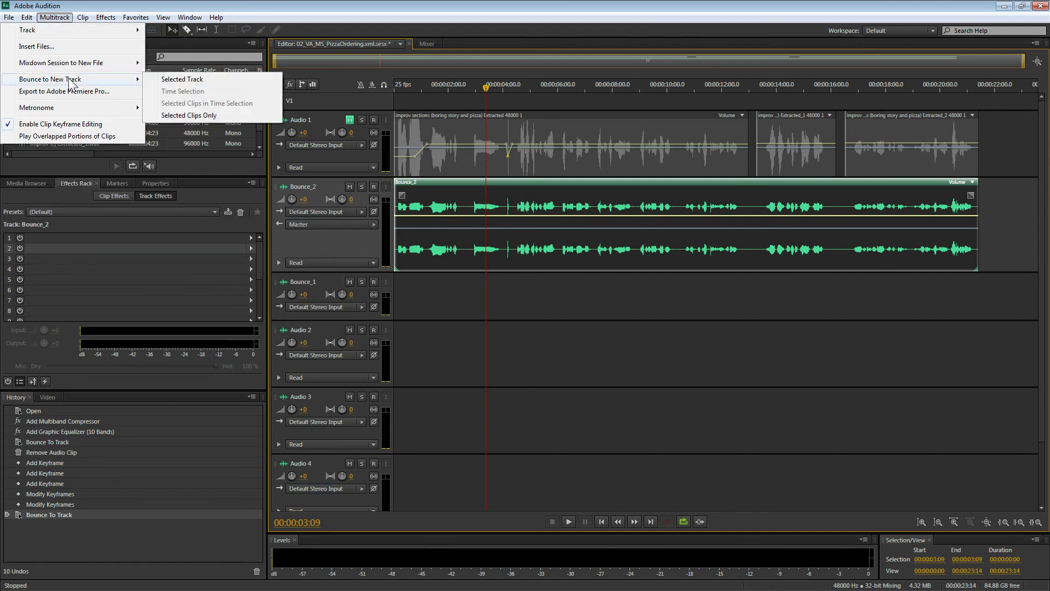
left_click(81, 93)
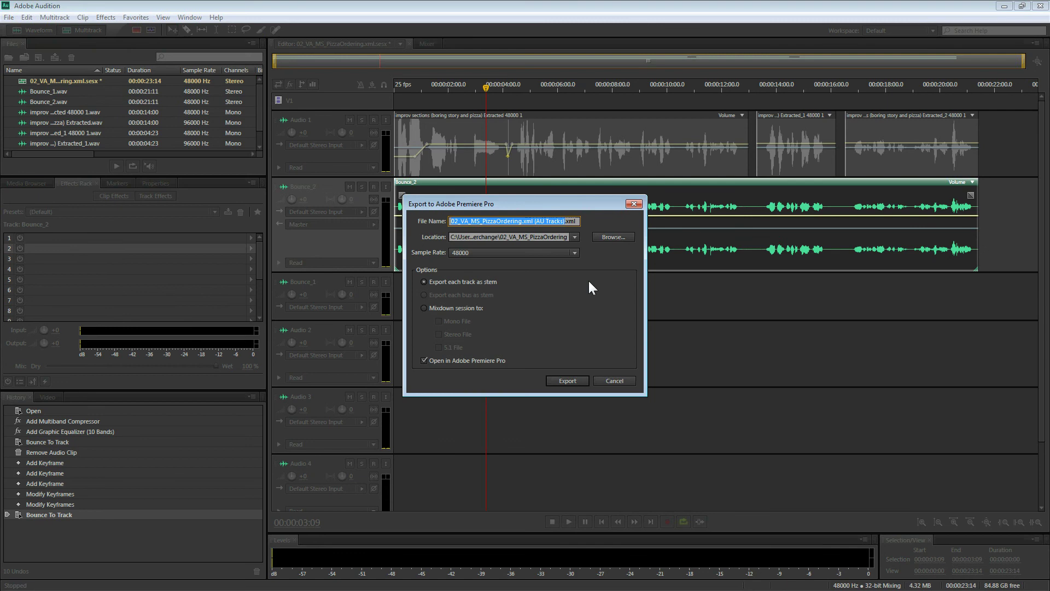
left_click(574, 237)
left_click(597, 216)
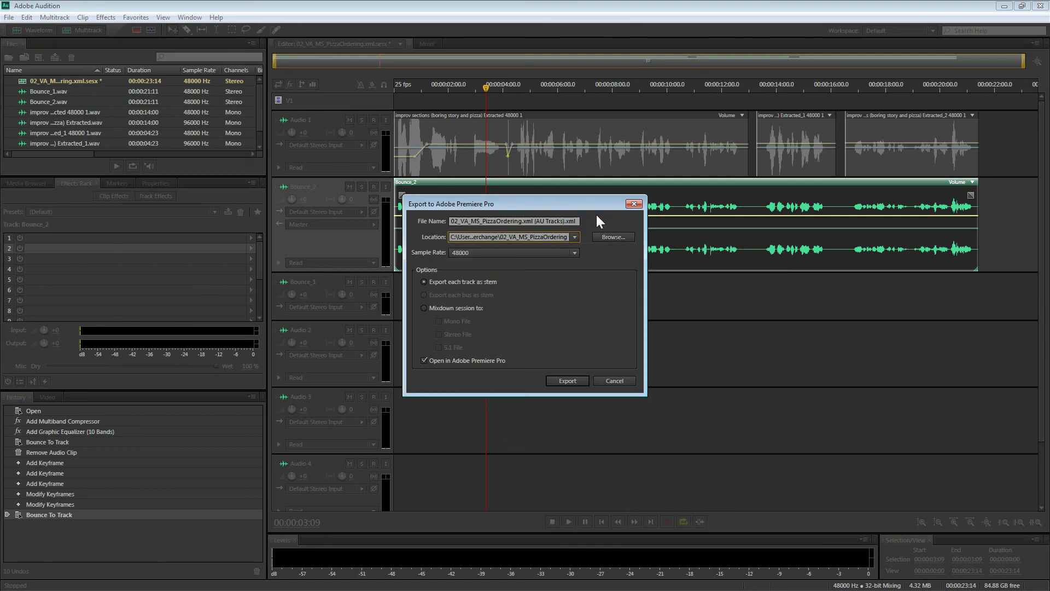
left_click(425, 308)
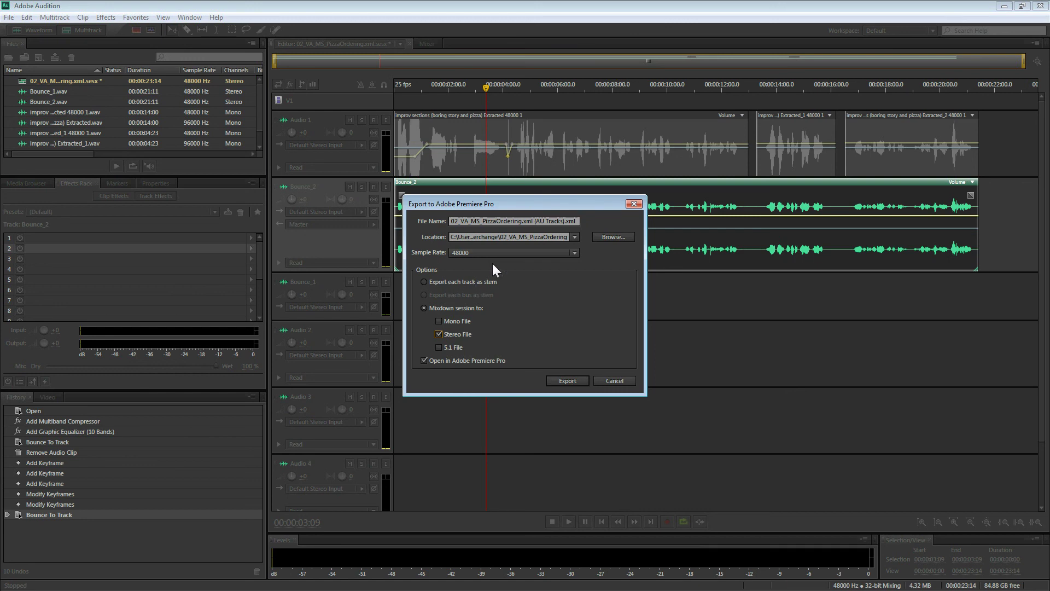
left_click(573, 237)
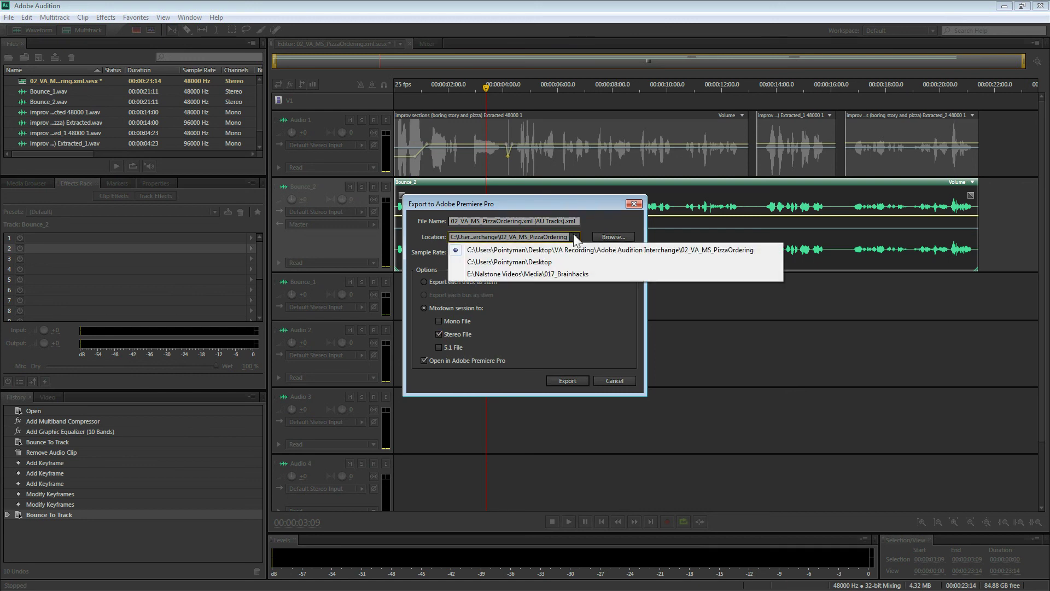
left_click(611, 337)
left_click(567, 381)
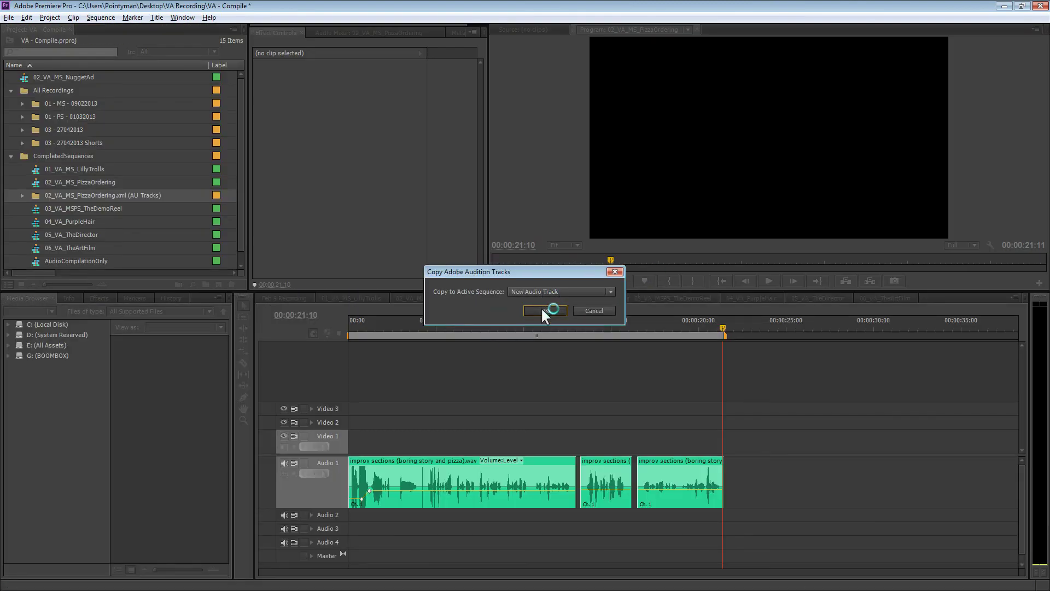
Step: In Premiere Pro, copy the Audition mixdown to a new audio track and disable the three original clips on Audio 1
left_click(544, 310)
left_click_drag(812, 435, 355, 473)
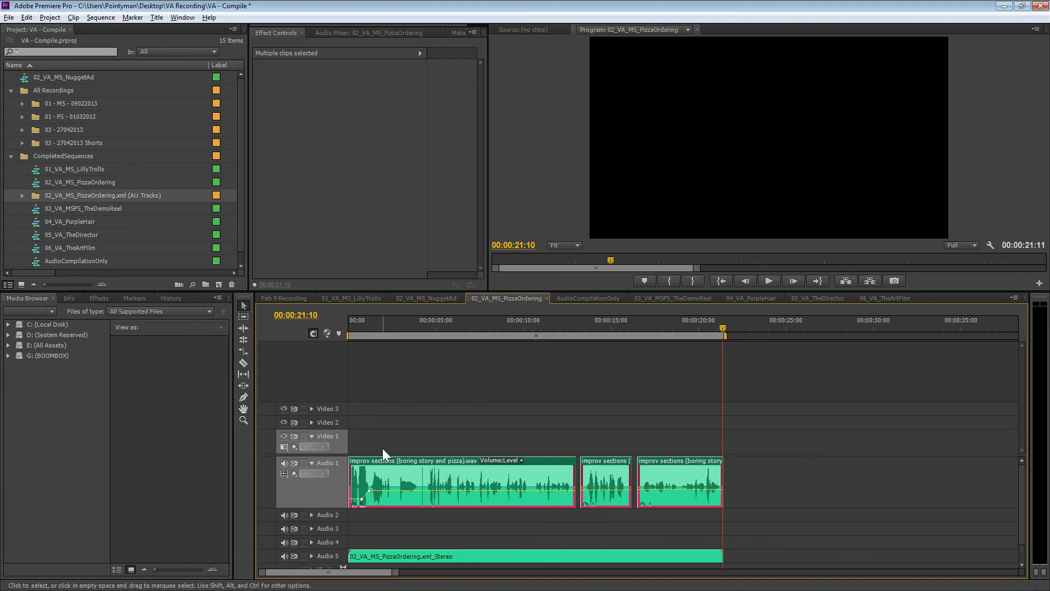
key("shift+e")
Step: Play the PizzaOrdering sequence from the start and expand the Audio 5 track to view the imported mixdown
left_click(382, 437)
key("space")
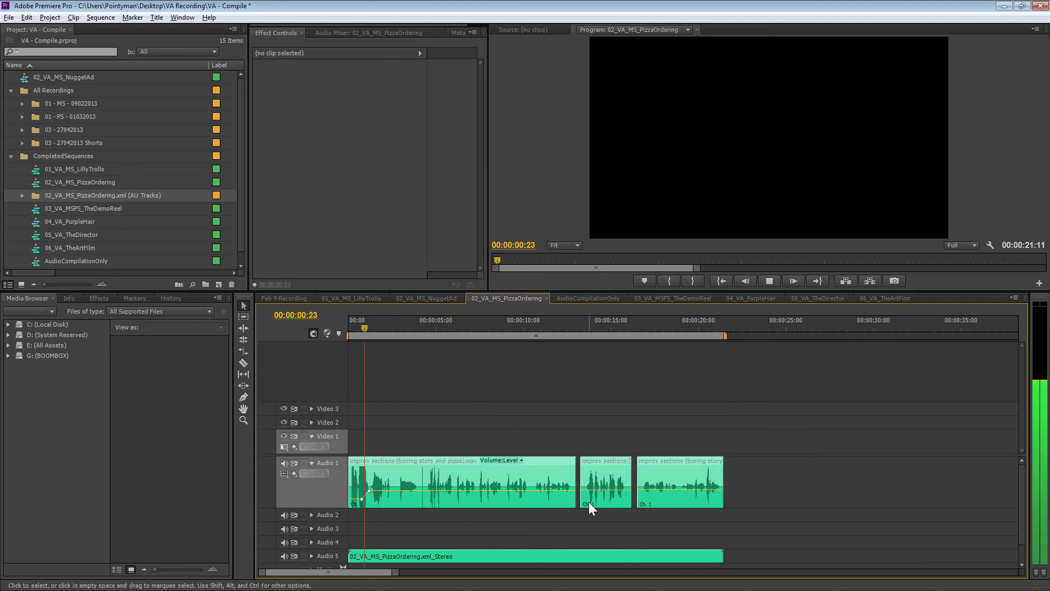
left_click(310, 556)
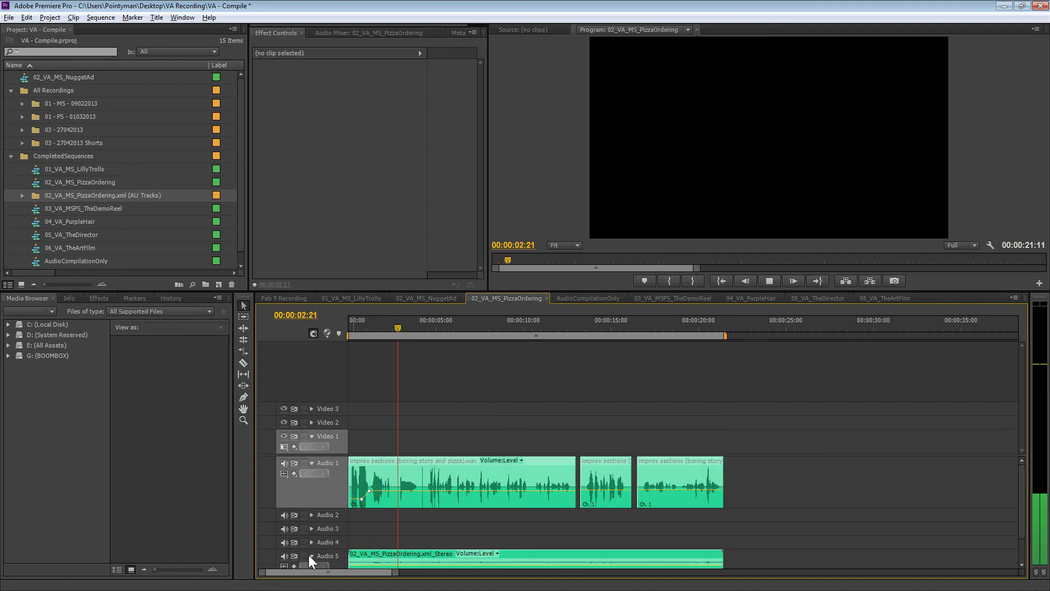
scroll(383, 518, "down", 2)
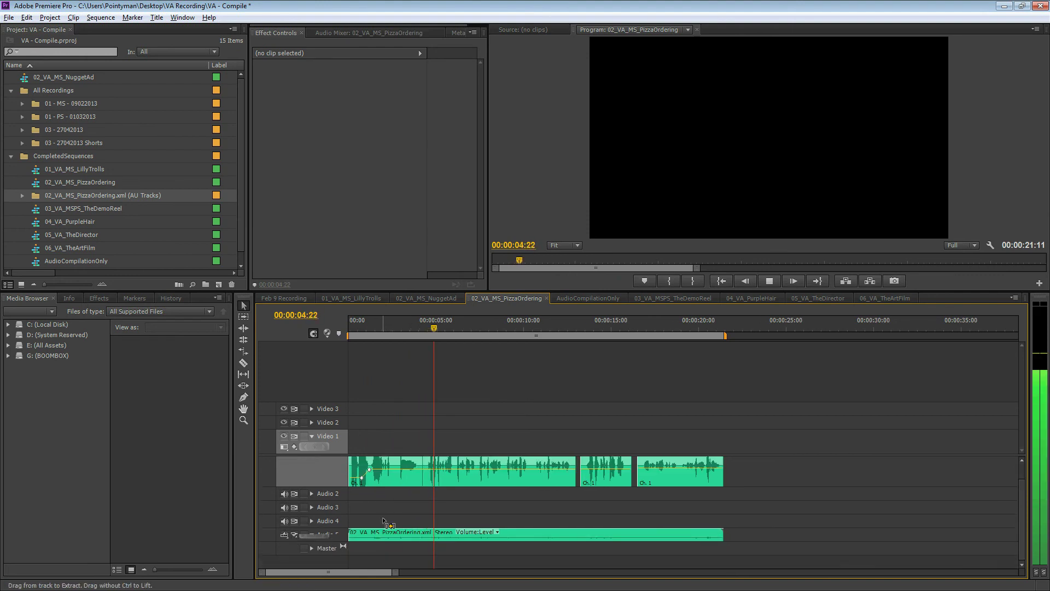
Step: Raise the mixdown clip on Audio 5 by about 4.16 dB and widen the audio meters, playing the sequence to check levels
key("space")
left_click(368, 543)
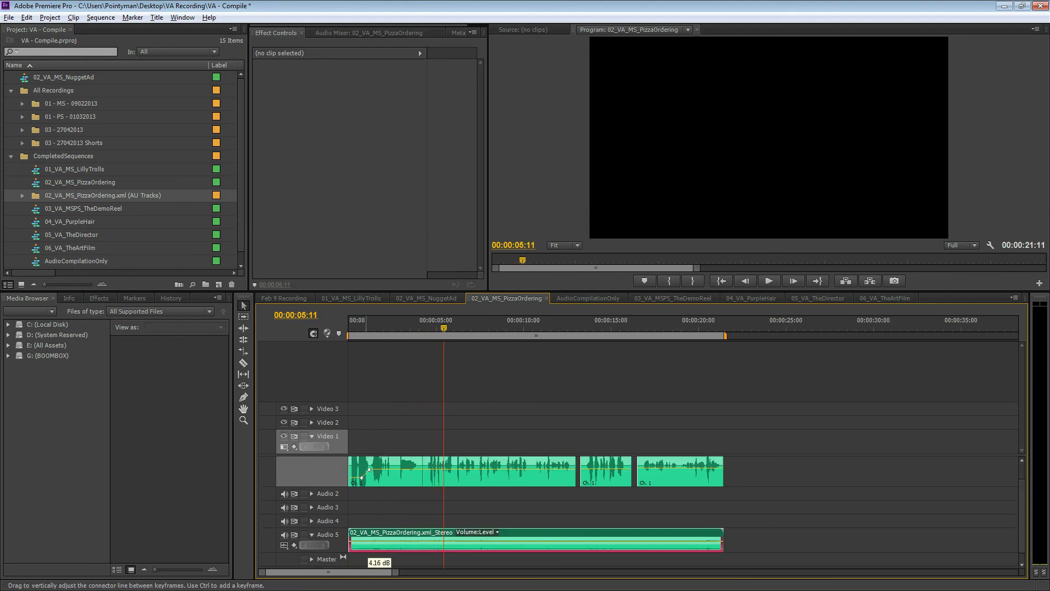
key("space")
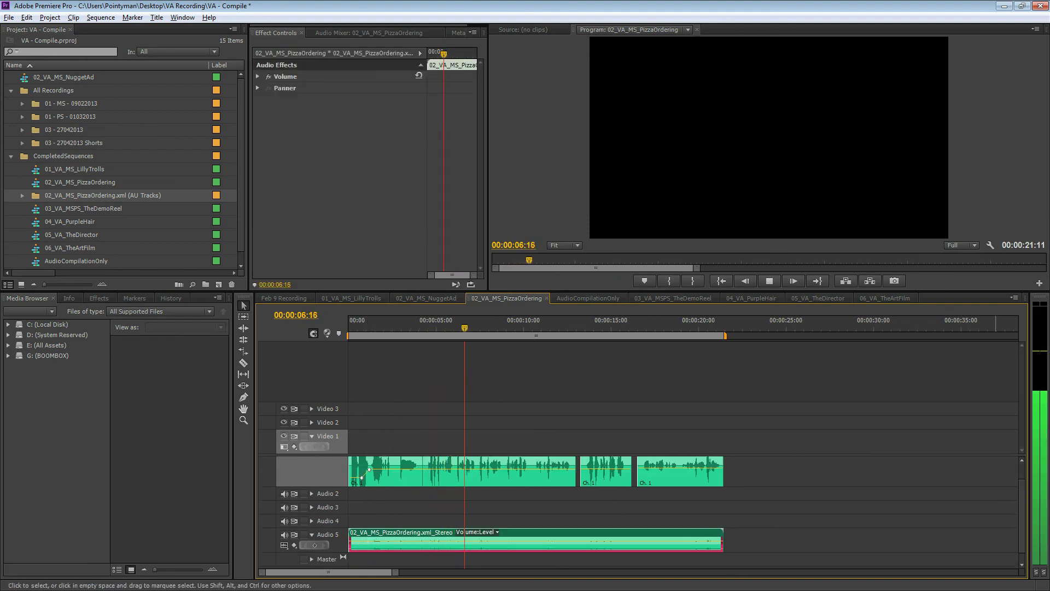
key("space")
left_click_drag(1030, 356, 983, 356)
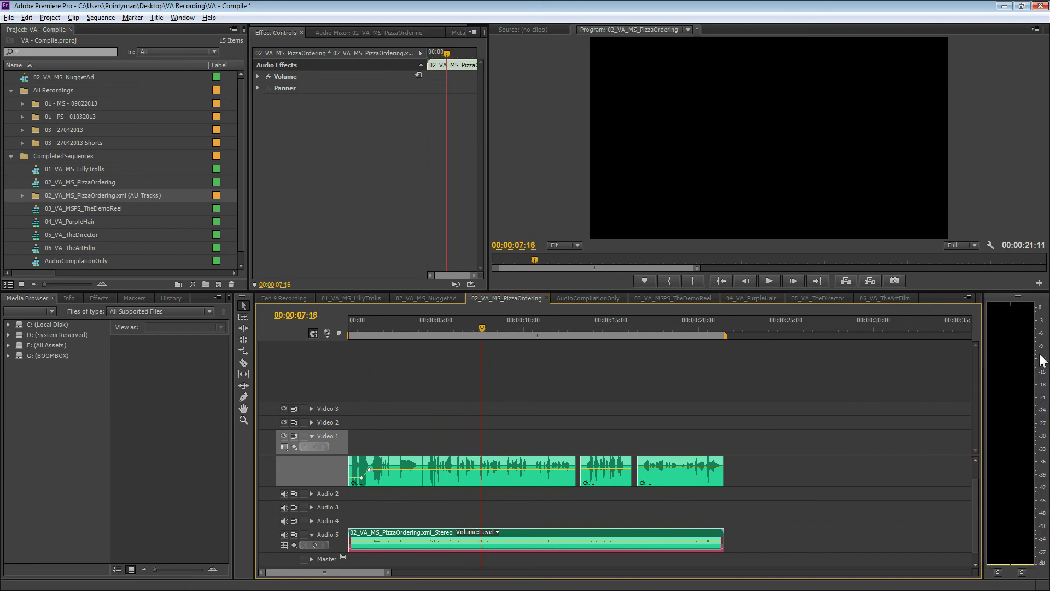
key("space")
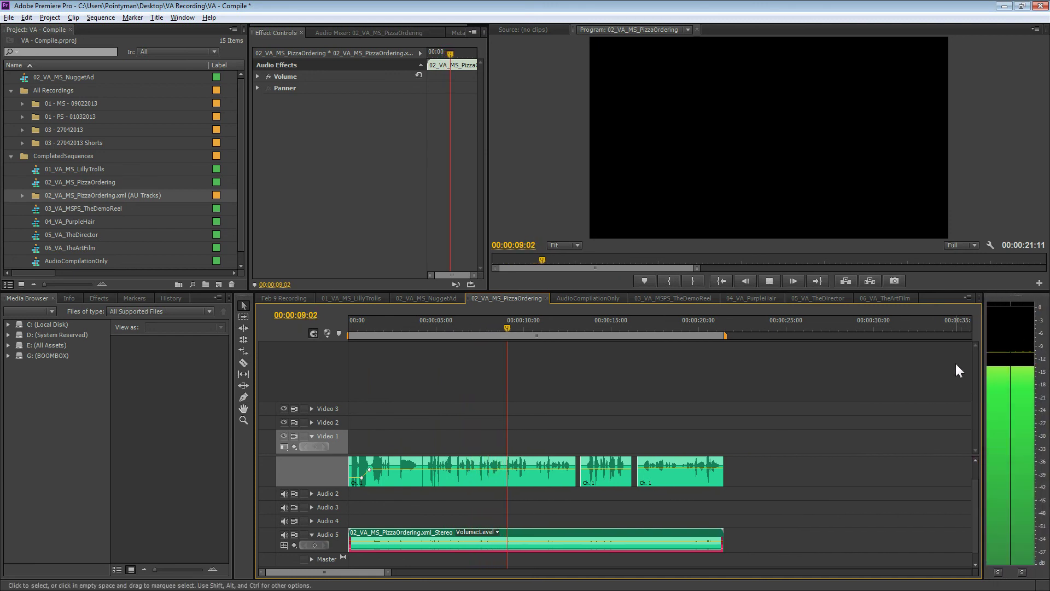
key("space")
Step: Heighten the Audio 5 track and raise the mixdown clip's volume to 6.02 dB, checking the level during playback
left_click_drag(309, 574, 310, 588)
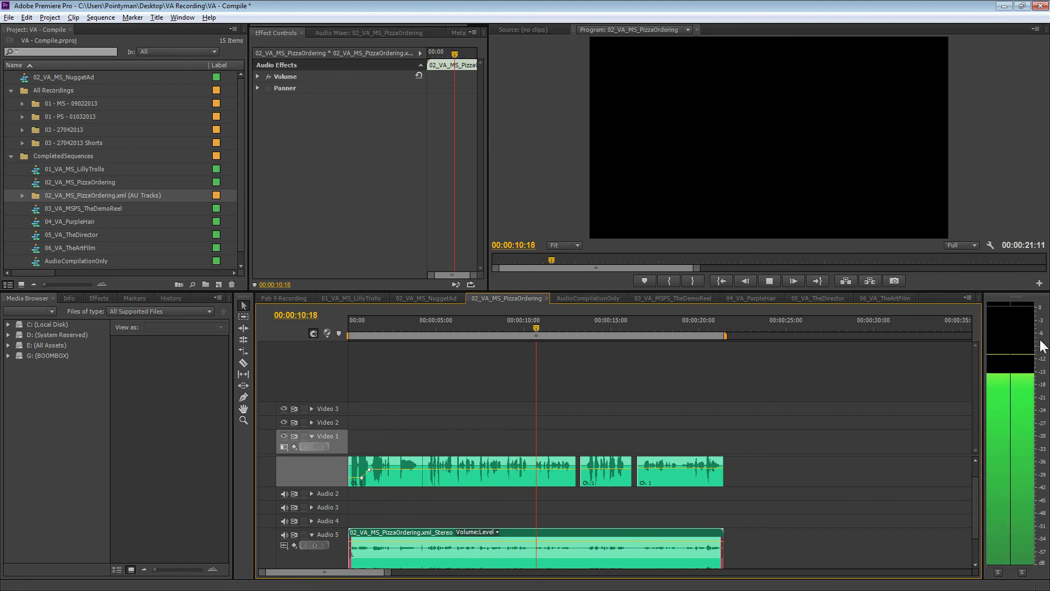
key("space")
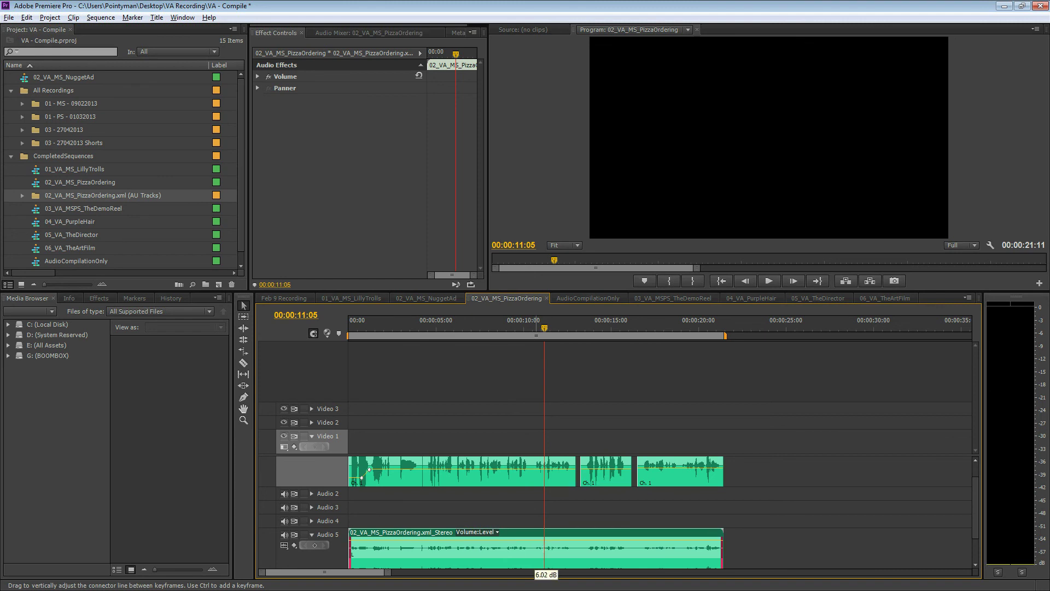
key("space")
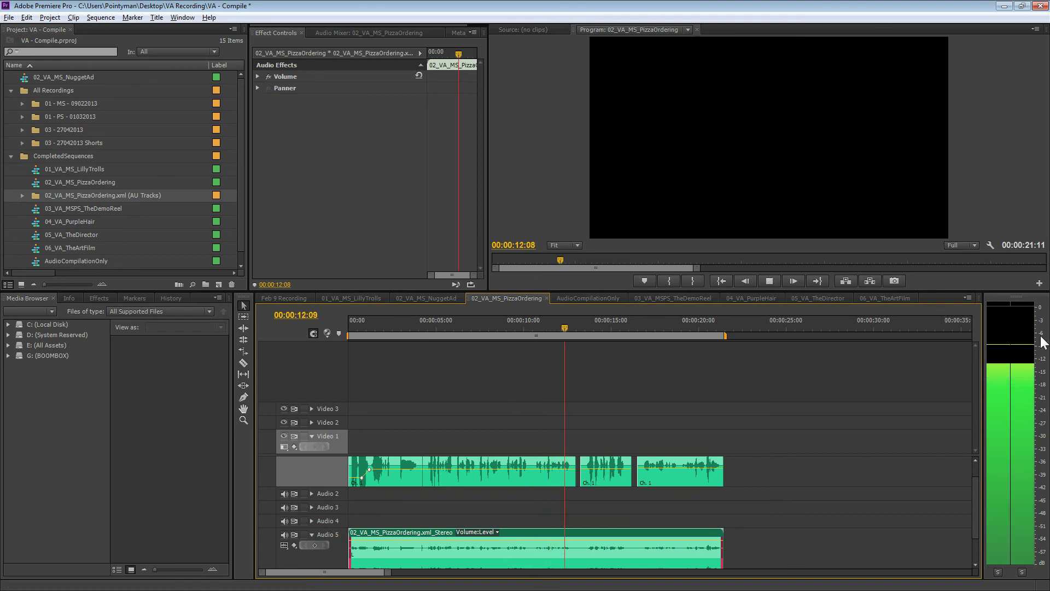
key("space")
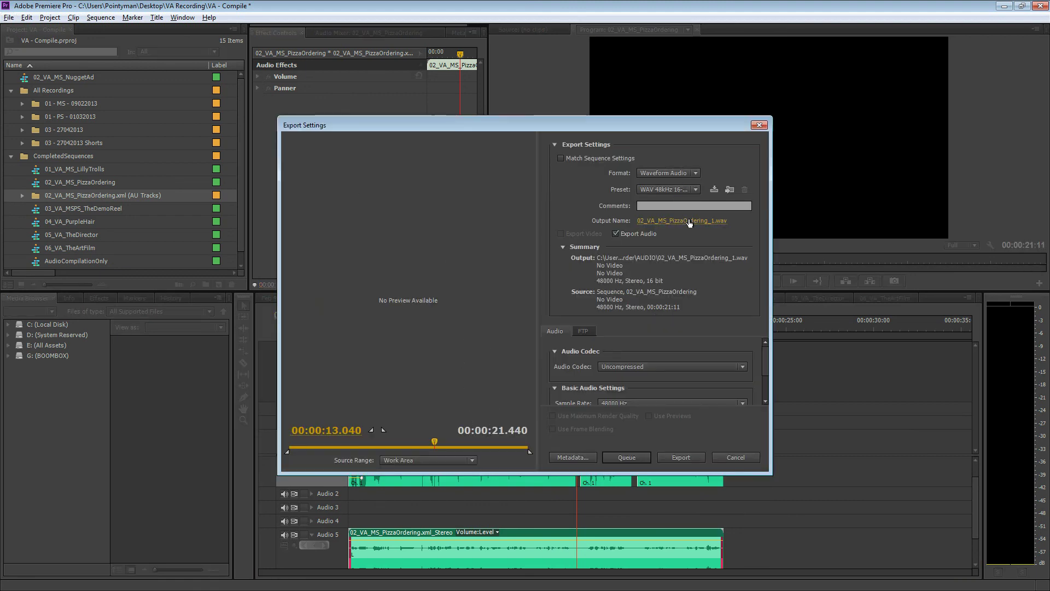
Step: Export the sequence as a Waveform Audio file named 02_VA_MS_PizzaOrdering_POST in the AUDIO folder
left_click(694, 220)
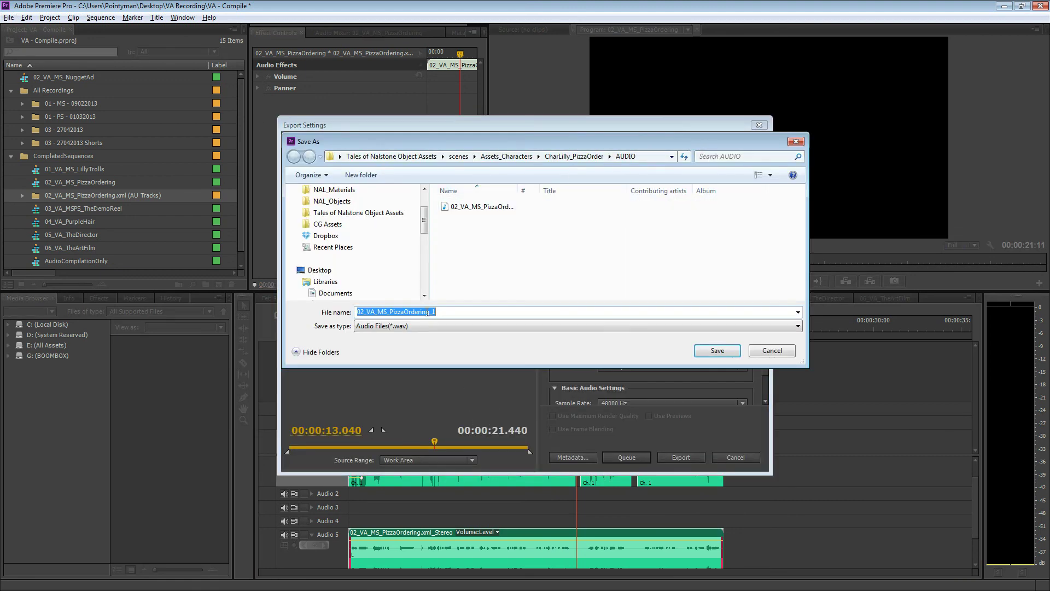
left_click(489, 313)
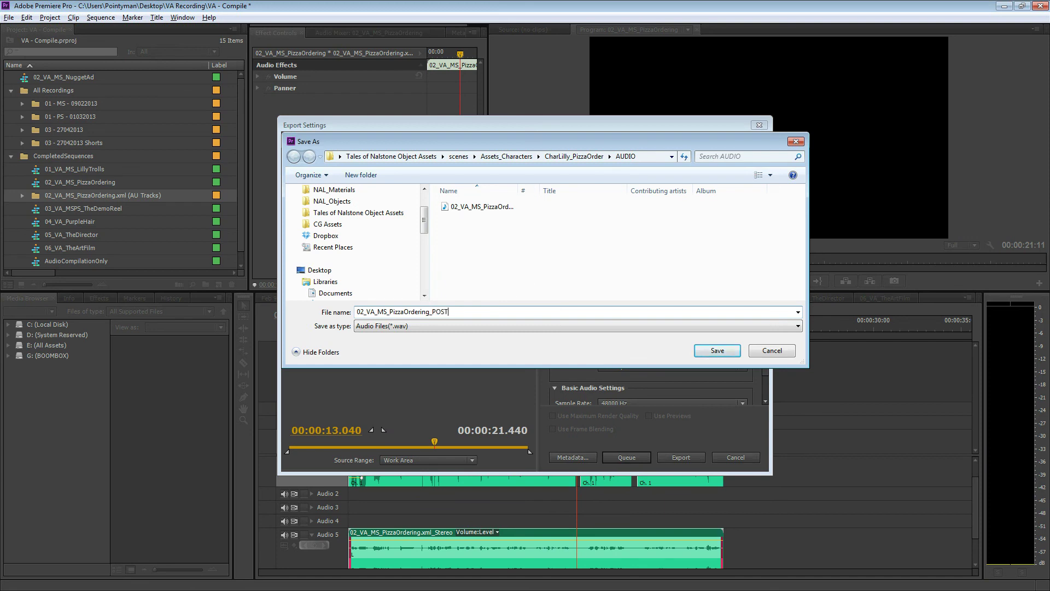
left_click(722, 352)
left_click(674, 458)
Step: Switch to After Effects and create a project folder named MEDIA in the LillyPizza project
key("alt+Tab")
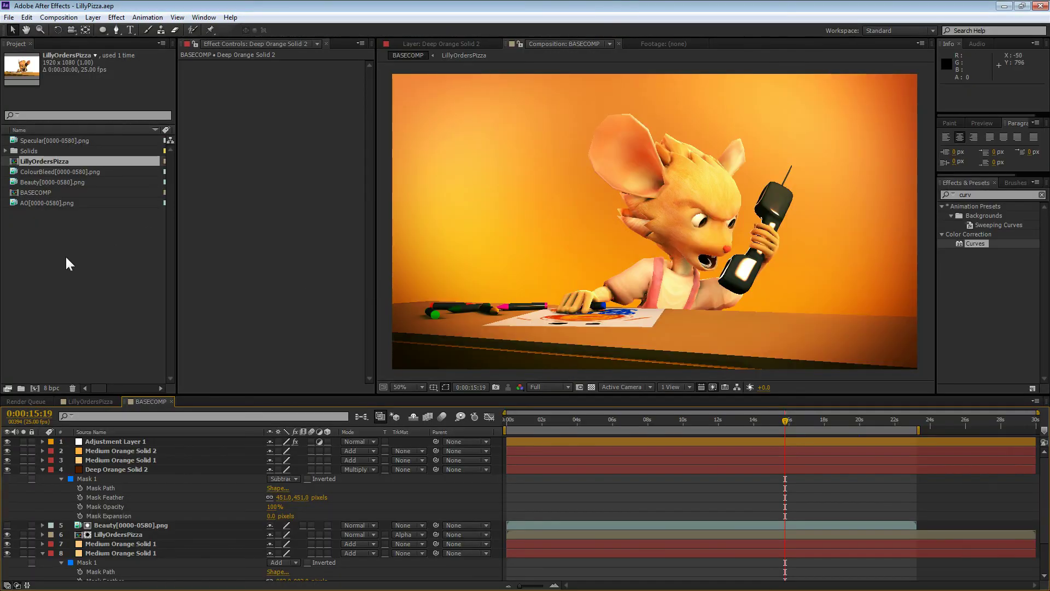
left_click(65, 258)
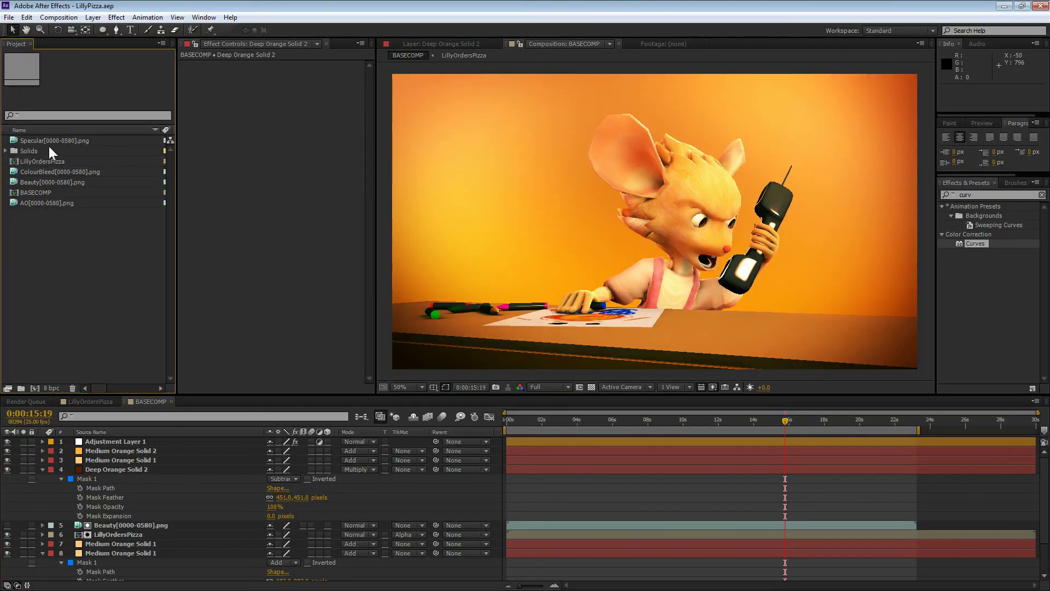
left_click(54, 140)
left_click(76, 265)
left_click(21, 388)
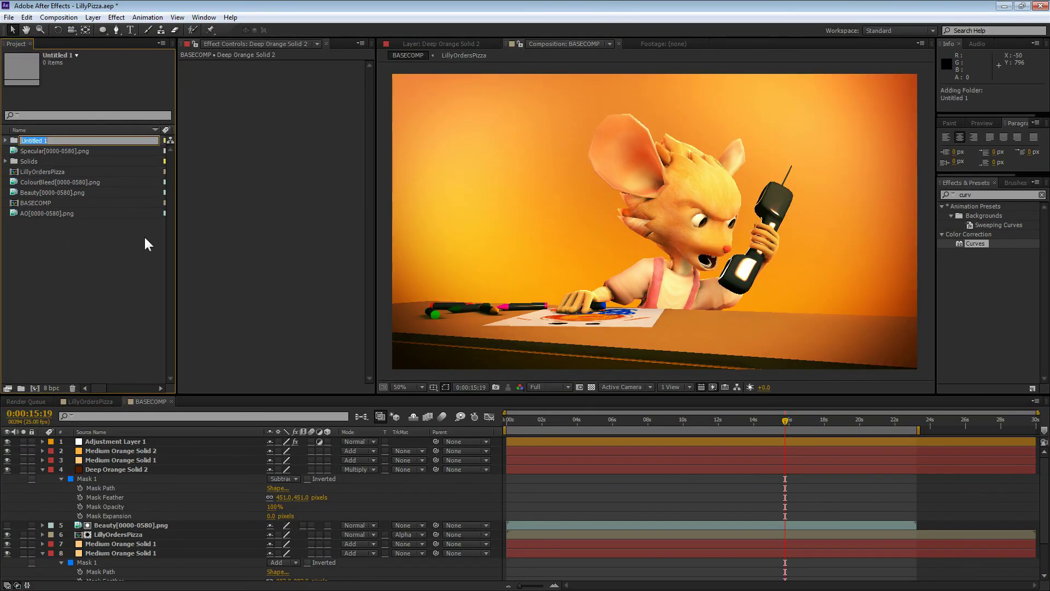
type("MEDIA")
key("Return")
Step: Move the Specular, ColourBleed, Beauty and AO image sequences into the MEDIA folder
left_click(70, 140)
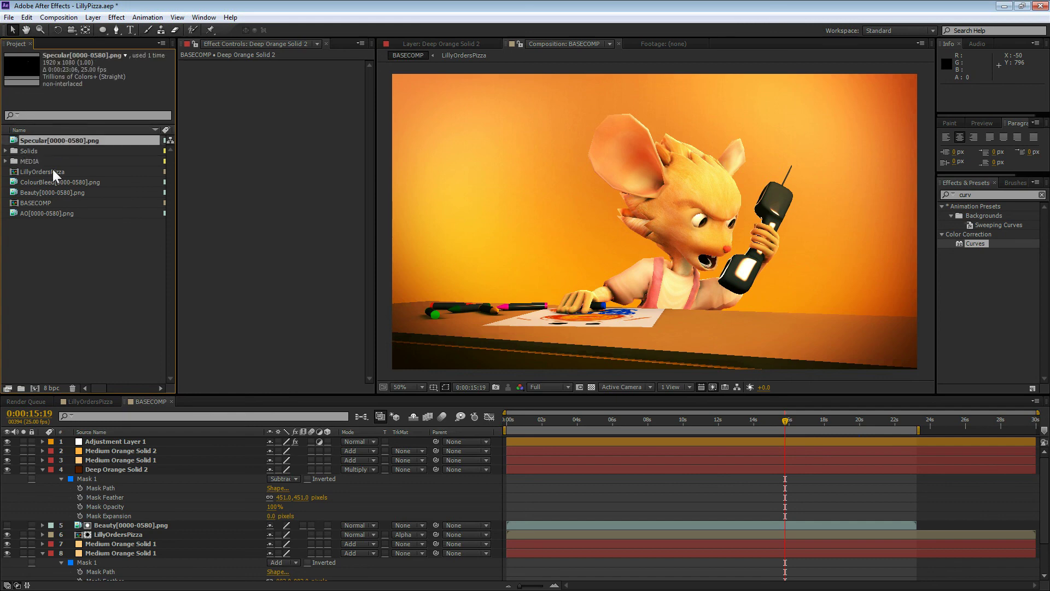
left_click(53, 182, "ctrl")
left_click(48, 193, "ctrl")
left_click(41, 213, "ctrl")
left_click_drag(47, 143, 30, 162)
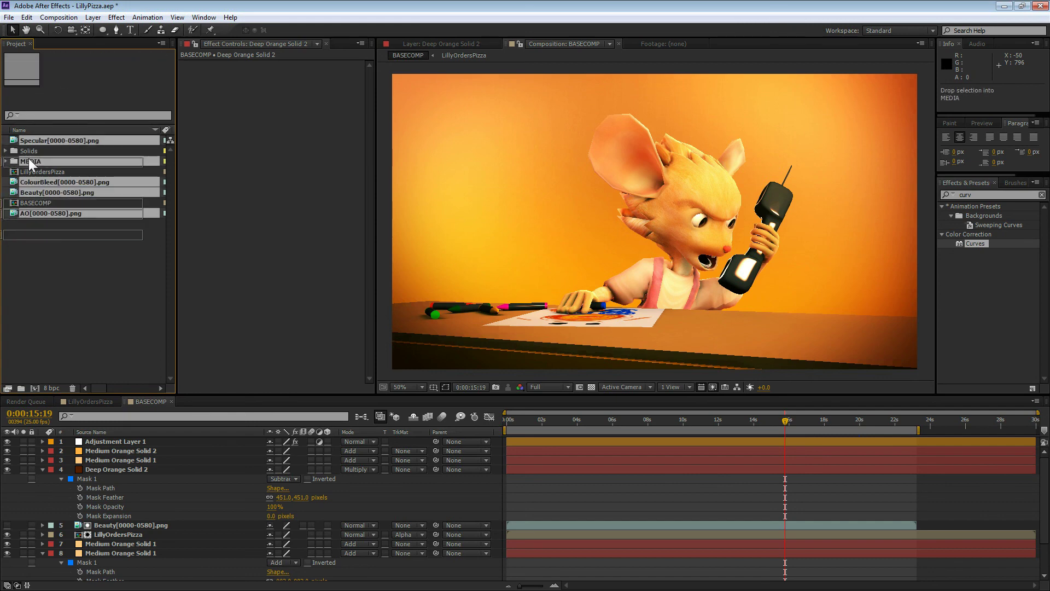
left_click(42, 171)
left_click(70, 279)
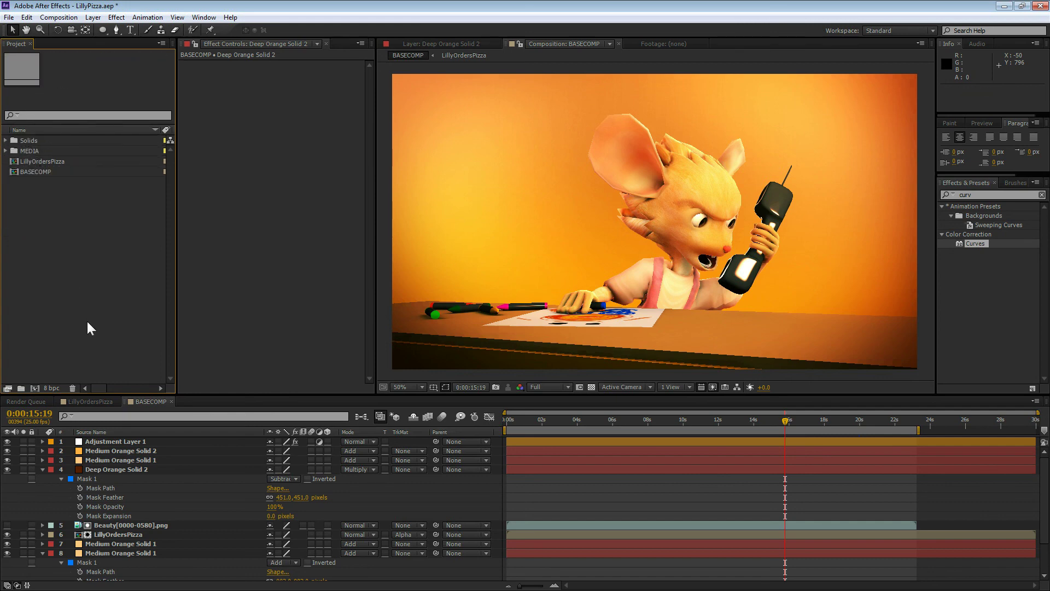
Step: Rename the BASECOMP composition to FINAL RENDER and save the project
left_click(44, 172)
key("Return")
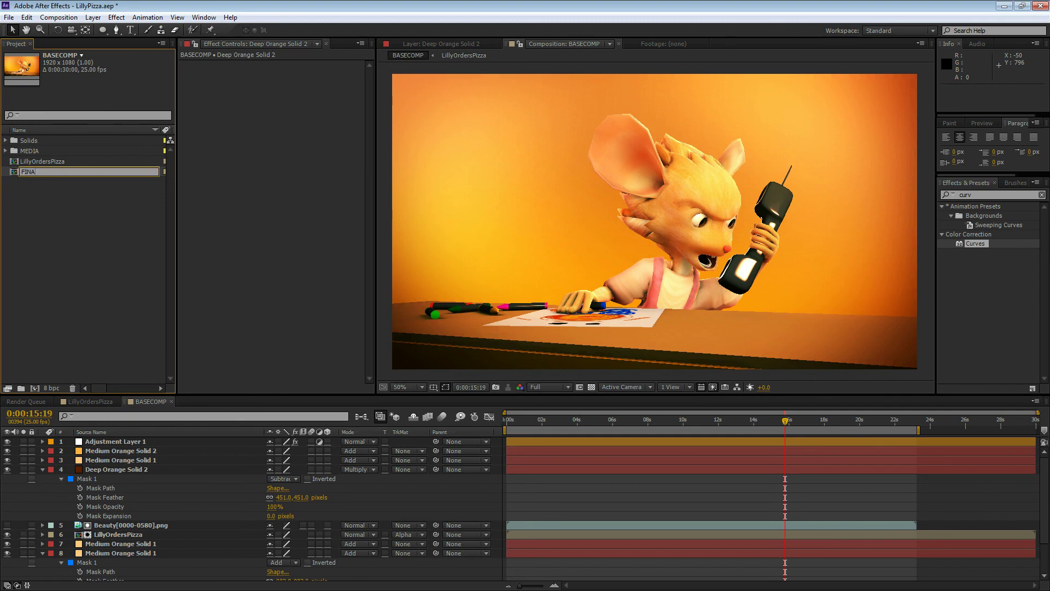
type("FINAL RENDER")
key("Return")
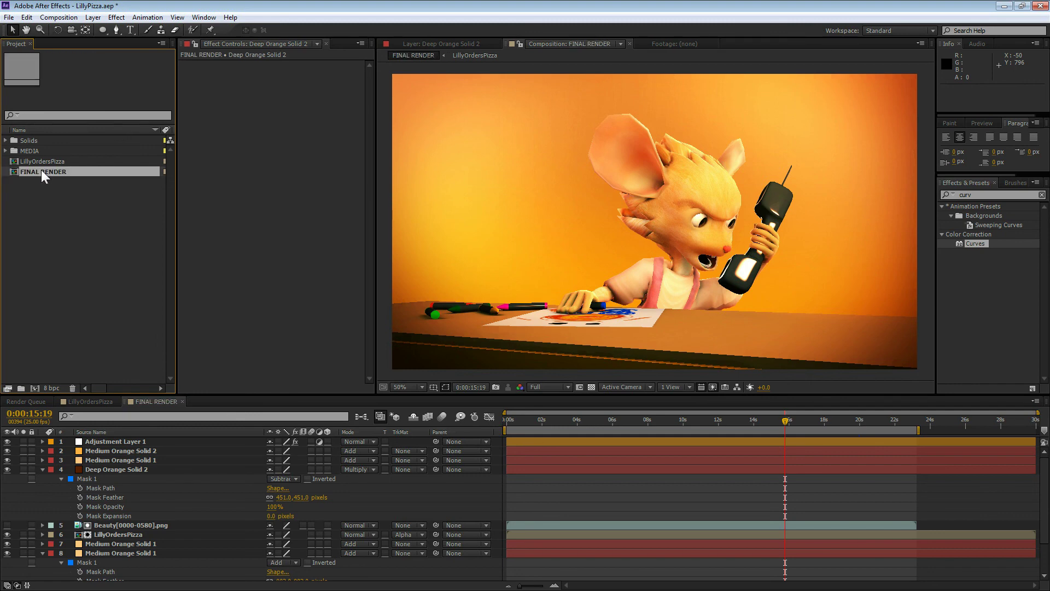
key("ctrl+s")
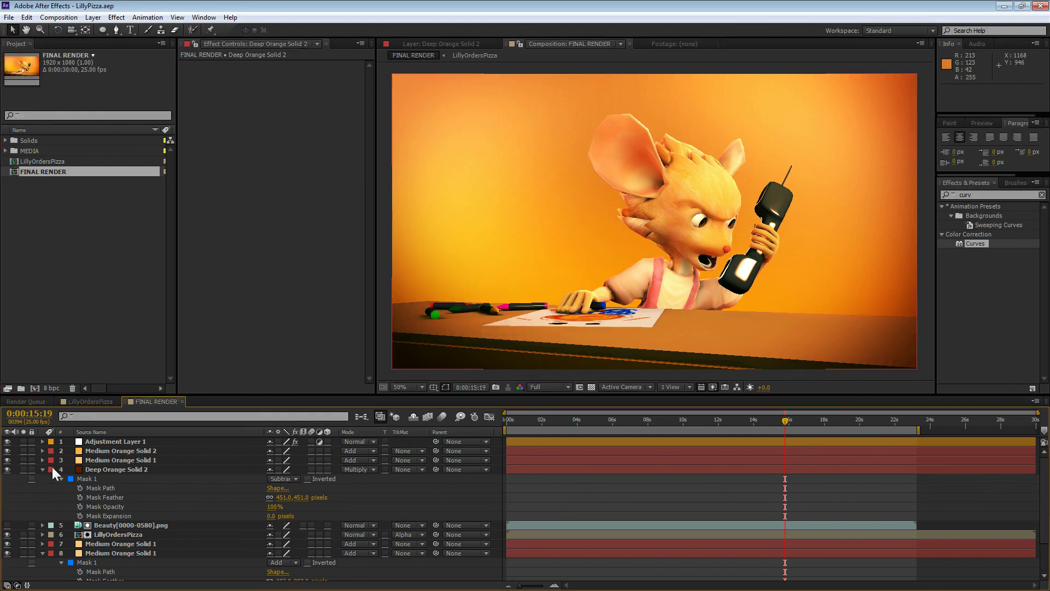
Step: Collapse the mask properties of layers 4 and 8, and reopen the recent project LillyPizza.aep
left_click(42, 469)
left_click(41, 506)
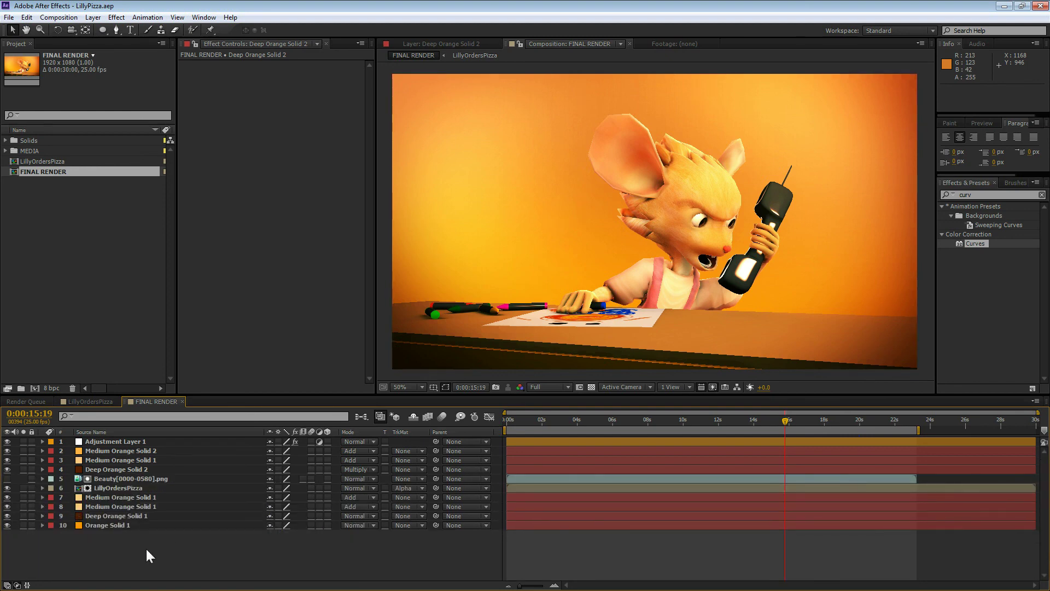
key("ctrl+o")
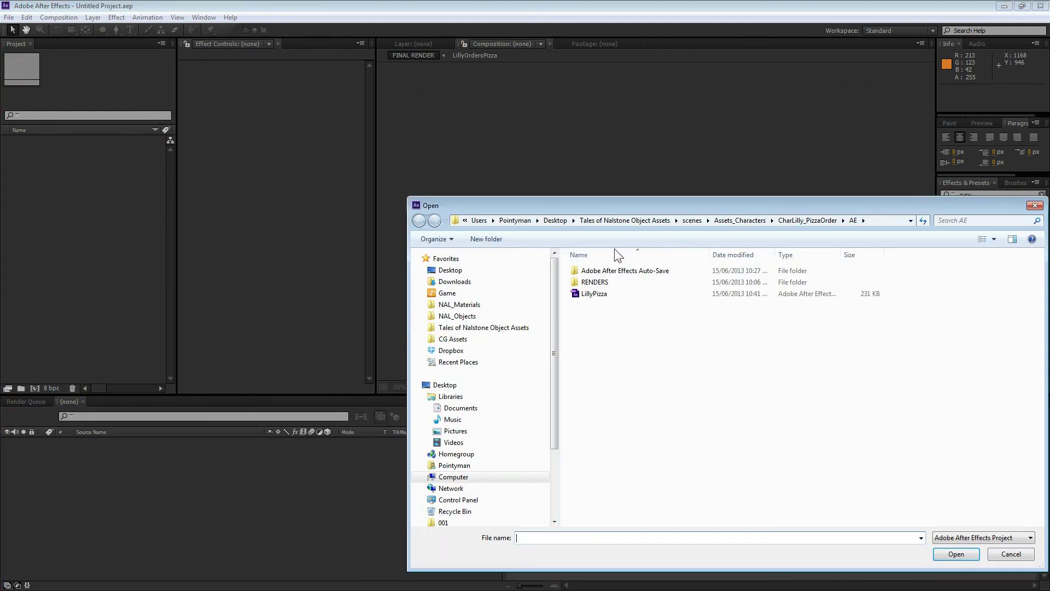
left_click(1011, 554)
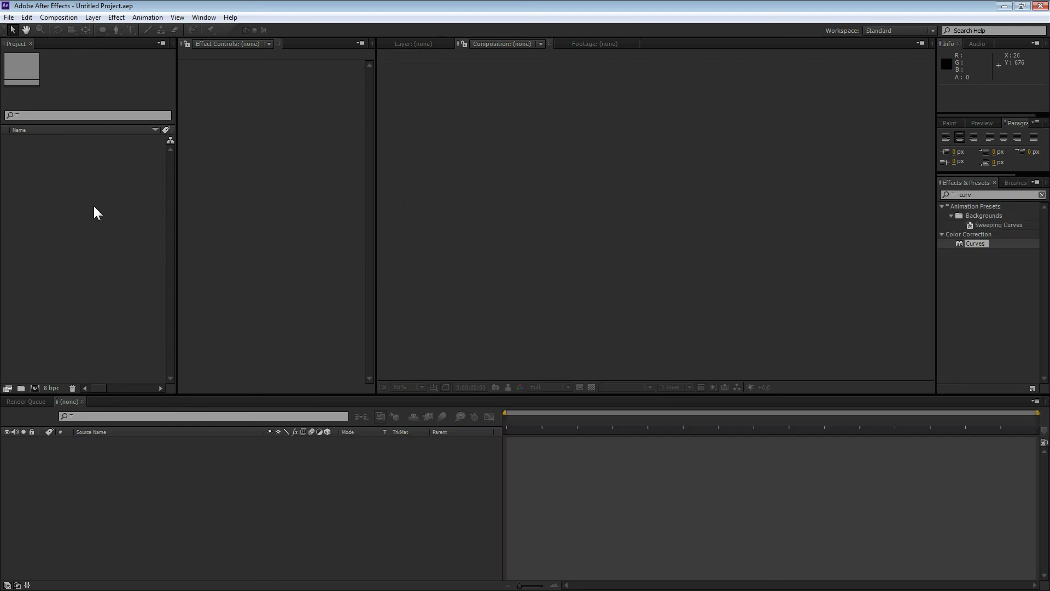
left_click(27, 17)
mouse_move(10, 18)
mouse_move(108, 55)
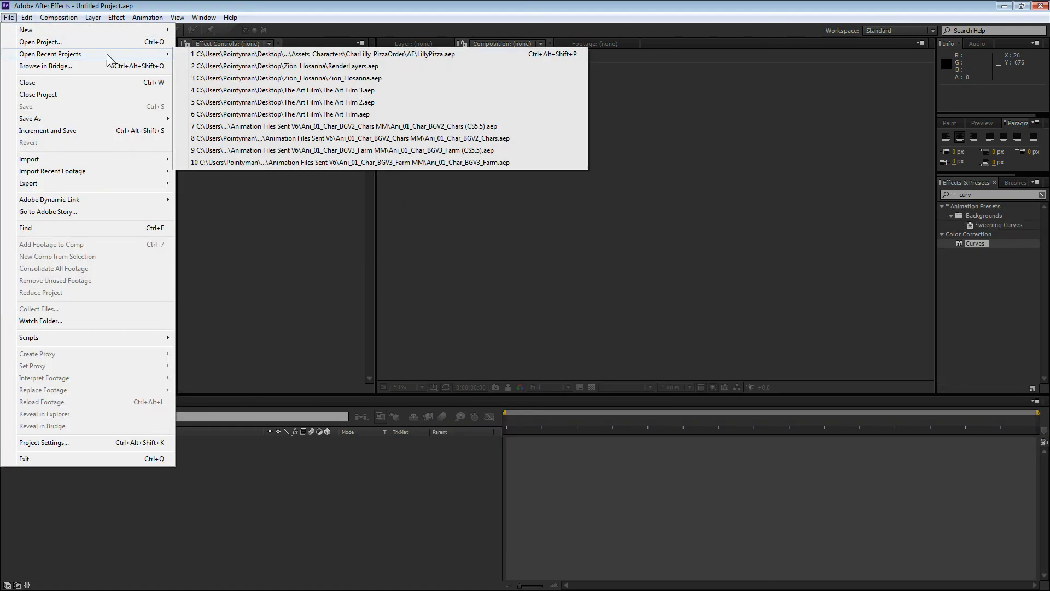
left_click(306, 54)
Step: Import 02_VA_MS_PizzaOrdering_POST from the CharLilly_PizzaOrder AUDIO folder as footage
double_click(89, 274)
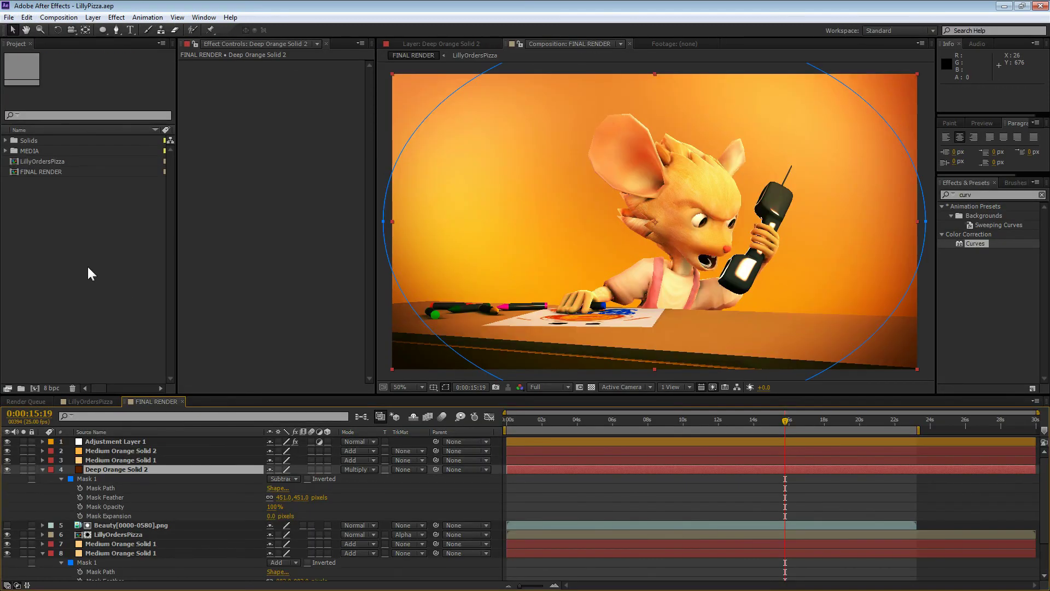
left_click(474, 135)
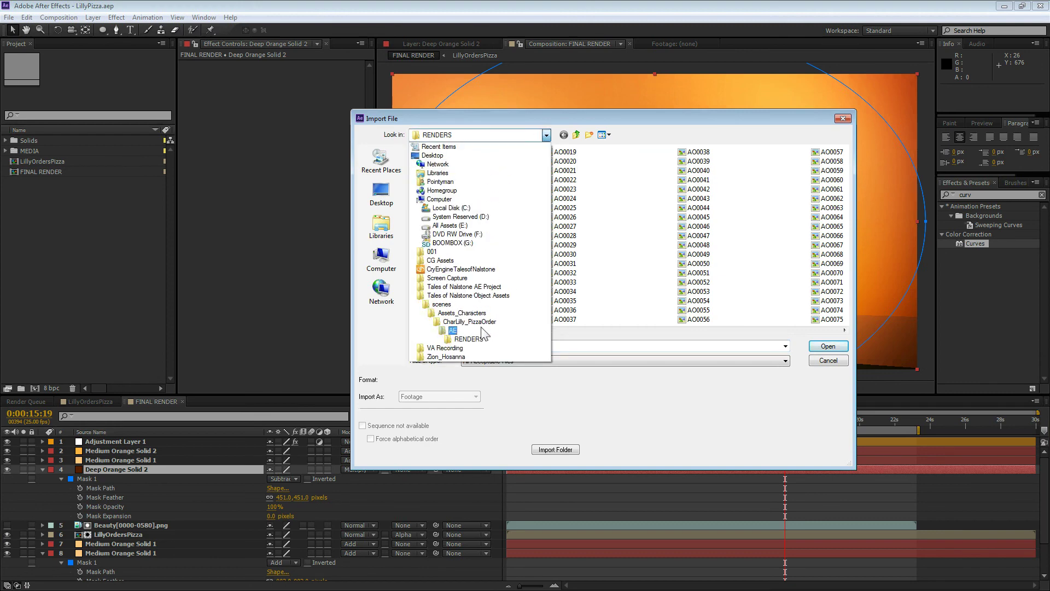
left_click(473, 322)
double_click(434, 184)
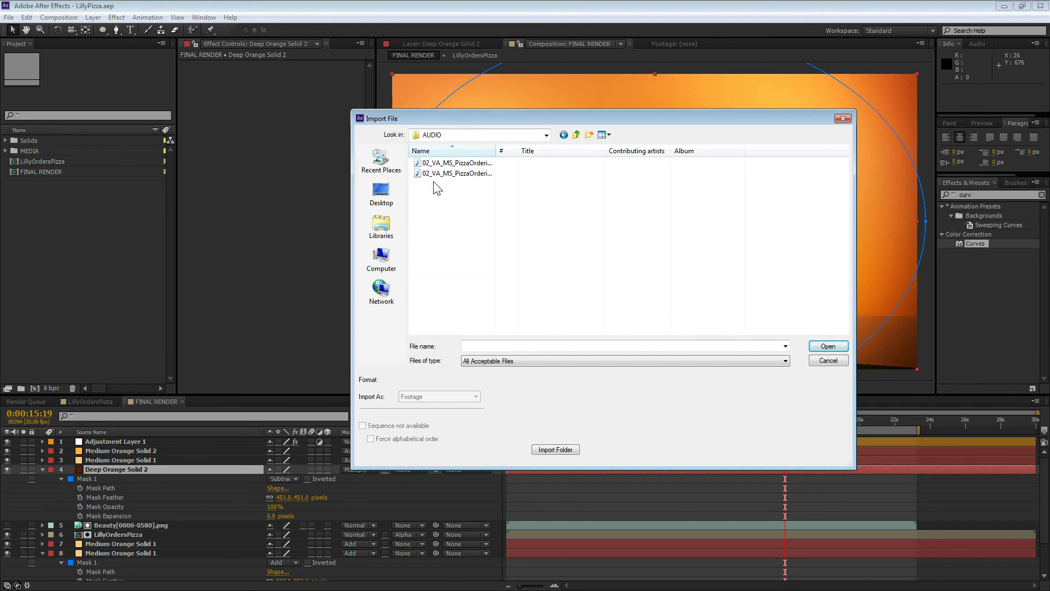
left_click(432, 172)
left_click_drag(496, 148, 601, 150)
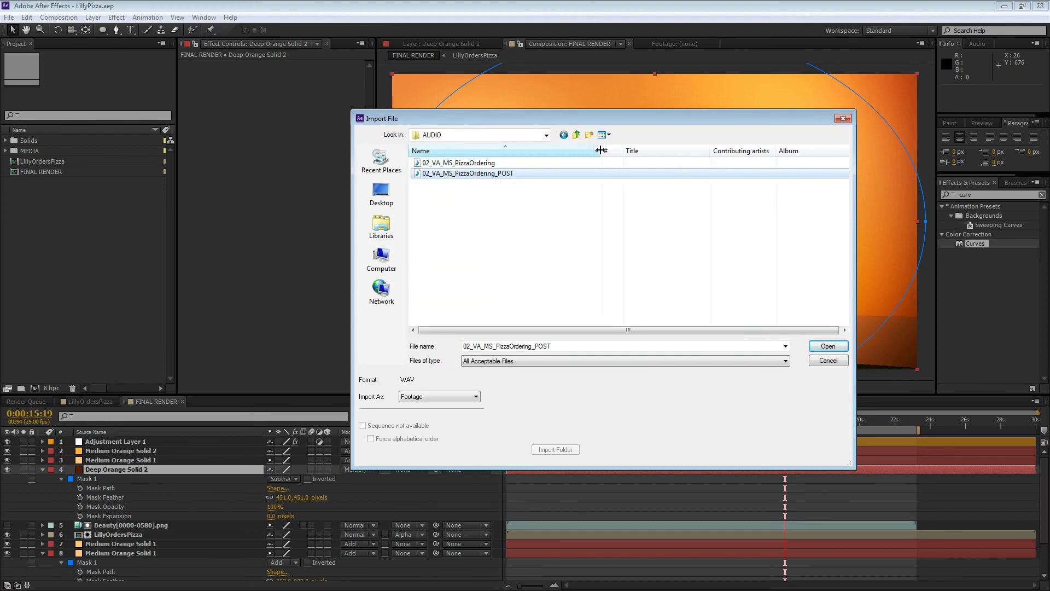
double_click(459, 175)
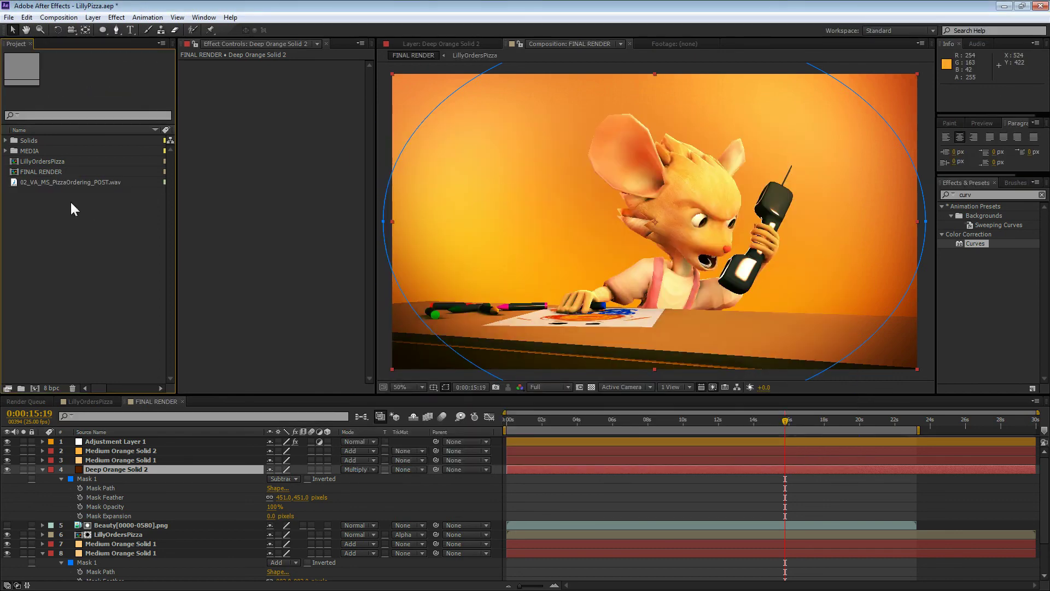
Step: Add 02_VA_MS_PizzaOrdering_POST.wav to FINAL RENDER below layer 8 and collapse the expanded mask properties of layers 4 and 8
left_click_drag(55, 182, 117, 556)
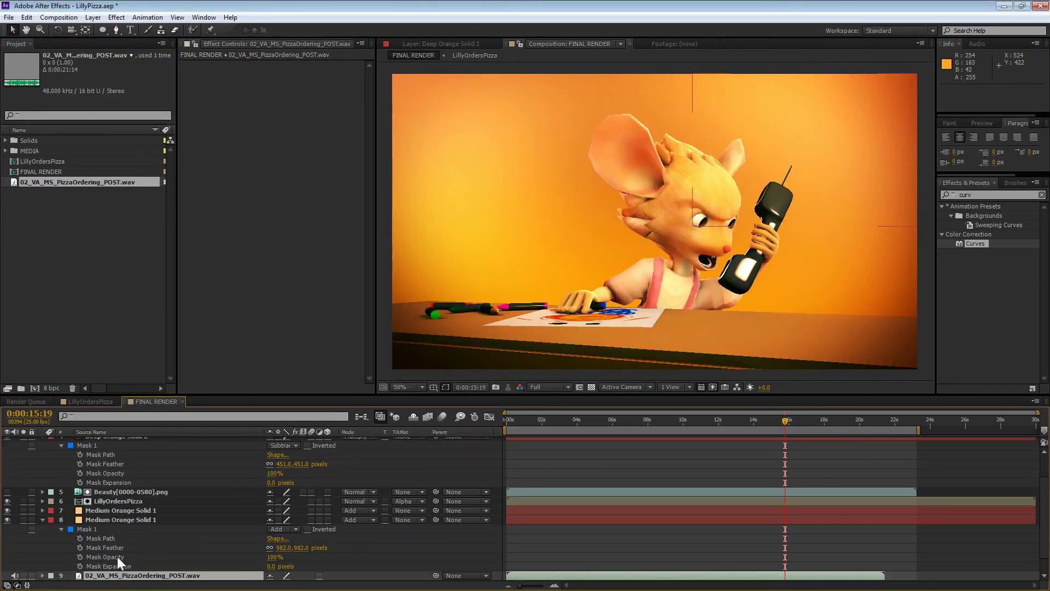
left_click(42, 520)
scroll(44, 519, "up", 3)
left_click(42, 464)
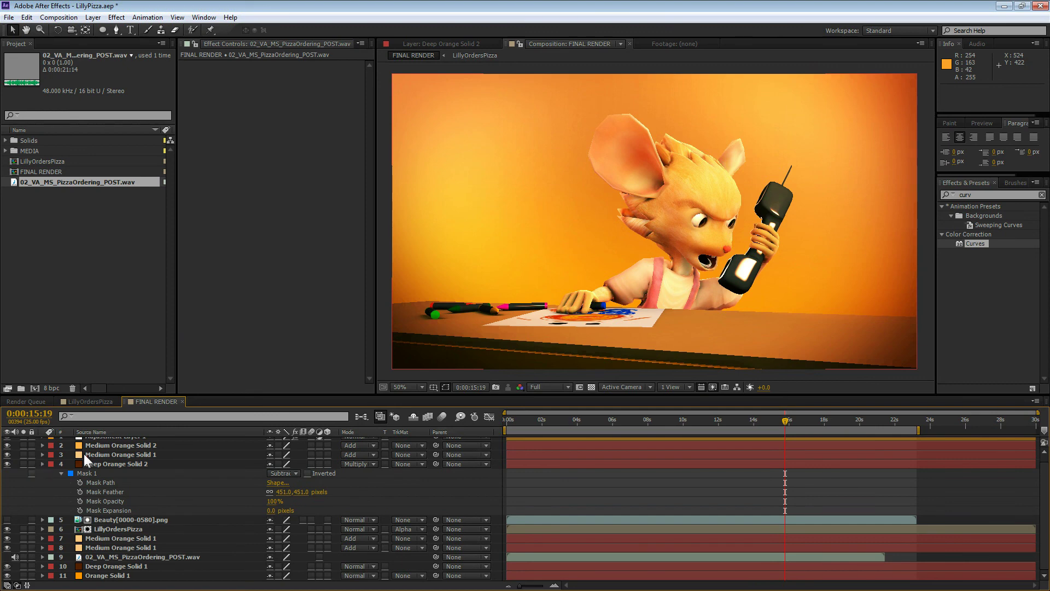
Step: Move the playhead to about 2 seconds and check the audio properties of the 02_VA_MS_PizzaOrdering_POST.wav layer
mouse_move(532, 419)
left_mouse_down()
mouse_move(515, 419)
mouse_move(546, 418)
left_mouse_up()
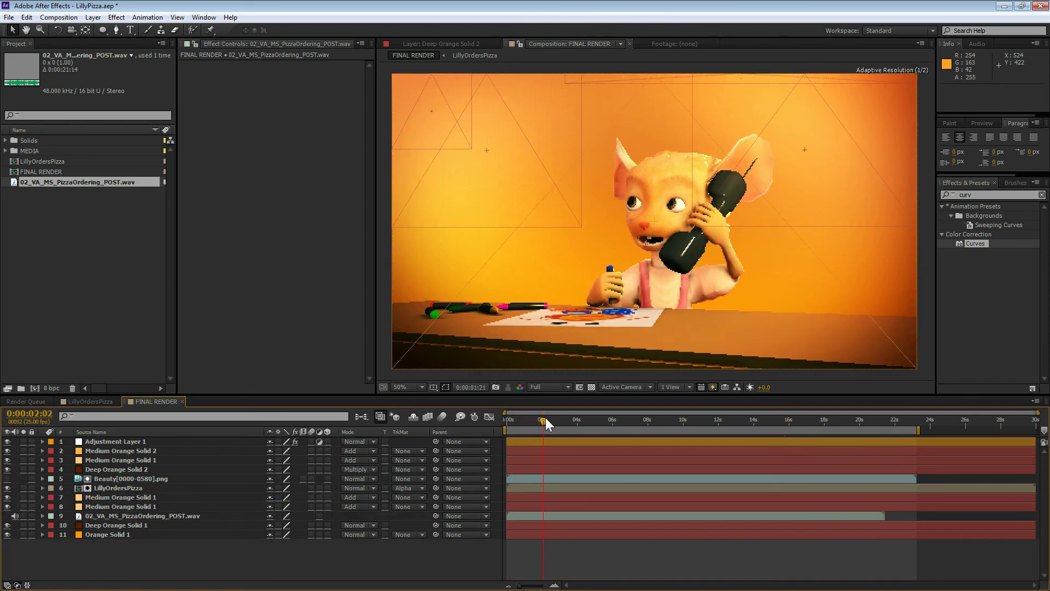
left_click(110, 516)
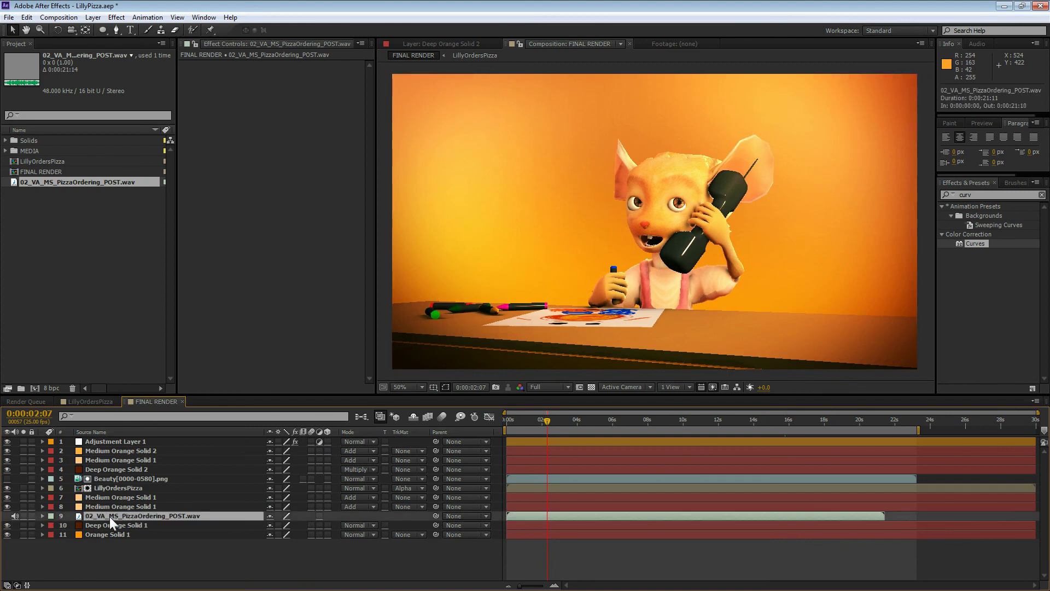
left_click(42, 514)
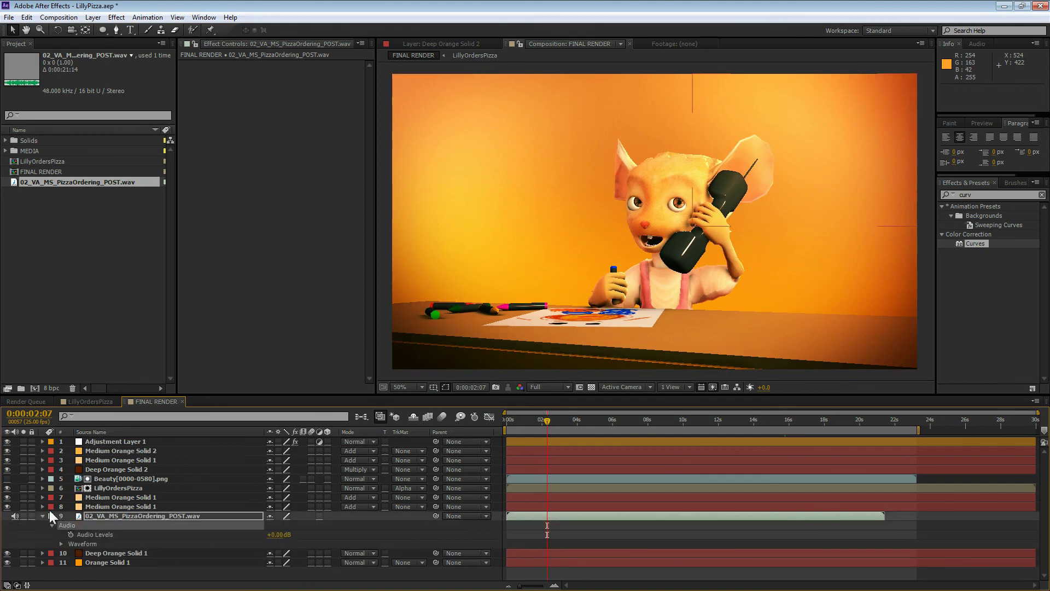
left_click(44, 516)
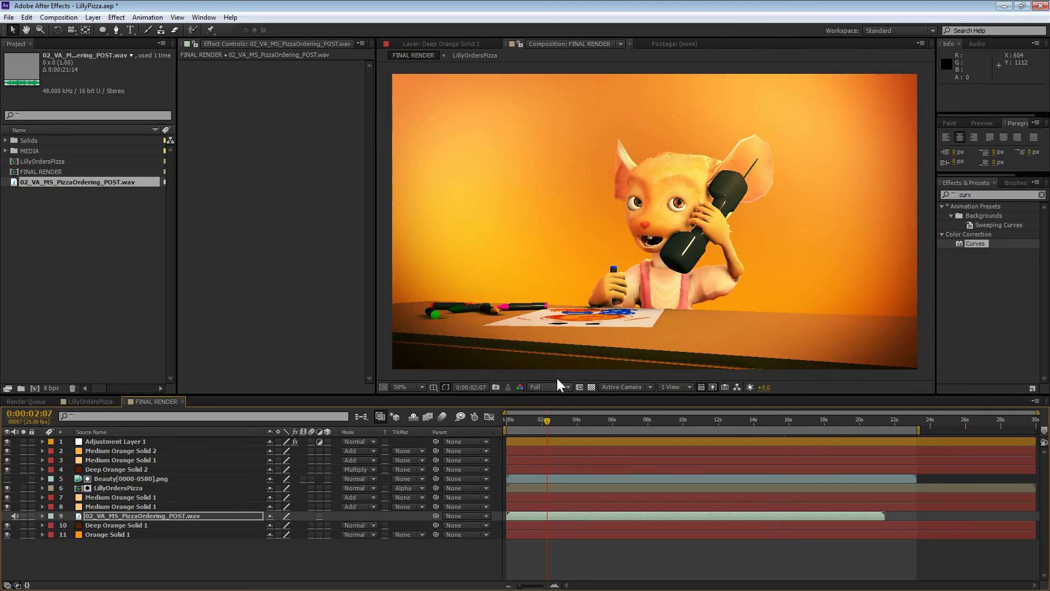
Step: Add the FINAL RENDER composition to the render queue and enable audio output in its output module
left_click(53, 18)
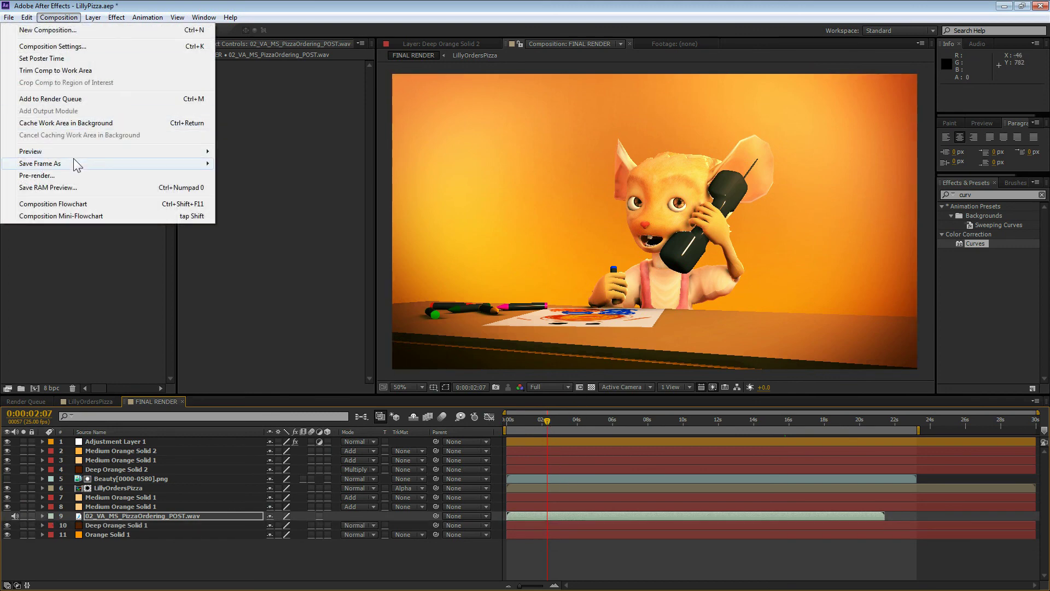
left_click(81, 100)
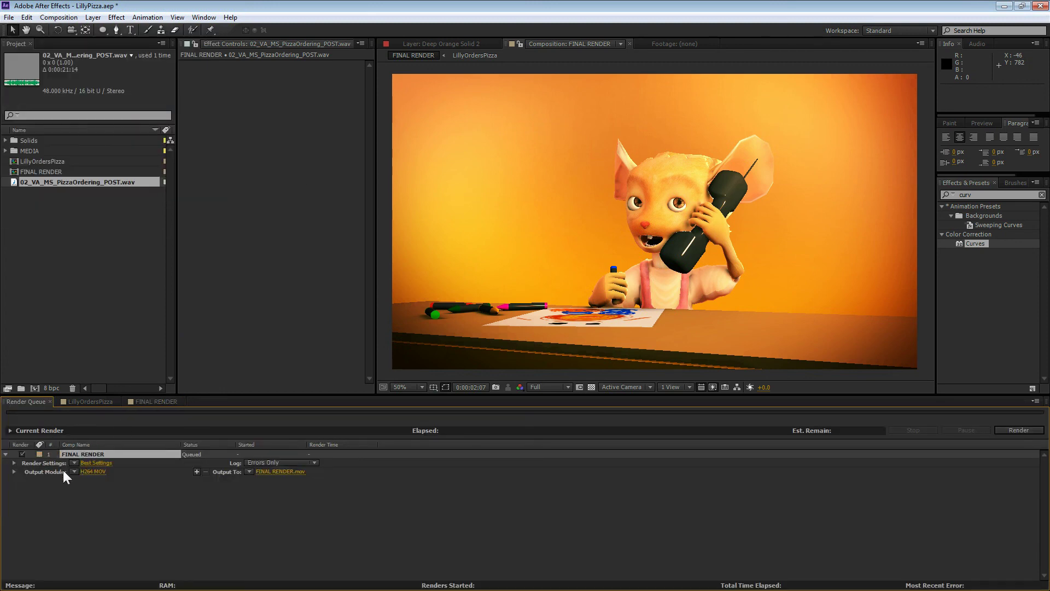
left_click(89, 471)
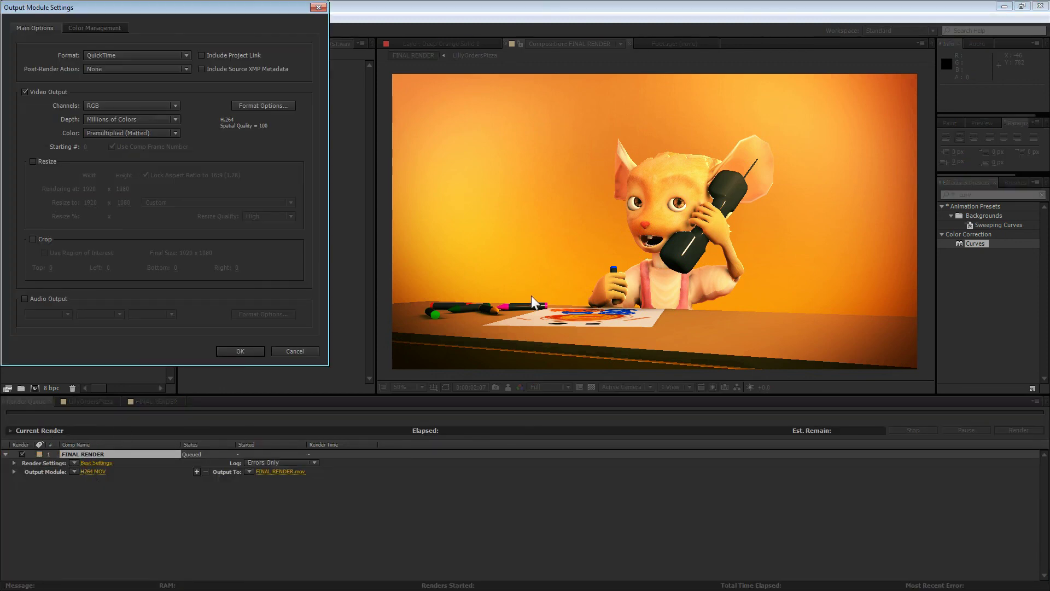
left_click(25, 299)
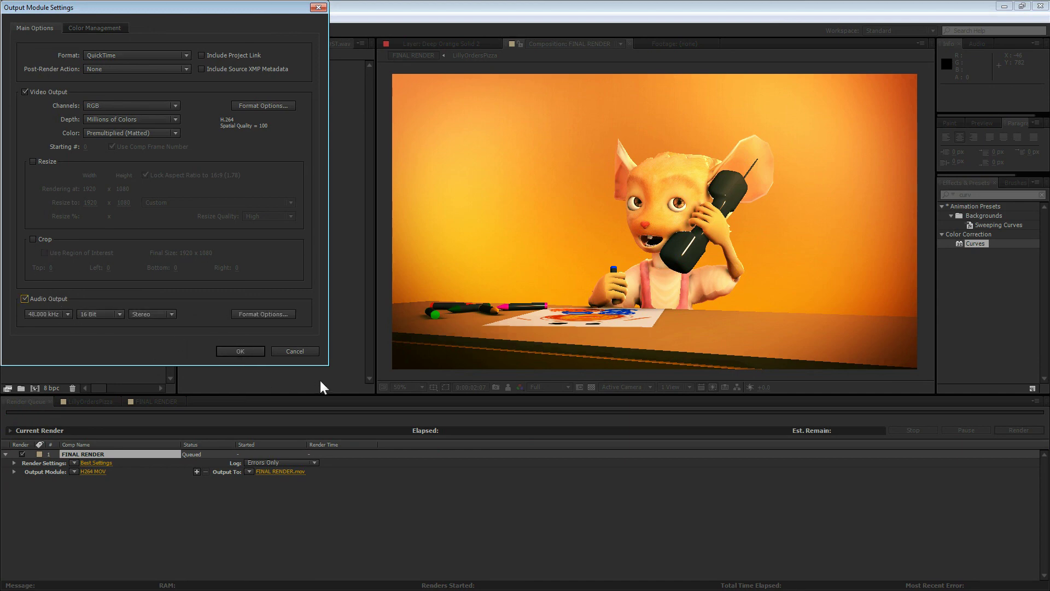
left_click(240, 351)
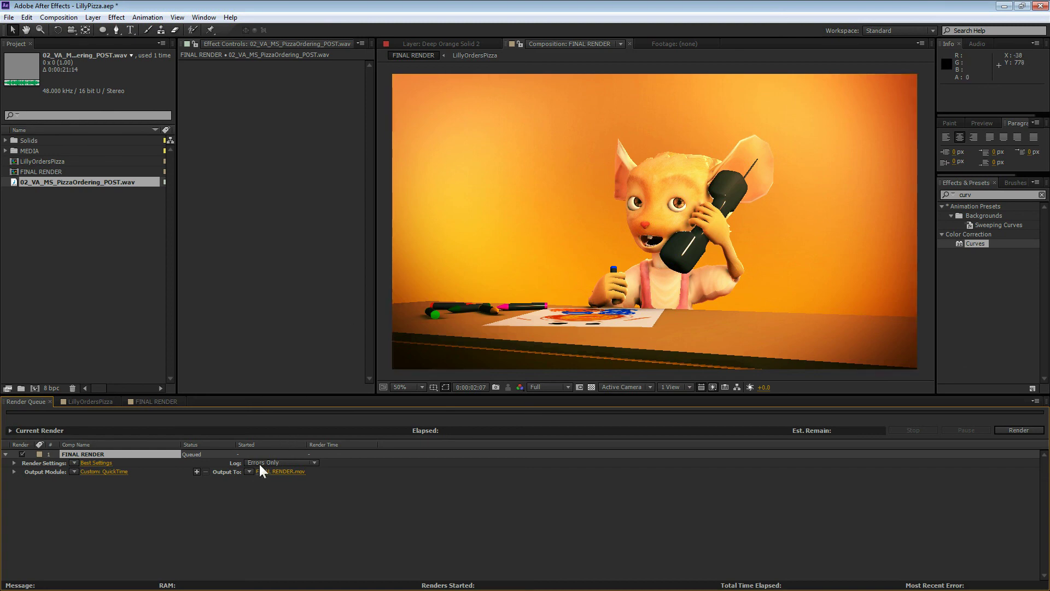
Step: Browse the output movie destination to the AE folder under Tales of Nalstone Object Assets, scenes, Assets_Characters, CharLilly_PizzaOrder
left_click(280, 471)
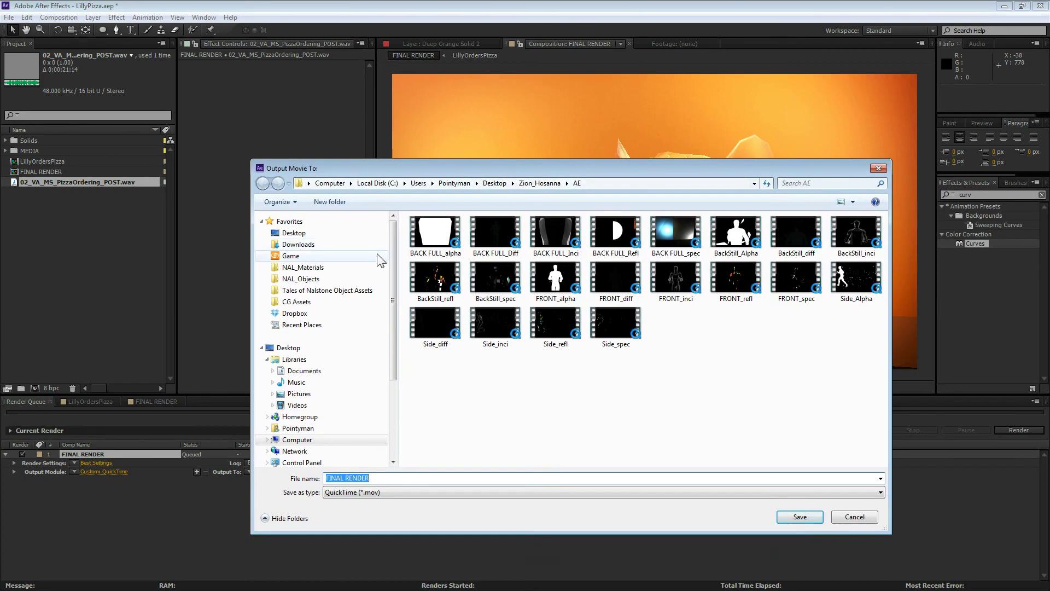
left_click(328, 290)
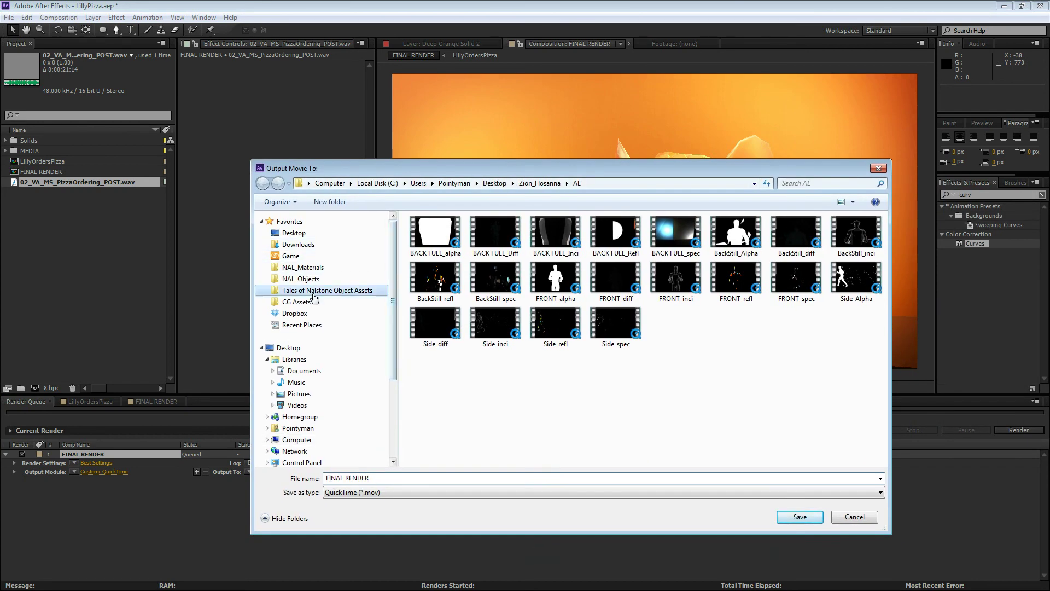
double_click(431, 393)
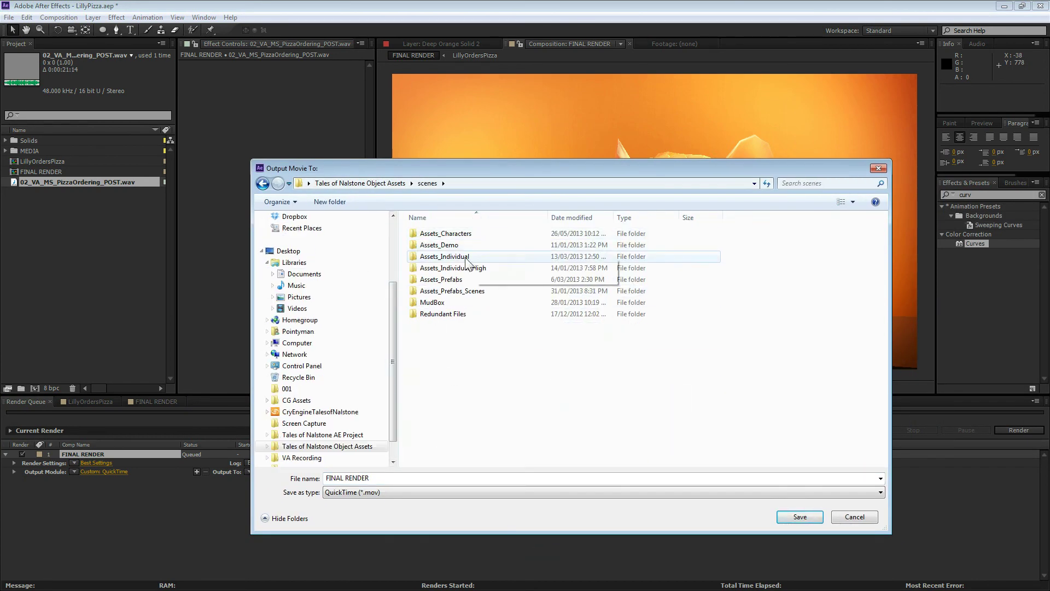
double_click(446, 233)
double_click(462, 348)
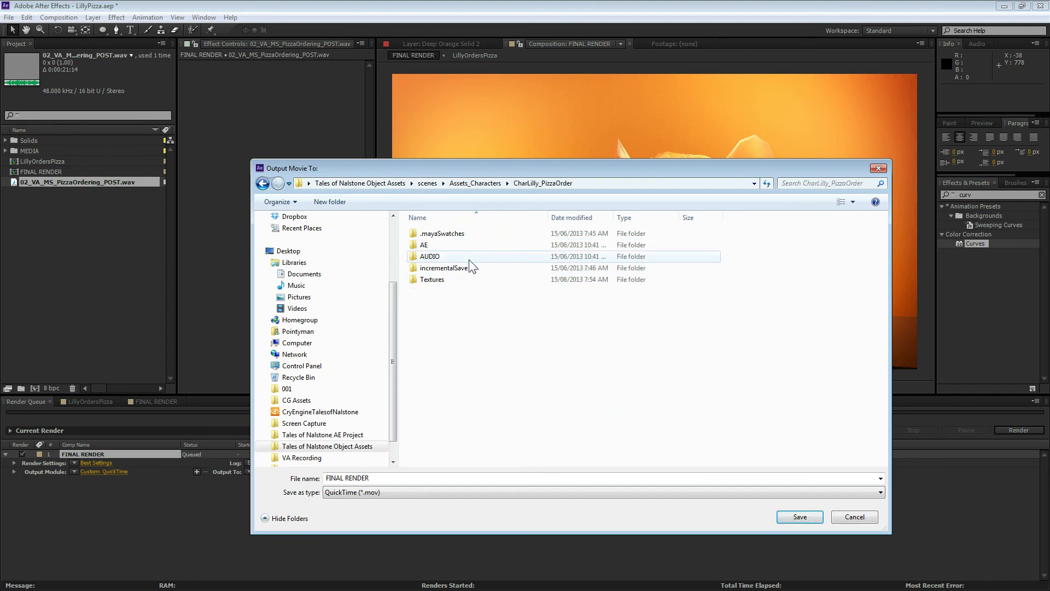
double_click(468, 257)
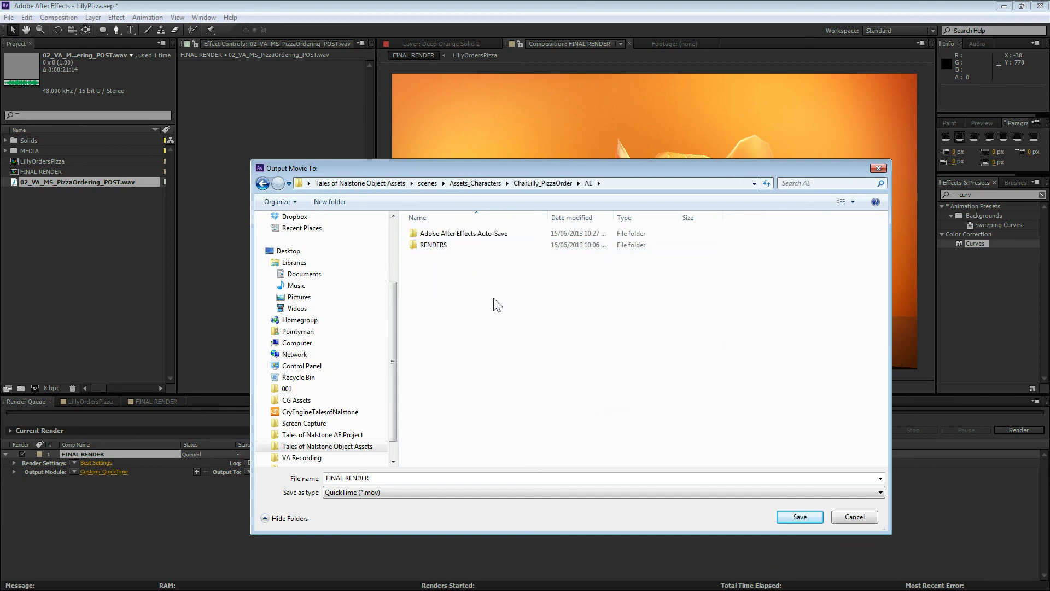
Step: Create a folder named AE EXPORTS in the AE folder and open it as the output location
left_click(330, 202)
type("AE EXOR")
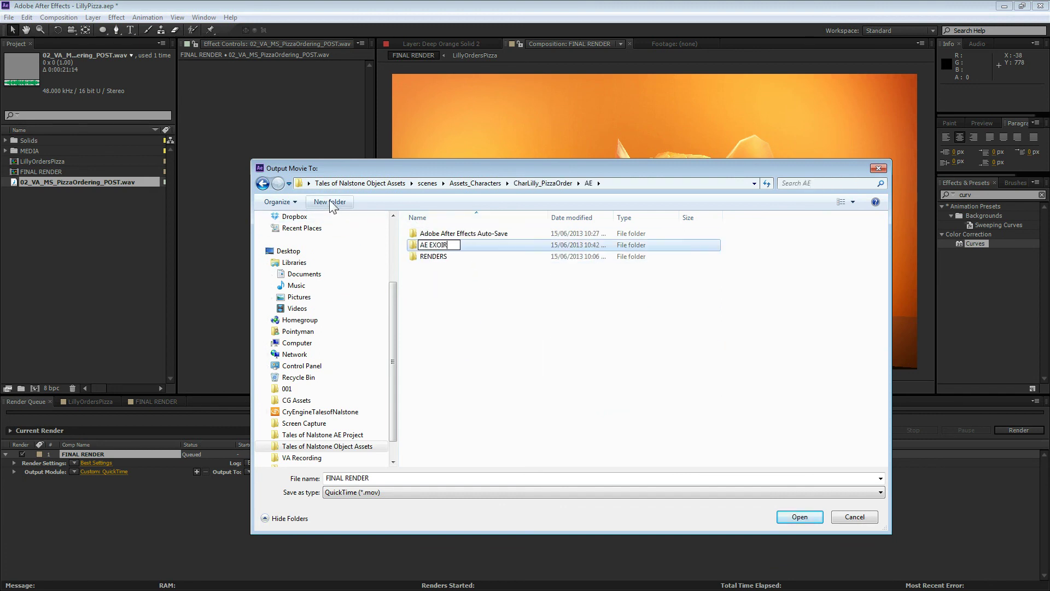
key("BackSpace")
key("BackSpace")
type("PORTS")
key("Return")
key("Return")
Step: Save the output movie as Lilly Orders Pizza in QuickTime format and start rendering the queue
key("alt+n")
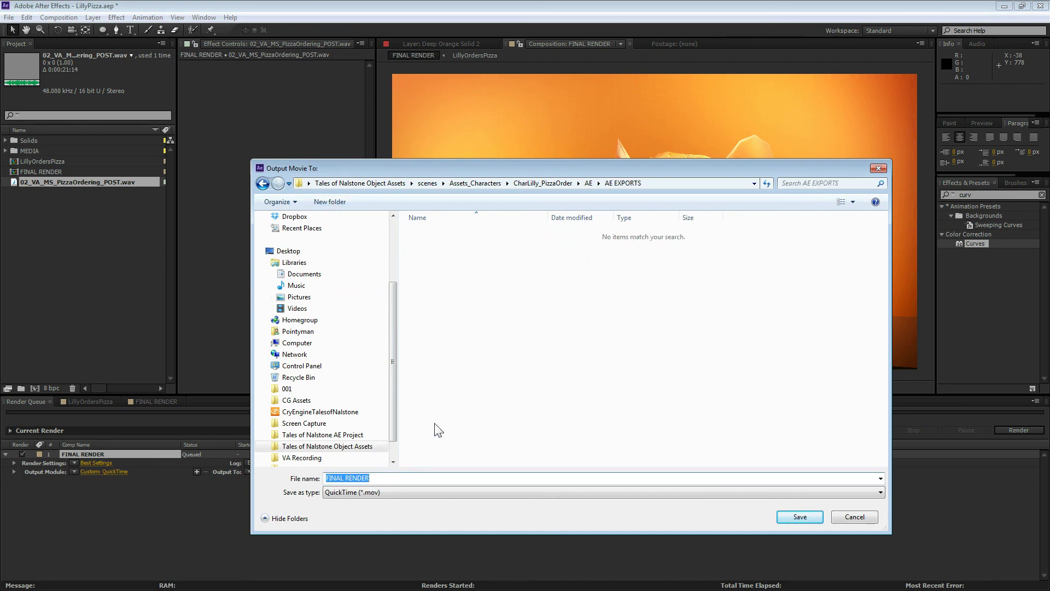
type("Lilly Orders Pizza")
key("Return")
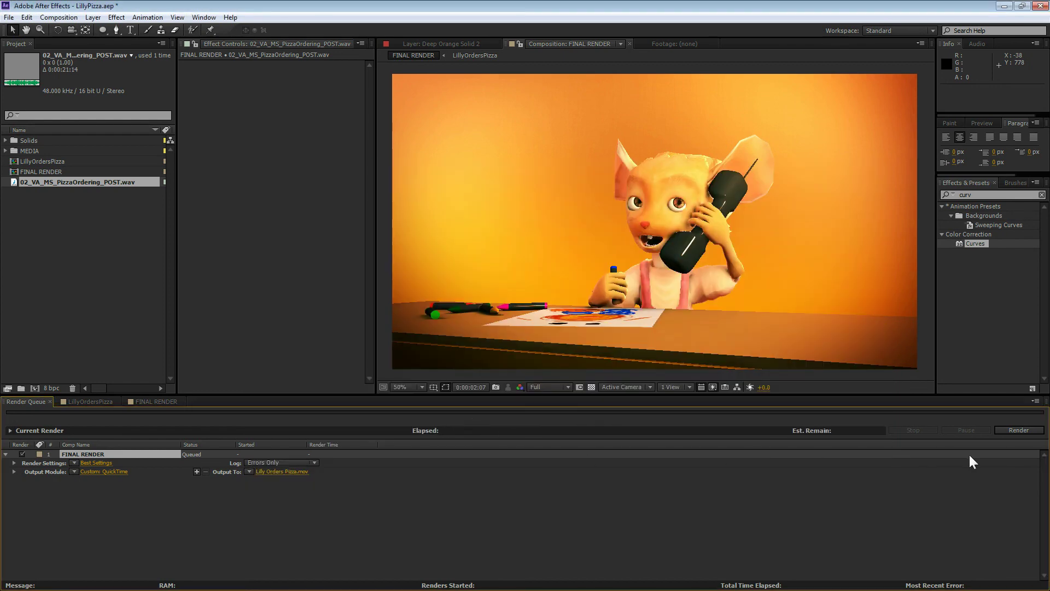
left_click(1013, 430)
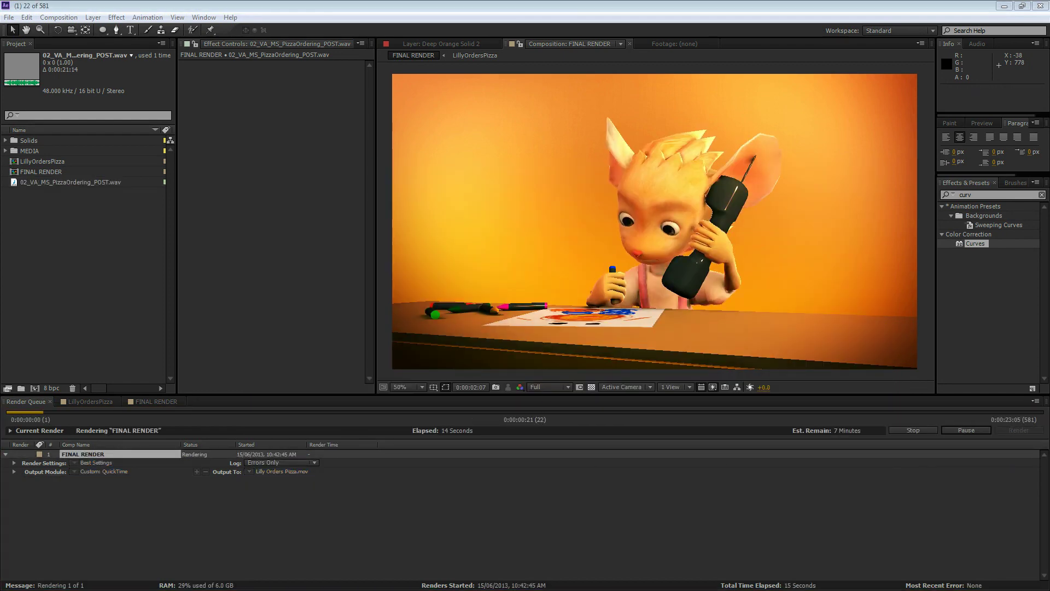